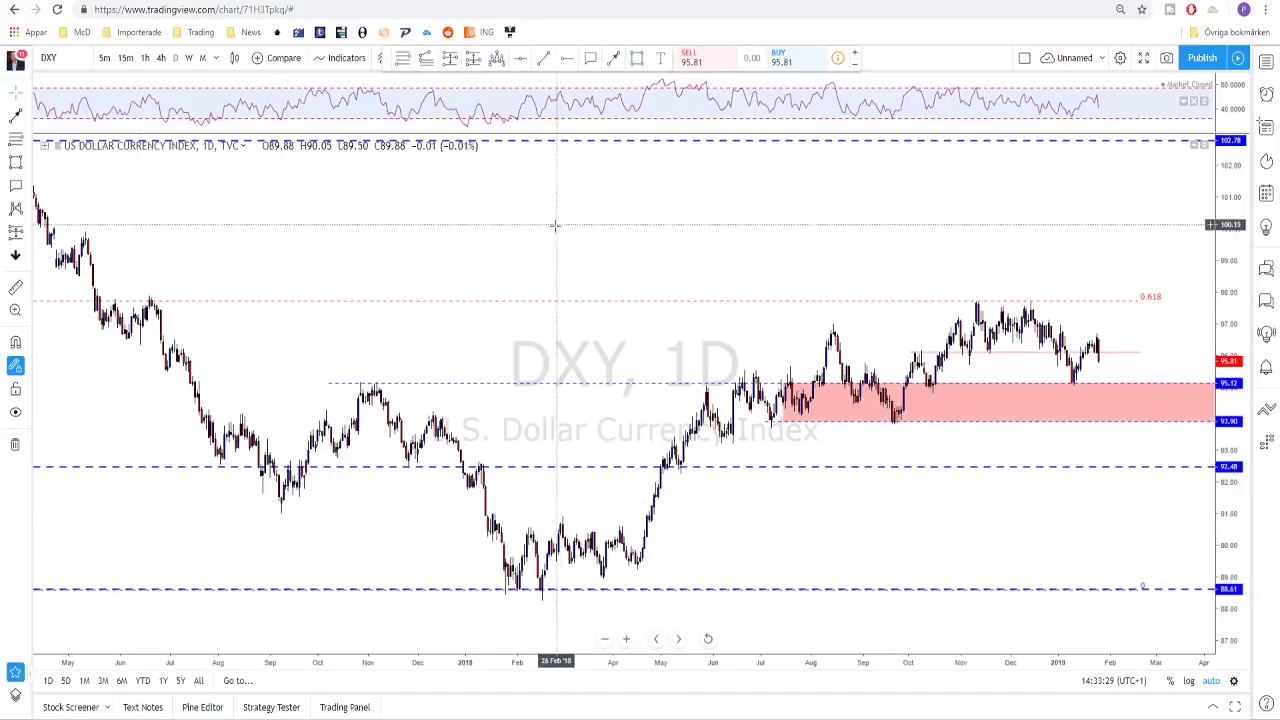
Remove all existing drawings from the US Dollar Currency Index chart and switch it to the weekly timeframe
{"action": "scroll", "coordinate": [556, 227], "scroll_direction": "down", "scroll_amount": 3}
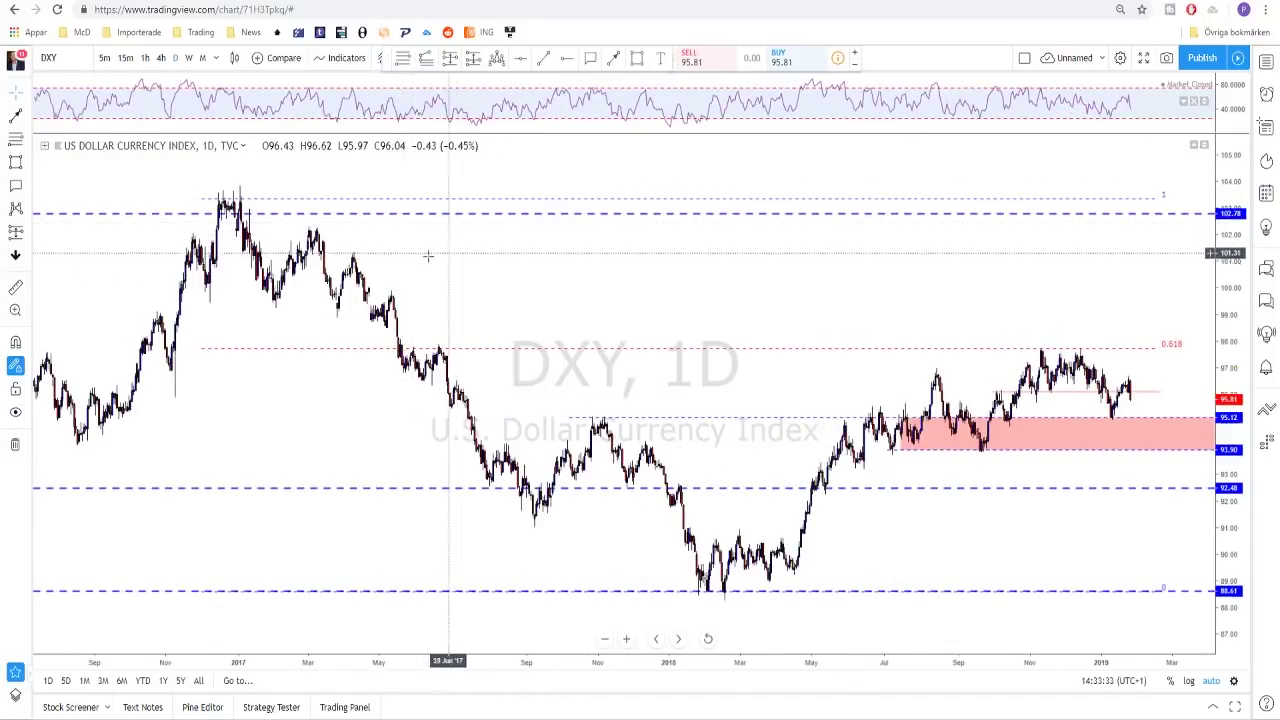
{"action": "left_click", "coordinate": [16, 445]}
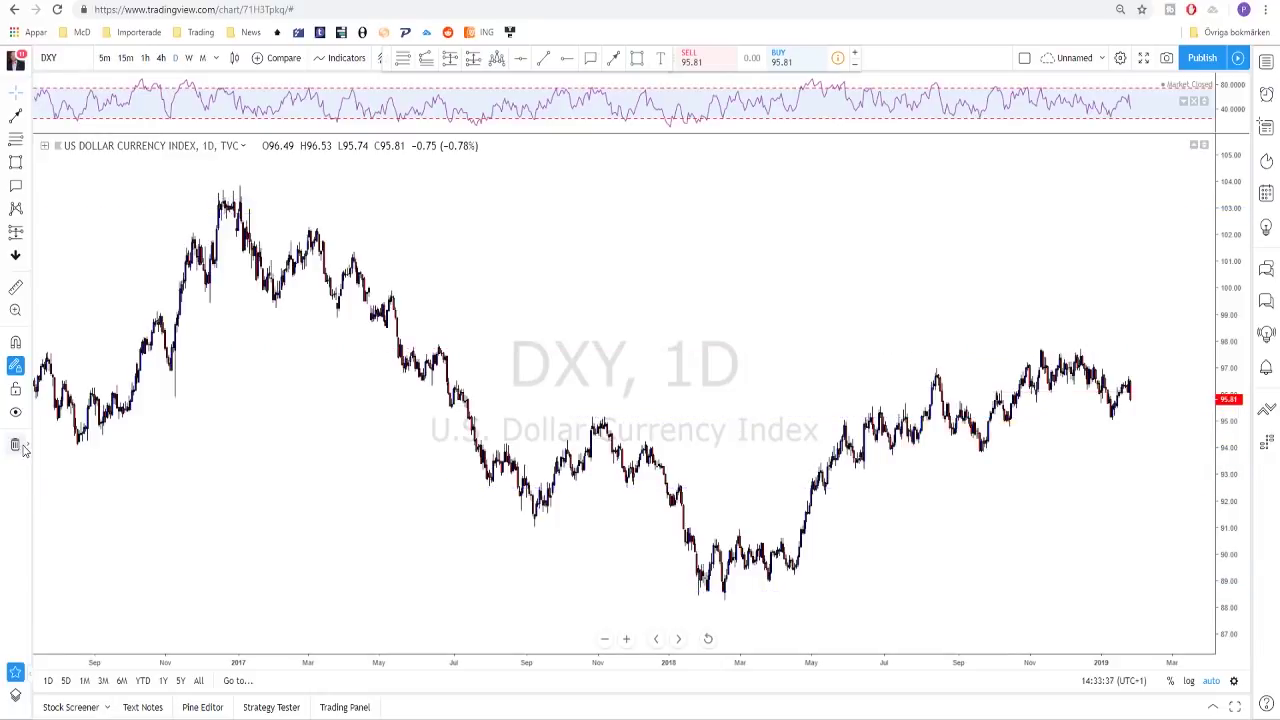
{"action": "left_click", "coordinate": [188, 57]}
{"action": "scroll", "coordinate": [480, 295], "scroll_direction": "up", "scroll_amount": 3}
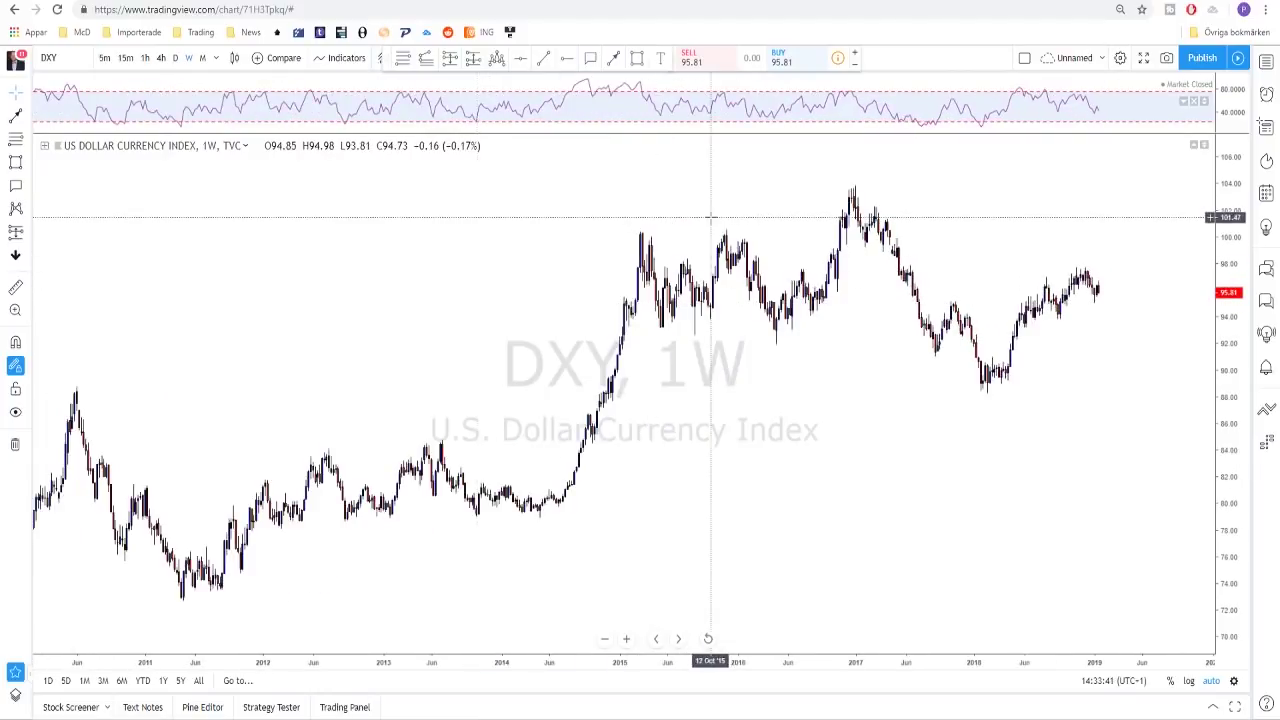
{"action": "scroll", "coordinate": [710, 217], "scroll_direction": "up", "scroll_amount": 5}
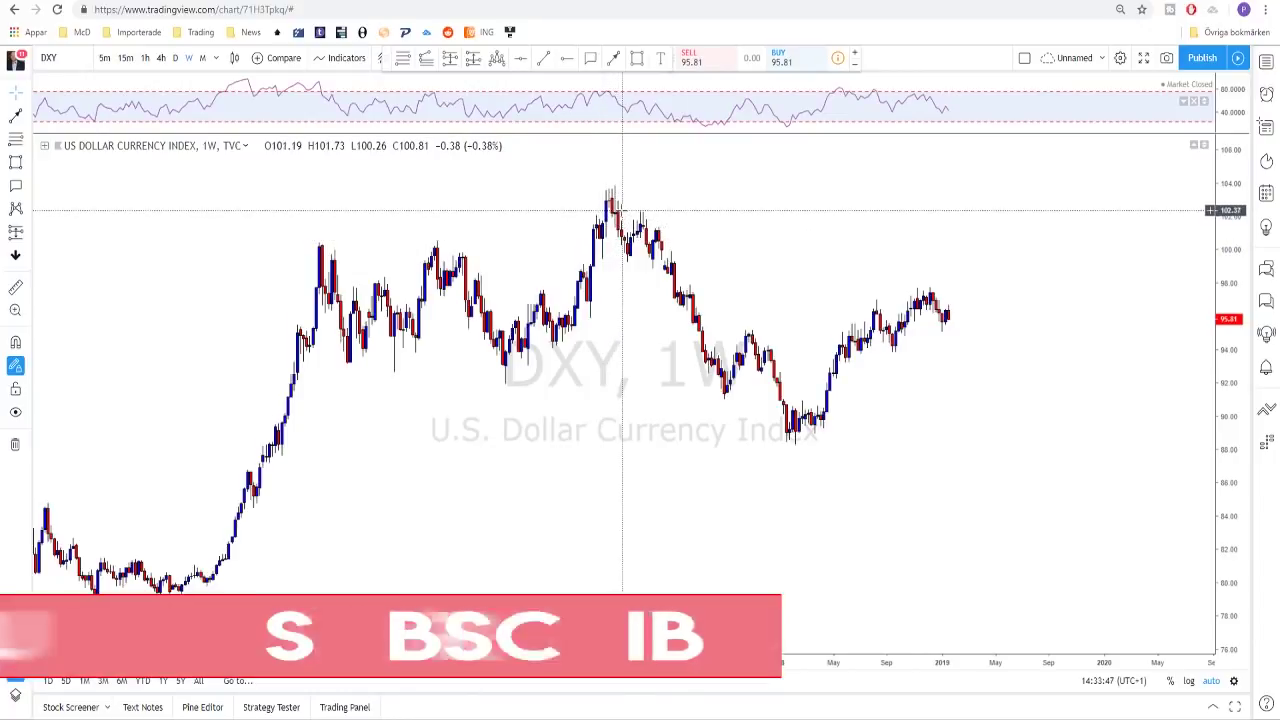
{"action": "scroll", "coordinate": [765, 218], "scroll_direction": "down", "scroll_amount": 1}
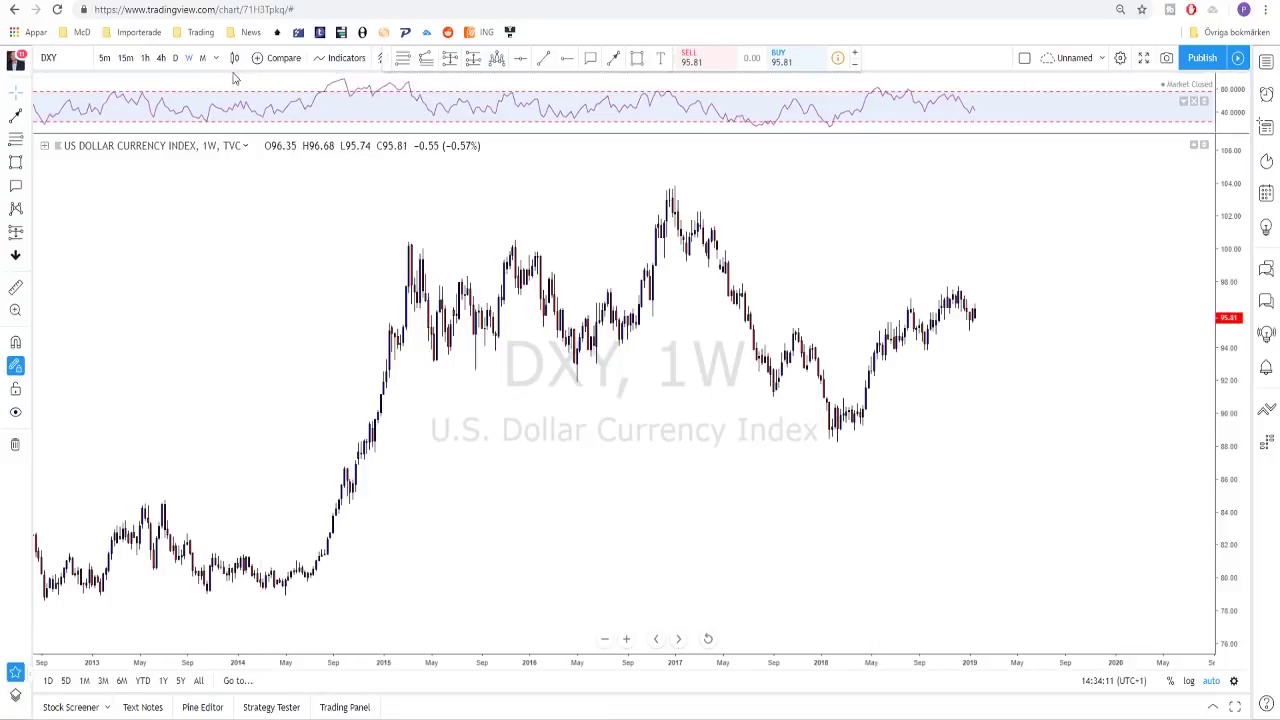
Switch the chart to the monthly timeframe and draw a horizontal line at about 88.78 along the 2009–2010 highs
{"action": "left_click", "coordinate": [203, 58]}
{"action": "scroll", "coordinate": [720, 380], "scroll_direction": "up", "scroll_amount": 2}
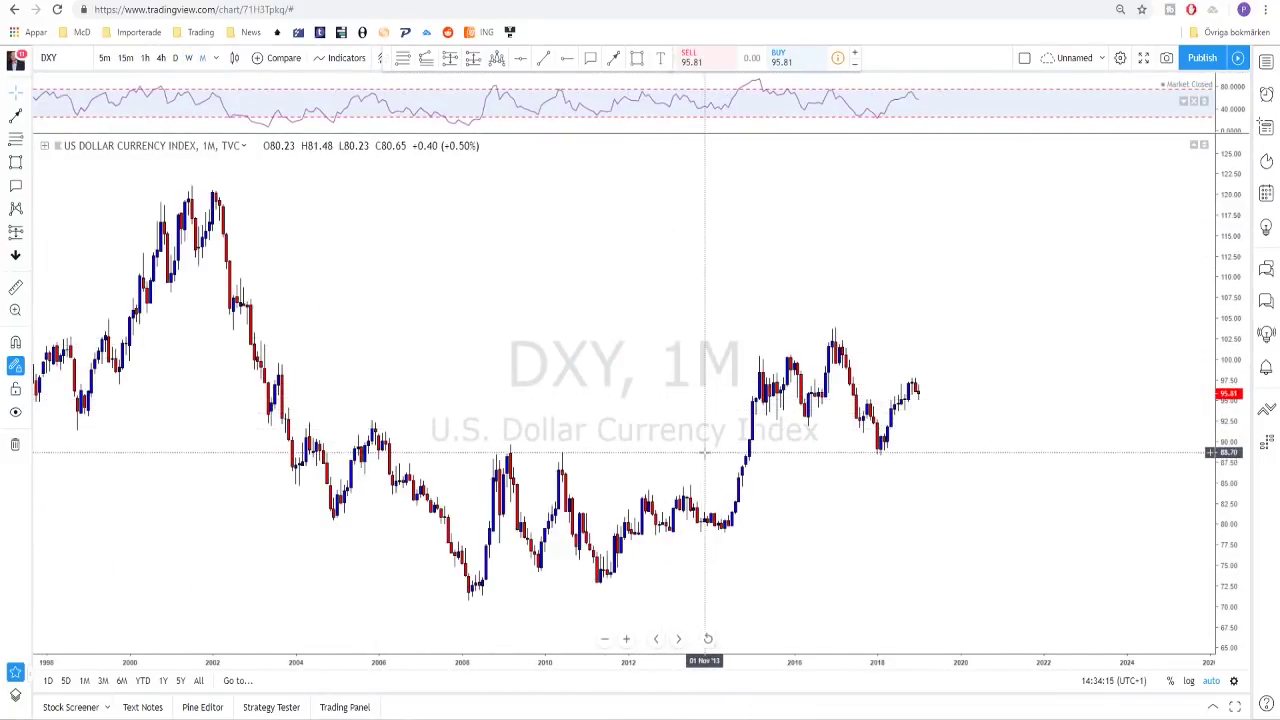
{"action": "left_click", "coordinate": [524, 62]}
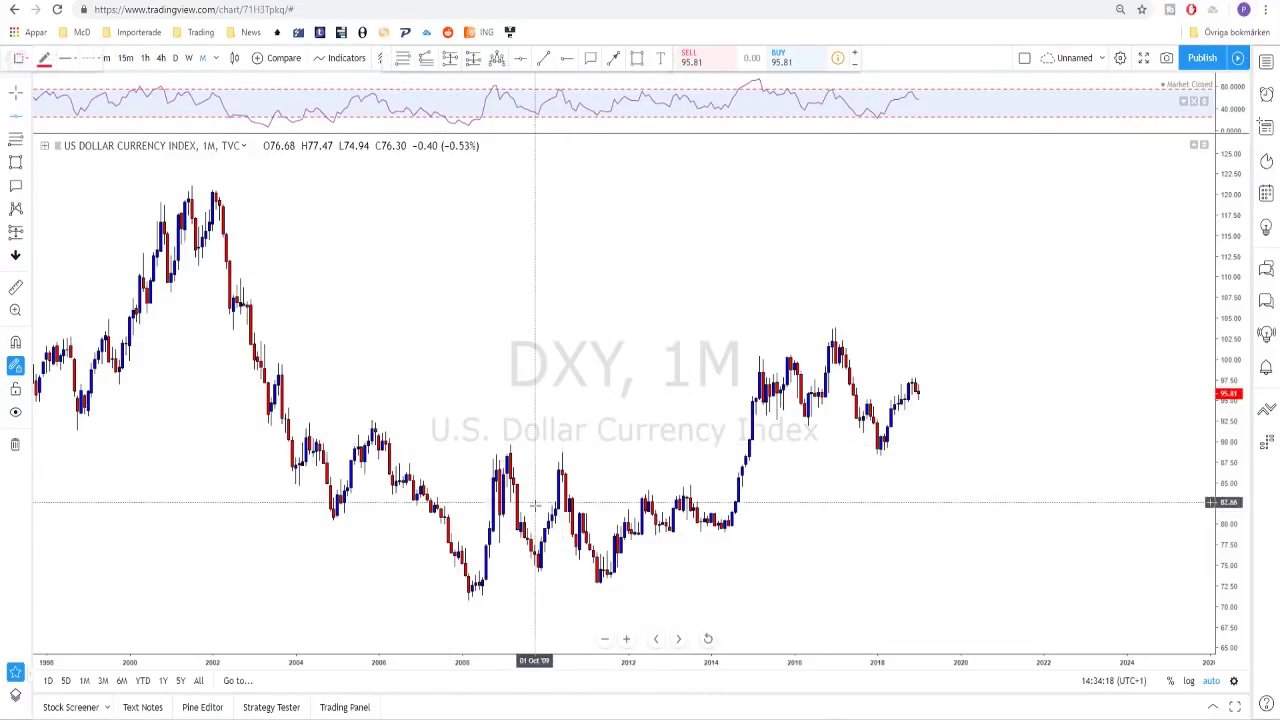
{"action": "left_click", "coordinate": [504, 452]}
{"action": "scroll", "coordinate": [557, 470], "scroll_direction": "down", "scroll_amount": 3}
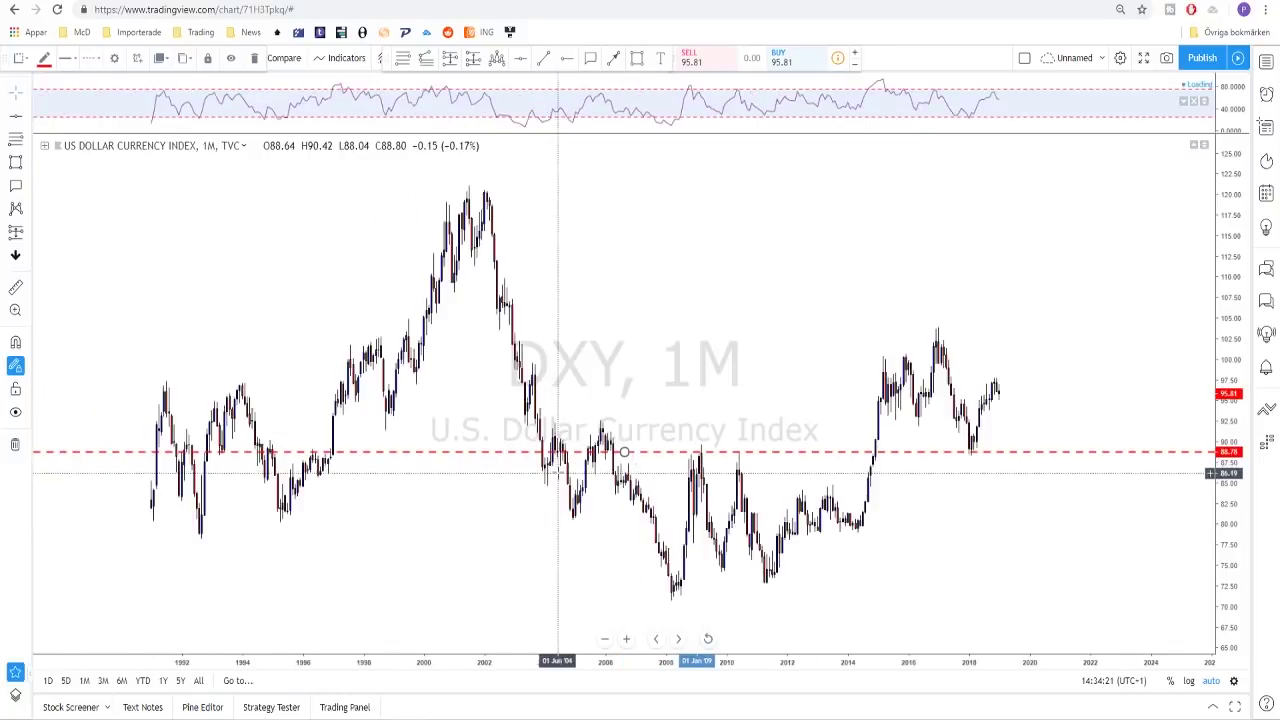
{"action": "scroll", "coordinate": [557, 473], "scroll_direction": "up", "scroll_amount": 2}
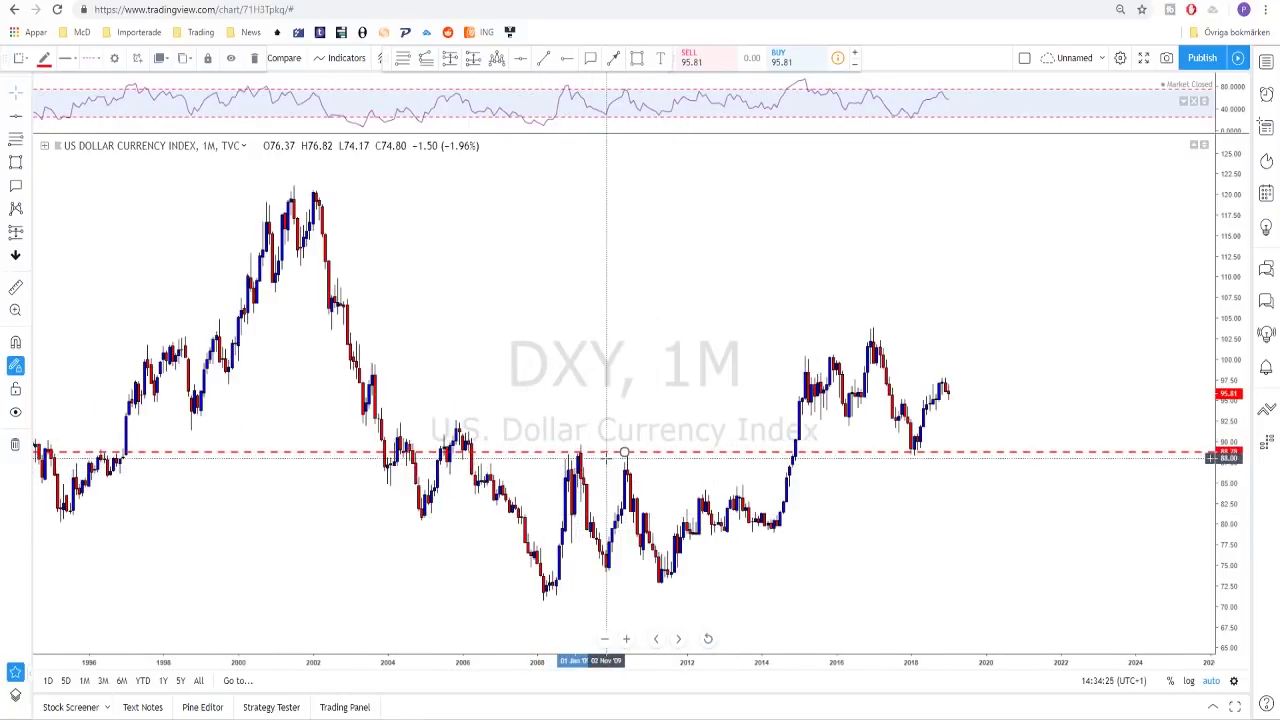
{"action": "scroll", "coordinate": [600, 456], "scroll_direction": "up", "scroll_amount": 1}
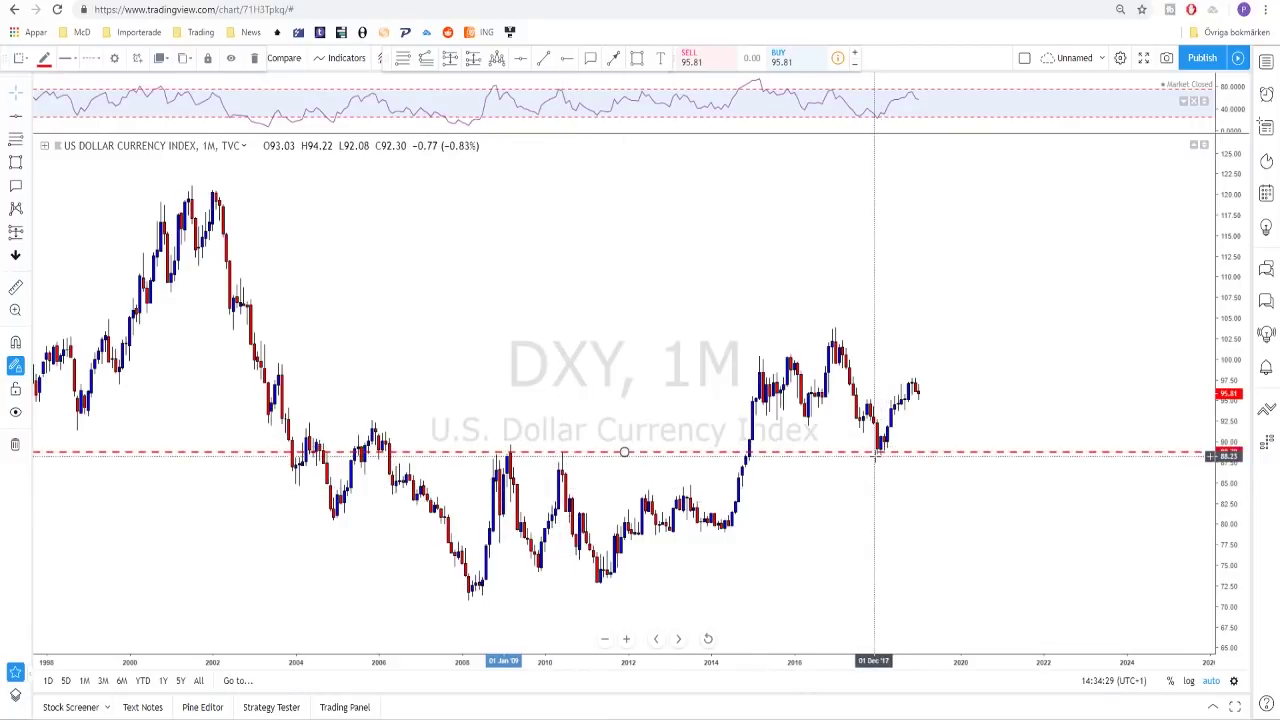
{"action": "scroll", "coordinate": [850, 456], "scroll_direction": "up", "scroll_amount": 4}
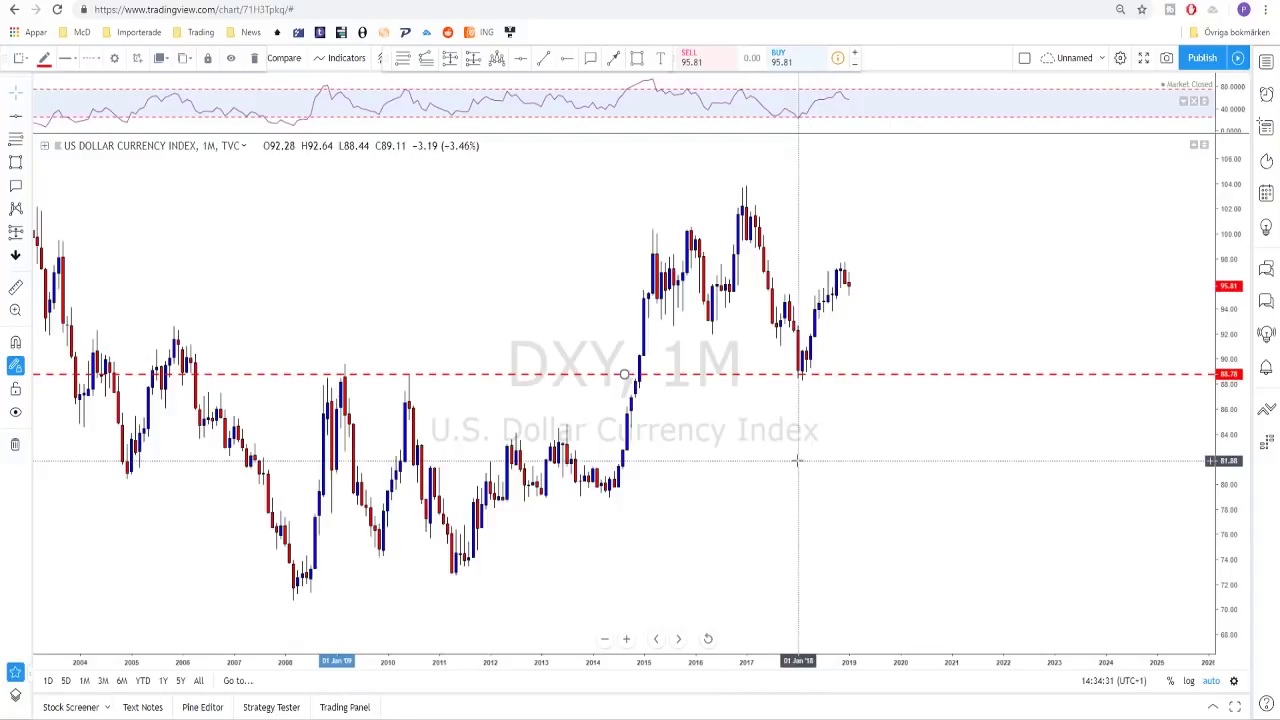
Draw a horizontal line at about 72.76 along the 2008 and 2011 lows and a horizontal ray at about 78.89 from August 2012
{"action": "scroll", "coordinate": [740, 457], "scroll_direction": "down", "scroll_amount": 1}
{"action": "scroll", "coordinate": [735, 457], "scroll_direction": "down", "scroll_amount": 1}
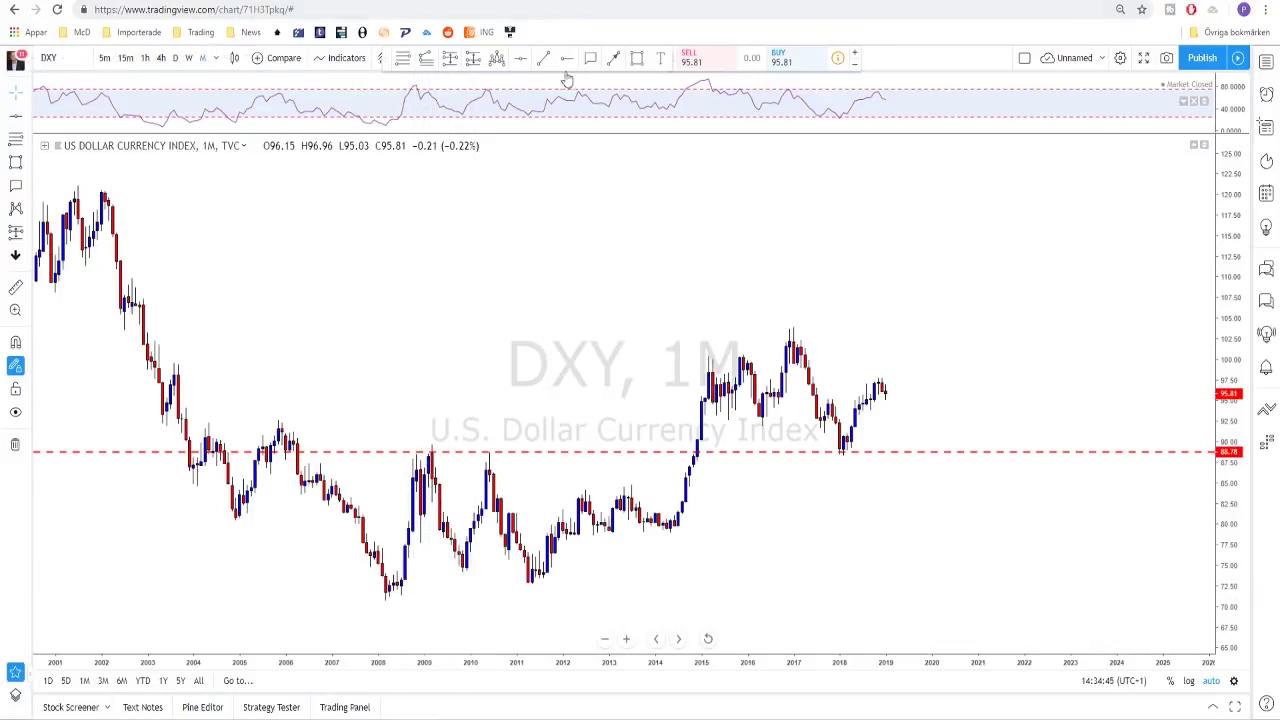
{"action": "left_click", "coordinate": [519, 62]}
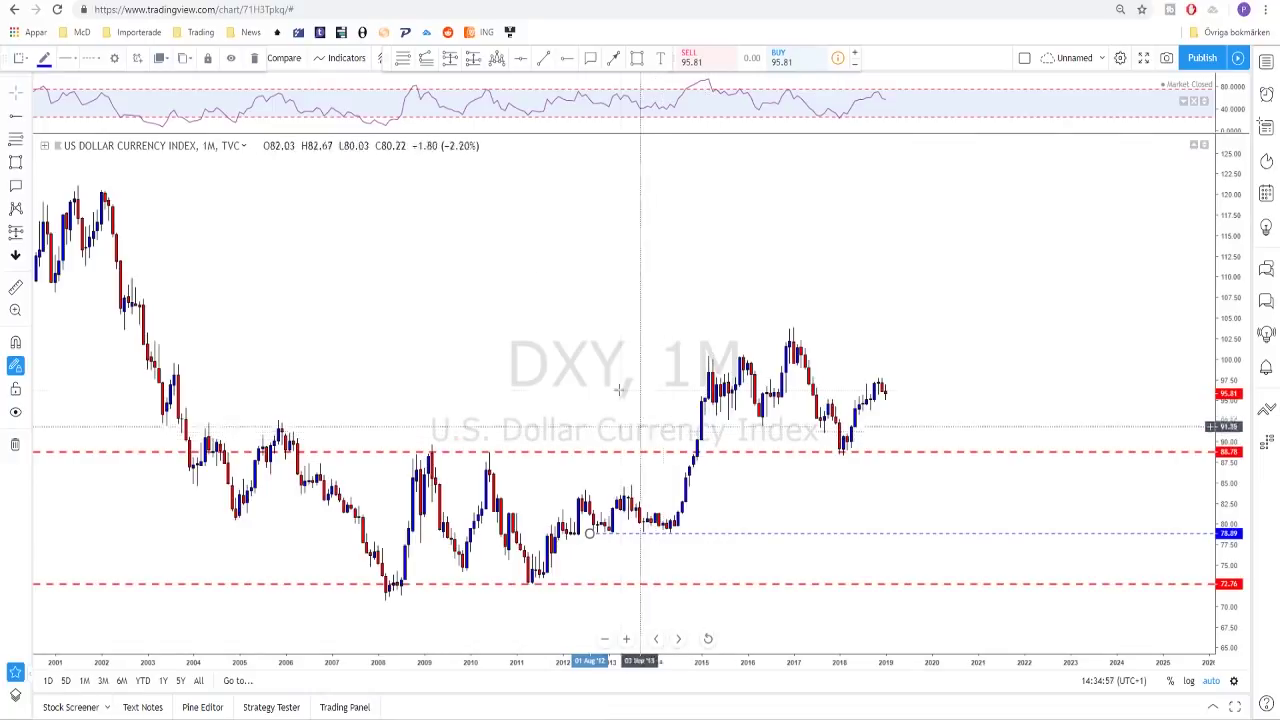
{"action": "right_click", "coordinate": [305, 224]}
{"action": "left_click", "coordinate": [297, 186]}
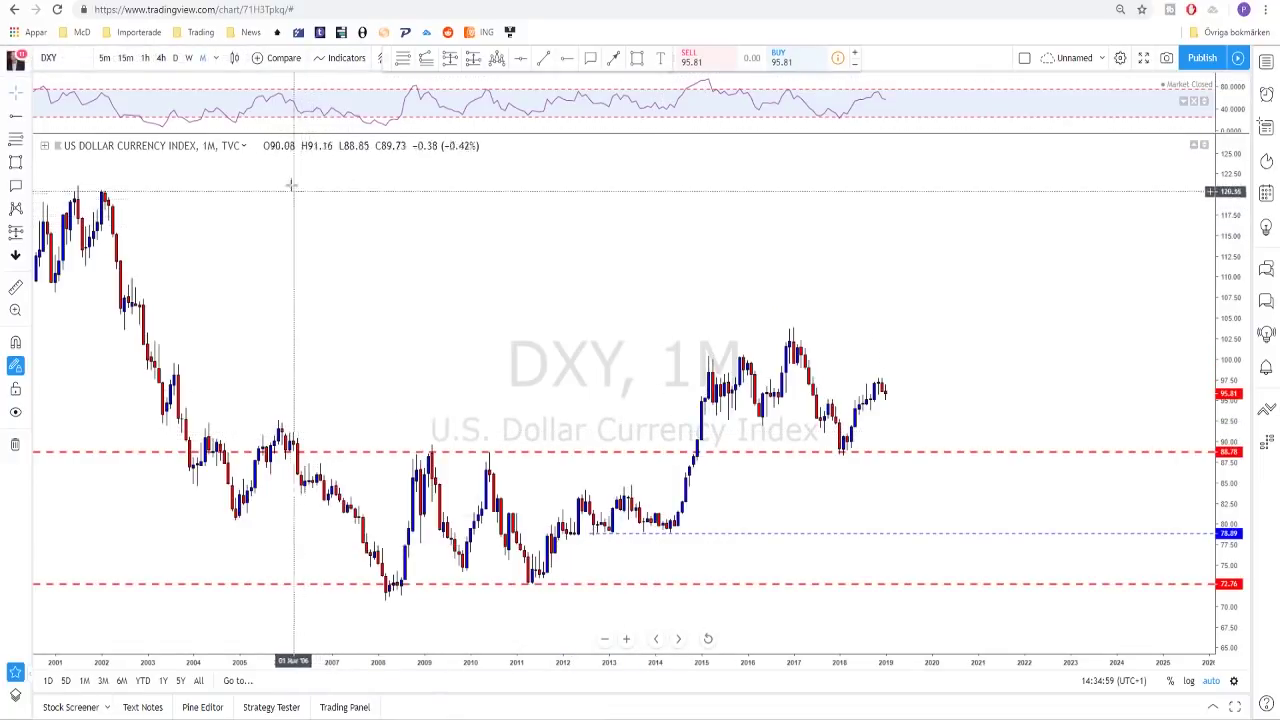
Switch to the weekly timeframe and place a horizontal line at about 100.15 along the 2015 highs
{"action": "left_click", "coordinate": [190, 58]}
{"action": "scroll", "coordinate": [760, 290], "scroll_direction": "down", "scroll_amount": 5}
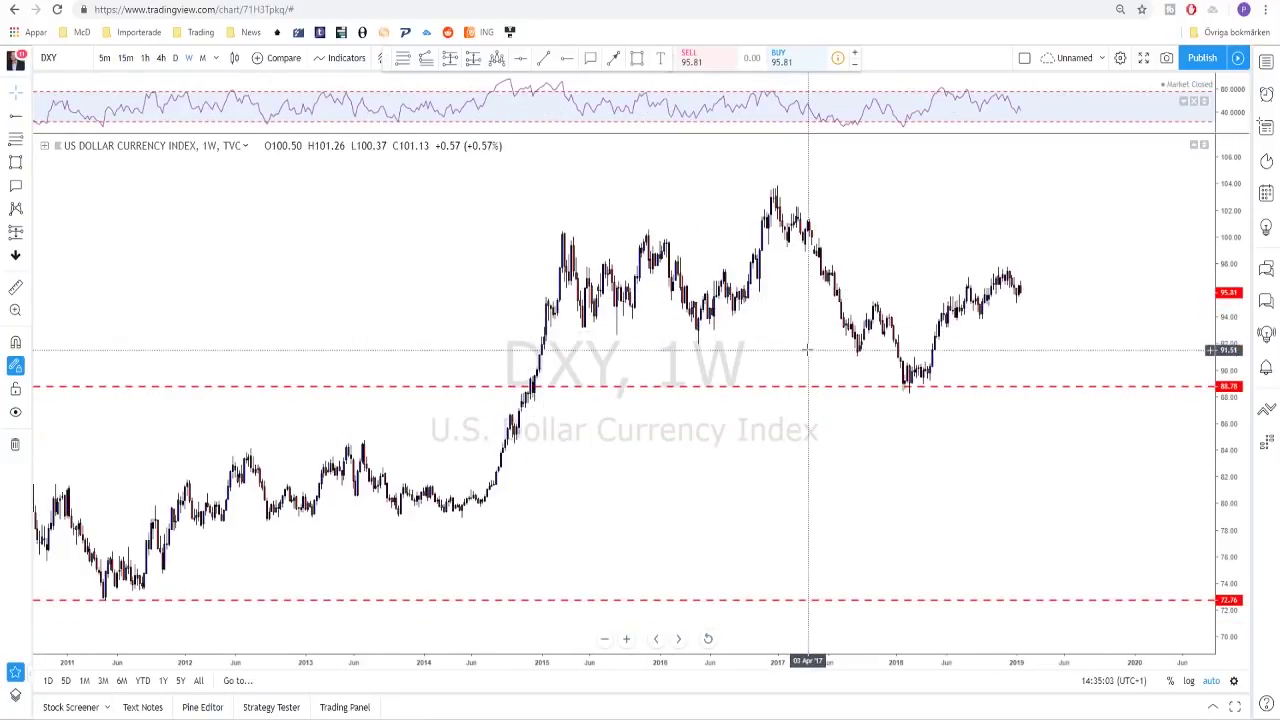
{"action": "scroll", "coordinate": [790, 360], "scroll_direction": "up", "scroll_amount": 3}
{"action": "scroll", "coordinate": [778, 372], "scroll_direction": "up", "scroll_amount": 2}
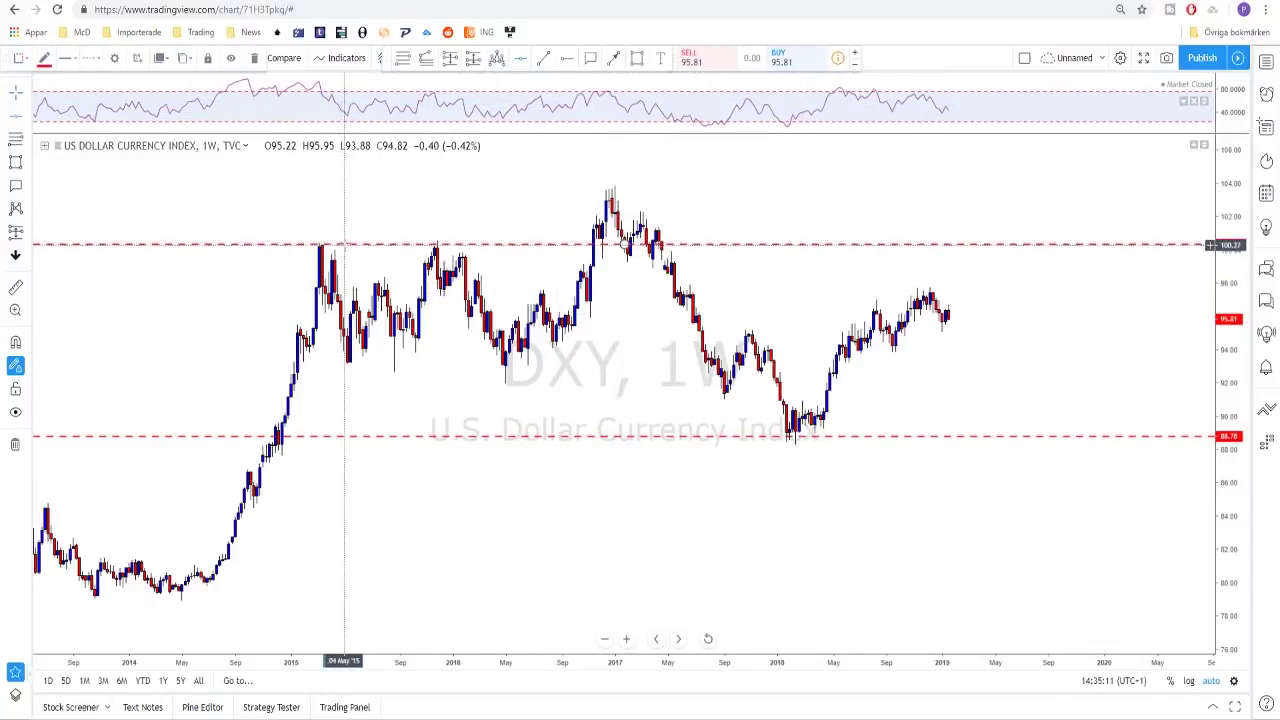
{"action": "left_click_drag", "start_coordinate": [330, 244], "coordinate": [650, 252]}
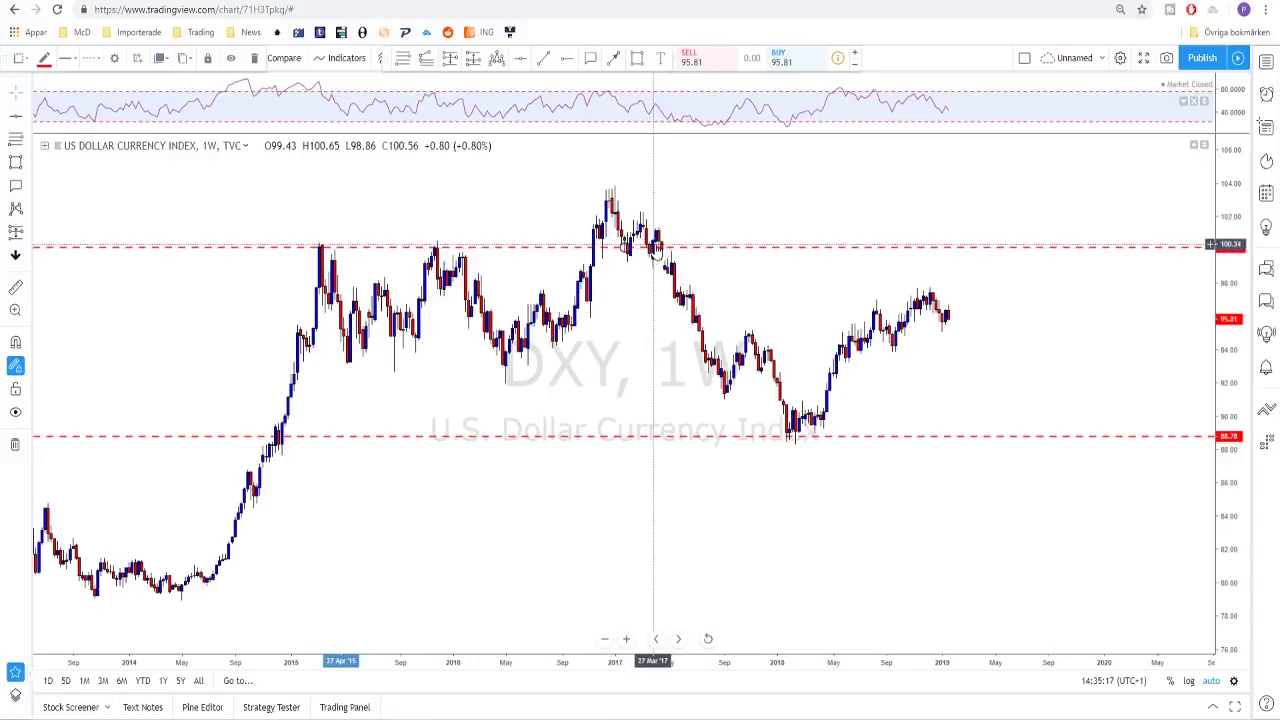
Place a horizontal line at about 93.92 and cover it with a thin rectangle from November 2014 to July 2019
{"action": "scroll", "coordinate": [660, 270], "scroll_direction": "down", "scroll_amount": 2}
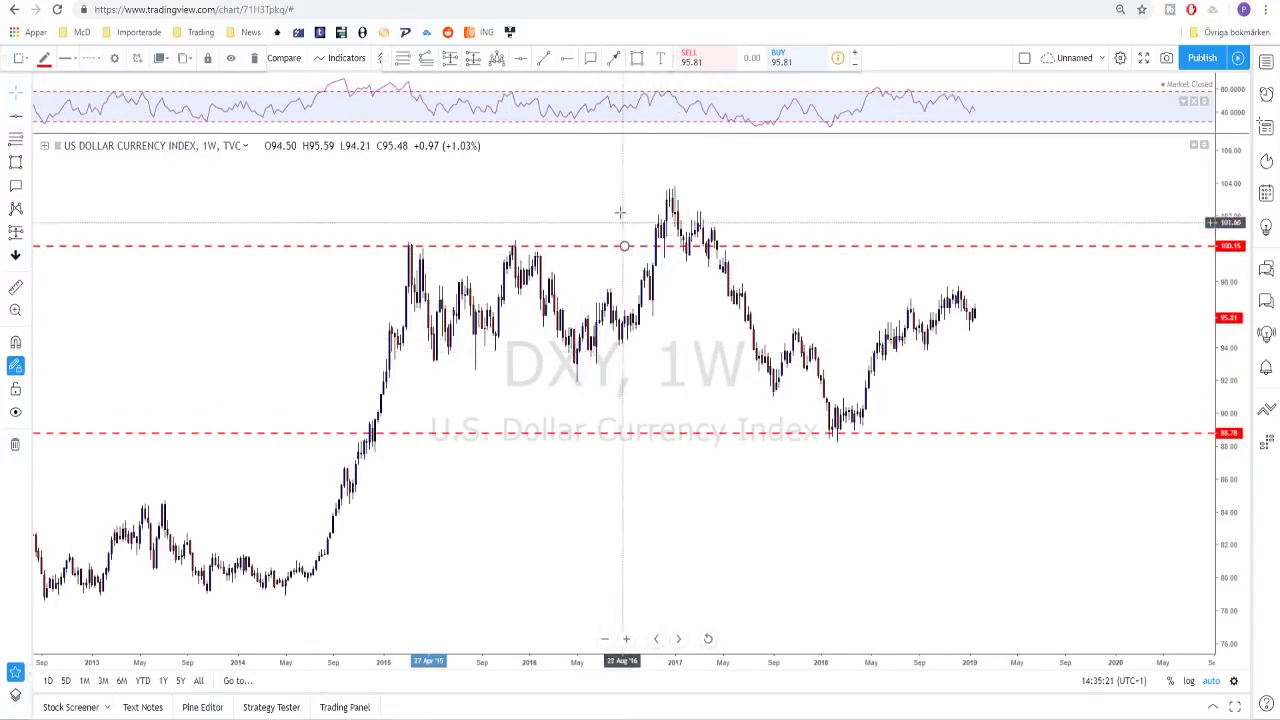
{"action": "left_click_drag", "start_coordinate": [606, 300], "coordinate": [603, 362]}
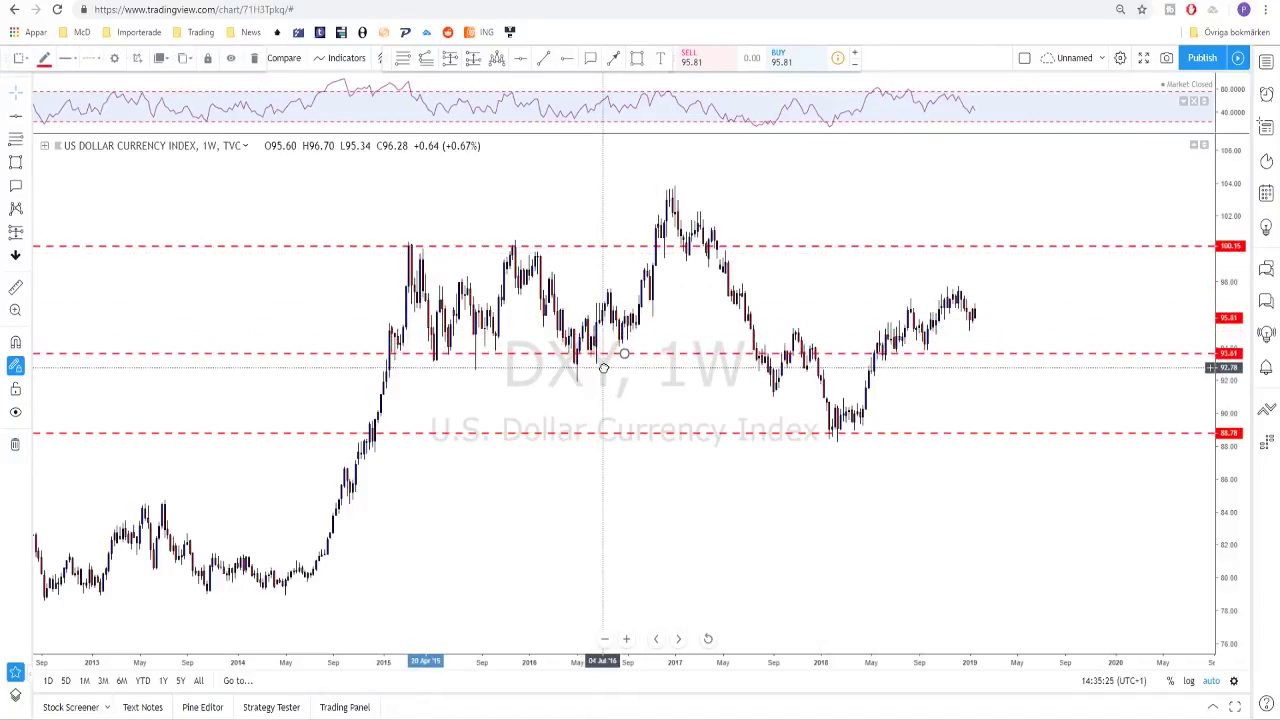
{"action": "scroll", "coordinate": [545, 354], "scroll_direction": "down", "scroll_amount": 1}
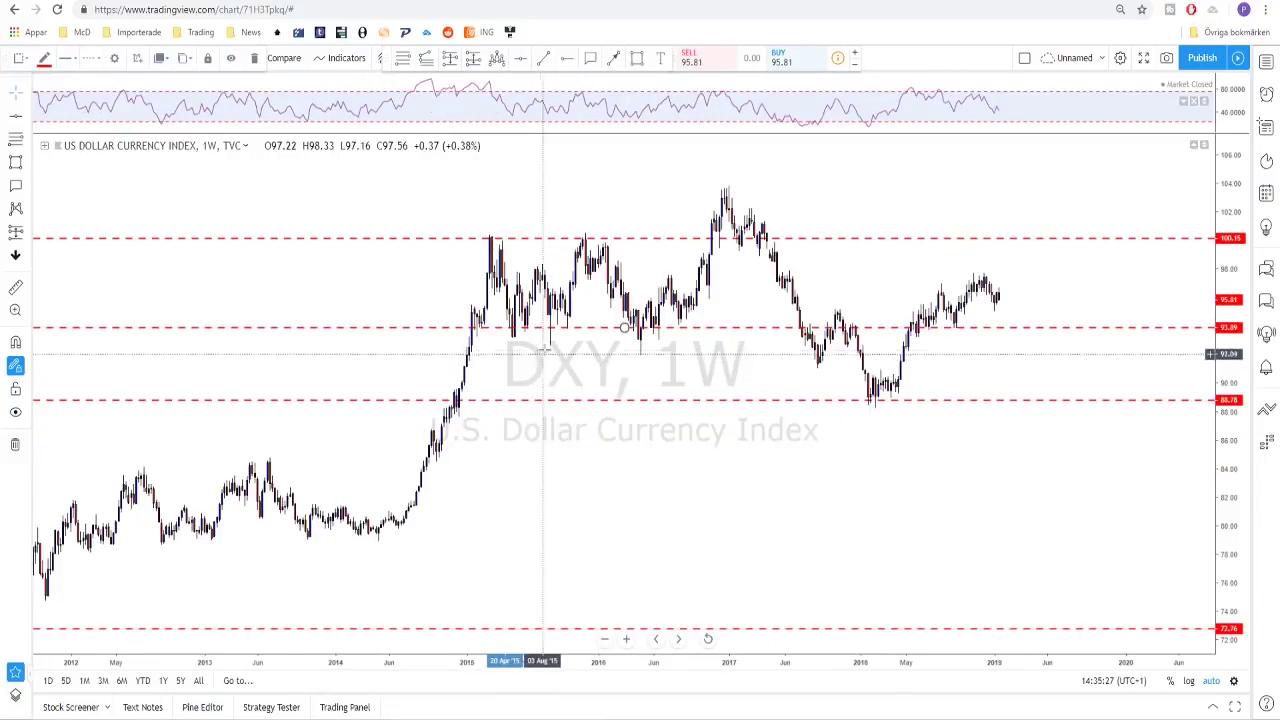
{"action": "scroll", "coordinate": [490, 348], "scroll_direction": "up", "scroll_amount": 1}
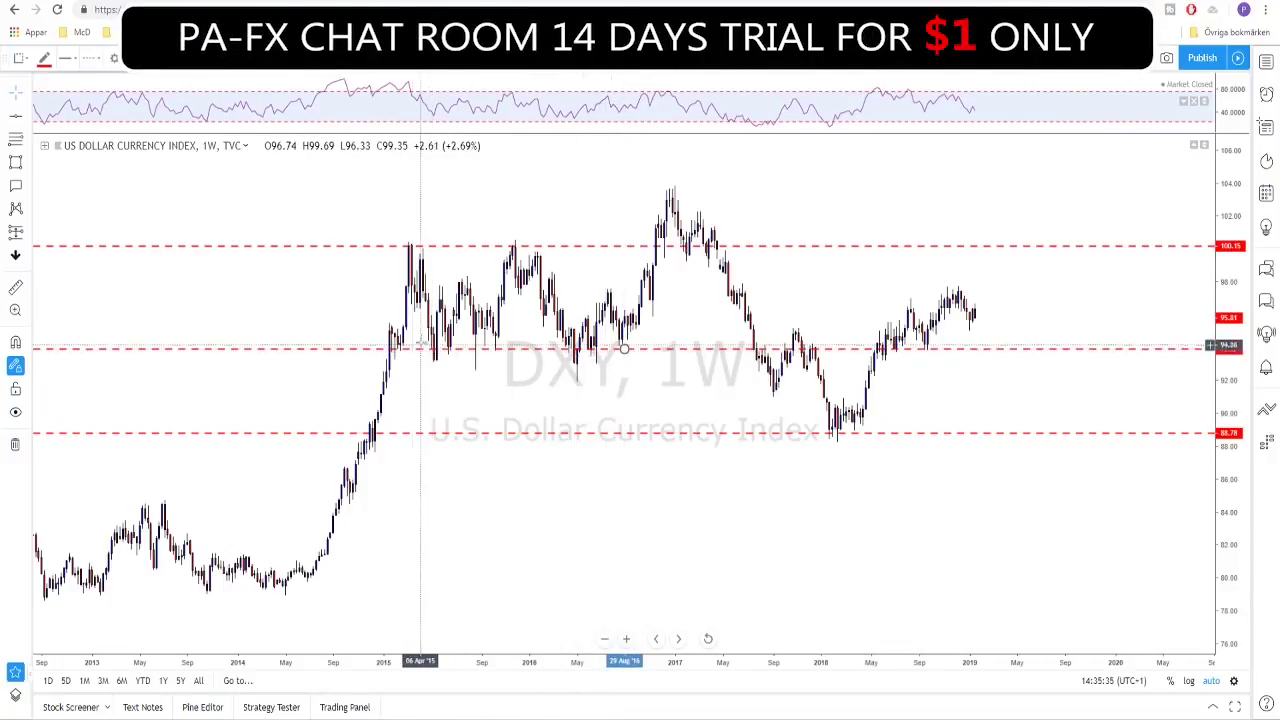
{"action": "left_click", "coordinate": [366, 348]}
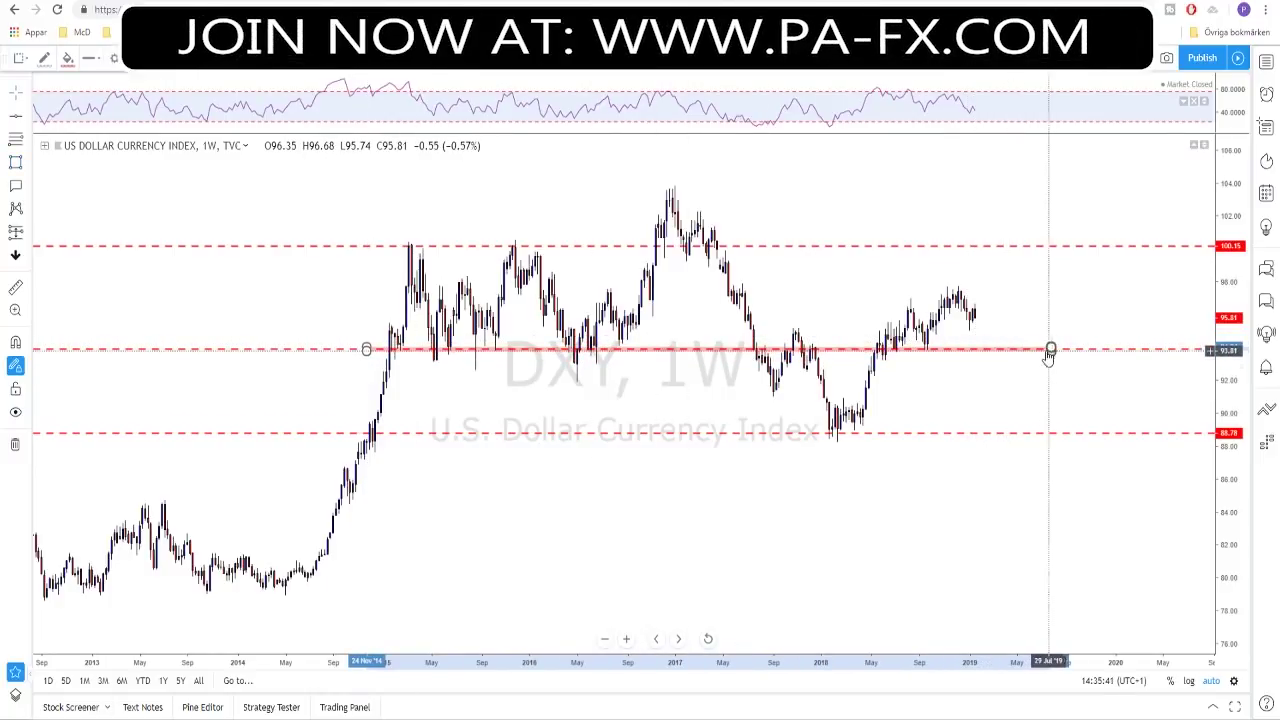
{"action": "left_click", "coordinate": [1050, 350]}
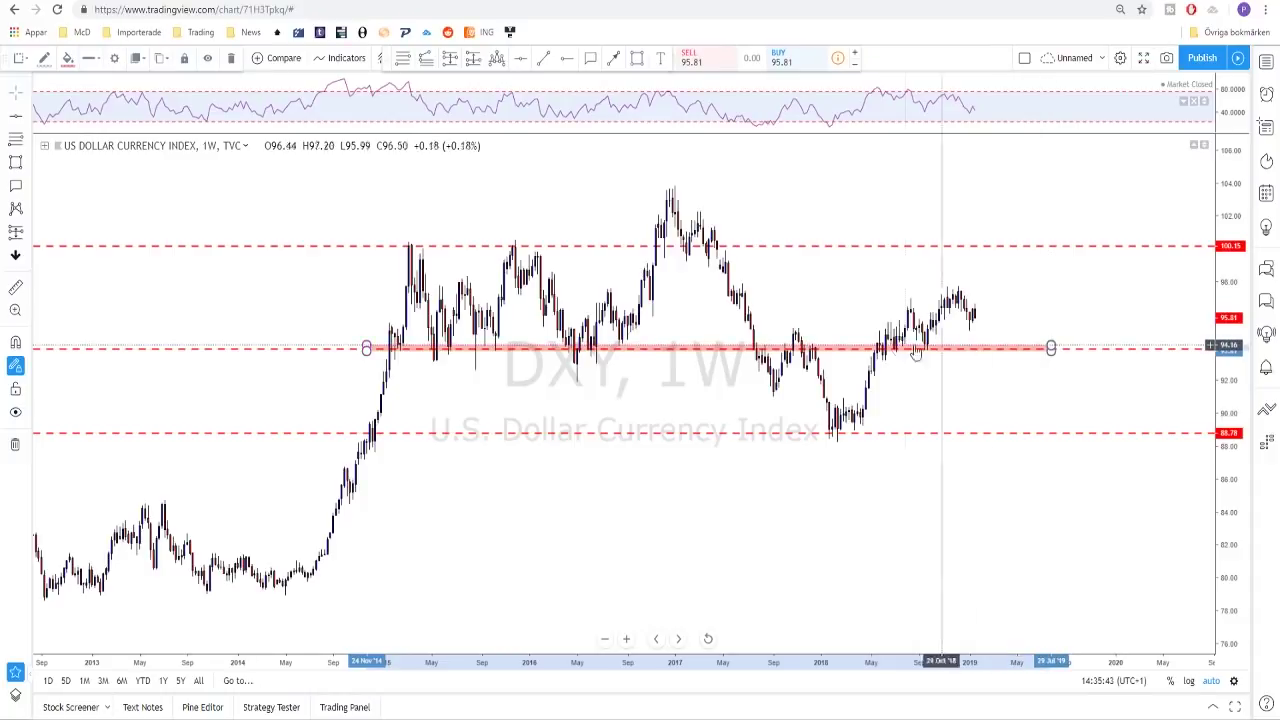
Draw rectangular zones of about 99.99–100.54 over the 100.15 line and about 88.57–88.96 over the 88.78 line
{"action": "left_click", "coordinate": [636, 58]}
{"action": "left_click", "coordinate": [400, 242]}
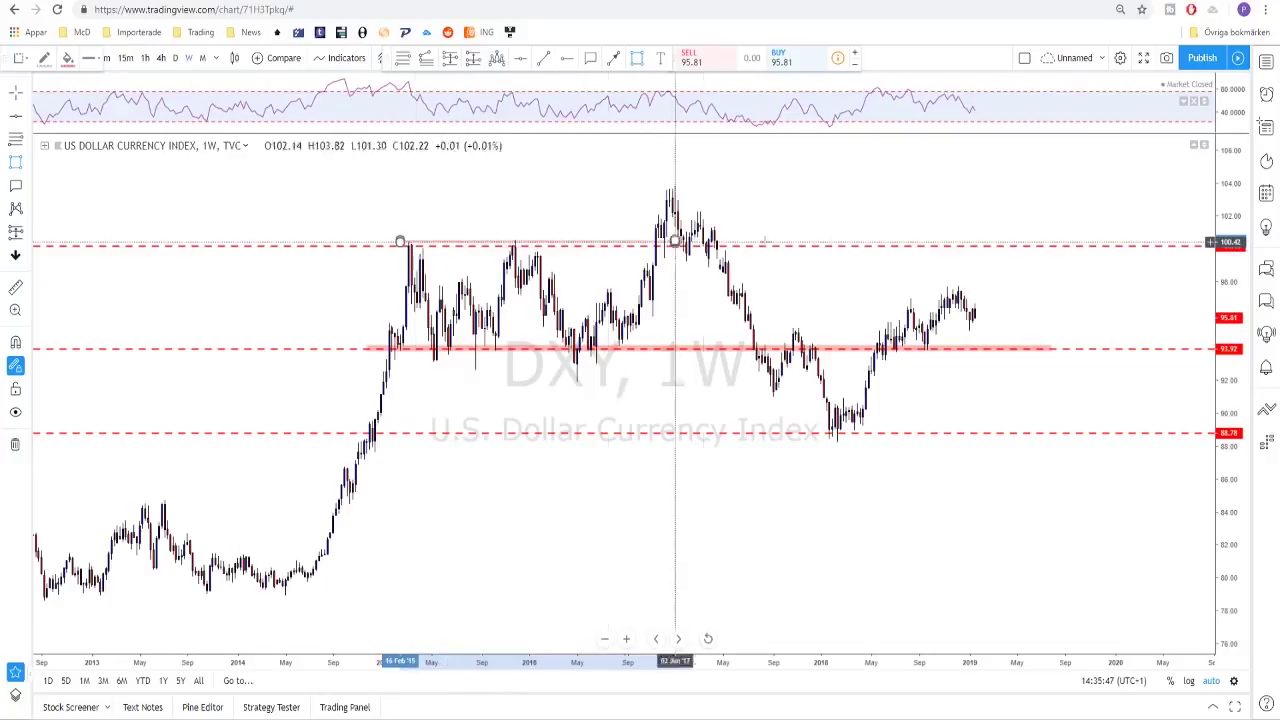
{"action": "left_click", "coordinate": [1166, 248]}
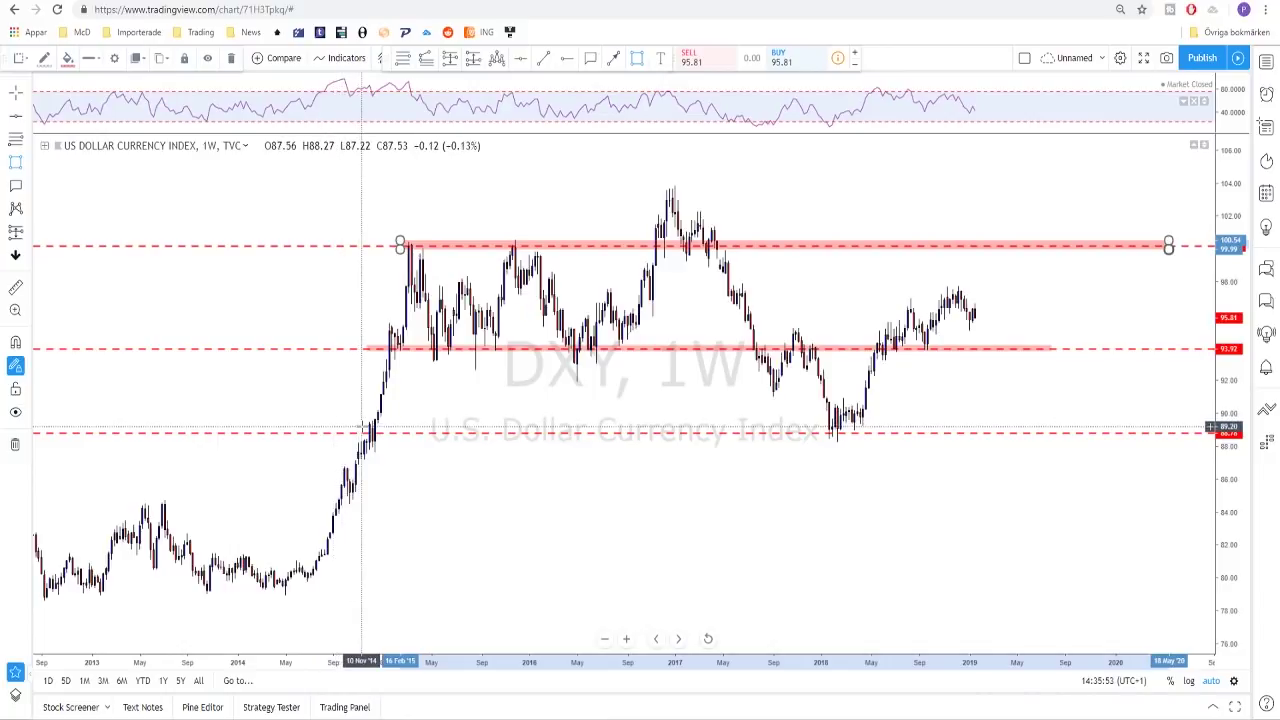
{"action": "left_click", "coordinate": [362, 430]}
{"action": "left_click", "coordinate": [1093, 436]}
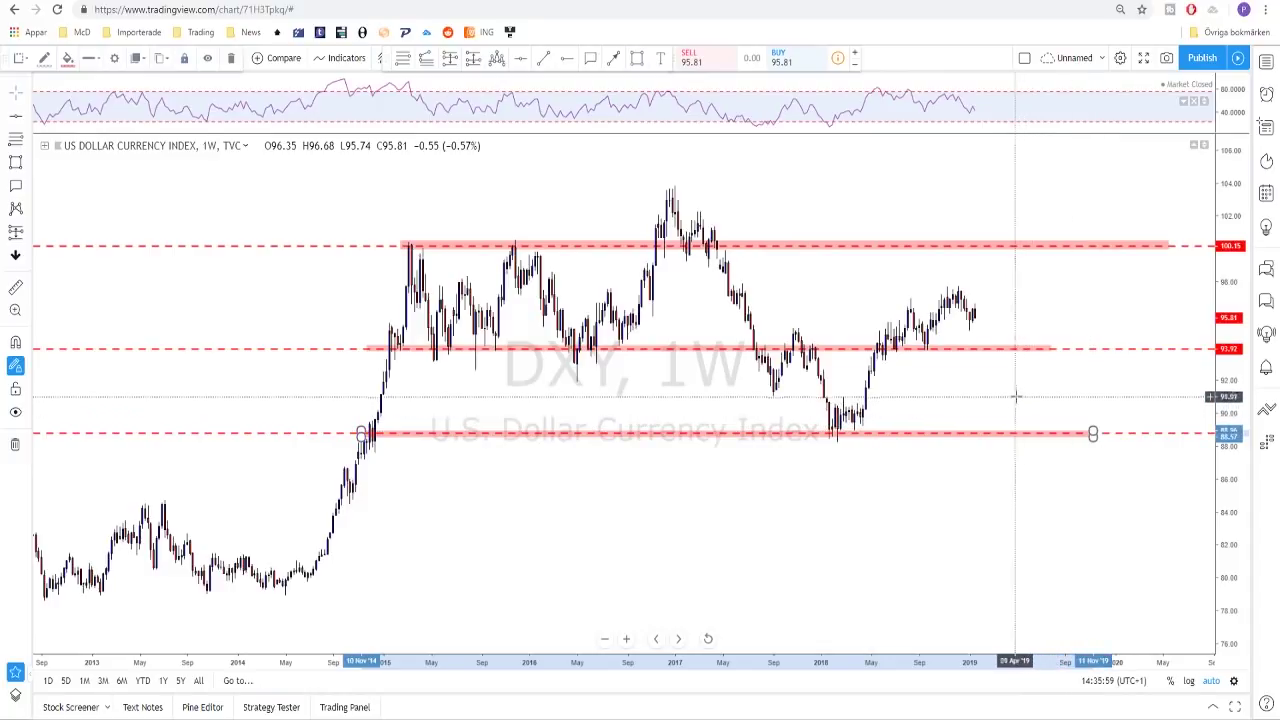
Draw a horizontal ray at about 97.54 from May 2015 and cover it with a rectangle spanning about 97.23–97.78
{"action": "scroll", "coordinate": [1005, 400], "scroll_direction": "up", "scroll_amount": 2}
{"action": "scroll", "coordinate": [980, 393], "scroll_direction": "down", "scroll_amount": 2}
{"action": "scroll", "coordinate": [955, 388], "scroll_direction": "up", "scroll_amount": 2}
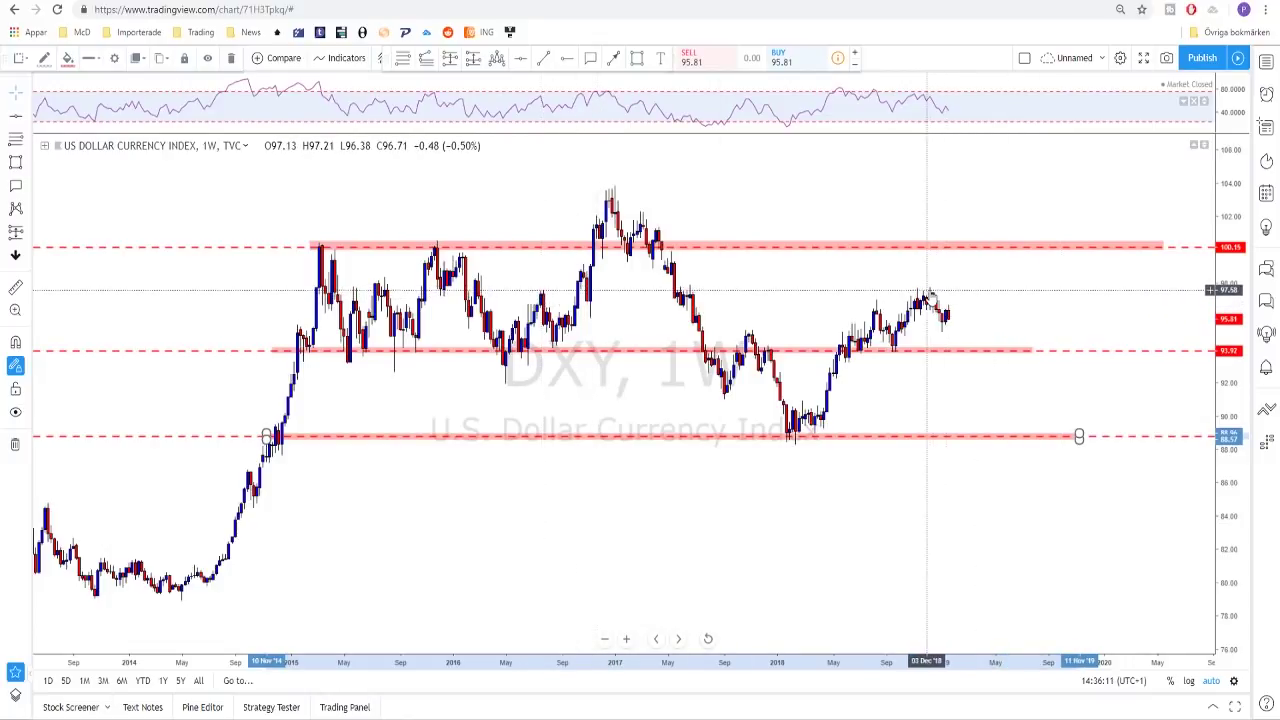
{"action": "left_click", "coordinate": [566, 63]}
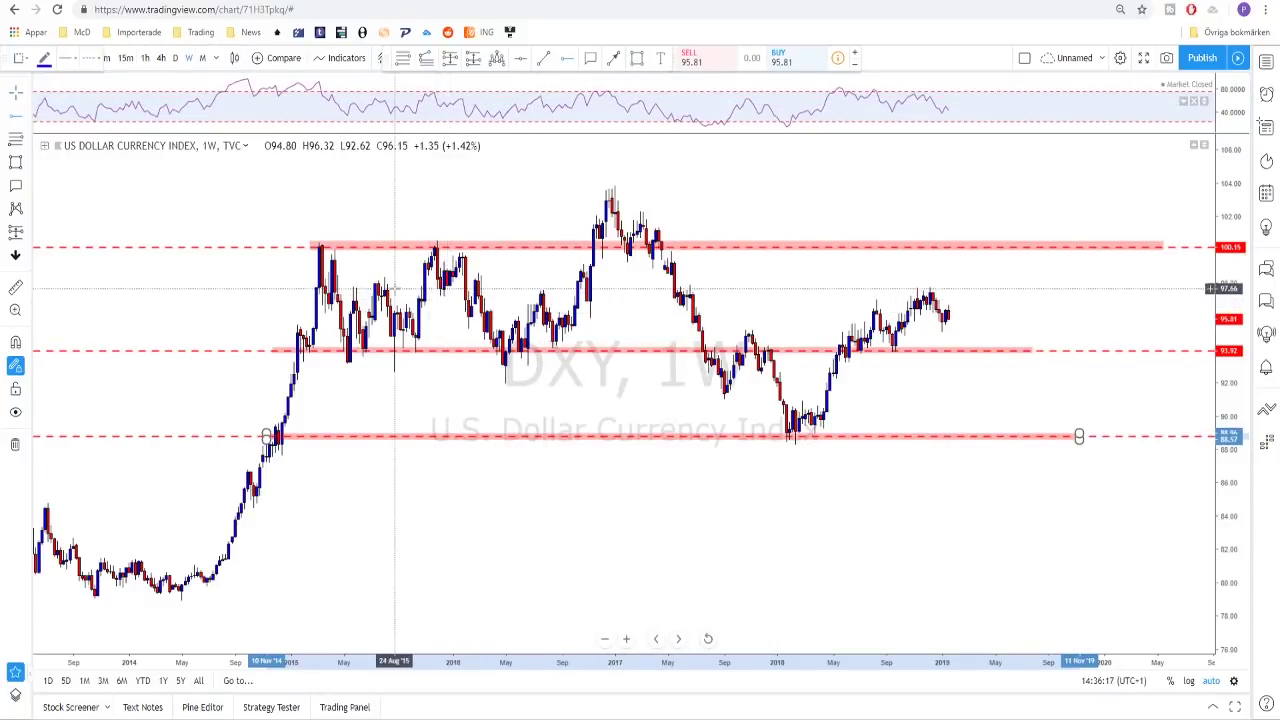
{"action": "left_click", "coordinate": [350, 290]}
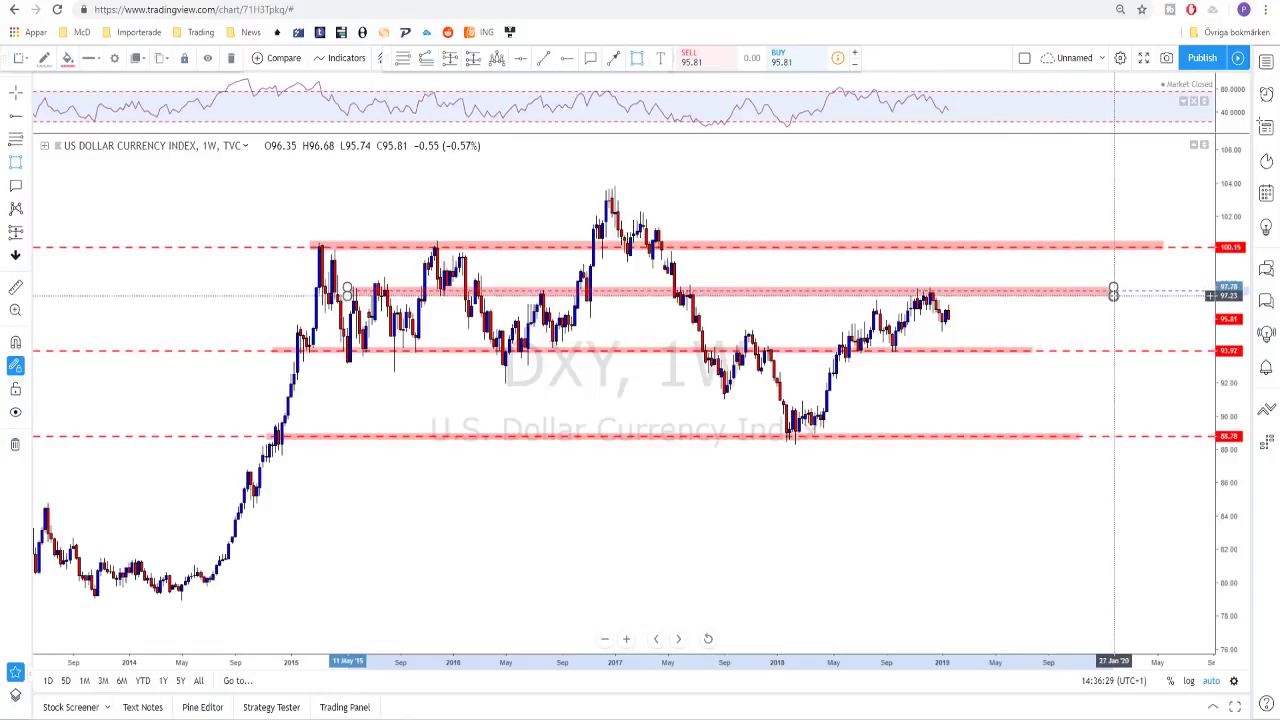
{"action": "scroll", "coordinate": [1014, 270], "scroll_direction": "down", "scroll_amount": 3}
{"action": "scroll", "coordinate": [950, 270], "scroll_direction": "up", "scroll_amount": 1}
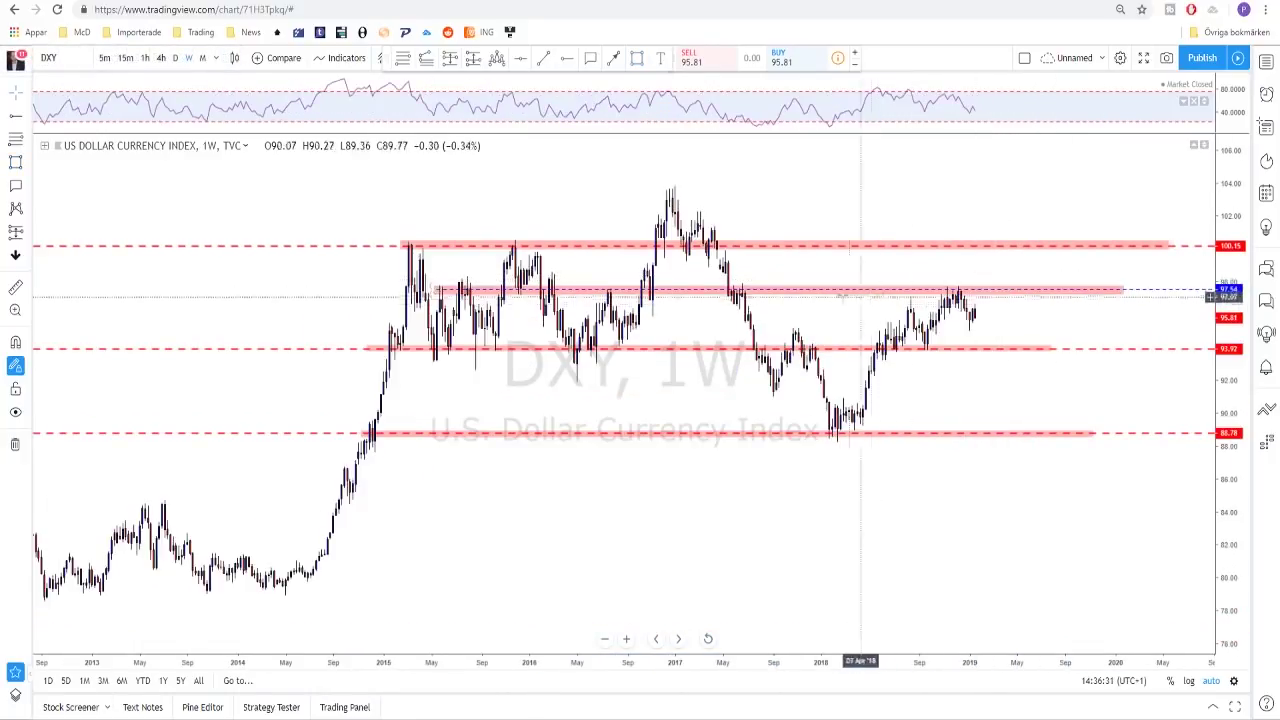
Examine the price action around the horizontal levels on the daily timeframe and return the chart to weekly
{"action": "left_click", "coordinate": [175, 58]}
{"action": "scroll", "coordinate": [950, 300], "scroll_direction": "down", "scroll_amount": 2}
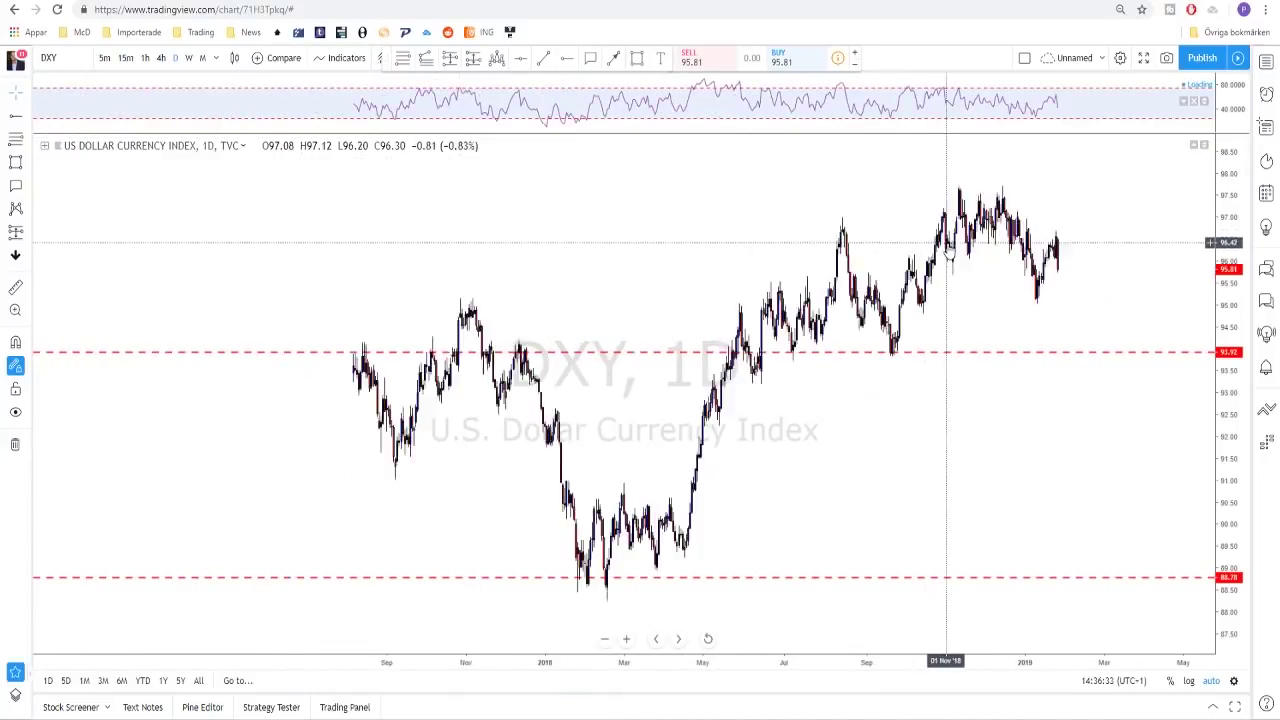
{"action": "scroll", "coordinate": [875, 300], "scroll_direction": "down", "scroll_amount": 3}
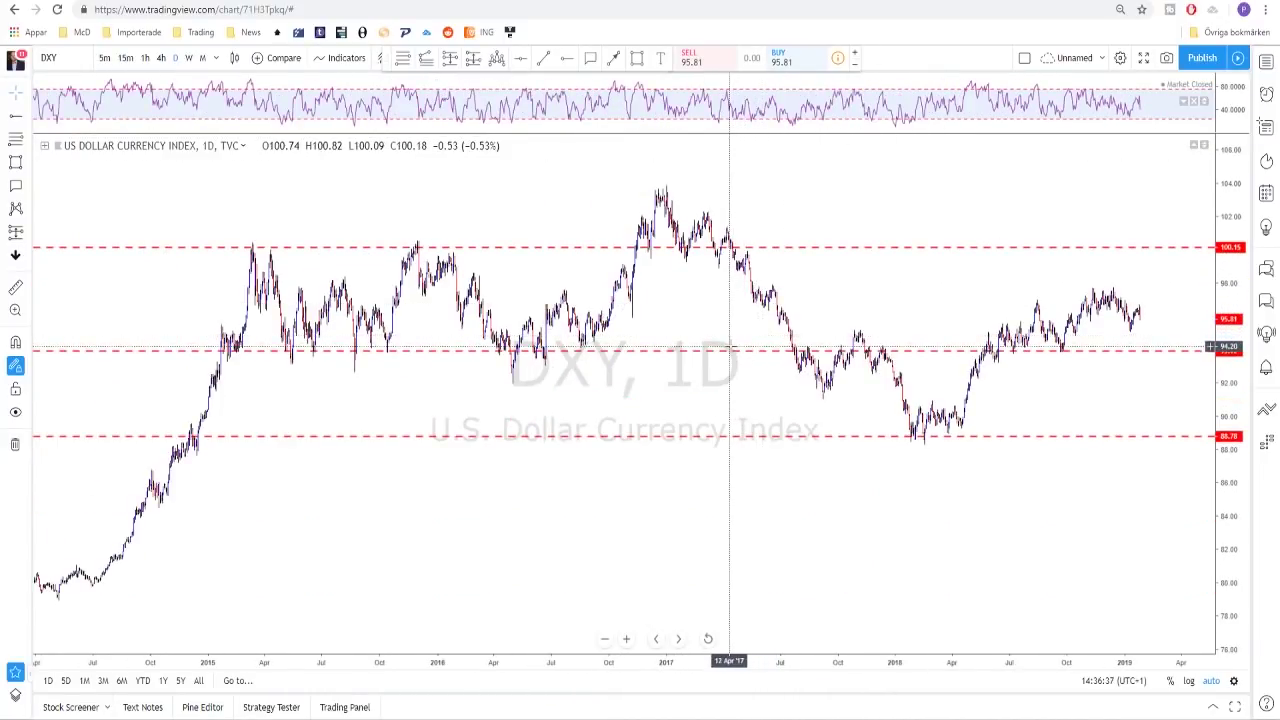
{"action": "scroll", "coordinate": [500, 430], "scroll_direction": "up", "scroll_amount": 4}
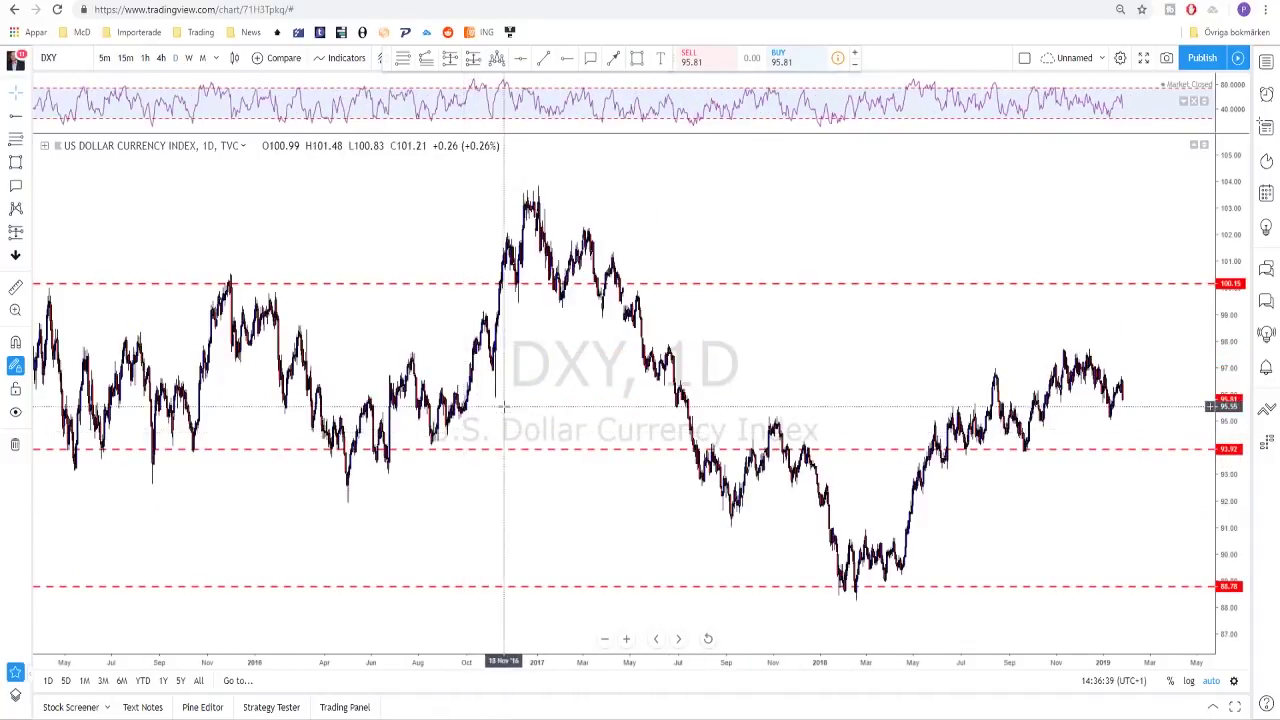
{"action": "scroll", "coordinate": [620, 430], "scroll_direction": "up", "scroll_amount": 2}
{"action": "scroll", "coordinate": [775, 430], "scroll_direction": "down", "scroll_amount": 2}
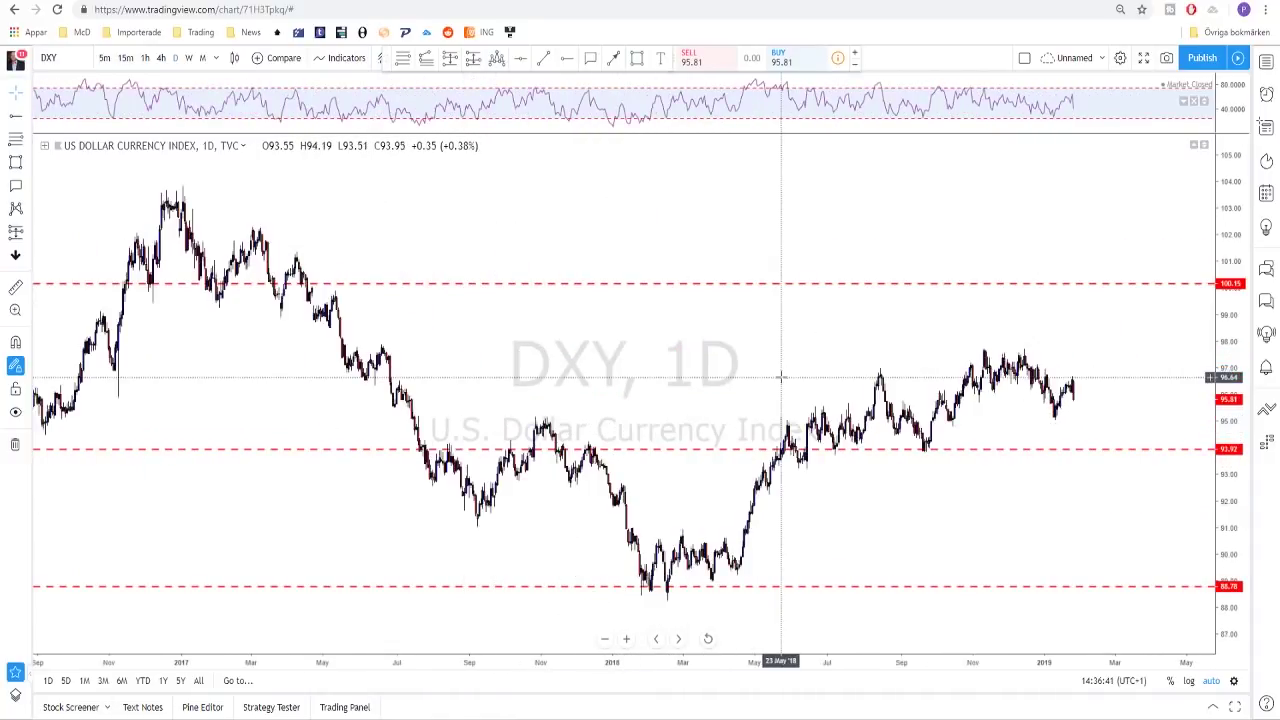
{"action": "left_click", "coordinate": [190, 58]}
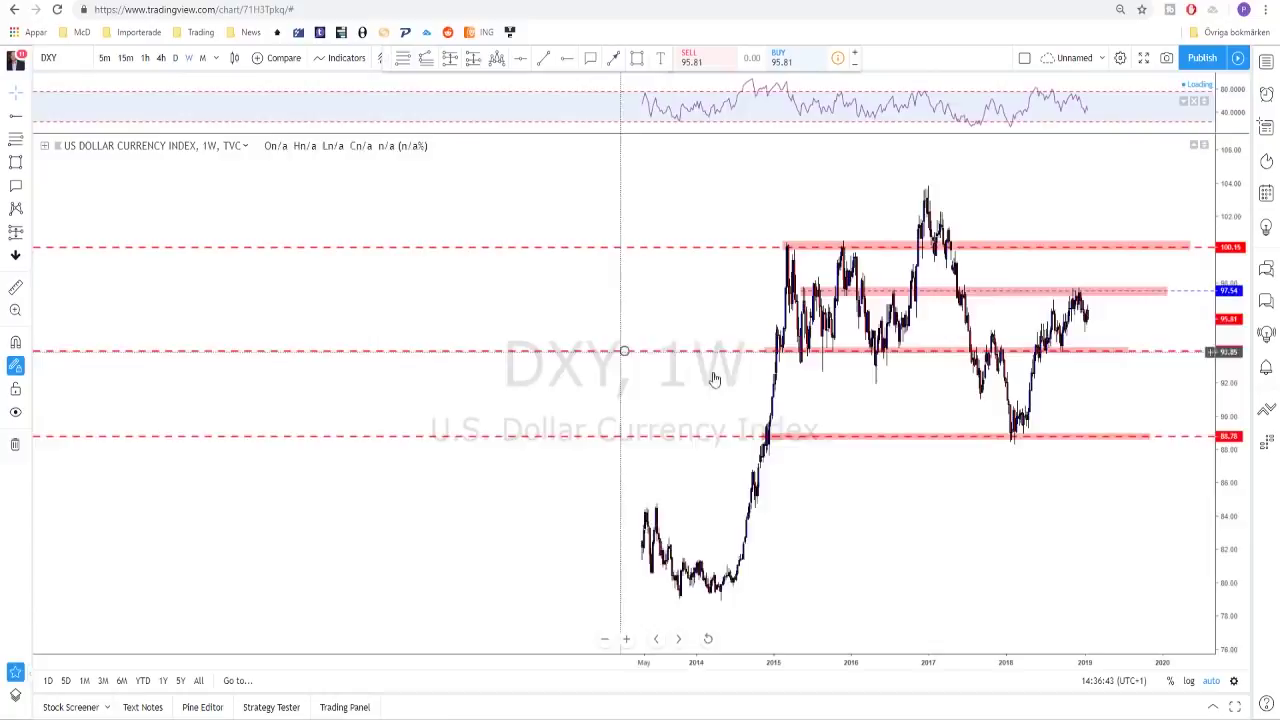
Check the timeframe visibility settings of the blue dashed ray starting in May 2015
{"action": "double_click", "coordinate": [801, 266]}
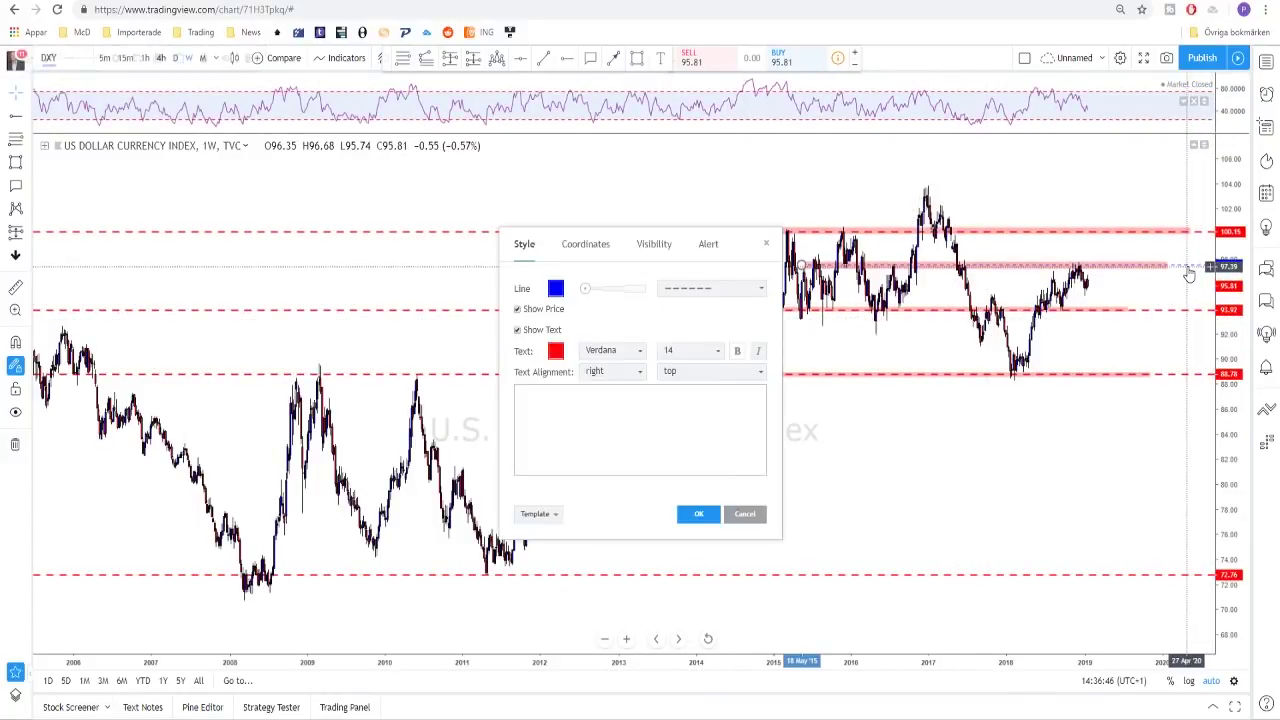
{"action": "left_click", "coordinate": [654, 250]}
{"action": "left_click", "coordinate": [672, 437]}
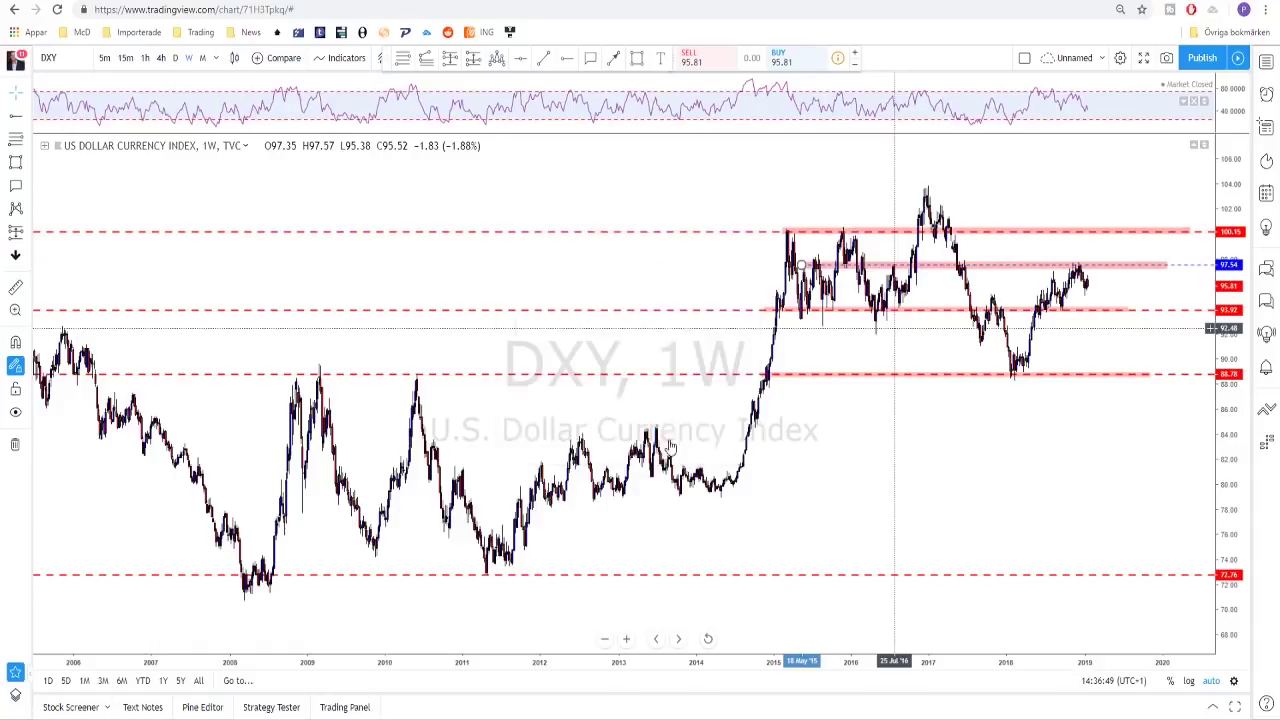
{"action": "double_click", "coordinate": [803, 267]}
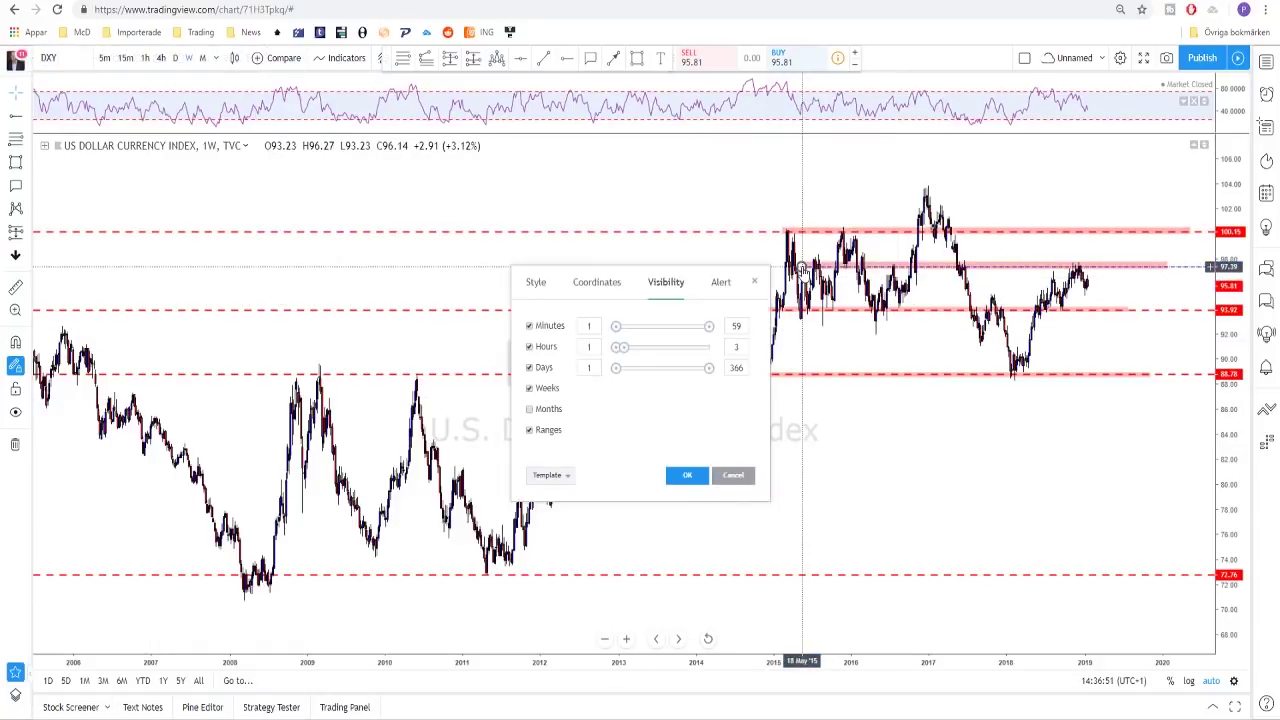
{"action": "left_click", "coordinate": [732, 474]}
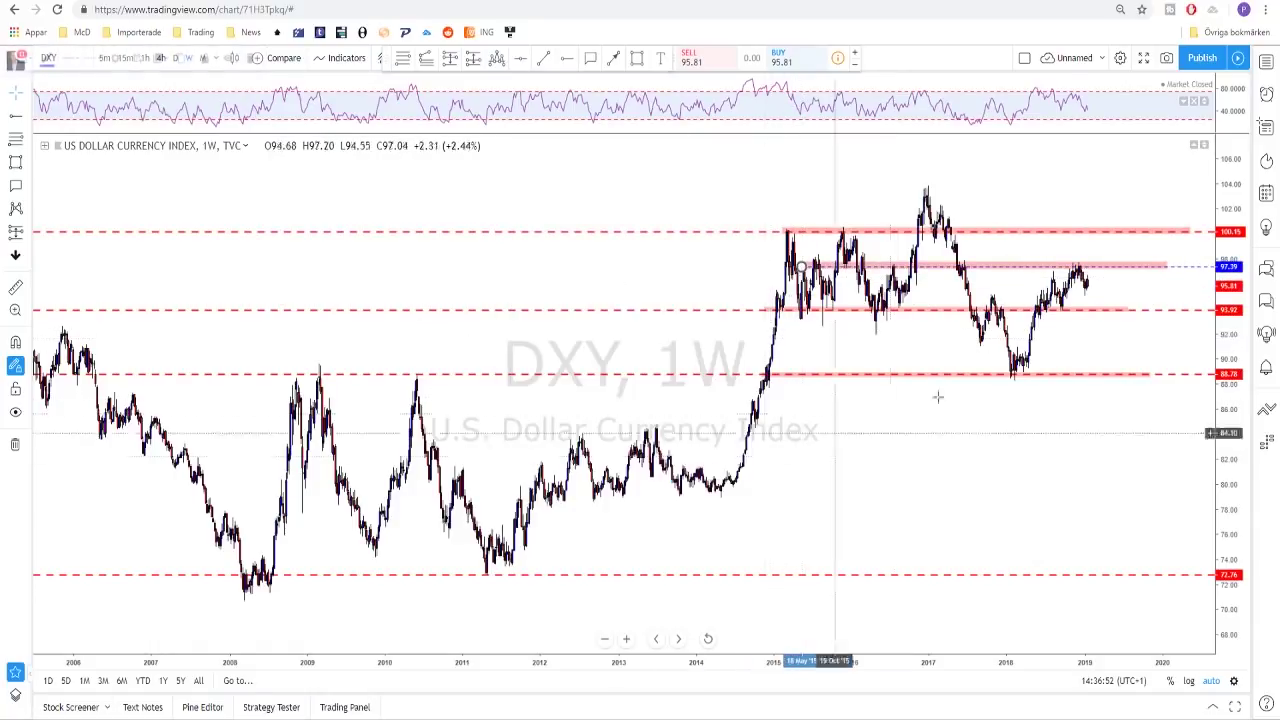
Make the rectangle over the blue ray visible on daily timeframes and switch the chart to the daily timeframe
{"action": "double_click", "coordinate": [1166, 267]}
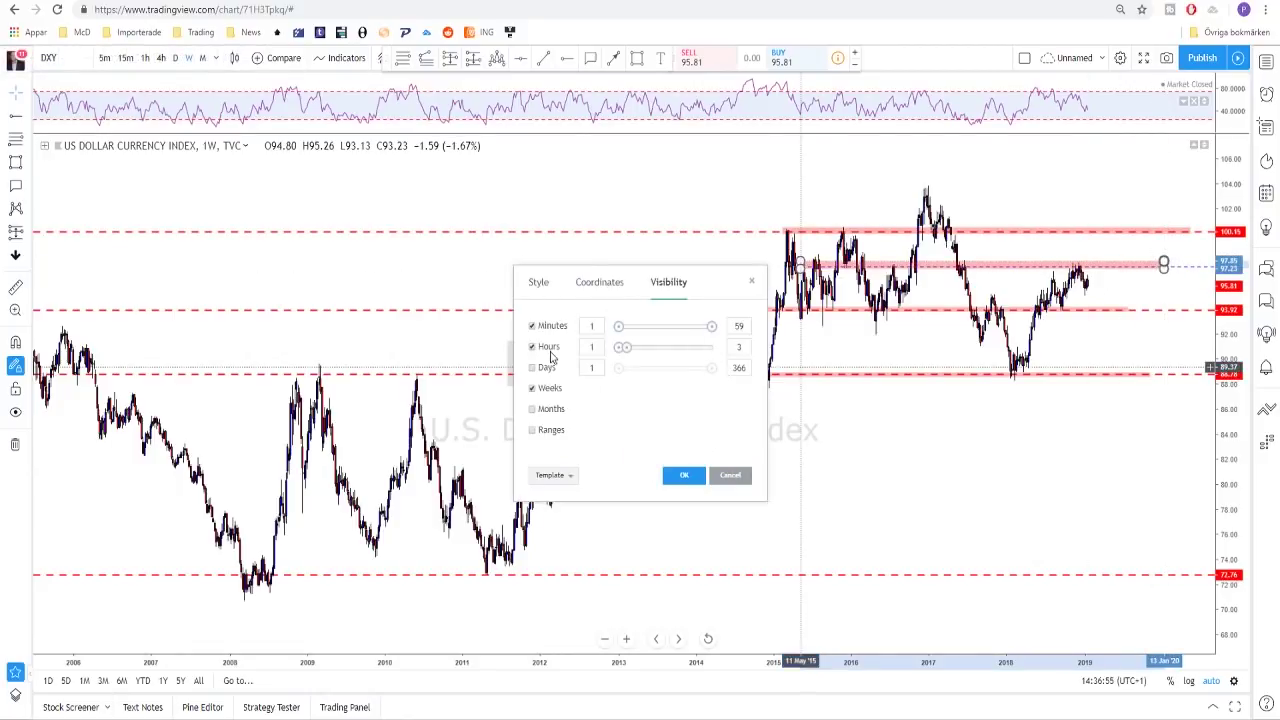
{"action": "left_click", "coordinate": [684, 475]}
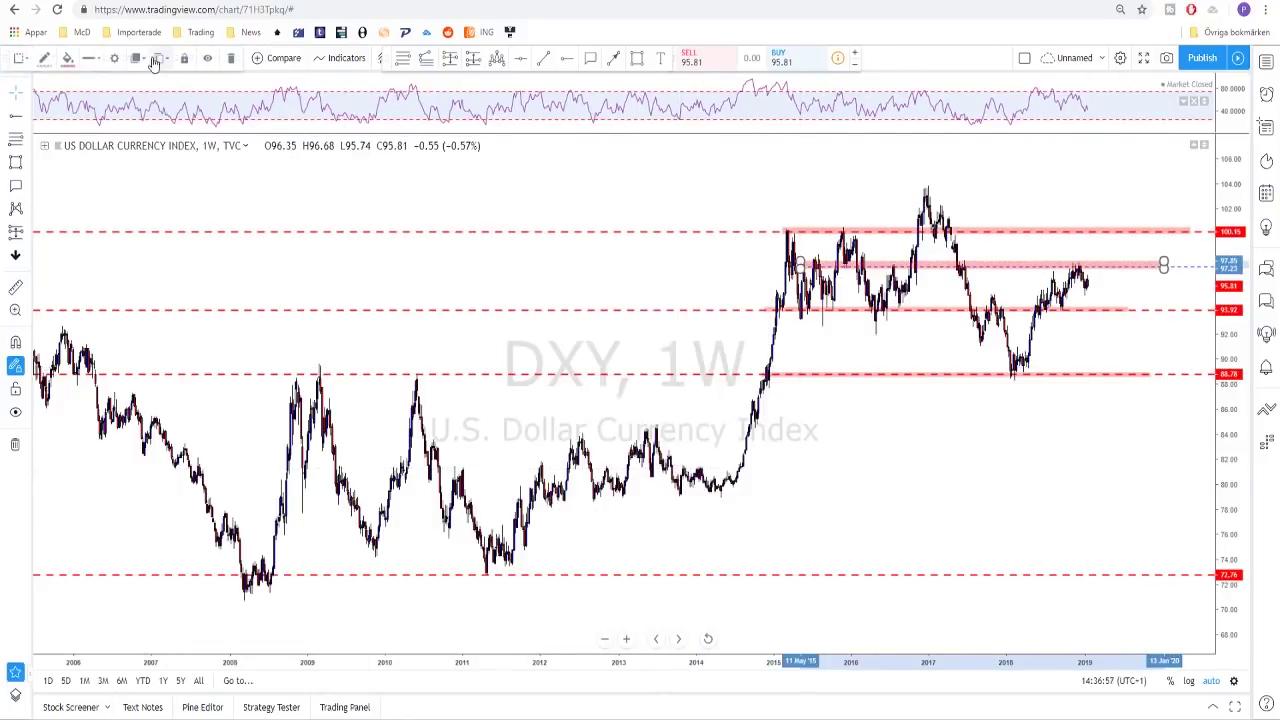
{"action": "left_click", "coordinate": [175, 58]}
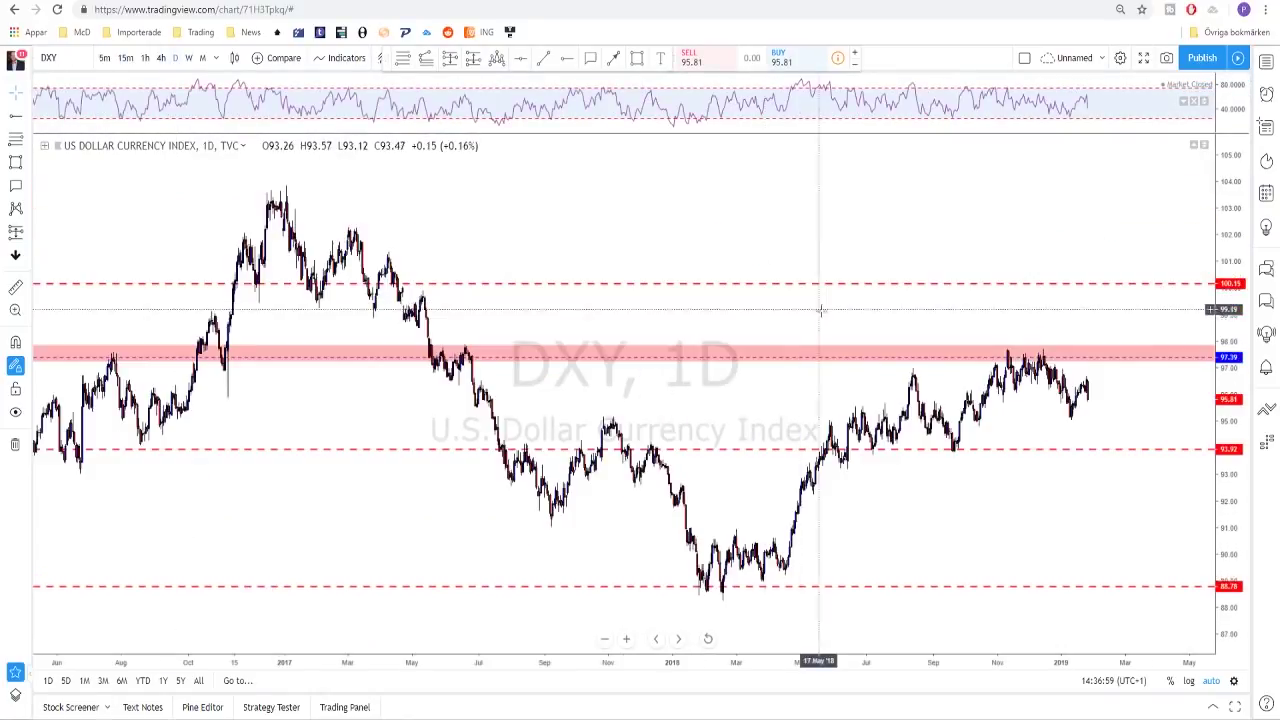
Lower the upper edge of the rectangle over the blue ray to about 97.64, ending it around 9 January 2020
{"action": "scroll", "coordinate": [917, 363], "scroll_direction": "down", "scroll_amount": 5}
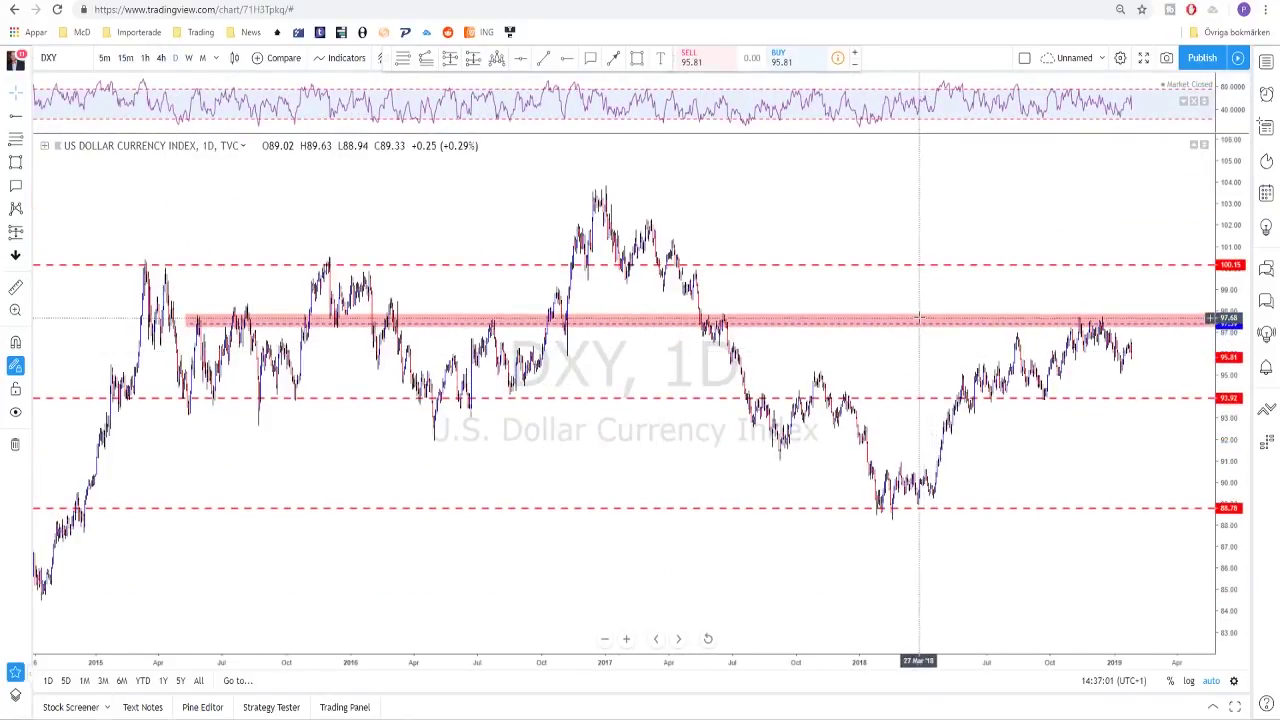
{"action": "left_click_drag", "start_coordinate": [1097, 306], "coordinate": [951, 325]}
{"action": "left_click_drag", "start_coordinate": [1134, 320], "coordinate": [1057, 320]}
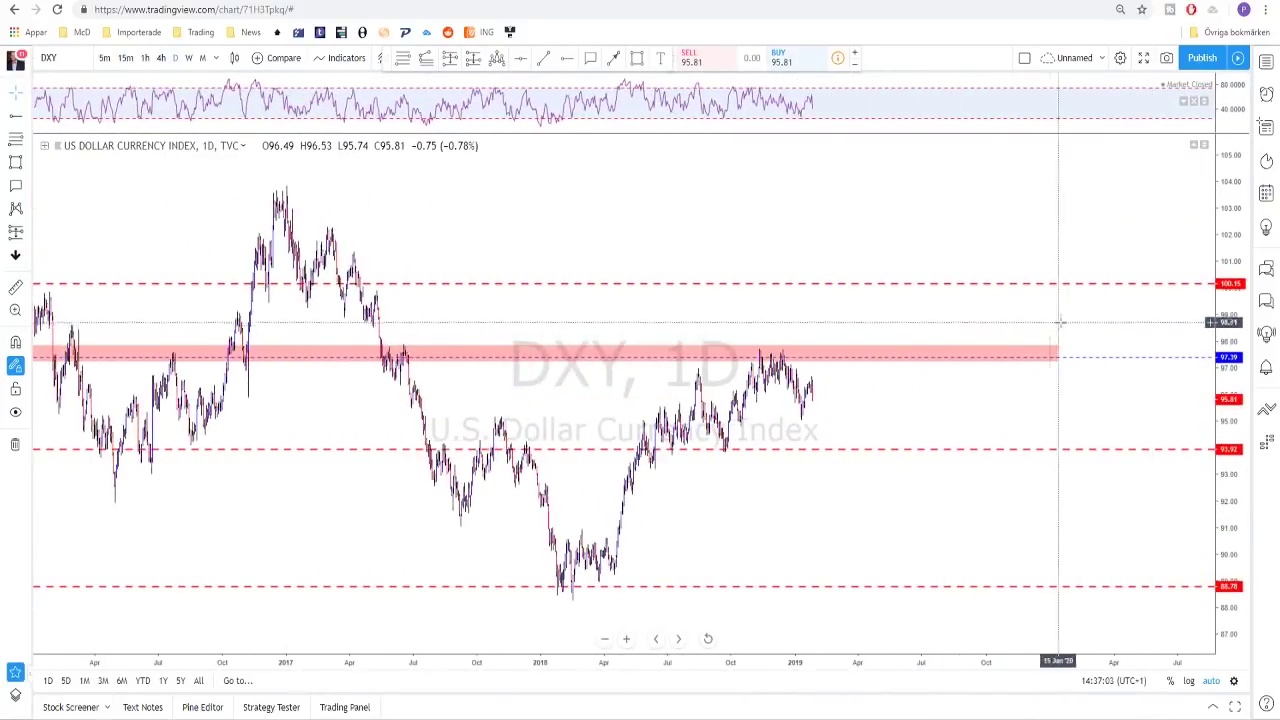
{"action": "scroll", "coordinate": [1075, 330], "scroll_direction": "down", "scroll_amount": 1}
{"action": "left_click", "coordinate": [1072, 356]}
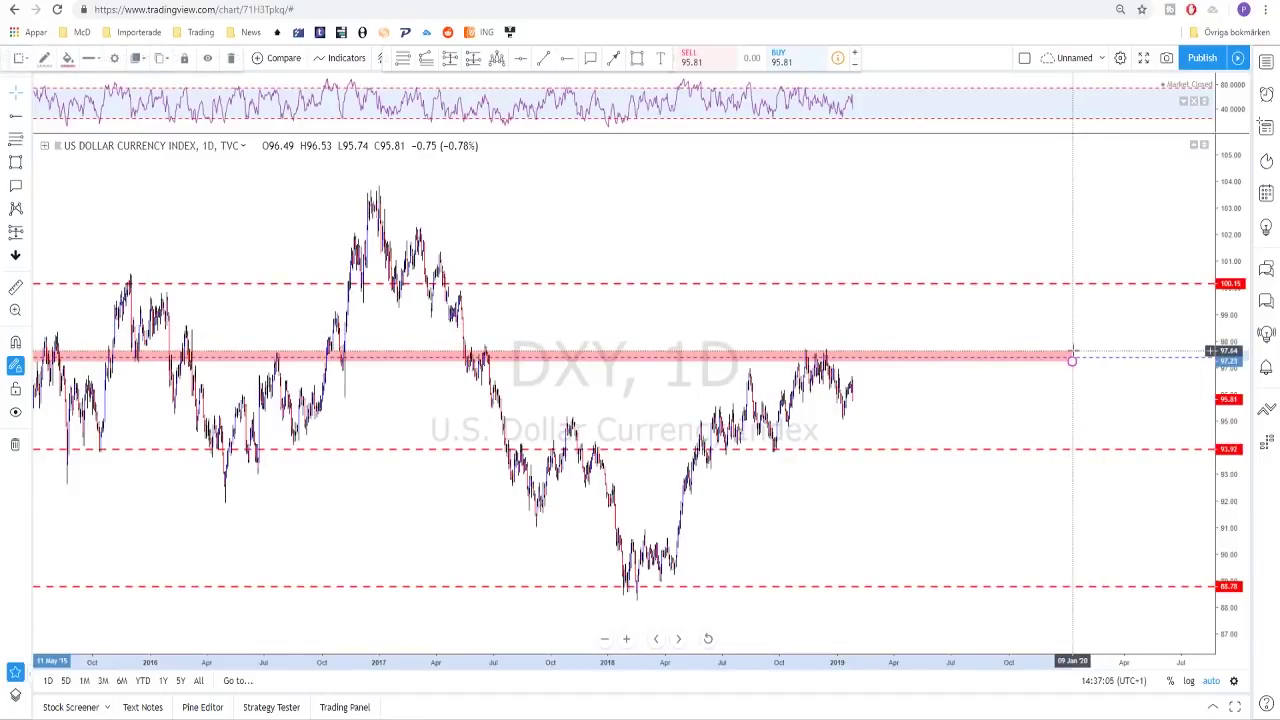
{"action": "scroll", "coordinate": [991, 355], "scroll_direction": "down", "scroll_amount": 1}
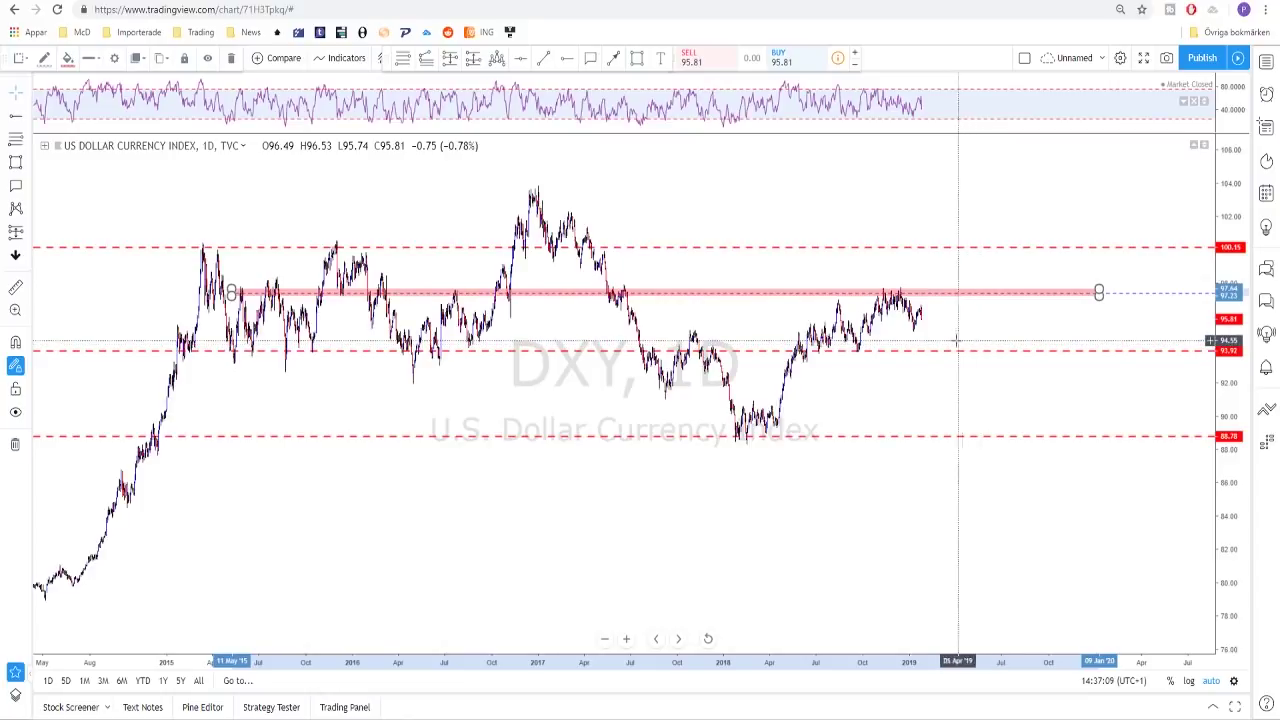
Draw trend lines from the April 2018 low near 89.45 up to about 94.87 and down to the mid-June 2018 low near 93.1
{"action": "scroll", "coordinate": [934, 363], "scroll_direction": "up", "scroll_amount": 1}
{"action": "scroll", "coordinate": [885, 390], "scroll_direction": "up", "scroll_amount": 2}
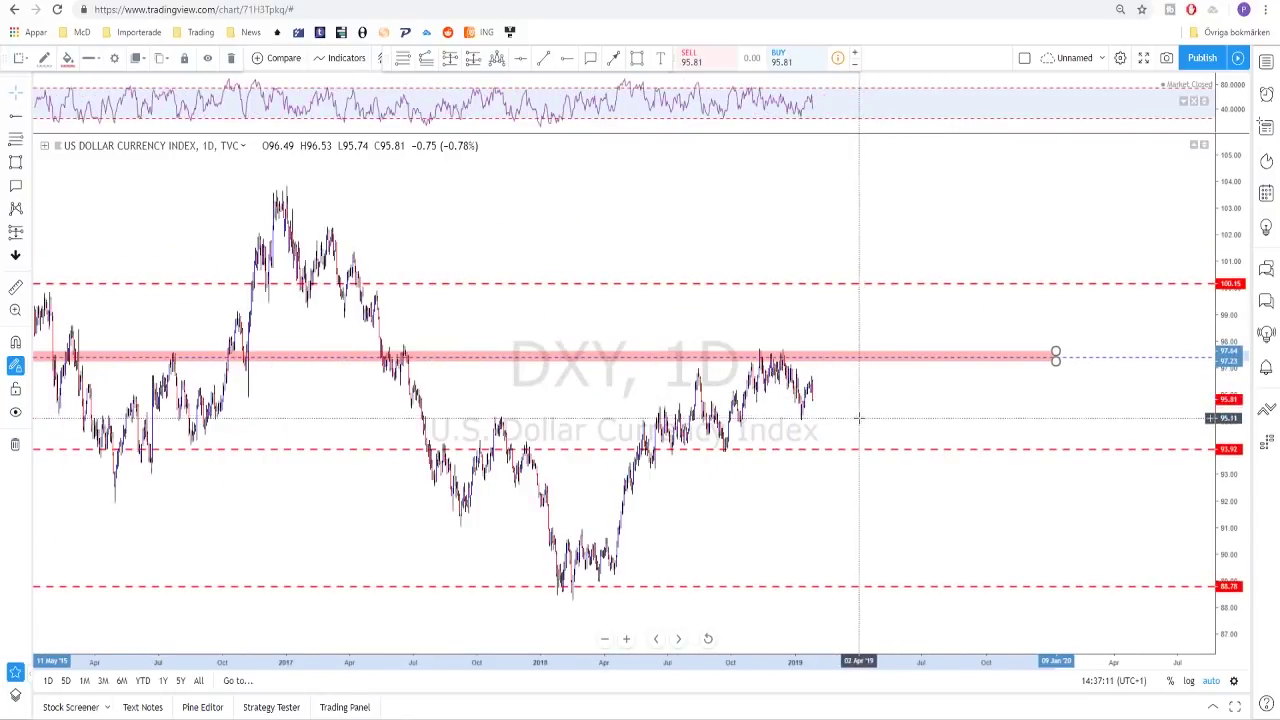
{"action": "scroll", "coordinate": [841, 418], "scroll_direction": "up", "scroll_amount": 2}
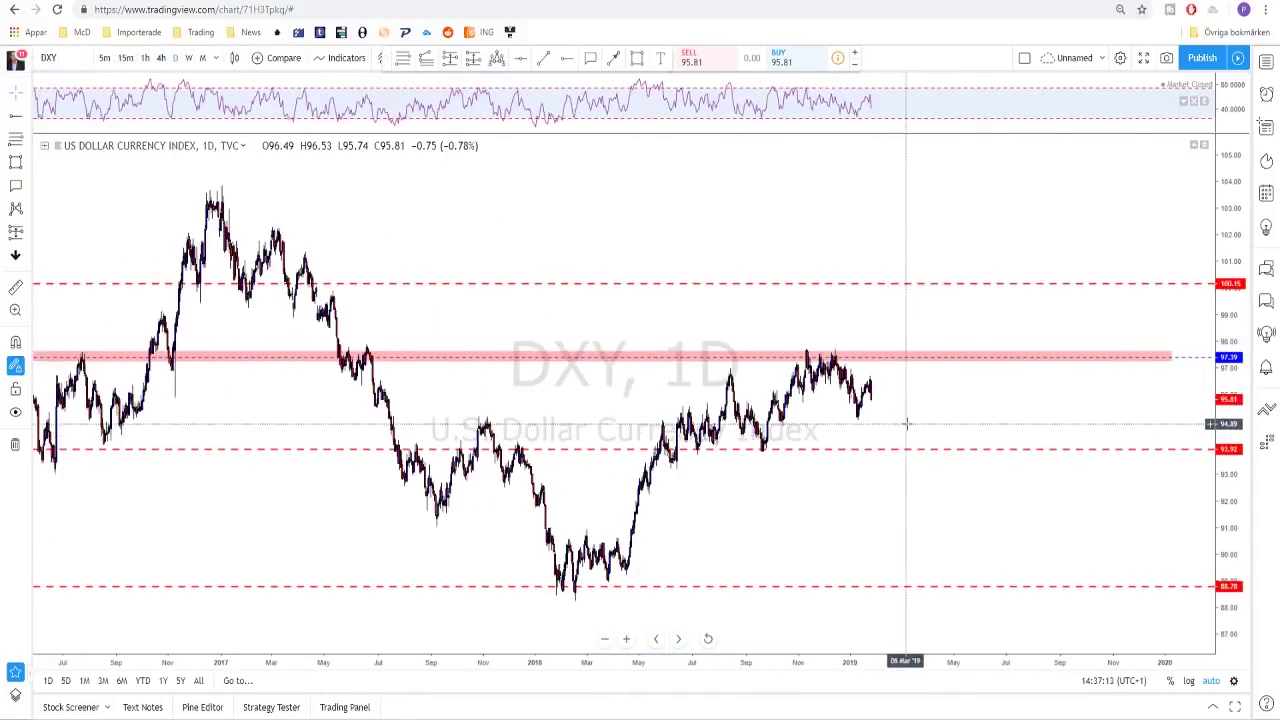
{"action": "left_click", "coordinate": [868, 430]}
{"action": "left_click_drag", "start_coordinate": [868, 430], "coordinate": [974, 403]}
{"action": "scroll", "coordinate": [974, 403], "scroll_direction": "down", "scroll_amount": 1}
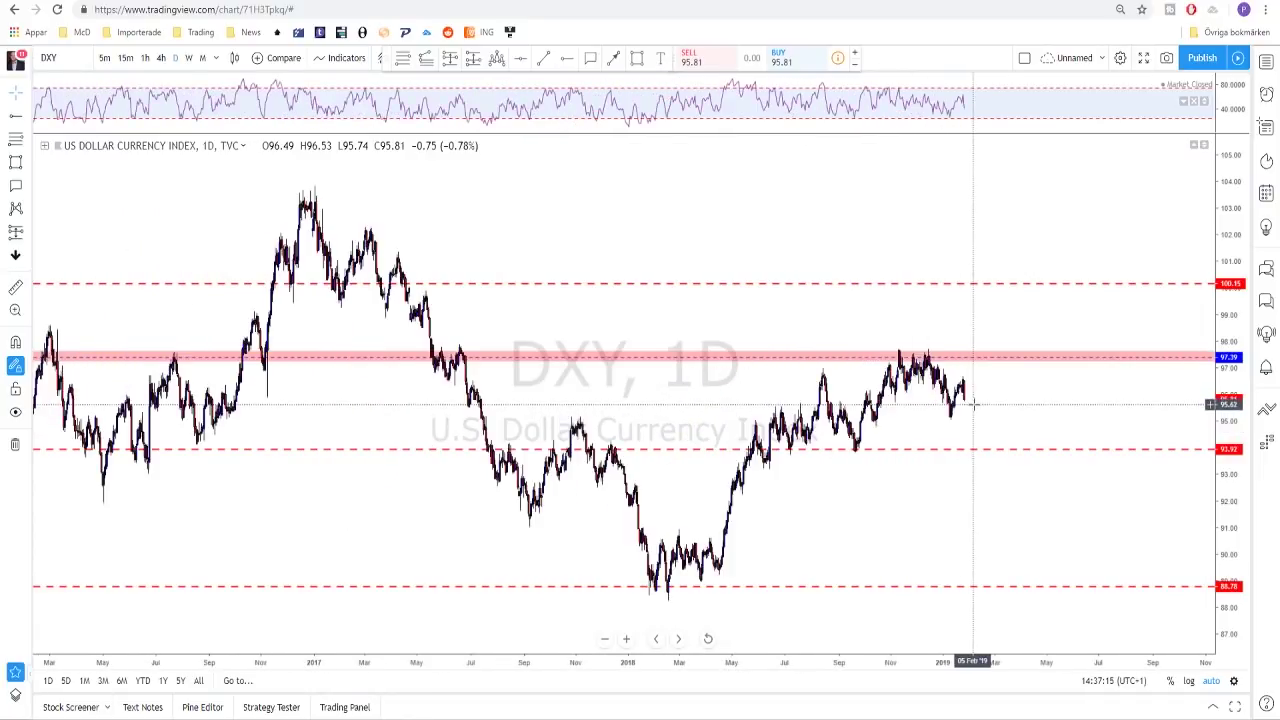
{"action": "left_click", "coordinate": [543, 60]}
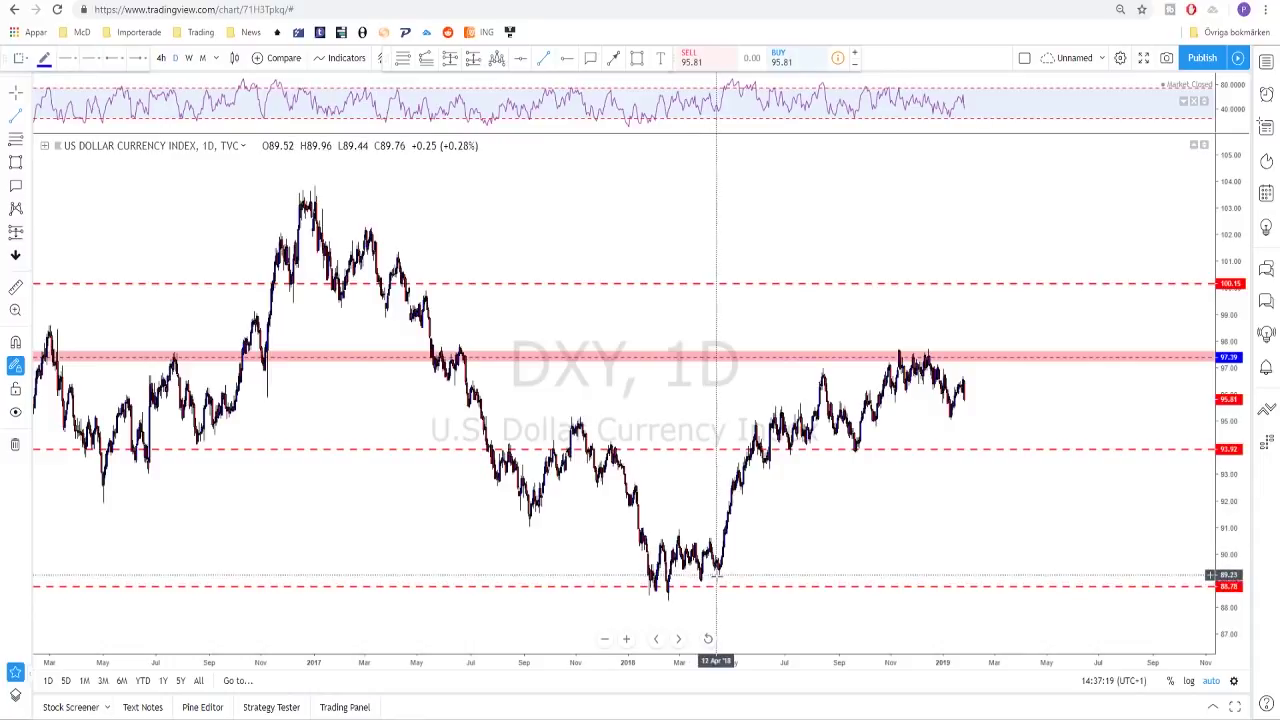
{"action": "left_click", "coordinate": [714, 568]}
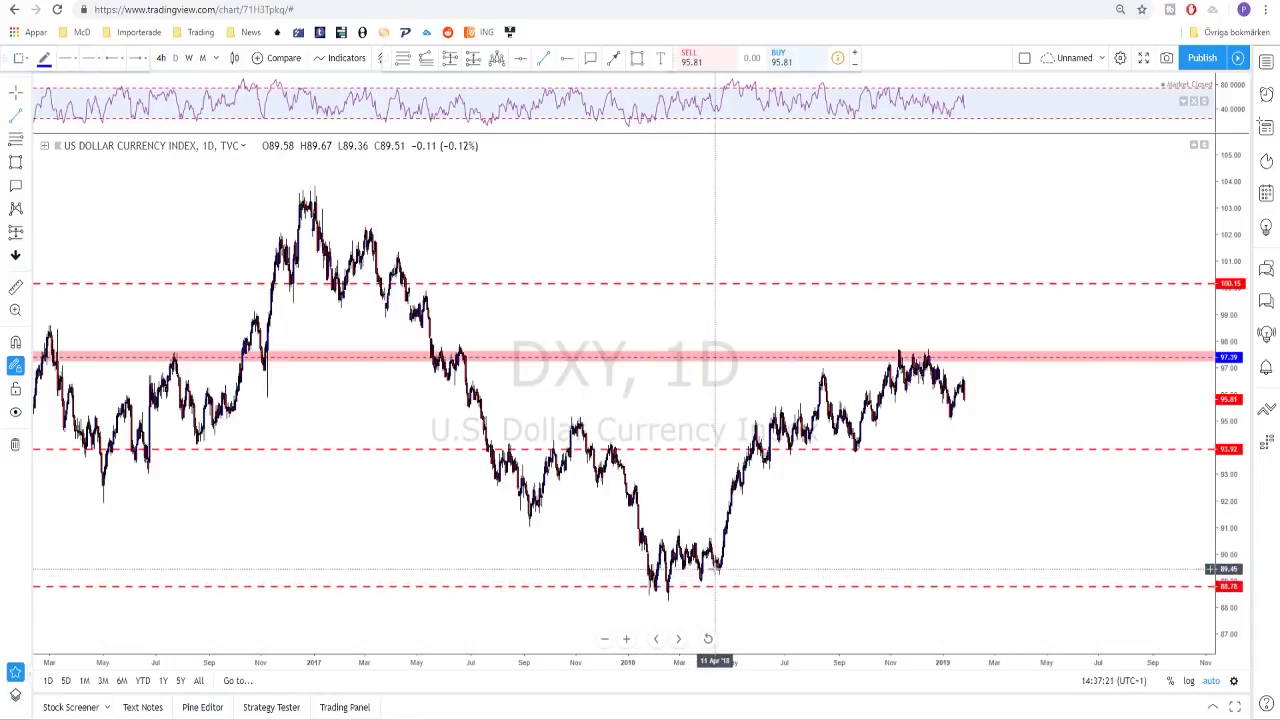
{"action": "key", "text": "Escape"}
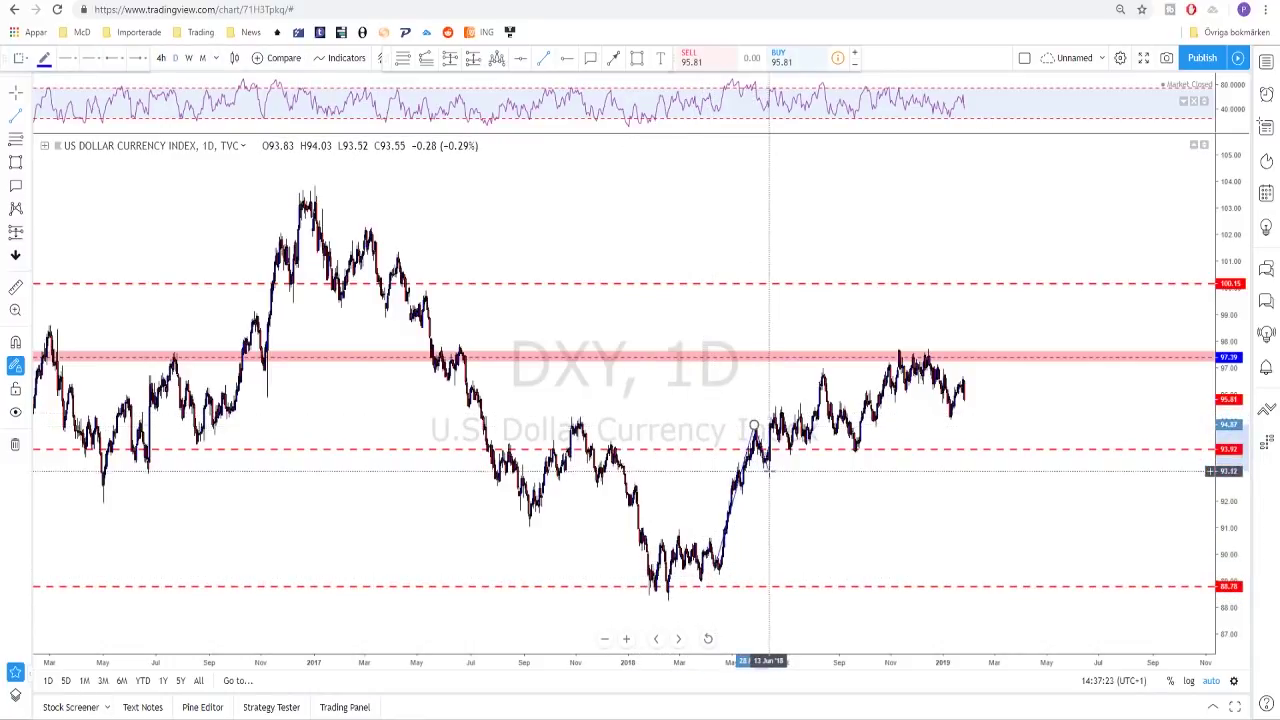
{"action": "left_click", "coordinate": [768, 470]}
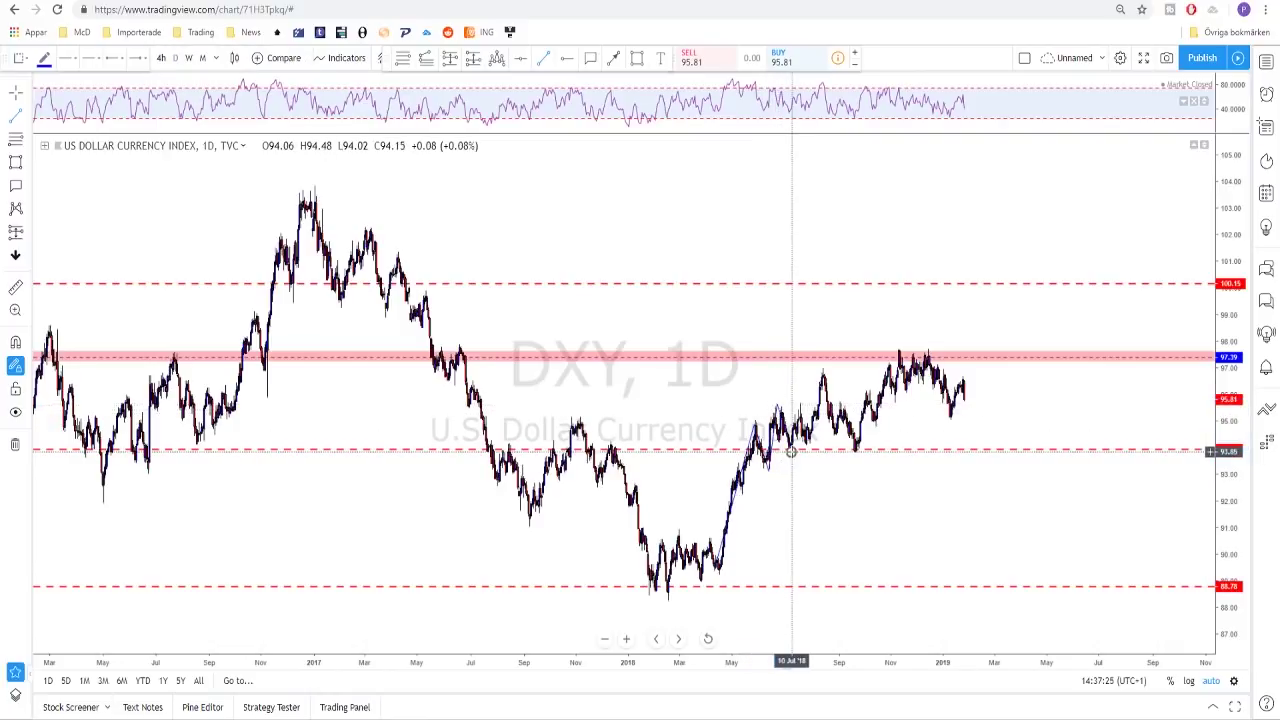
Continue the trend lines through swings at about 93.85 (10 July 2018), 96.91 (16 August), 93.79 (21 September), 97.64 and 95.86 (19 November)
{"action": "left_click", "coordinate": [824, 371]}
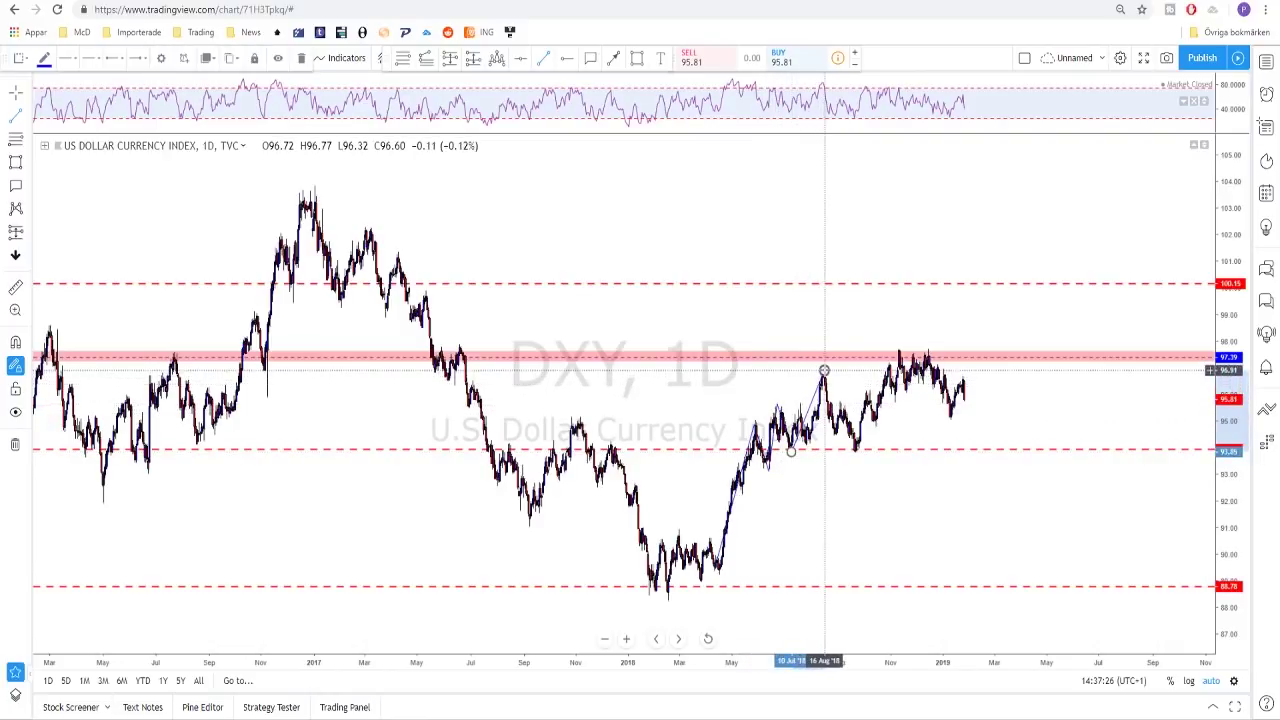
{"action": "left_click", "coordinate": [855, 450]}
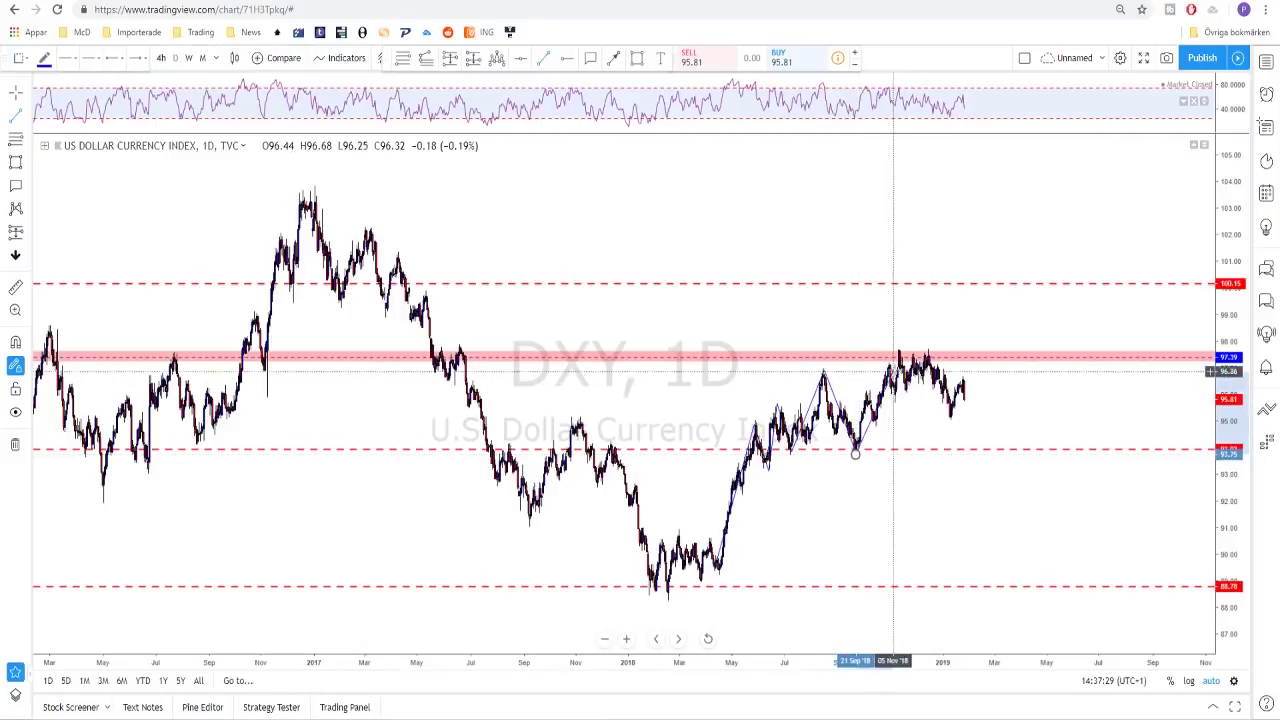
{"action": "left_click", "coordinate": [898, 352]}
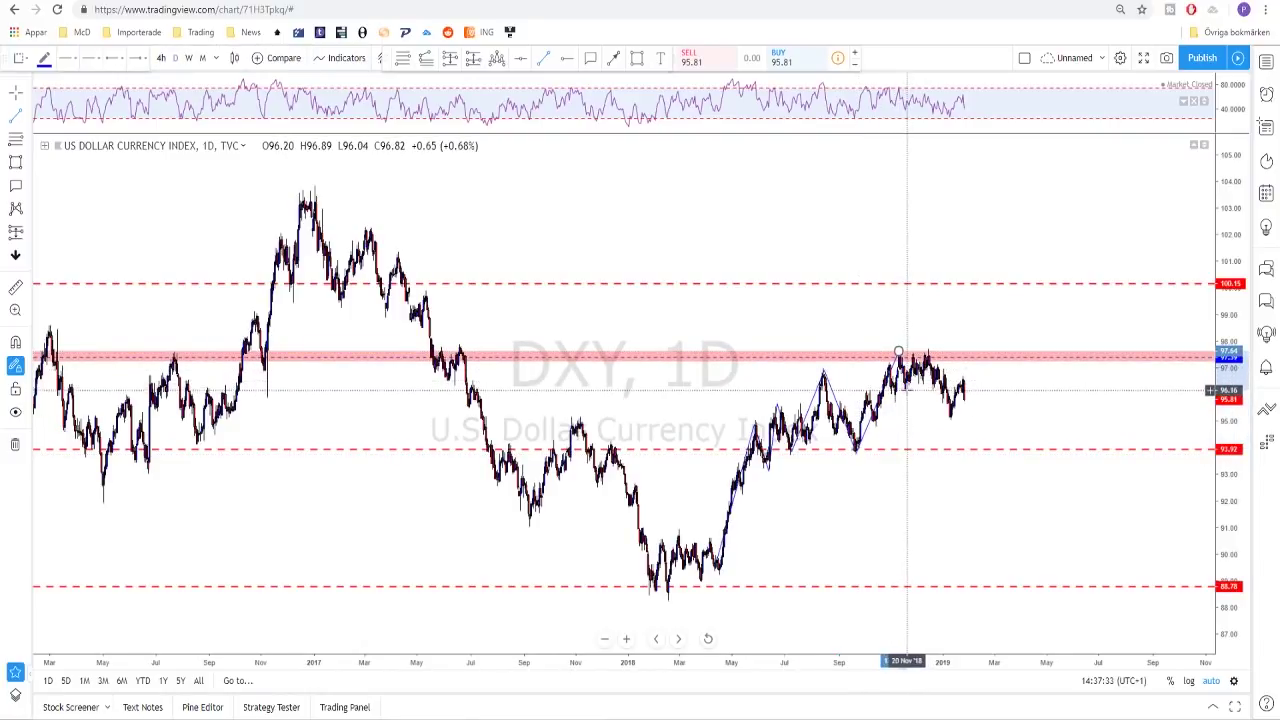
{"action": "scroll", "coordinate": [907, 390], "scroll_direction": "up", "scroll_amount": 1}
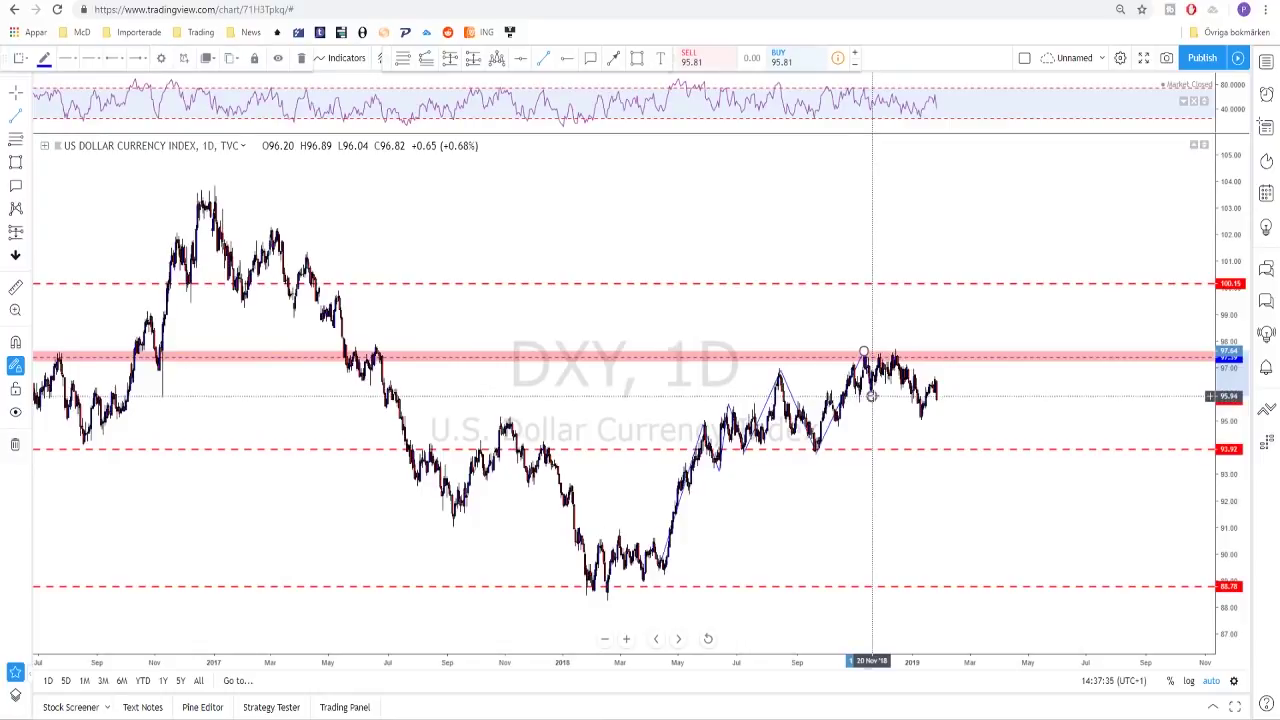
{"action": "scroll", "coordinate": [872, 395], "scroll_direction": "up", "scroll_amount": 2}
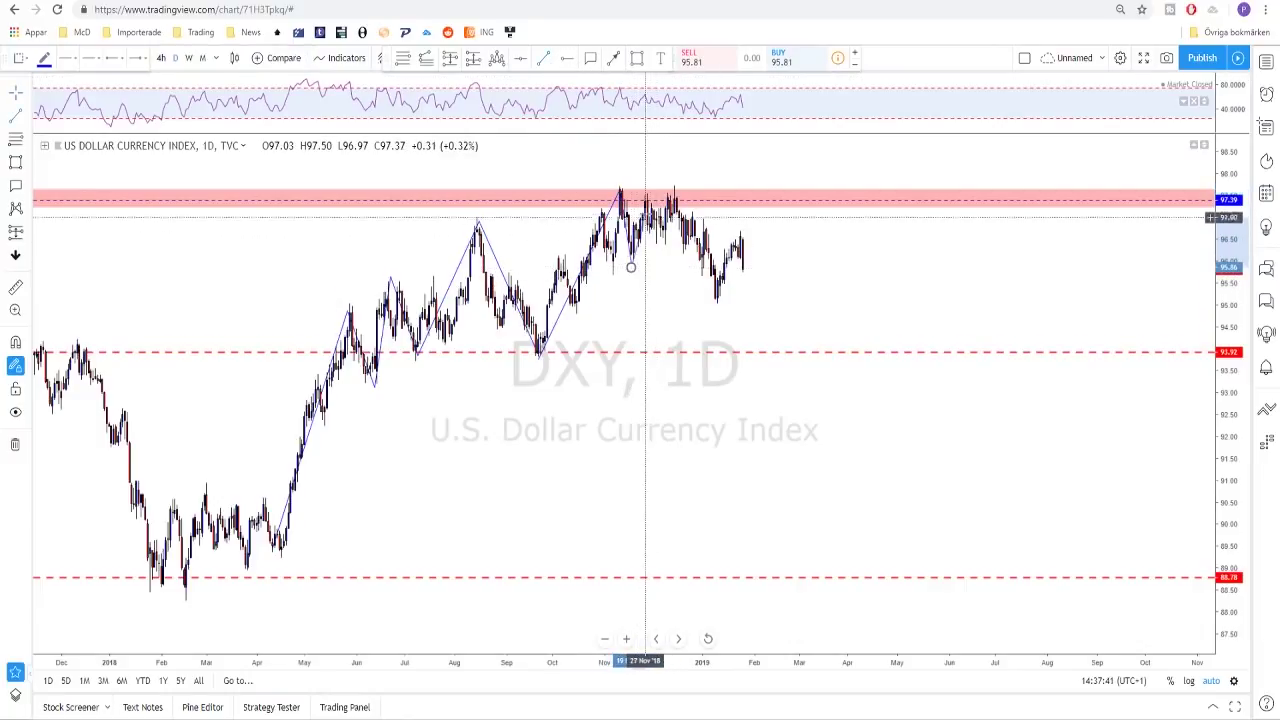
Draw a trend line from the 19 November 2018 low at about 95.86 up to the 14 December 2018 high at about 97.72
{"action": "left_click", "coordinate": [670, 168]}
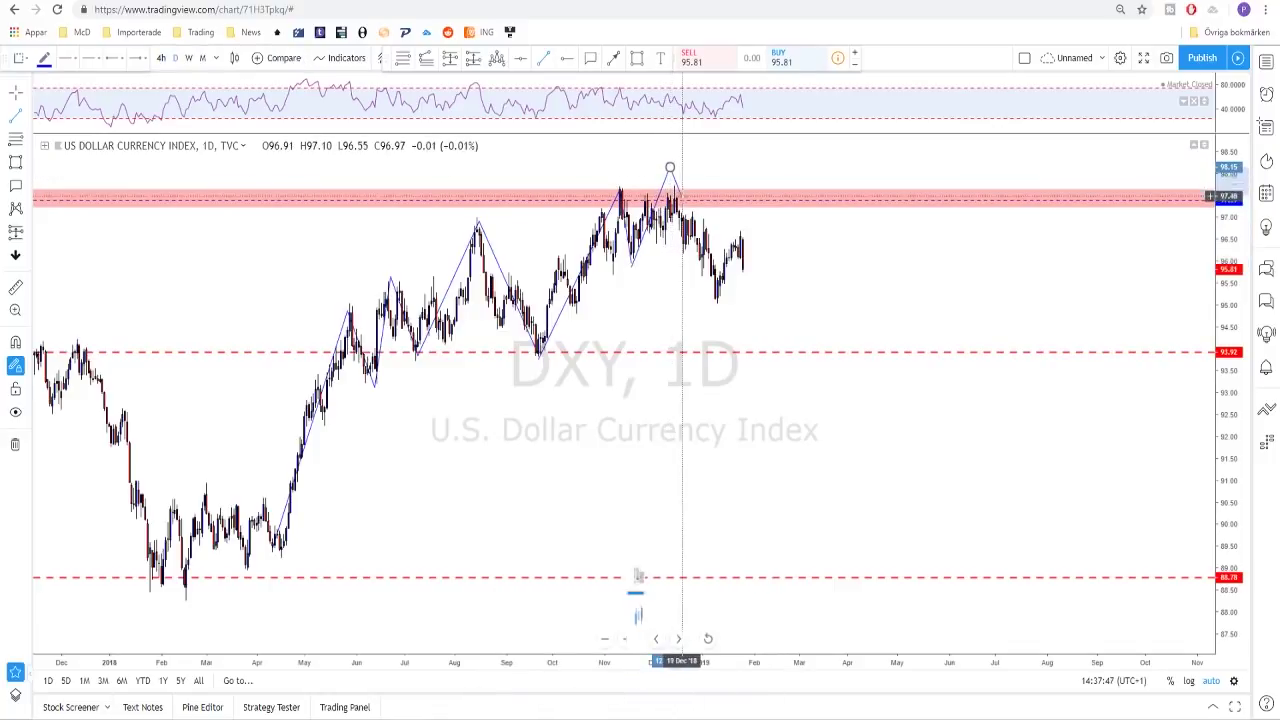
{"action": "left_click", "coordinate": [683, 197]}
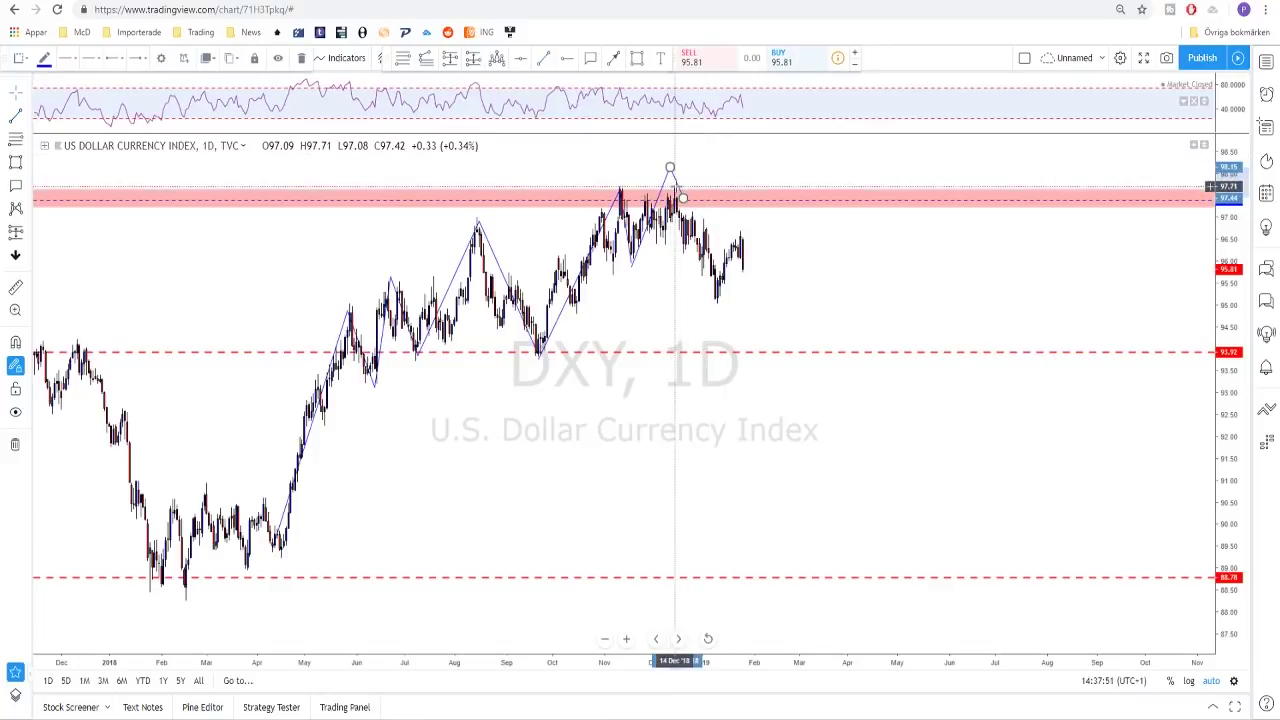
{"action": "key", "text": "ctrl+z"}
{"action": "key", "text": "ctrl+z"}
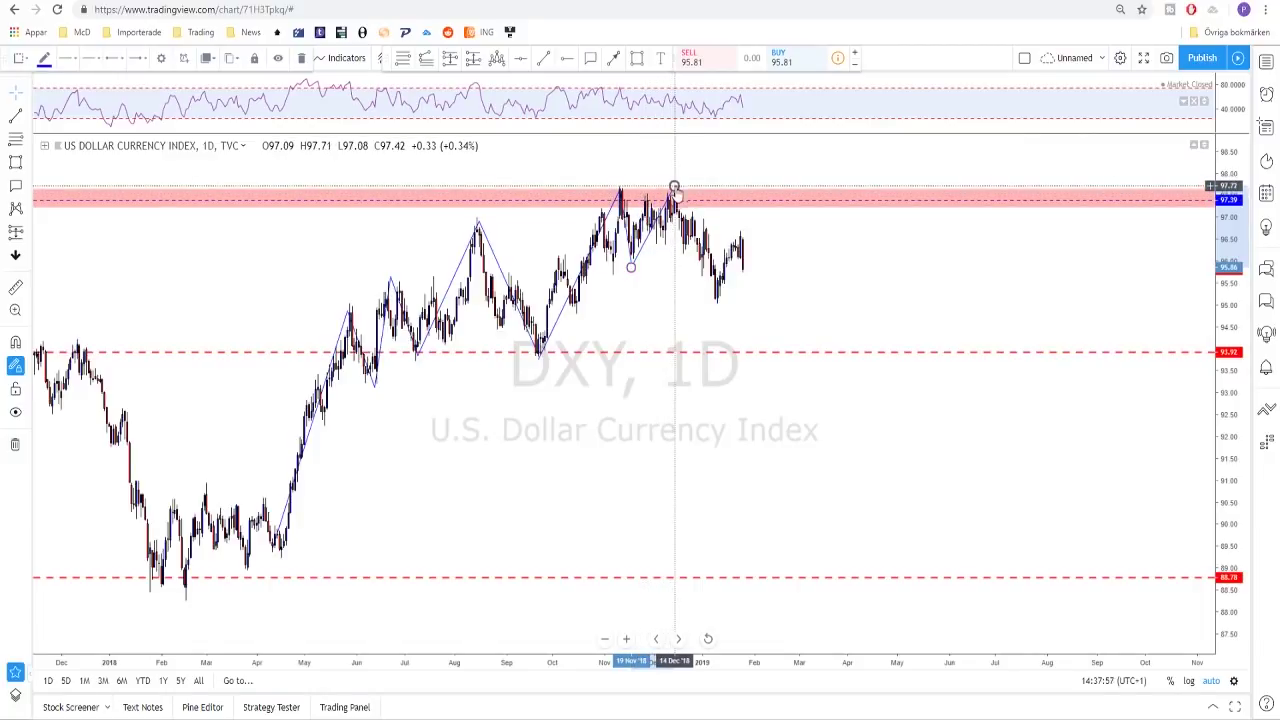
Draw a trend line from the mid-December 2018 high at about 97.69 down to the 10 January 2019 low at about 95.09
{"action": "scroll", "coordinate": [675, 188], "scroll_direction": "up", "scroll_amount": 3}
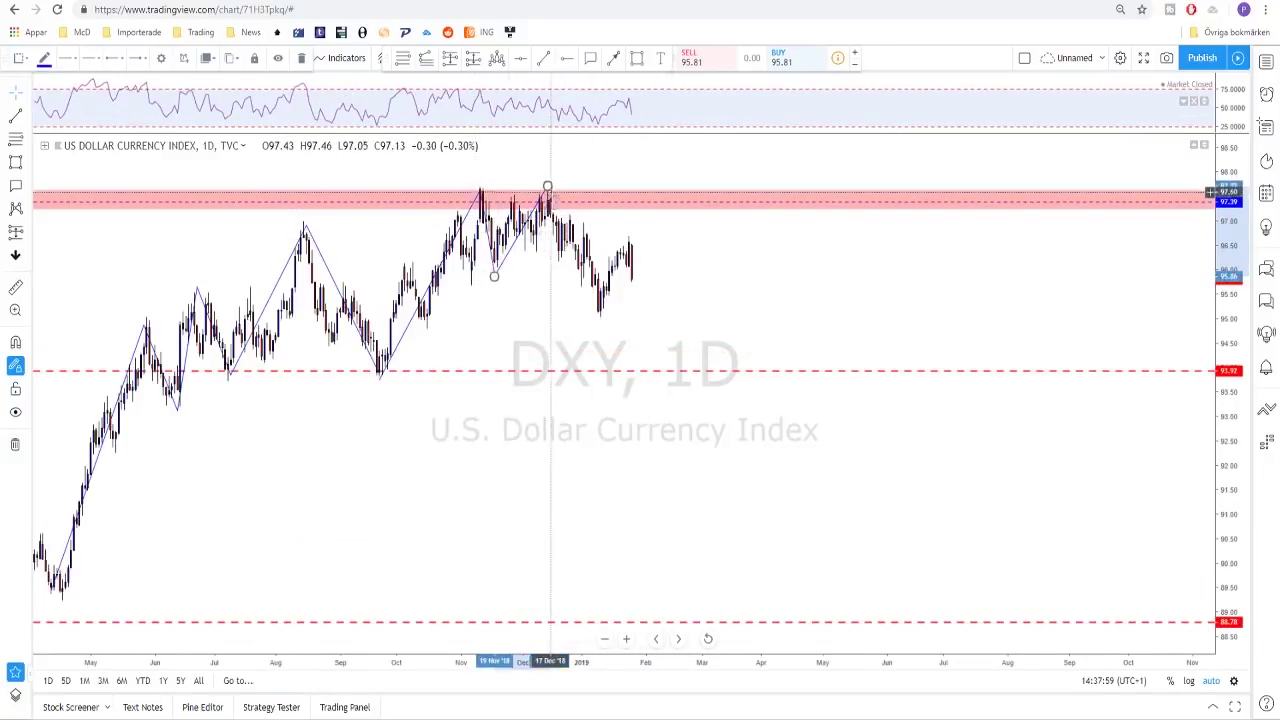
{"action": "scroll", "coordinate": [548, 187], "scroll_direction": "down", "scroll_amount": 3}
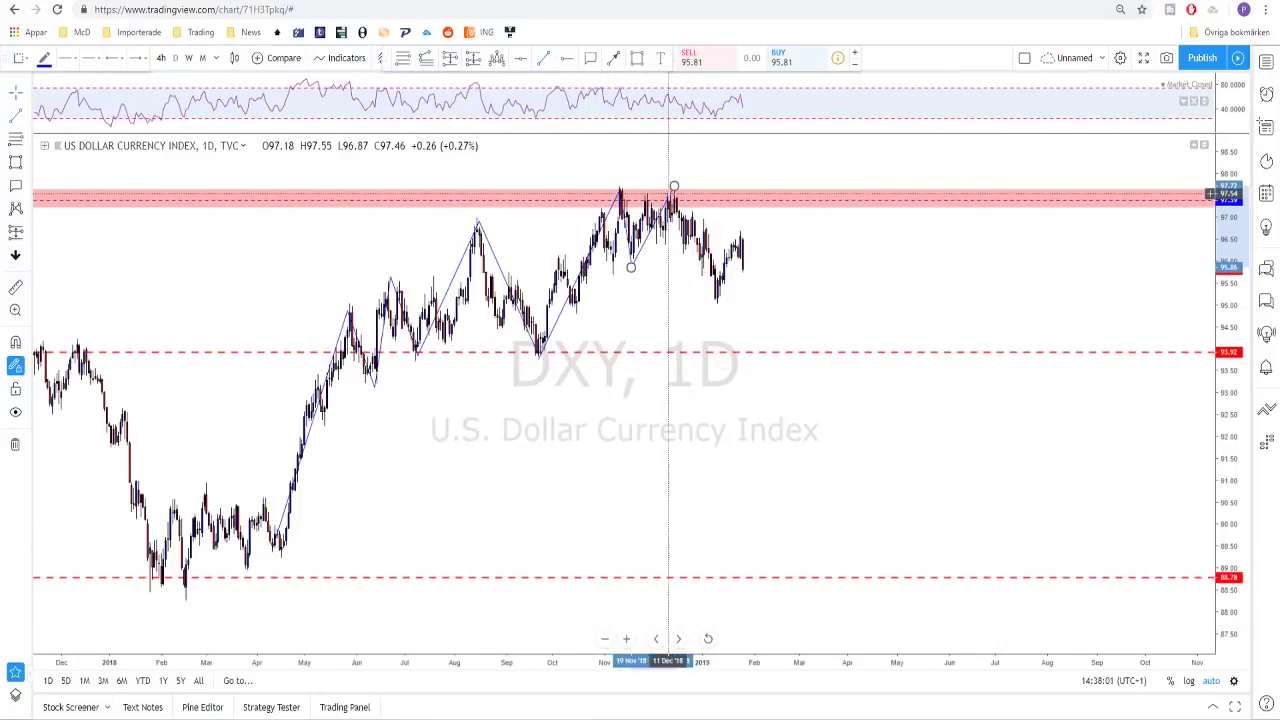
{"action": "left_click", "coordinate": [674, 187]}
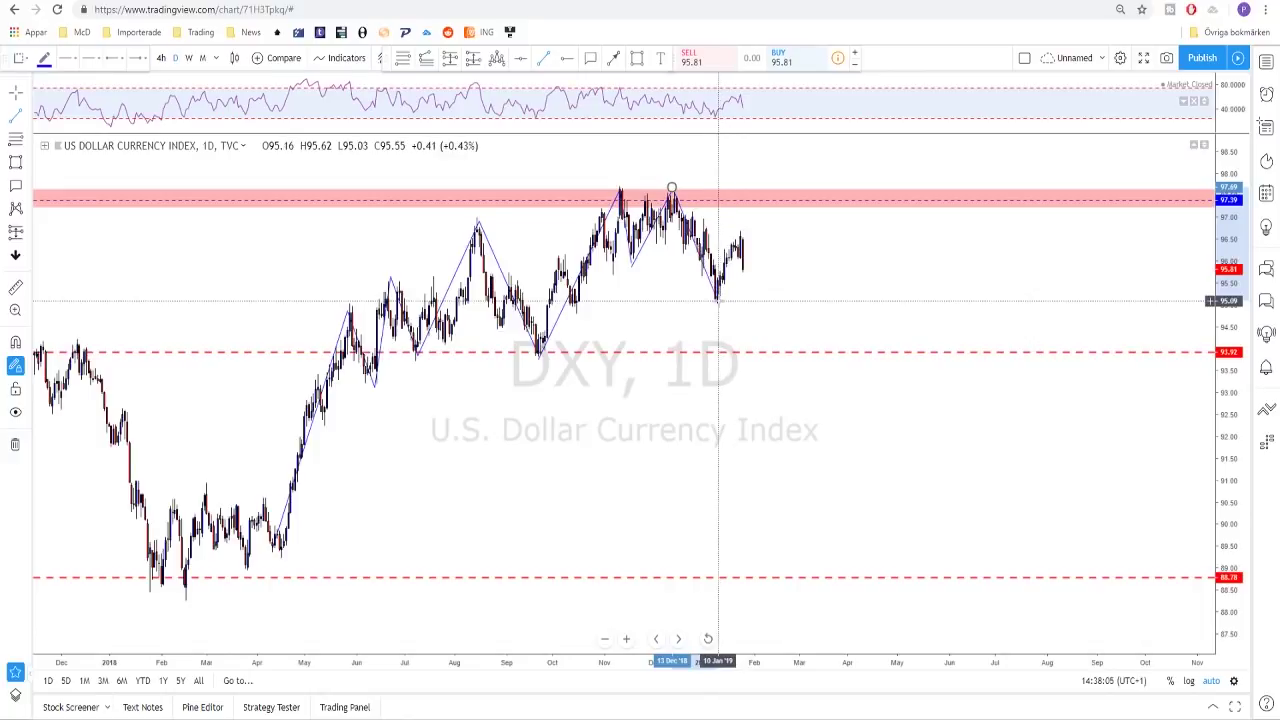
{"action": "left_click", "coordinate": [717, 300]}
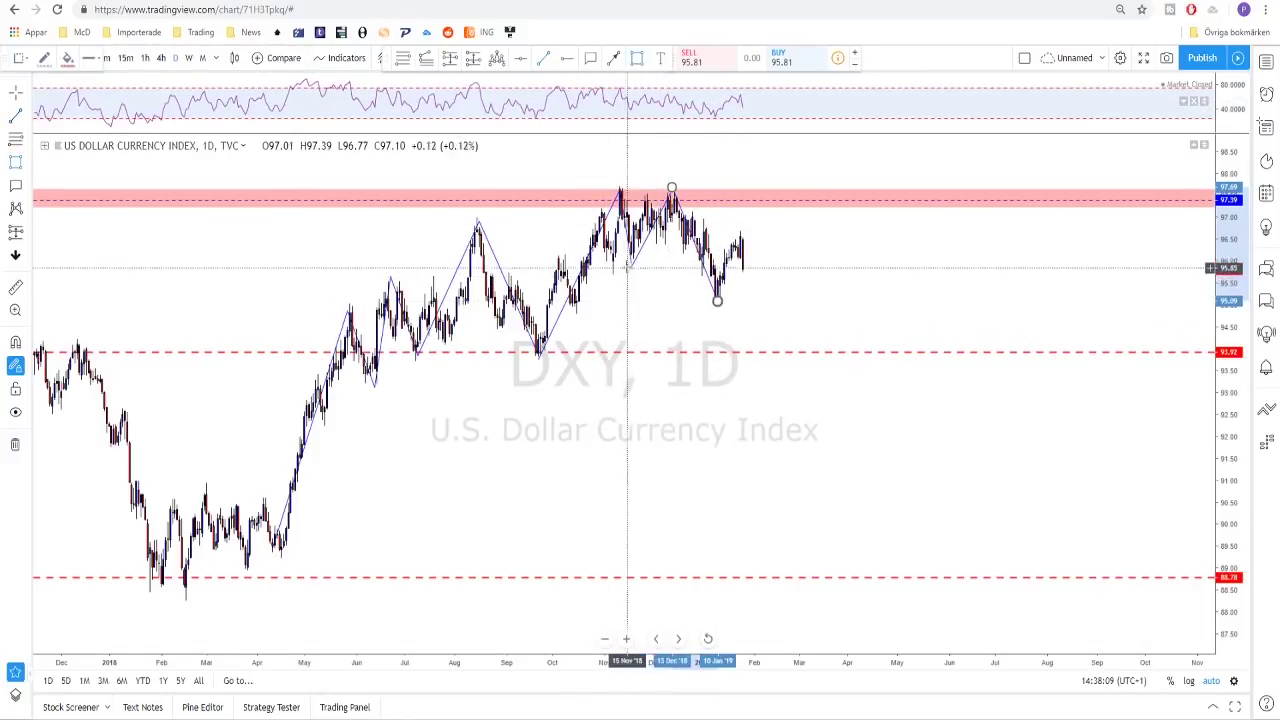
Draw a thin rectangular zone at about 96.1 from 1 October 2018 to early February 2019
{"action": "left_click", "coordinate": [552, 256]}
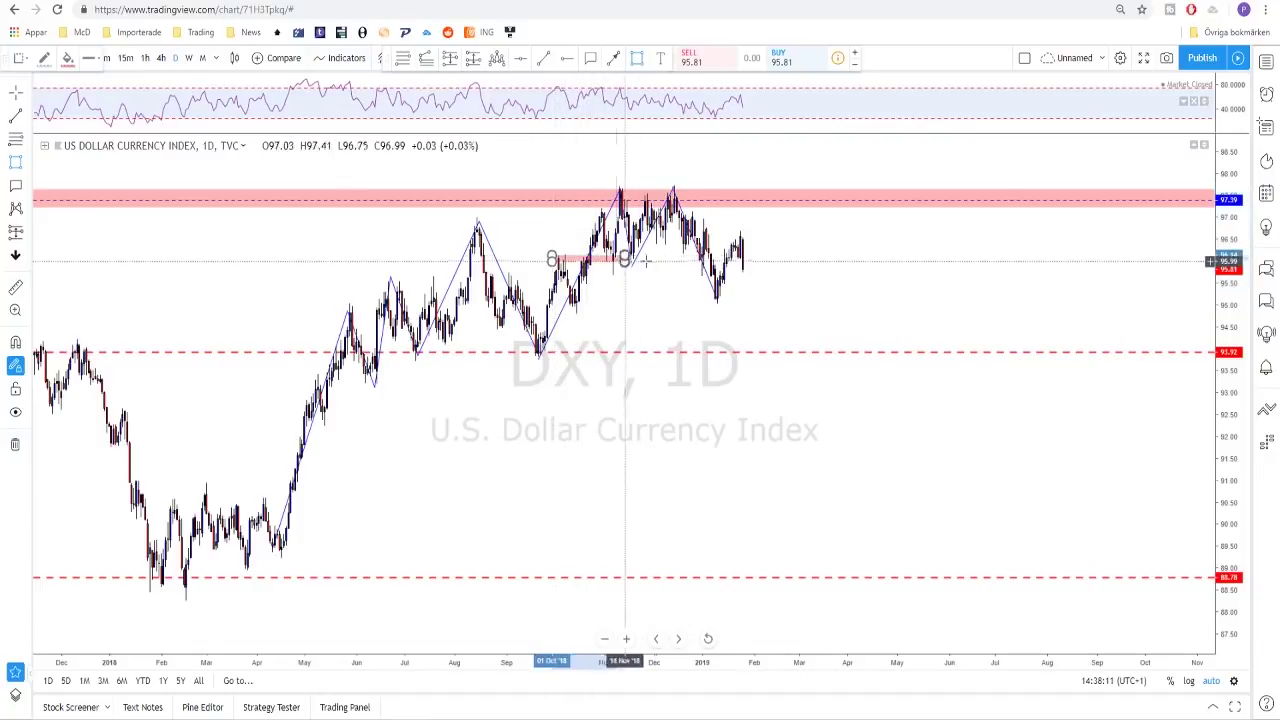
{"action": "left_click", "coordinate": [758, 258]}
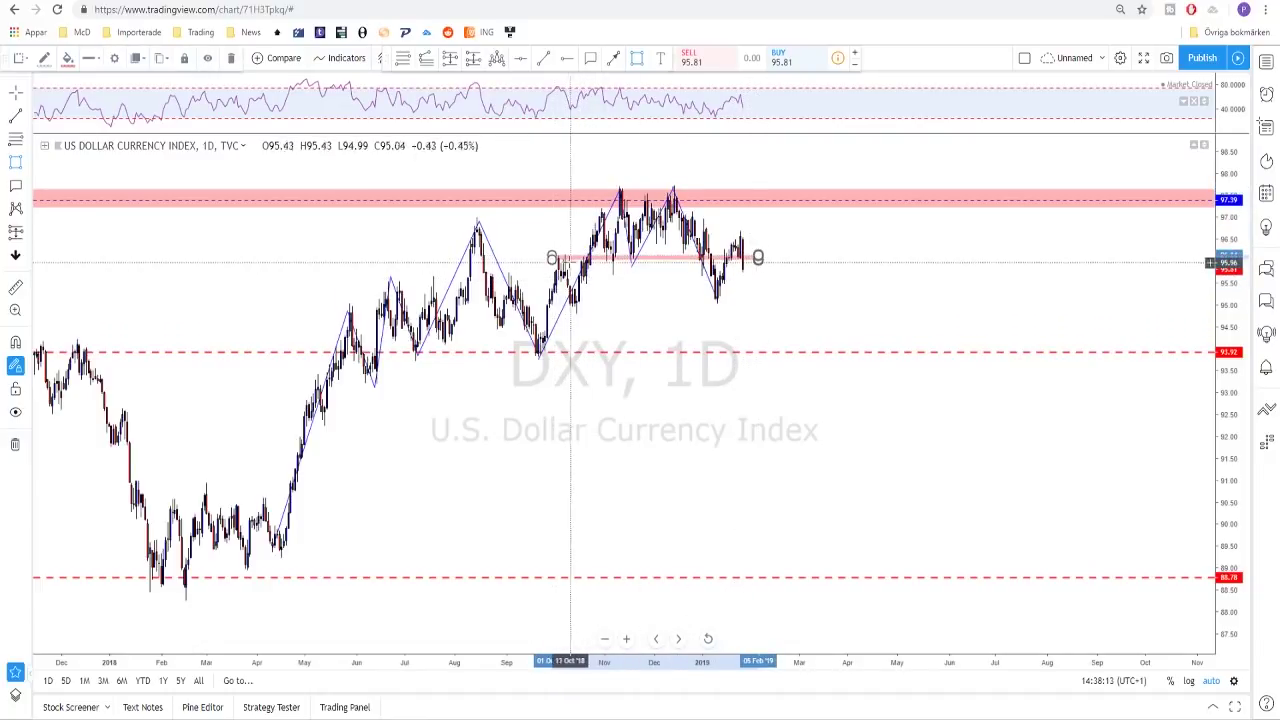
{"action": "scroll", "coordinate": [556, 257], "scroll_direction": "up", "scroll_amount": 1}
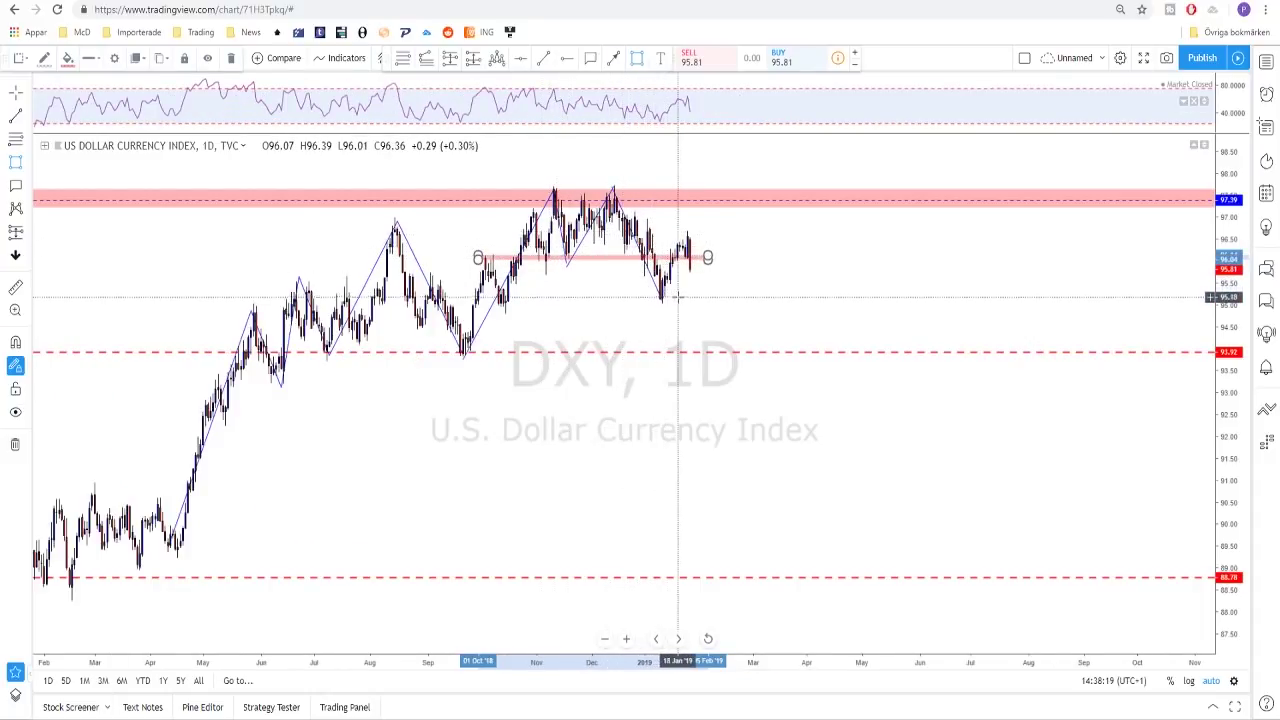
Examine the most recent daily candles around the thin zone near 96.1
{"action": "scroll", "coordinate": [678, 297], "scroll_direction": "up", "scroll_amount": 1}
{"action": "mouse_move", "coordinate": [643, 294]}
{"action": "left_mouse_down"}
{"action": "mouse_move", "coordinate": [931, 266]}
{"action": "mouse_move", "coordinate": [866, 289]}
{"action": "mouse_move", "coordinate": [891, 291]}
{"action": "mouse_move", "coordinate": [871, 314]}
{"action": "left_mouse_up"}
{"action": "scroll", "coordinate": [868, 325], "scroll_direction": "up", "scroll_amount": 2}
{"action": "scroll", "coordinate": [850, 335], "scroll_direction": "down", "scroll_amount": 1}
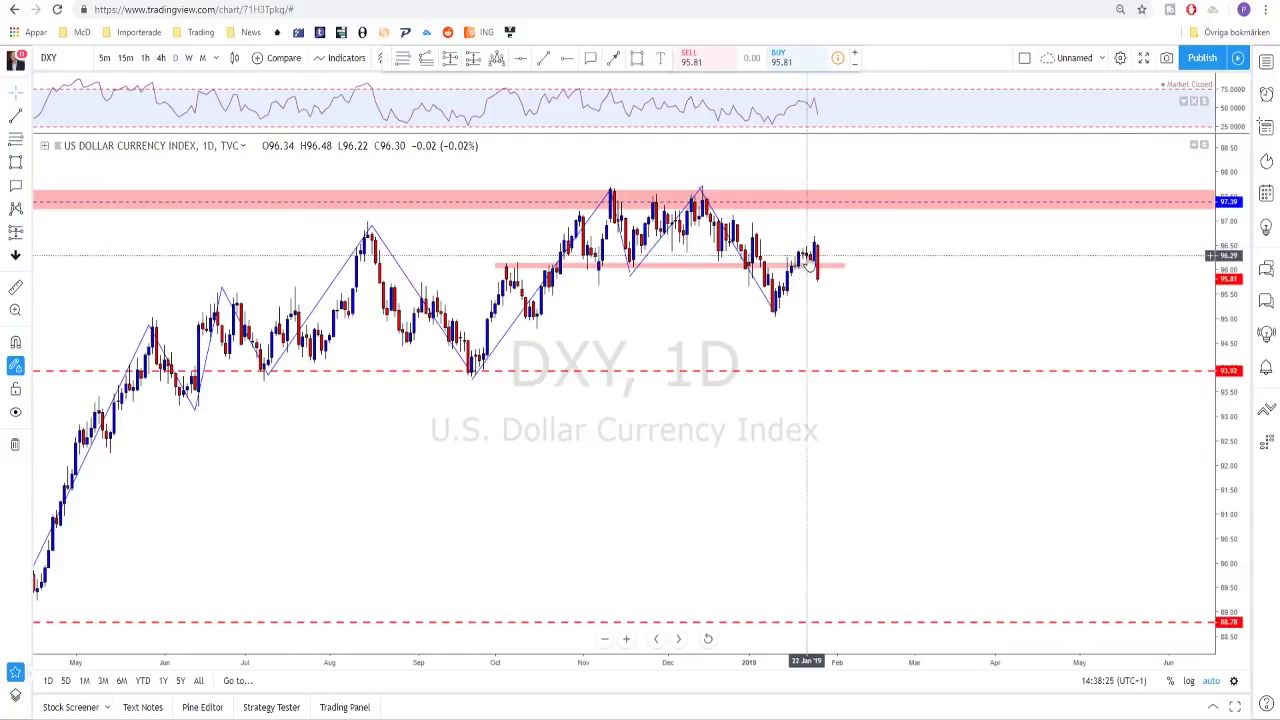
{"action": "scroll", "coordinate": [770, 318], "scroll_direction": "up", "scroll_amount": 2}
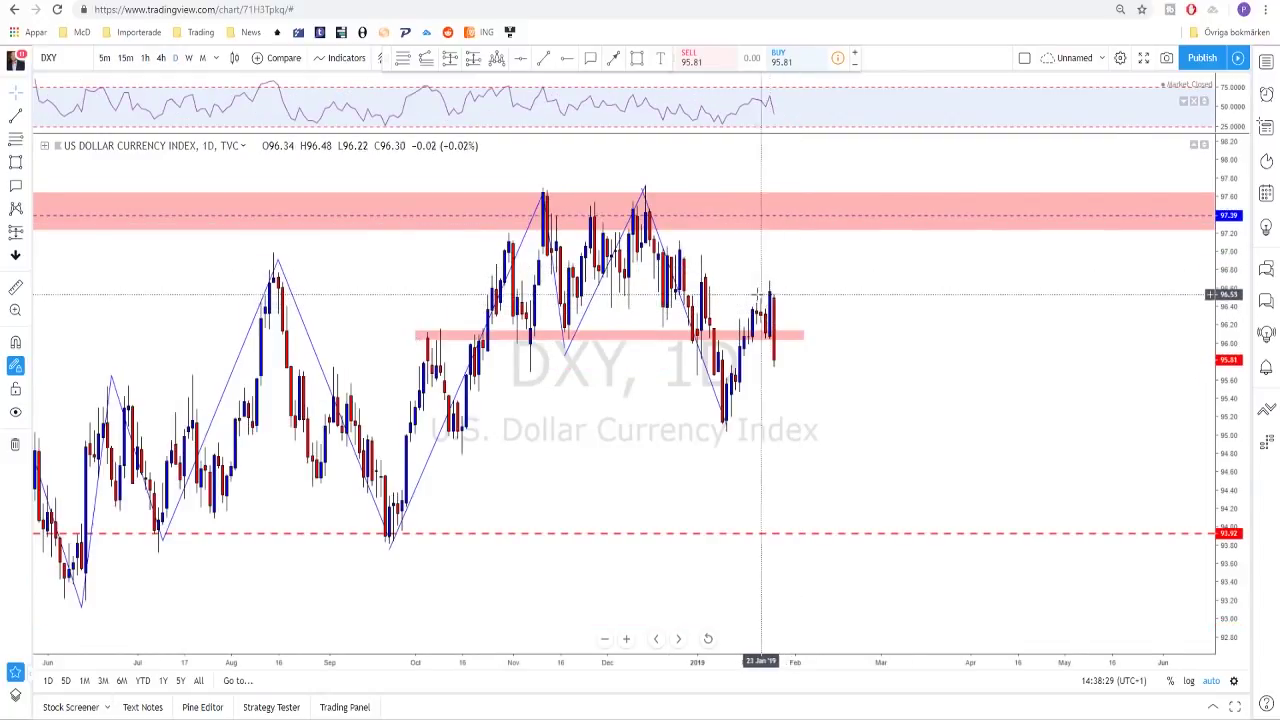
Examine the late January 2019 swing high and pullback between the thin zone near 96.1 and the resistance zone around 97.39
{"action": "left_click", "coordinate": [613, 62]}
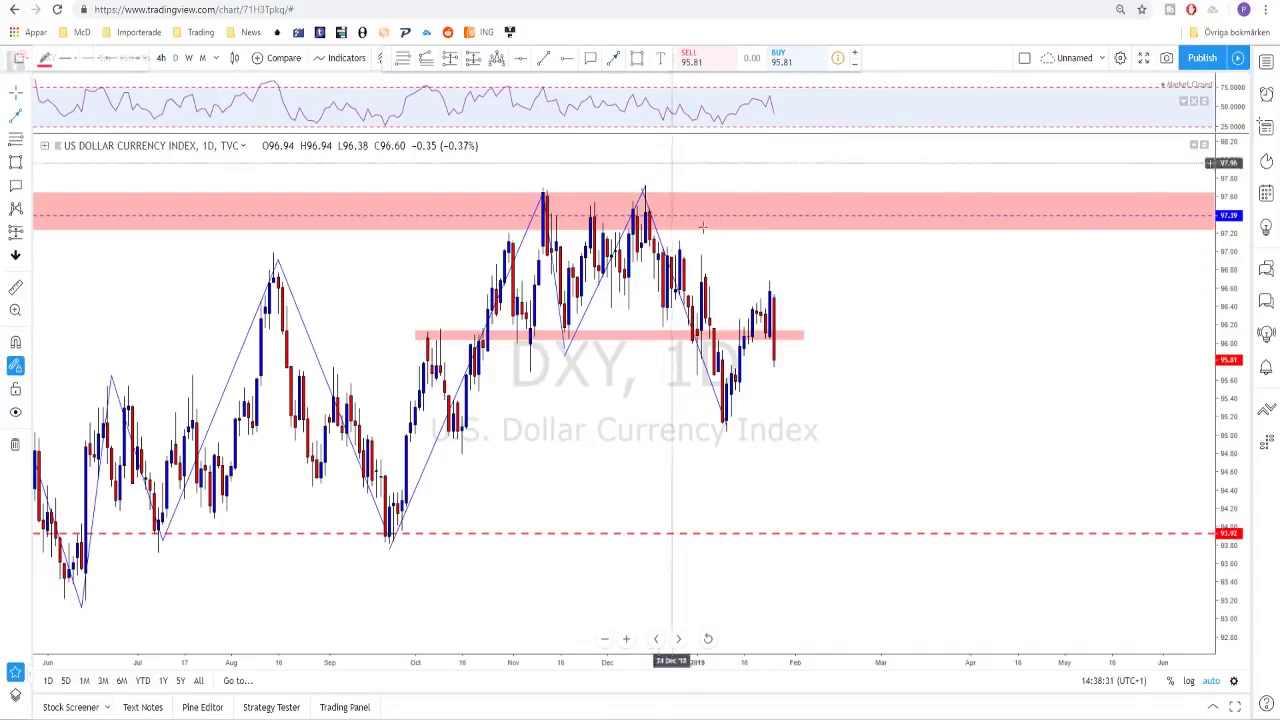
{"action": "left_click_drag", "start_coordinate": [770, 310], "coordinate": [776, 279]}
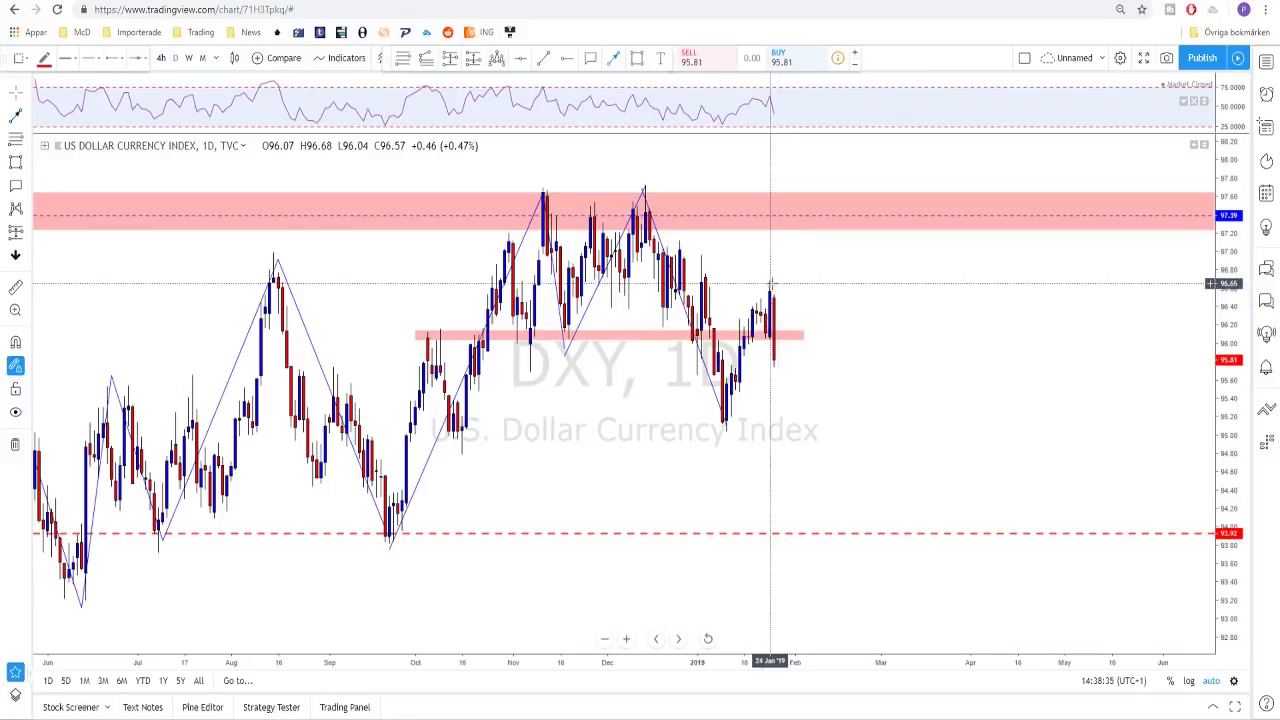
{"action": "scroll", "coordinate": [760, 290], "scroll_direction": "up", "scroll_amount": 1}
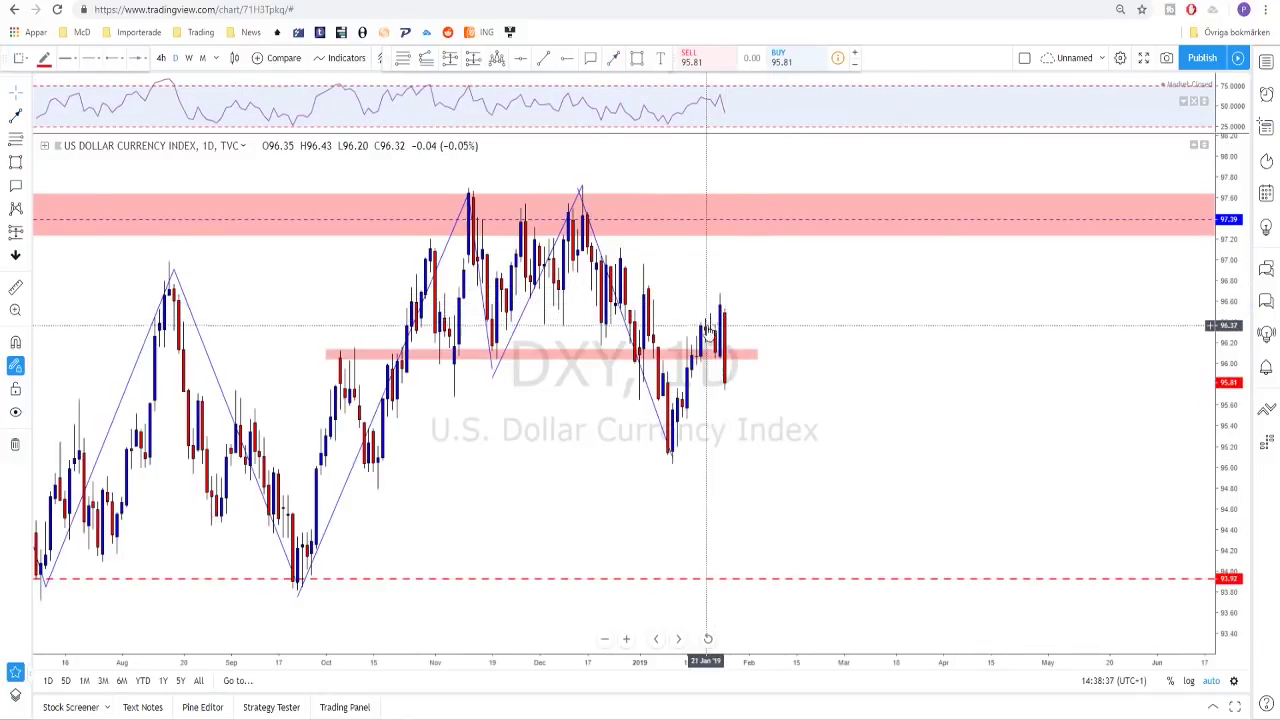
{"action": "scroll", "coordinate": [746, 297], "scroll_direction": "down", "scroll_amount": 3}
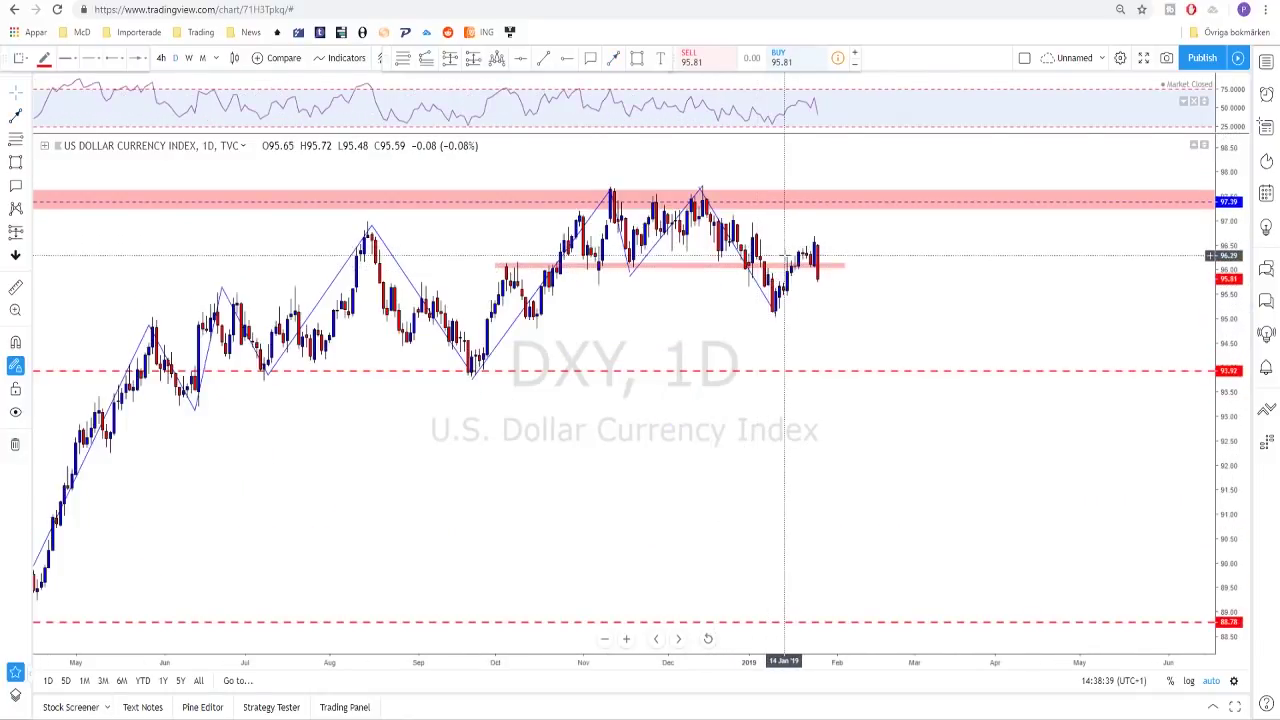
{"action": "scroll", "coordinate": [778, 273], "scroll_direction": "up", "scroll_amount": 2}
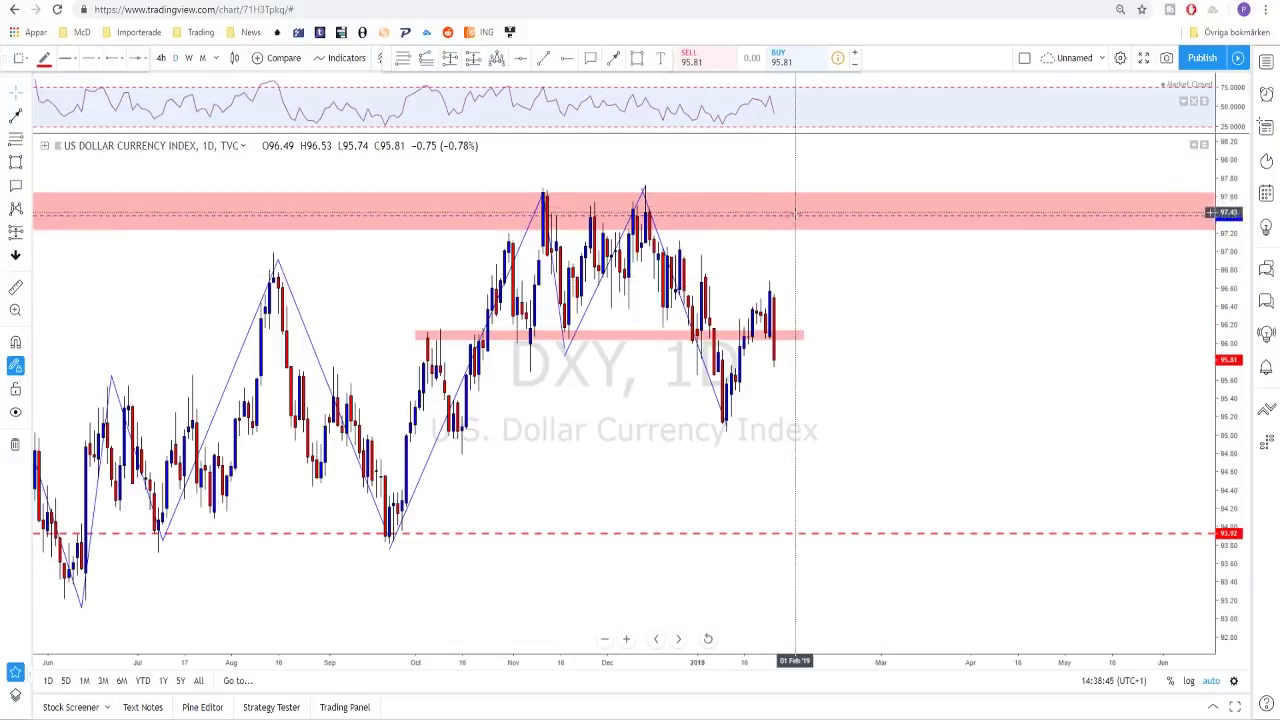
{"action": "scroll", "coordinate": [792, 300], "scroll_direction": "down", "scroll_amount": 3}
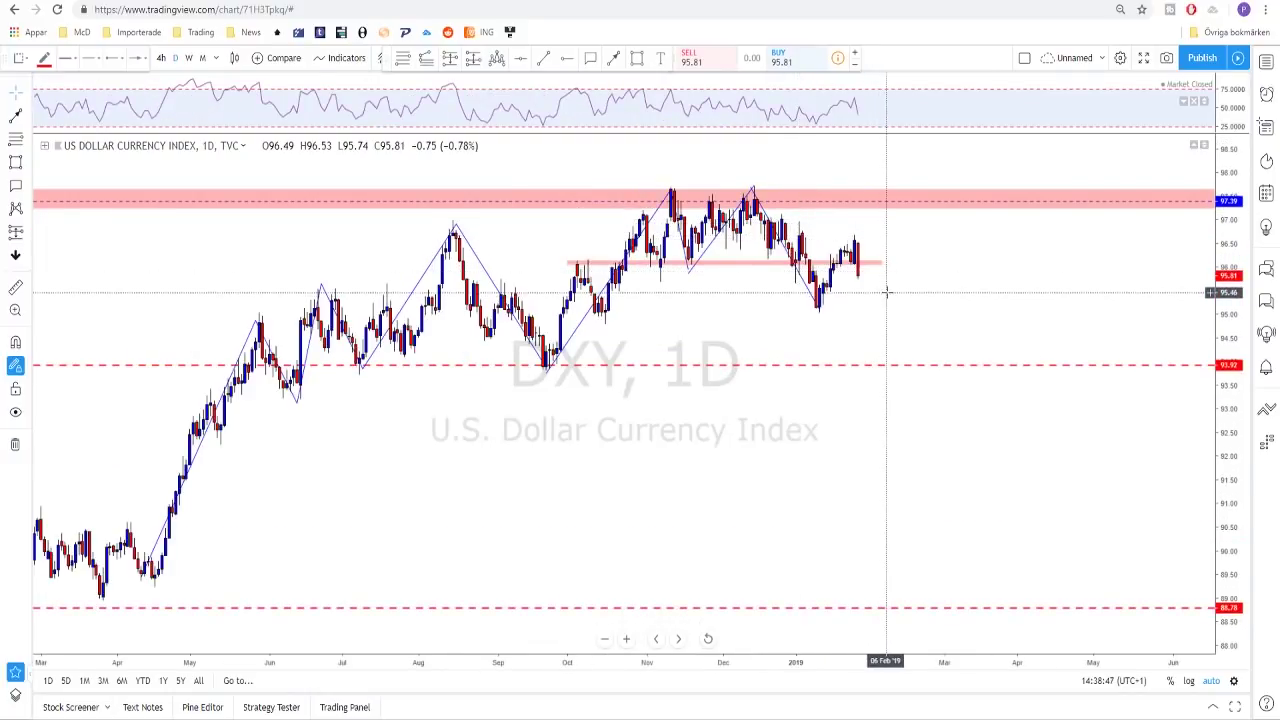
{"action": "scroll", "coordinate": [886, 292], "scroll_direction": "up", "scroll_amount": 2}
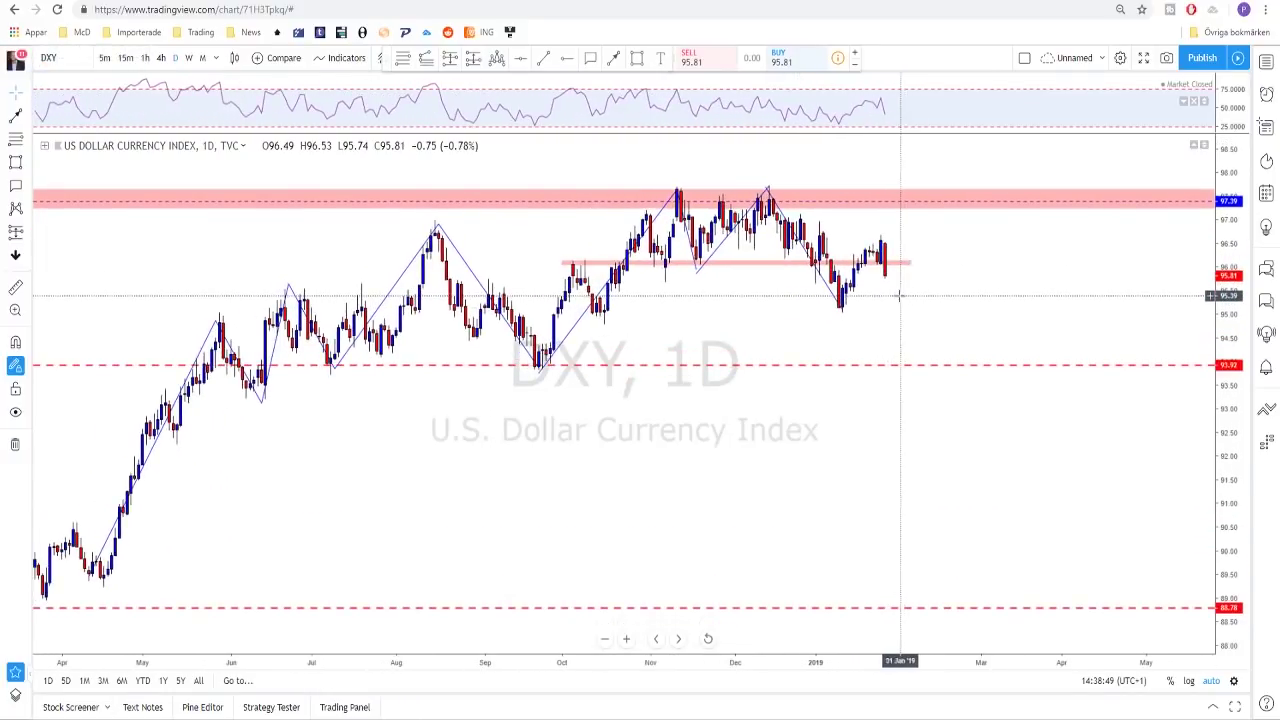
{"action": "scroll", "coordinate": [870, 302], "scroll_direction": "up", "scroll_amount": 2}
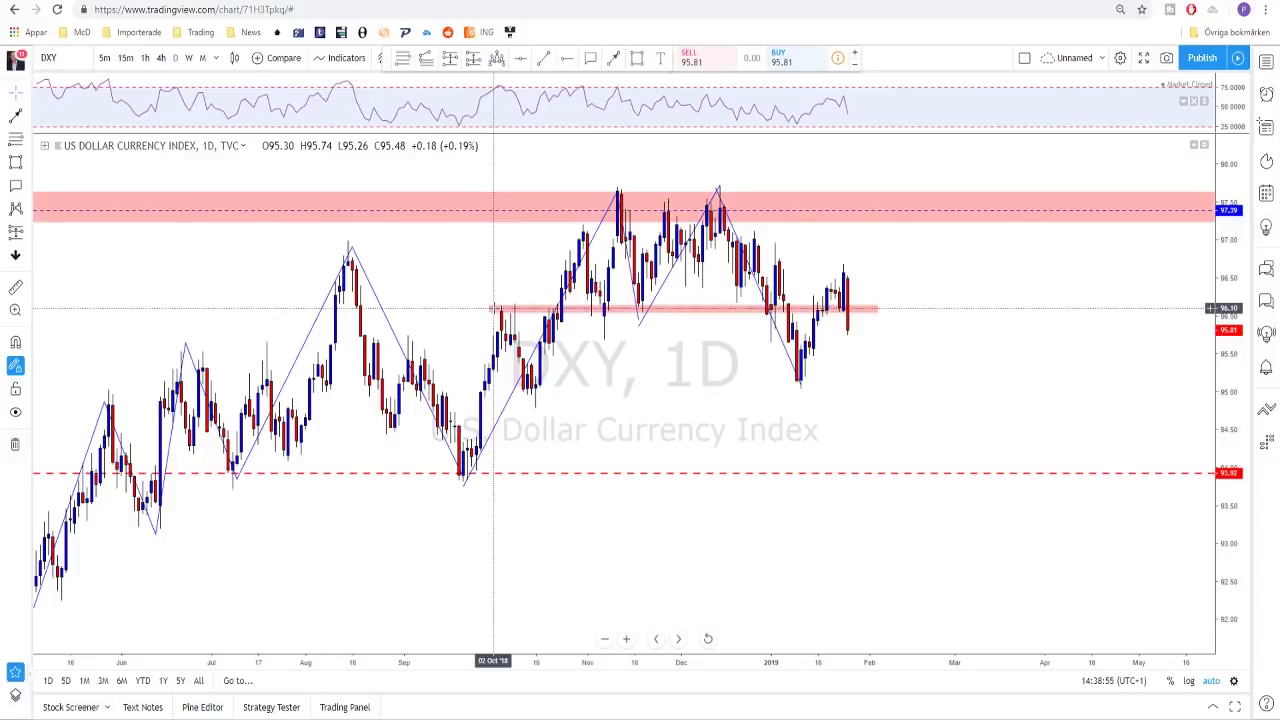
Draw a blue trend line from the 10 January 2019 low at about 95.04 up to the 24 January 2019 high at about 96.65
{"action": "scroll", "coordinate": [493, 310], "scroll_direction": "down", "scroll_amount": 2}
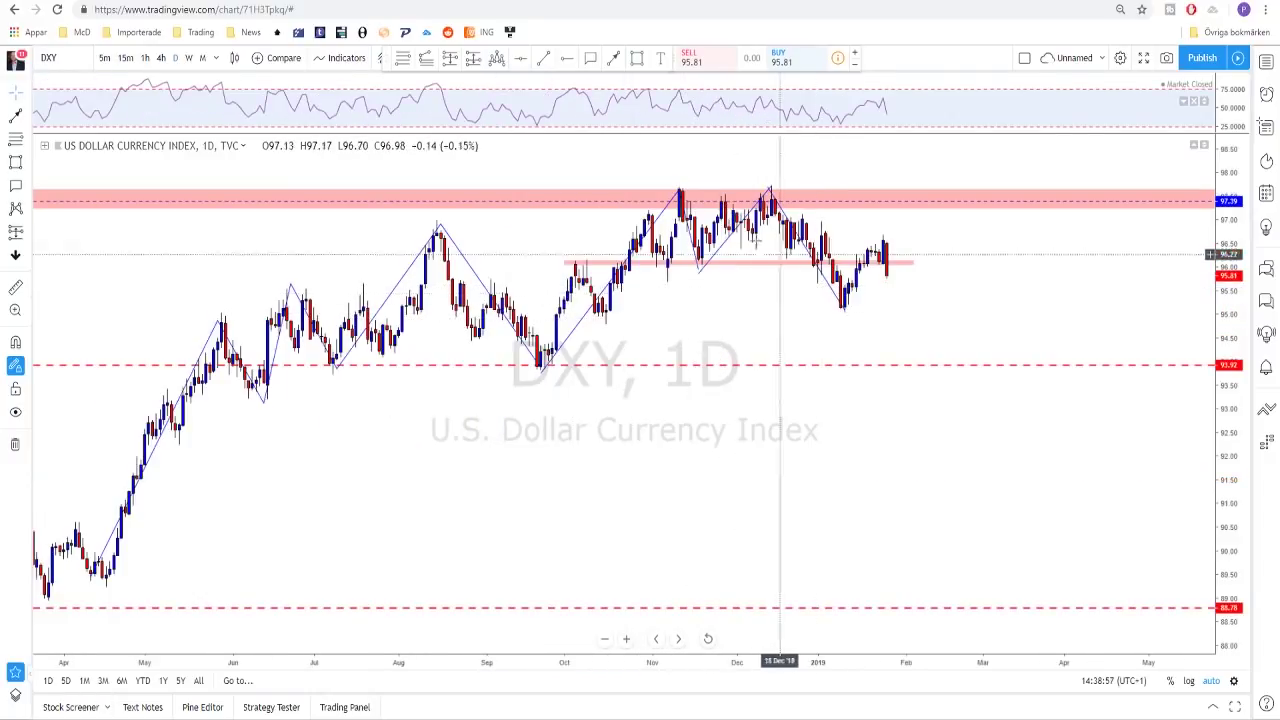
{"action": "left_click", "coordinate": [542, 60]}
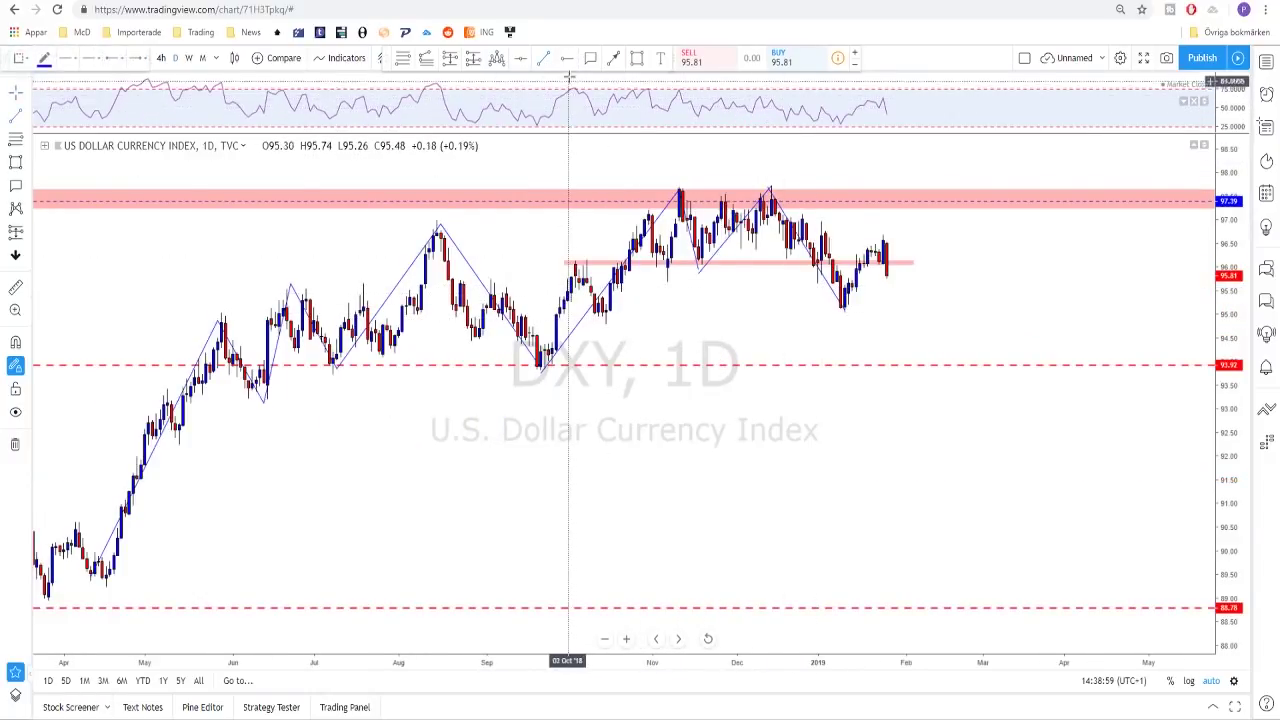
{"action": "left_click", "coordinate": [845, 312]}
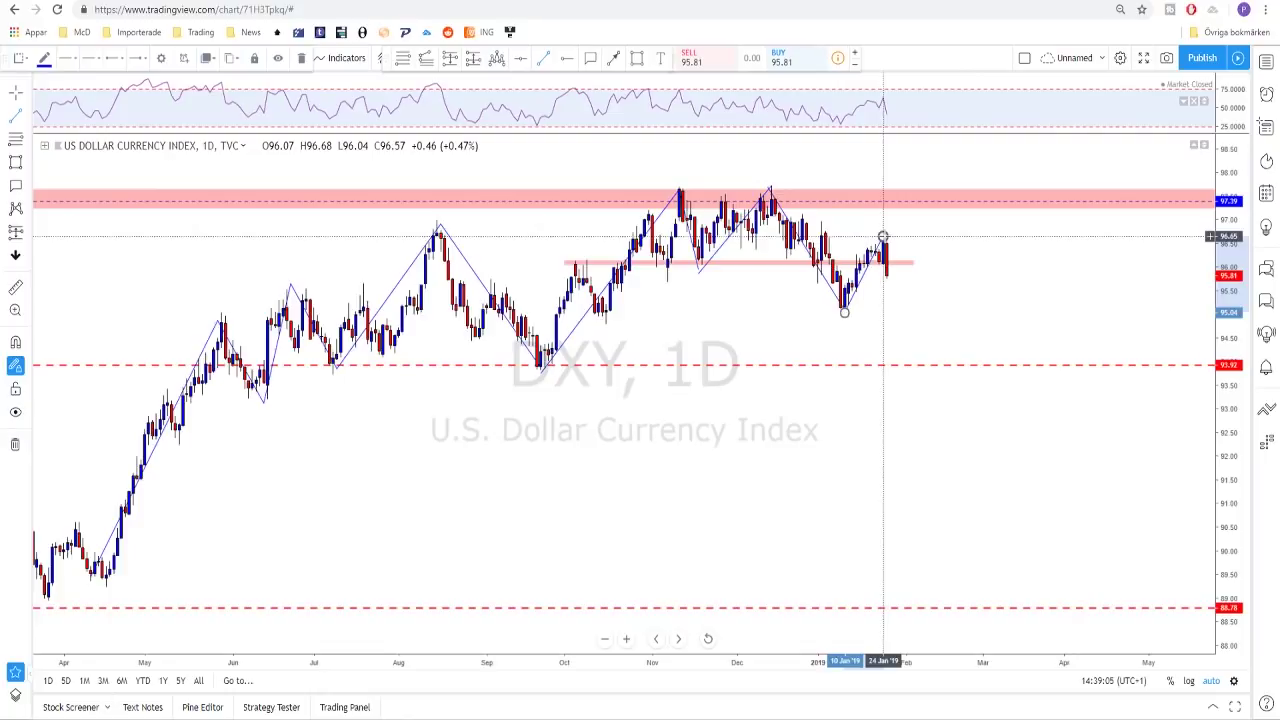
Draw a projected blue trend line from the 24 January 2019 high at about 96.65 down to about 94.42 in early February
{"action": "left_click", "coordinate": [883, 237]}
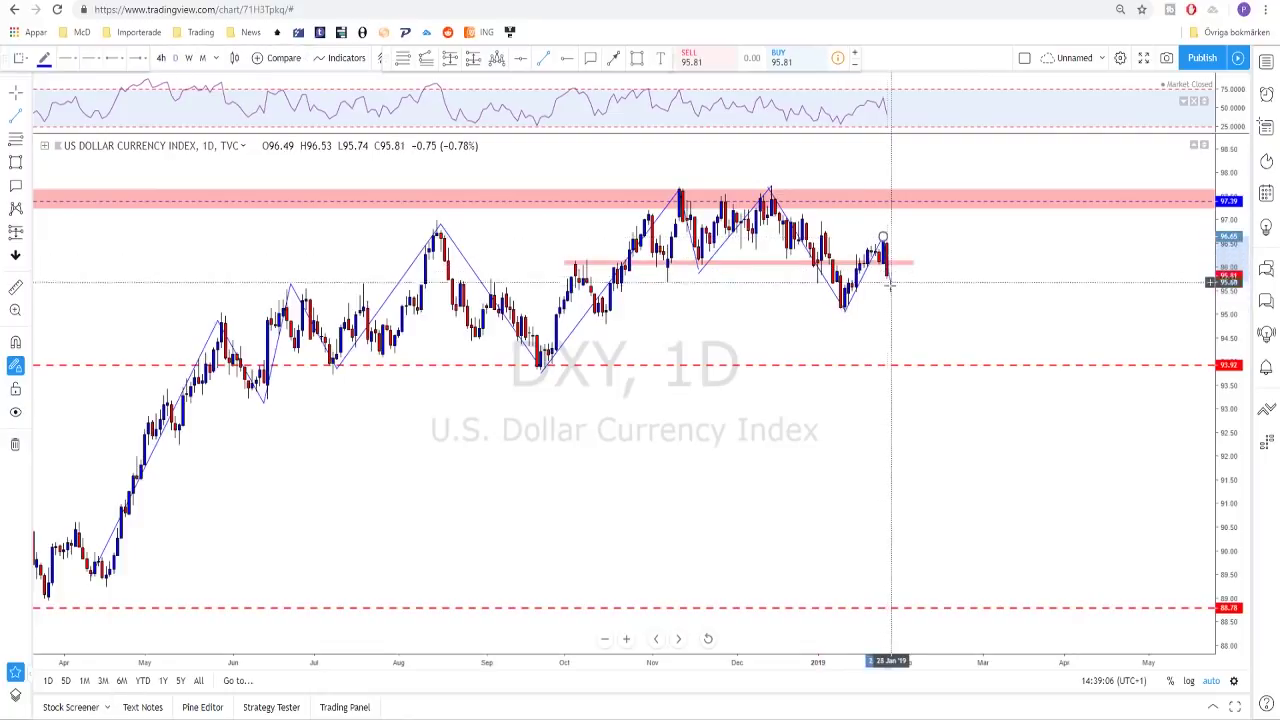
{"action": "left_click", "coordinate": [917, 341]}
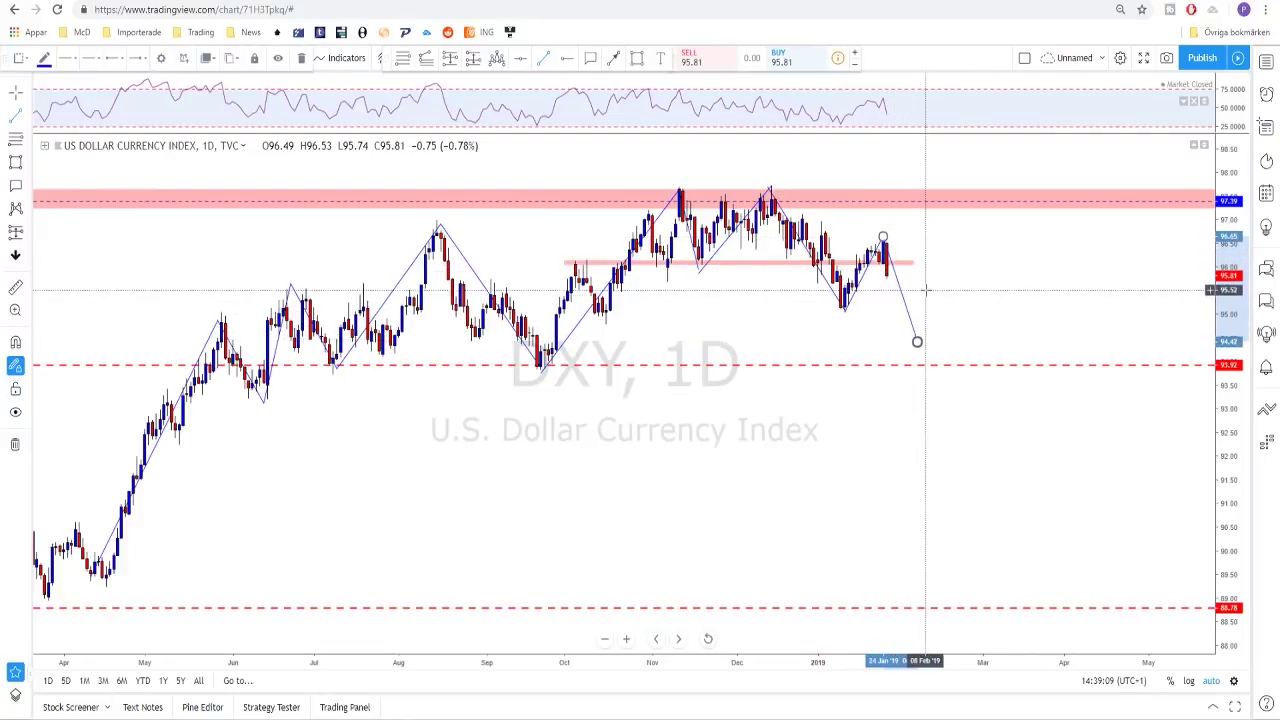
{"action": "scroll", "coordinate": [905, 275], "scroll_direction": "up", "scroll_amount": 1}
{"action": "left_click", "coordinate": [846, 240]}
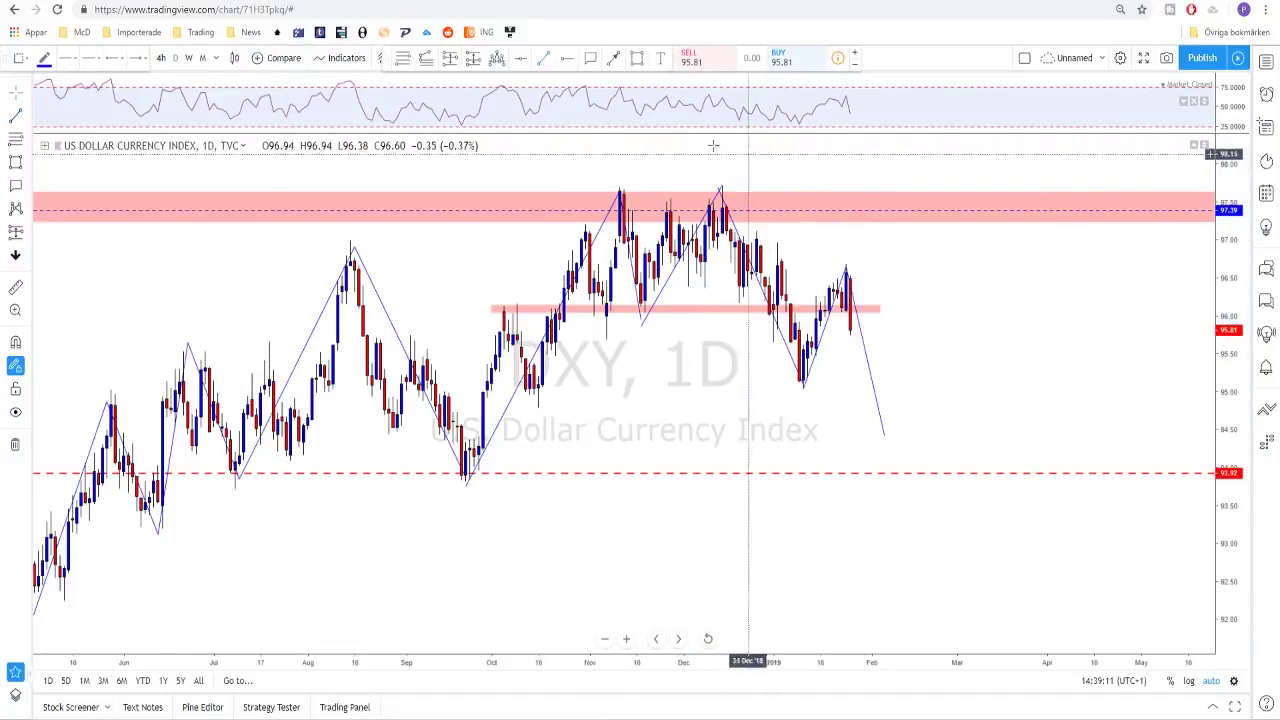
Set the line colour to red and trace trend lines from 11 December 2018 at about 97.72 down to 96.2, then up to 97.1 on 26 December
{"action": "left_click", "coordinate": [45, 59]}
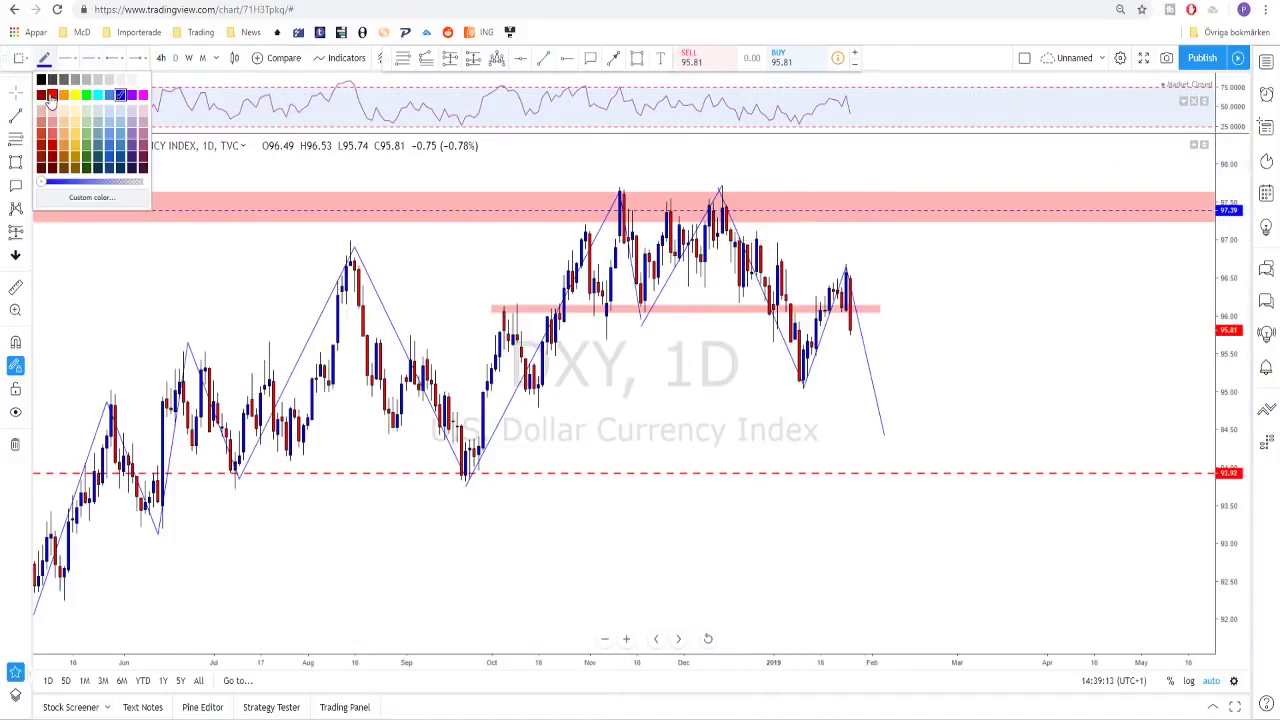
{"action": "left_click", "coordinate": [52, 96]}
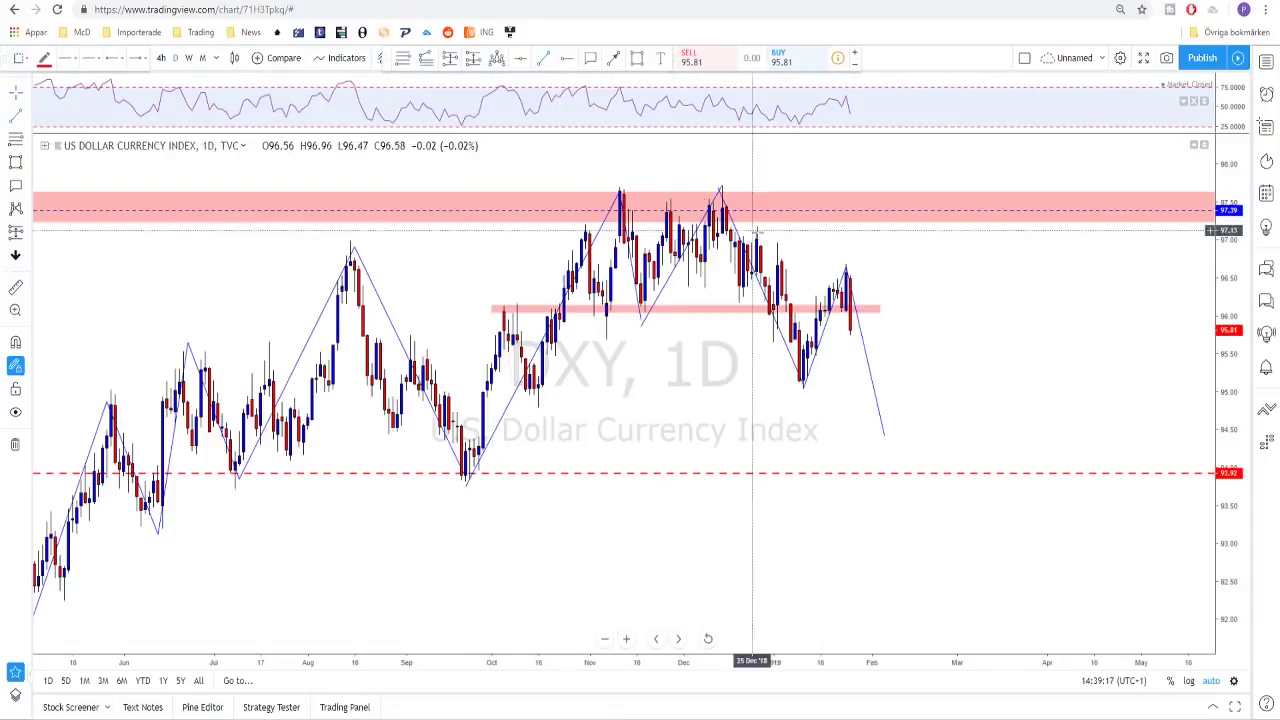
{"action": "left_click", "coordinate": [714, 186]}
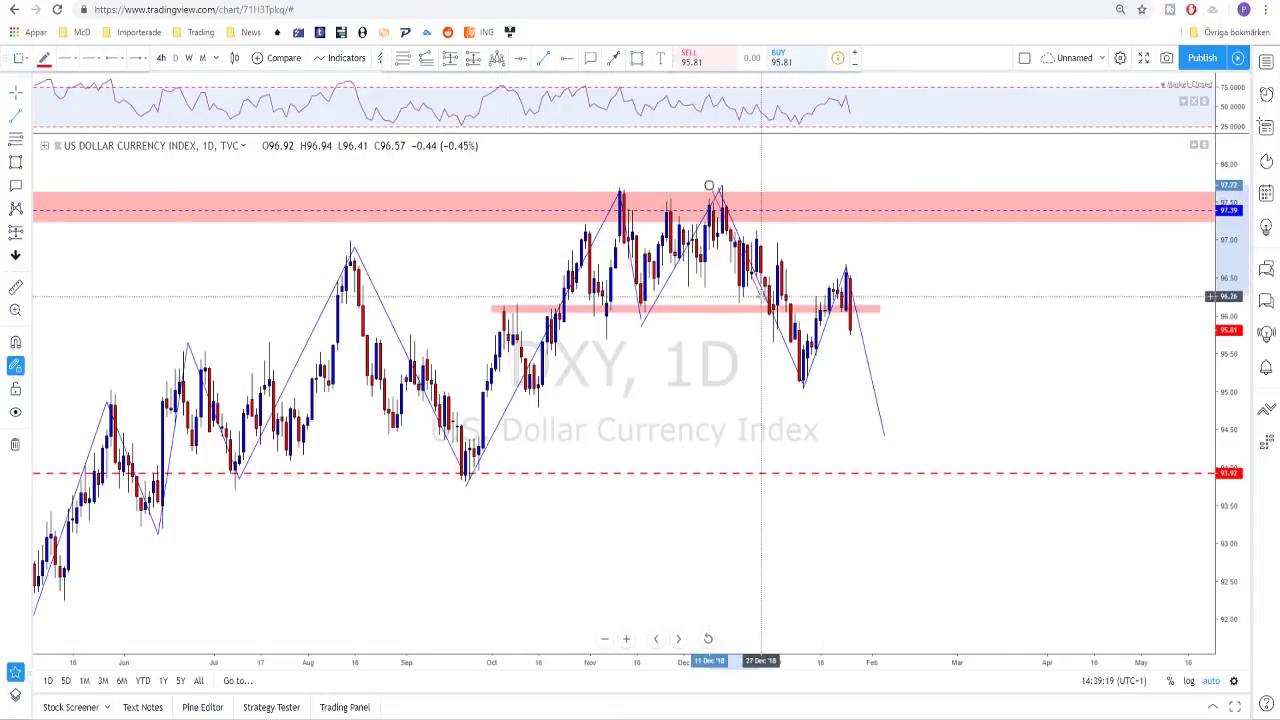
{"action": "left_click", "coordinate": [738, 300]}
{"action": "left_click", "coordinate": [757, 232]}
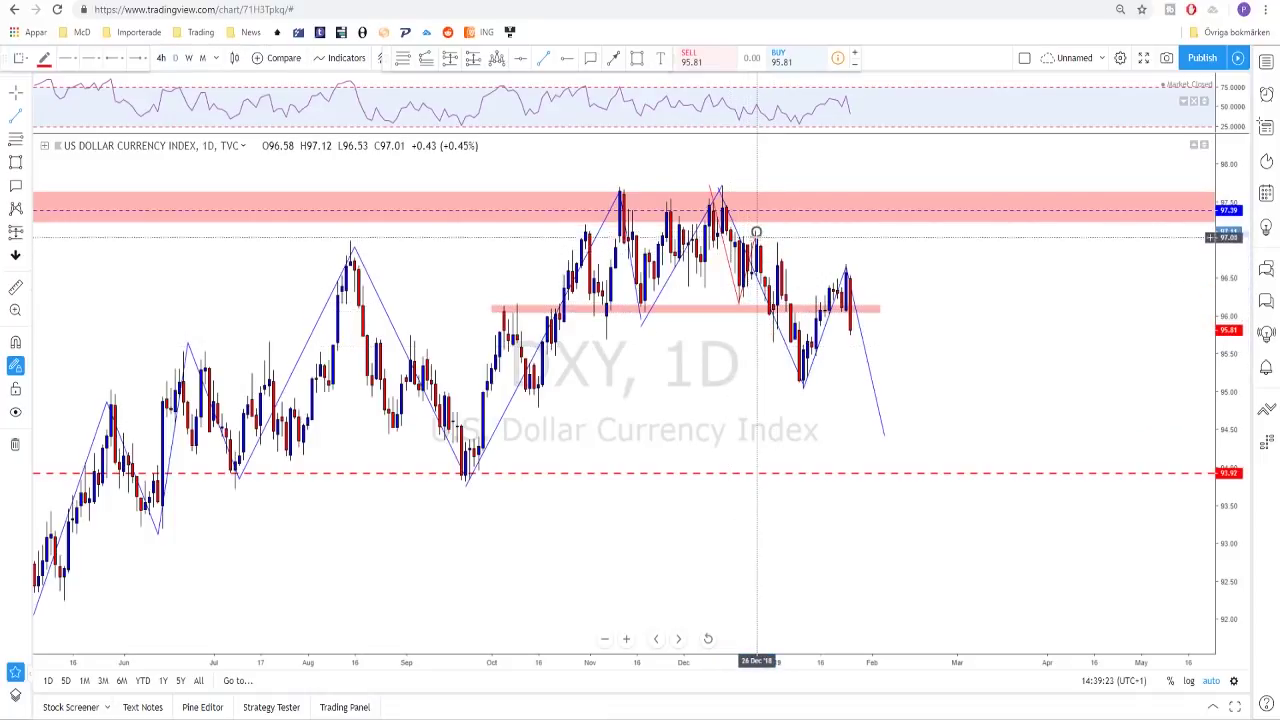
Continue the red trend lines down to about 95.62, up to 96.95, down to 95.04 and up to 96.66 on 25 January 2019
{"action": "left_click", "coordinate": [773, 345]}
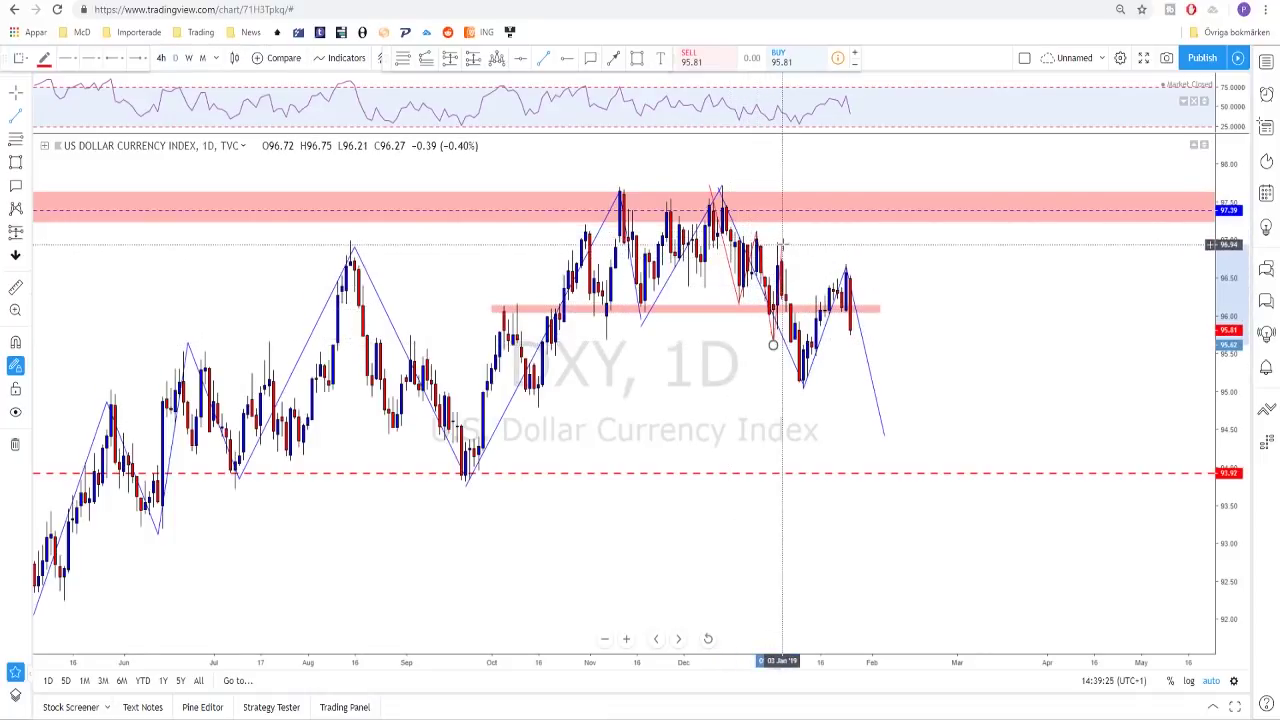
{"action": "left_click", "coordinate": [782, 244]}
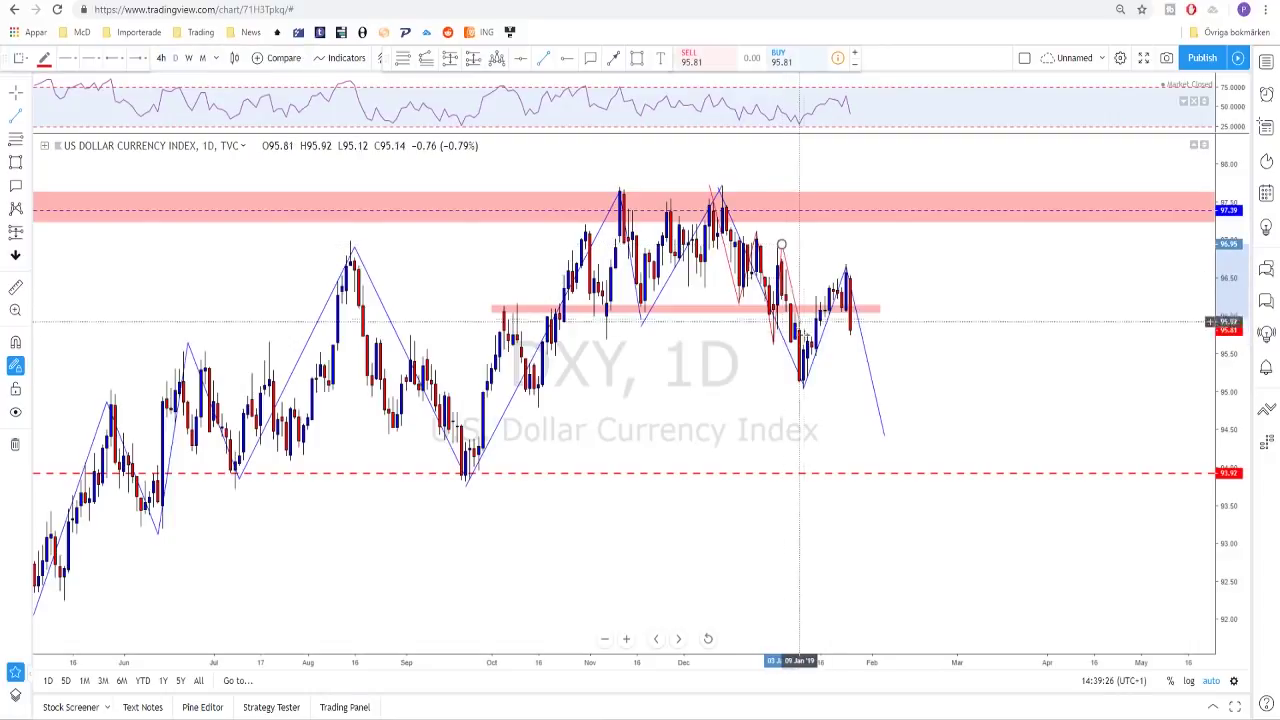
{"action": "left_click", "coordinate": [805, 388]}
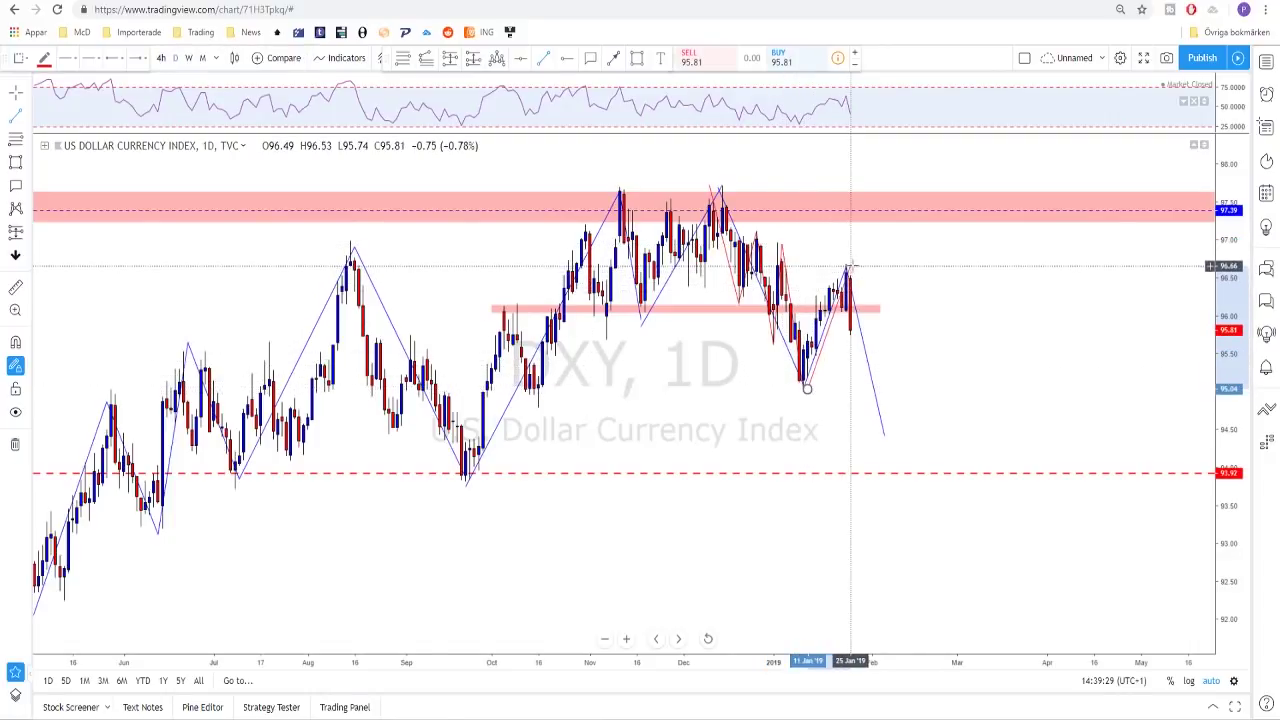
{"action": "left_click", "coordinate": [849, 266]}
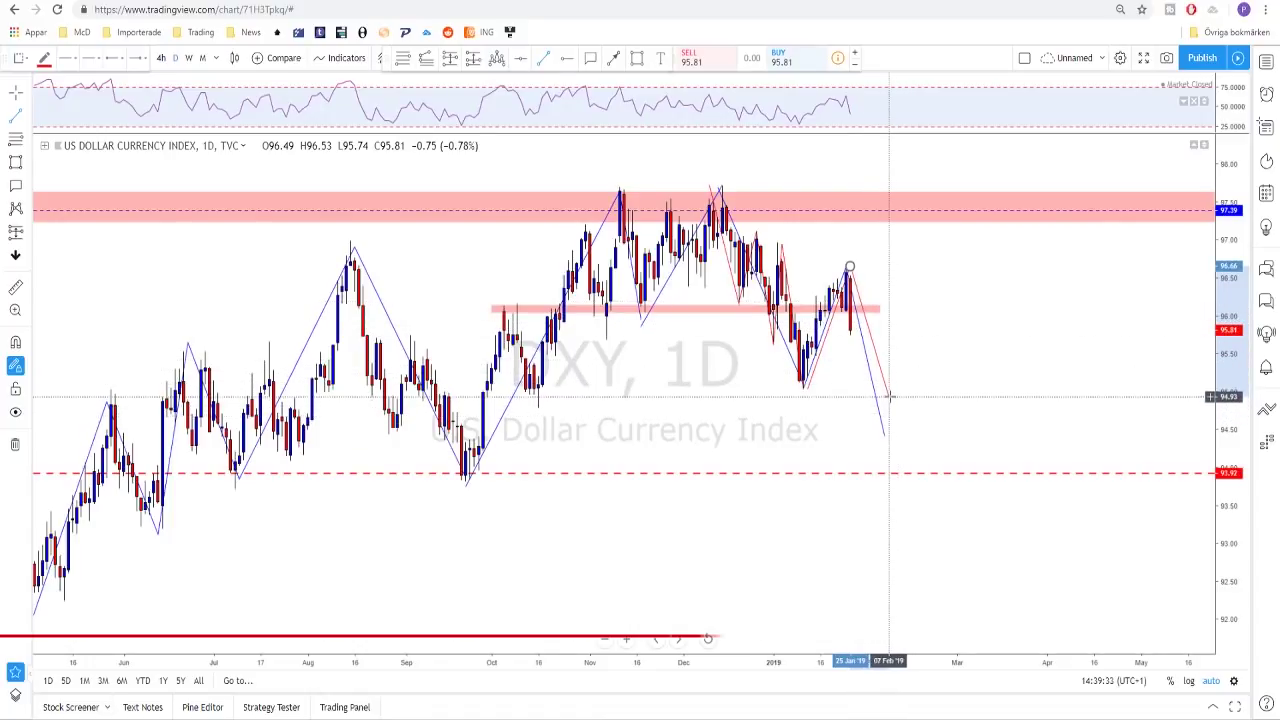
{"action": "double_click", "coordinate": [849, 268]}
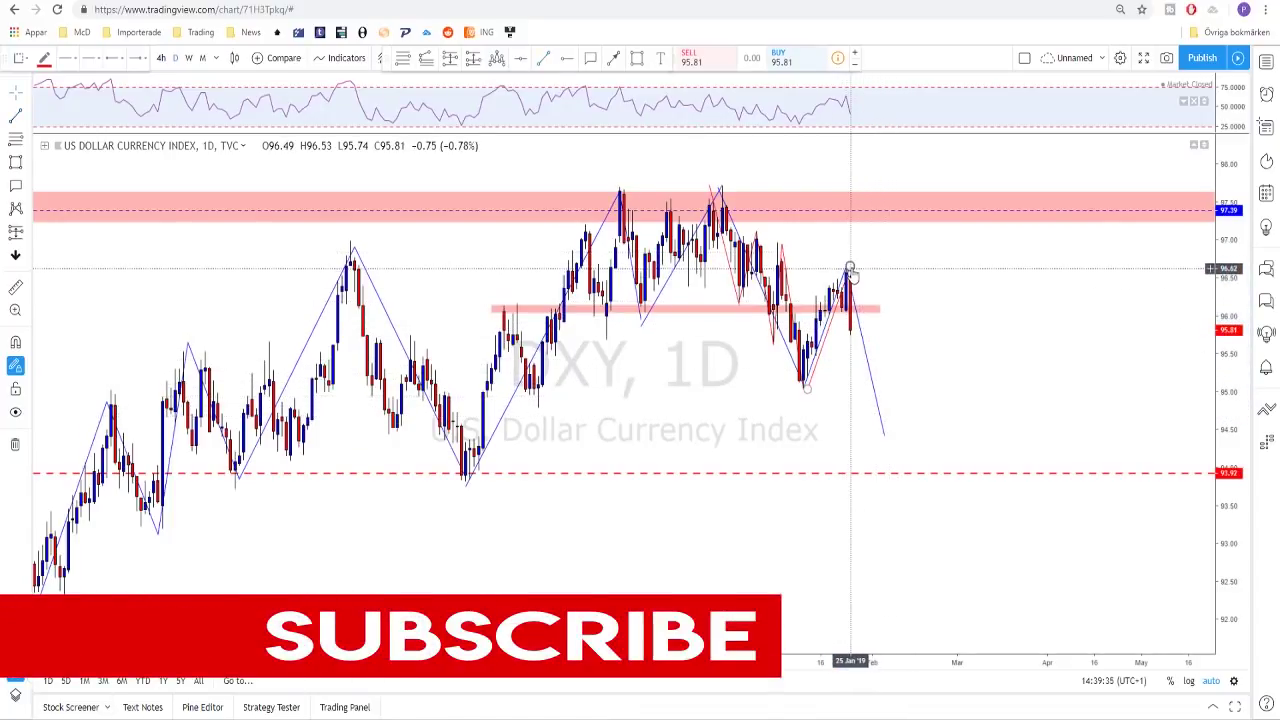
{"action": "left_click", "coordinate": [850, 270]}
Delete the projected blue line and draw a thin rectangular zone at about 95.1 from 27 December 2018 to 9 April 2019
{"action": "scroll", "coordinate": [862, 280], "scroll_direction": "down", "scroll_amount": 3}
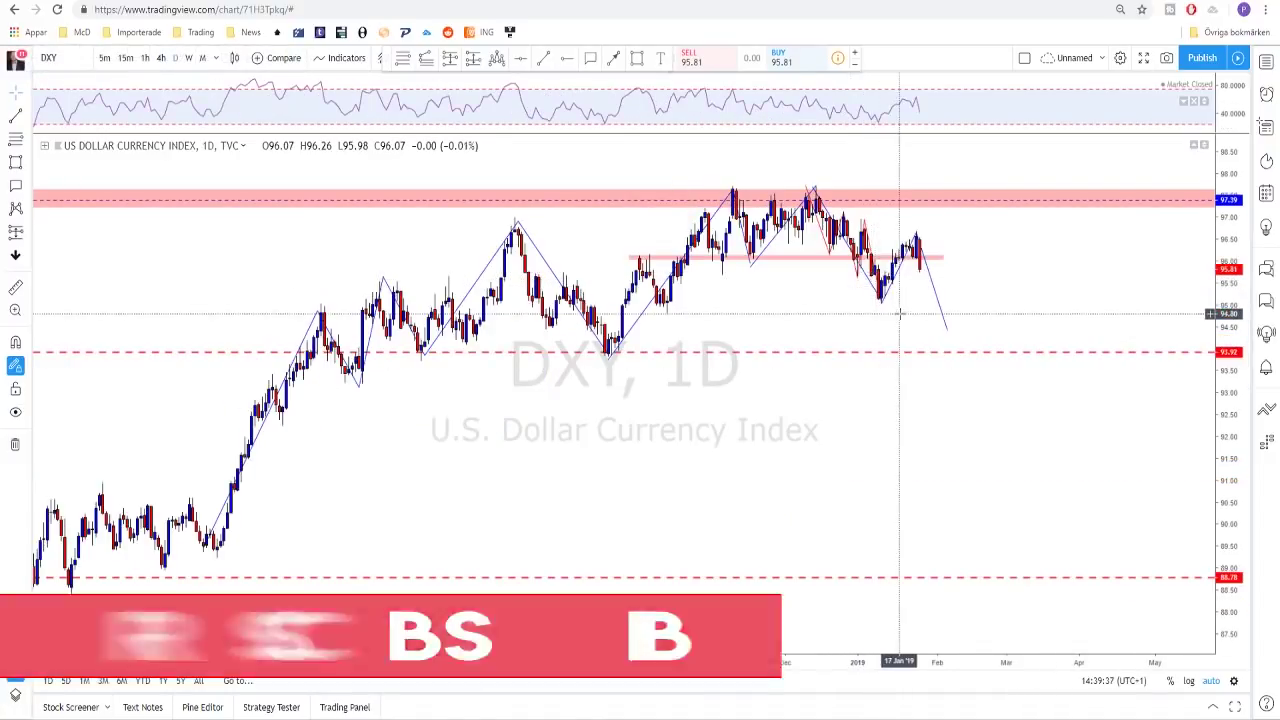
{"action": "scroll", "coordinate": [831, 304], "scroll_direction": "up", "scroll_amount": 1}
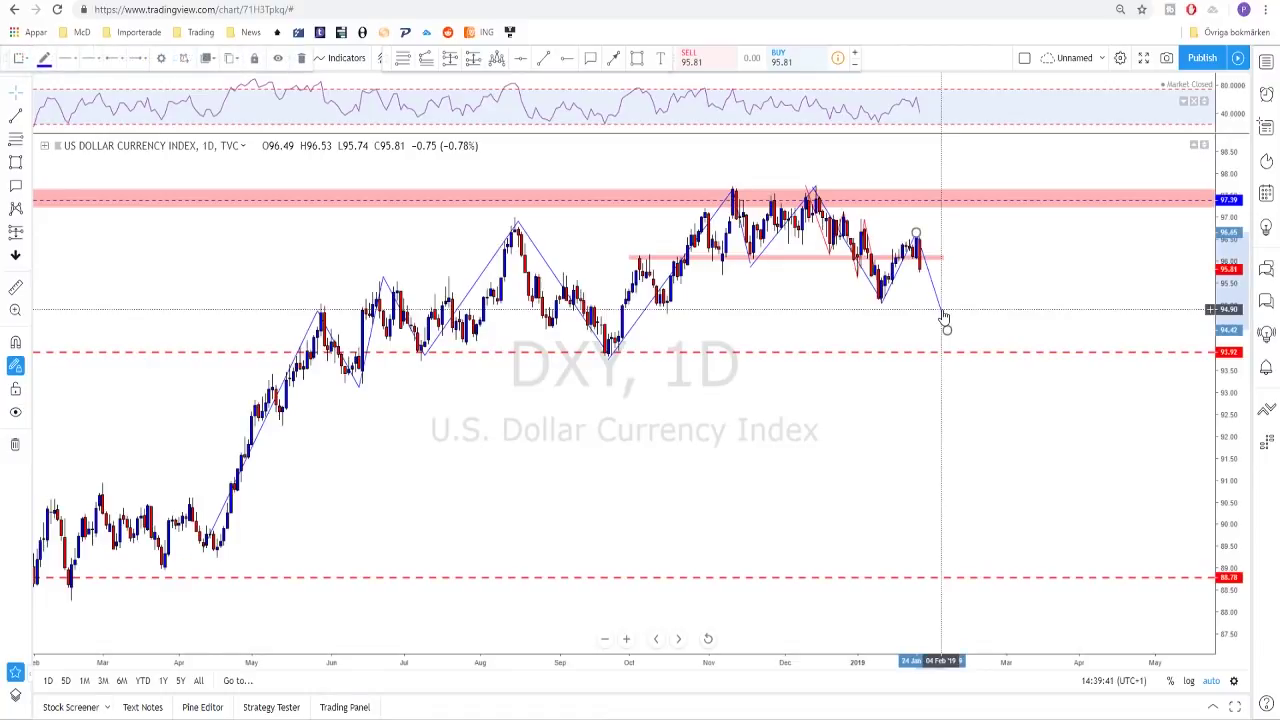
{"action": "scroll", "coordinate": [820, 300], "scroll_direction": "up", "scroll_amount": 1}
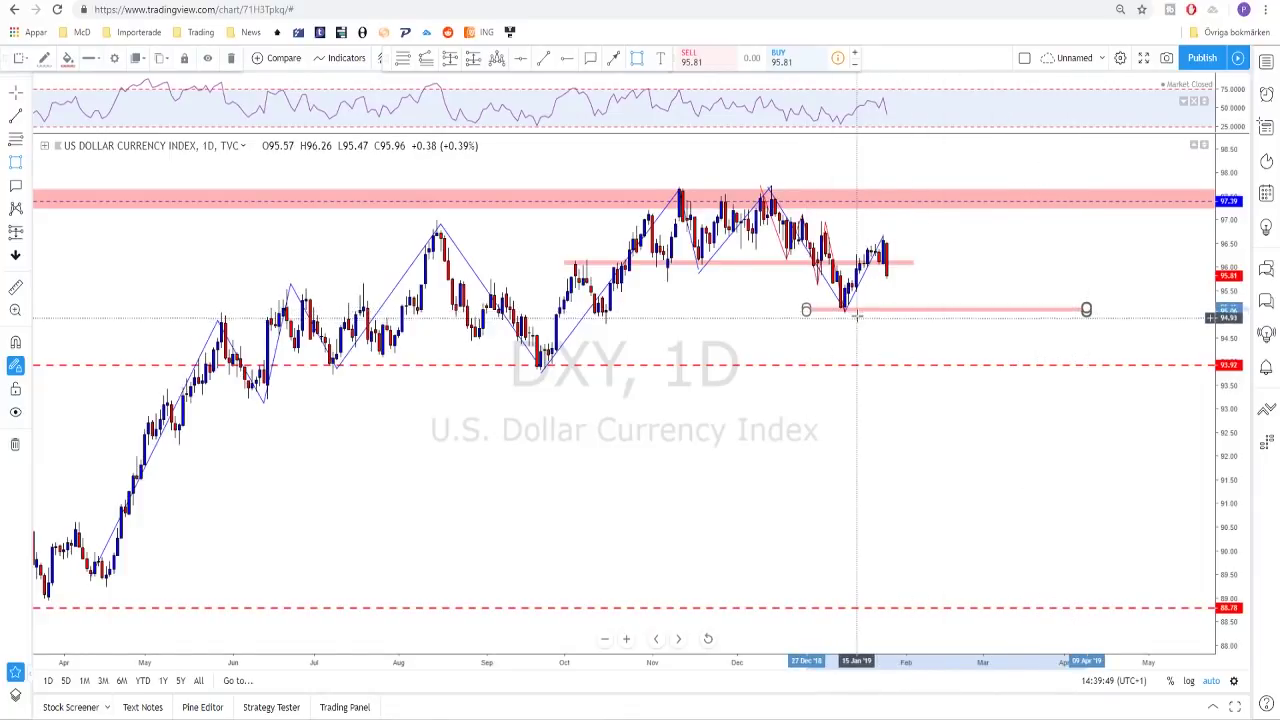
Extend the start of the thin zone near 95.1 back to 9 October 2018
{"action": "scroll", "coordinate": [894, 326], "scroll_direction": "down", "scroll_amount": 1}
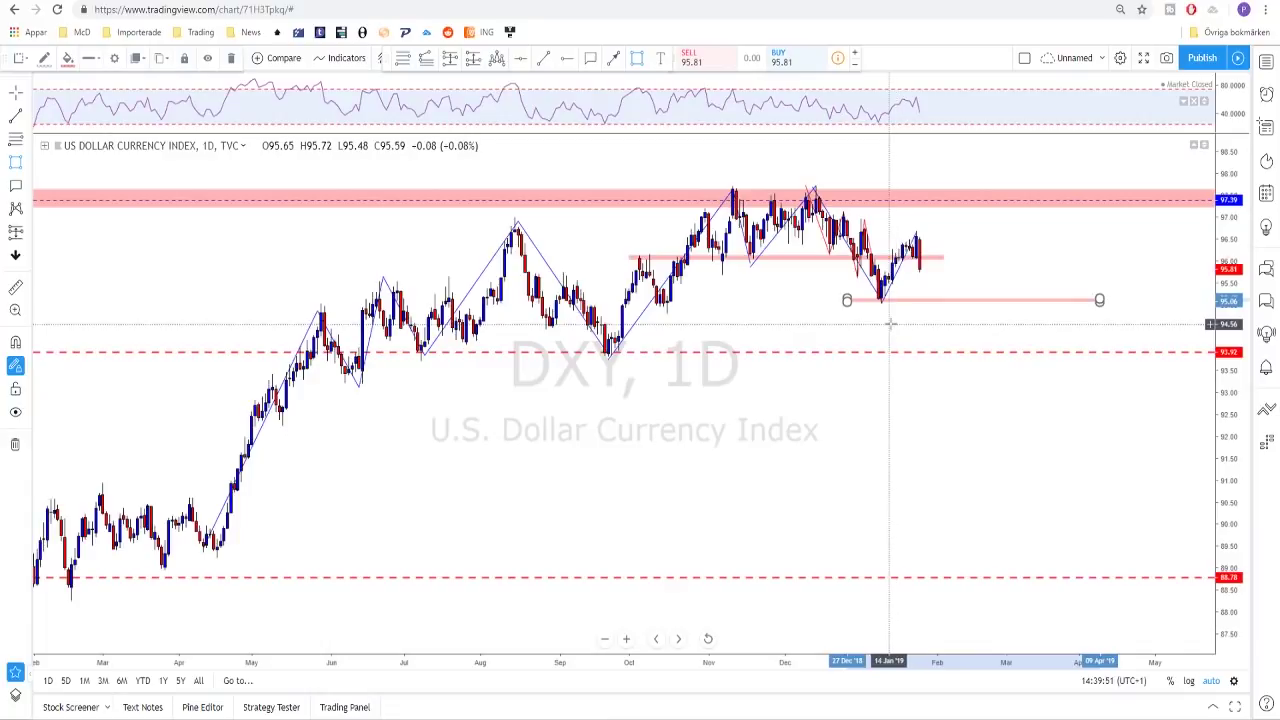
{"action": "left_click", "coordinate": [895, 319]}
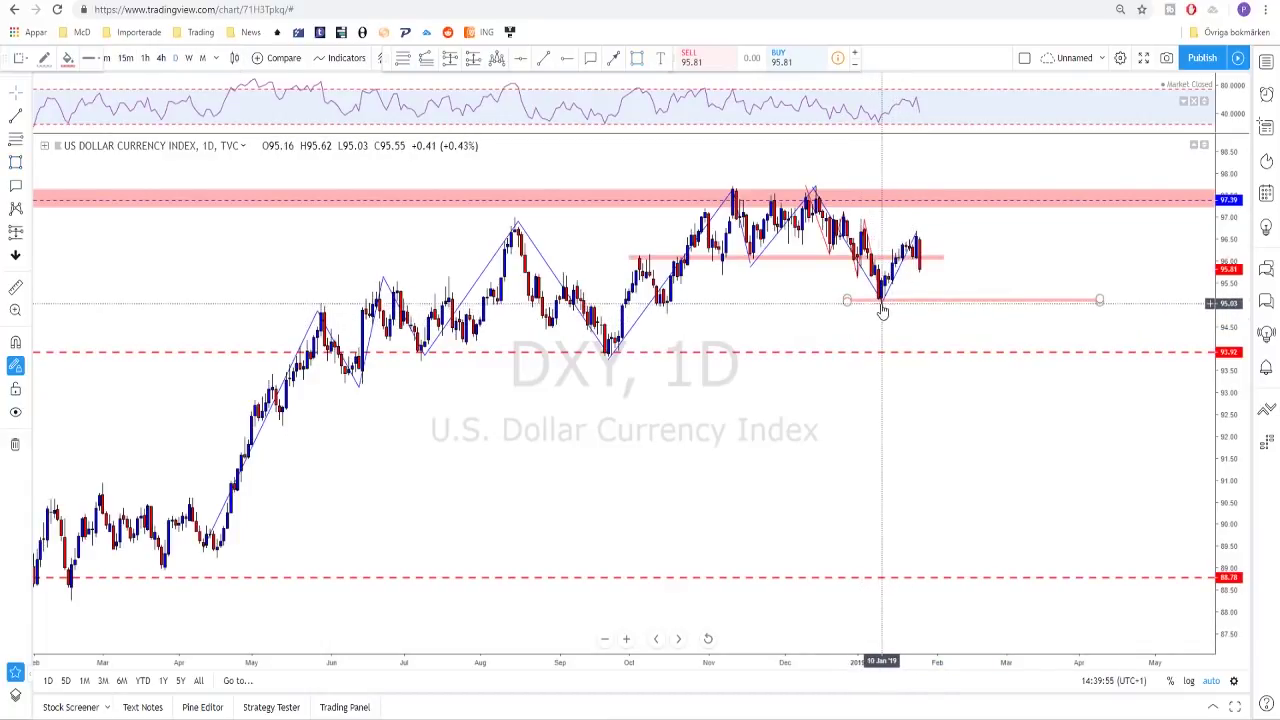
{"action": "left_click_drag", "start_coordinate": [848, 303], "coordinate": [701, 303]}
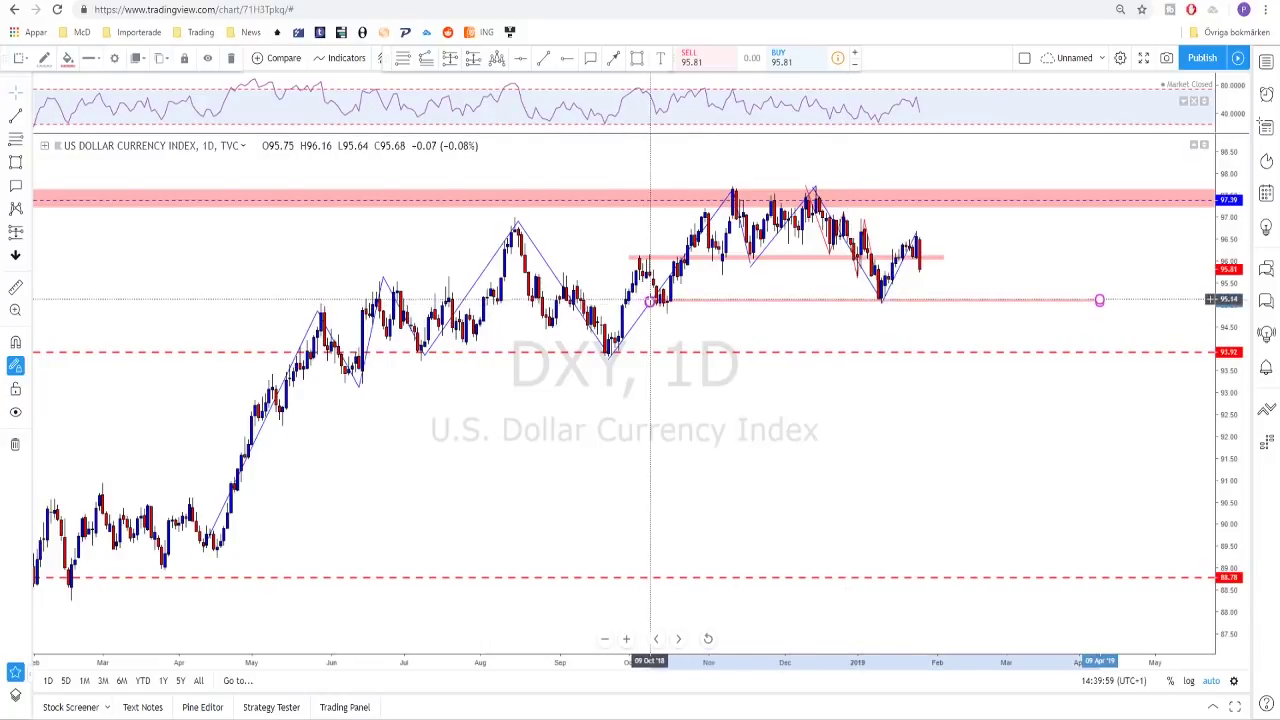
Draw a red arrow from the 25 January 2019 candle at about 95.99 down to the thin zone at about 95.11 on 30 January
{"action": "scroll", "coordinate": [660, 311], "scroll_direction": "up", "scroll_amount": 2}
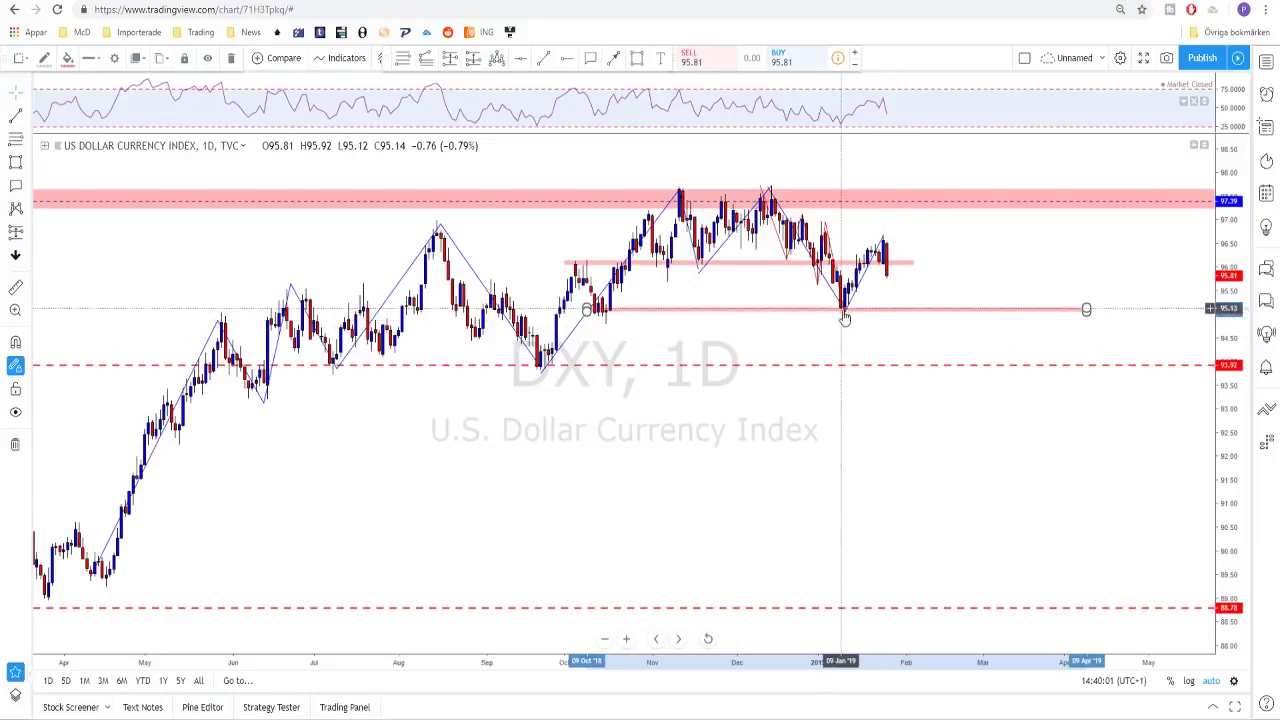
{"action": "scroll", "coordinate": [843, 314], "scroll_direction": "up", "scroll_amount": 3}
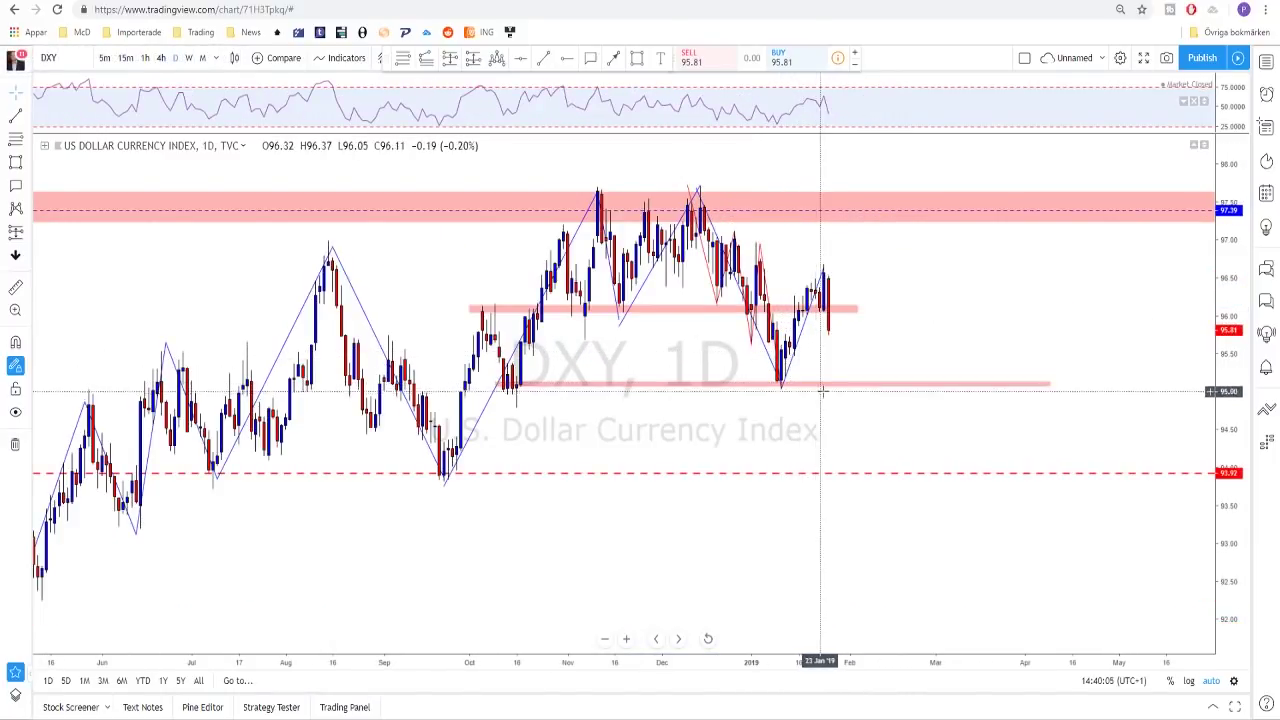
{"action": "scroll", "coordinate": [903, 360], "scroll_direction": "down", "scroll_amount": 3}
{"action": "scroll", "coordinate": [911, 310], "scroll_direction": "down", "scroll_amount": 1}
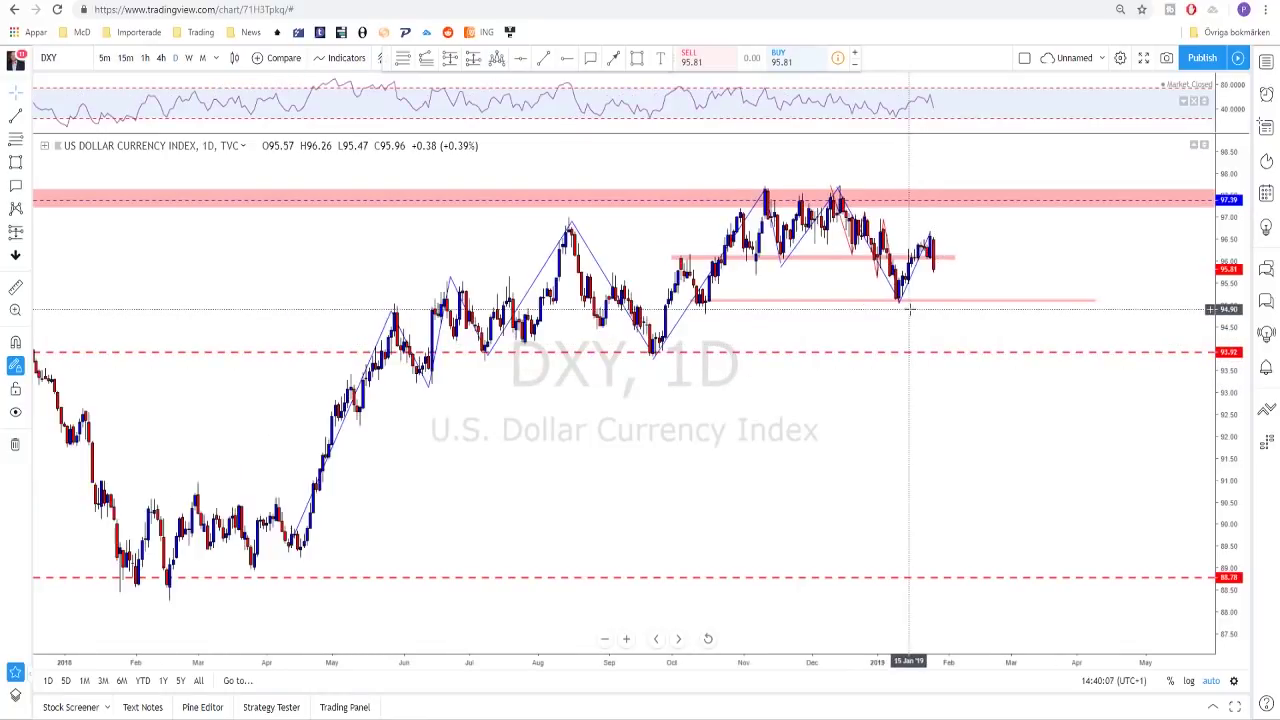
{"action": "scroll", "coordinate": [911, 302], "scroll_direction": "up", "scroll_amount": 1}
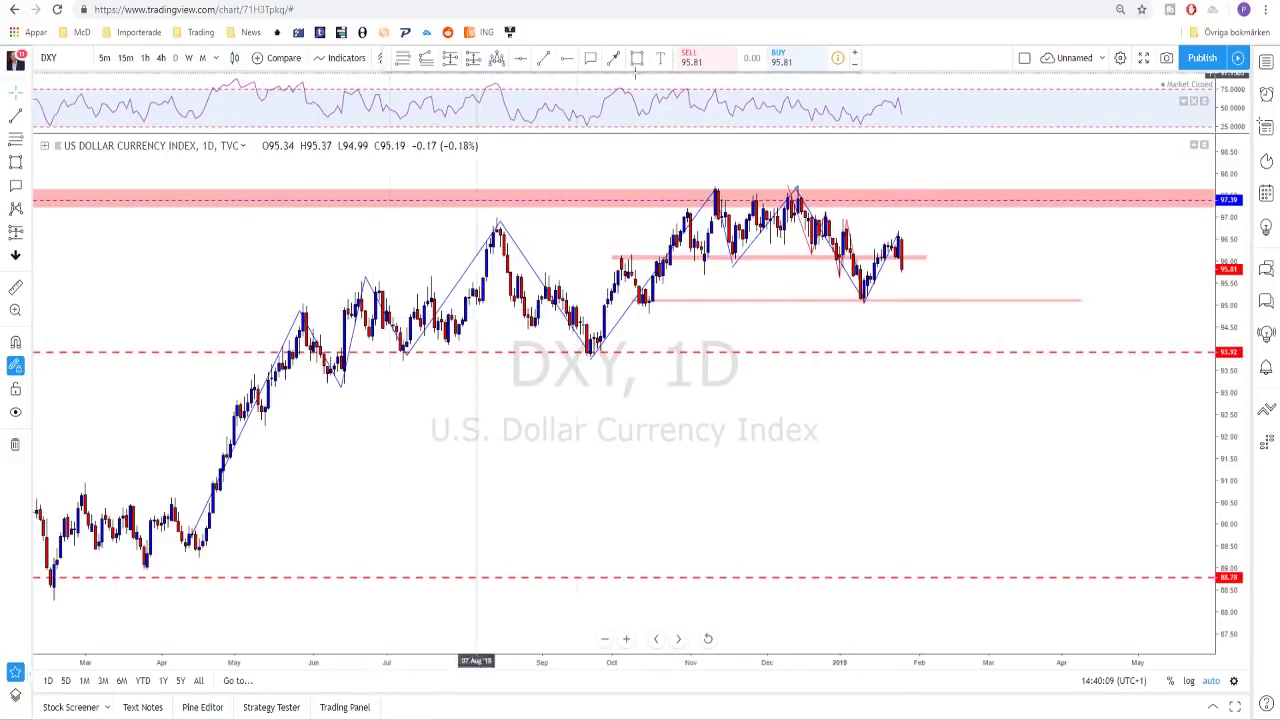
{"action": "left_click", "coordinate": [615, 59]}
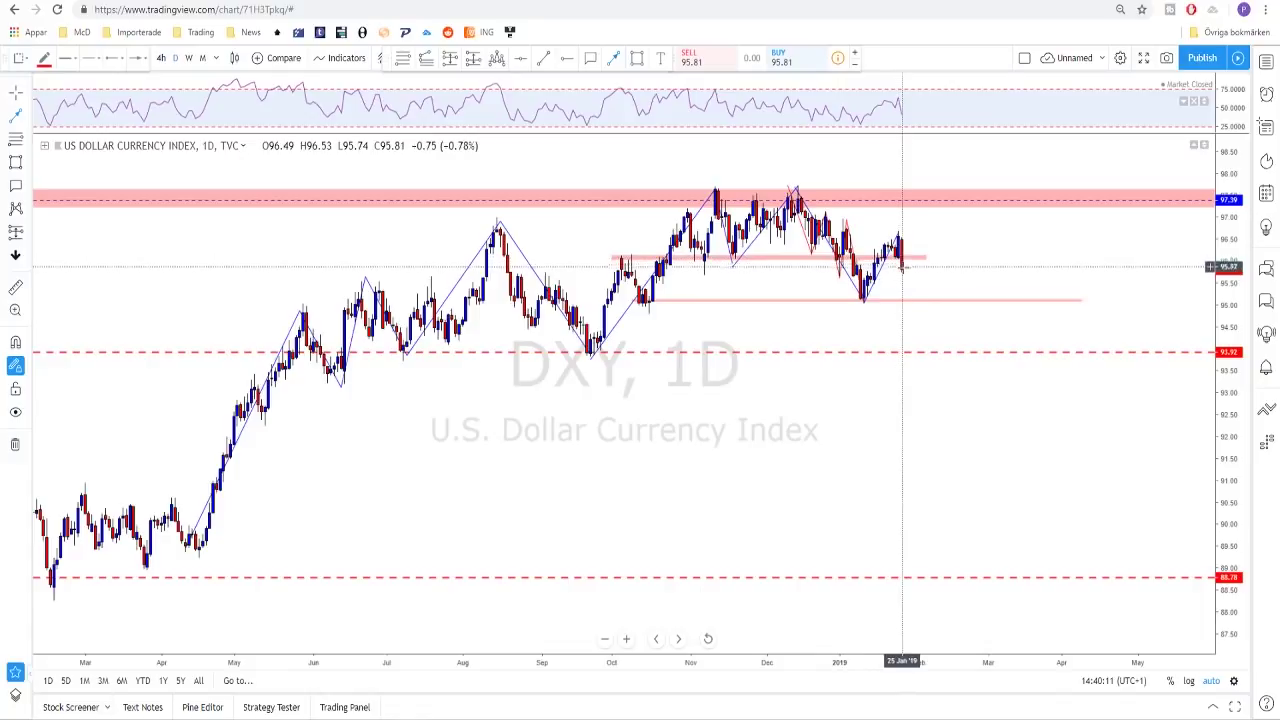
{"action": "left_click", "coordinate": [901, 262]}
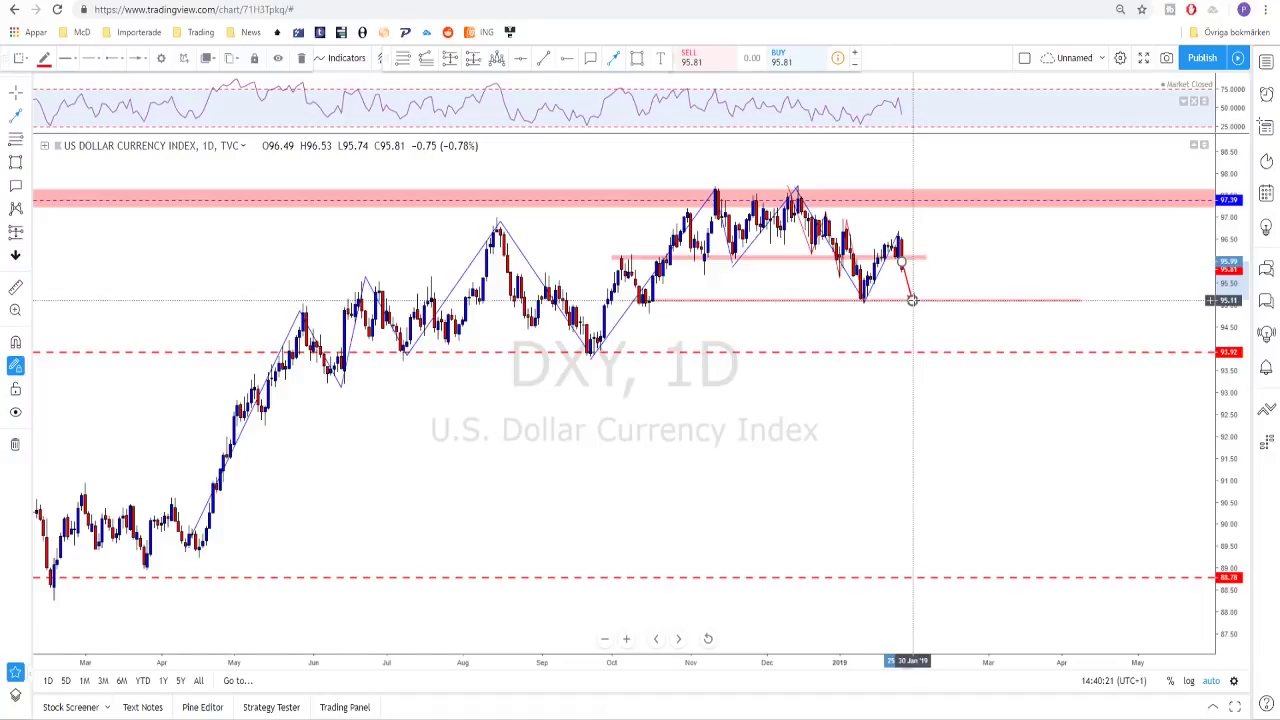
Continue the red arrow path down to 94.77 on 4 February, up to 95.27 on 6 February and down to 93.90 on 18 February 2019
{"action": "left_click", "coordinate": [912, 299]}
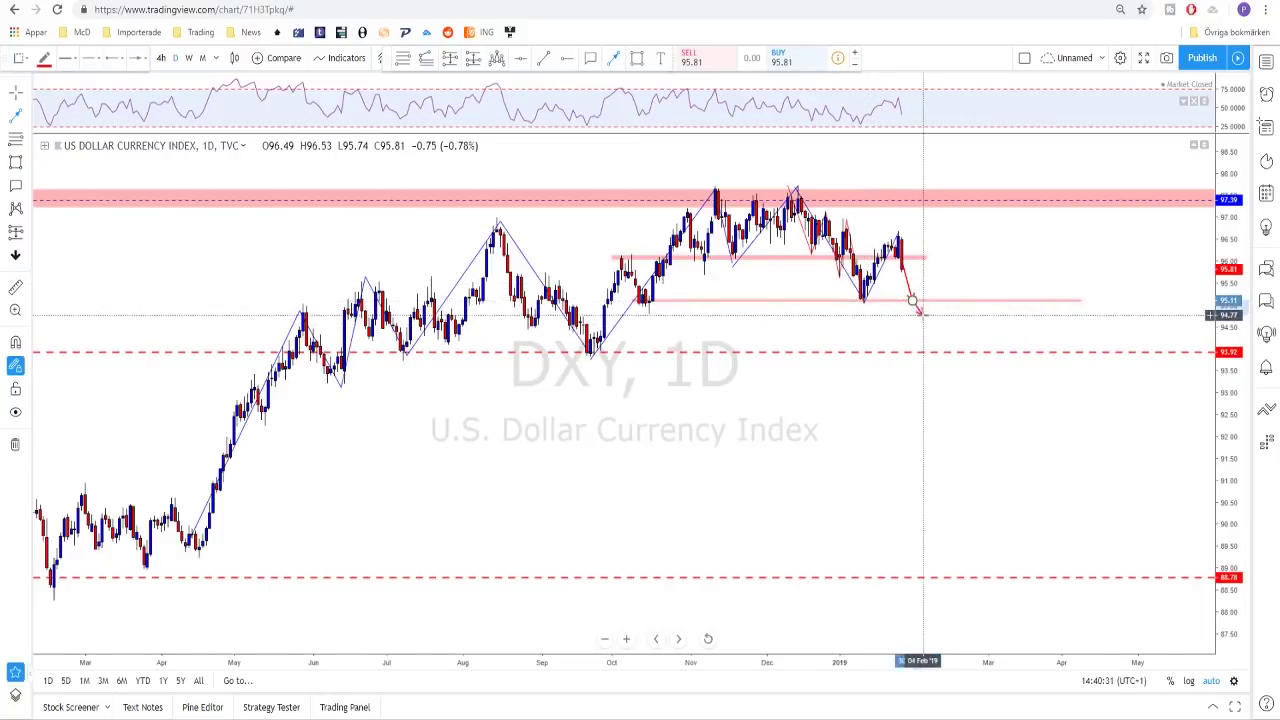
{"action": "left_click", "coordinate": [922, 314]}
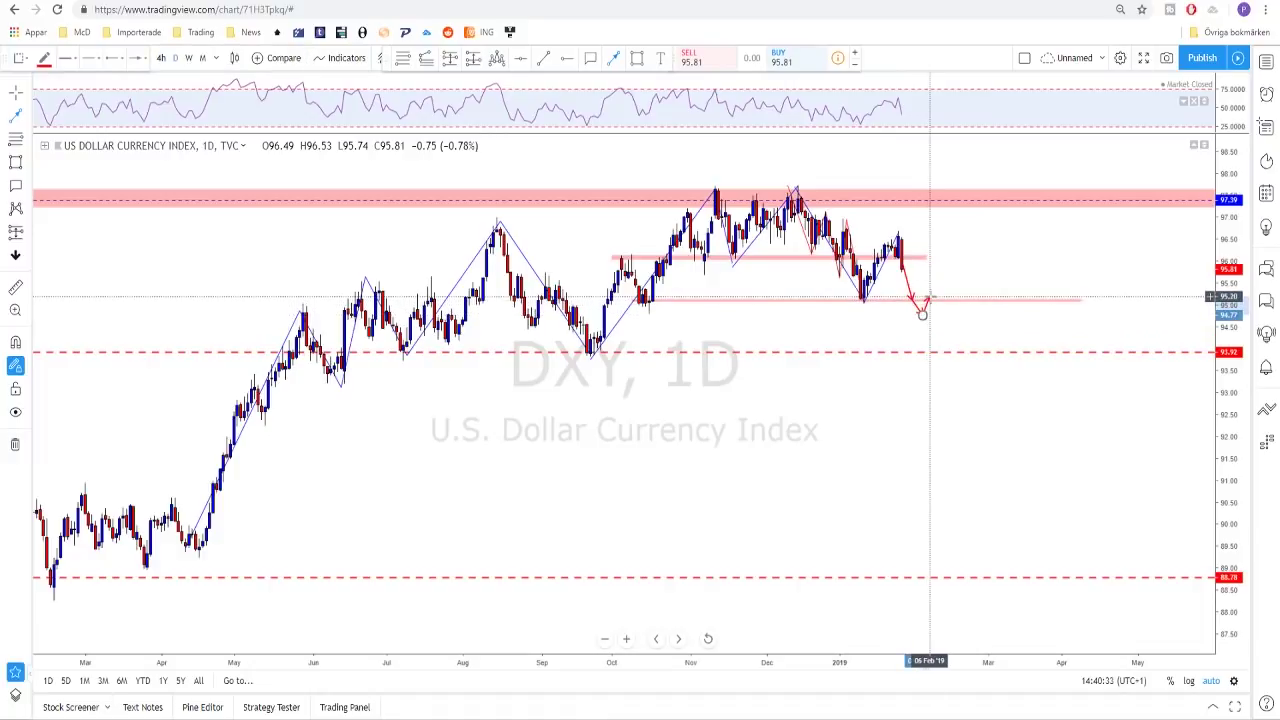
{"action": "left_click", "coordinate": [929, 296]}
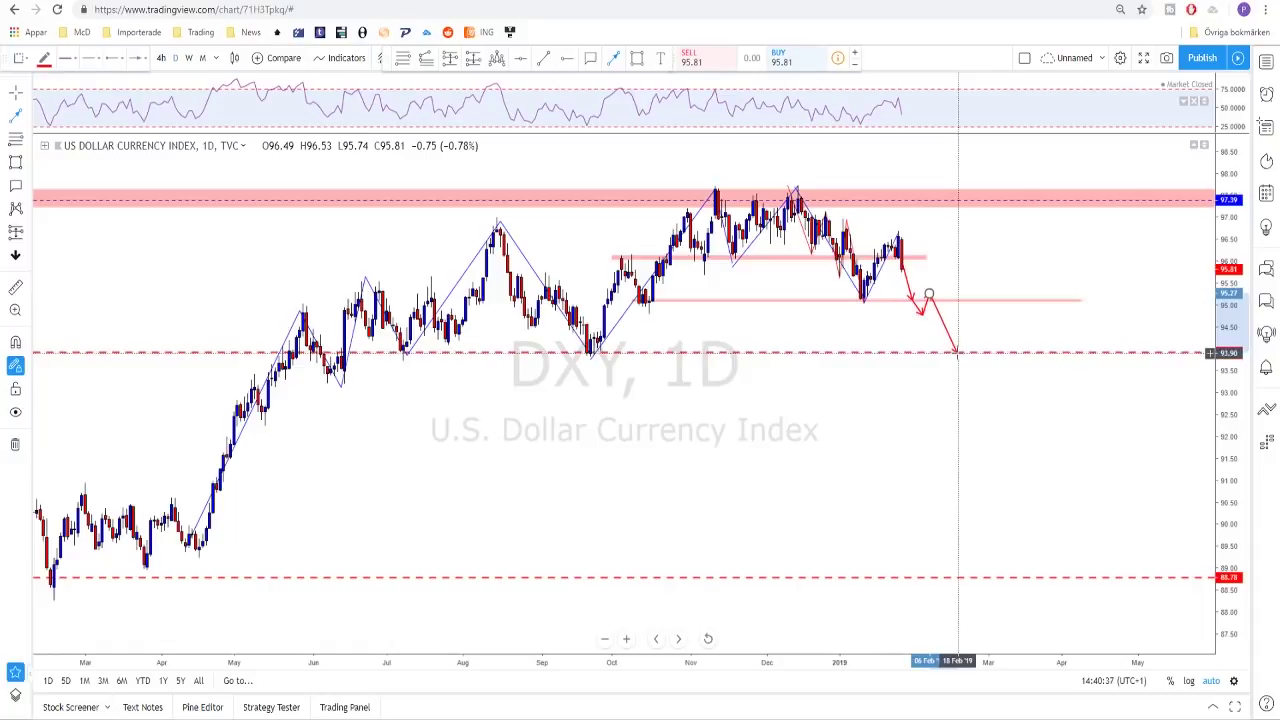
{"action": "double_click", "coordinate": [958, 352]}
Draw a thin rectangular zone along the dashed 93.92 level from 25 December 2014 to 26 April 2019
{"action": "scroll", "coordinate": [966, 346], "scroll_direction": "down", "scroll_amount": 5}
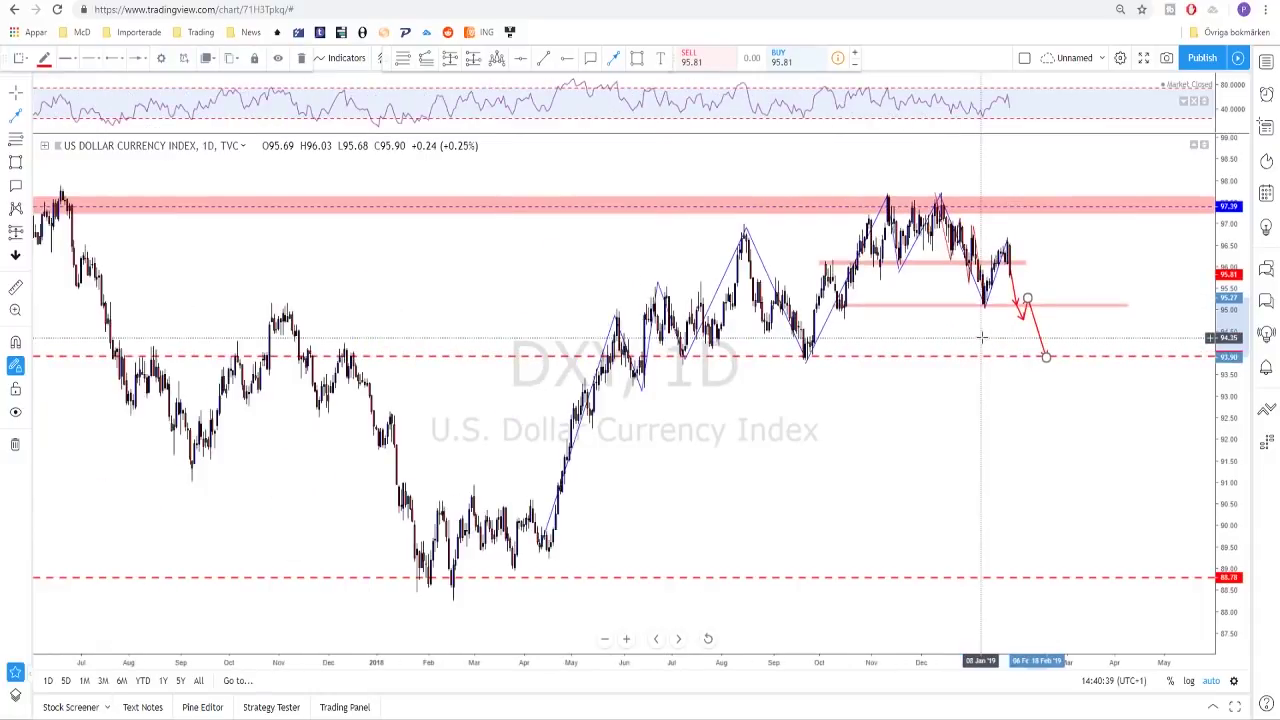
{"action": "scroll", "coordinate": [940, 348], "scroll_direction": "down", "scroll_amount": 4}
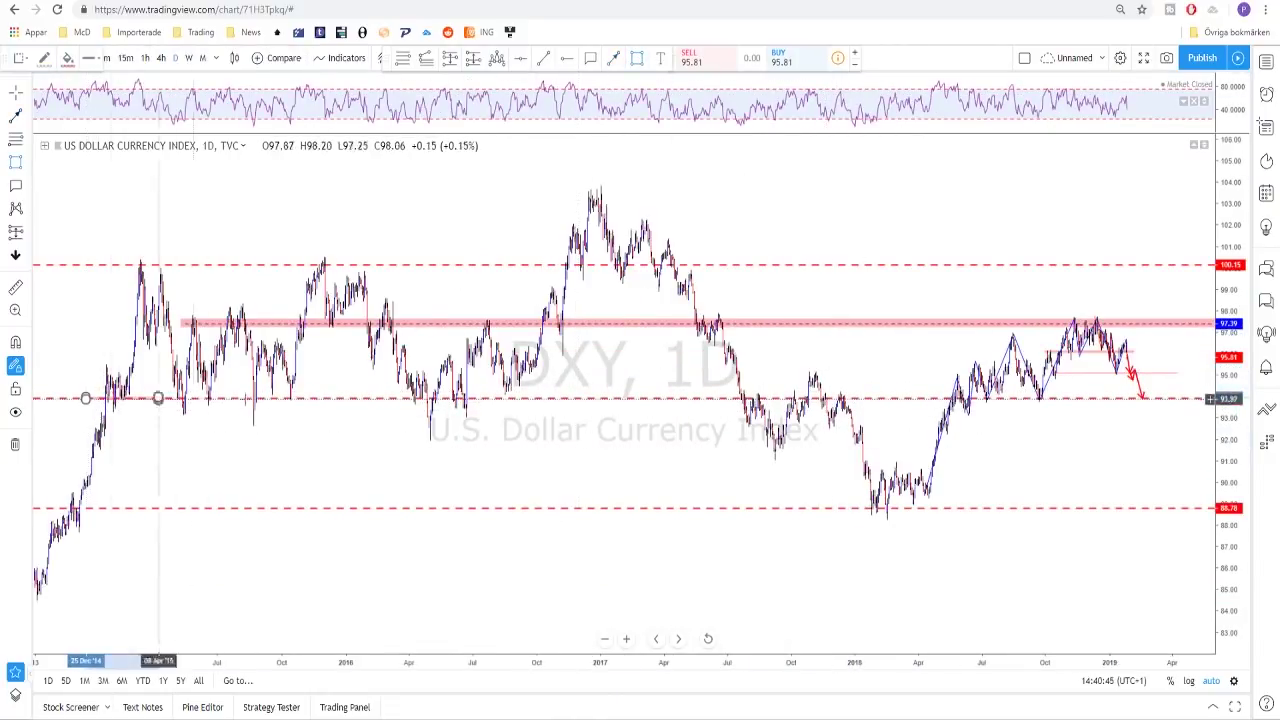
{"action": "mouse_move", "coordinate": [87, 398]}
{"action": "left_mouse_down"}
{"action": "mouse_move", "coordinate": [943, 426]}
{"action": "mouse_move", "coordinate": [1189, 398]}
{"action": "left_mouse_up"}
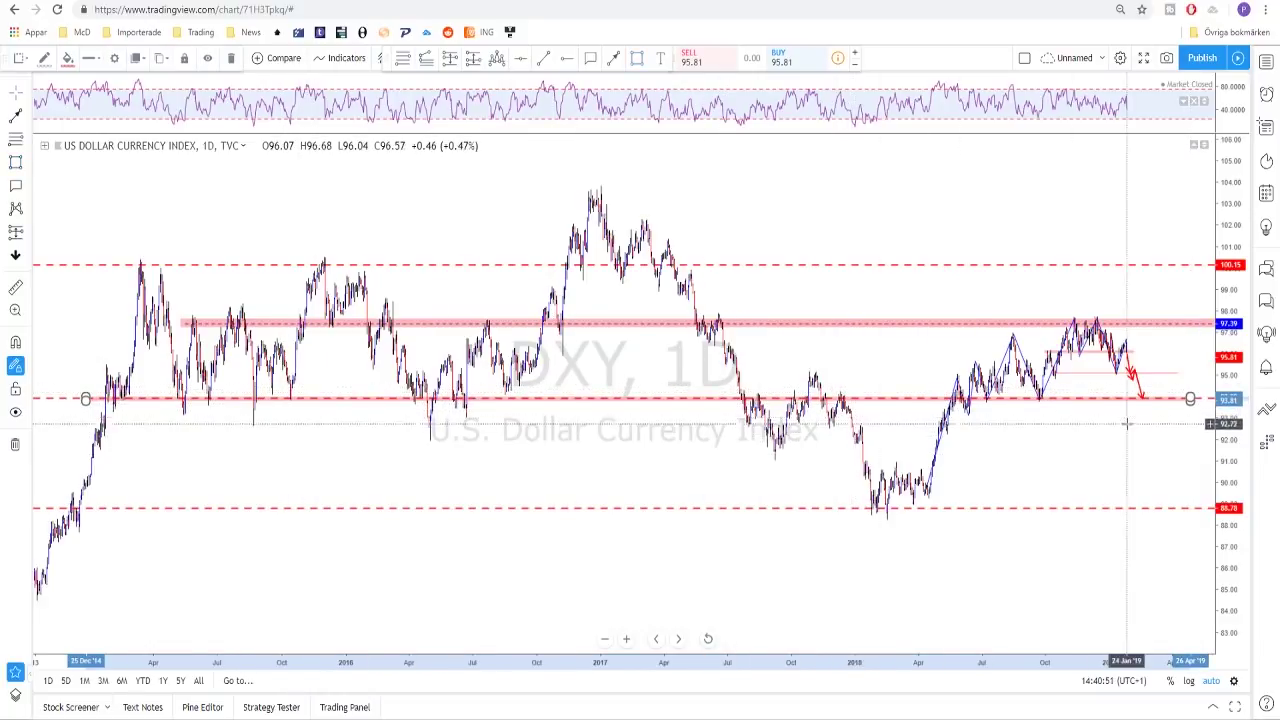
Switch the chart to the 4-hour timeframe and delete the red swing lines between December 2018 and January 2019
{"action": "scroll", "coordinate": [880, 440], "scroll_direction": "up", "scroll_amount": 5}
{"action": "scroll", "coordinate": [887, 424], "scroll_direction": "up", "scroll_amount": 1}
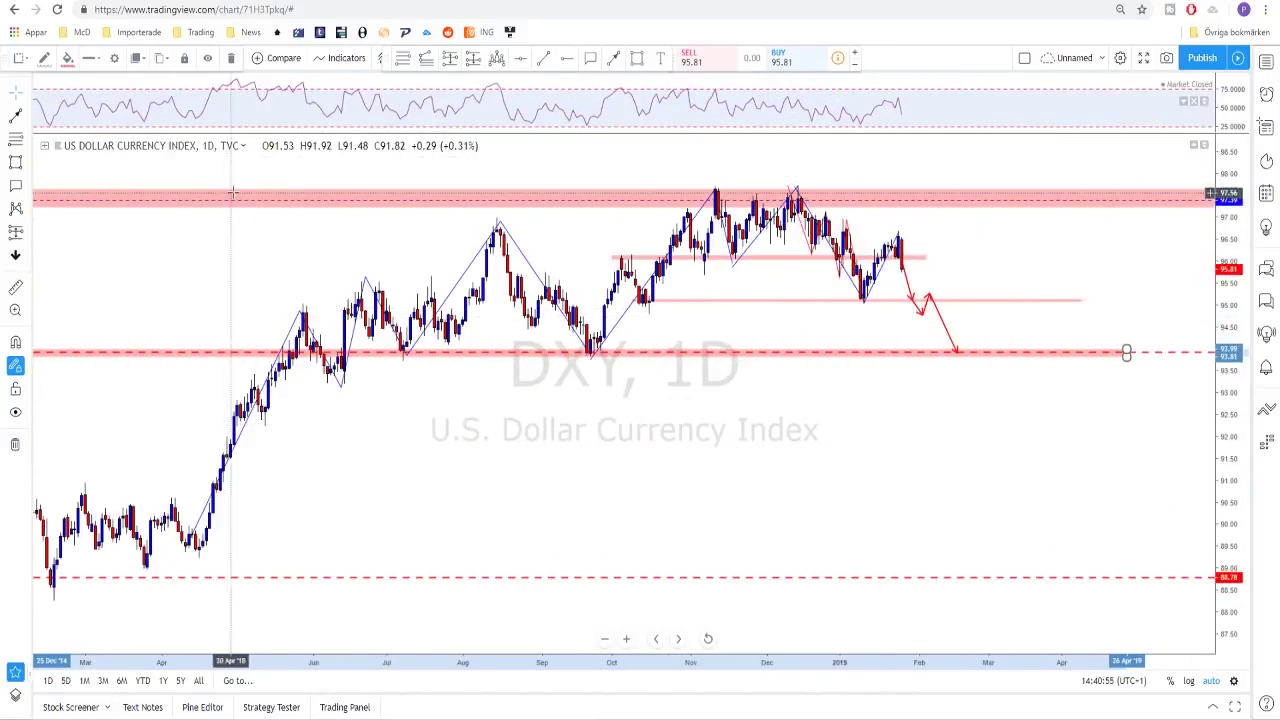
{"action": "left_click", "coordinate": [161, 57]}
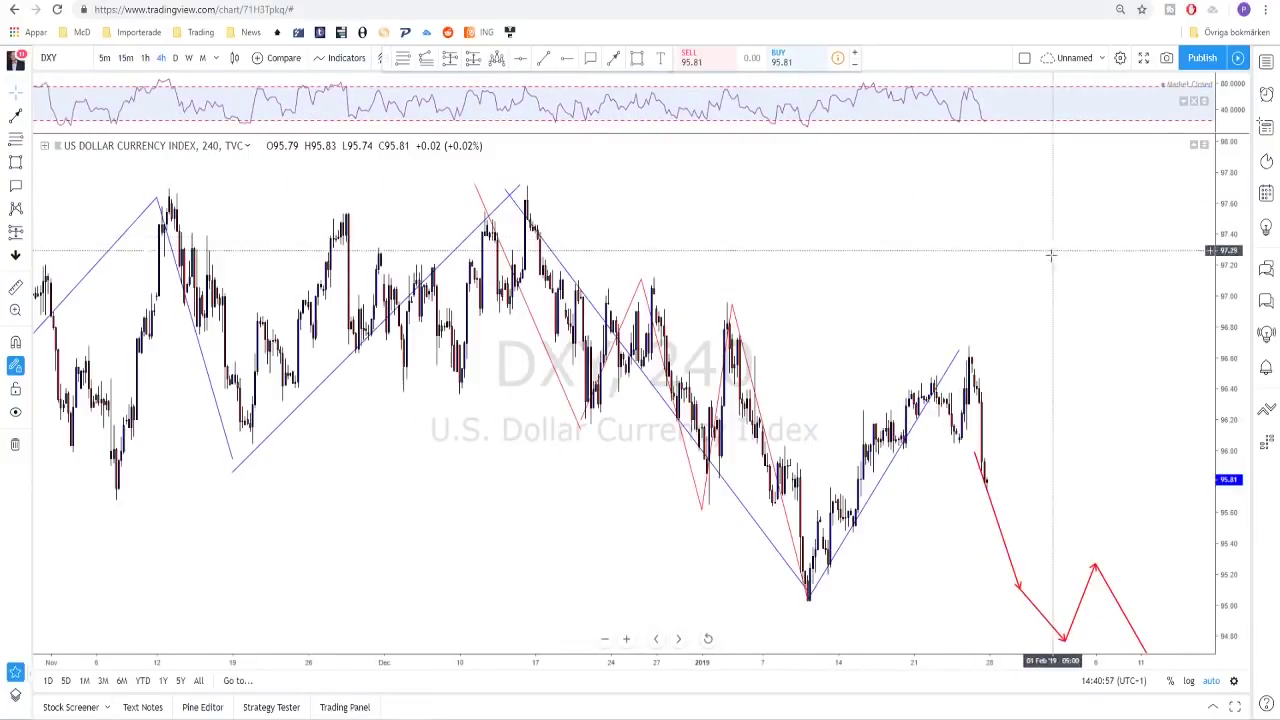
{"action": "scroll", "coordinate": [1006, 300], "scroll_direction": "down", "scroll_amount": 4}
{"action": "scroll", "coordinate": [1014, 305], "scroll_direction": "down", "scroll_amount": 1}
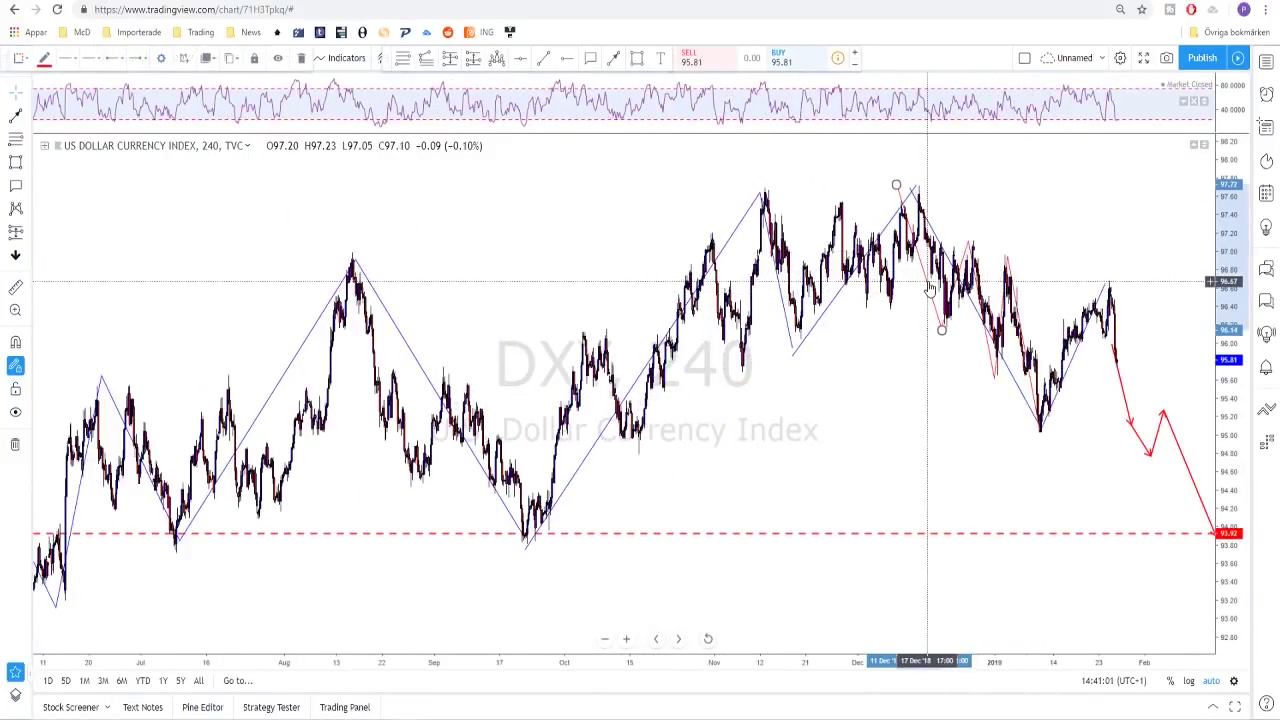
{"action": "left_click", "coordinate": [951, 294]}
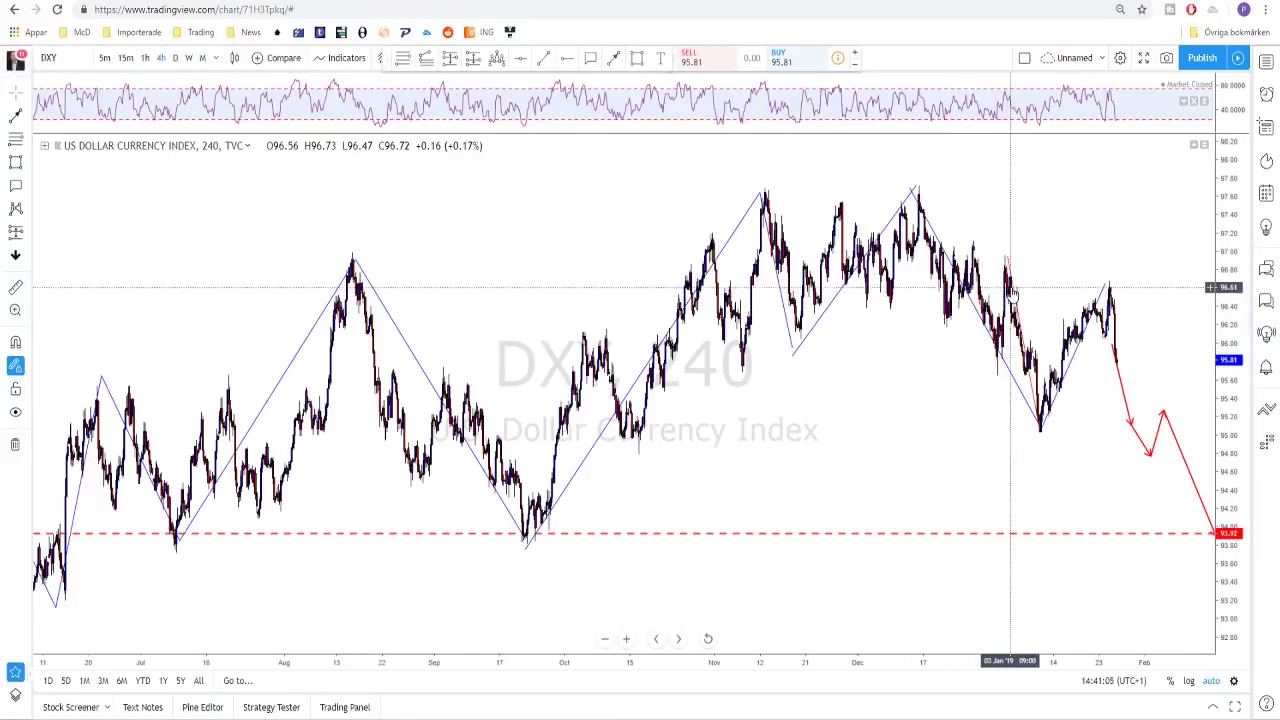
Draw a rectangular zone at about 96.1 from 3 October 2018 to 8 February 2019
{"action": "scroll", "coordinate": [1014, 290], "scroll_direction": "down", "scroll_amount": 1}
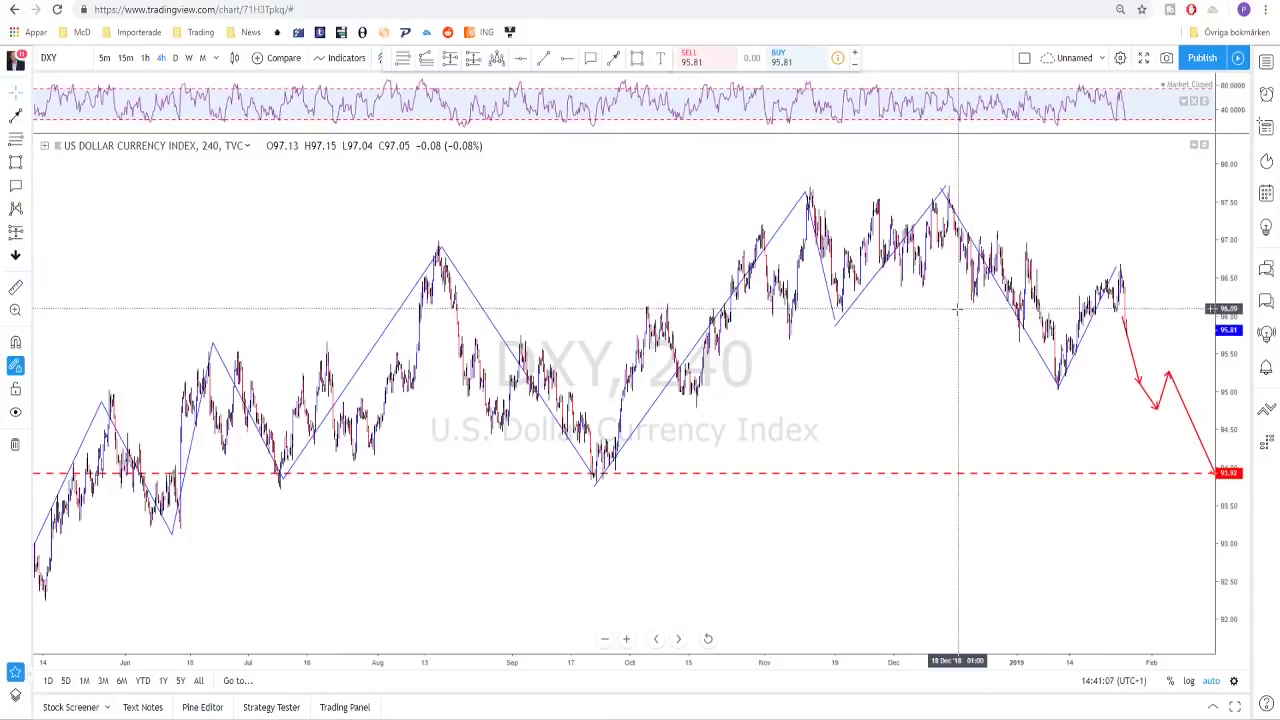
{"action": "scroll", "coordinate": [929, 340], "scroll_direction": "up", "scroll_amount": 1}
{"action": "scroll", "coordinate": [771, 363], "scroll_direction": "down", "scroll_amount": 2}
{"action": "scroll", "coordinate": [768, 356], "scroll_direction": "up", "scroll_amount": 1}
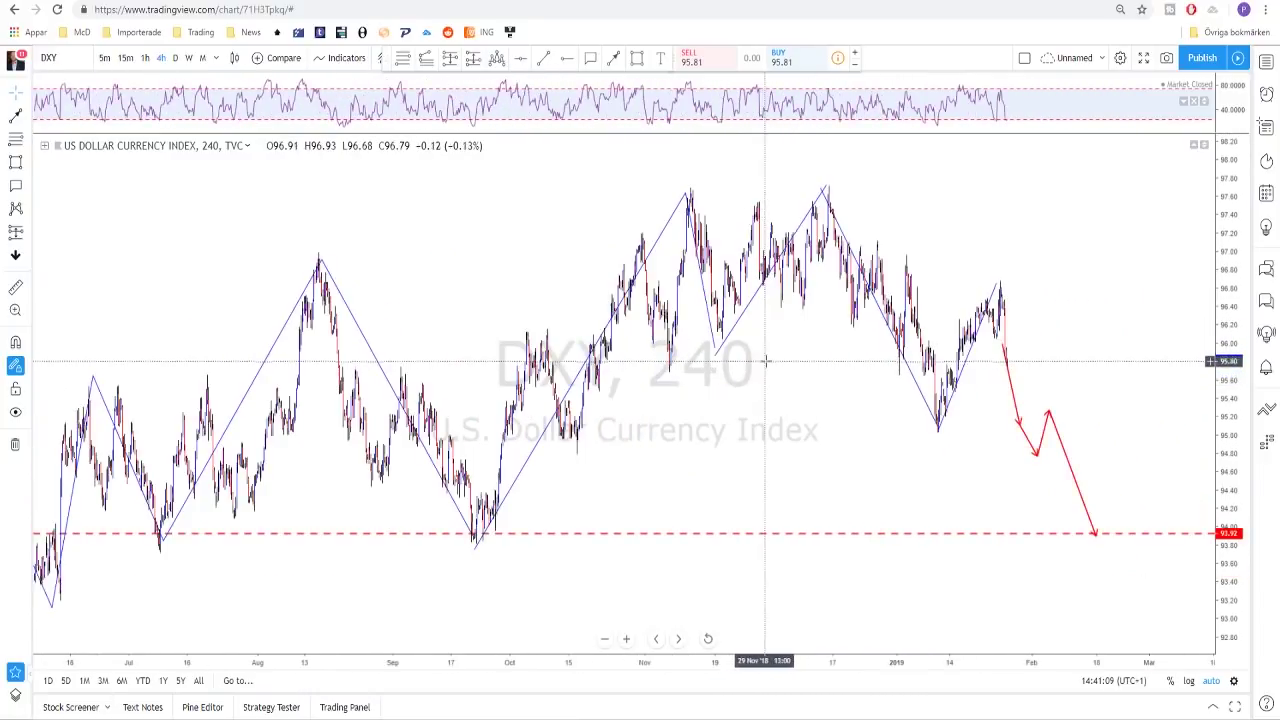
{"action": "scroll", "coordinate": [768, 356], "scroll_direction": "up", "scroll_amount": 3}
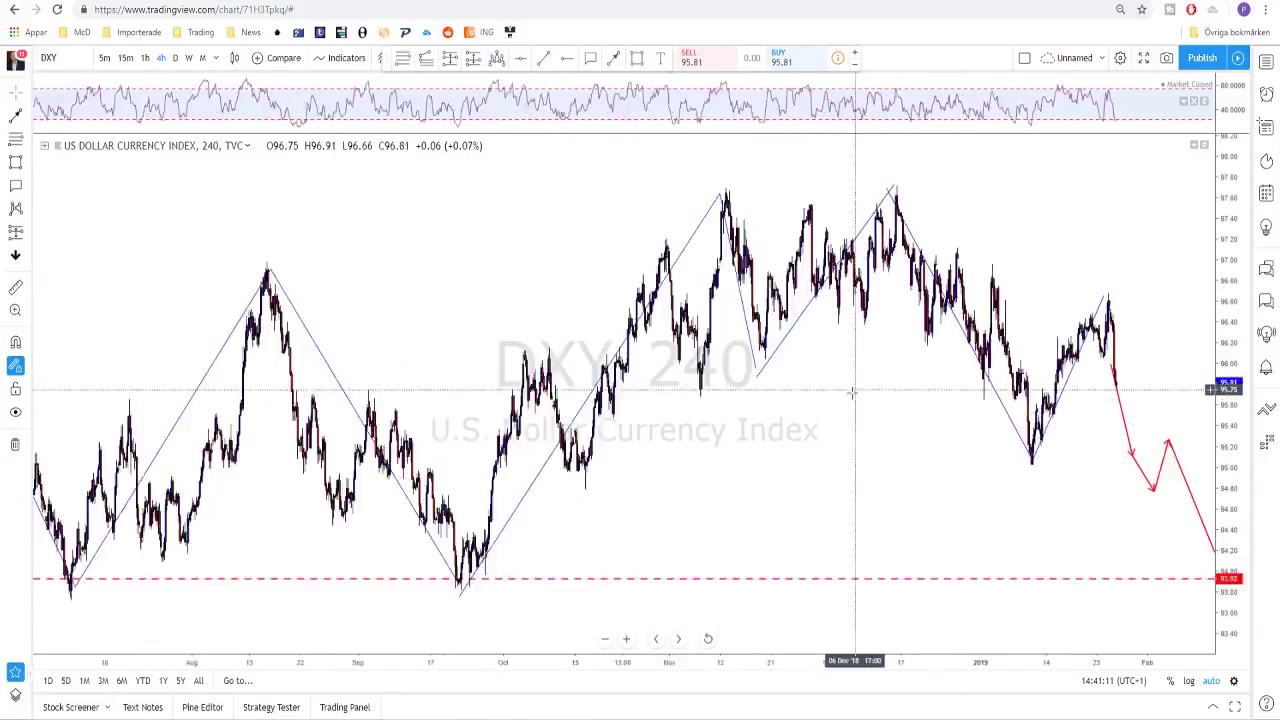
{"action": "left_click", "coordinate": [637, 57]}
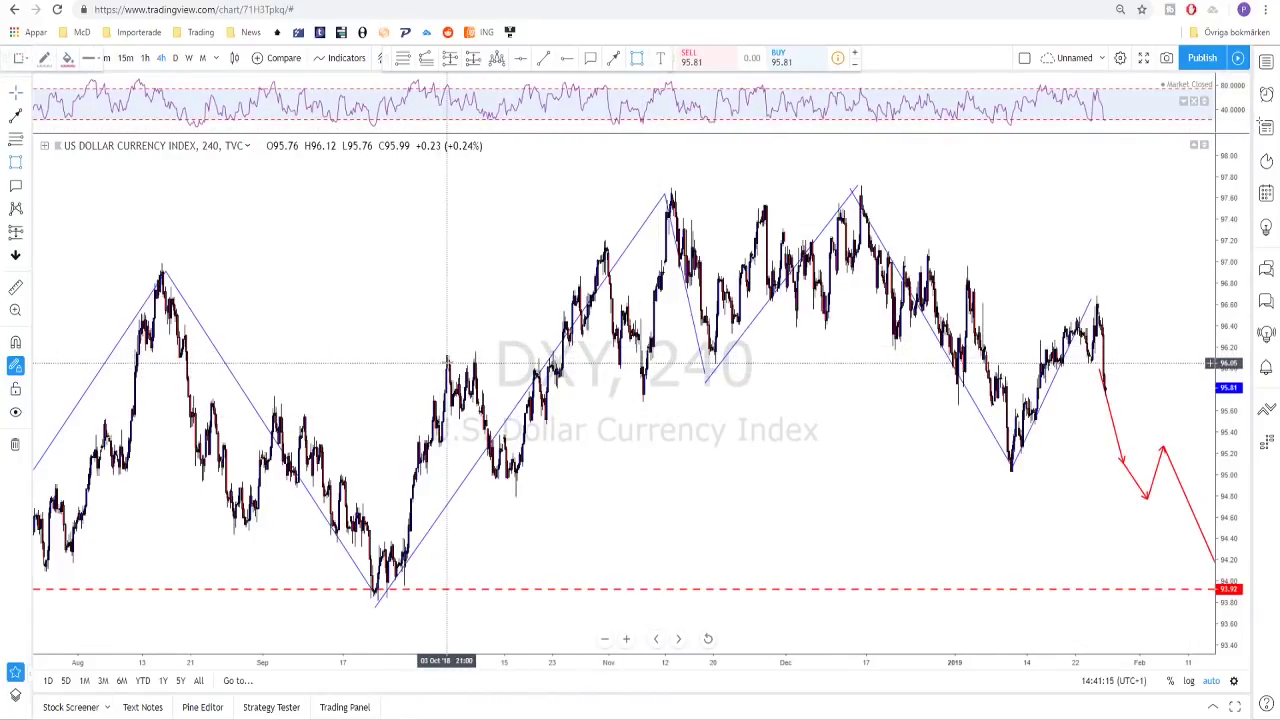
{"action": "mouse_move", "coordinate": [447, 362]}
{"action": "left_mouse_down"}
{"action": "mouse_move", "coordinate": [1103, 340]}
{"action": "mouse_move", "coordinate": [1185, 355]}
{"action": "left_mouse_up"}
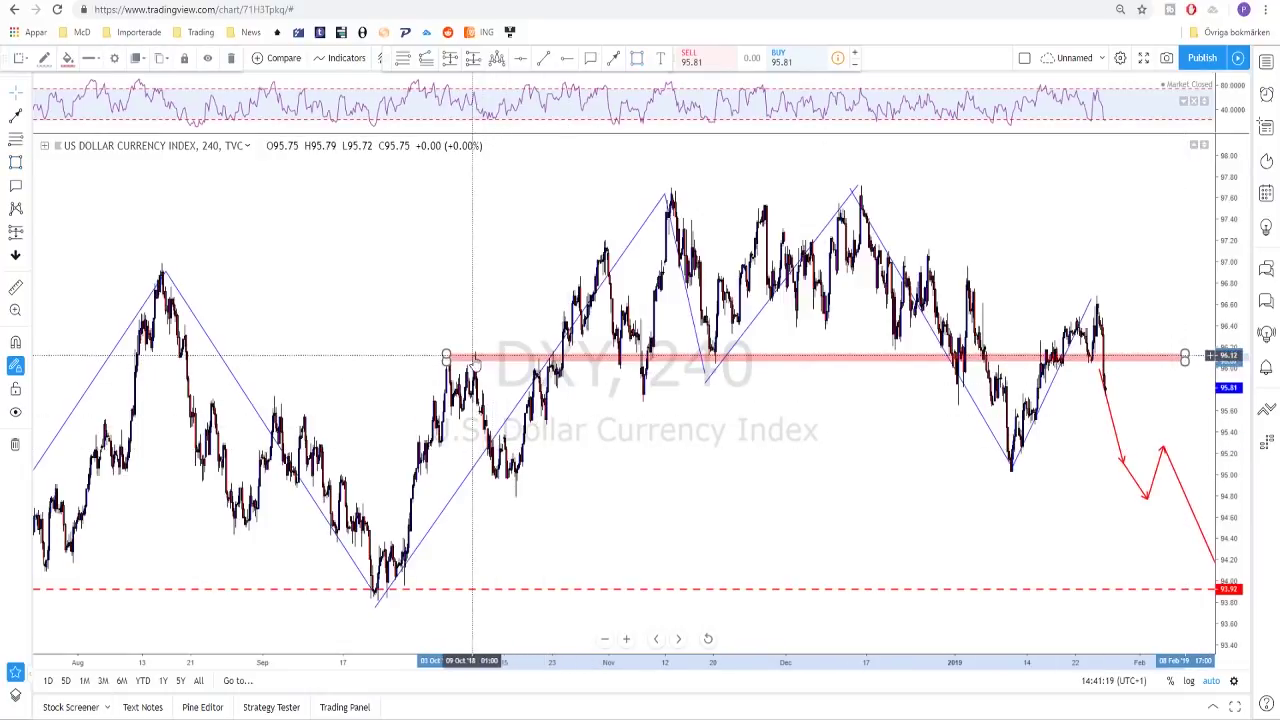
Delete the four red arrows of the projected path from the 4-hour chart
{"action": "scroll", "coordinate": [1040, 395], "scroll_direction": "up", "scroll_amount": 3}
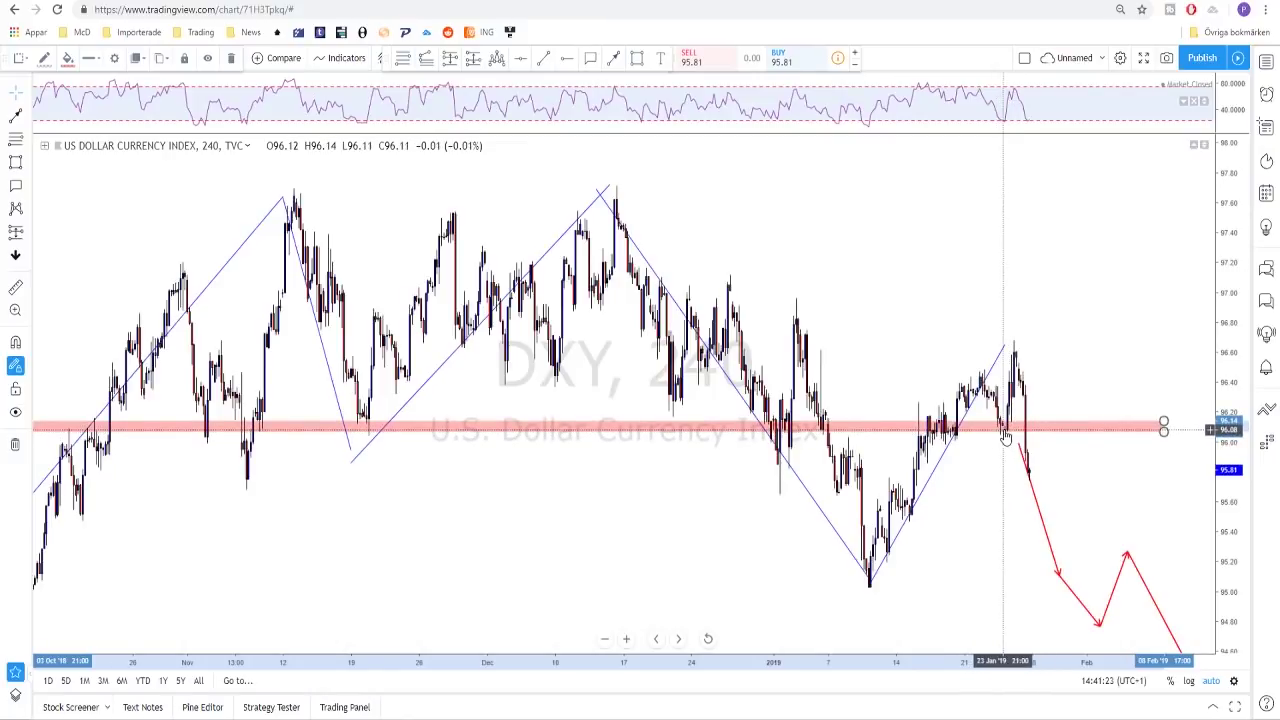
{"action": "scroll", "coordinate": [940, 480], "scroll_direction": "up", "scroll_amount": 1}
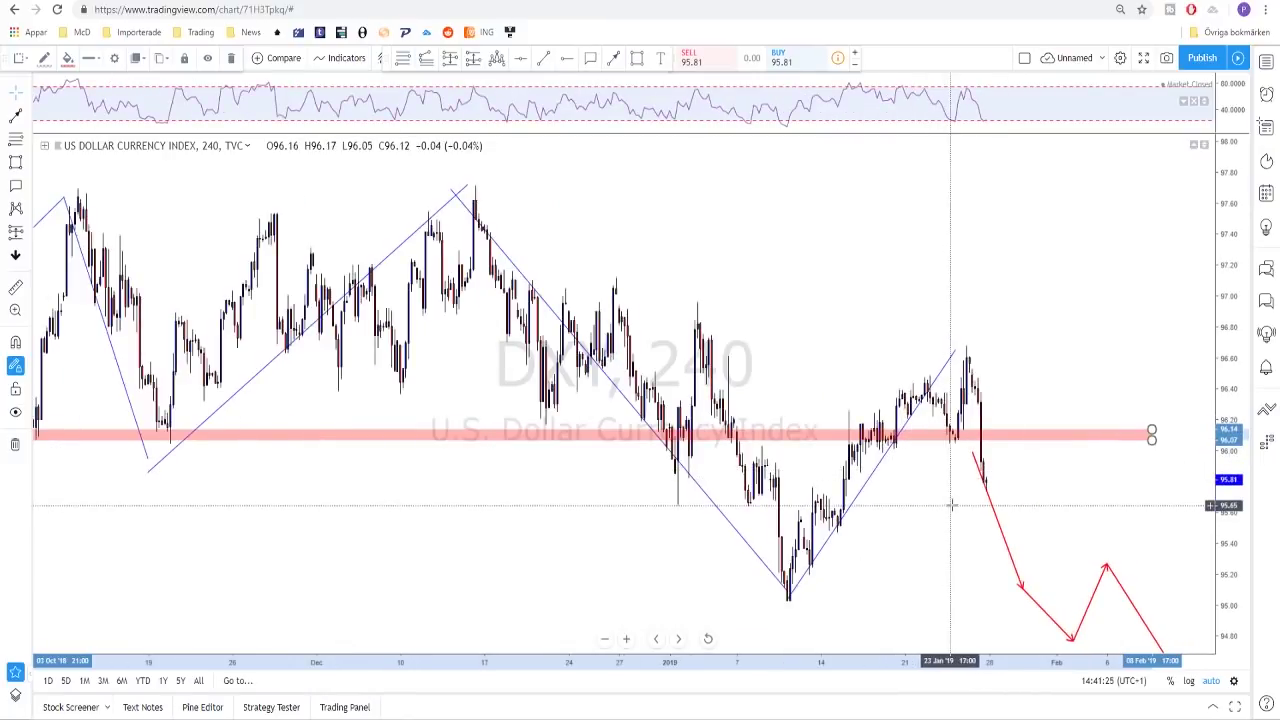
{"action": "left_click", "coordinate": [1020, 585]}
{"action": "key", "text": "Delete"}
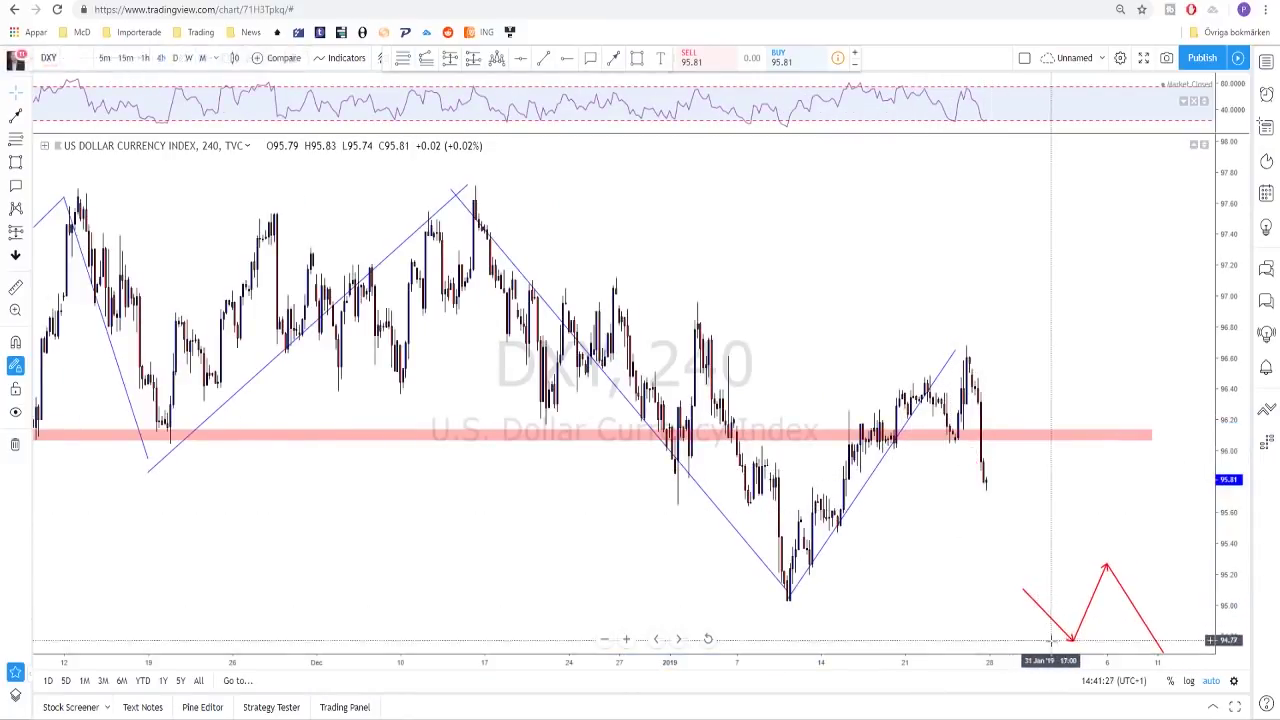
{"action": "left_click", "coordinate": [1052, 622]}
{"action": "key", "text": "Delete"}
{"action": "left_click", "coordinate": [1082, 618]}
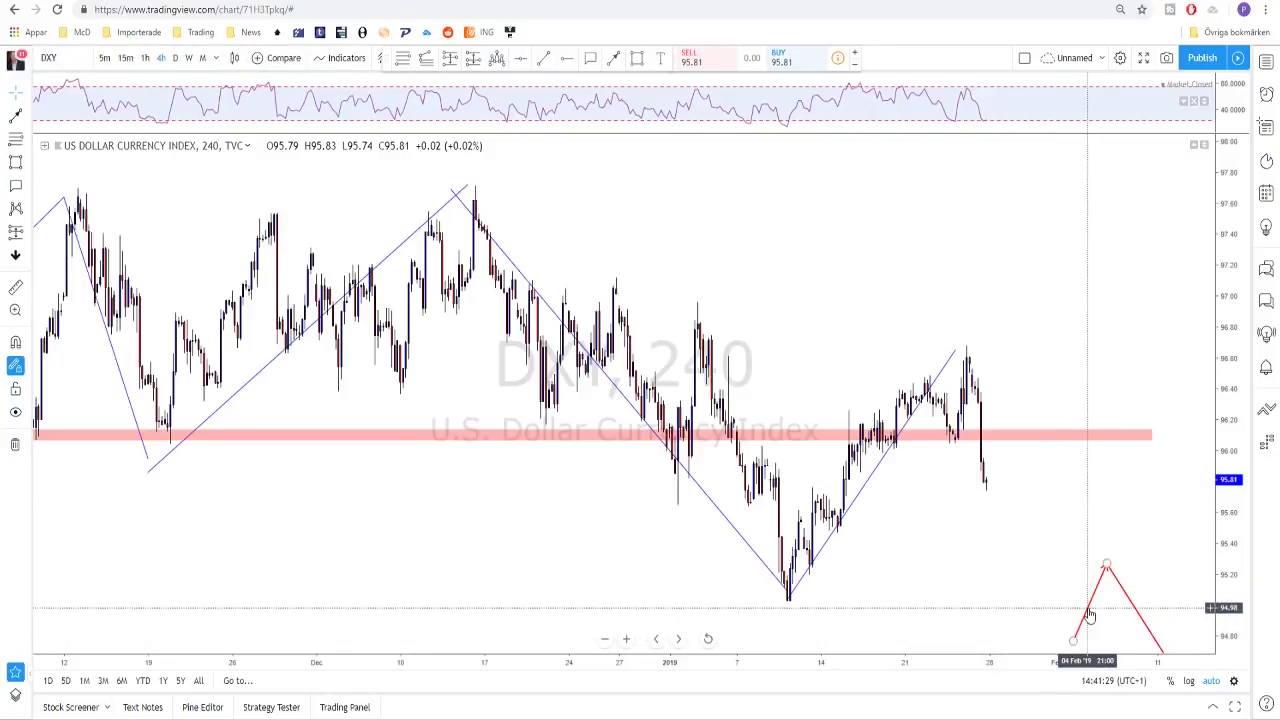
{"action": "key", "text": "Delete"}
{"action": "left_click", "coordinate": [1121, 592]}
{"action": "key", "text": "Delete"}
Move the upper end of the last blue swing line to 96.75 on 25 January 2019
{"action": "scroll", "coordinate": [1030, 515], "scroll_direction": "down", "scroll_amount": 2}
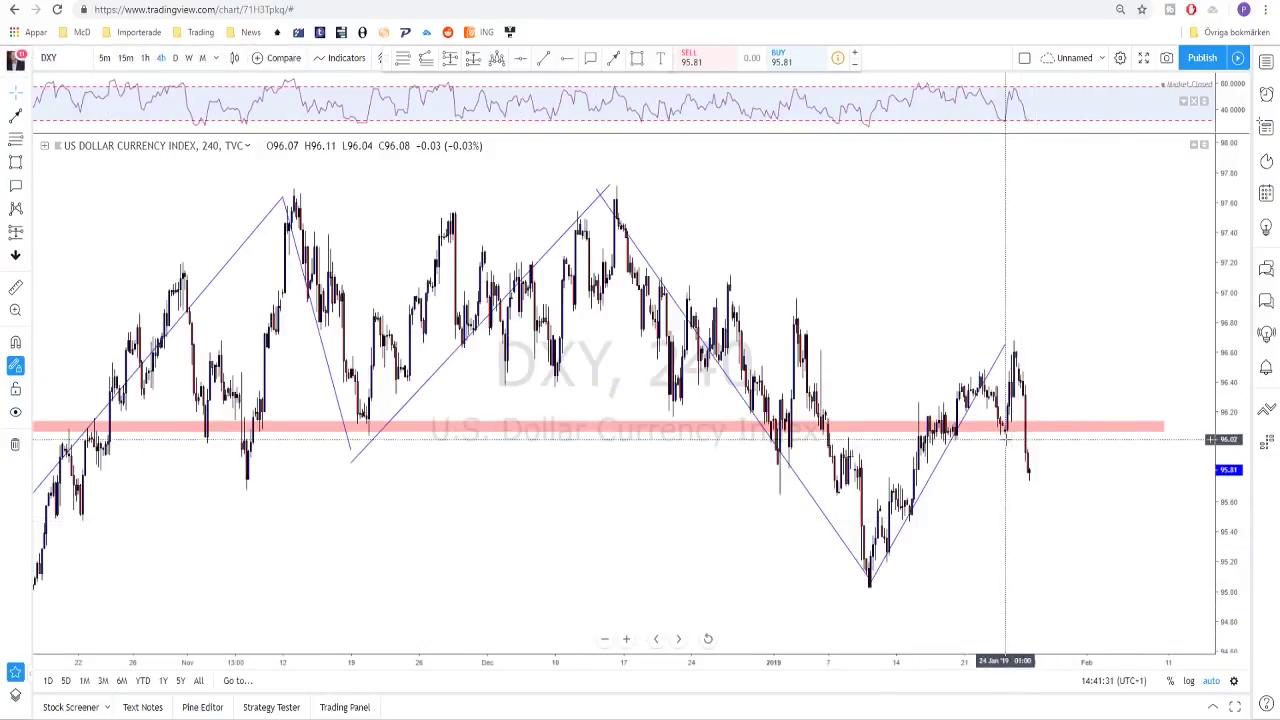
{"action": "scroll", "coordinate": [1015, 485], "scroll_direction": "down", "scroll_amount": 1}
{"action": "left_click_drag", "start_coordinate": [1012, 482], "coordinate": [841, 460]}
{"action": "left_click", "coordinate": [745, 598]}
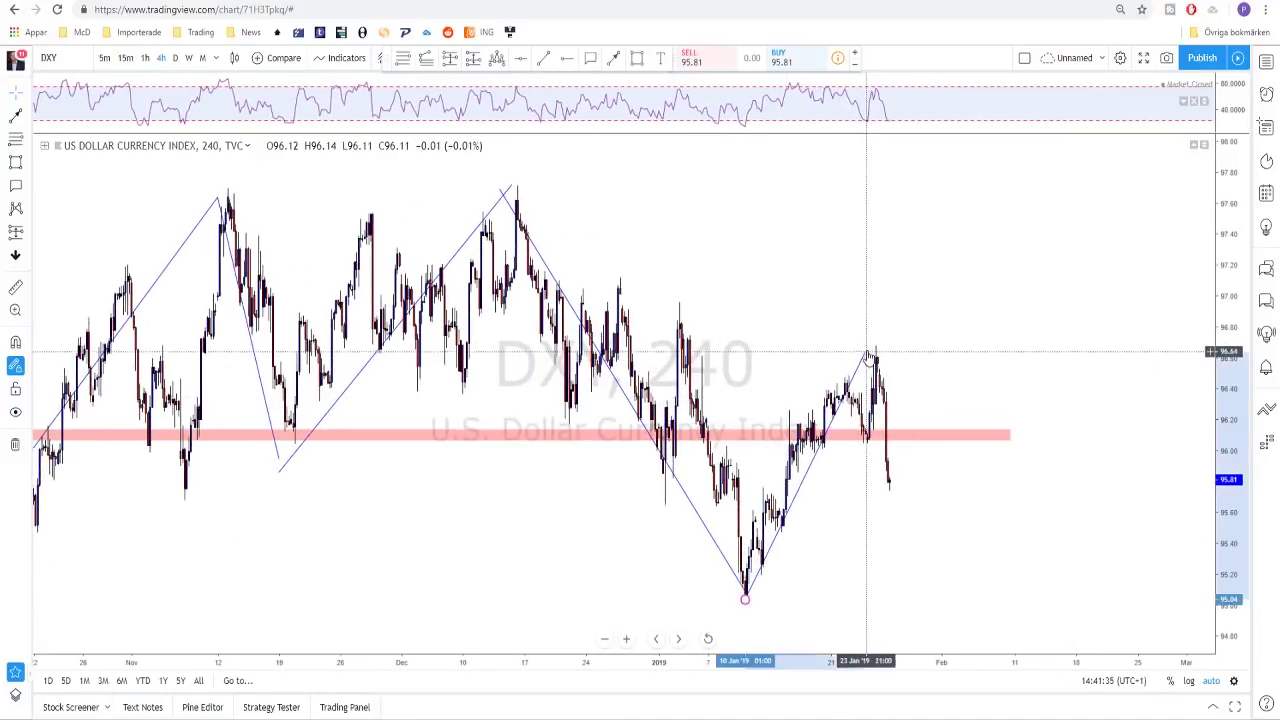
{"action": "left_click", "coordinate": [886, 343]}
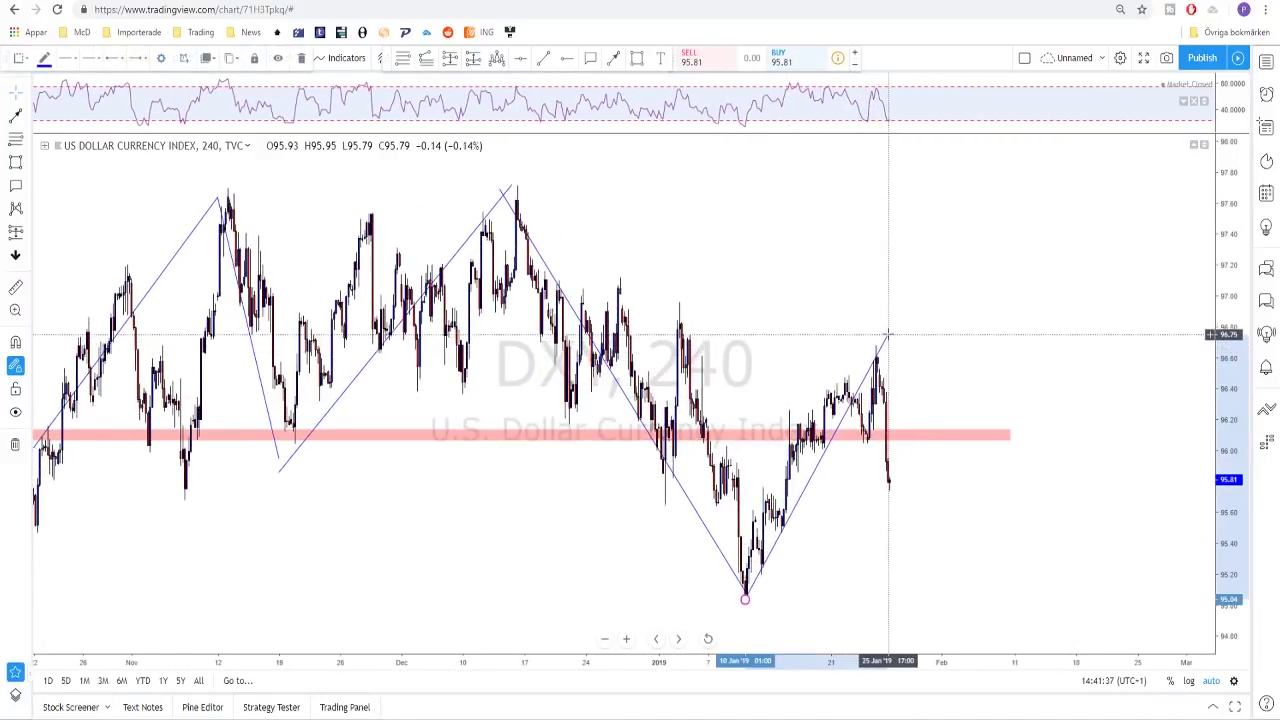
Draw a Fibonacci retracement over the latest drop from 96.68 on 24 January down to the low at 95.74
{"action": "scroll", "coordinate": [886, 343], "scroll_direction": "up", "scroll_amount": 5}
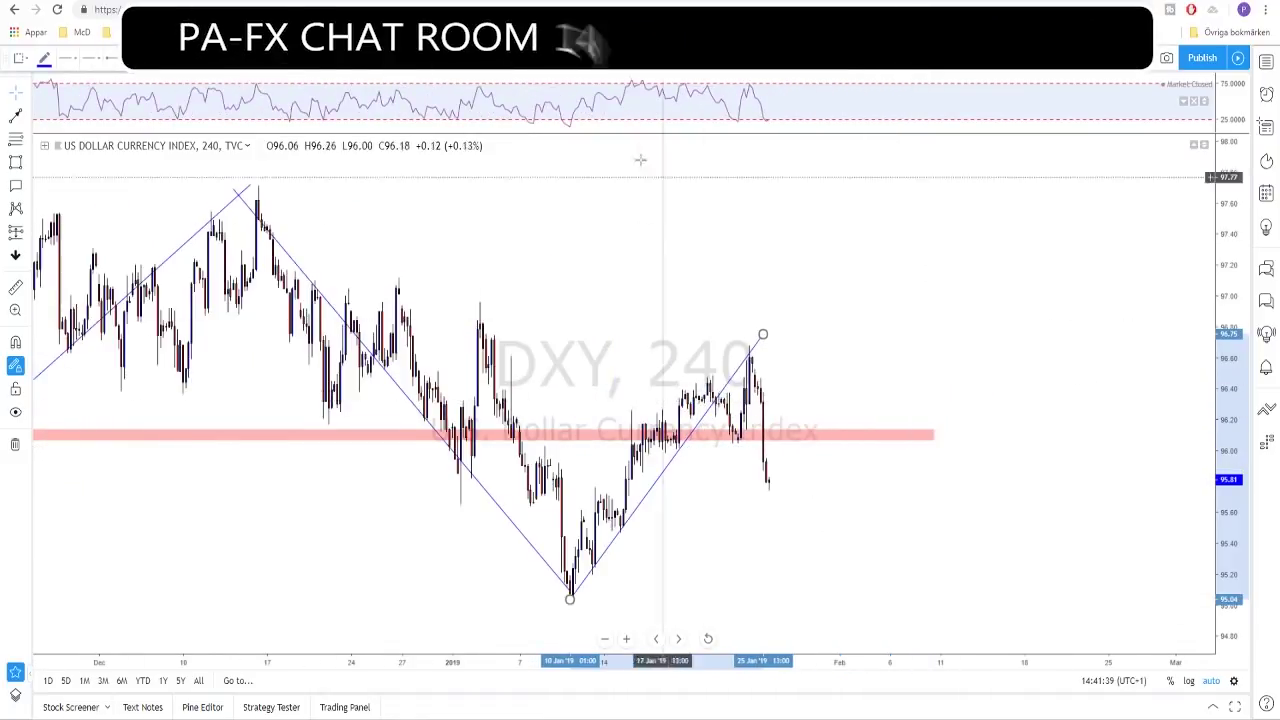
{"action": "left_click", "coordinate": [648, 314]}
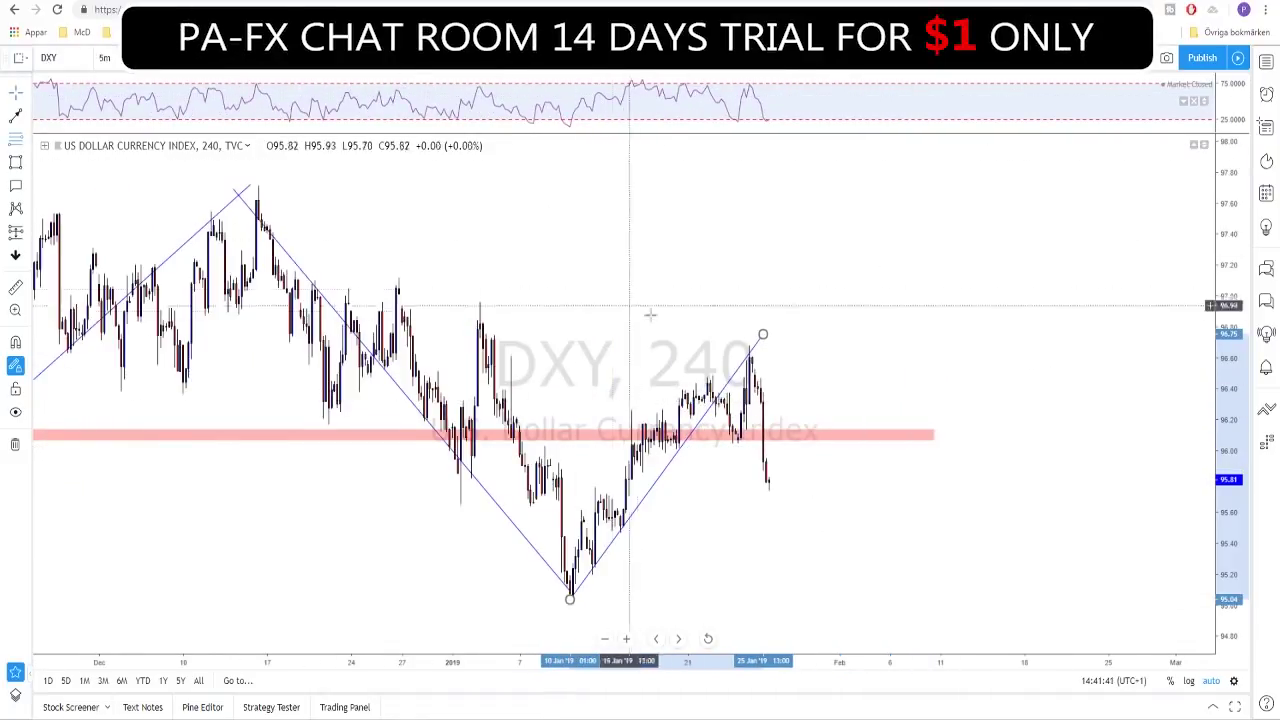
{"action": "left_click", "coordinate": [744, 346]}
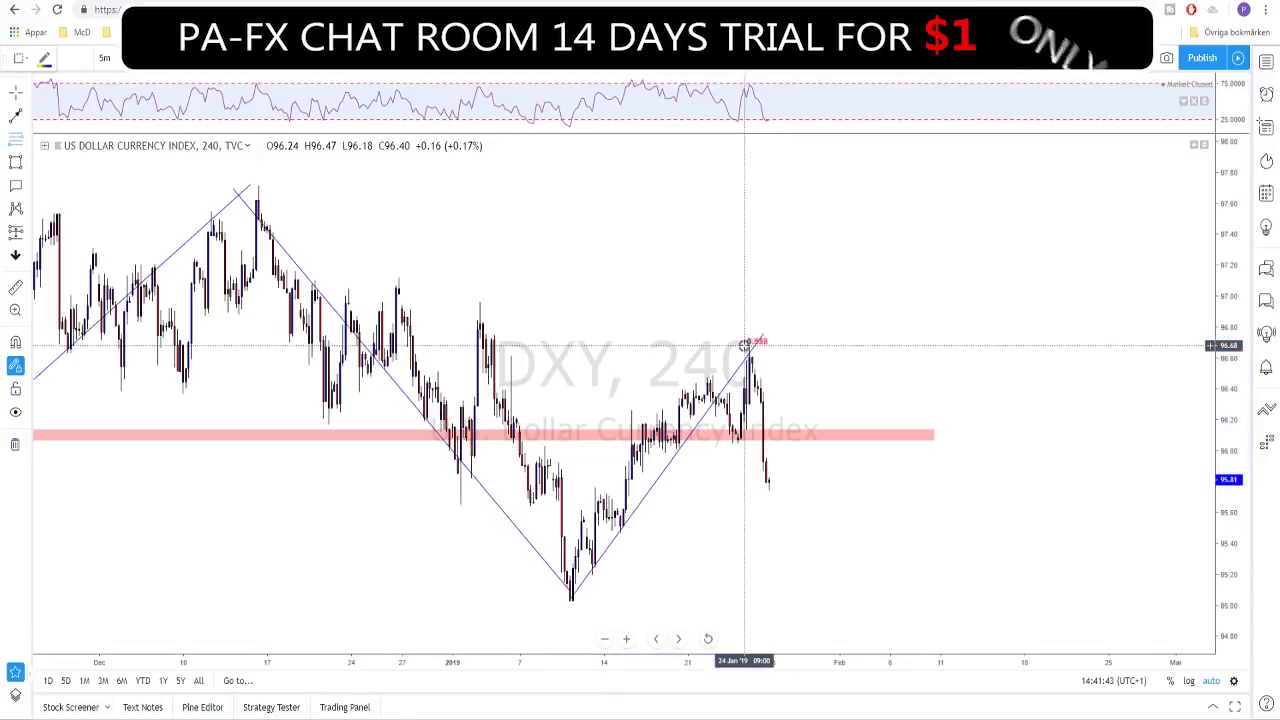
{"action": "left_click", "coordinate": [792, 487]}
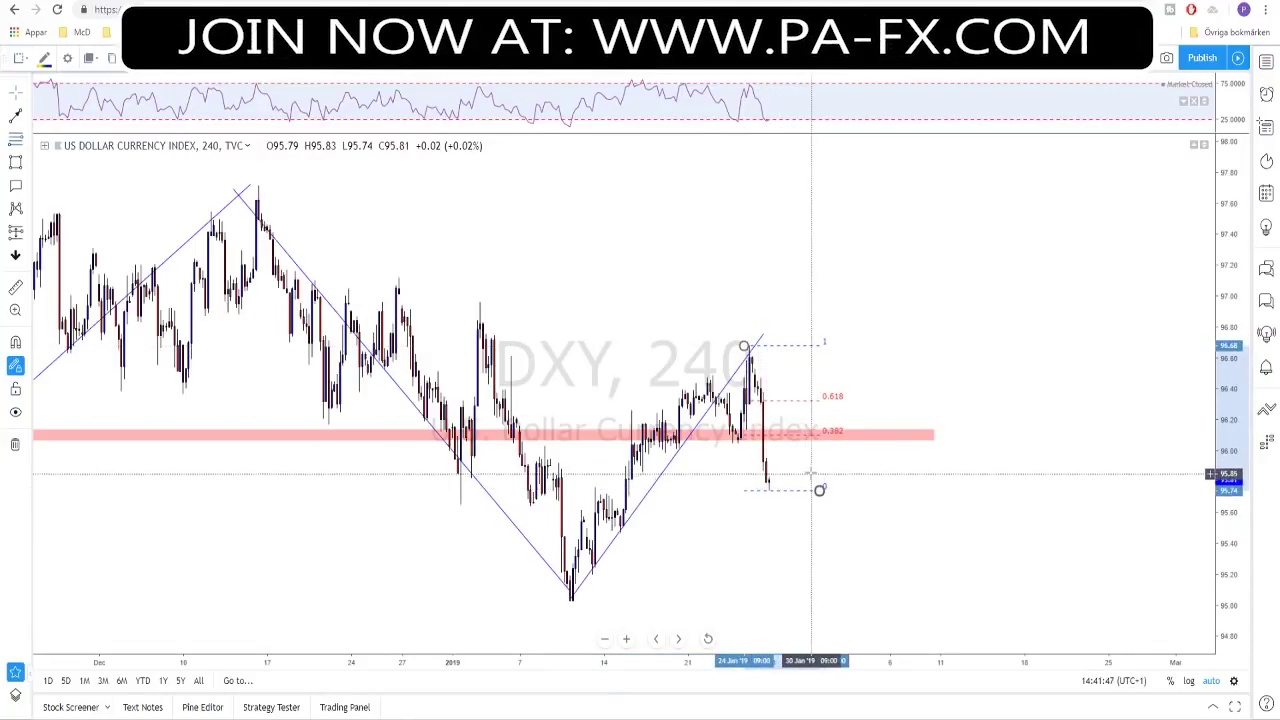
{"action": "left_click", "coordinate": [820, 489]}
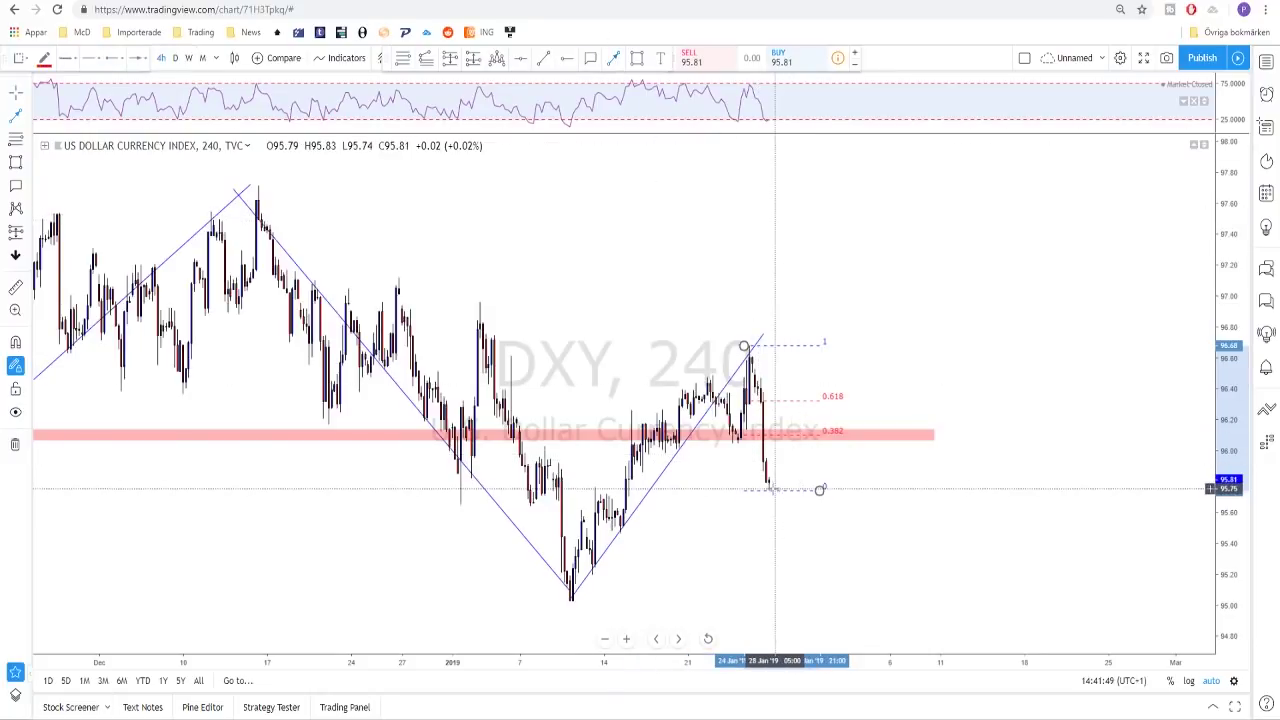
Draw red arrows from the low at about 95.75 up to 96.11 on 29 January and down to about 95.08 on 1 February
{"action": "left_click", "coordinate": [768, 489]}
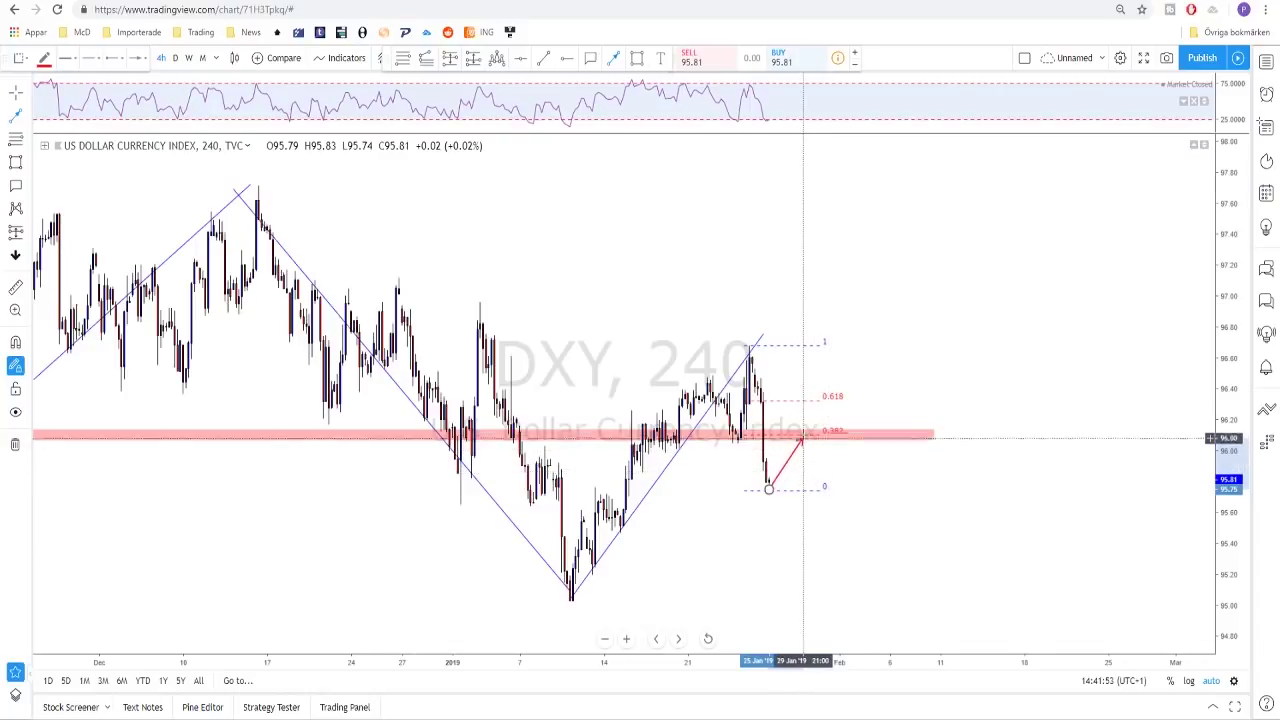
{"action": "left_click", "coordinate": [799, 434]}
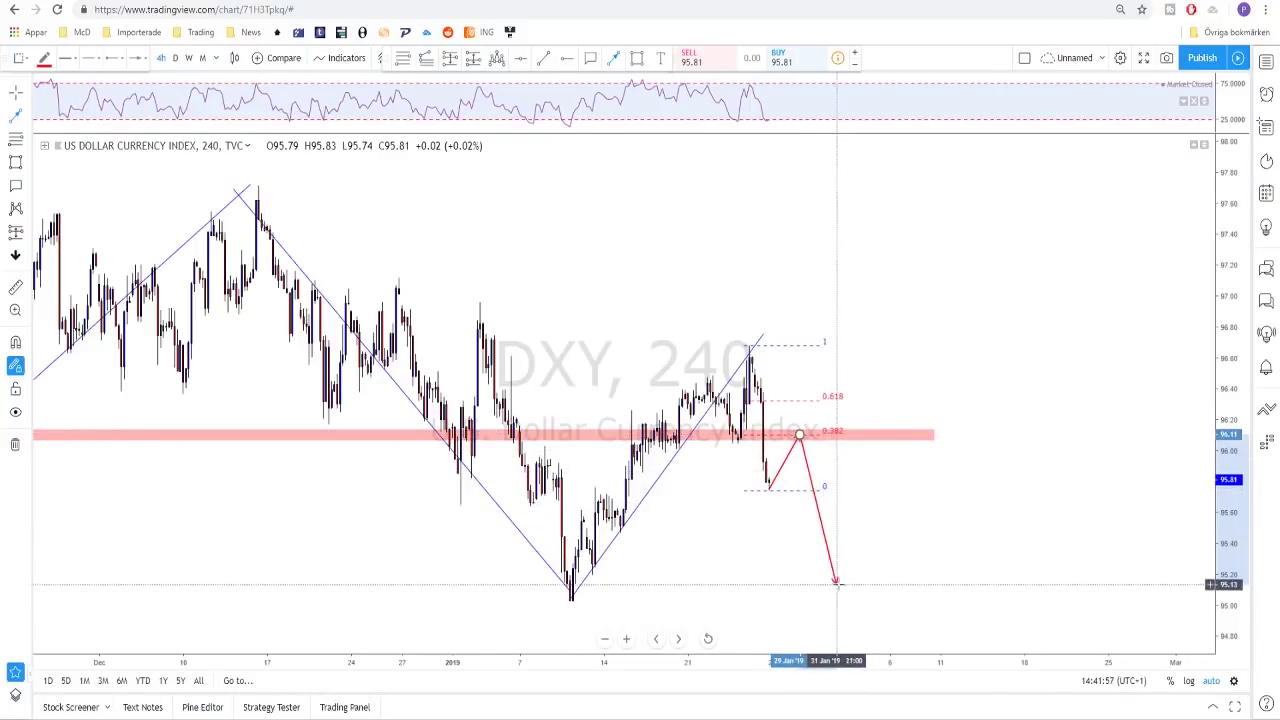
{"action": "left_click", "coordinate": [850, 590]}
Draw a rectangular zone at about 95.0 from 28 September 2018 to 22 February 2019
{"action": "scroll", "coordinate": [916, 453], "scroll_direction": "down", "scroll_amount": 3}
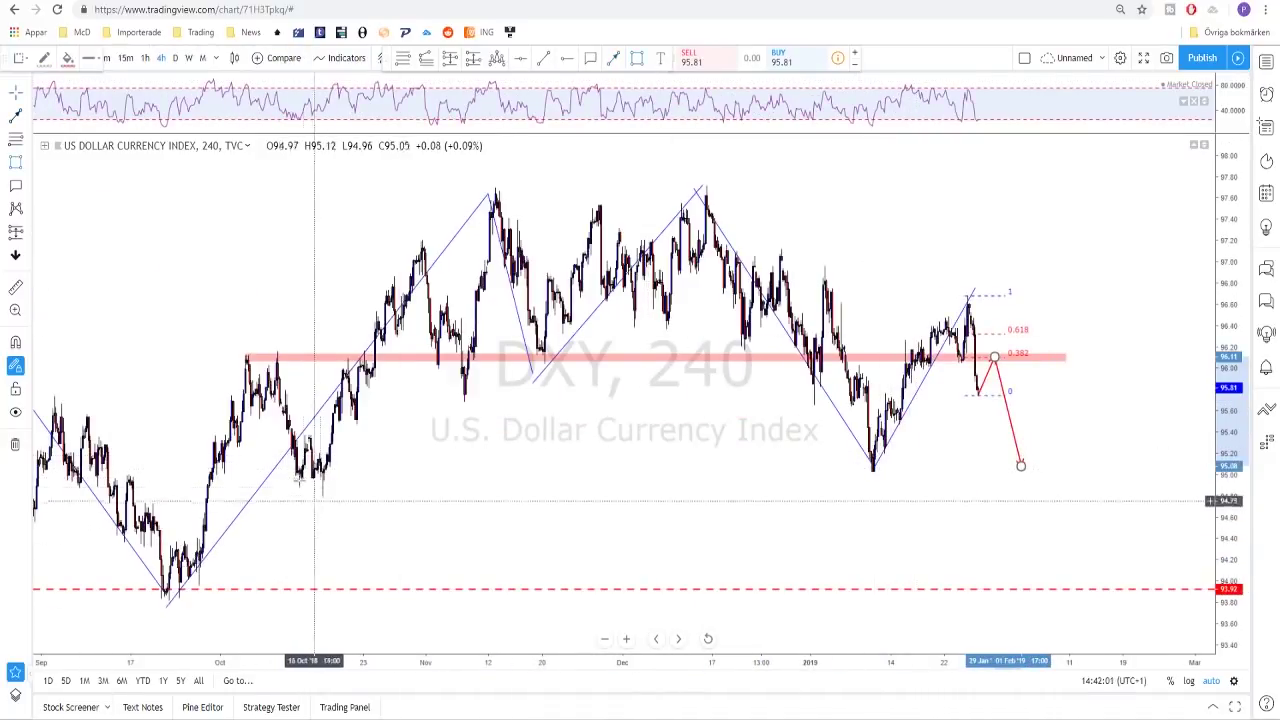
{"action": "left_click", "coordinate": [215, 471]}
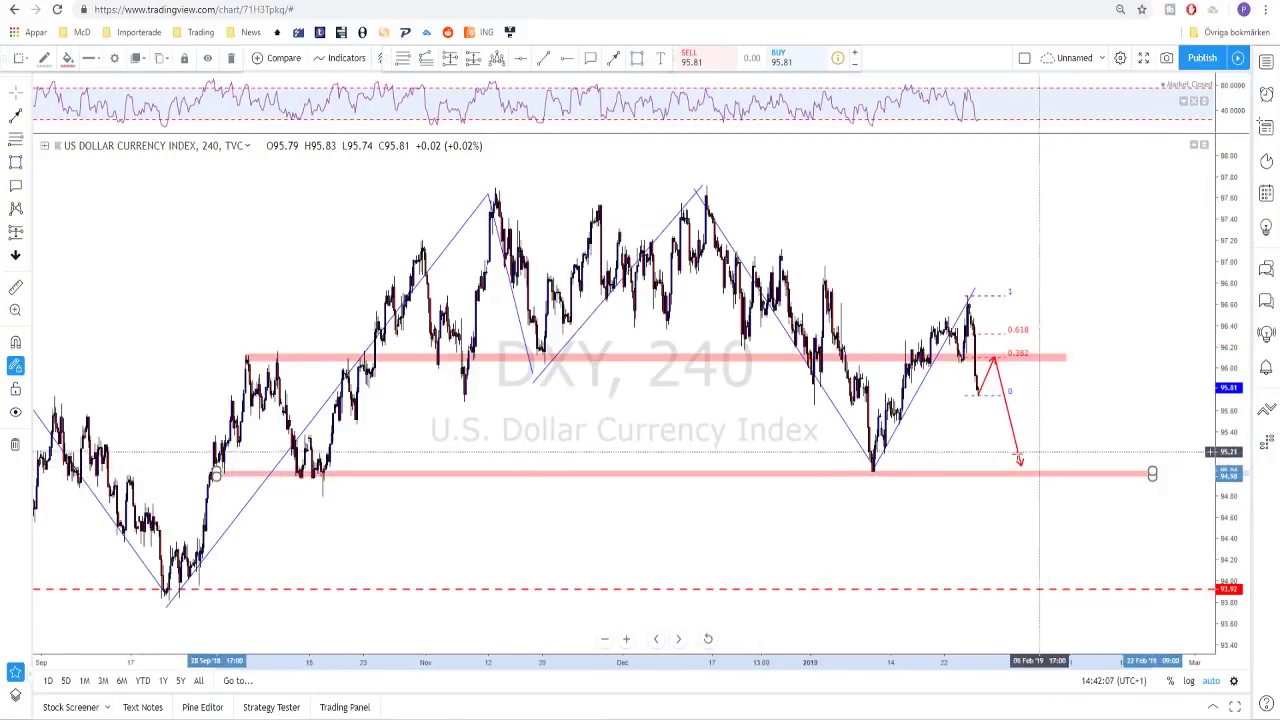
Lower the falling arrow's tip onto the 95.0 zone and add a rebound arrow from 95.02 up to about 95.46 on 6 February
{"action": "left_click", "coordinate": [1021, 468]}
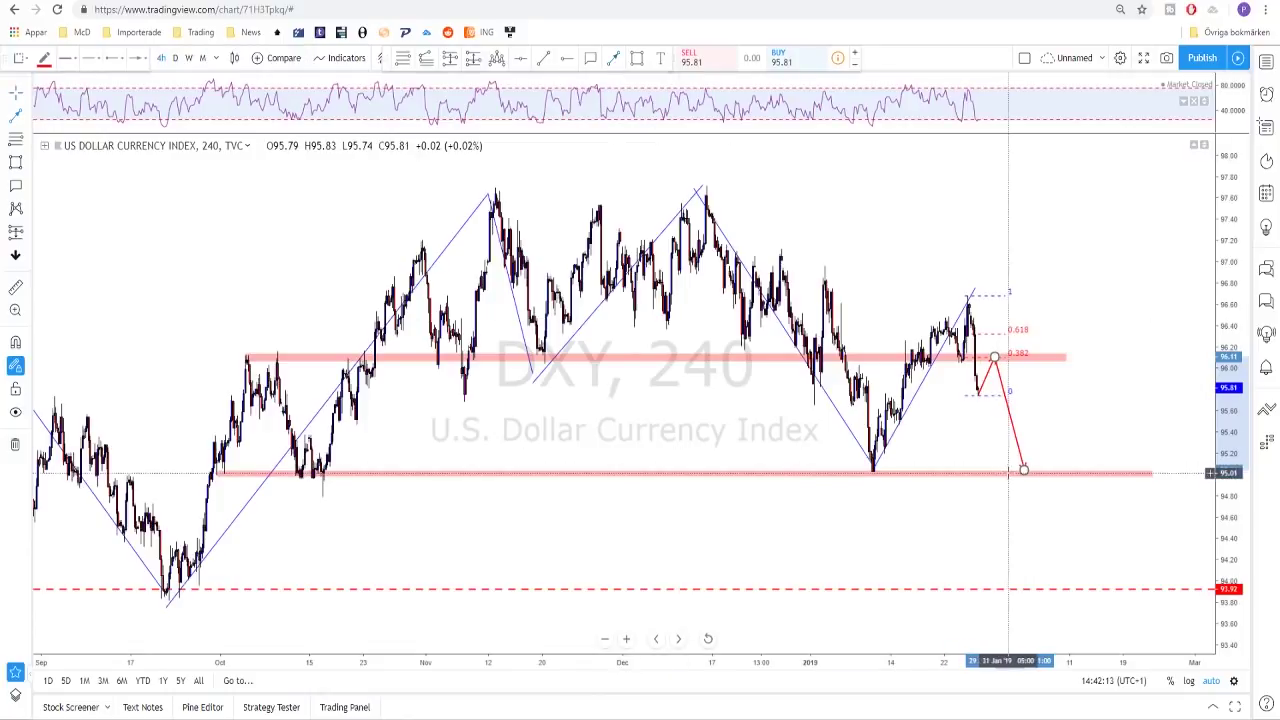
{"action": "left_click", "coordinate": [1023, 468]}
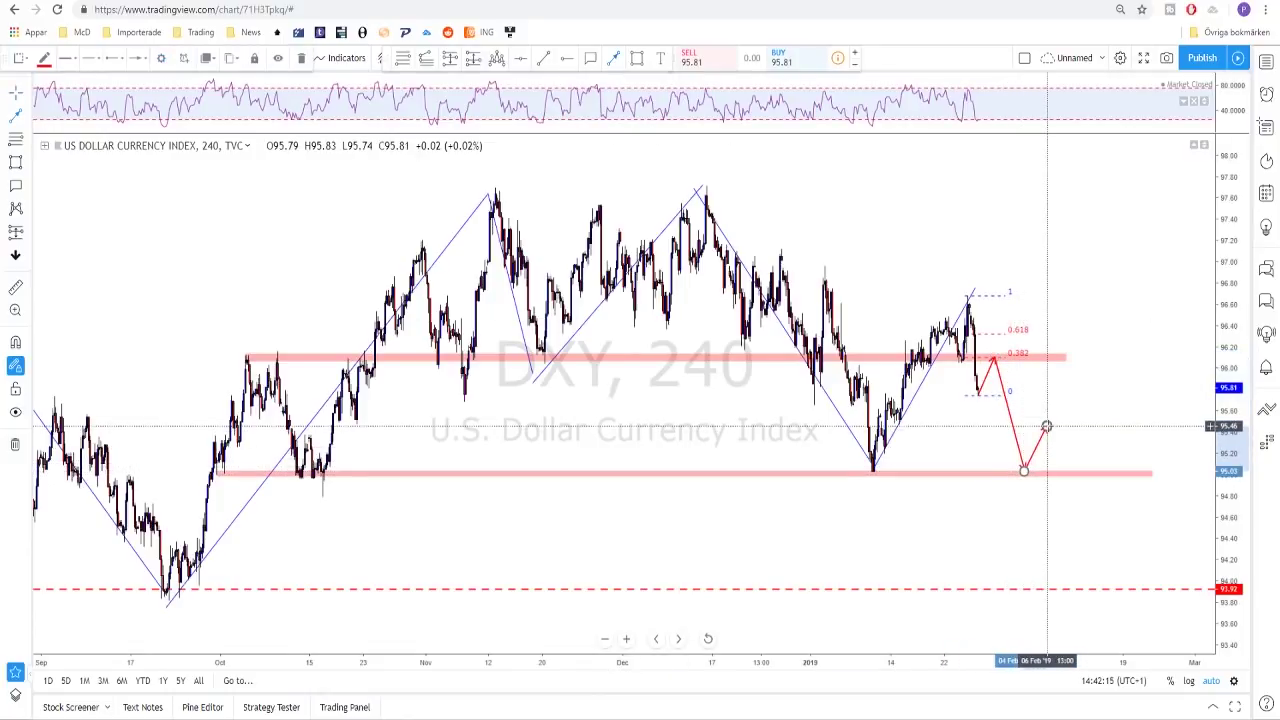
{"action": "double_click", "coordinate": [1046, 426]}
Draw an alternative red arrow path from the 95.0 zone down to 94.72, up to 95.05 and down to 94.14 on 11 February
{"action": "left_click", "coordinate": [1021, 503]}
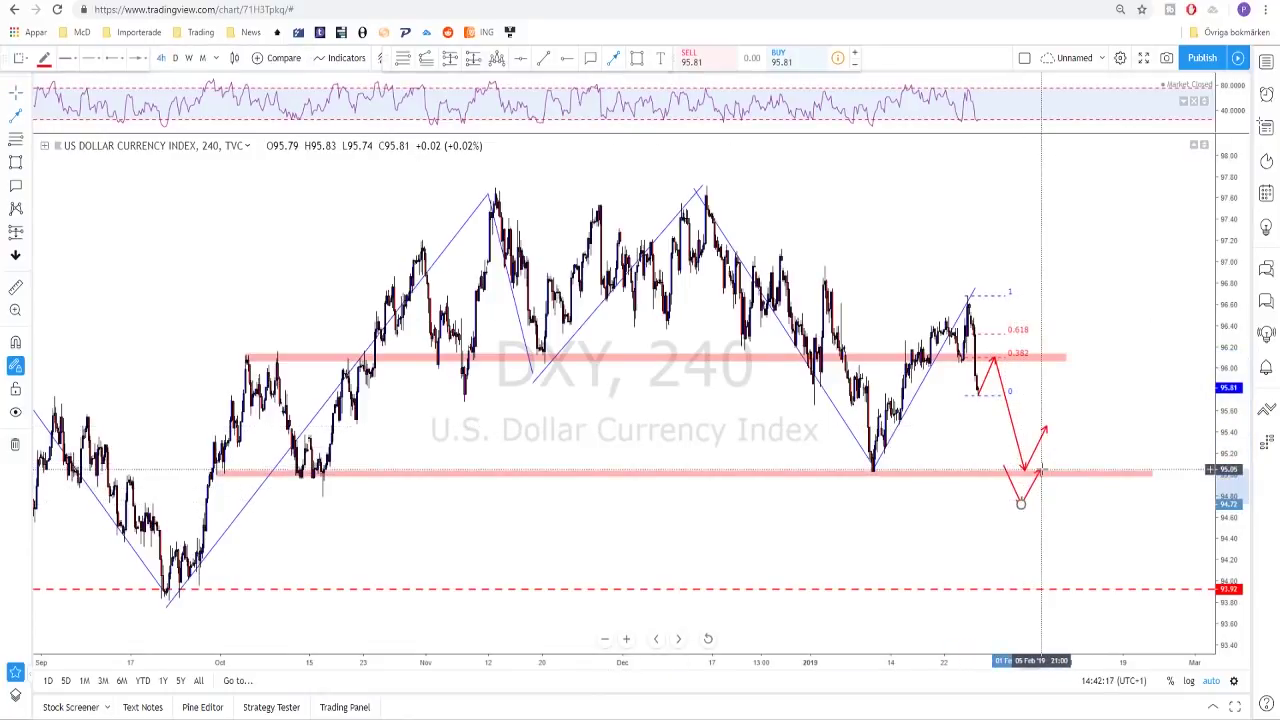
{"action": "left_click", "coordinate": [1040, 470]}
{"action": "double_click", "coordinate": [1073, 565]}
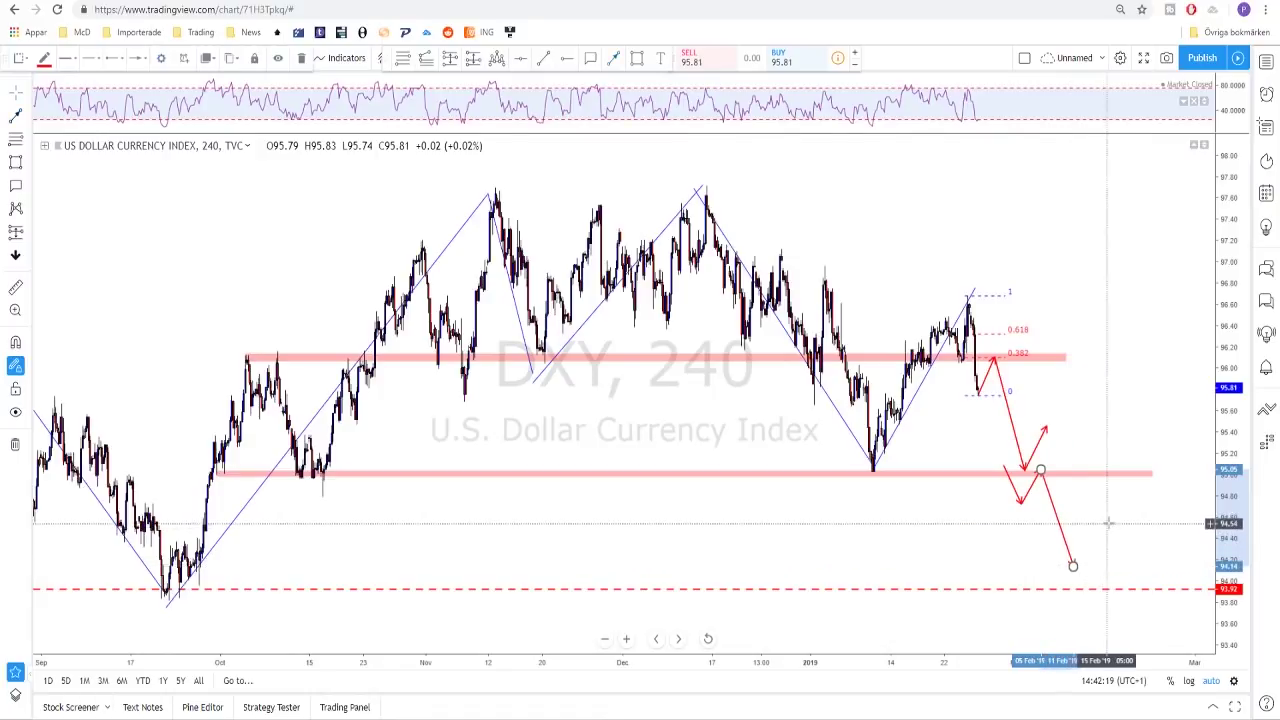
Draw a rectangular zone at the latest swing high, about 96.60 to 96.71, from 22 January to 12 February 2019
{"action": "scroll", "coordinate": [1108, 522], "scroll_direction": "down", "scroll_amount": 3}
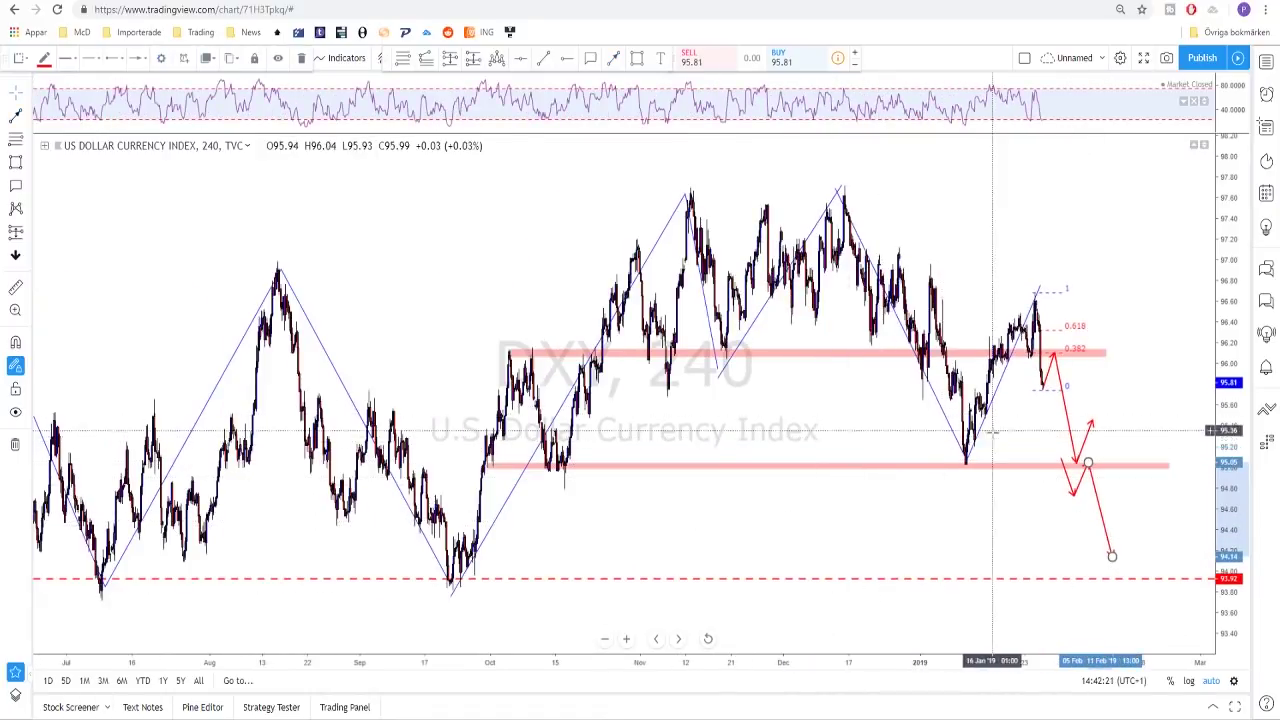
{"action": "scroll", "coordinate": [973, 413], "scroll_direction": "up", "scroll_amount": 1}
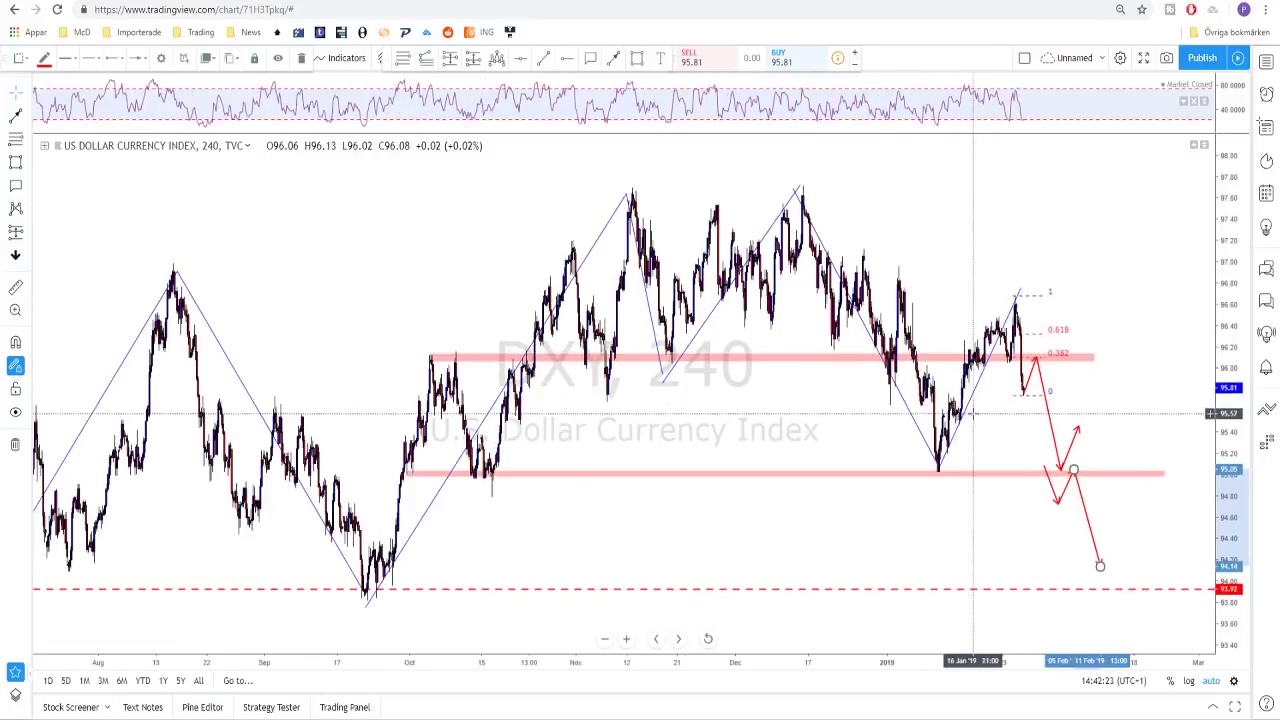
{"action": "scroll", "coordinate": [960, 410], "scroll_direction": "up", "scroll_amount": 2}
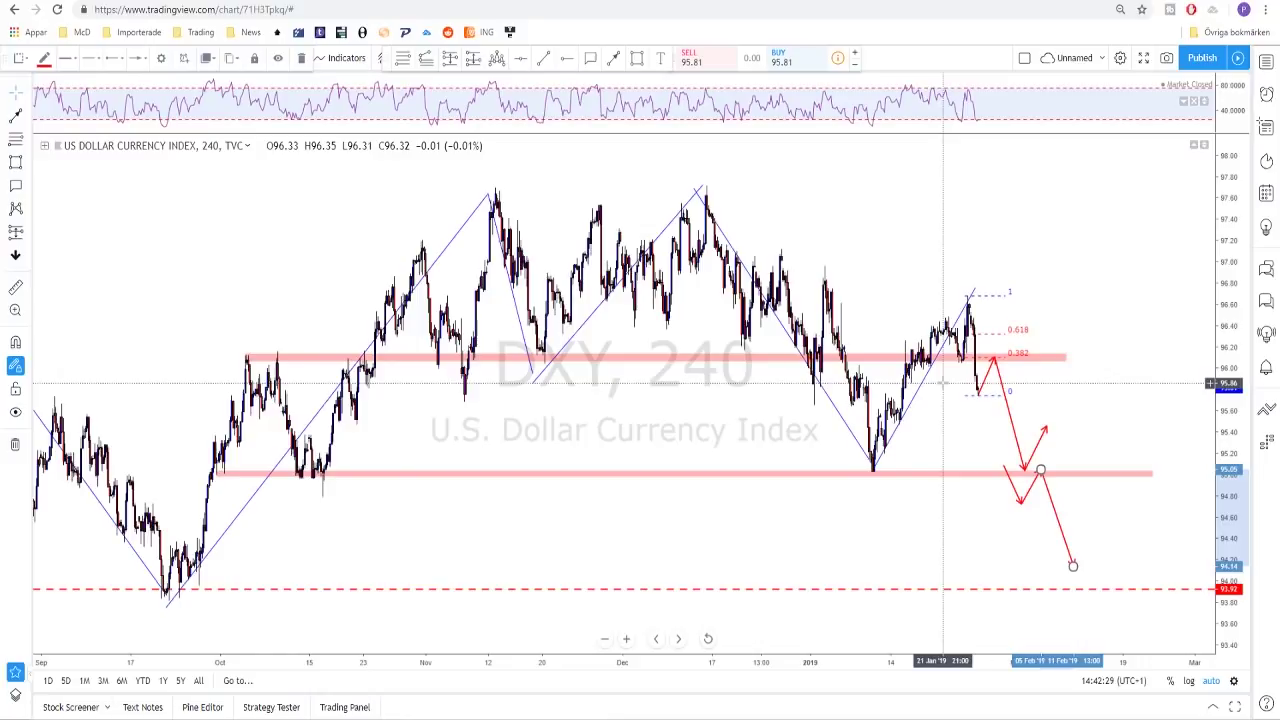
{"action": "scroll", "coordinate": [955, 330], "scroll_direction": "right", "scroll_amount": 2}
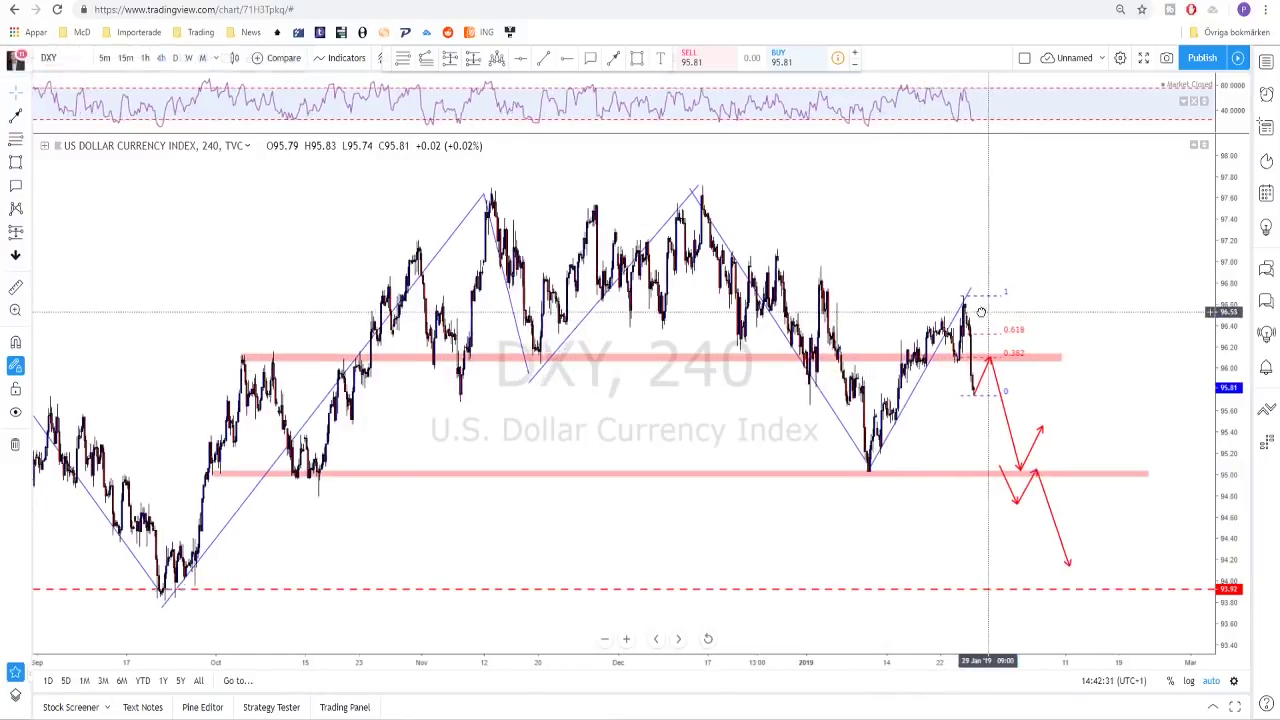
{"action": "scroll", "coordinate": [958, 312], "scroll_direction": "up", "scroll_amount": 1}
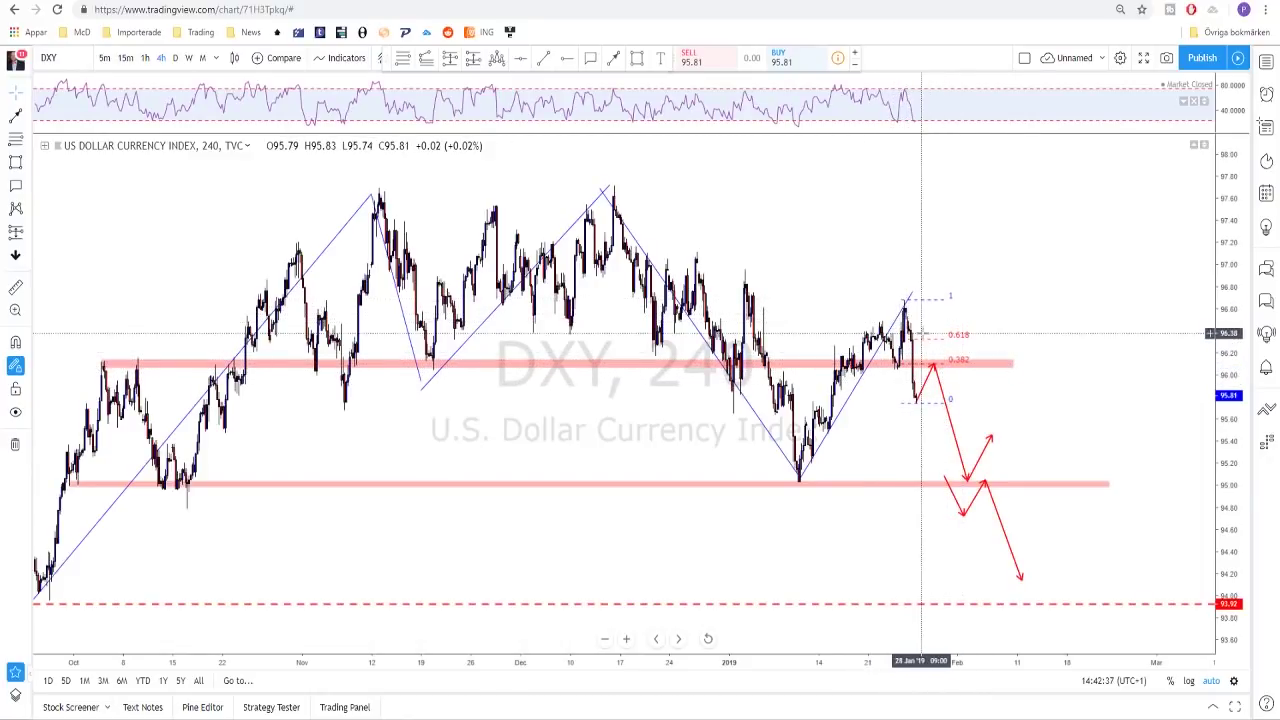
{"action": "left_click", "coordinate": [637, 58]}
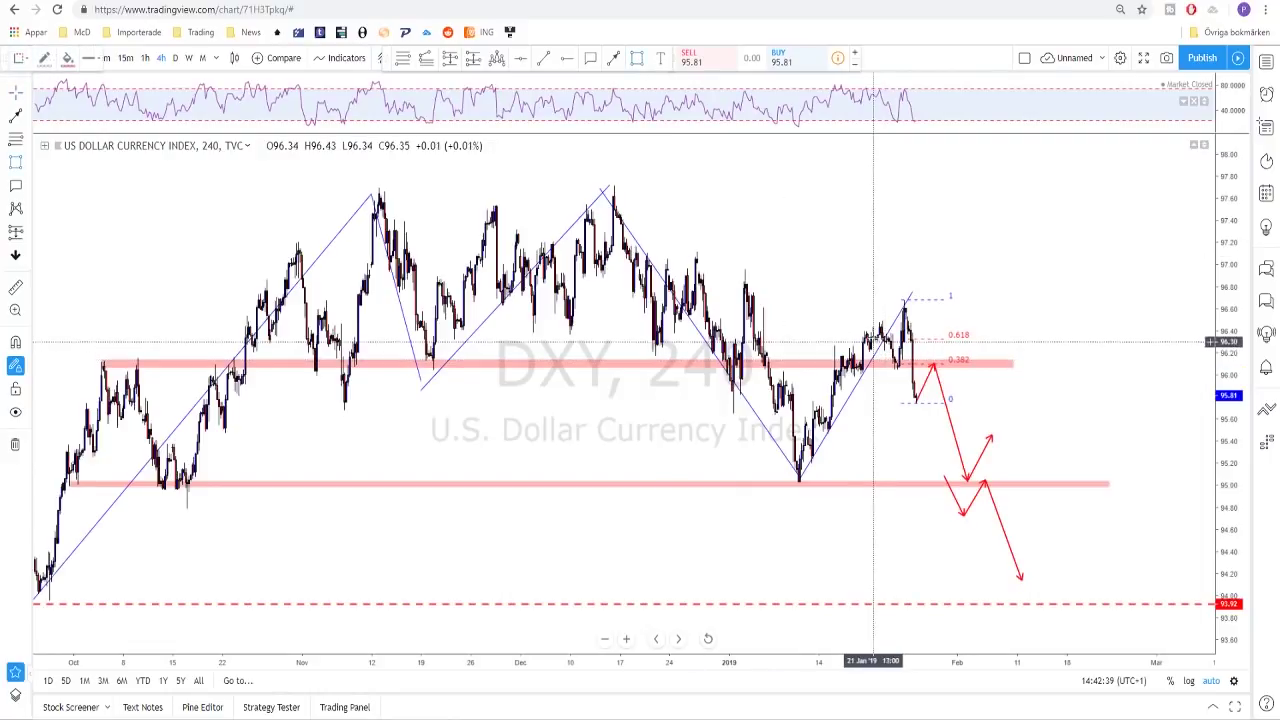
{"action": "left_click", "coordinate": [882, 297]}
{"action": "left_click", "coordinate": [995, 307]}
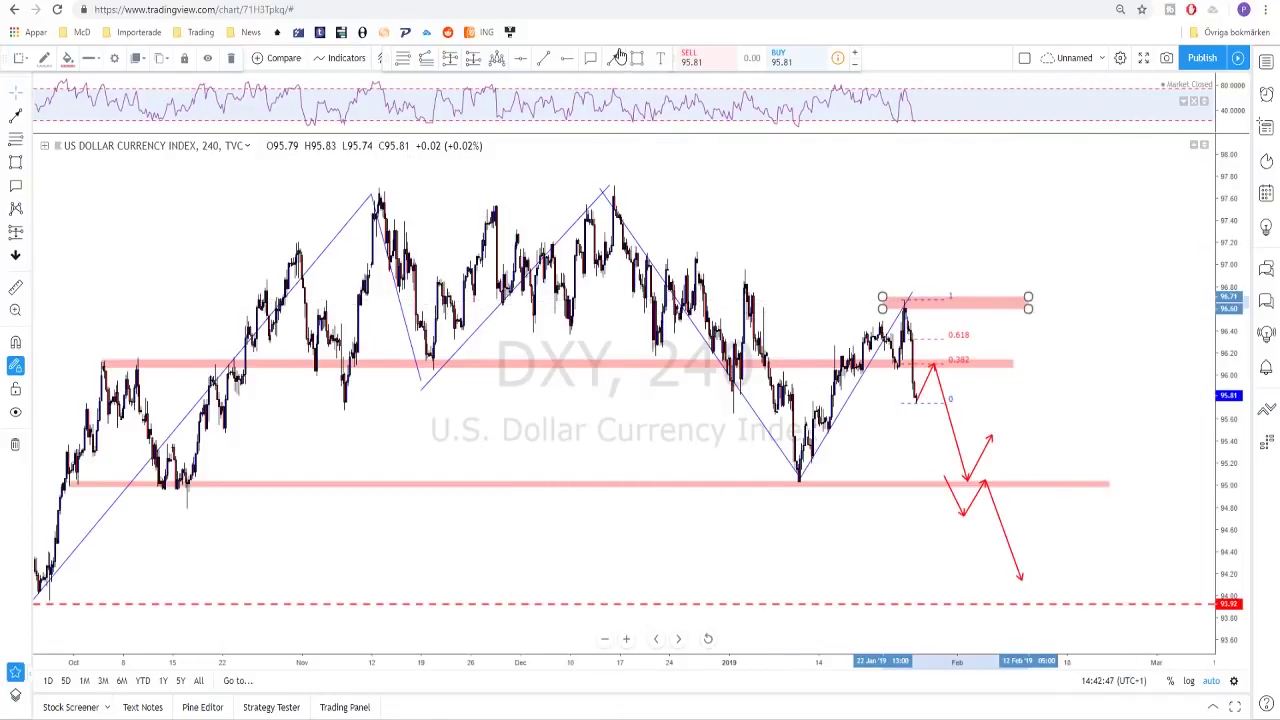
Draw a red arrow path from about 96.5 up to 96.81 on 31 January, down to 96.62, and up to 97.57 on 7 February
{"action": "left_click", "coordinate": [932, 319]}
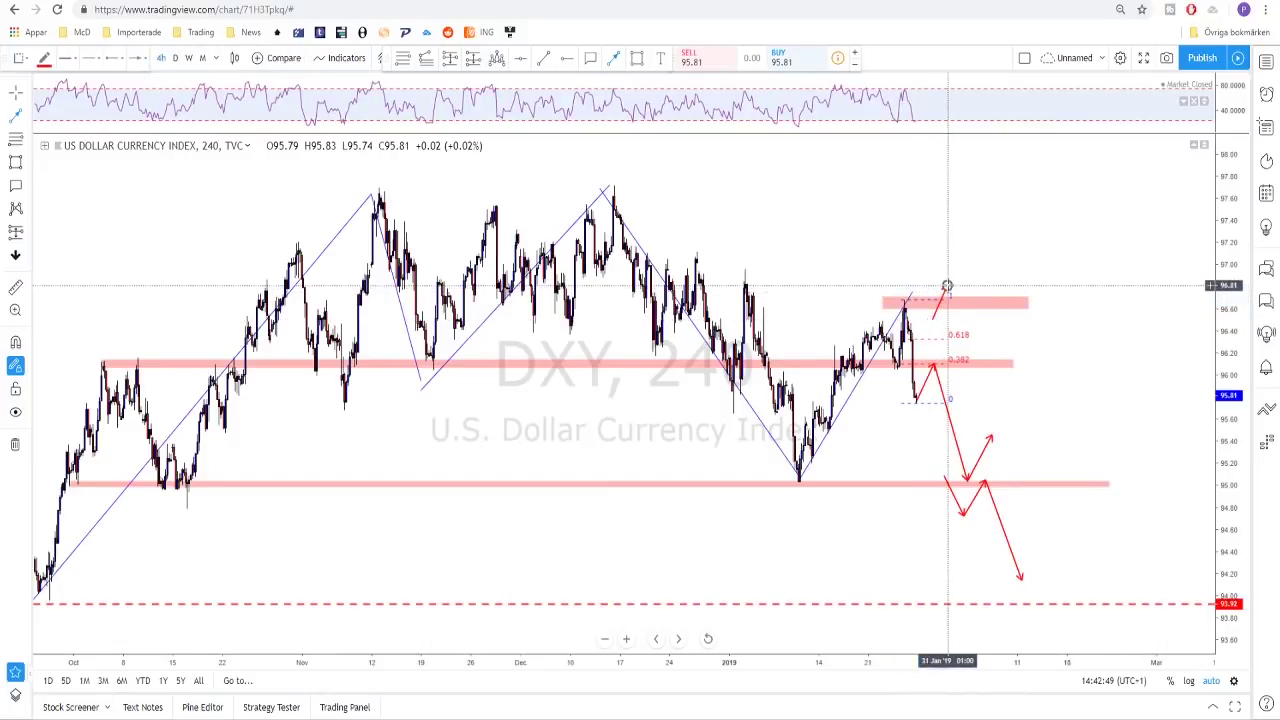
{"action": "left_click", "coordinate": [948, 287]}
{"action": "left_click", "coordinate": [958, 303]}
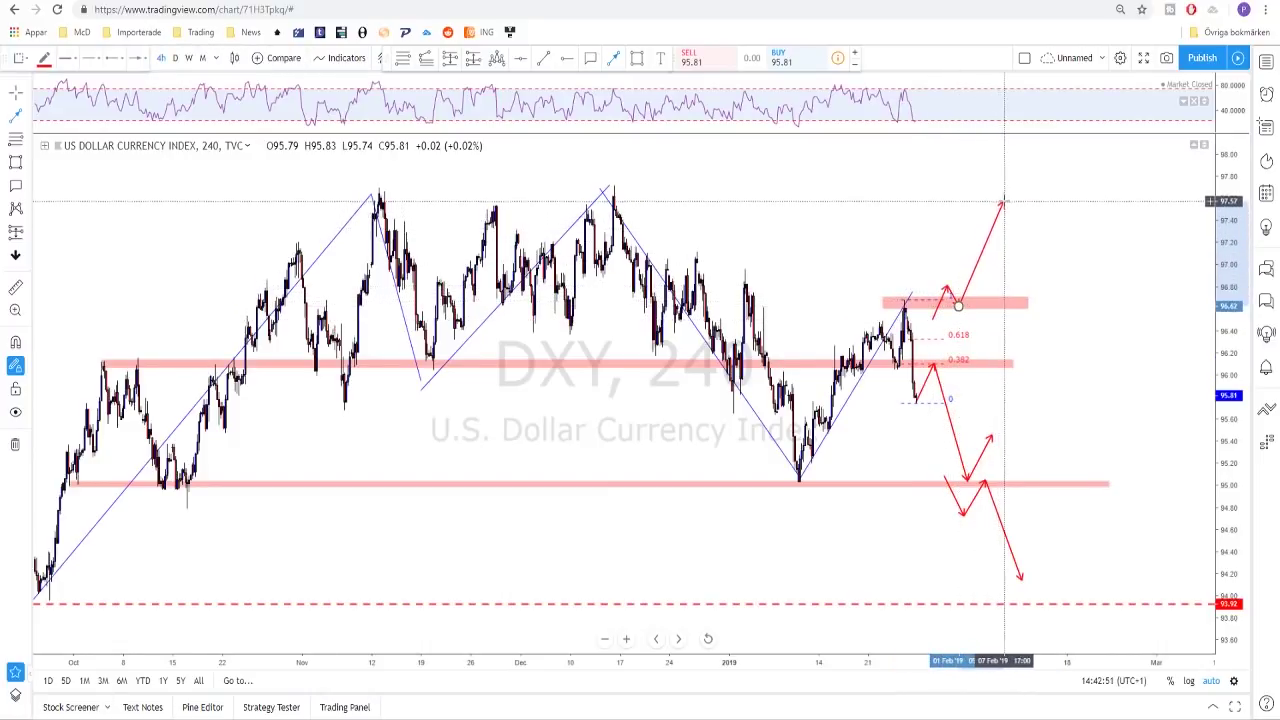
{"action": "double_click", "coordinate": [1003, 201]}
Draw a rectangular zone across the double top, about 97.57 to 97.69, from 6 November 2018 to 14 February 2019
{"action": "left_click", "coordinate": [637, 58]}
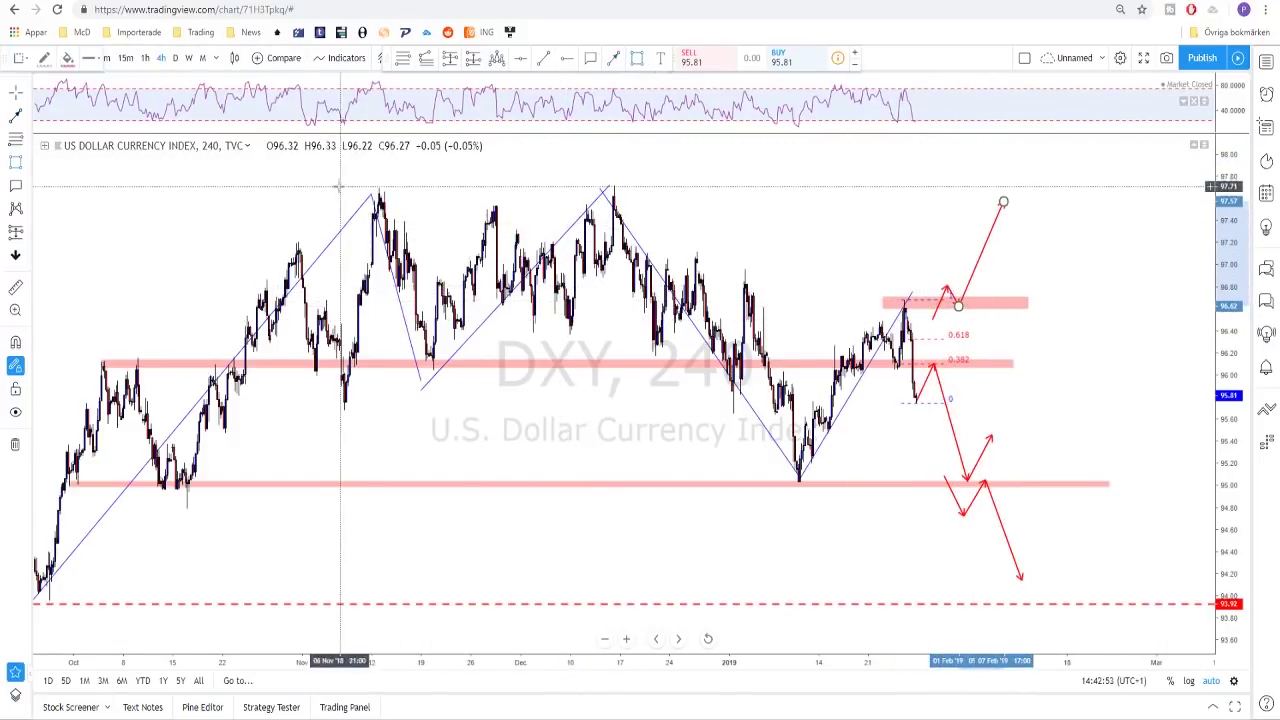
{"action": "left_click", "coordinate": [331, 190]}
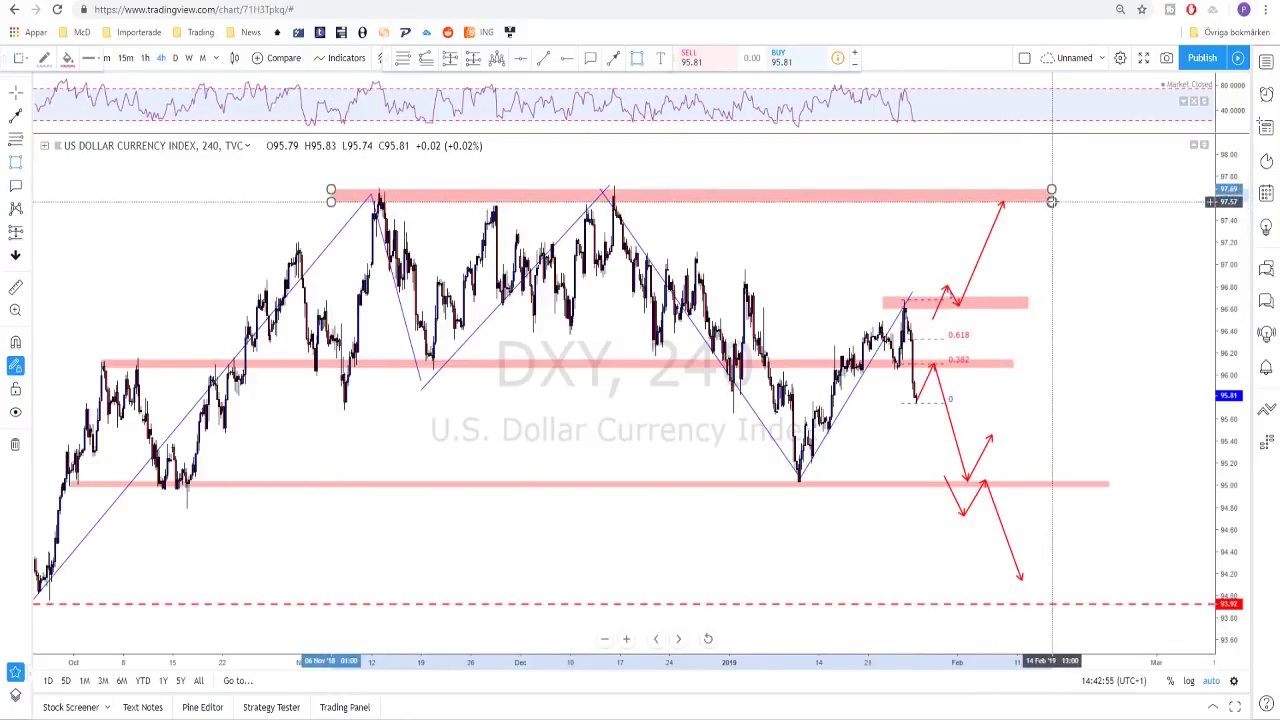
{"action": "left_click", "coordinate": [851, 217]}
{"action": "scroll", "coordinate": [871, 220], "scroll_direction": "down", "scroll_amount": 4}
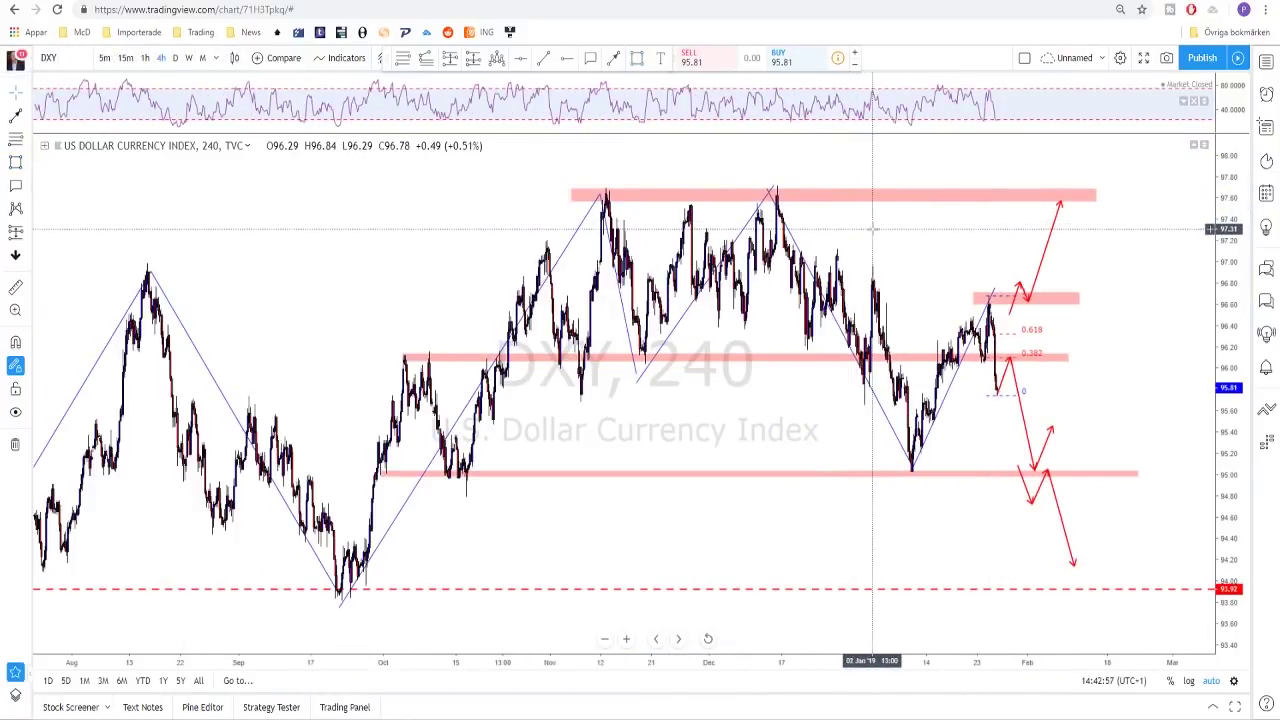
{"action": "scroll", "coordinate": [874, 235], "scroll_direction": "up", "scroll_amount": 1}
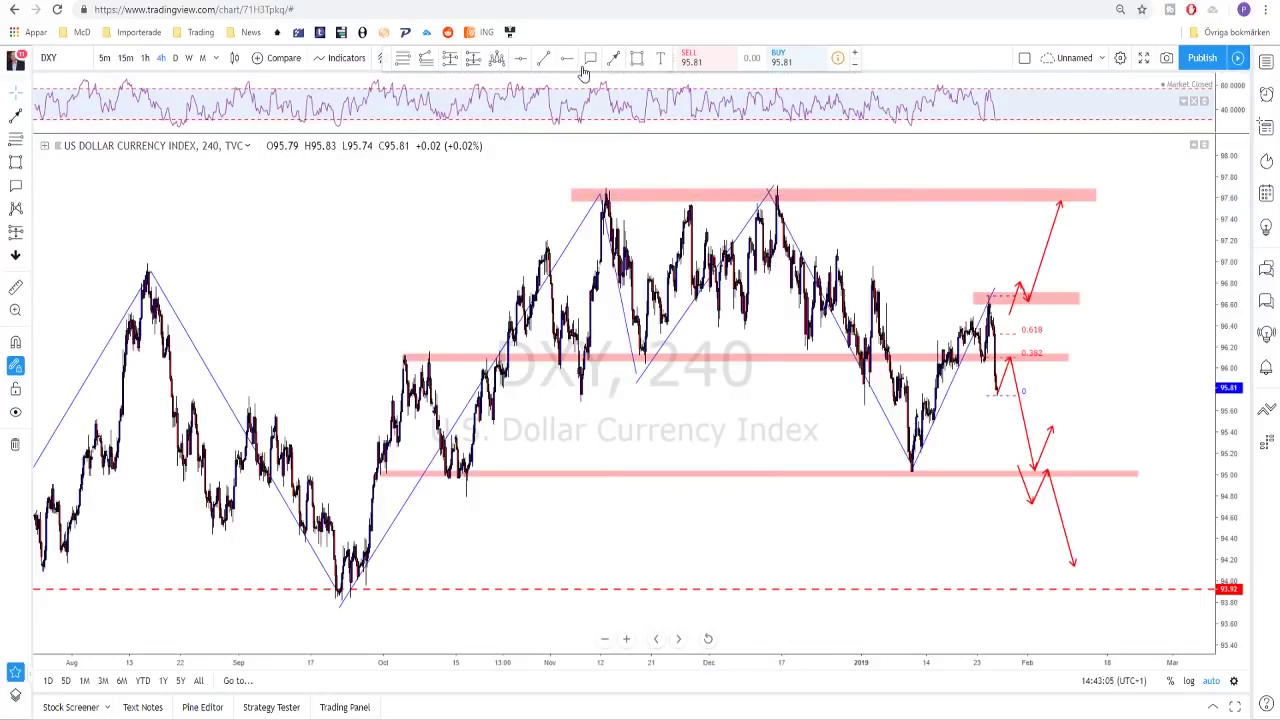
{"action": "left_click", "coordinate": [775, 191]}
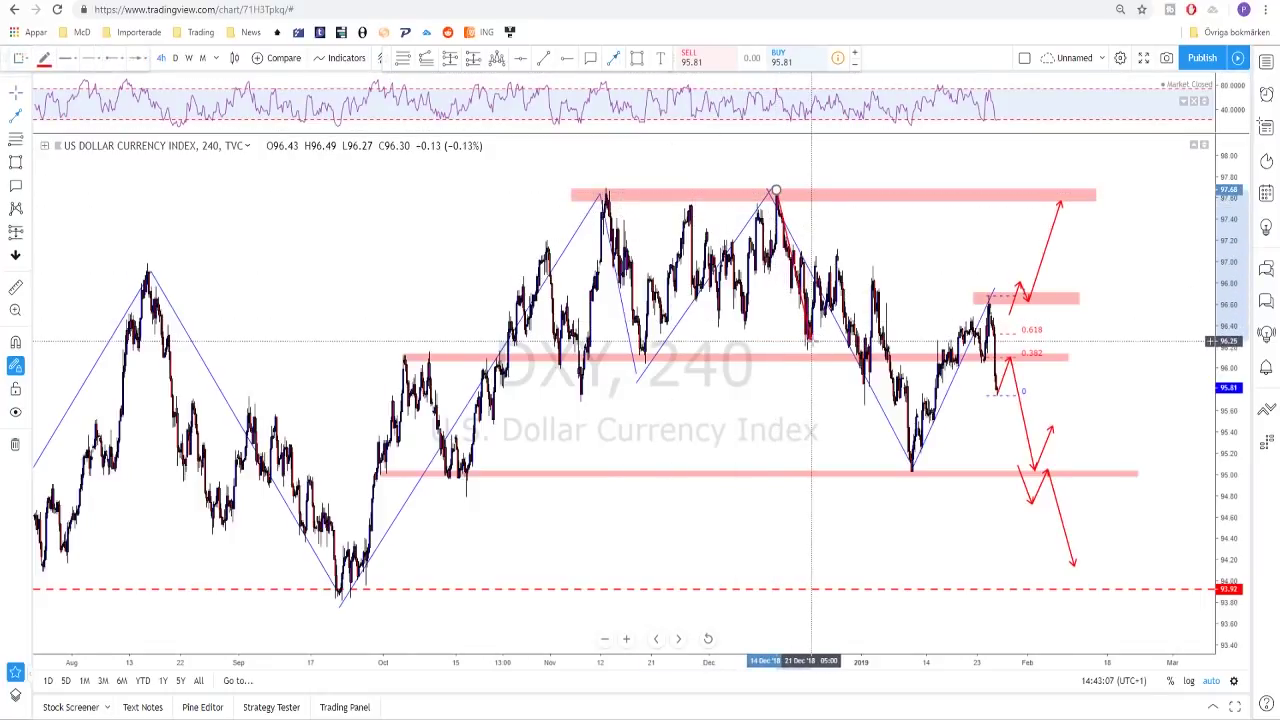
{"action": "scroll", "coordinate": [811, 341], "scroll_direction": "down", "scroll_amount": 3}
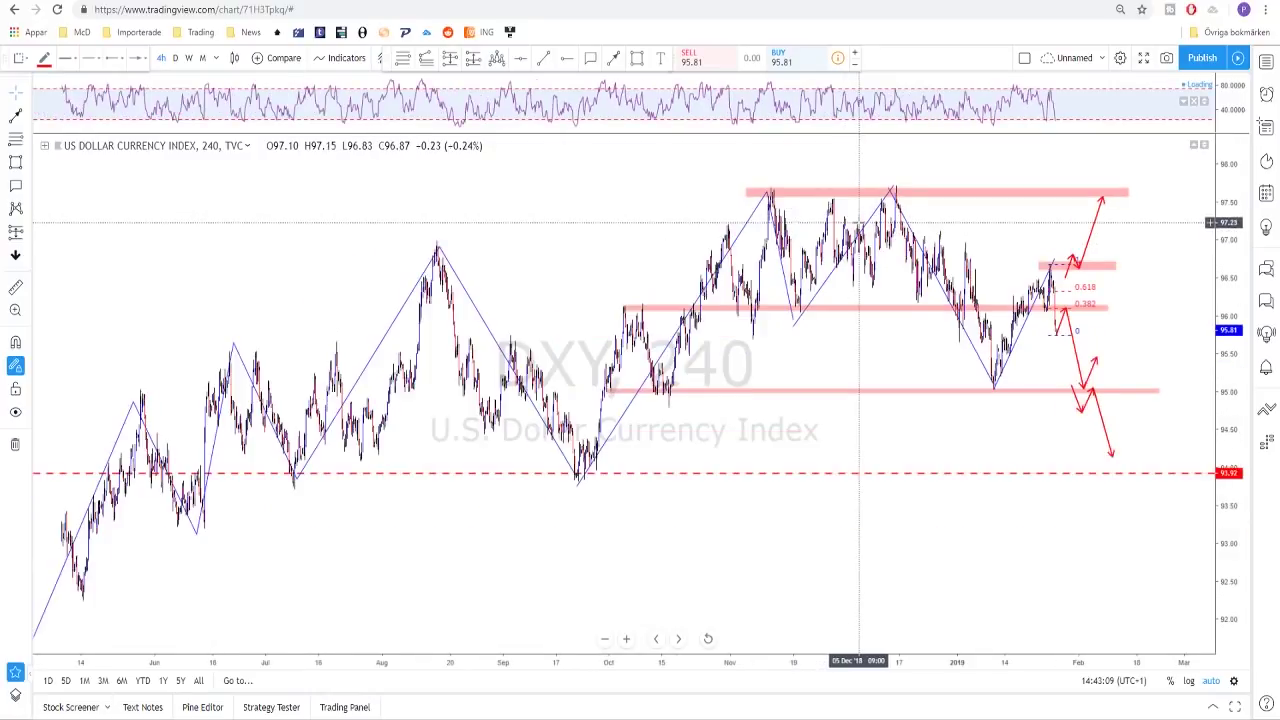
Narrow the double-top zone by lowering its upper edge to about 97.65
{"action": "scroll", "coordinate": [870, 209], "scroll_direction": "up", "scroll_amount": 3}
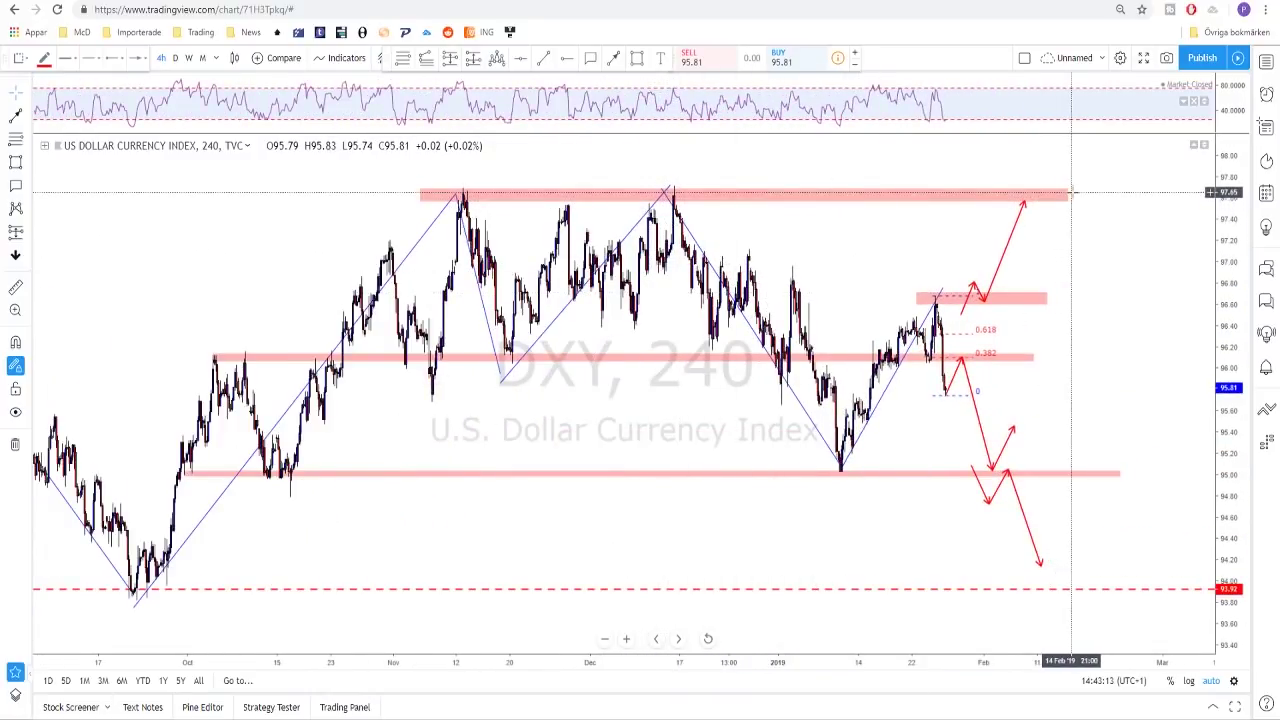
{"action": "left_click_drag", "start_coordinate": [1068, 190], "coordinate": [1070, 199]}
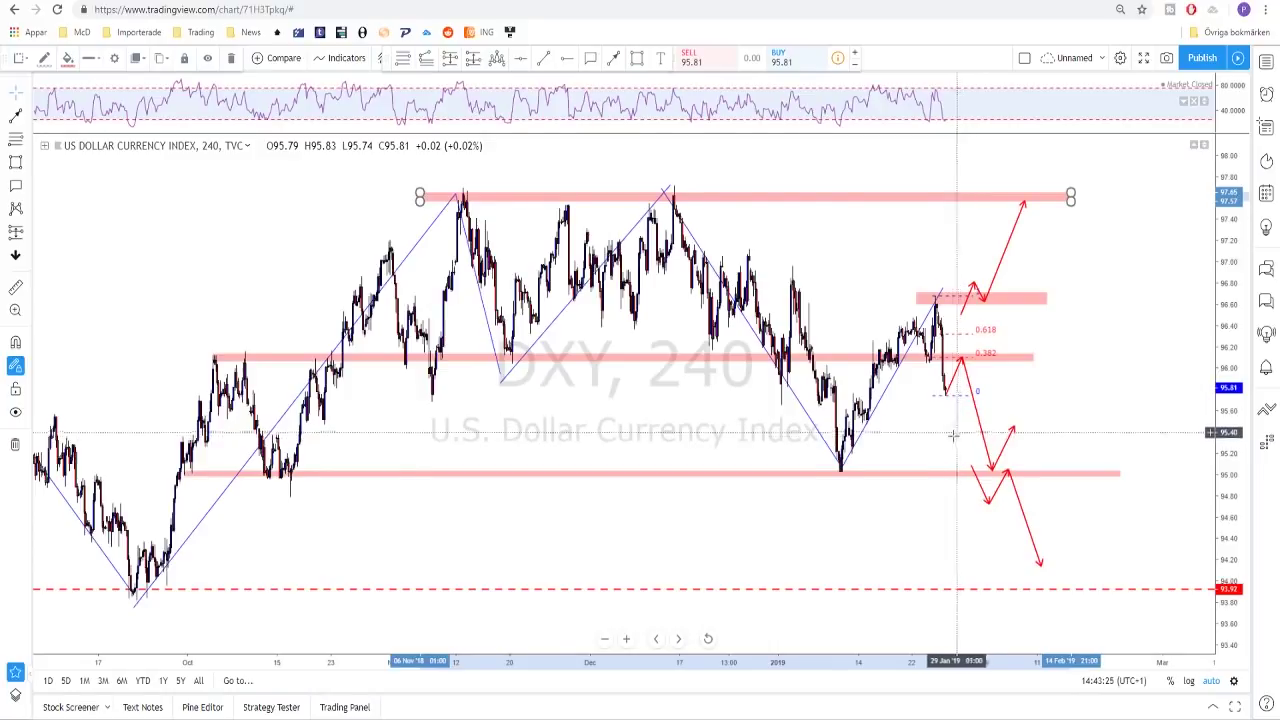
{"action": "scroll", "coordinate": [965, 432], "scroll_direction": "down", "scroll_amount": 5}
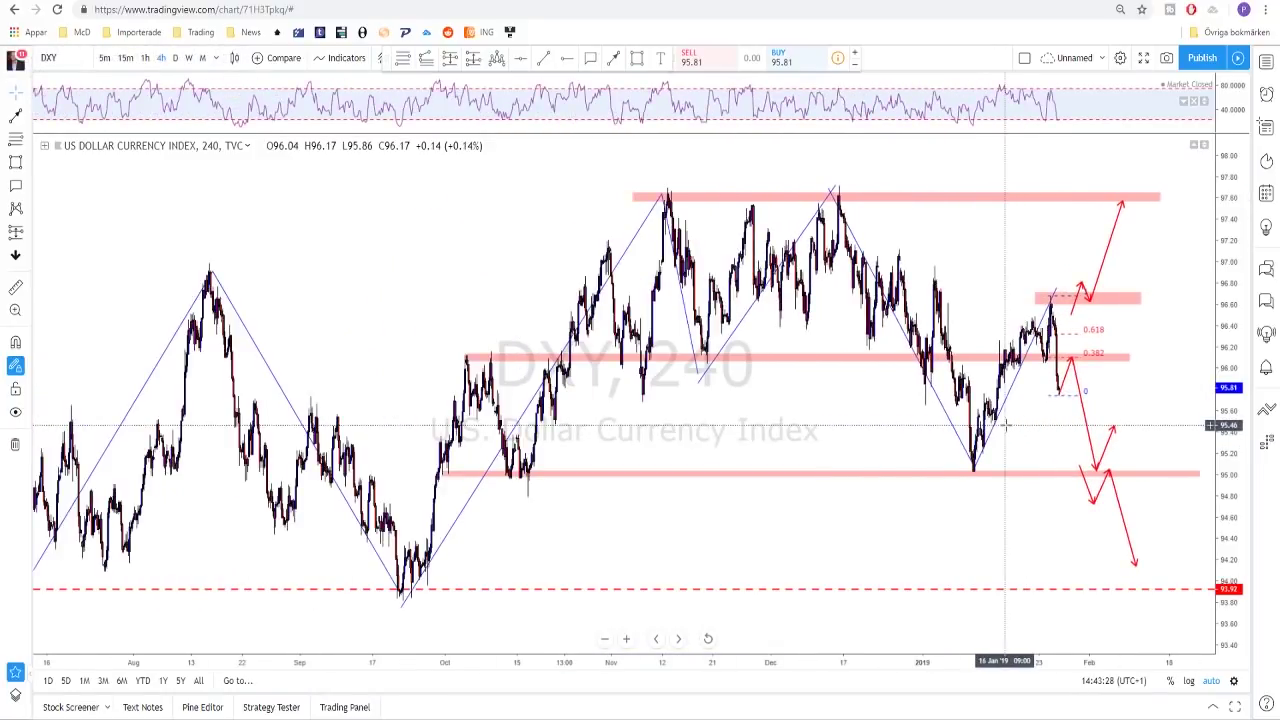
Switch the Dollar Index chart to the daily timeframe and examine its long-term price action against the marked zones
{"action": "left_click", "coordinate": [176, 58]}
{"action": "scroll", "coordinate": [851, 468], "scroll_direction": "down", "scroll_amount": 4}
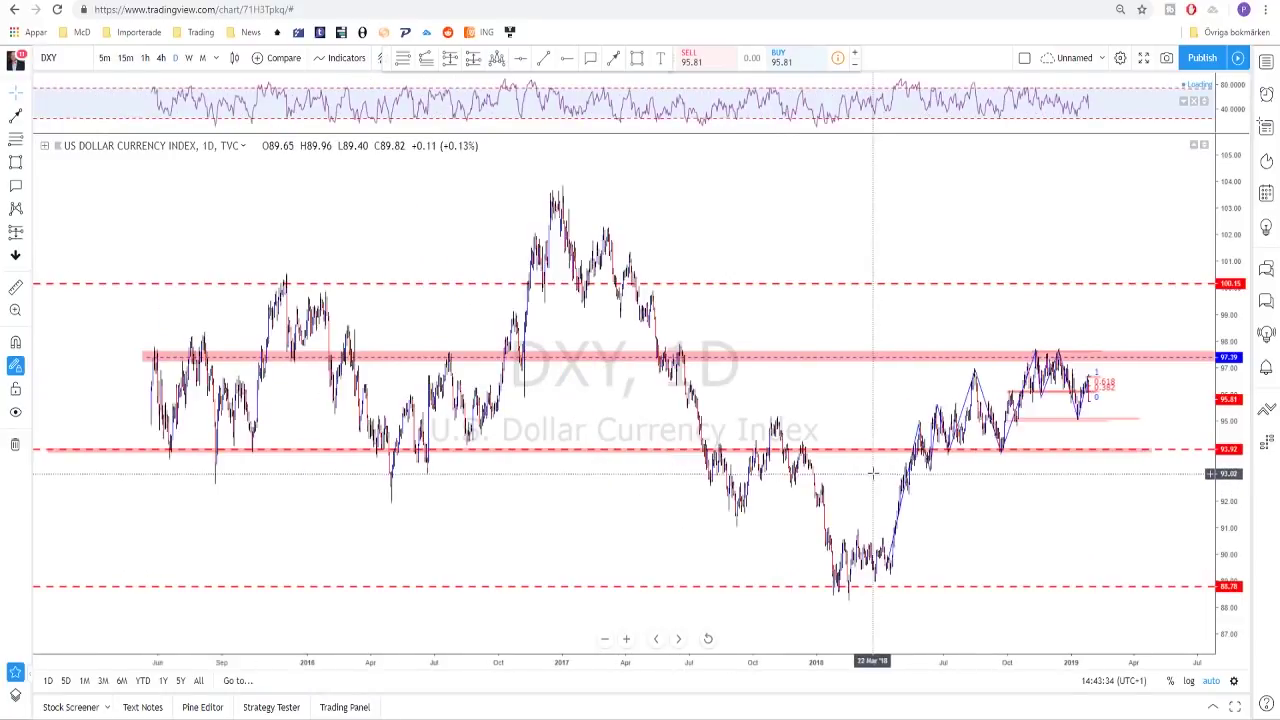
{"action": "scroll", "coordinate": [873, 472], "scroll_direction": "down", "scroll_amount": 2}
{"action": "scroll", "coordinate": [908, 462], "scroll_direction": "up", "scroll_amount": 3}
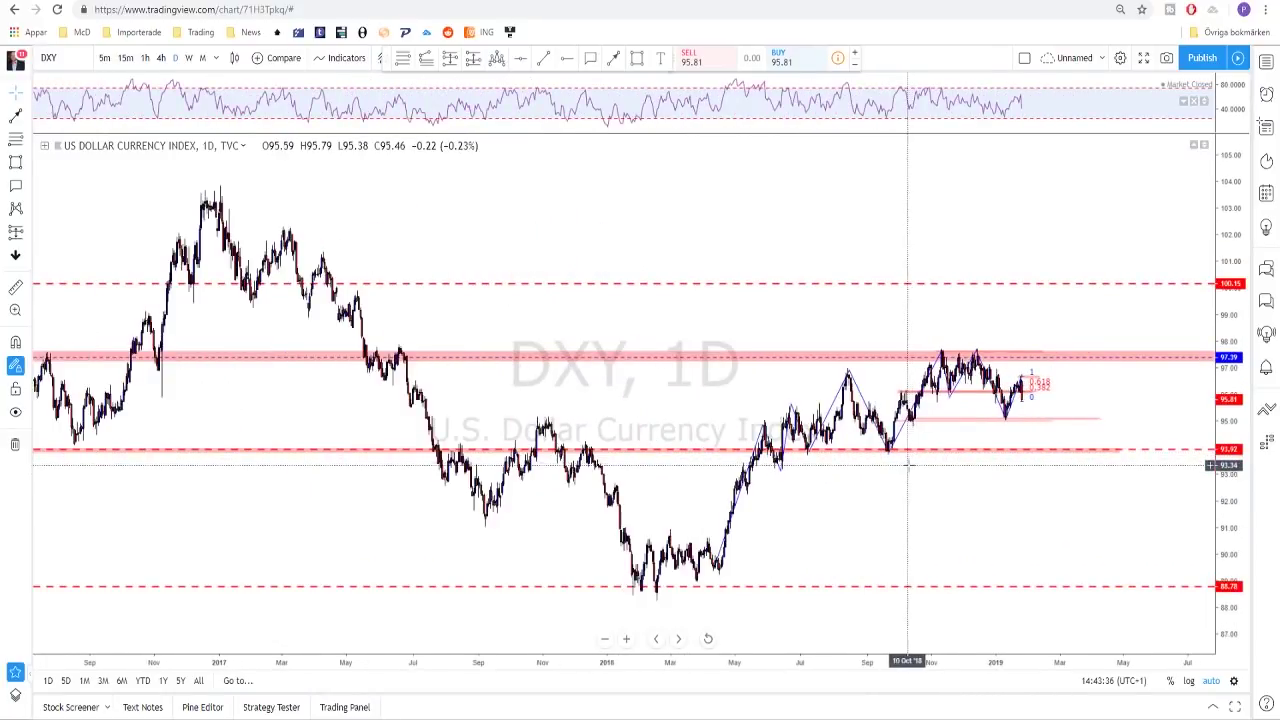
{"action": "scroll", "coordinate": [908, 462], "scroll_direction": "down", "scroll_amount": 3}
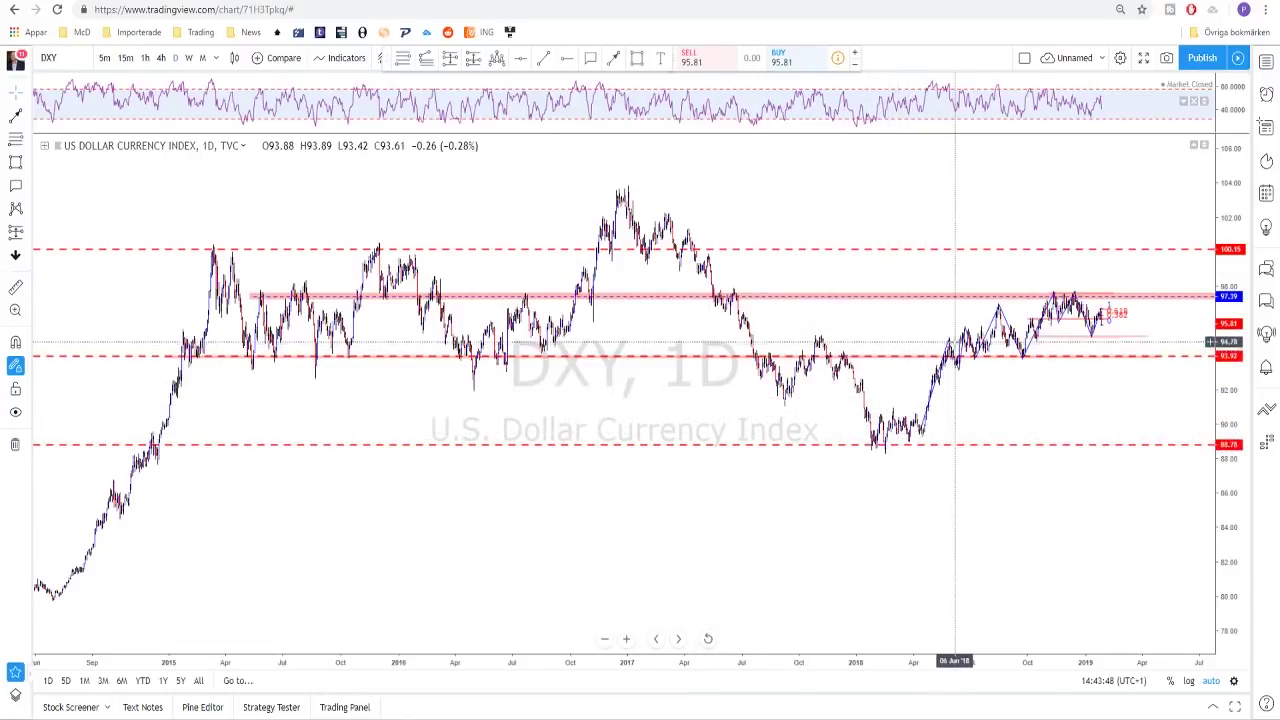
{"action": "scroll", "coordinate": [957, 451], "scroll_direction": "up", "scroll_amount": 4}
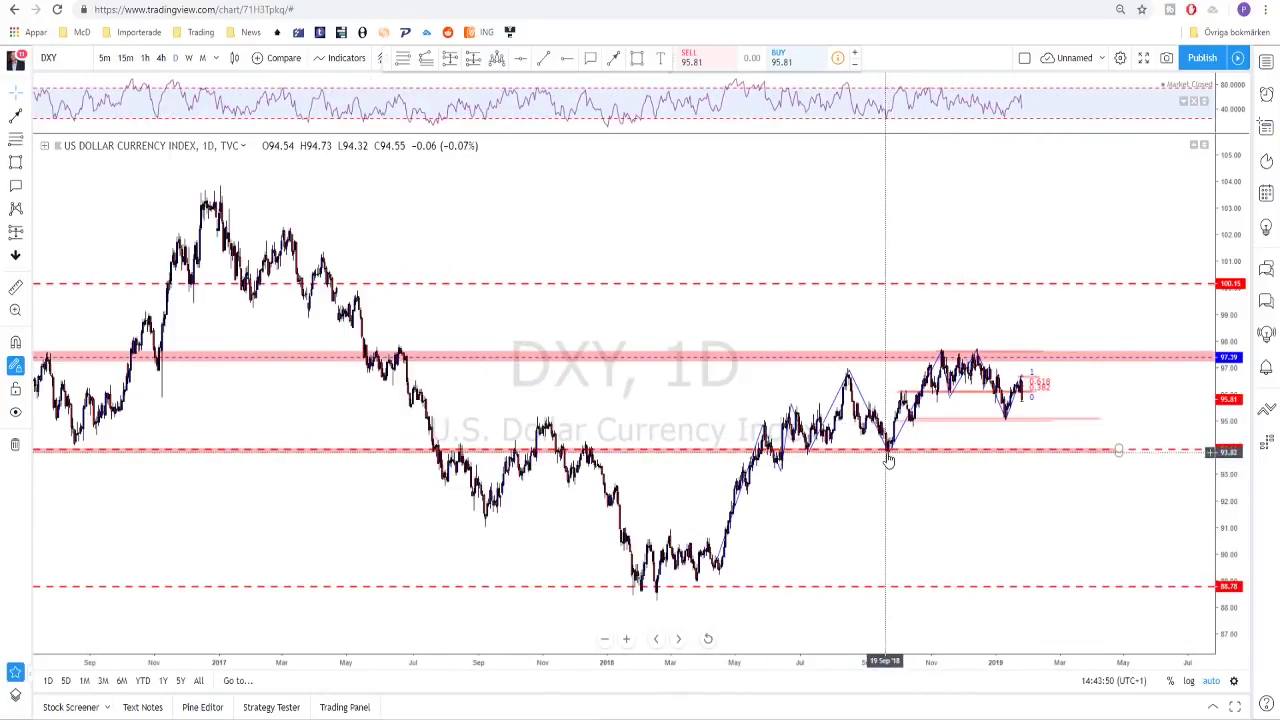
{"action": "scroll", "coordinate": [943, 360], "scroll_direction": "up", "scroll_amount": 3}
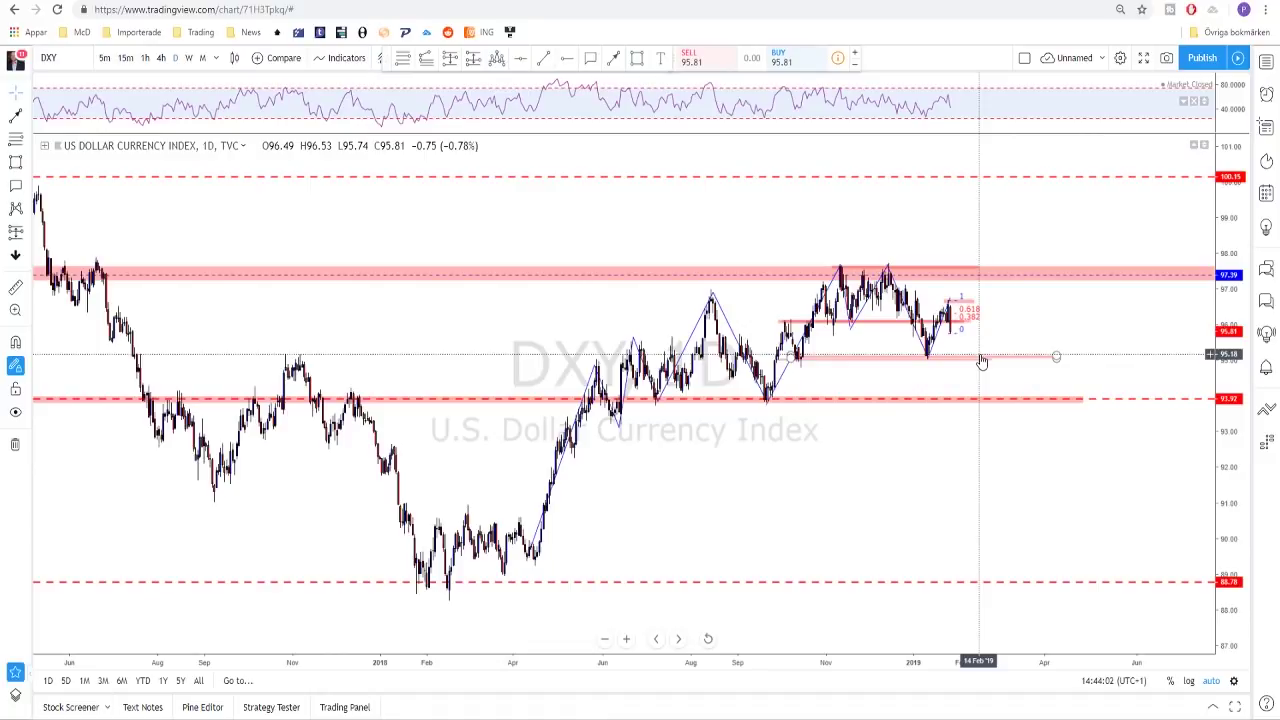
Switch the chart to the GOLD symbol and examine its daily price history back to 2010
{"action": "key", "text": "Down"}
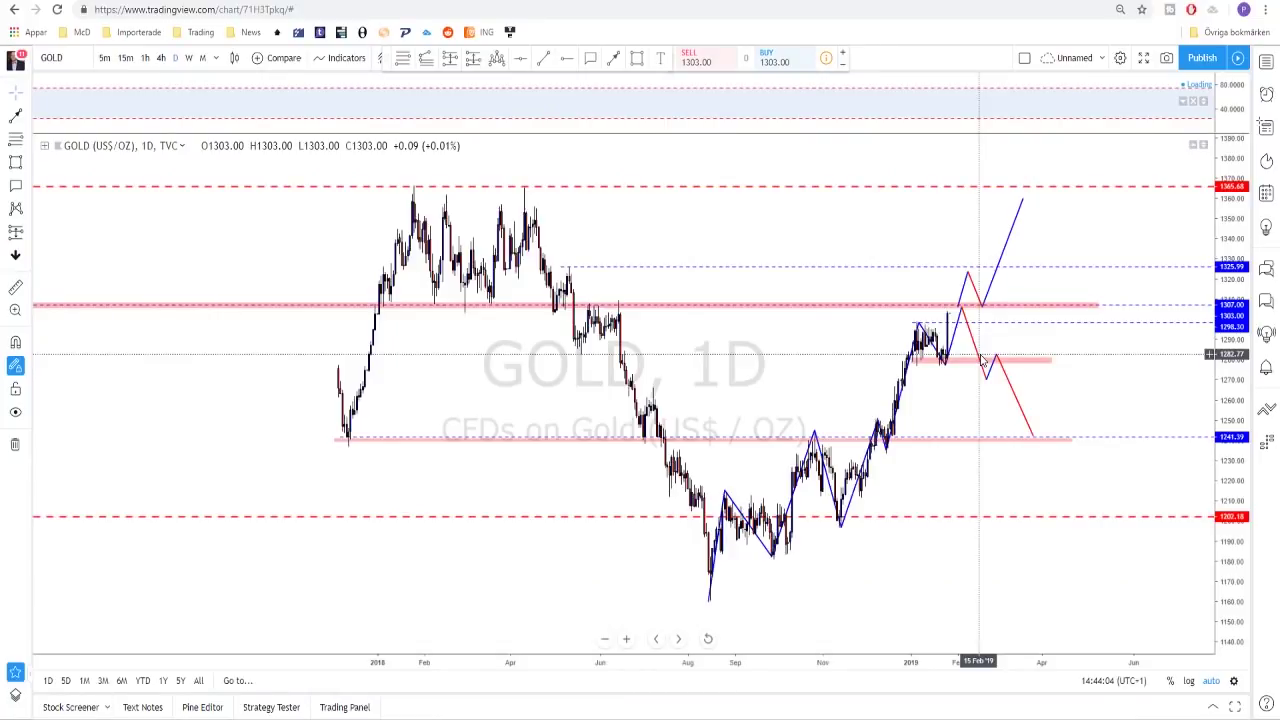
{"action": "scroll", "coordinate": [818, 355], "scroll_direction": "down", "scroll_amount": 3}
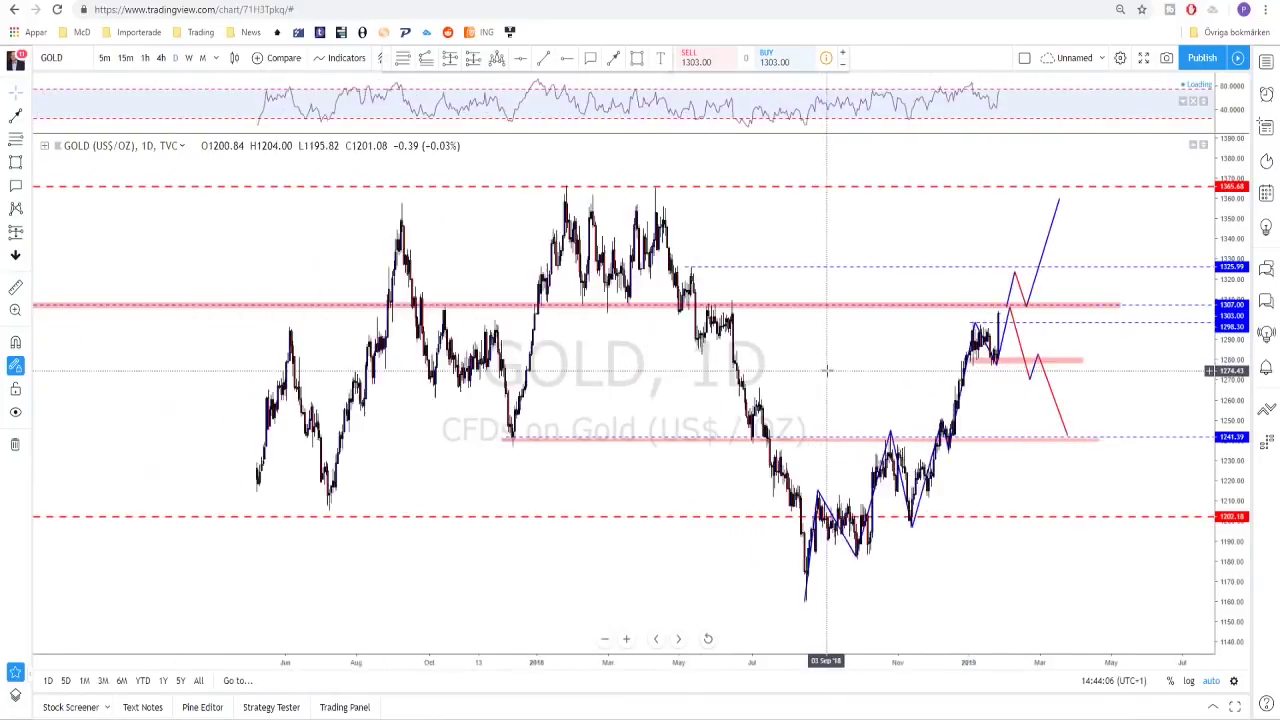
{"action": "scroll", "coordinate": [818, 355], "scroll_direction": "down", "scroll_amount": 5}
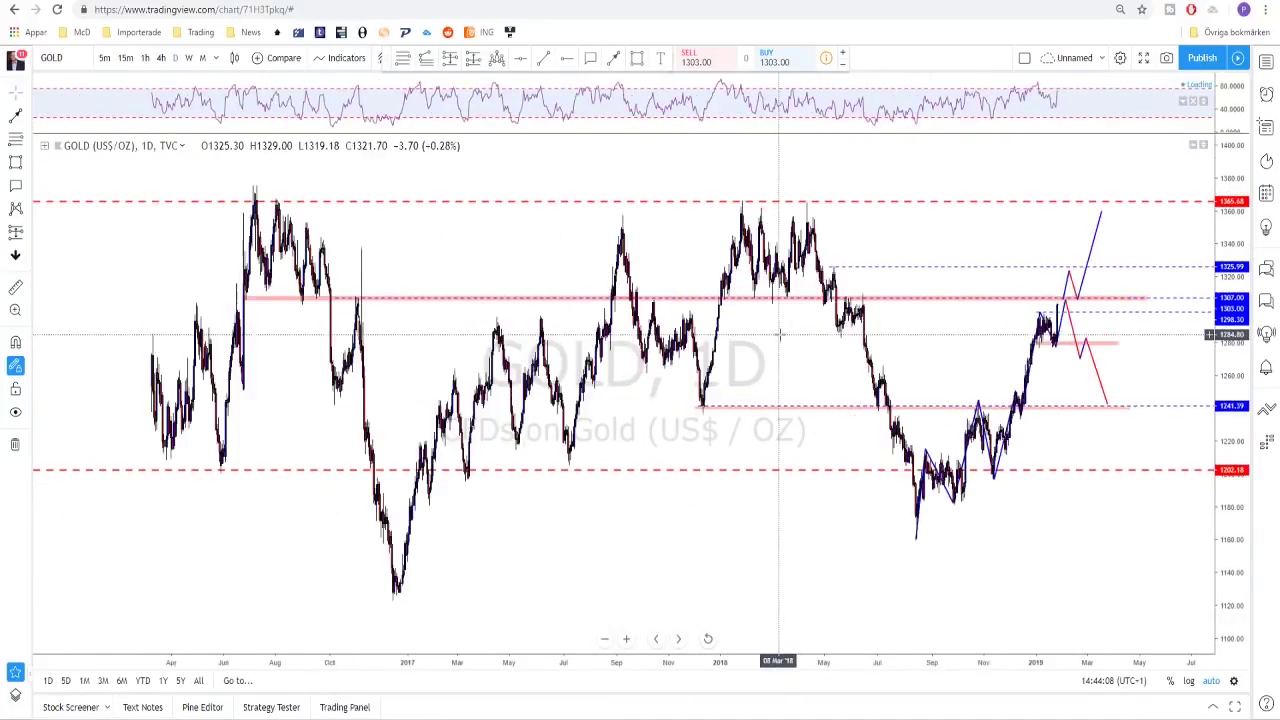
{"action": "scroll", "coordinate": [779, 343], "scroll_direction": "down", "scroll_amount": 5}
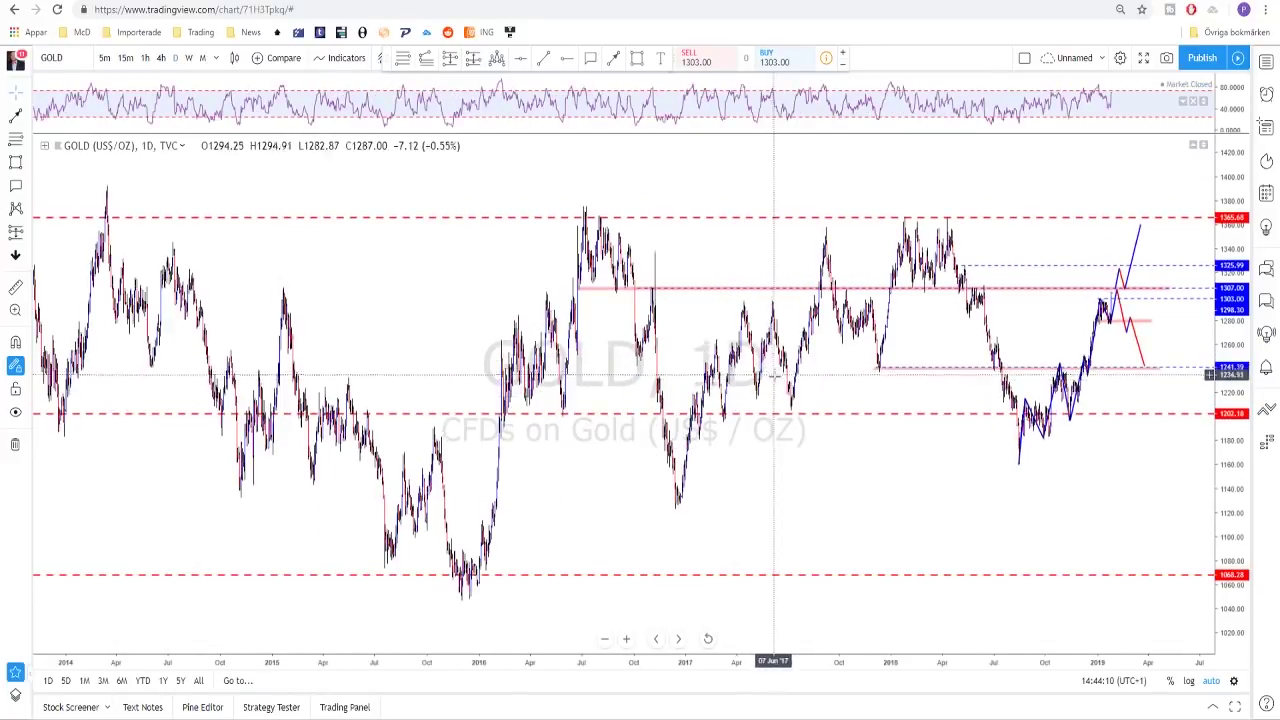
{"action": "scroll", "coordinate": [779, 428], "scroll_direction": "down", "scroll_amount": 3}
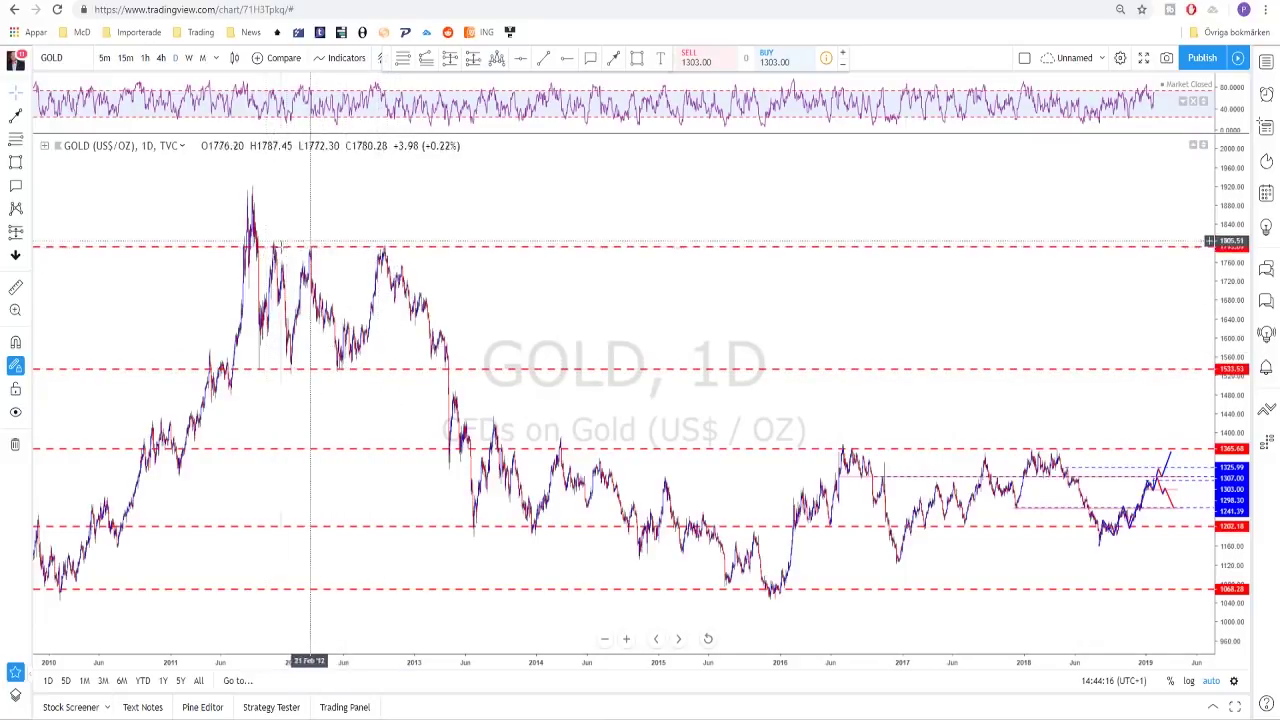
Examine gold's recent daily upswing against the zones near 1241, 1280 and 1307 and the projected paths
{"action": "scroll", "coordinate": [534, 350], "scroll_direction": "up", "scroll_amount": 2}
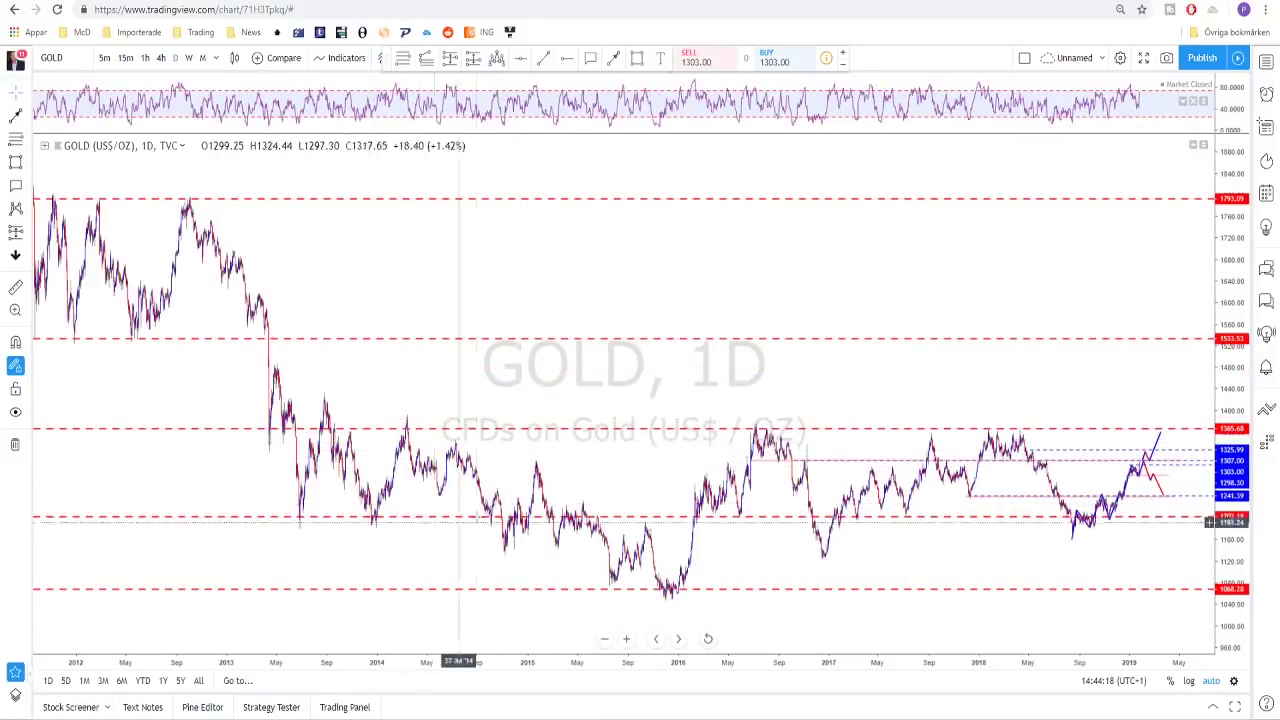
{"action": "scroll", "coordinate": [685, 521], "scroll_direction": "up", "scroll_amount": 1}
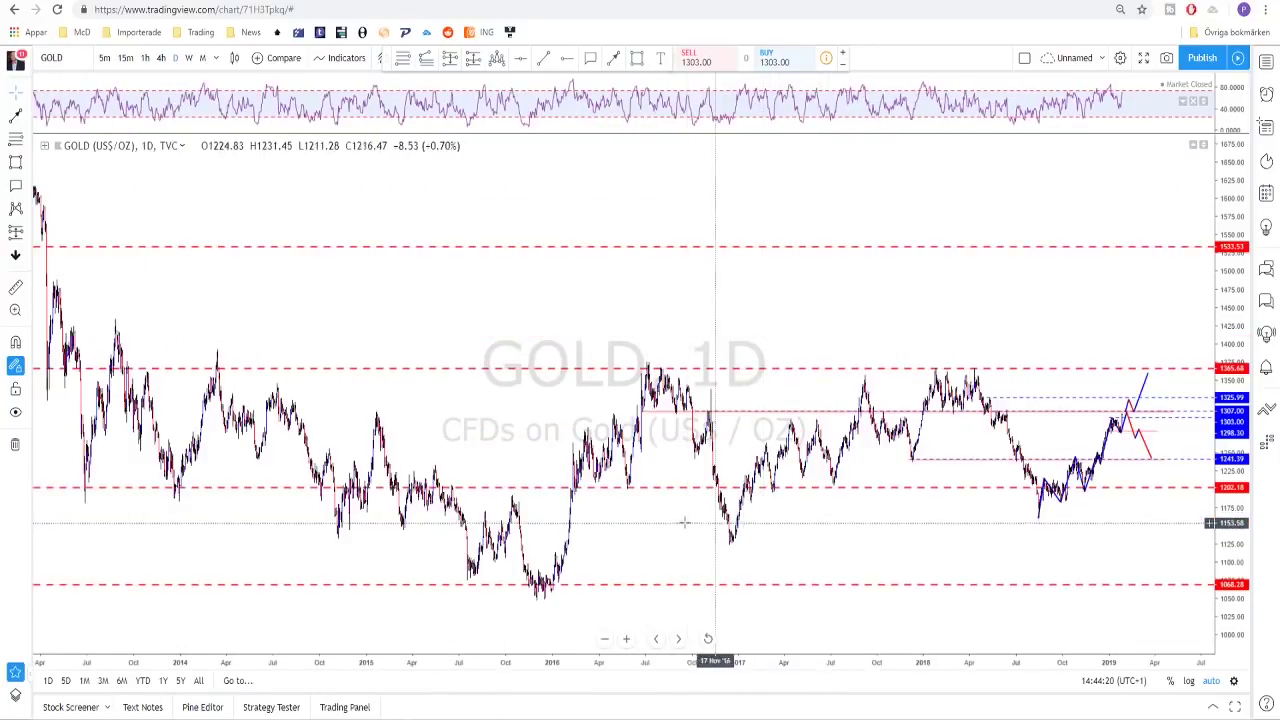
{"action": "scroll", "coordinate": [685, 521], "scroll_direction": "up", "scroll_amount": 1}
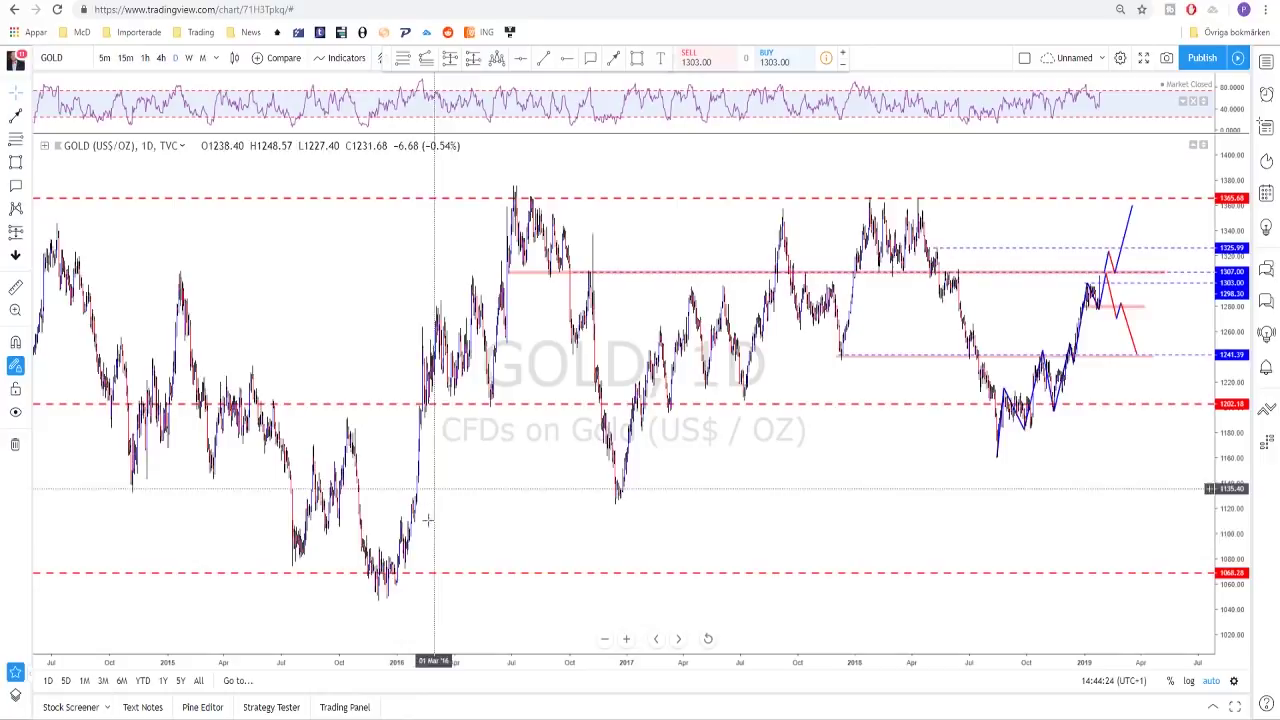
{"action": "scroll", "coordinate": [972, 510], "scroll_direction": "up", "scroll_amount": 1}
{"action": "scroll", "coordinate": [950, 520], "scroll_direction": "up", "scroll_amount": 3}
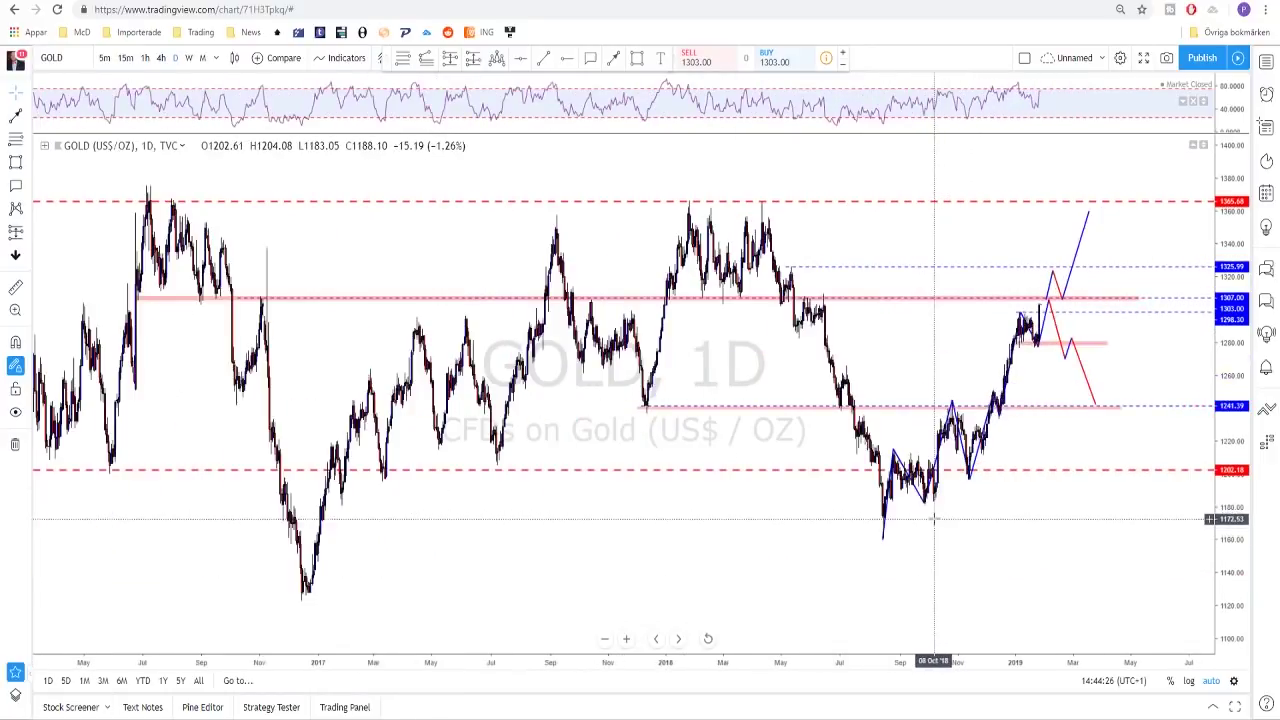
{"action": "scroll", "coordinate": [893, 553], "scroll_direction": "up", "scroll_amount": 4}
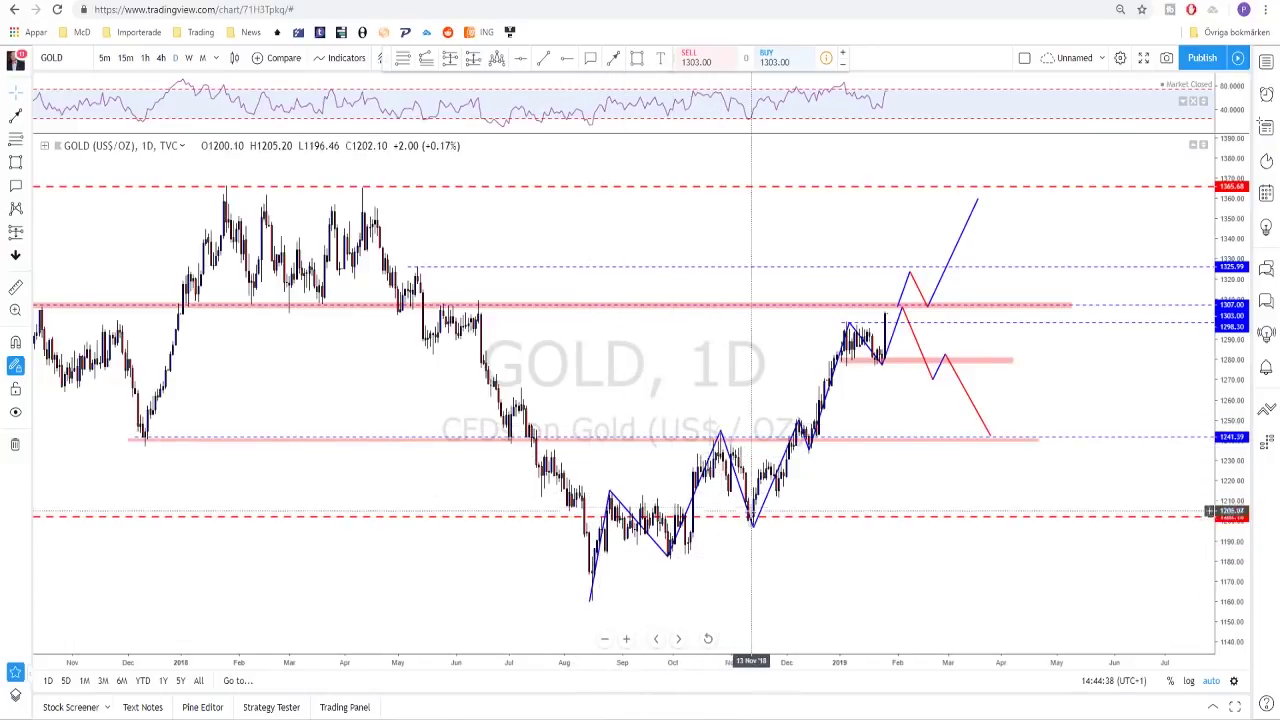
{"action": "scroll", "coordinate": [714, 490], "scroll_direction": "up", "scroll_amount": 2}
{"action": "scroll", "coordinate": [700, 440], "scroll_direction": "up", "scroll_amount": 2}
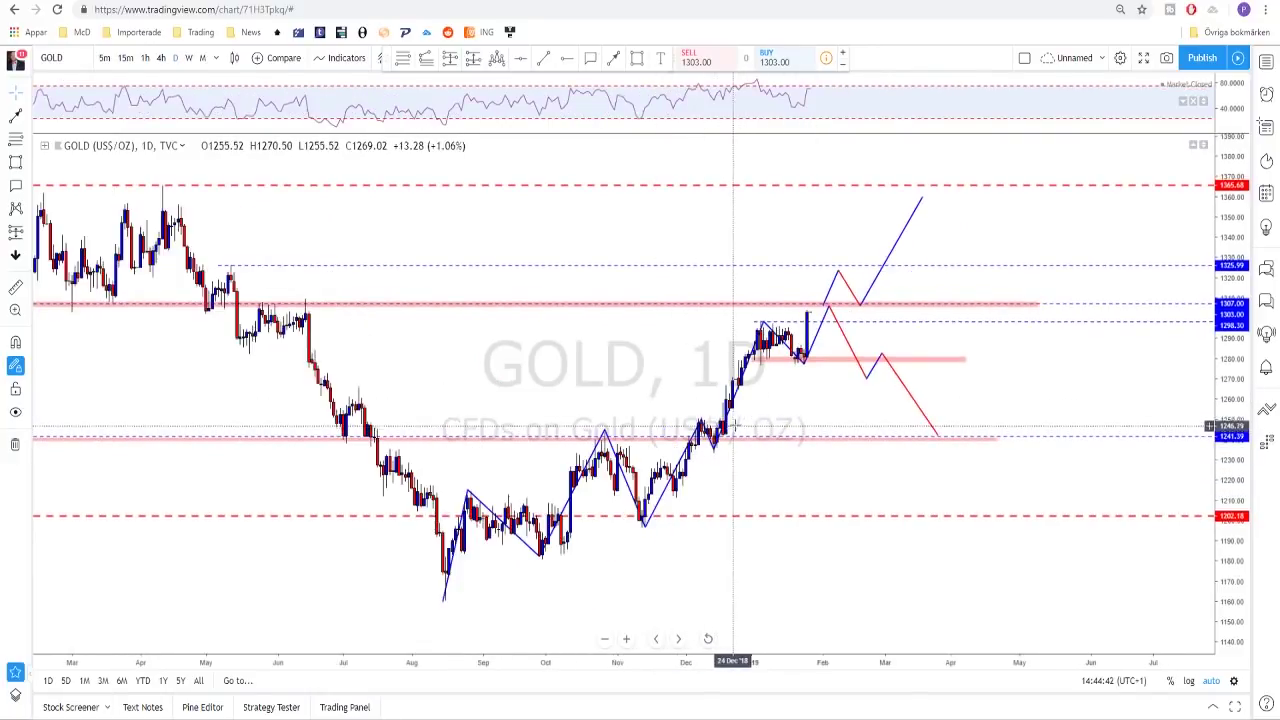
{"action": "scroll", "coordinate": [806, 370], "scroll_direction": "up", "scroll_amount": 2}
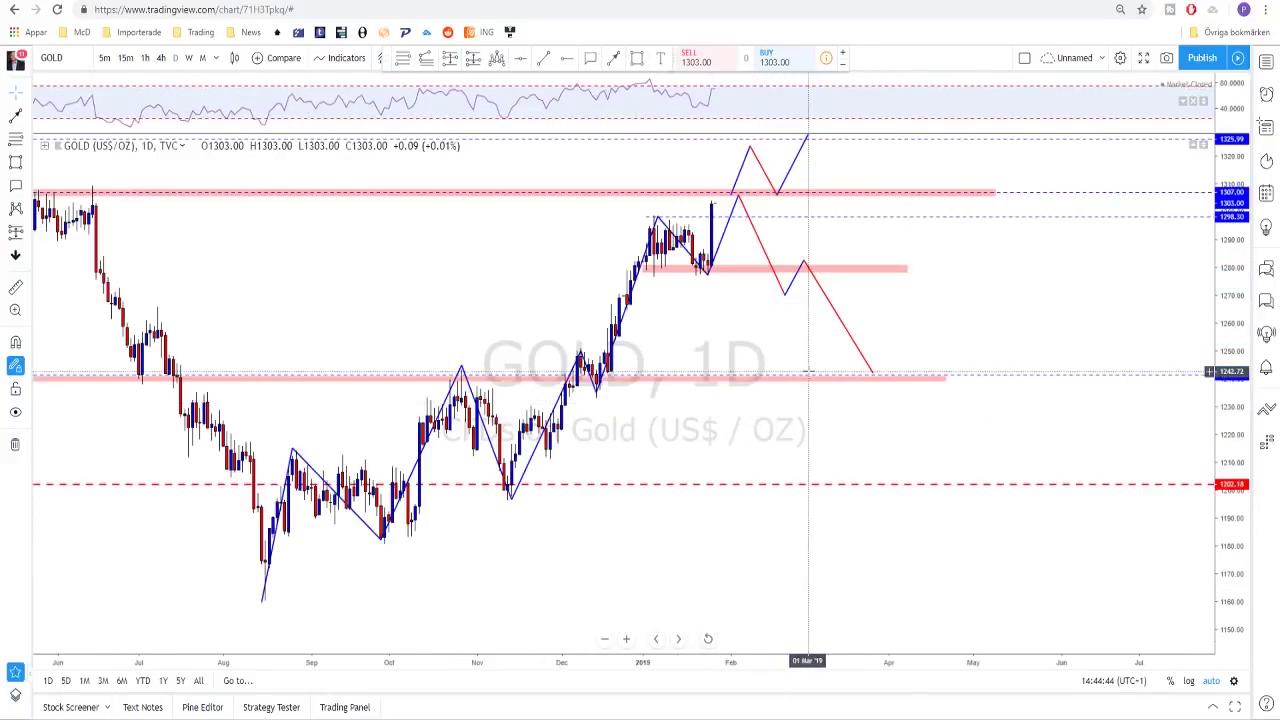
Examine gold's late-January daily rally near the 1298 and 1307 levels against the price history back to 2016
{"action": "mouse_move", "coordinate": [581, 254]}
{"action": "left_mouse_down"}
{"action": "mouse_move", "coordinate": [657, 256]}
{"action": "mouse_move", "coordinate": [784, 303]}
{"action": "left_mouse_up"}
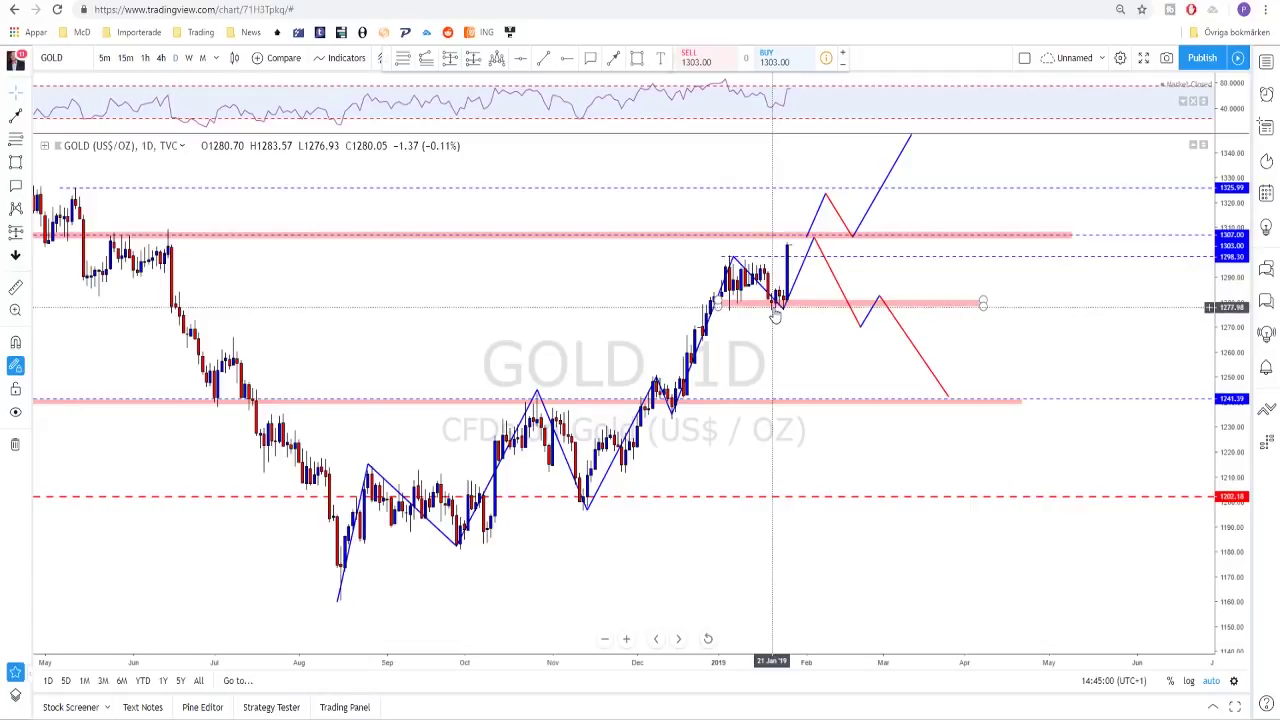
{"action": "scroll", "coordinate": [775, 315], "scroll_direction": "up", "scroll_amount": 1}
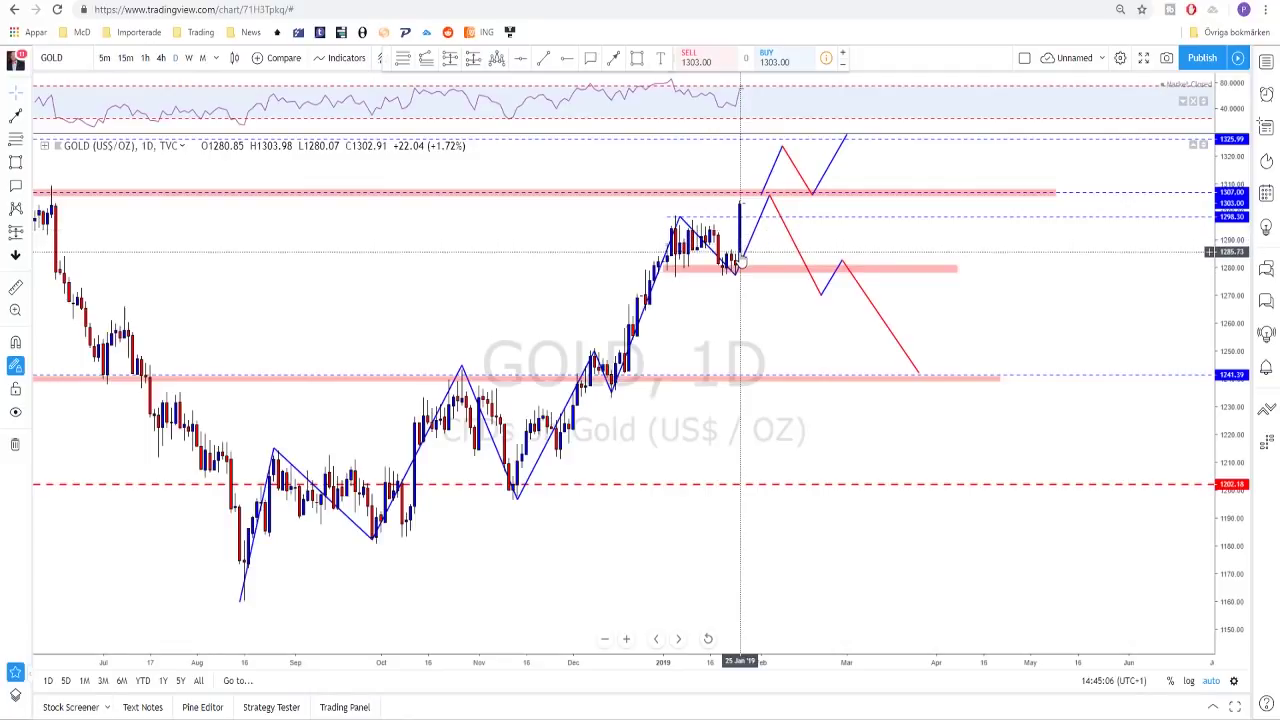
{"action": "scroll", "coordinate": [745, 258], "scroll_direction": "down", "scroll_amount": 1}
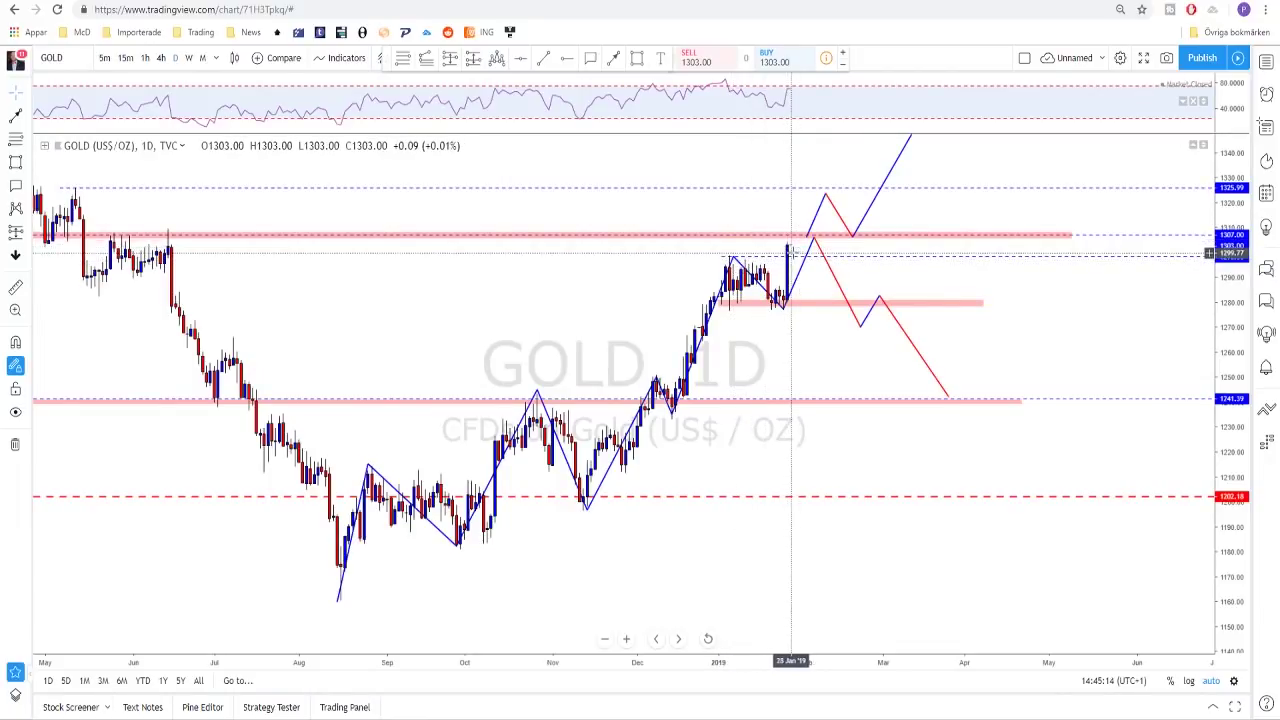
{"action": "scroll", "coordinate": [789, 255], "scroll_direction": "down", "scroll_amount": 1}
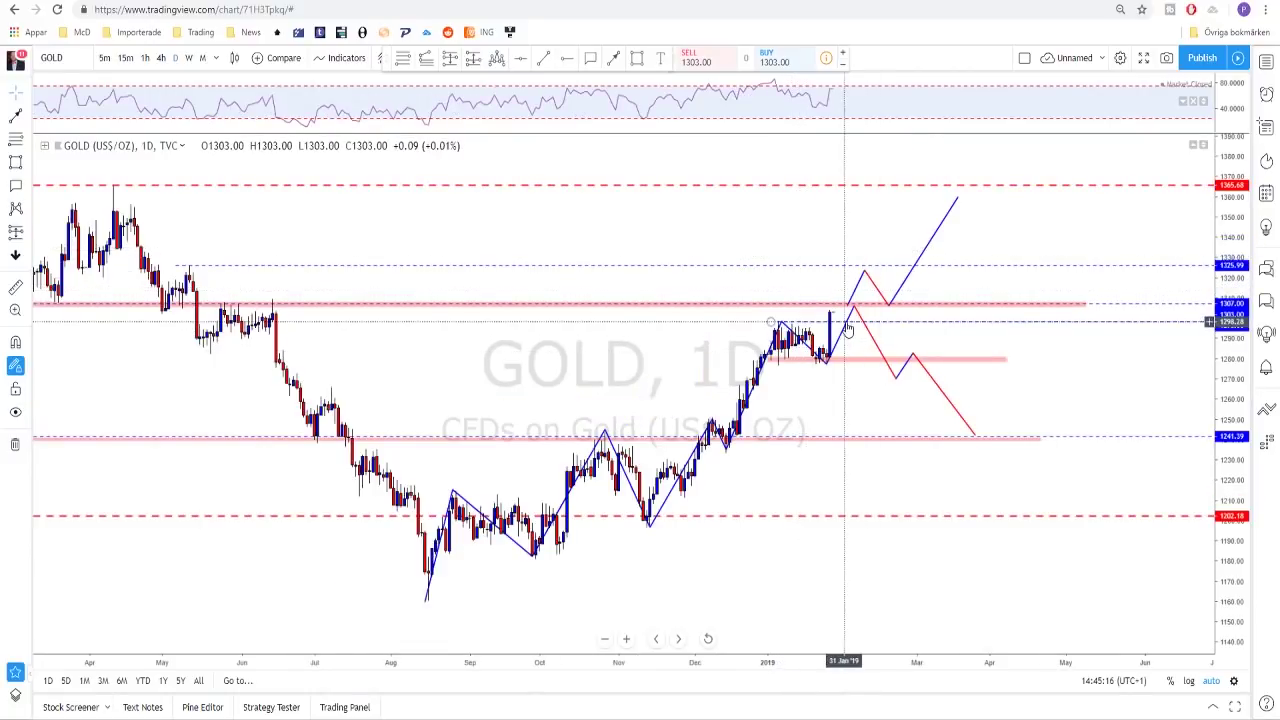
{"action": "scroll", "coordinate": [860, 312], "scroll_direction": "down", "scroll_amount": 3}
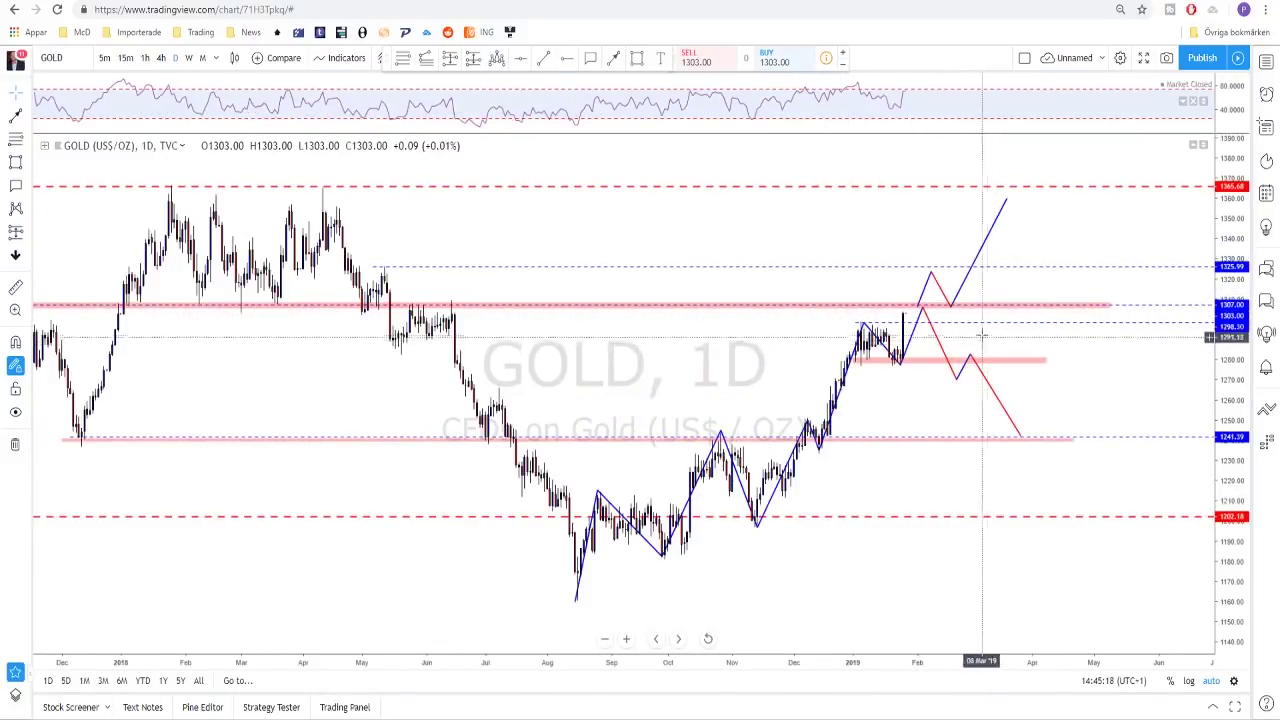
{"action": "scroll", "coordinate": [928, 316], "scroll_direction": "down", "scroll_amount": 4}
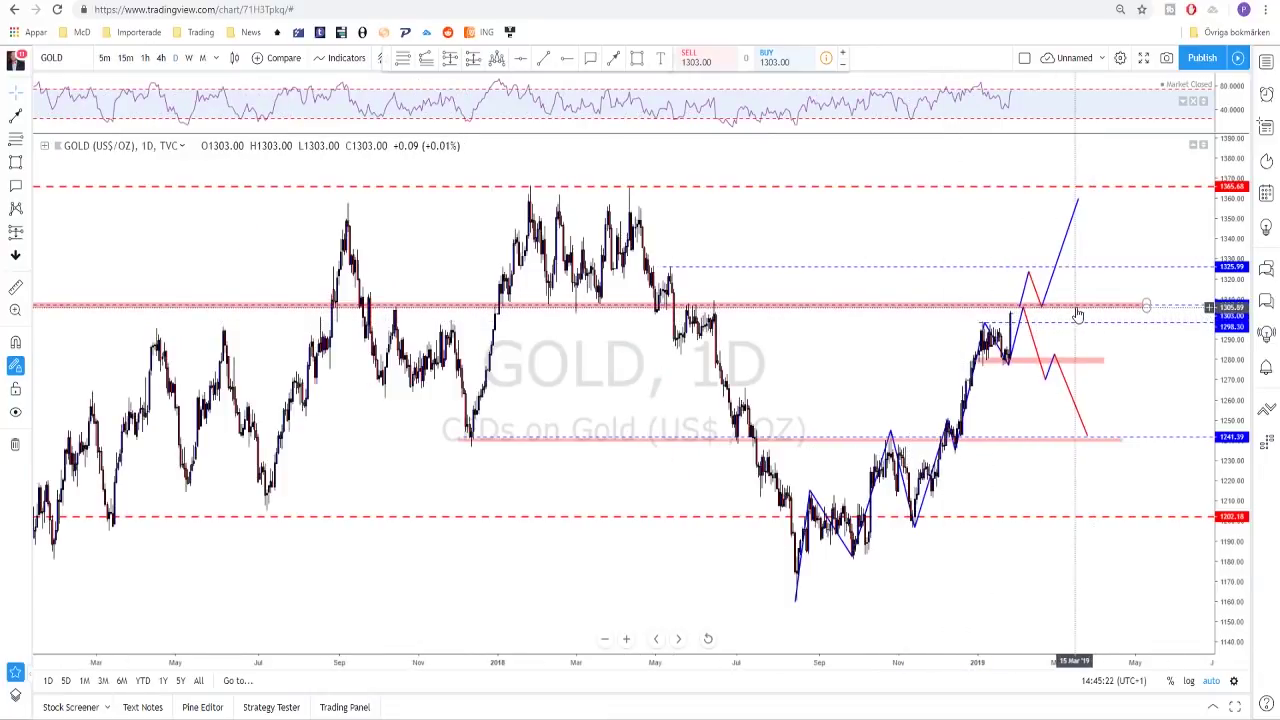
{"action": "scroll", "coordinate": [1069, 313], "scroll_direction": "down", "scroll_amount": 4}
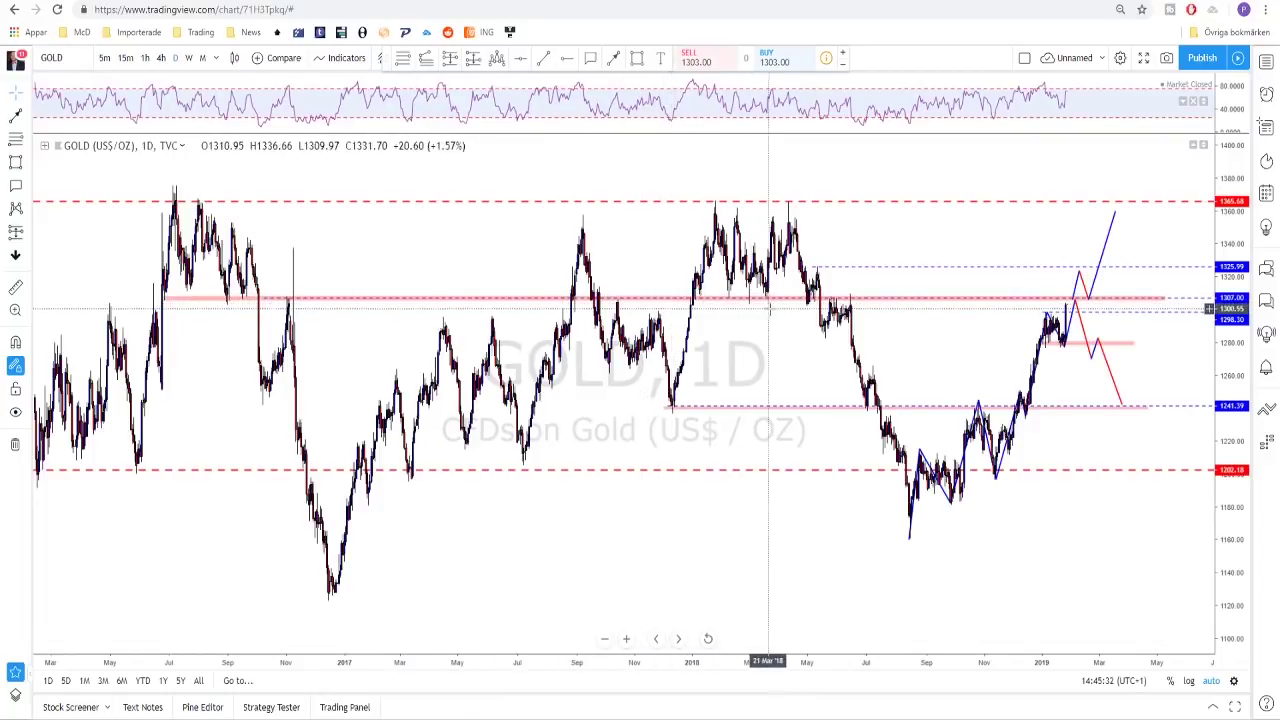
{"action": "scroll", "coordinate": [814, 303], "scroll_direction": "up", "scroll_amount": 5}
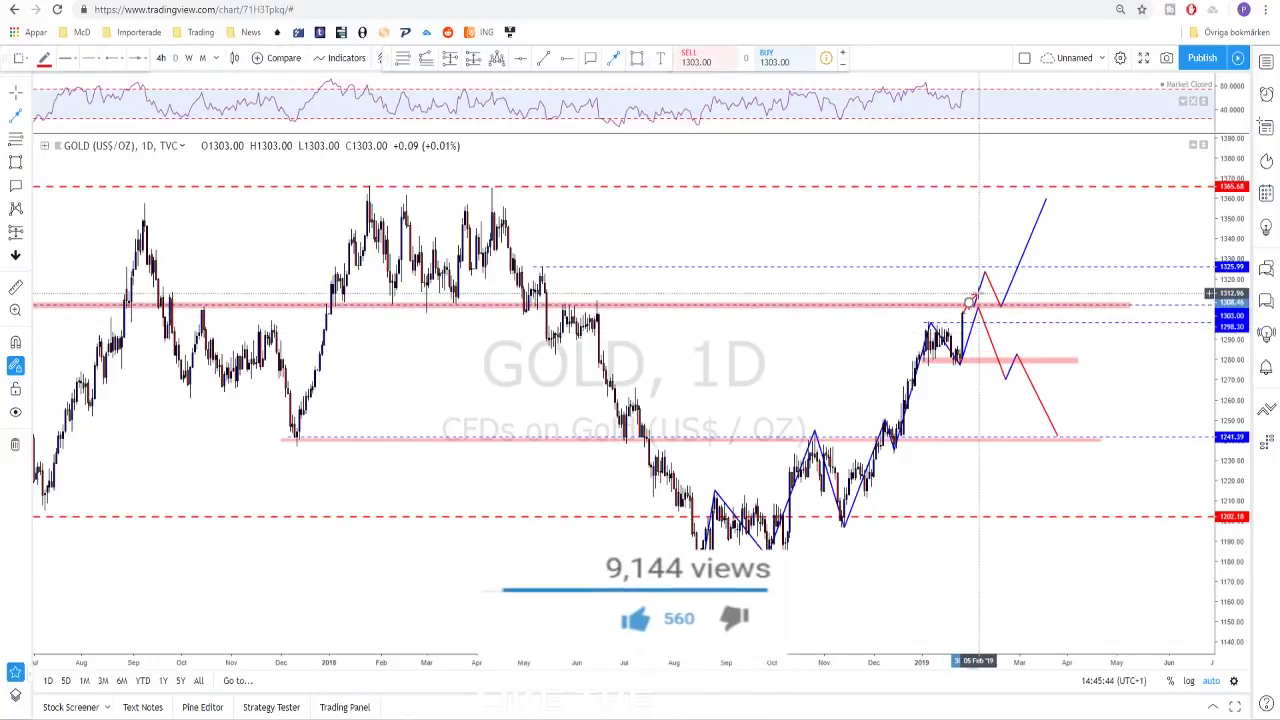
Sketch arrows on daily gold up to about 1315, back to about 1305 and up to about 1326, and delete them
{"action": "left_click", "coordinate": [968, 300]}
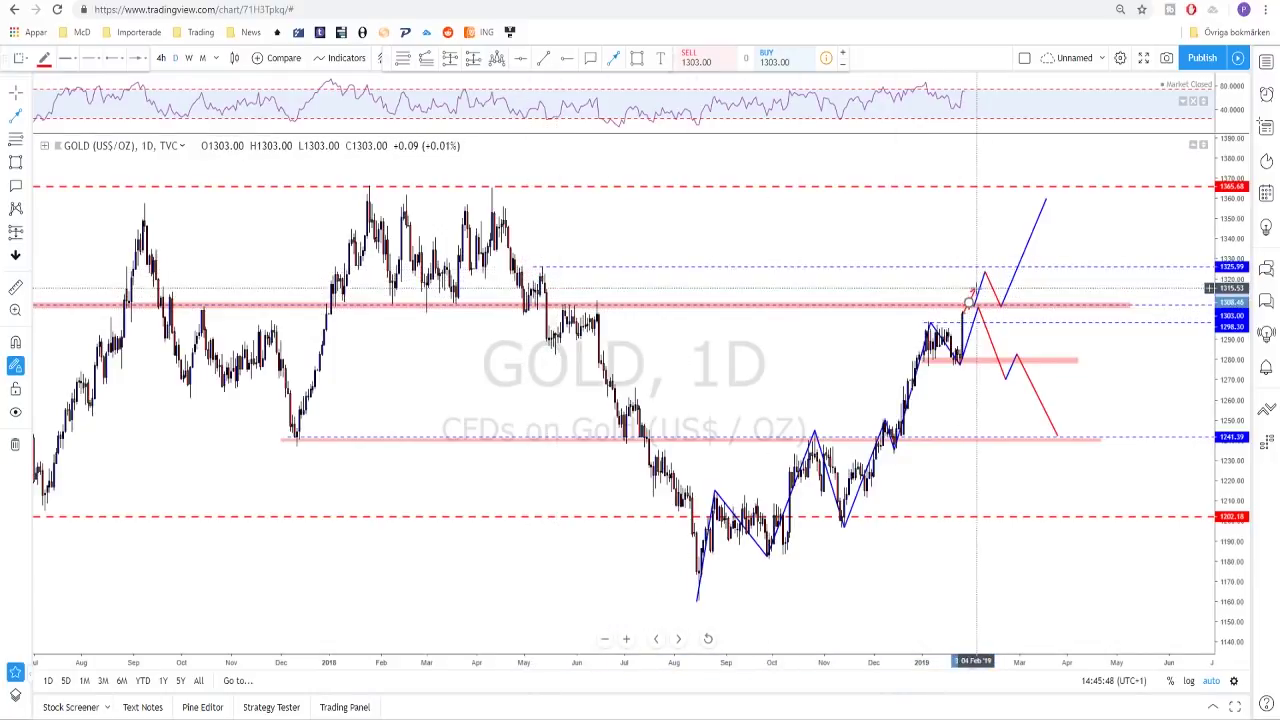
{"action": "left_click", "coordinate": [968, 300]}
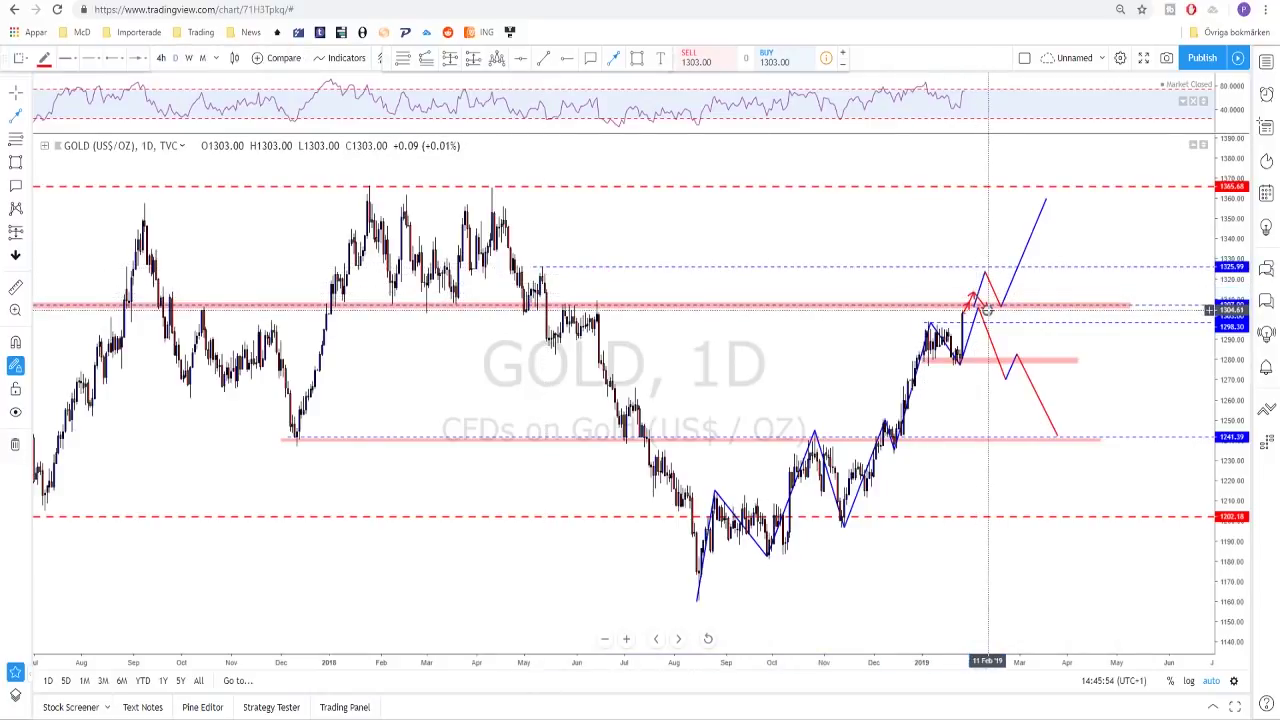
{"action": "left_click", "coordinate": [1002, 267]}
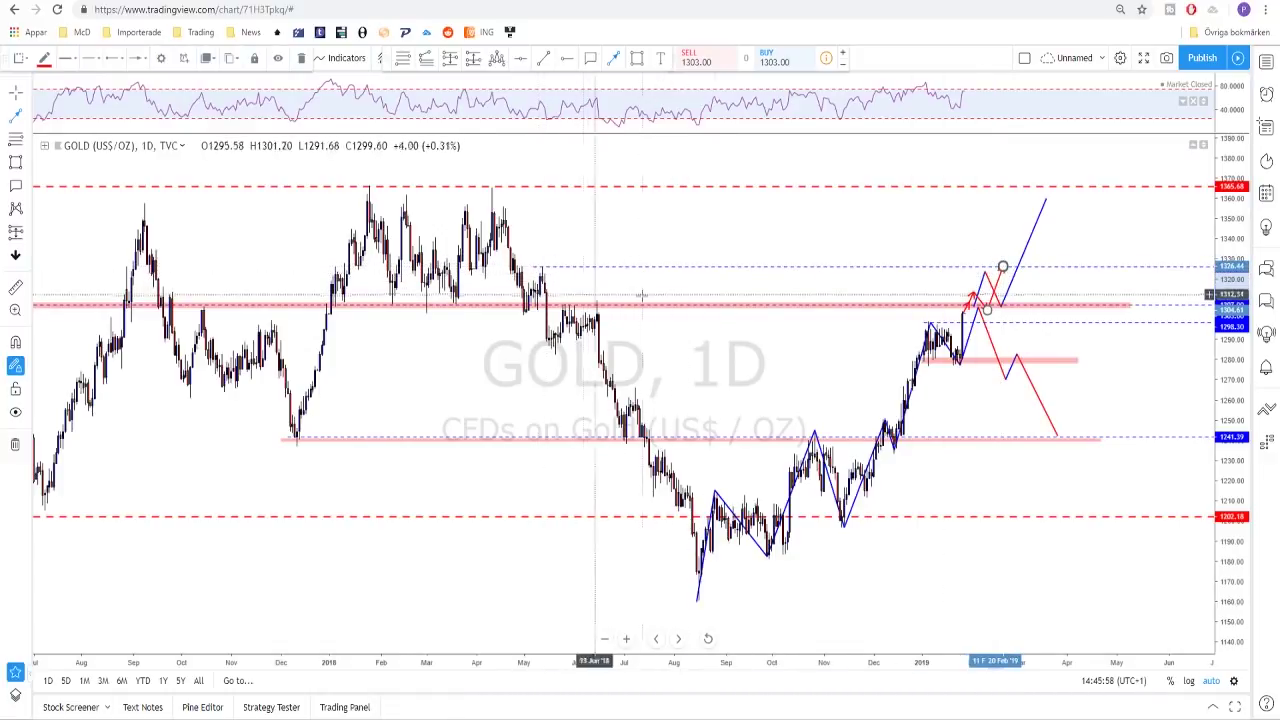
{"action": "scroll", "coordinate": [948, 305], "scroll_direction": "up", "scroll_amount": 3}
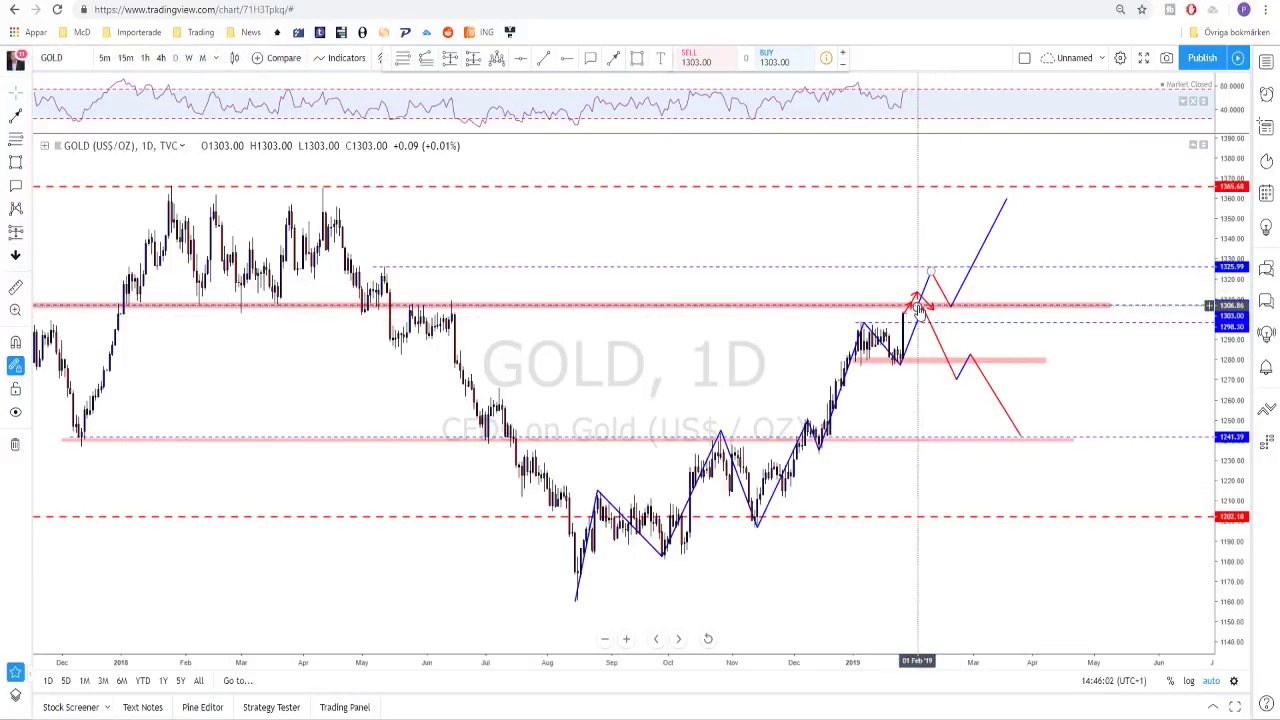
{"action": "key", "text": "Delete"}
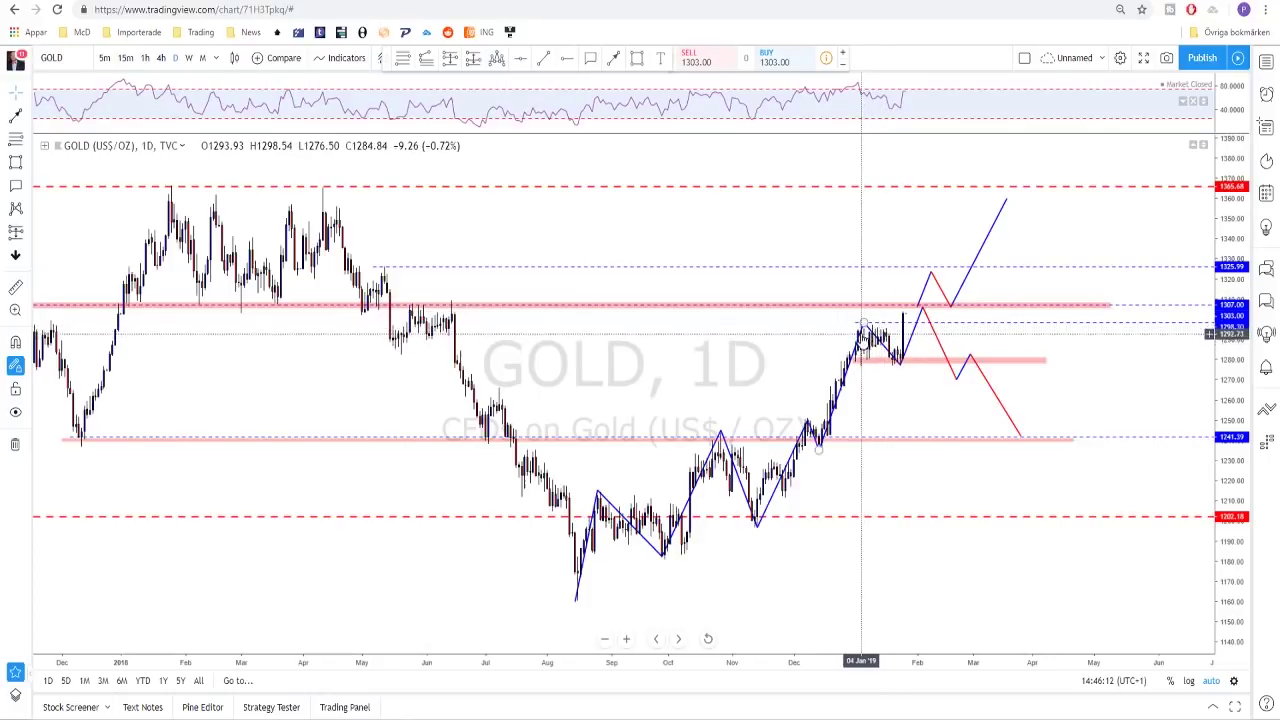
Try a descending trend line across gold's January peaks on the daily RSI
{"action": "left_click", "coordinate": [550, 62]}
{"action": "left_click", "coordinate": [855, 82]}
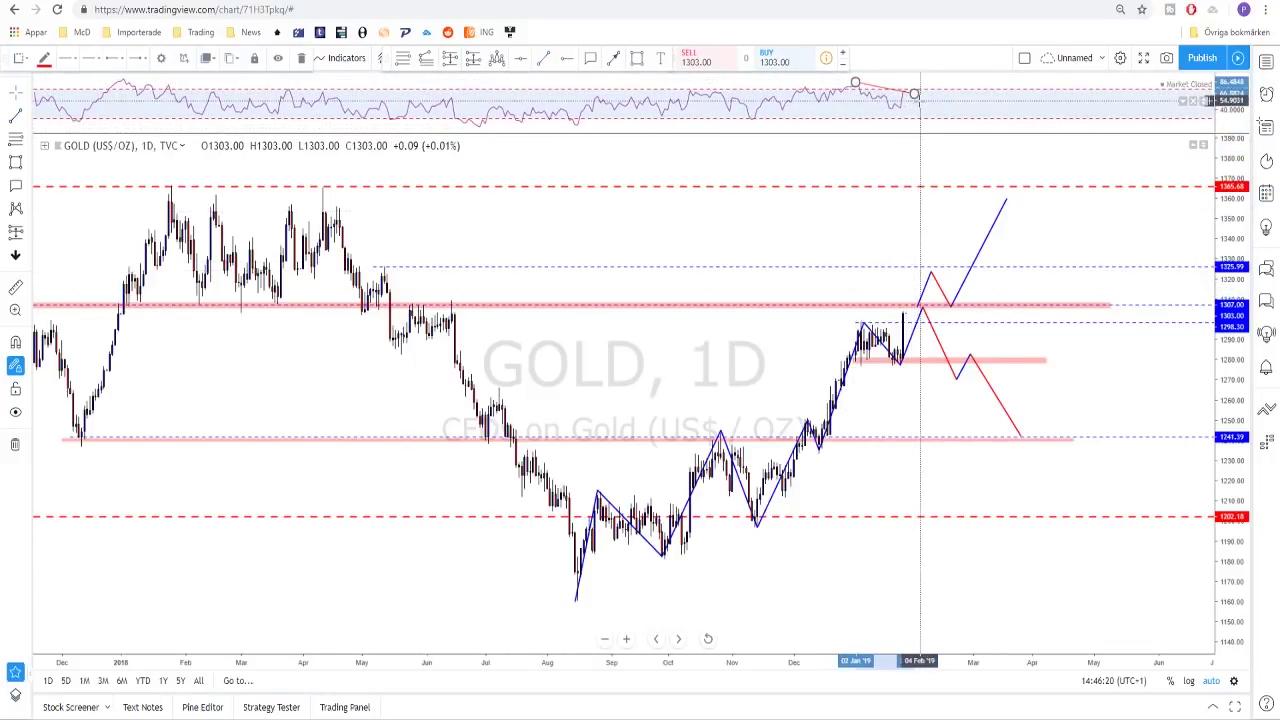
{"action": "key", "text": "Escape"}
Switch the gold chart to the 4-hour timeframe and compare its RSI with the January price highs
{"action": "left_click", "coordinate": [160, 58]}
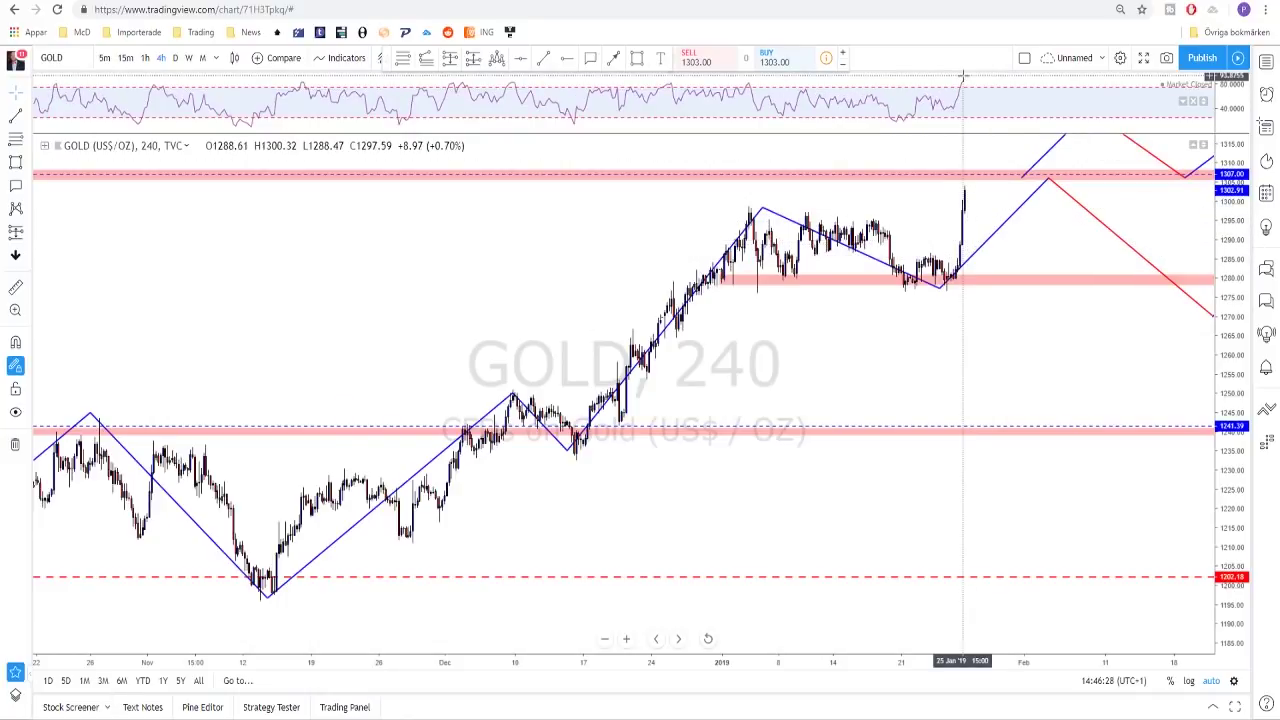
{"action": "scroll", "coordinate": [963, 170], "scroll_direction": "down", "scroll_amount": 3}
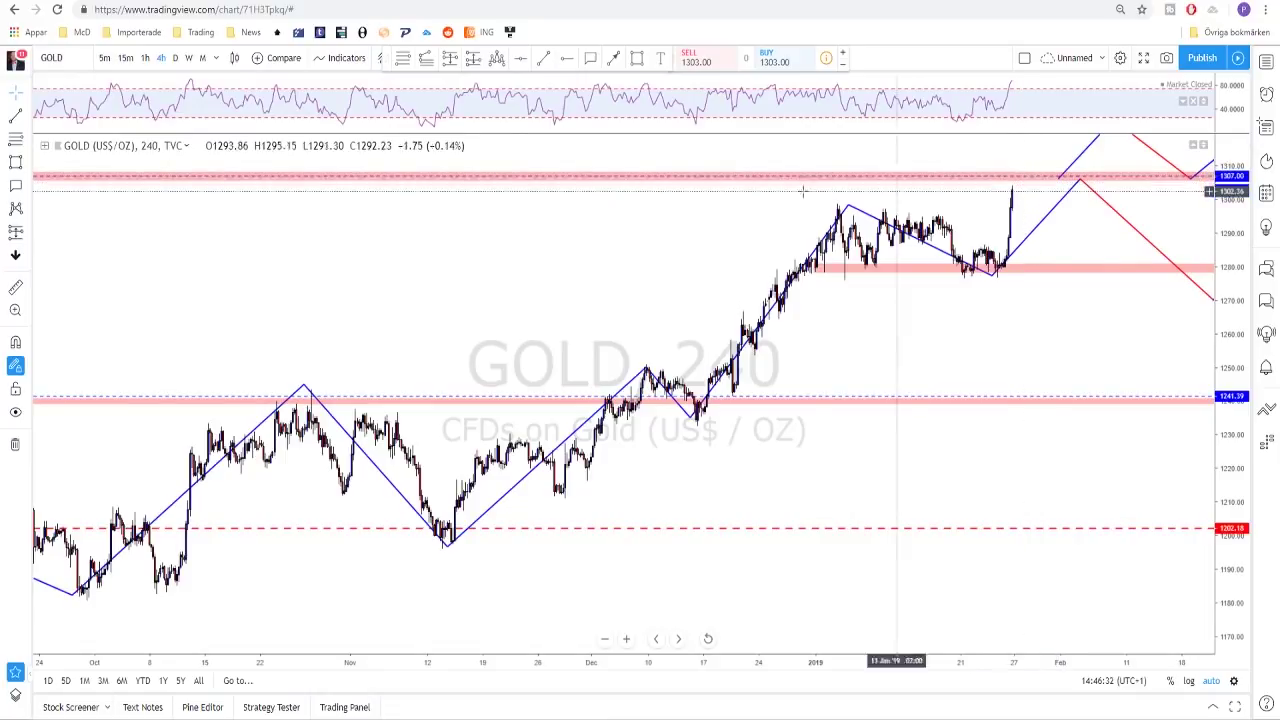
{"action": "scroll", "coordinate": [450, 85], "scroll_direction": "up", "scroll_amount": 3}
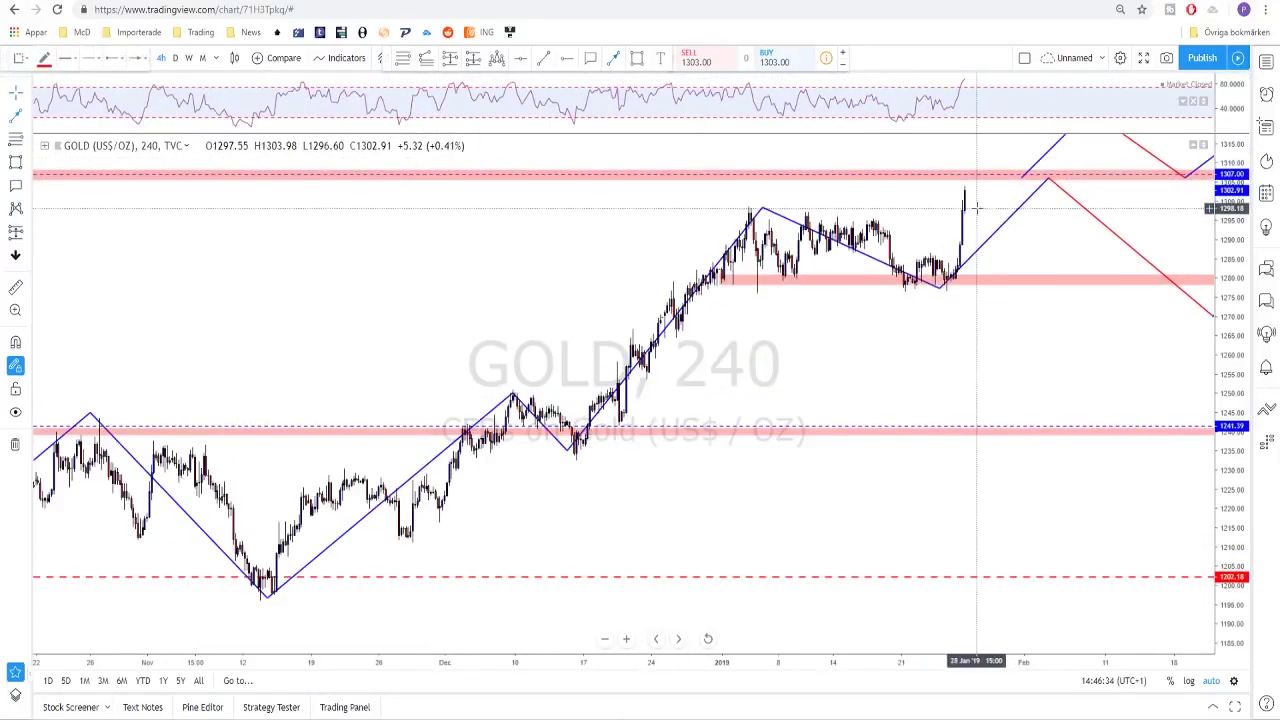
Sketch a pullback arrow from the 1307 zone and mark a January zone near 1295 where the arrow ends
{"action": "mouse_move", "coordinate": [964, 198]}
{"action": "left_mouse_down"}
{"action": "mouse_move", "coordinate": [971, 176]}
{"action": "mouse_move", "coordinate": [988, 210]}
{"action": "left_mouse_up"}
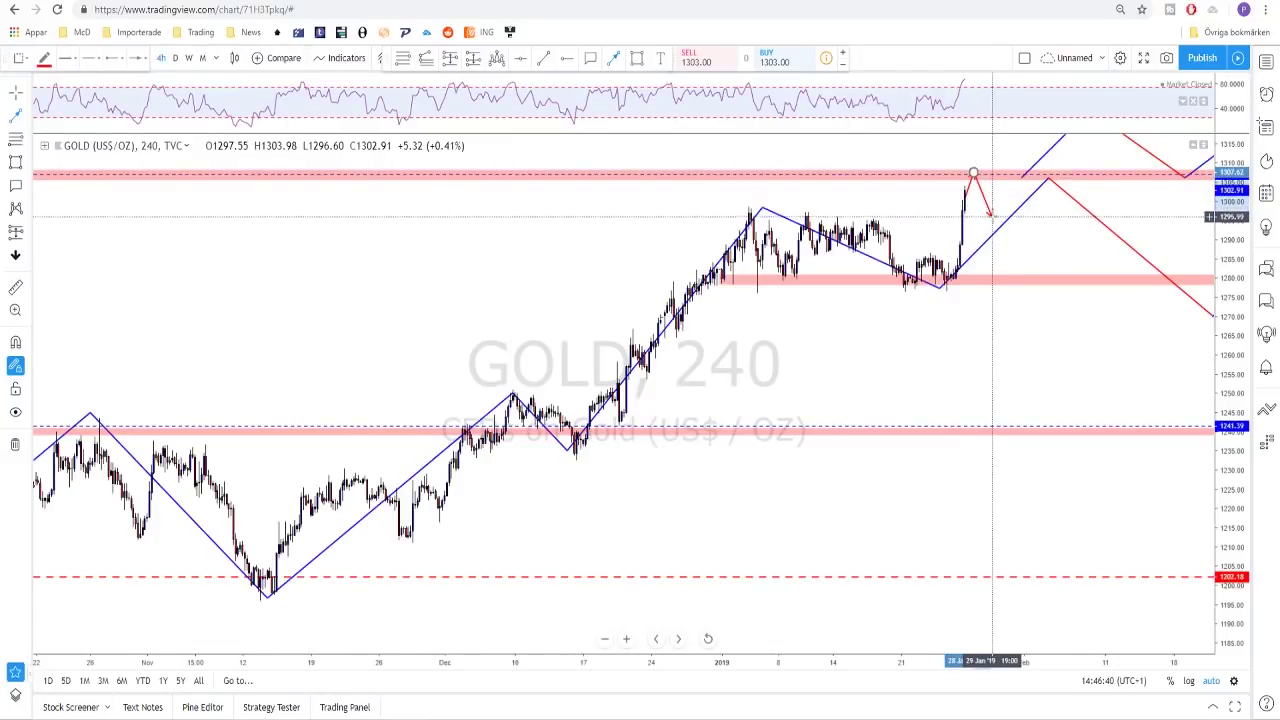
{"action": "left_click_drag", "start_coordinate": [991, 216], "coordinate": [991, 216]}
{"action": "left_click", "coordinate": [637, 58]}
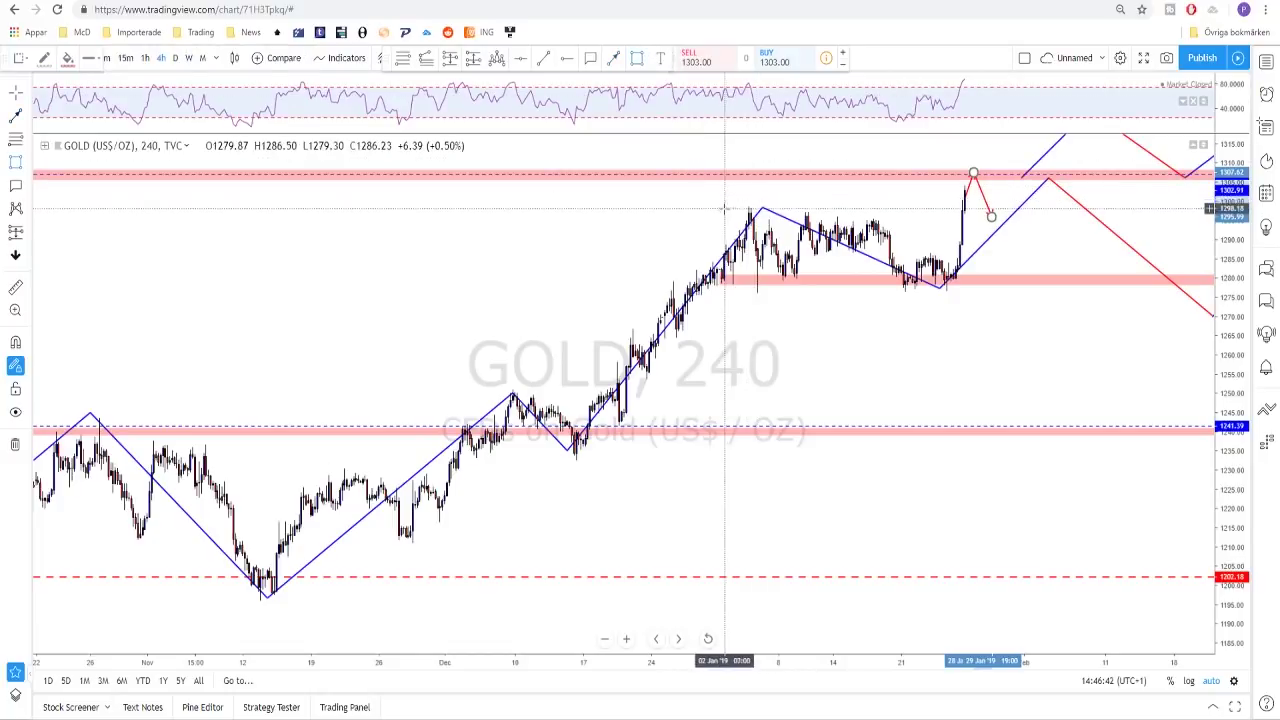
{"action": "left_click", "coordinate": [740, 217]}
{"action": "left_click", "coordinate": [1012, 222]}
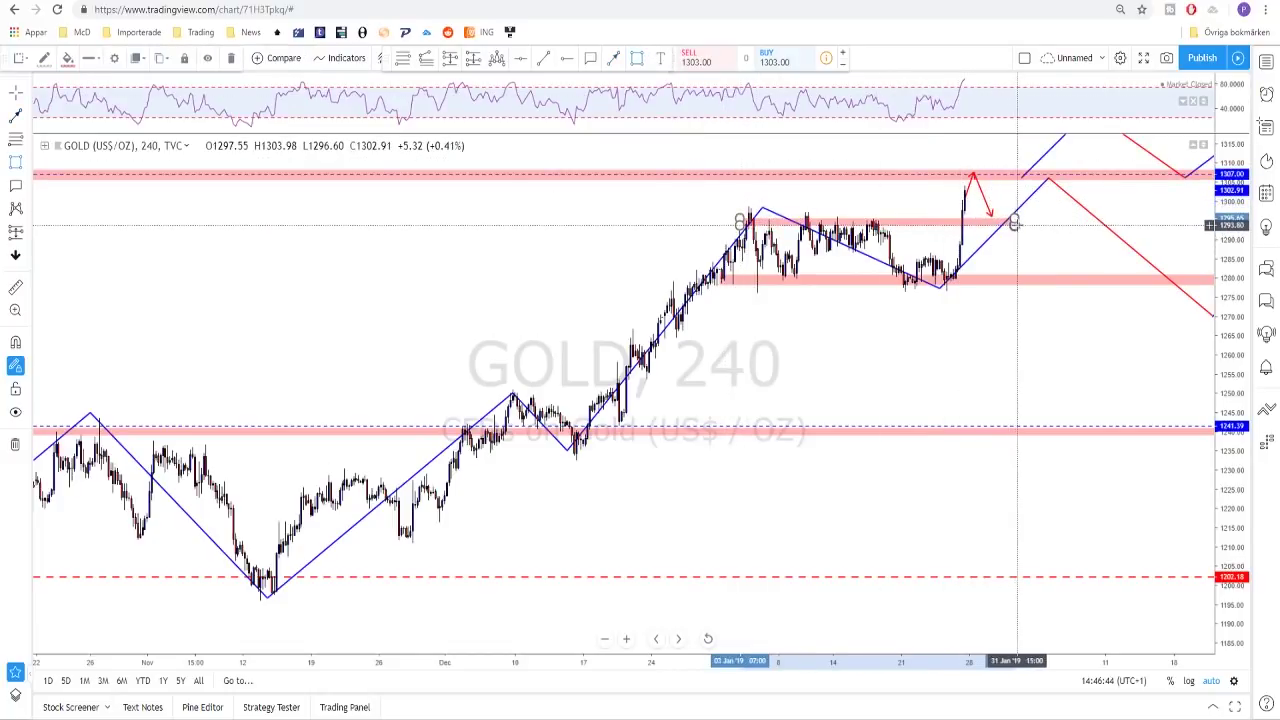
{"action": "mouse_move", "coordinate": [1001, 210]}
{"action": "left_mouse_down"}
{"action": "mouse_move", "coordinate": [921, 208]}
{"action": "mouse_move", "coordinate": [914, 222]}
{"action": "left_mouse_up"}
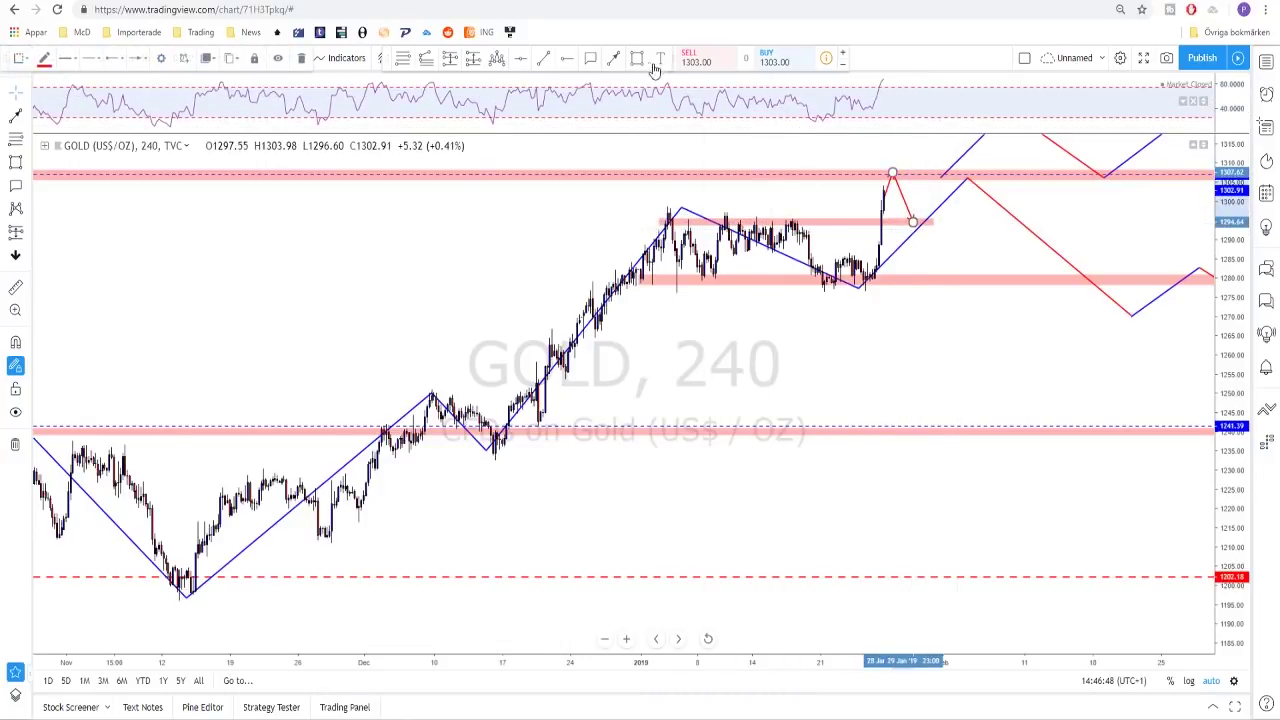
Sketch arrows from the 1295 zone up to about 1314 and back down to about 1308
{"action": "left_click", "coordinate": [614, 58]}
{"action": "left_click", "coordinate": [912, 220]}
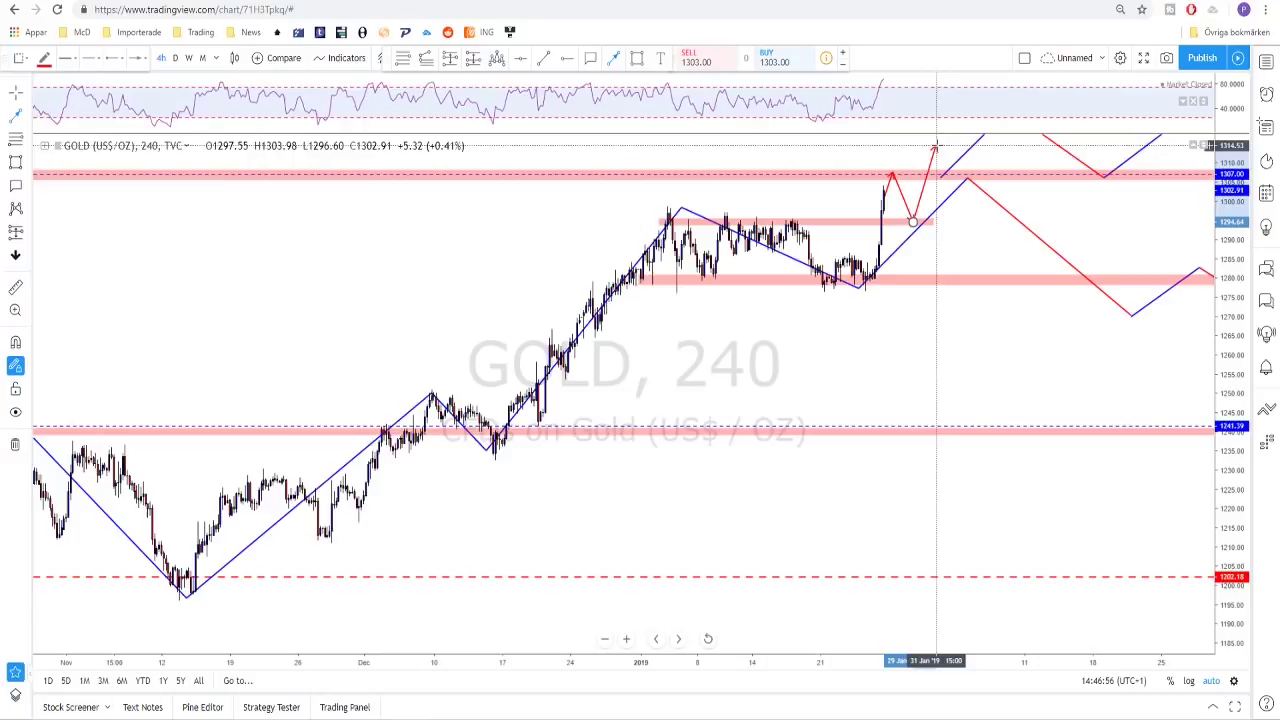
{"action": "left_click", "coordinate": [935, 146]}
{"action": "left_click", "coordinate": [947, 170]}
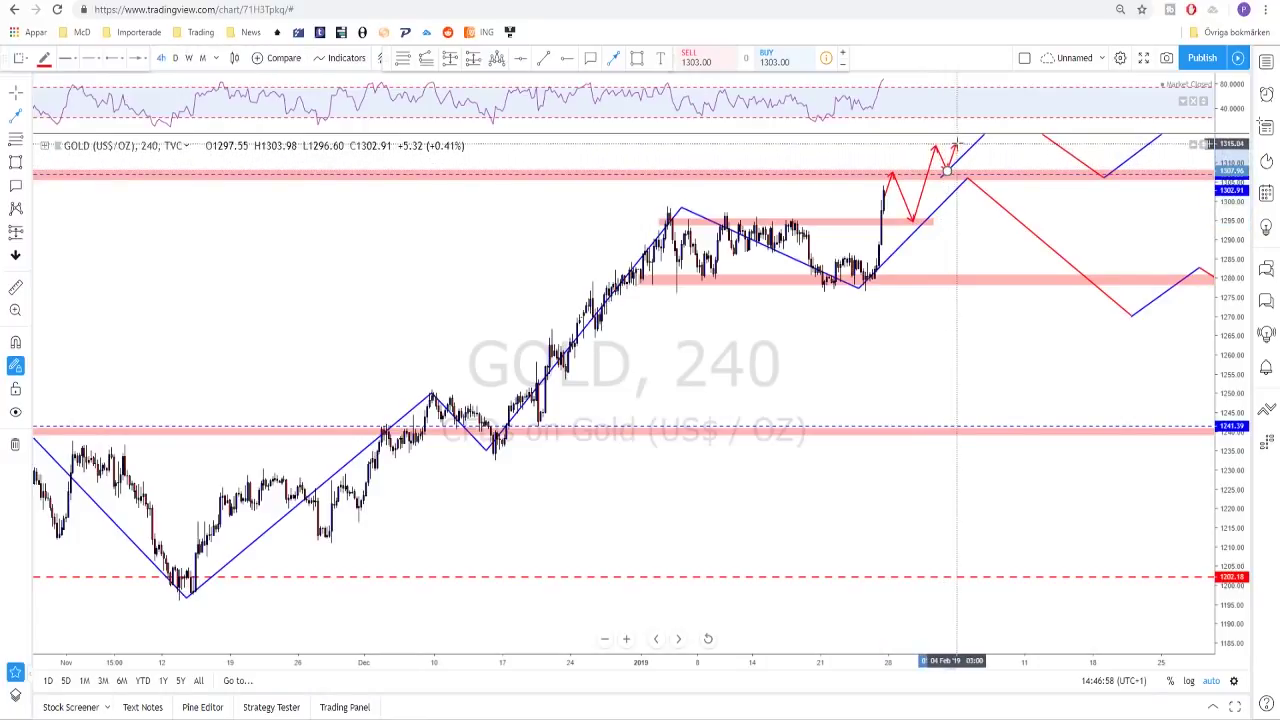
{"action": "key", "text": "Escape"}
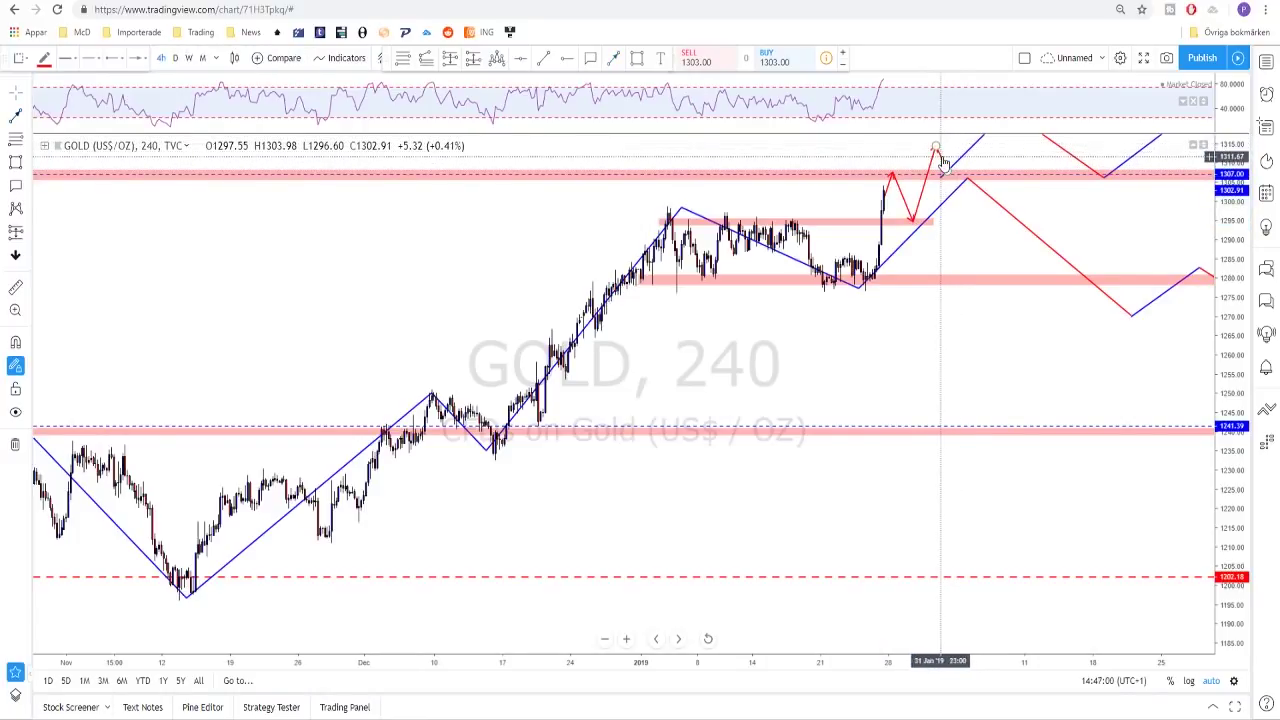
Remove the sketched projection arrows from the 4-hour gold chart, keeping the zone near 1295
{"action": "key", "text": "ctrl+z"}
{"action": "key", "text": "ctrl+z"}
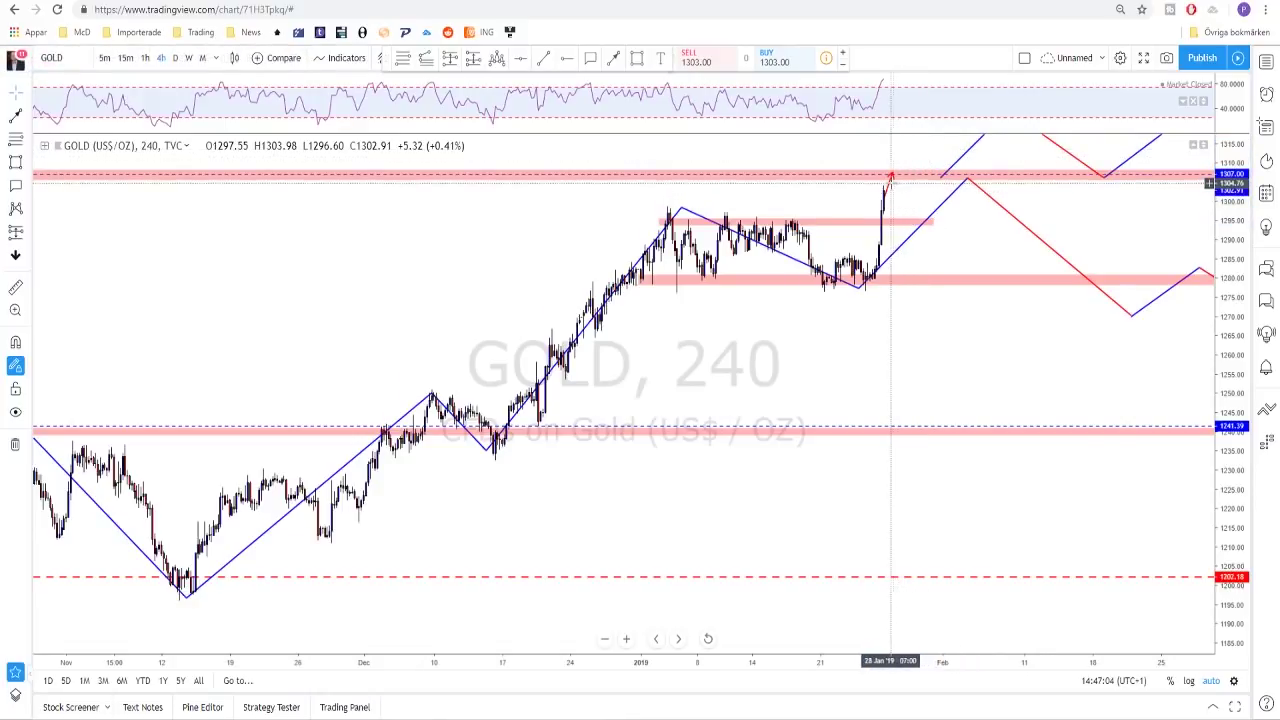
{"action": "scroll", "coordinate": [914, 200], "scroll_direction": "down", "scroll_amount": 3}
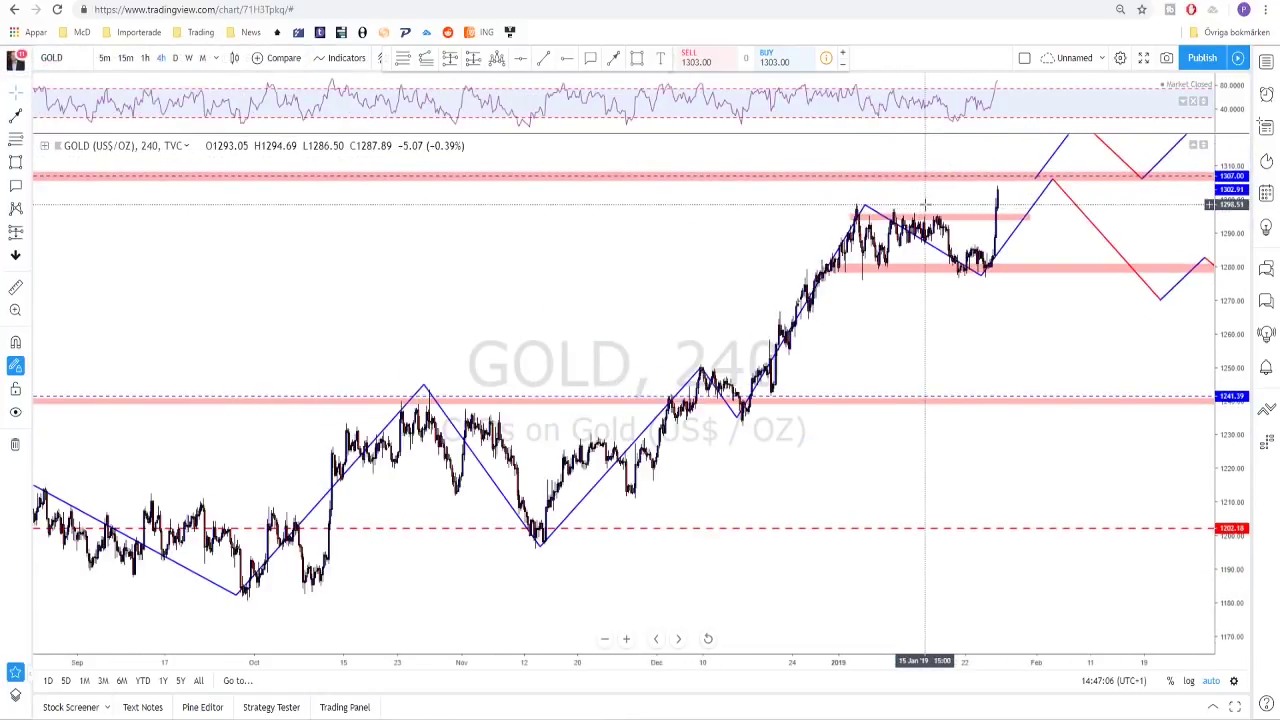
Switch to the daily USOIL chart and mark a support zone from about 42.4 to 43.1 between August 2016 and May 2019
{"action": "key", "text": "space"}
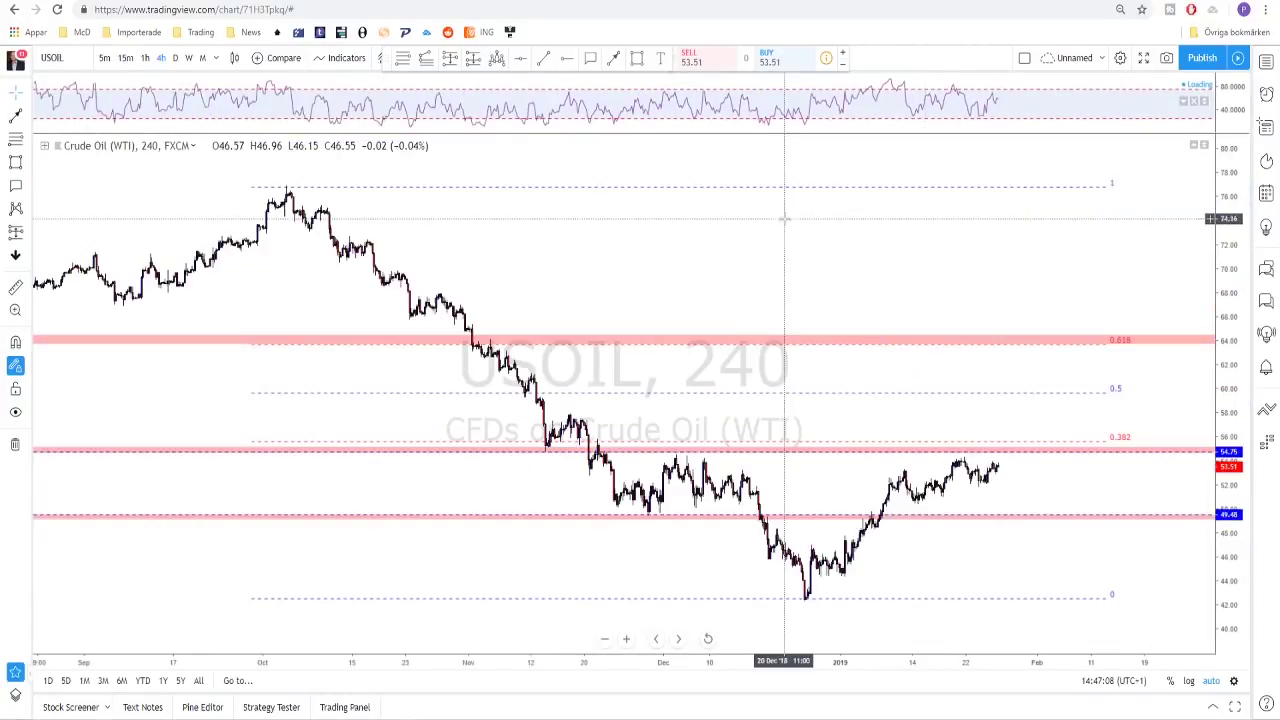
{"action": "left_click", "coordinate": [180, 58]}
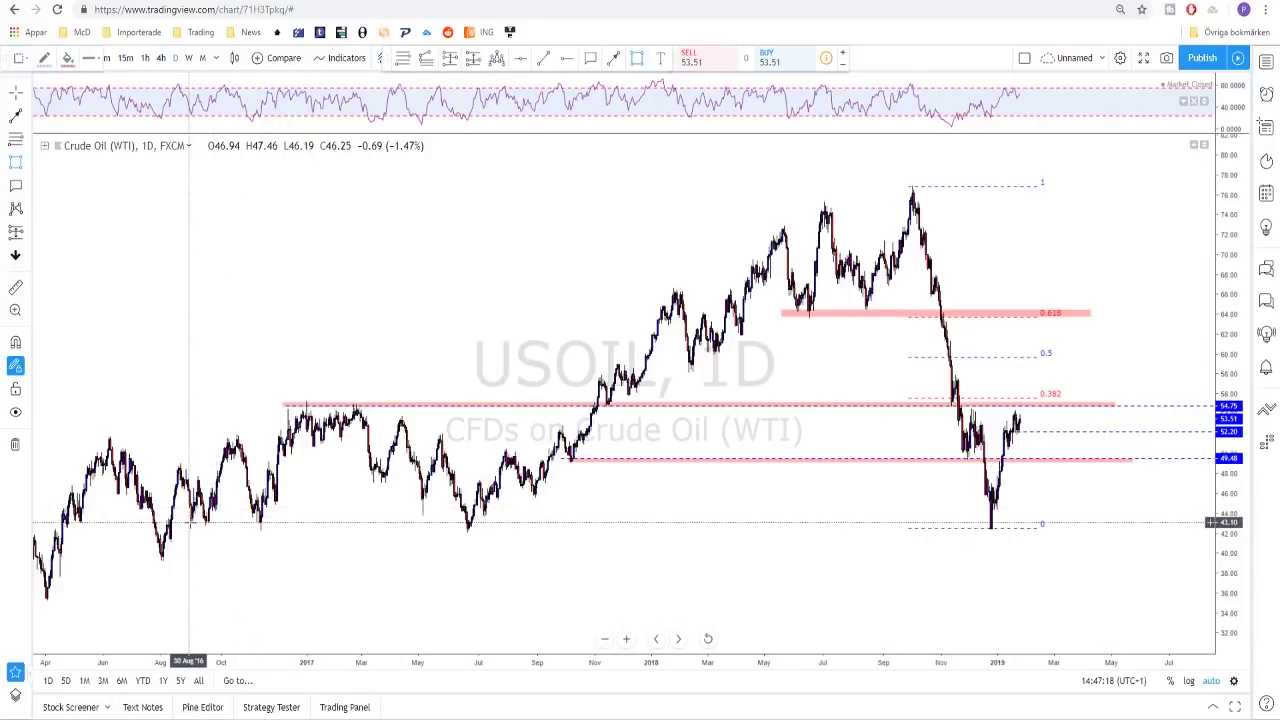
{"action": "left_click_drag", "start_coordinate": [188, 522], "coordinate": [840, 572]}
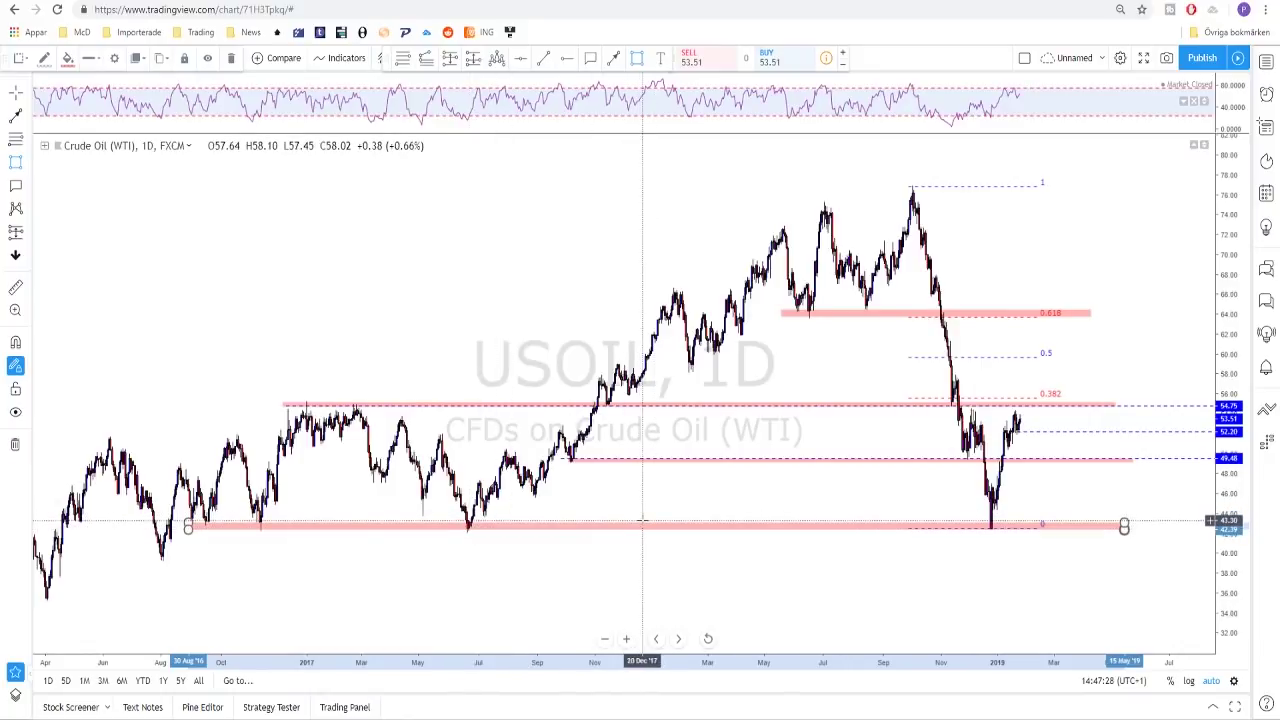
Examine crude oil's daily rebound from the 43 zone against the 49.48 and 54.75 zones and the Fibonacci levels
{"action": "scroll", "coordinate": [643, 520], "scroll_direction": "up", "scroll_amount": 2}
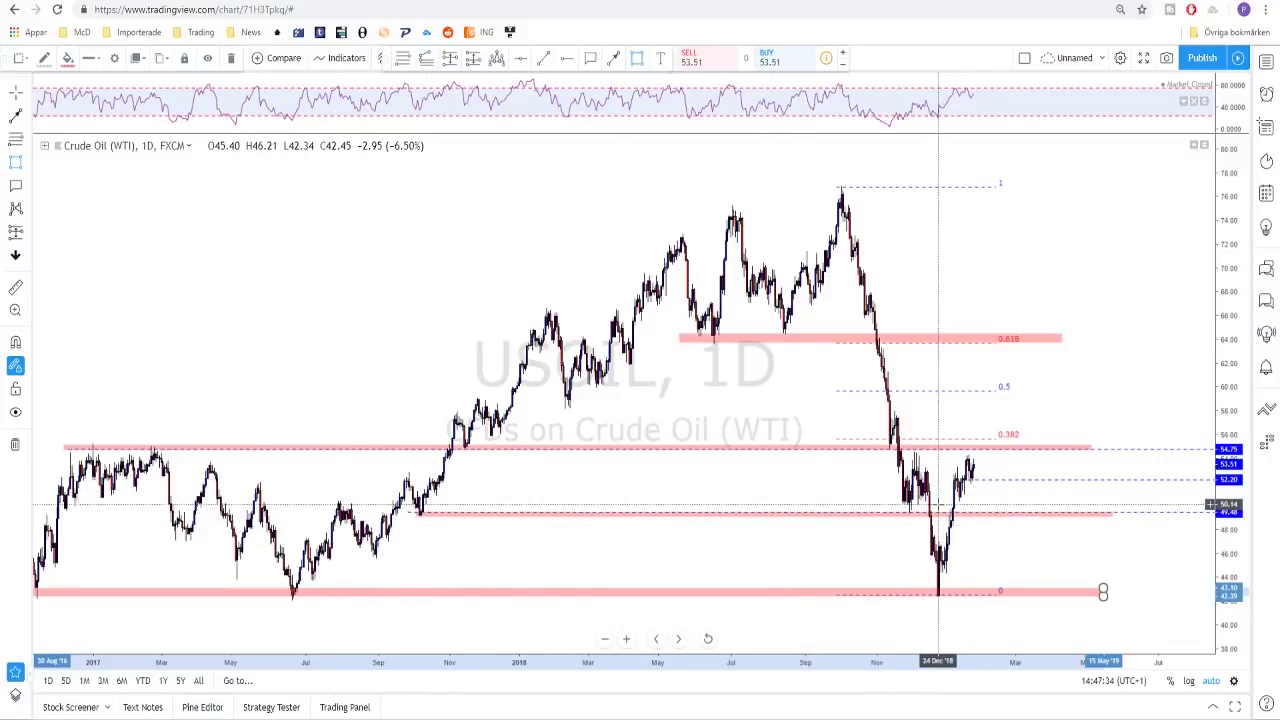
{"action": "scroll", "coordinate": [973, 471], "scroll_direction": "down", "scroll_amount": 1}
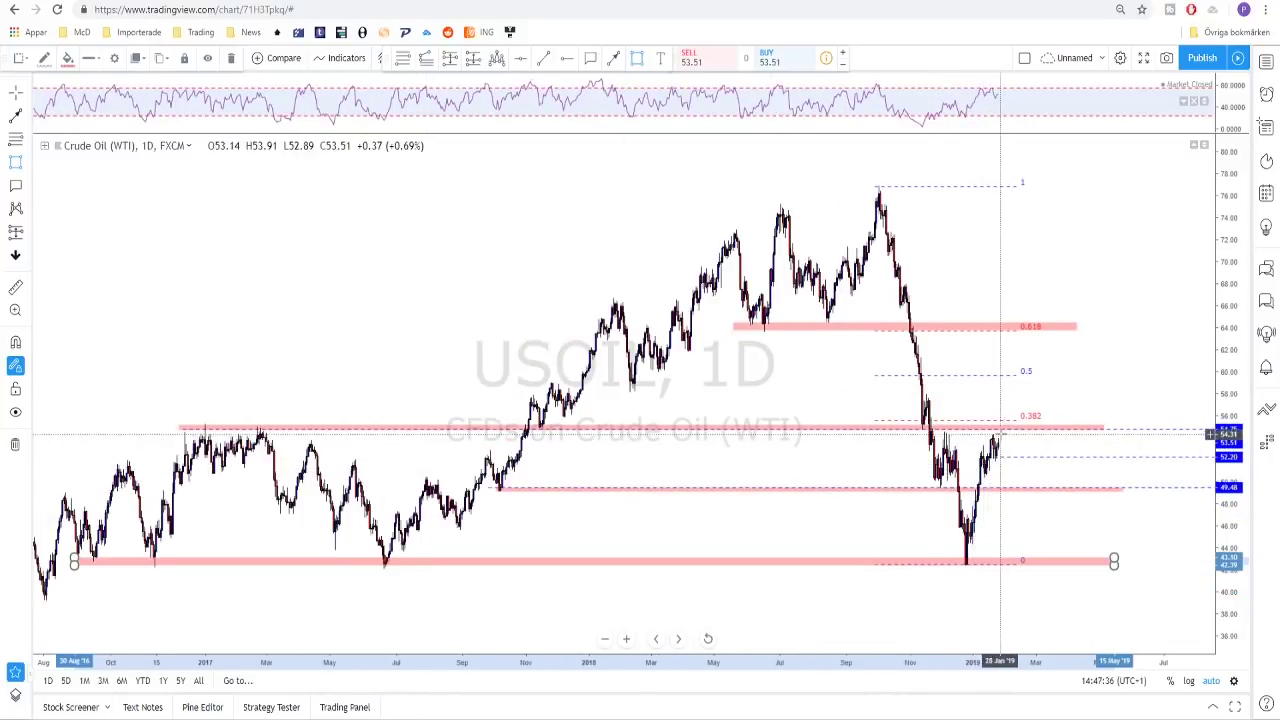
{"action": "scroll", "coordinate": [355, 443], "scroll_direction": "down", "scroll_amount": 1}
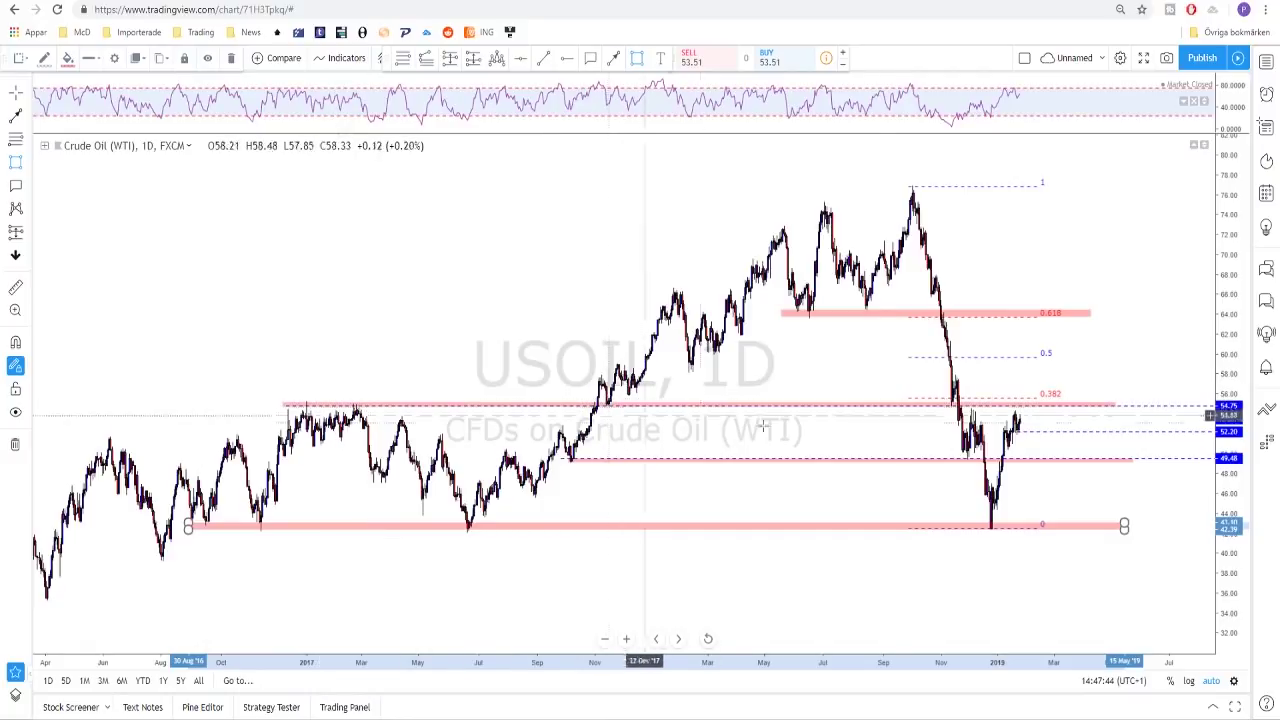
{"action": "scroll", "coordinate": [720, 410], "scroll_direction": "up", "scroll_amount": 3}
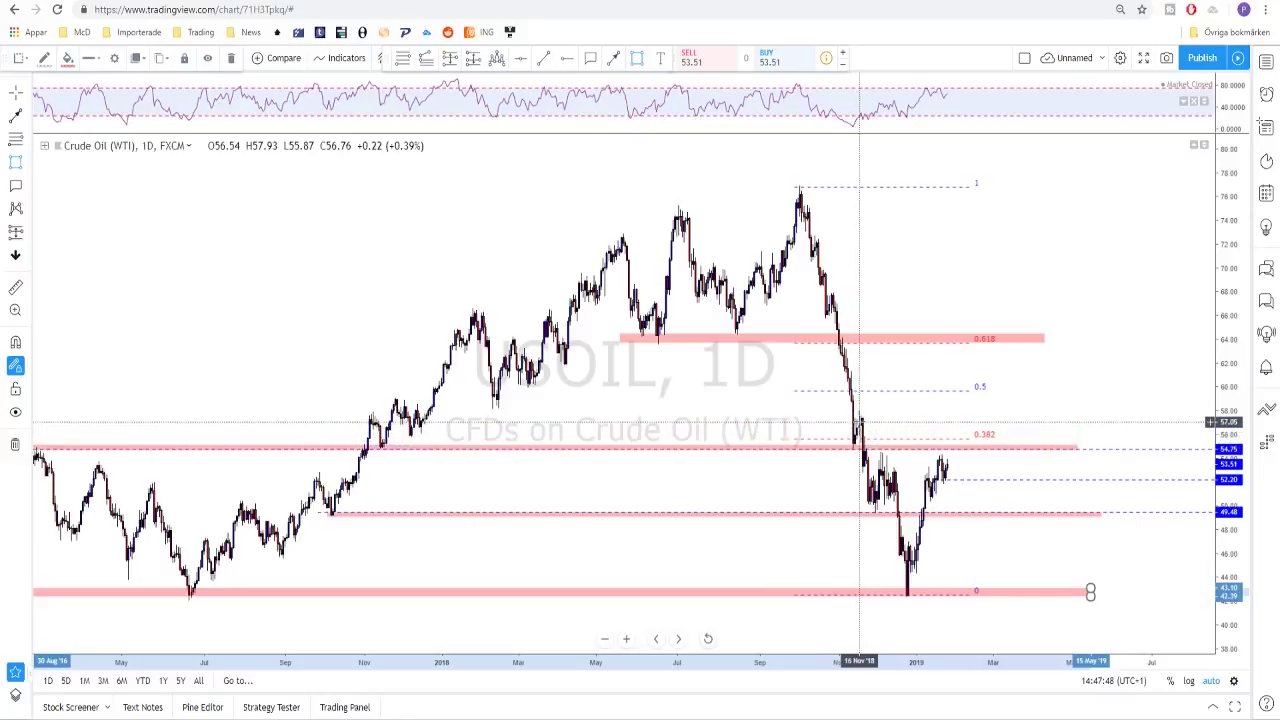
{"action": "scroll", "coordinate": [900, 447], "scroll_direction": "up", "scroll_amount": 2}
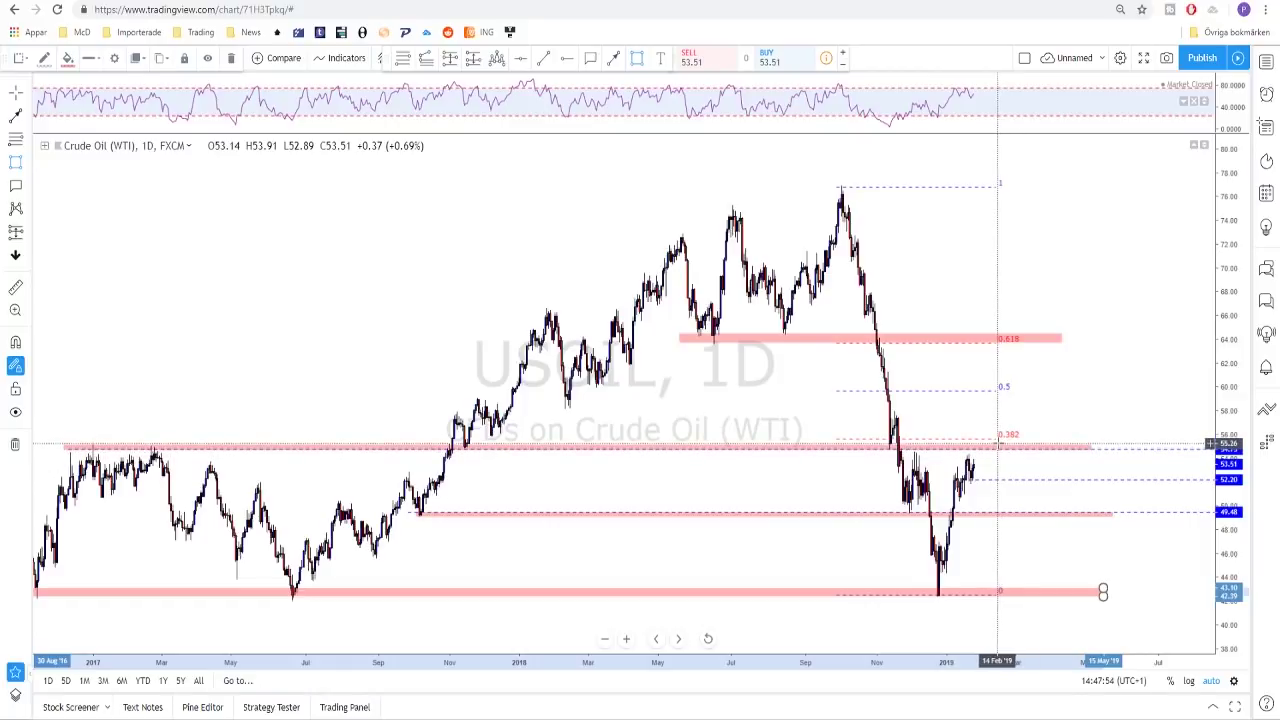
{"action": "scroll", "coordinate": [997, 443], "scroll_direction": "up", "scroll_amount": 2}
{"action": "left_click_drag", "start_coordinate": [939, 455], "coordinate": [1036, 459]}
{"action": "key", "text": "Delete"}
{"action": "scroll", "coordinate": [992, 465], "scroll_direction": "up", "scroll_amount": 3}
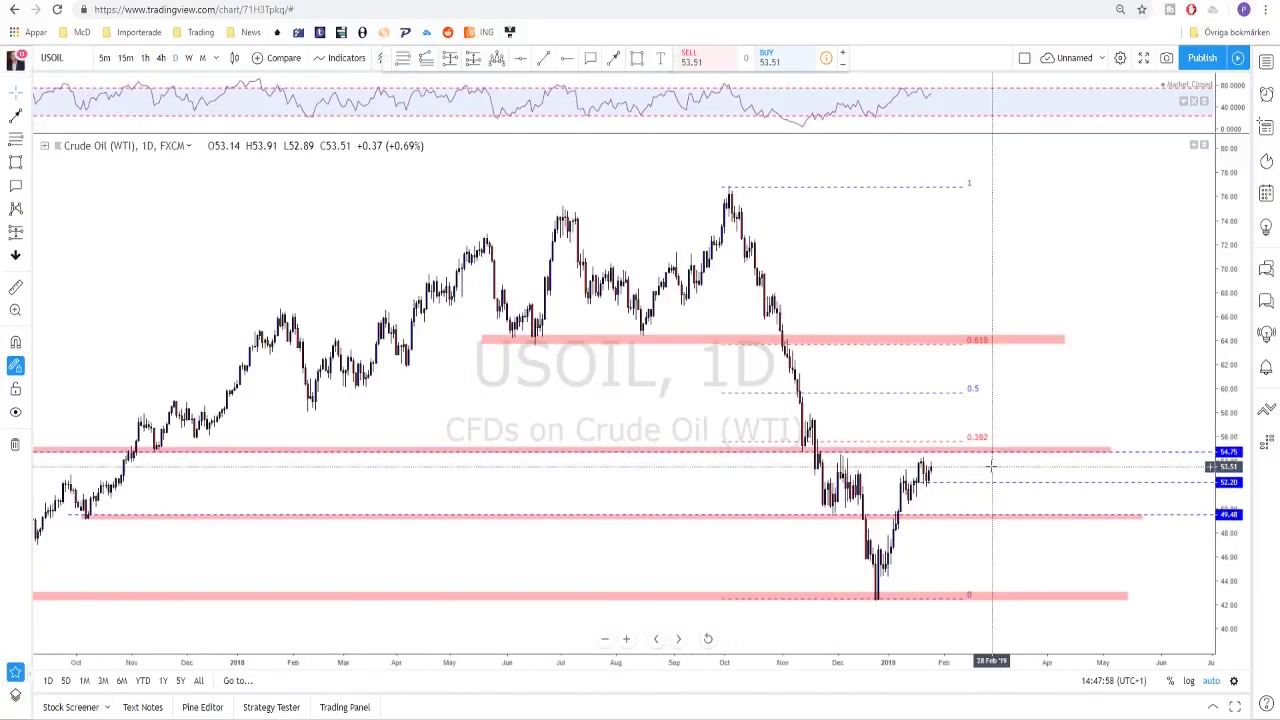
Sketch rising zigzag arrows on daily crude oil from about 53.3 to 55.1, 53.8, 56.2, 54.9 and up to 59.1
{"action": "left_click", "coordinate": [938, 451]}
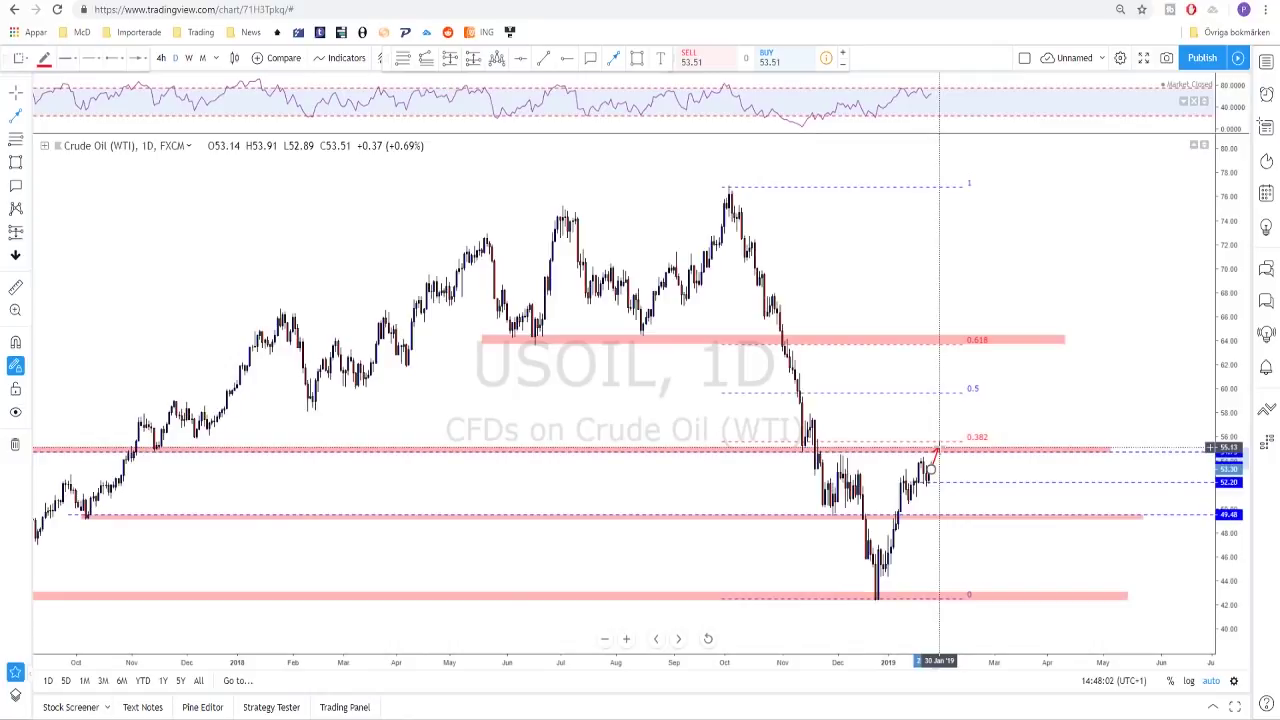
{"action": "left_click", "coordinate": [938, 447]}
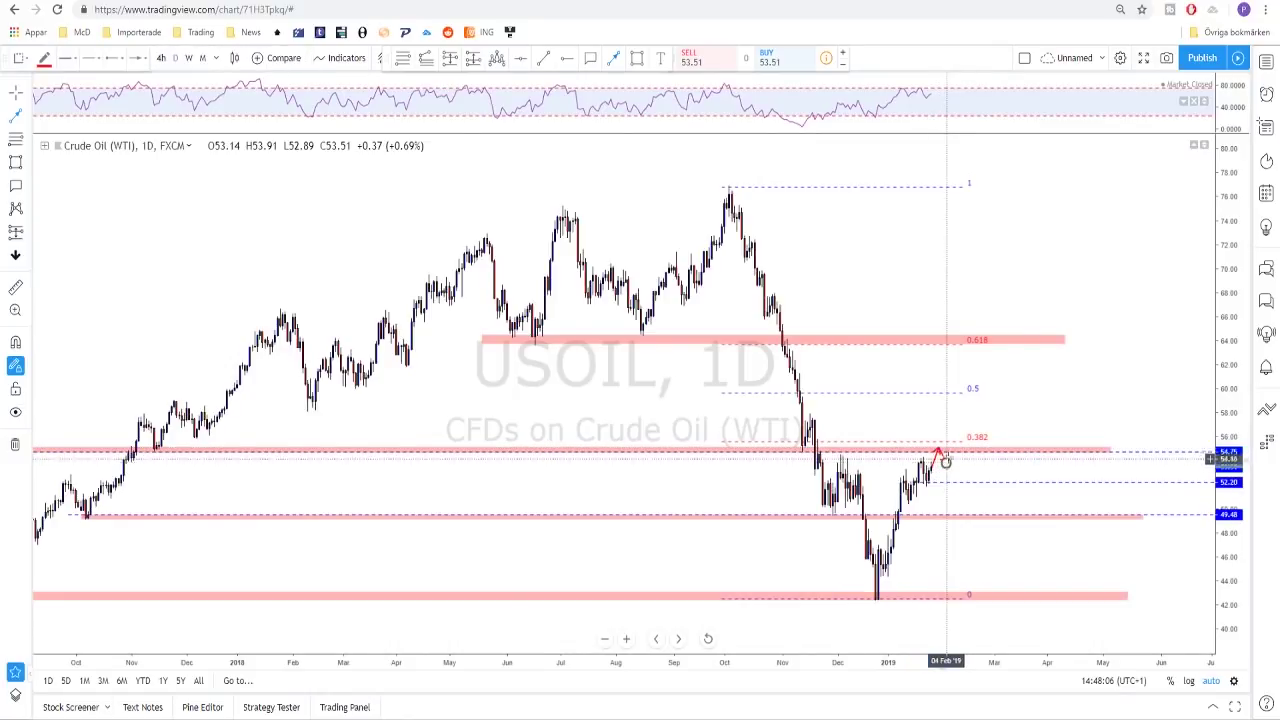
{"action": "left_click", "coordinate": [946, 460]}
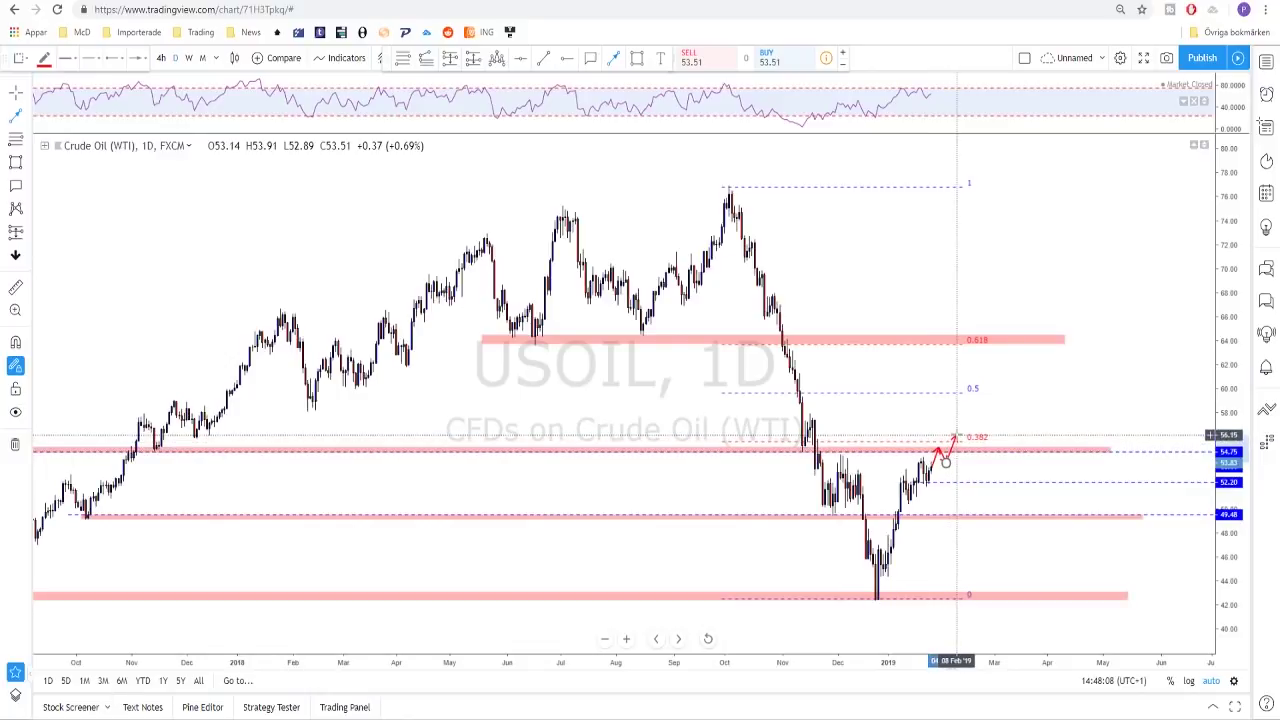
{"action": "left_click", "coordinate": [956, 435]}
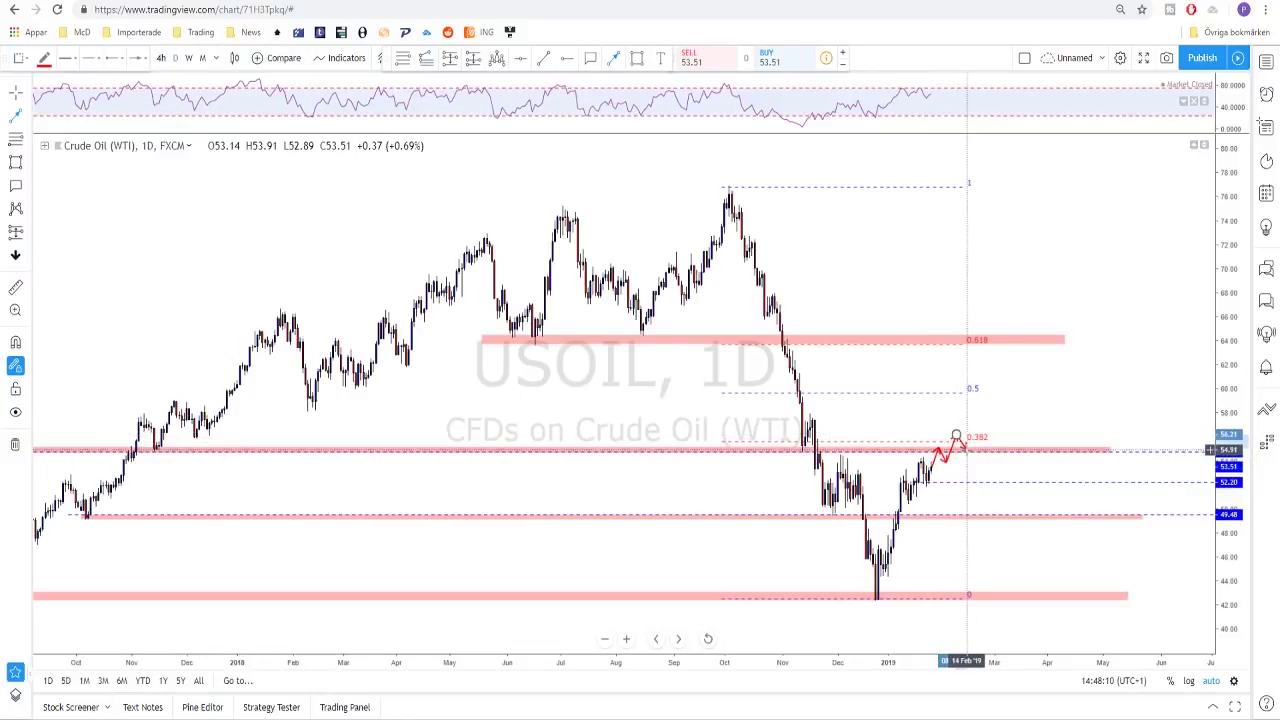
{"action": "left_click", "coordinate": [966, 451]}
{"action": "double_click", "coordinate": [979, 399]}
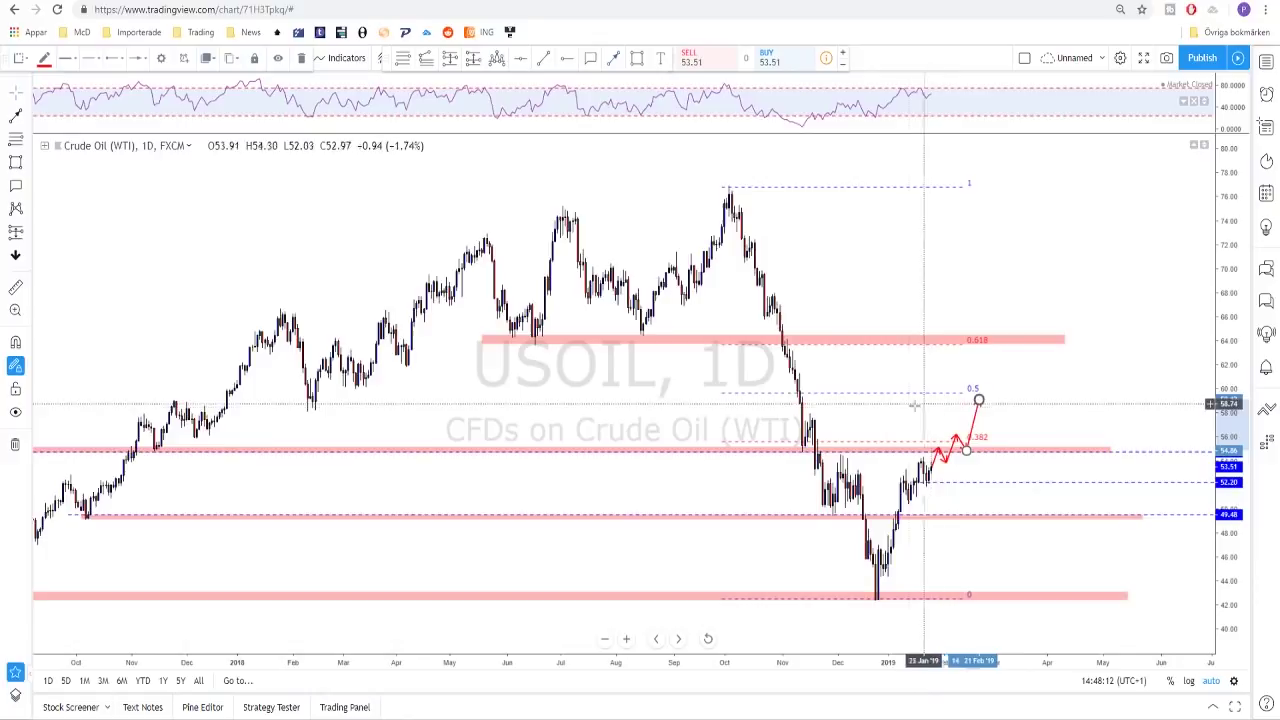
Switch crude oil to the 4-hour chart and remove the rising zigzag projection arrows
{"action": "scroll", "coordinate": [908, 407], "scroll_direction": "down", "scroll_amount": 2}
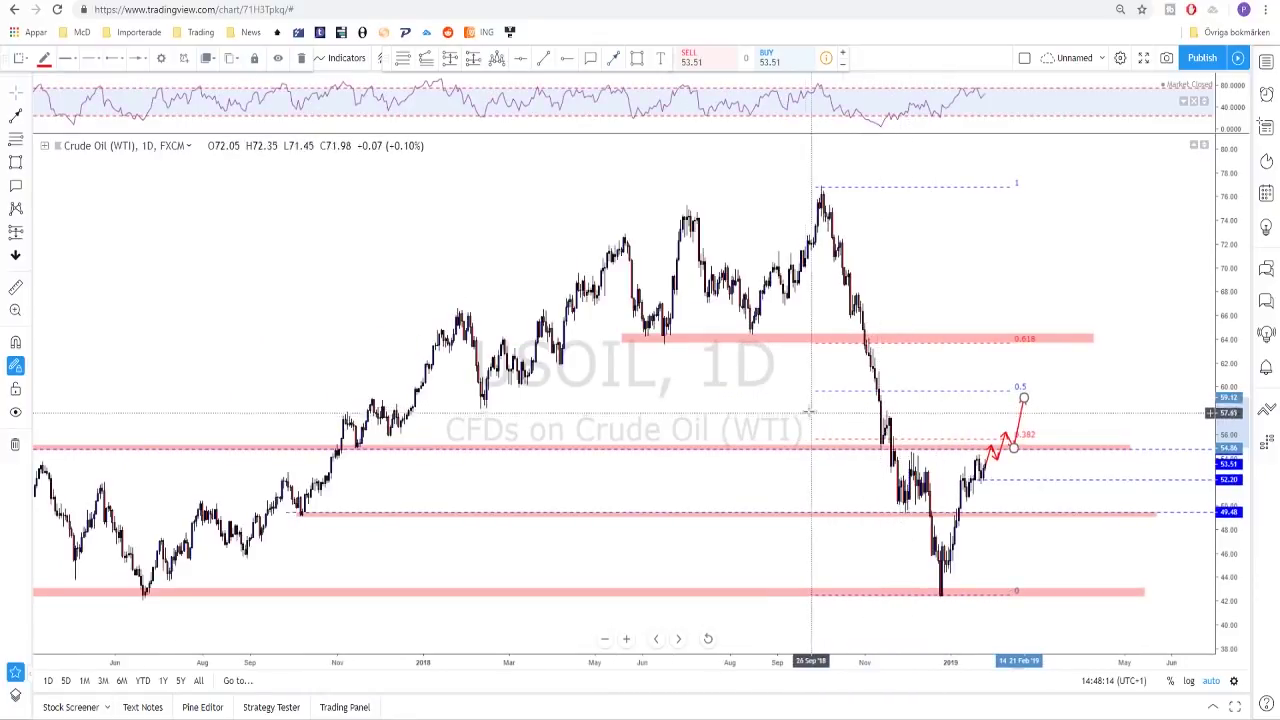
{"action": "left_click", "coordinate": [161, 58]}
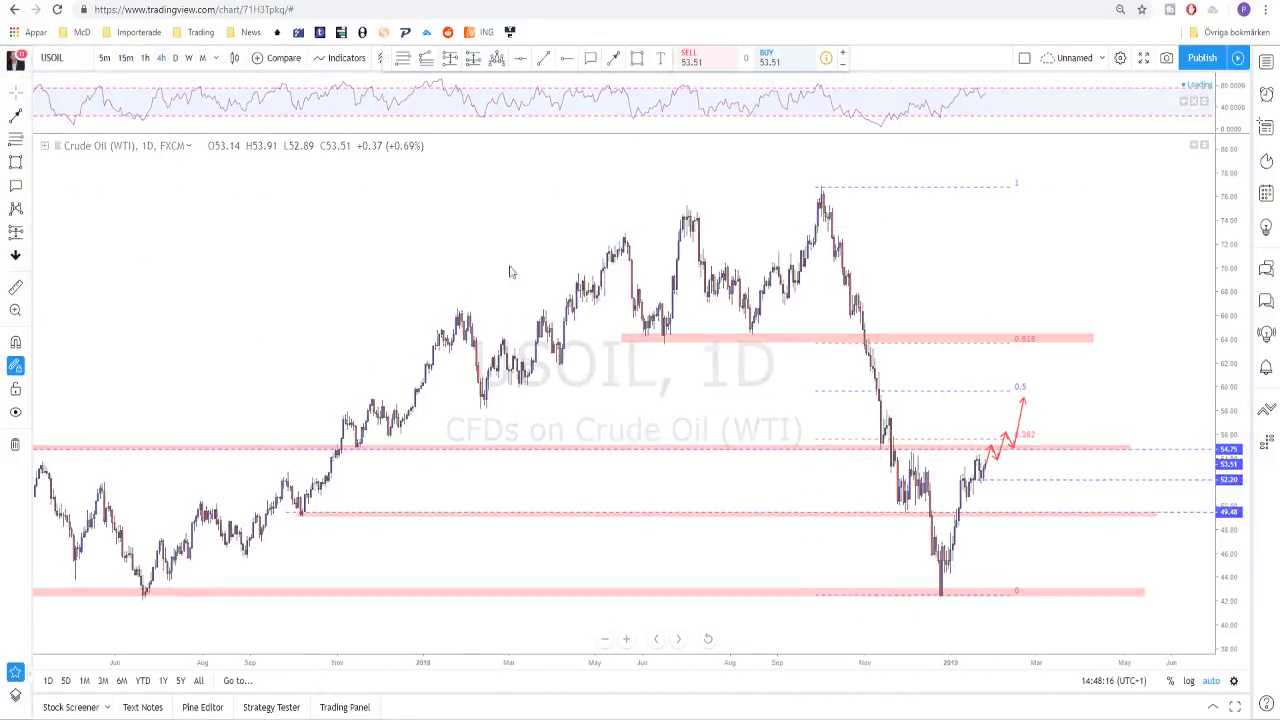
{"action": "scroll", "coordinate": [823, 414], "scroll_direction": "down", "scroll_amount": 3}
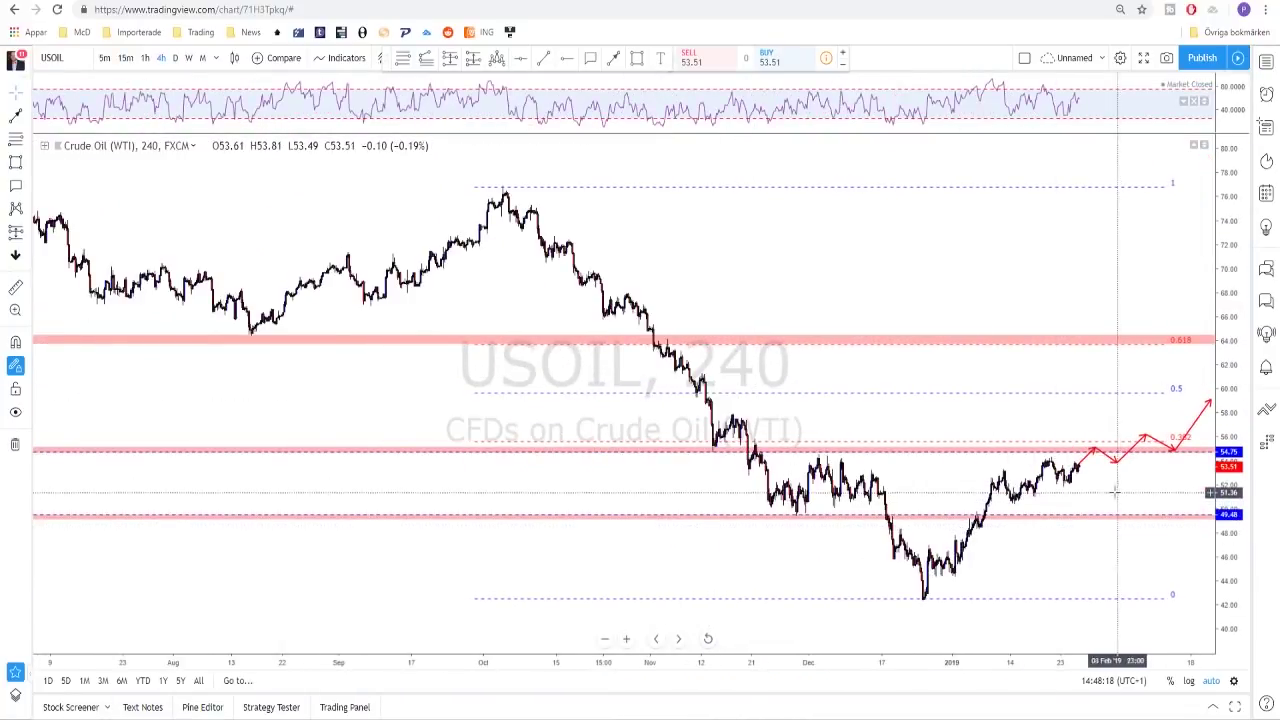
{"action": "left_click_drag", "start_coordinate": [1114, 489], "coordinate": [858, 489]}
{"action": "scroll", "coordinate": [855, 455], "scroll_direction": "down", "scroll_amount": 1}
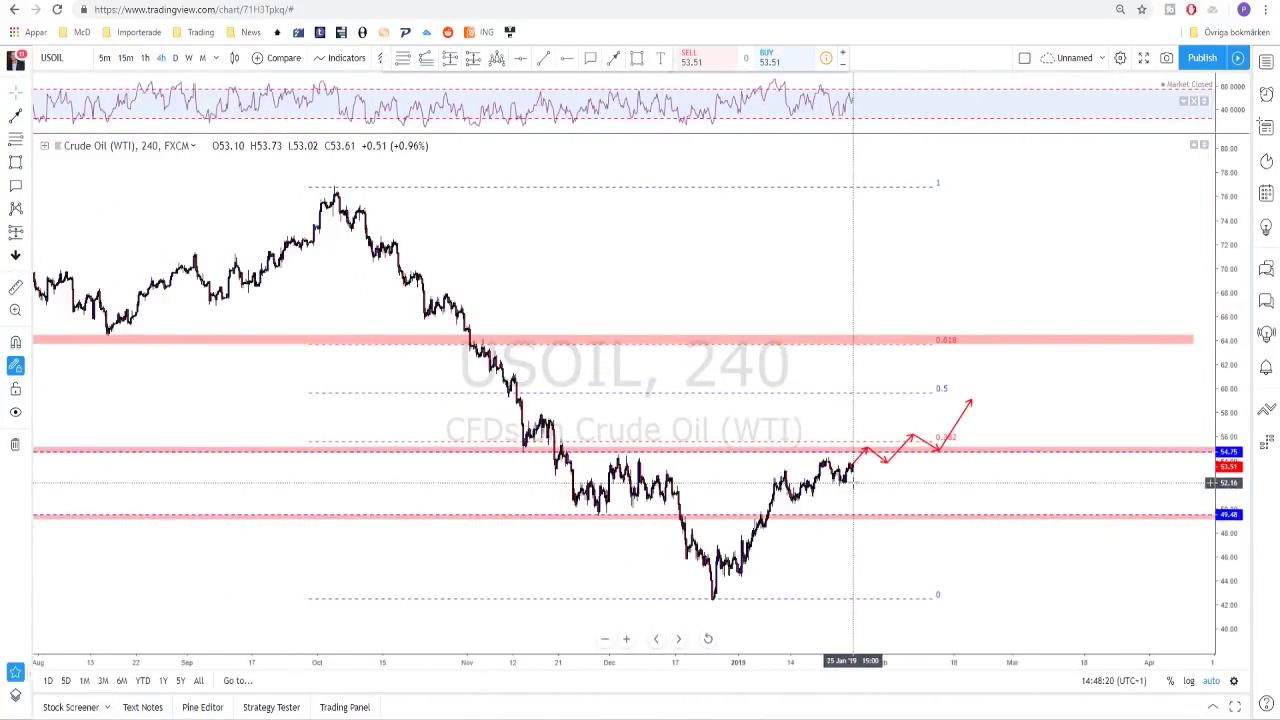
{"action": "left_click_drag", "start_coordinate": [860, 468], "coordinate": [943, 450]}
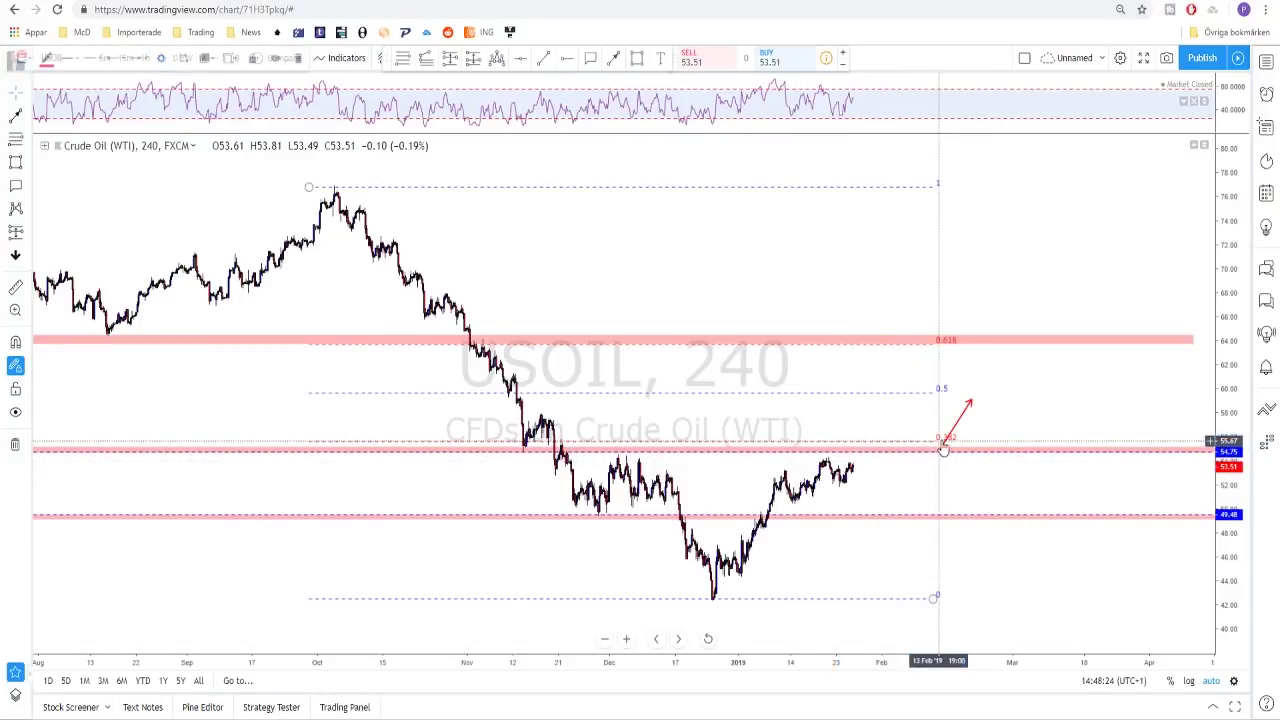
{"action": "key", "text": "Delete"}
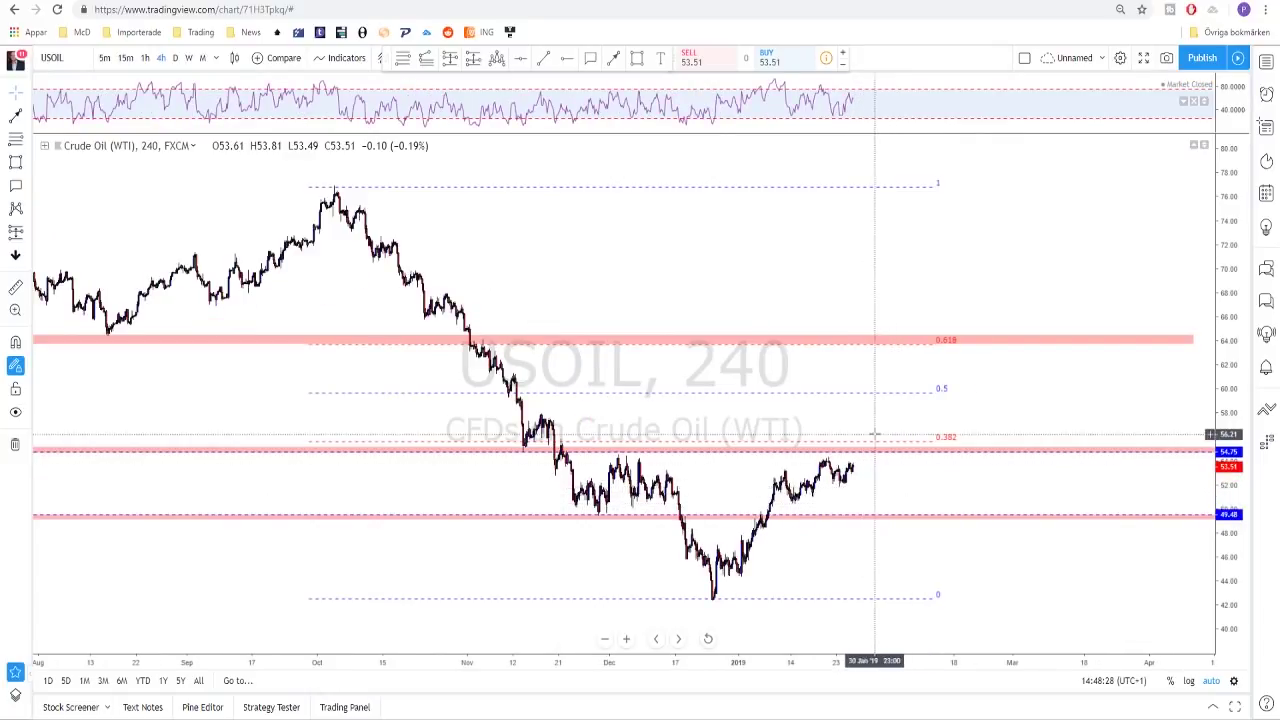
Sketch arrows on 4-hour crude oil from the current price up to about 54.8, down to 49.5 and back to 54.8
{"action": "left_click", "coordinate": [613, 57]}
{"action": "left_click_drag", "start_coordinate": [851, 470], "coordinate": [862, 446]}
{"action": "left_click", "coordinate": [858, 452]}
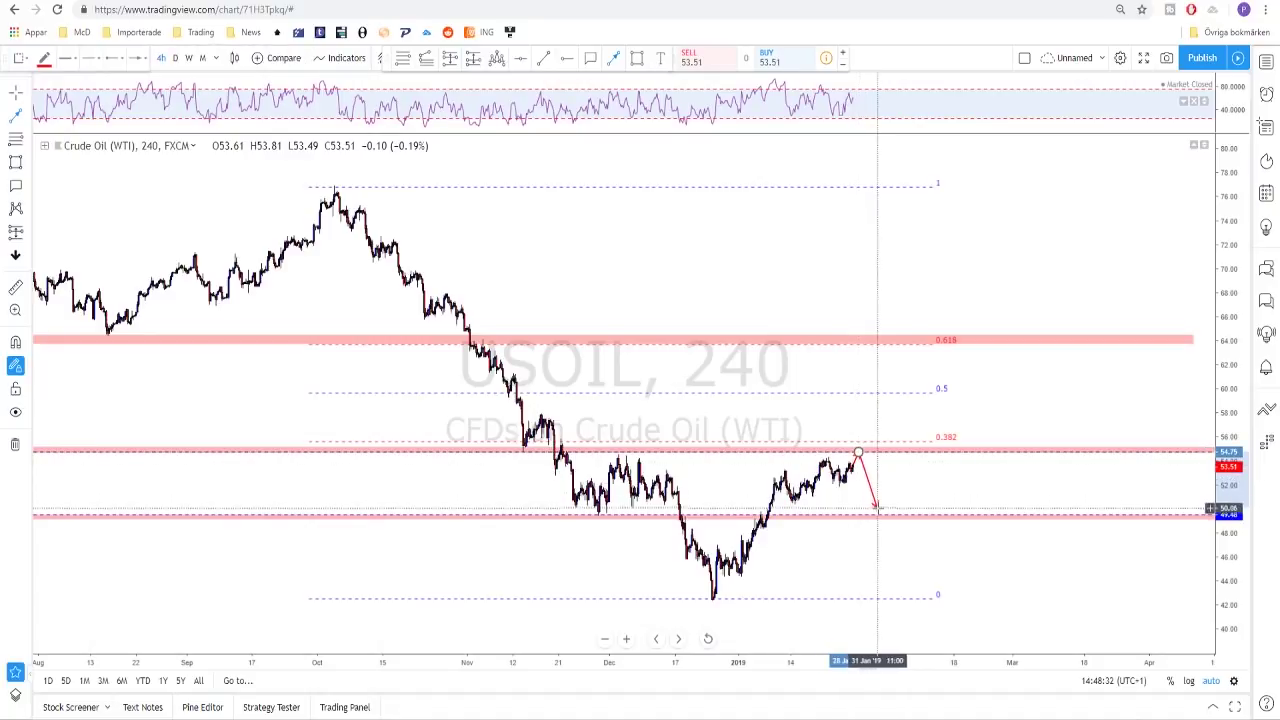
{"action": "left_click", "coordinate": [879, 514]}
{"action": "double_click", "coordinate": [894, 451]}
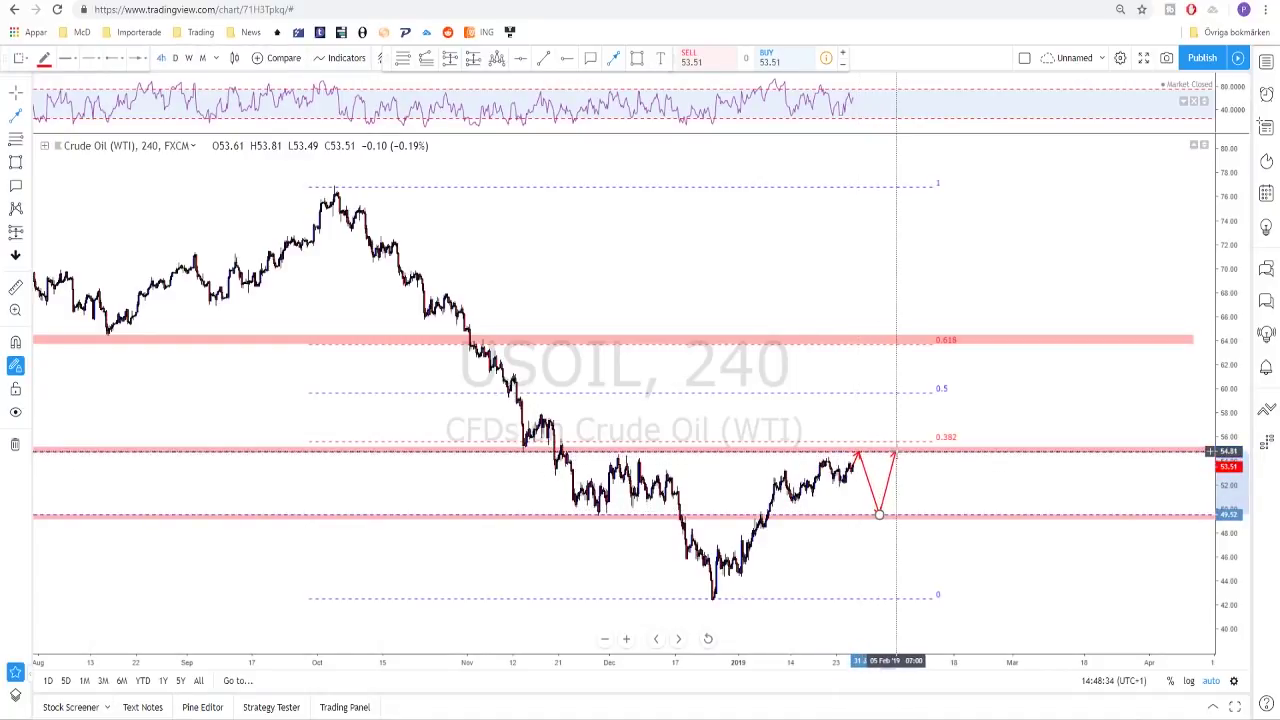
Switch from 4-hour crude oil to the daily EURUSD chart
{"action": "scroll", "coordinate": [918, 481], "scroll_direction": "down", "scroll_amount": 2}
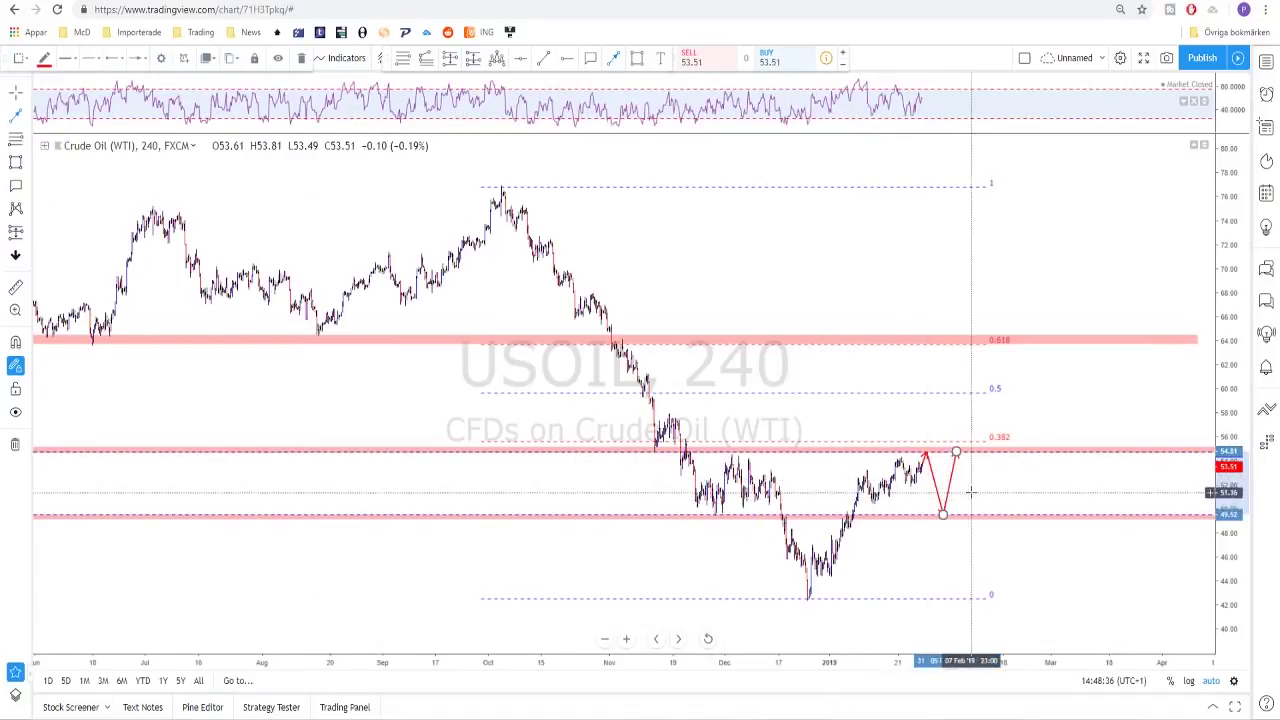
{"action": "scroll", "coordinate": [860, 500], "scroll_direction": "up", "scroll_amount": 2}
{"action": "left_click_drag", "start_coordinate": [836, 508], "coordinate": [754, 510]}
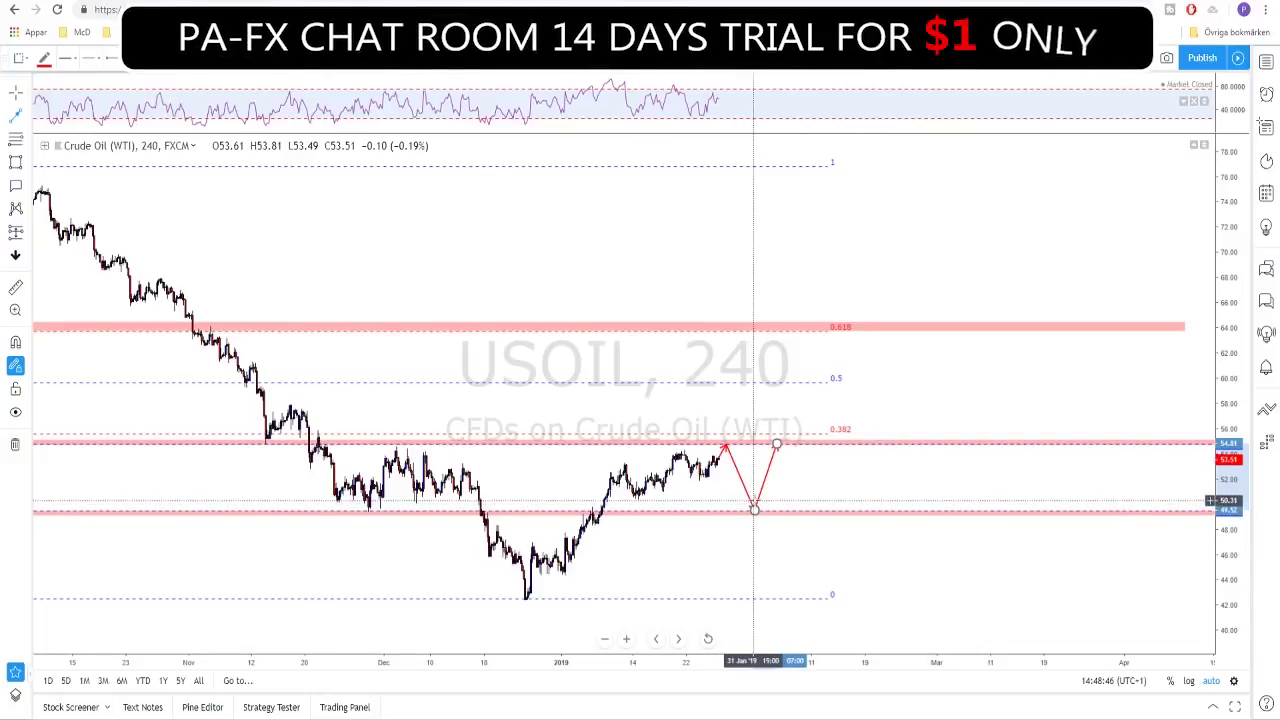
{"action": "scroll", "coordinate": [752, 495], "scroll_direction": "down", "scroll_amount": 1}
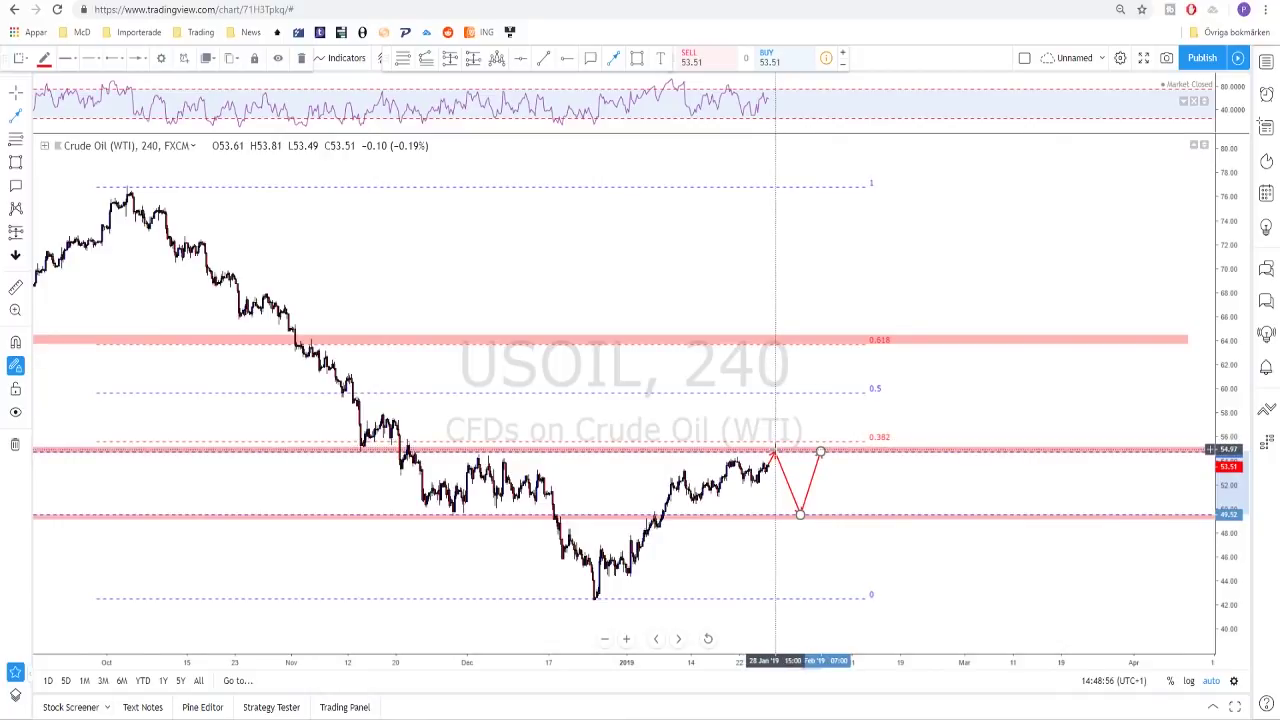
{"action": "scroll", "coordinate": [778, 437], "scroll_direction": "down", "scroll_amount": 3}
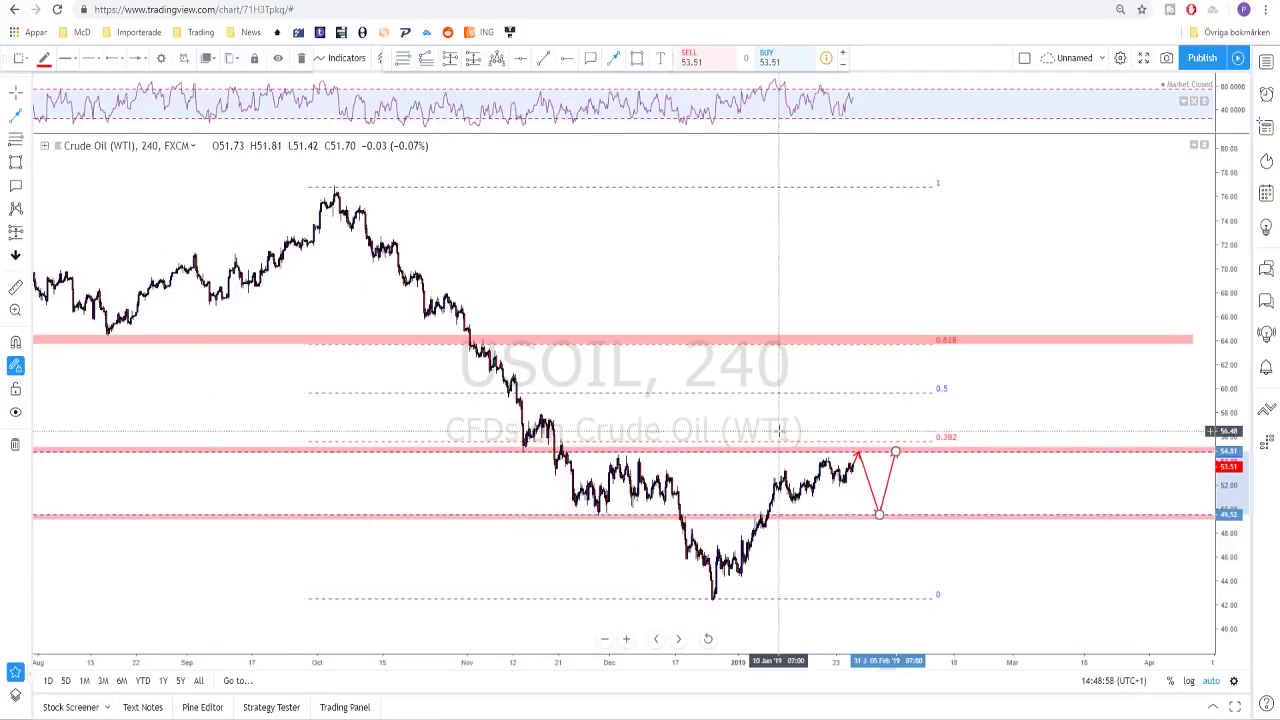
{"action": "key", "text": "space"}
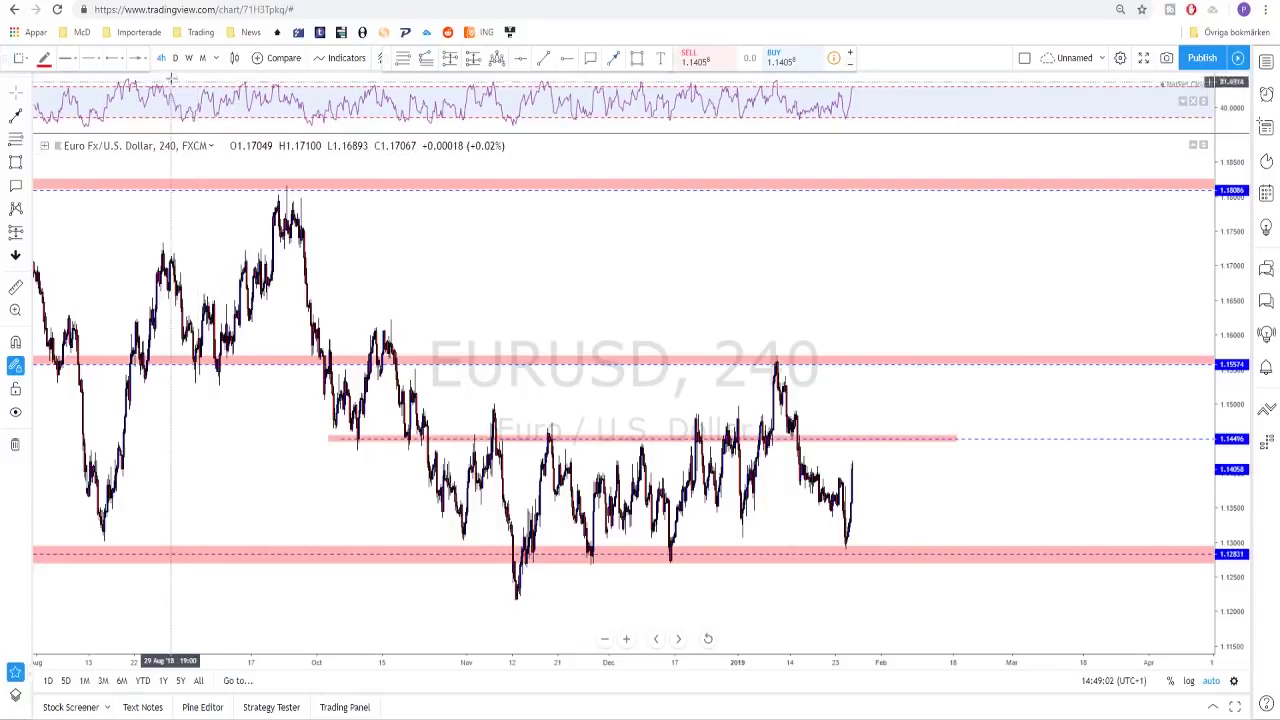
{"action": "left_click", "coordinate": [182, 58]}
{"action": "scroll", "coordinate": [754, 557], "scroll_direction": "up", "scroll_amount": 3}
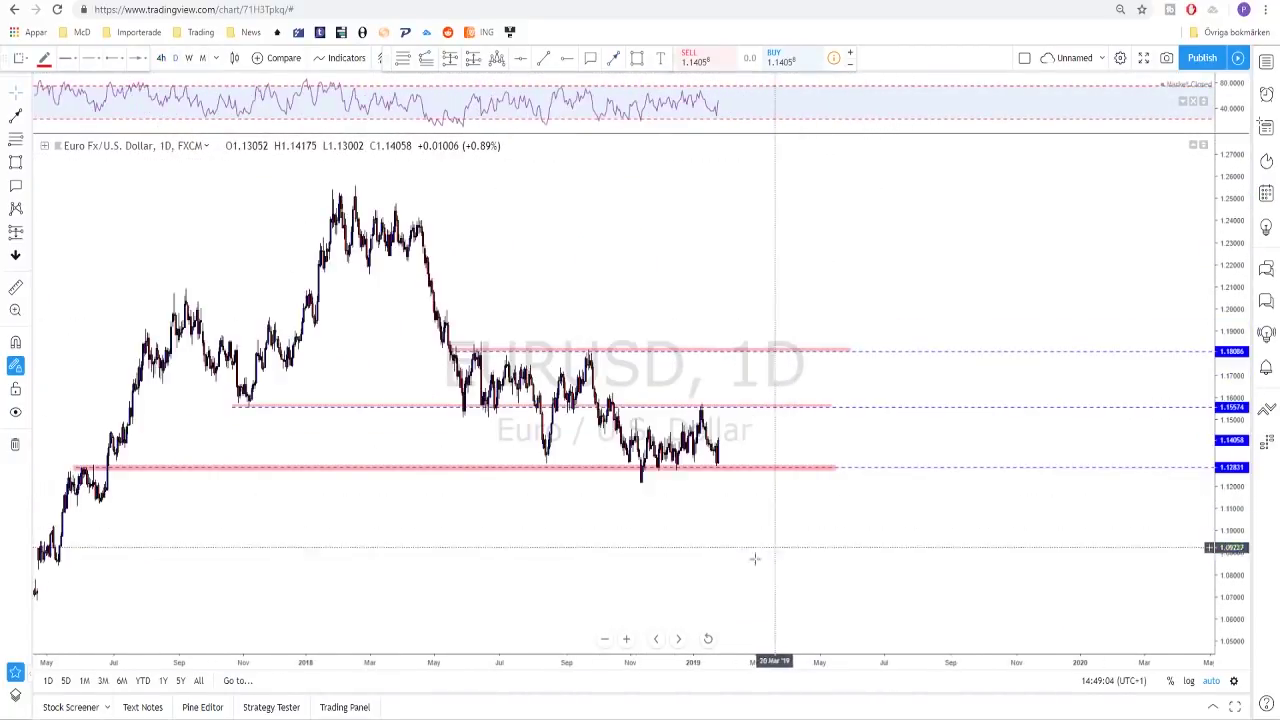
Outline EURUSD's range with a rectangle from about 1.154 to 1.129, October 2018 to February 2019, and undo it
{"action": "scroll", "coordinate": [843, 503], "scroll_direction": "up", "scroll_amount": 2}
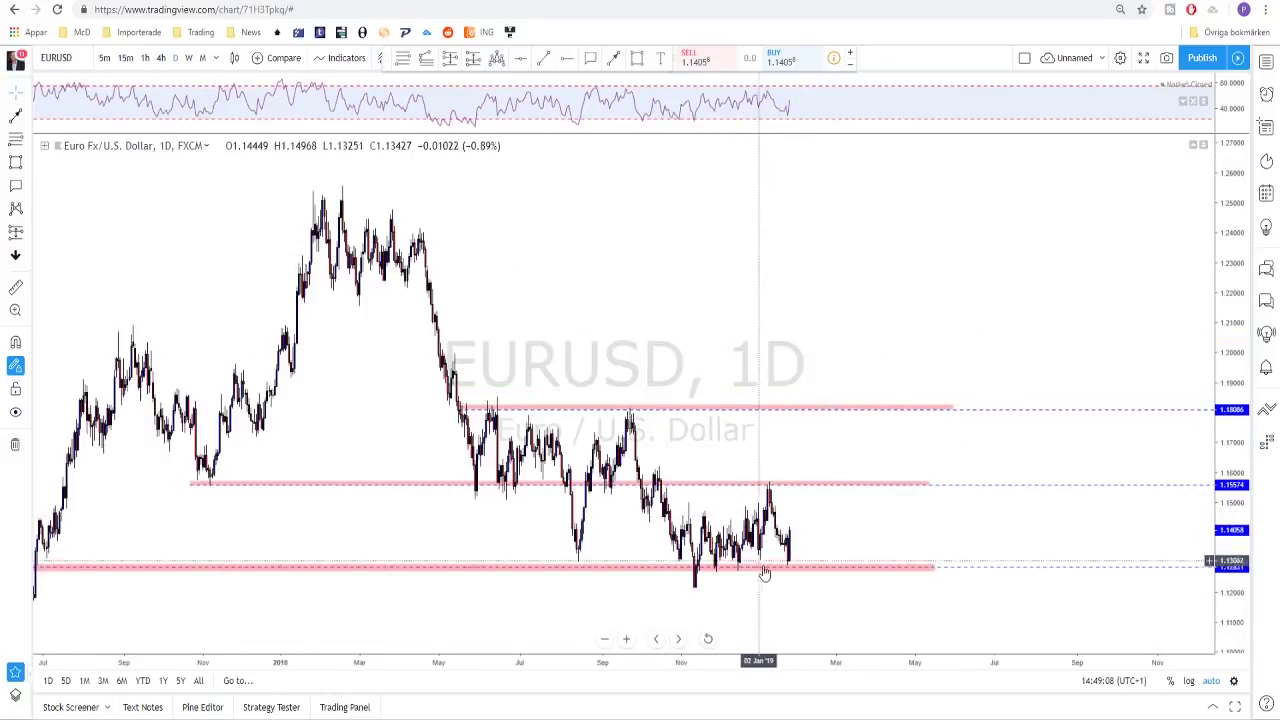
{"action": "scroll", "coordinate": [800, 570], "scroll_direction": "up", "scroll_amount": 3}
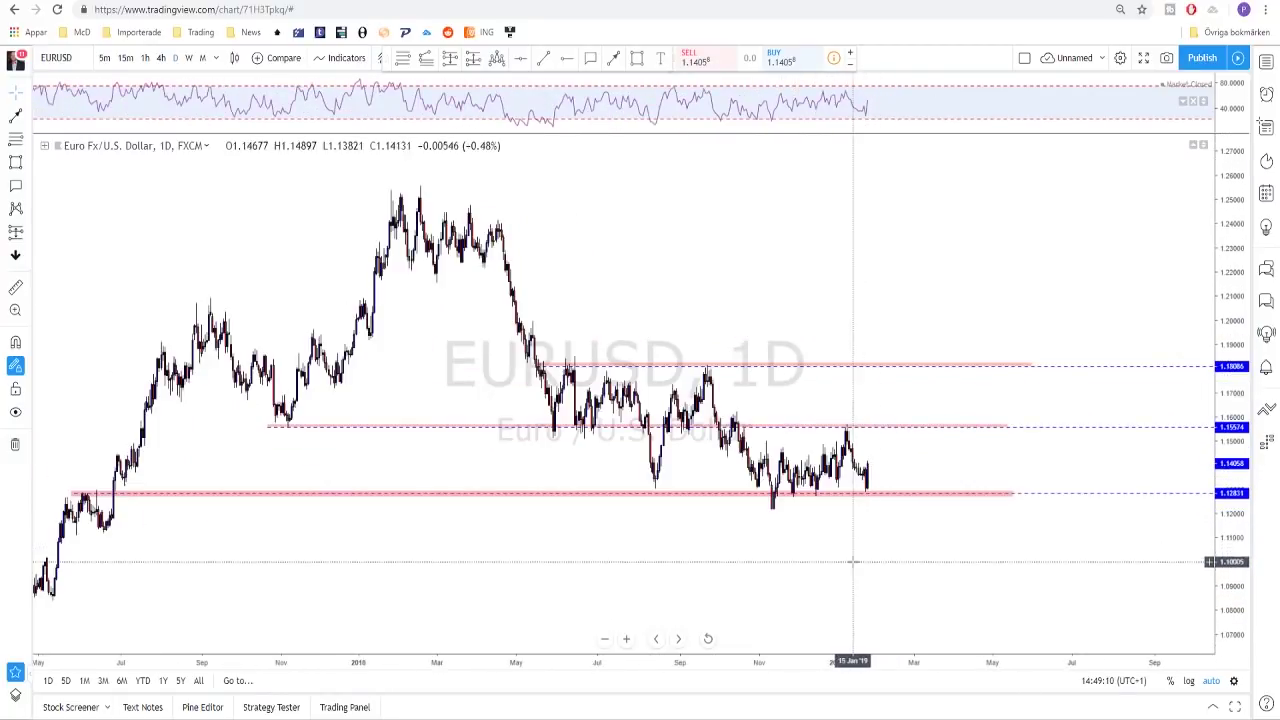
{"action": "left_click", "coordinate": [636, 62]}
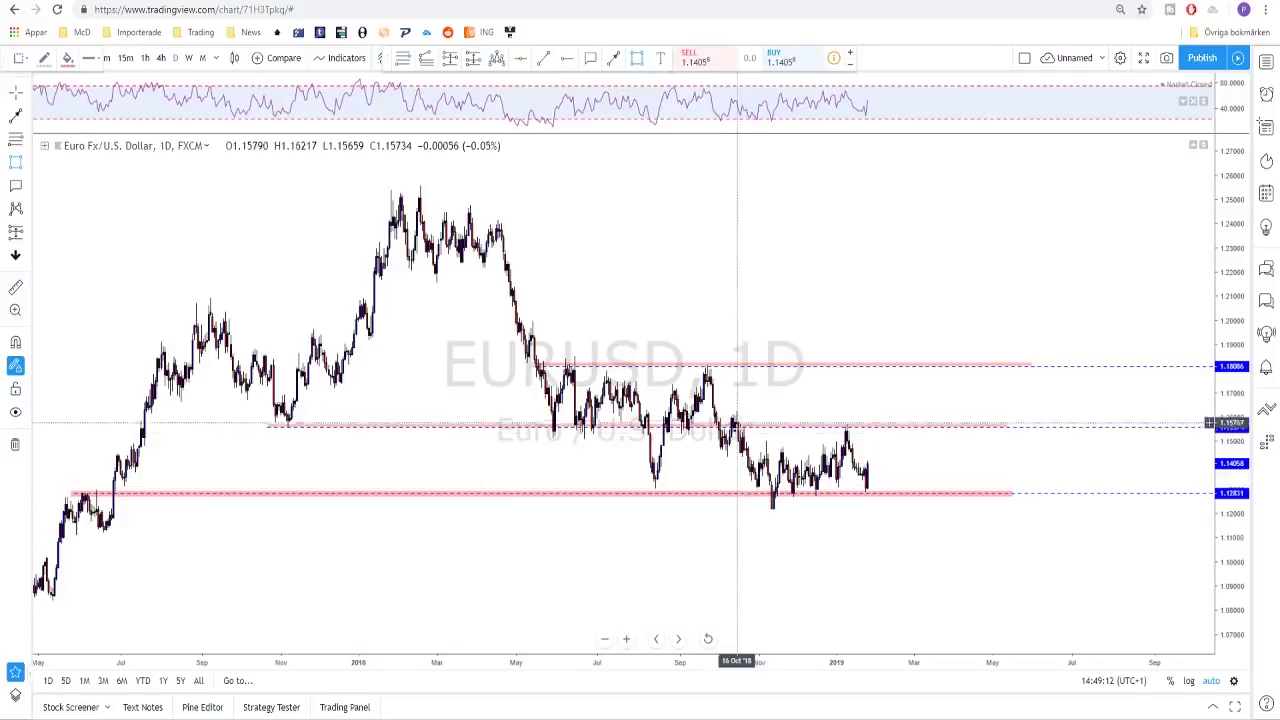
{"action": "mouse_move", "coordinate": [741, 430]}
{"action": "left_mouse_down"}
{"action": "mouse_move", "coordinate": [786, 471]}
{"action": "mouse_move", "coordinate": [902, 512]}
{"action": "left_mouse_up"}
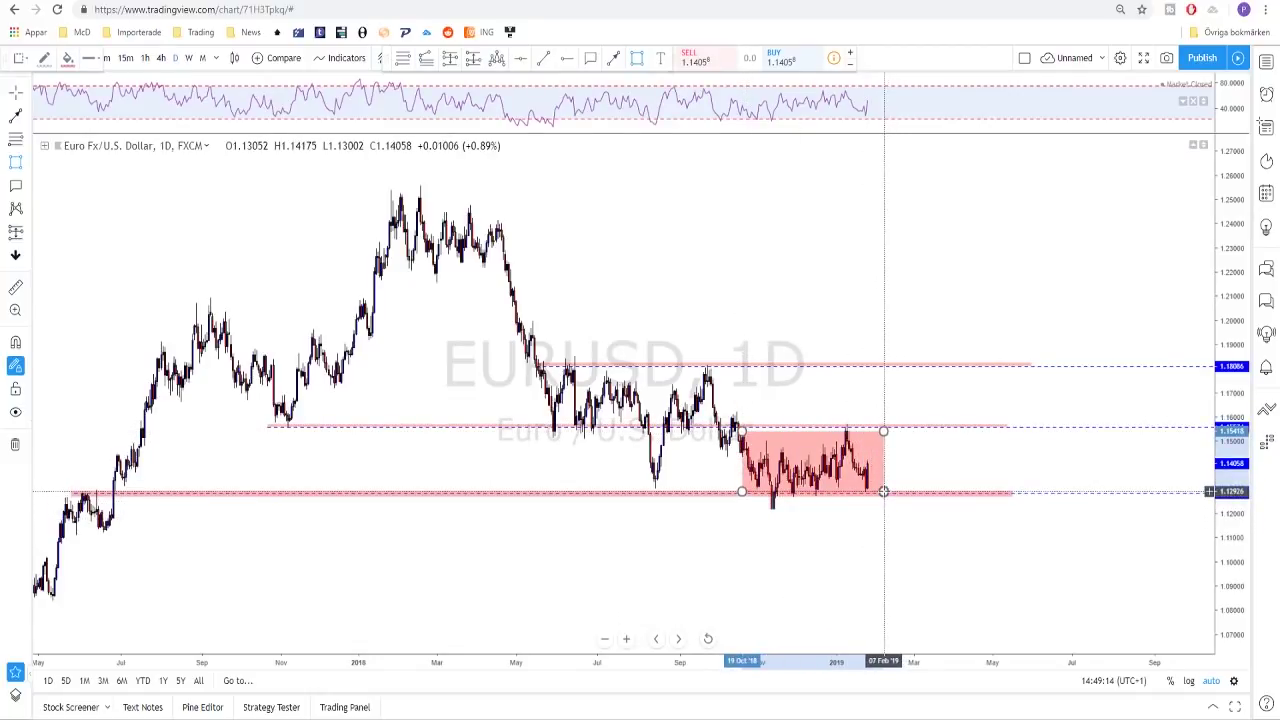
{"action": "key", "text": "ctrl+z"}
Examine daily EURUSD price action against the 1.12831 support zone and the 1.15574 and 1.18086 resistance zones
{"action": "scroll", "coordinate": [800, 545], "scroll_direction": "down", "scroll_amount": 3}
{"action": "left_click_drag", "start_coordinate": [777, 598], "coordinate": [863, 590]}
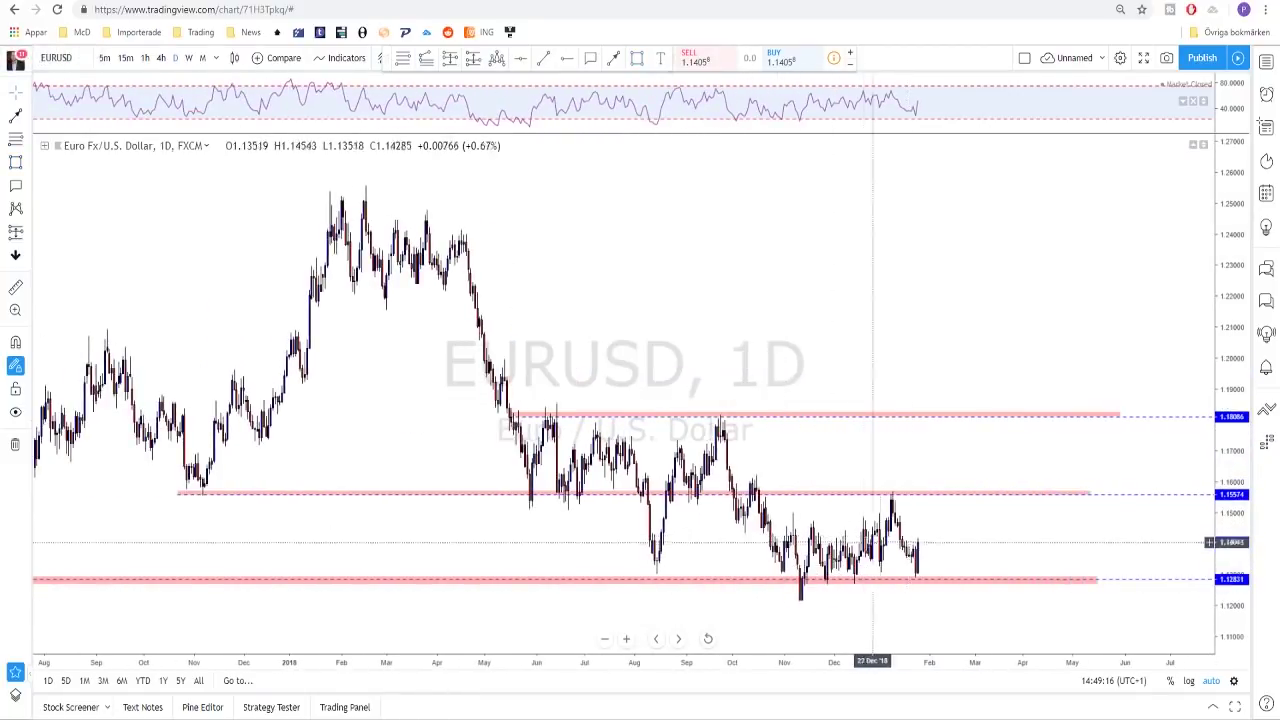
{"action": "scroll", "coordinate": [869, 466], "scroll_direction": "down", "scroll_amount": 2}
{"action": "left_click_drag", "start_coordinate": [841, 449], "coordinate": [877, 452]}
{"action": "left_click_drag", "start_coordinate": [973, 450], "coordinate": [972, 447]}
{"action": "scroll", "coordinate": [973, 448], "scroll_direction": "up", "scroll_amount": 3}
{"action": "scroll", "coordinate": [975, 508], "scroll_direction": "up", "scroll_amount": 4}
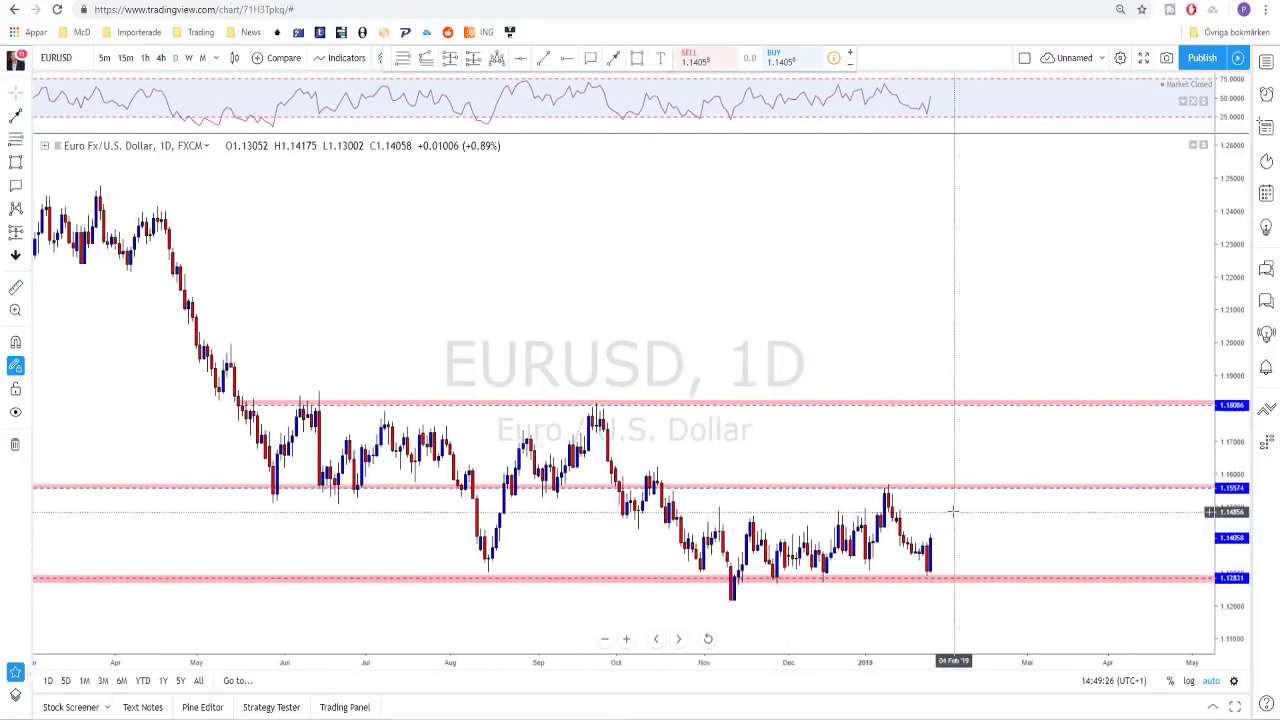
{"action": "scroll", "coordinate": [955, 511], "scroll_direction": "up", "scroll_amount": 3}
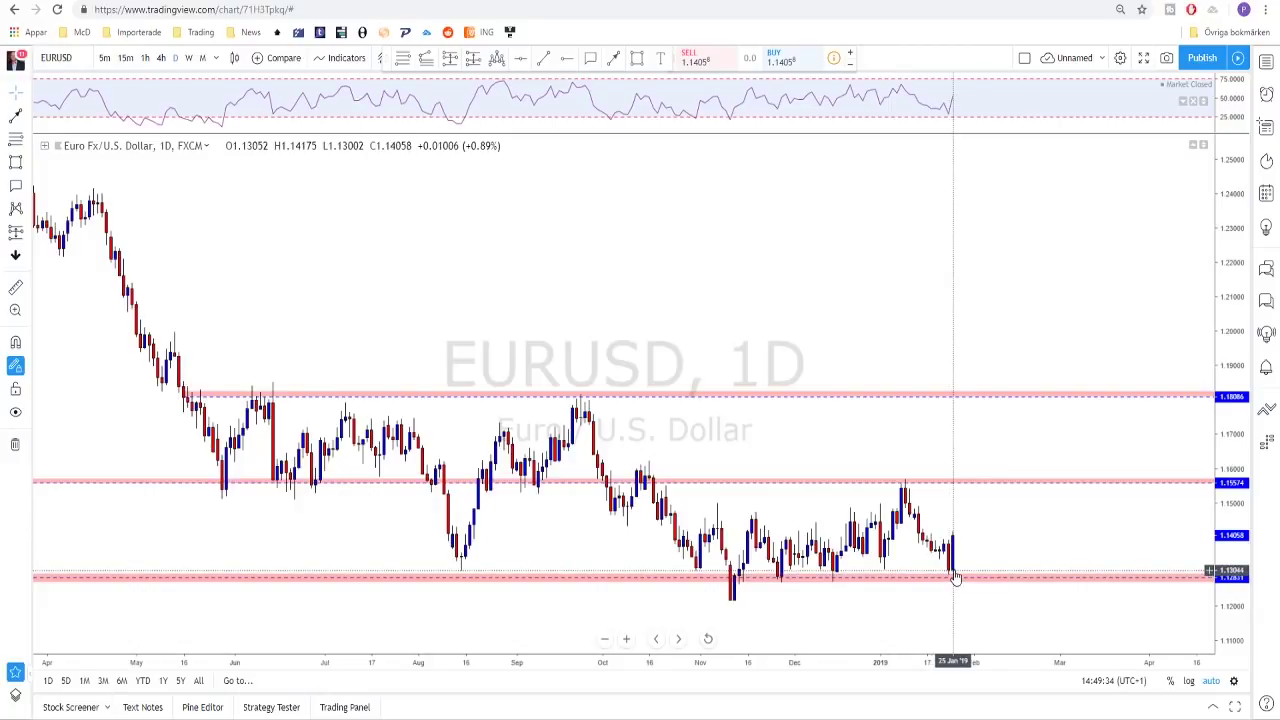
{"action": "scroll", "coordinate": [955, 578], "scroll_direction": "up", "scroll_amount": 2}
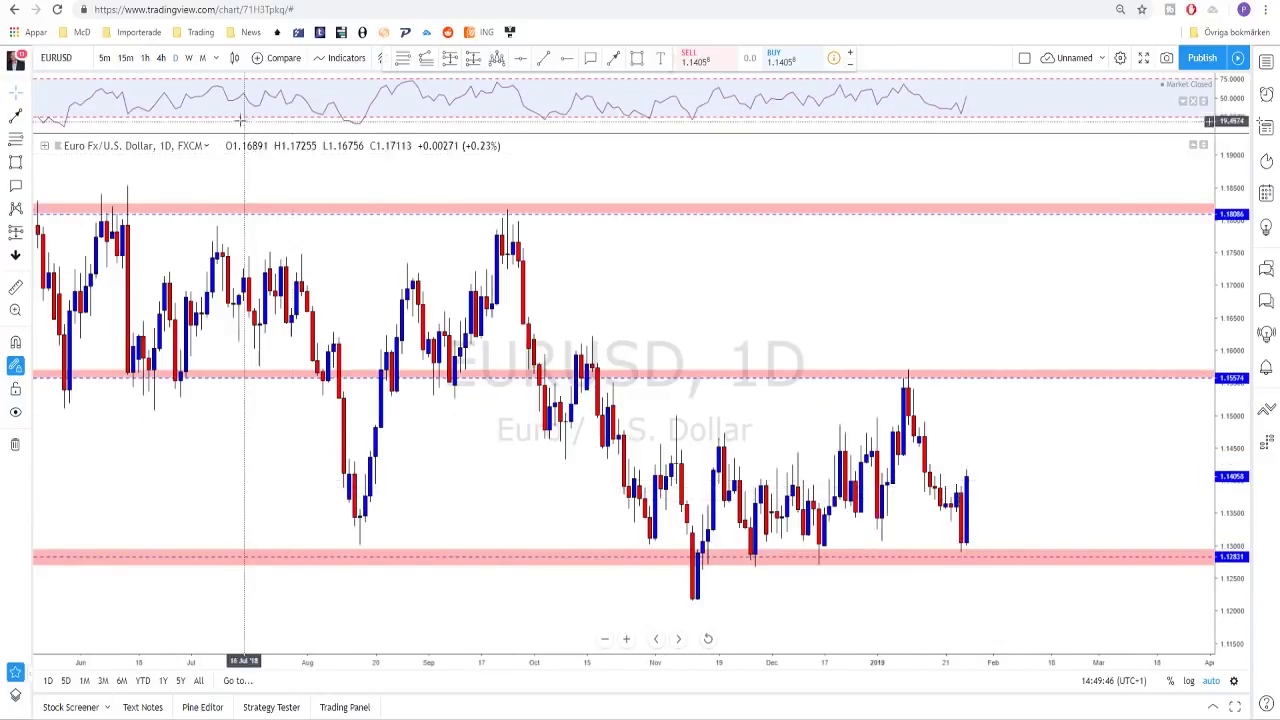
{"action": "left_click", "coordinate": [161, 58]}
{"action": "left_click", "coordinate": [175, 58]}
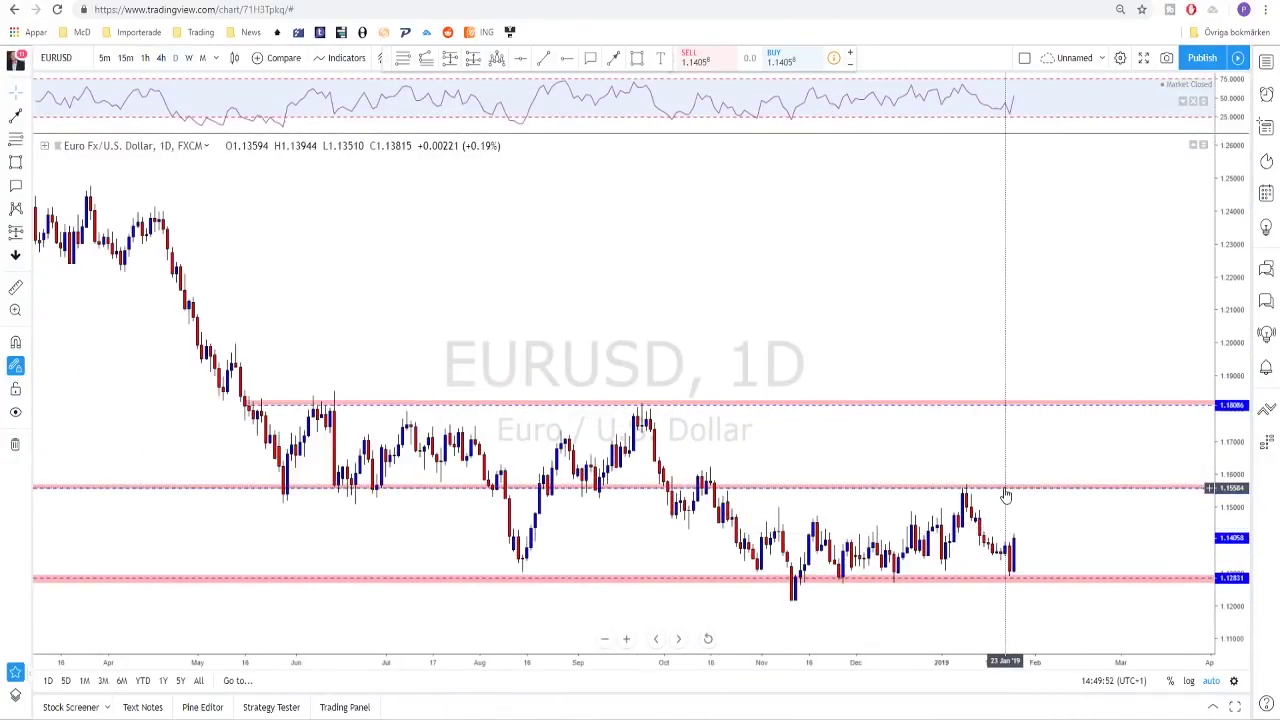
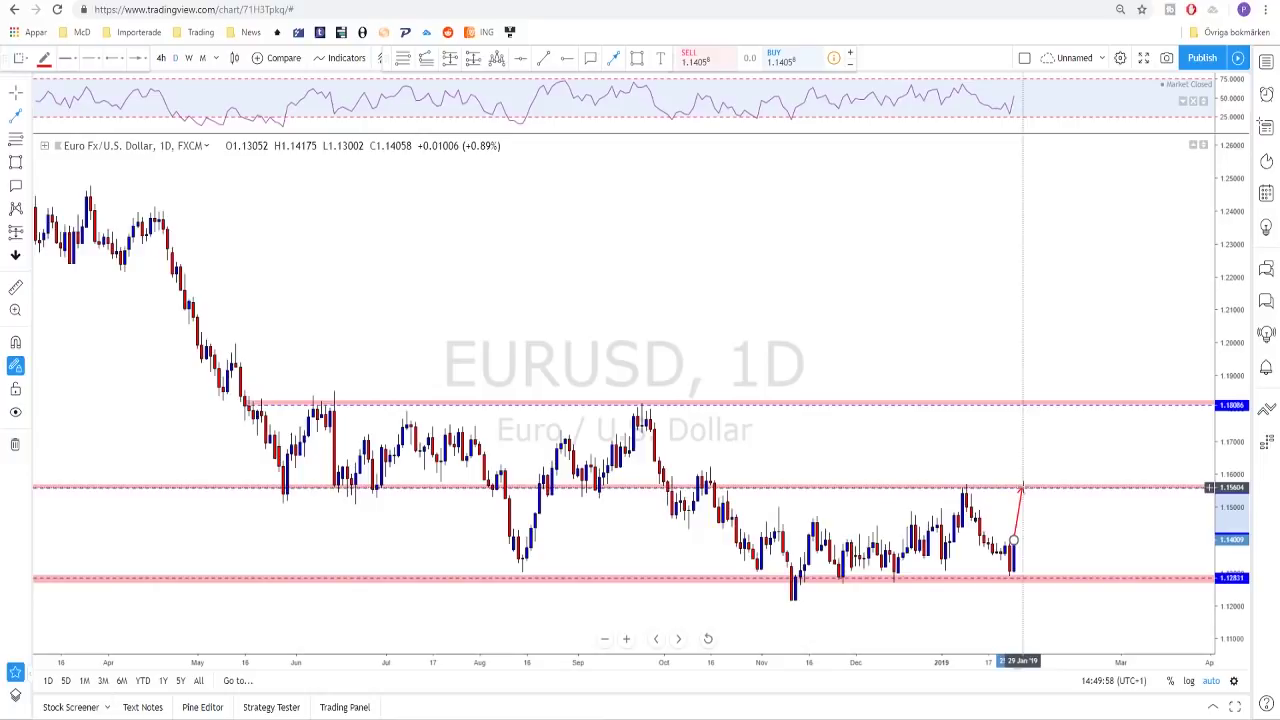
{"action": "scroll", "coordinate": [1000, 500], "scroll_direction": "up", "scroll_amount": 4}
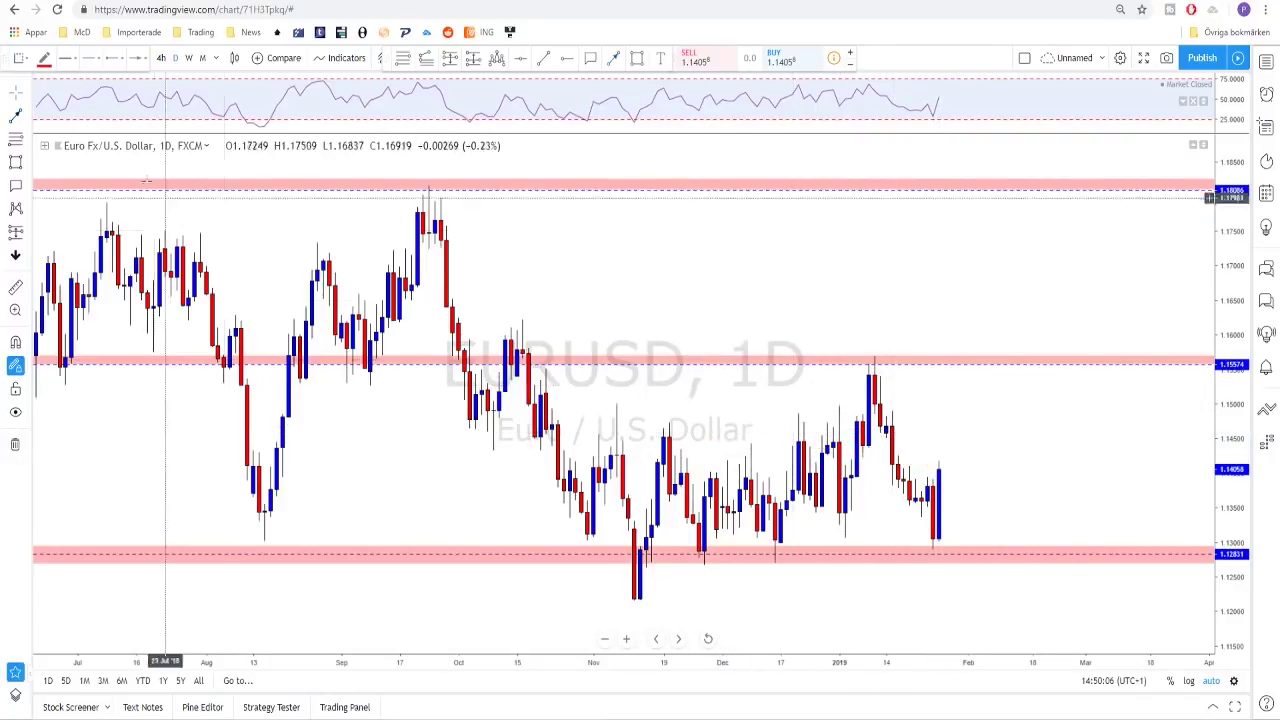
Switch EURUSD to the 4-hour chart and examine the latest rebound between the 1.12831 and 1.14496 zones
{"action": "left_click", "coordinate": [159, 60]}
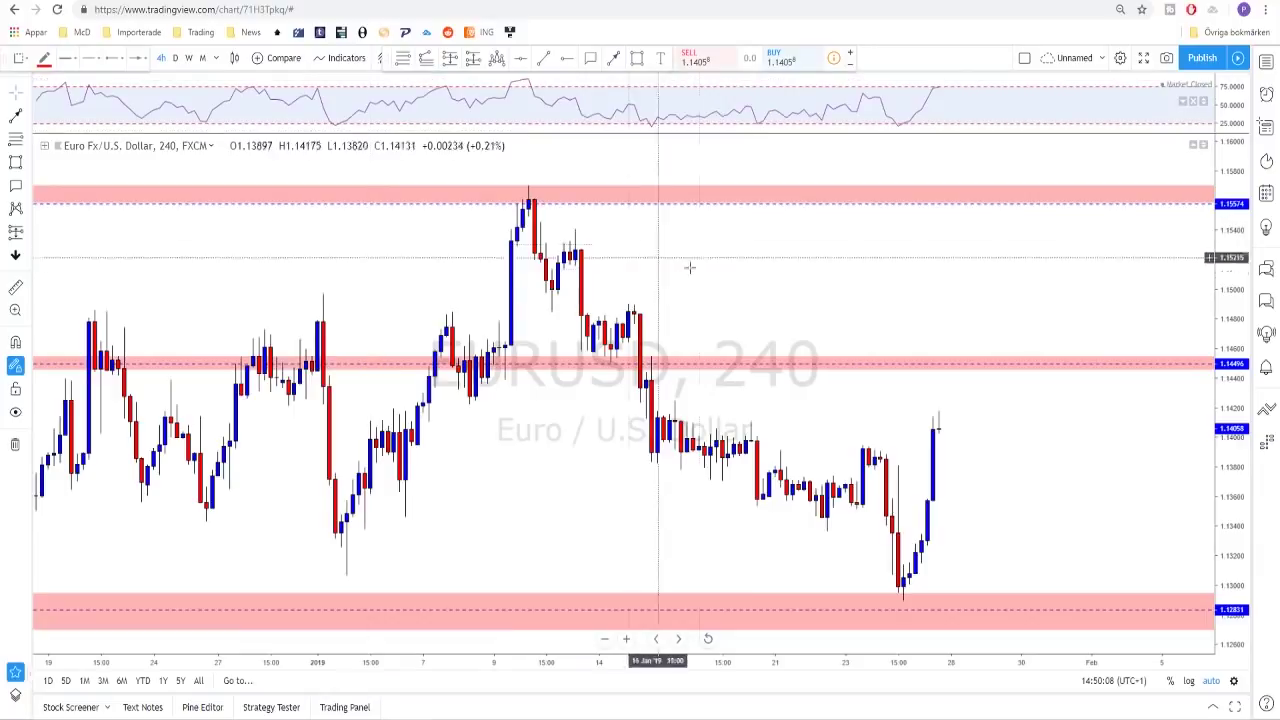
{"action": "scroll", "coordinate": [883, 337], "scroll_direction": "down", "scroll_amount": 3}
{"action": "scroll", "coordinate": [875, 340], "scroll_direction": "down", "scroll_amount": 2}
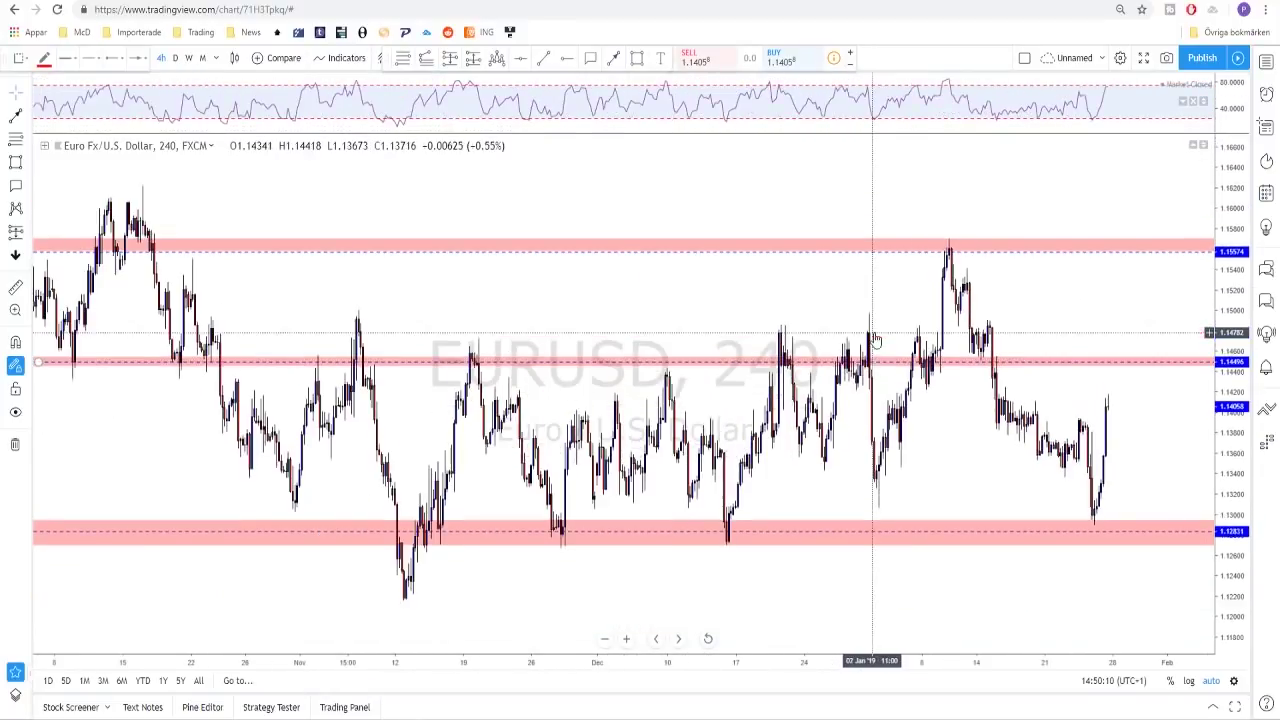
{"action": "scroll", "coordinate": [686, 400], "scroll_direction": "down", "scroll_amount": 2}
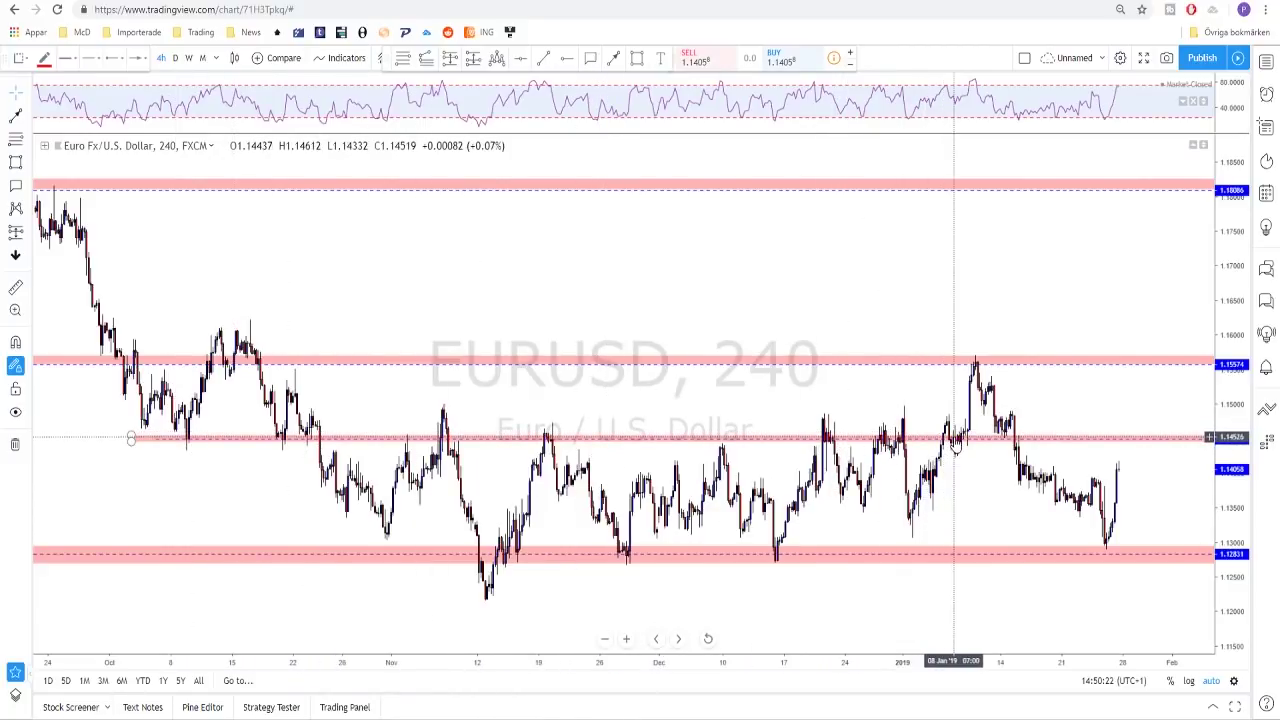
{"action": "scroll", "coordinate": [955, 440], "scroll_direction": "up", "scroll_amount": 3}
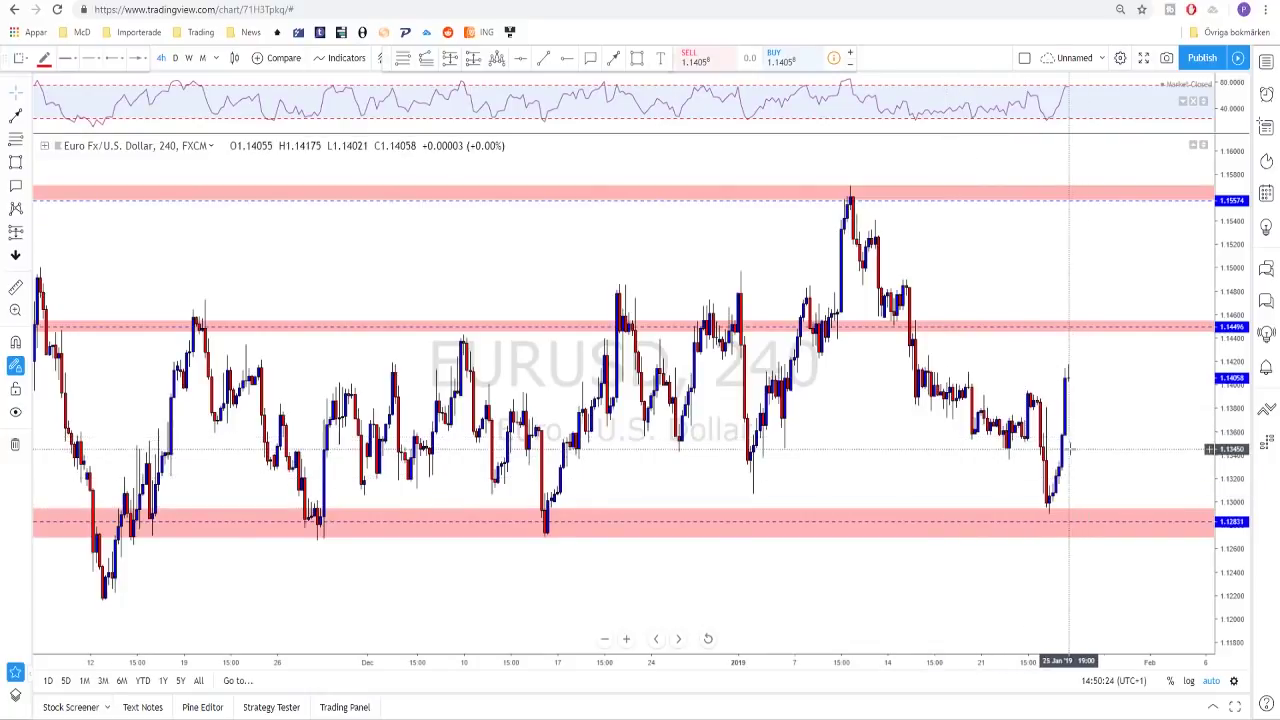
{"action": "scroll", "coordinate": [1069, 449], "scroll_direction": "up", "scroll_amount": 2}
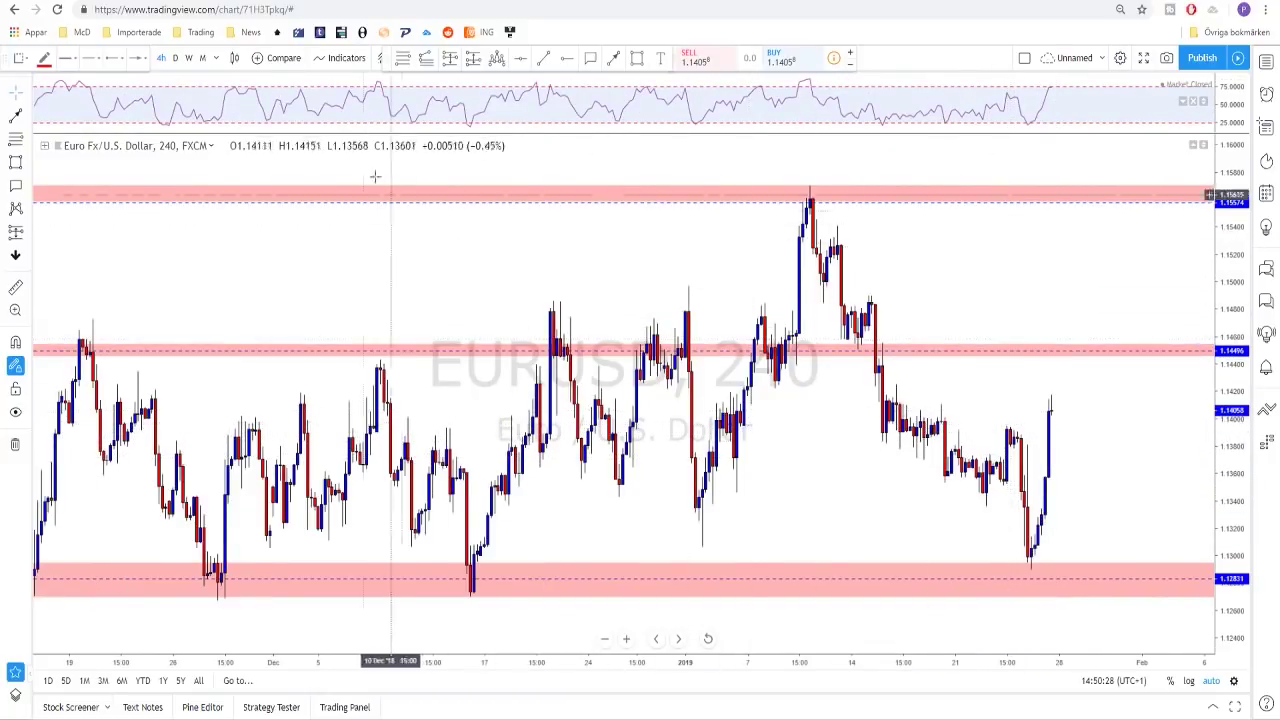
Switch EURUSD to the 1-hour chart and examine recent price action around the 1.13534 zone
{"action": "right_click", "coordinate": [193, 178]}
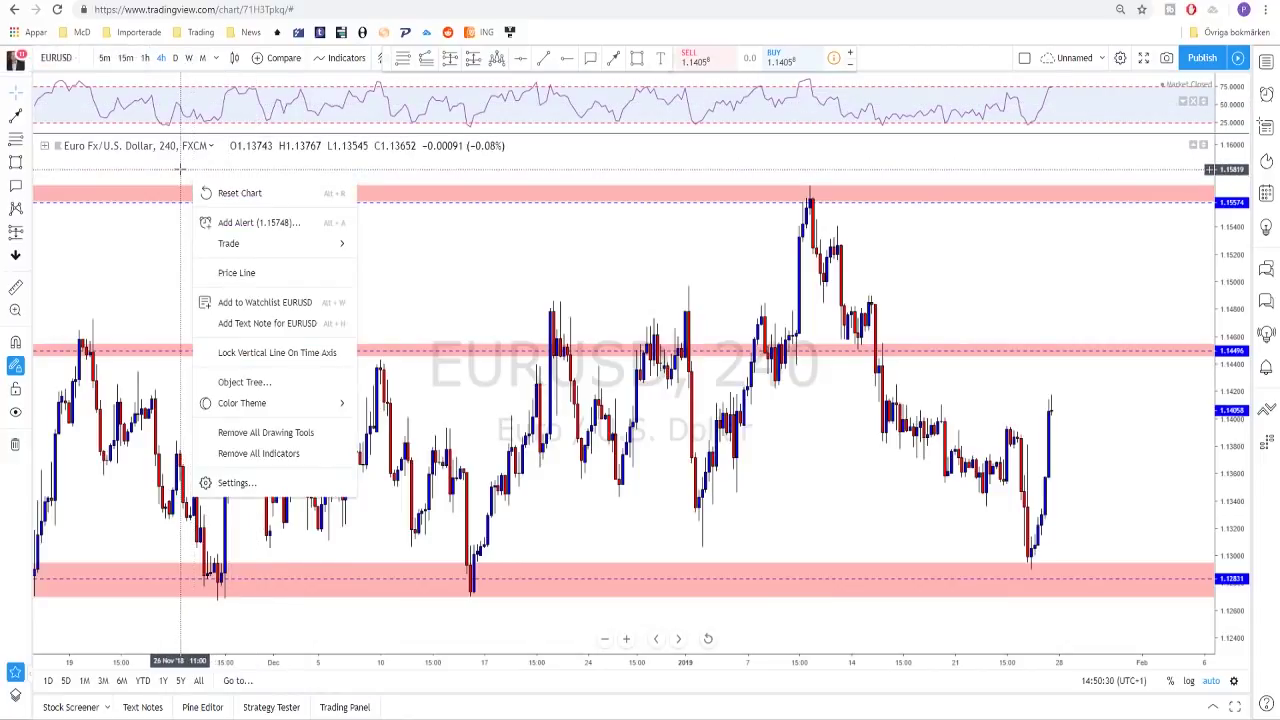
{"action": "left_click", "coordinate": [145, 57]}
{"action": "scroll", "coordinate": [1080, 400], "scroll_direction": "down", "scroll_amount": 2}
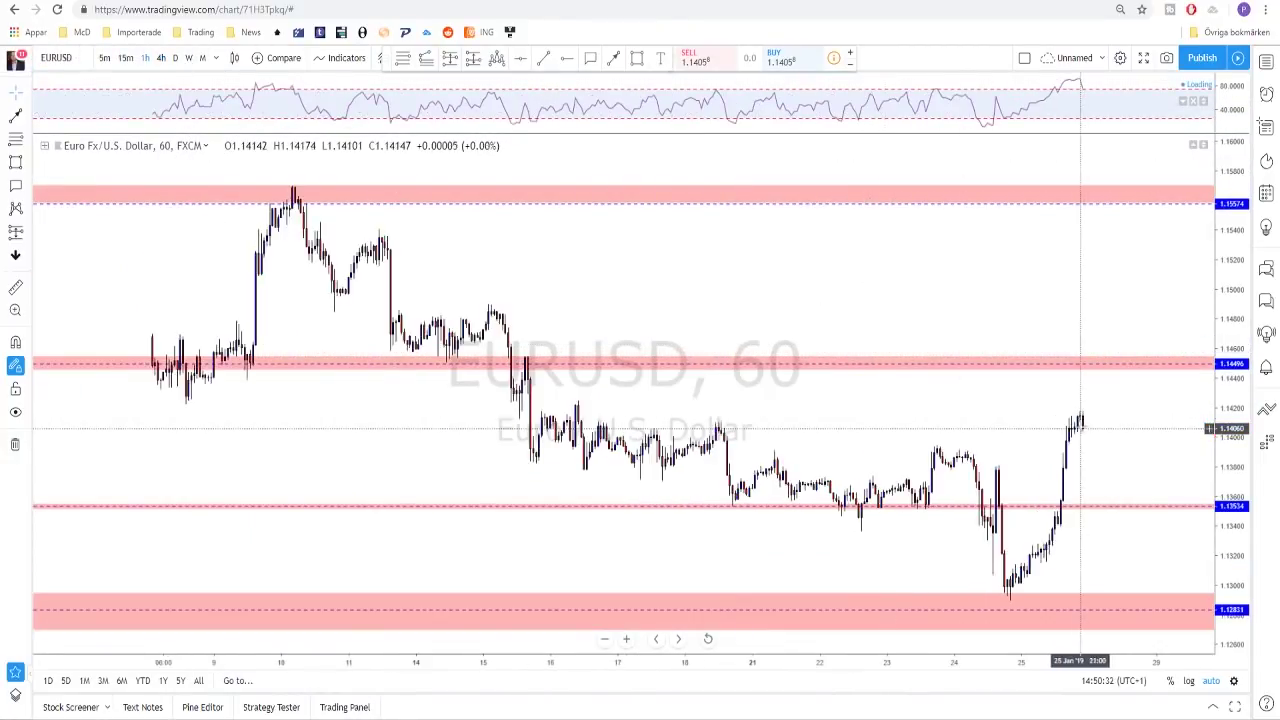
{"action": "left_click_drag", "start_coordinate": [1051, 423], "coordinate": [840, 415]}
{"action": "scroll", "coordinate": [850, 412], "scroll_direction": "down", "scroll_amount": 3}
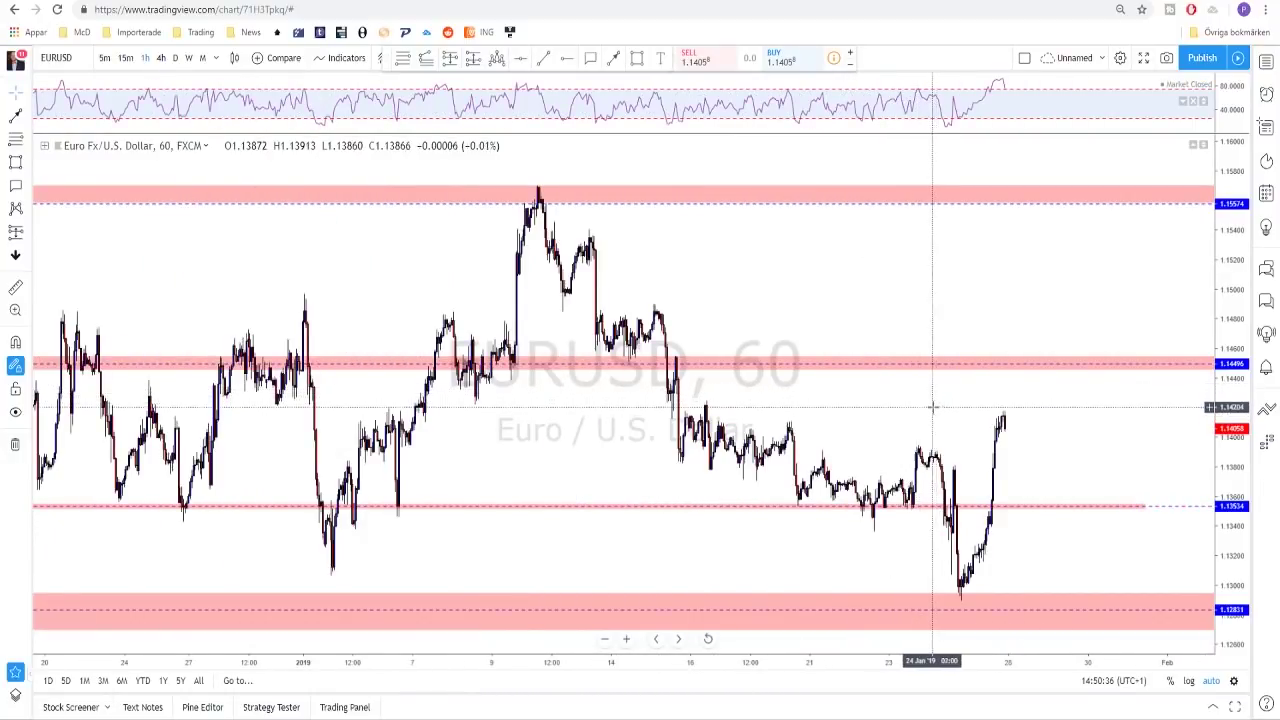
{"action": "scroll", "coordinate": [935, 400], "scroll_direction": "down", "scroll_amount": 2}
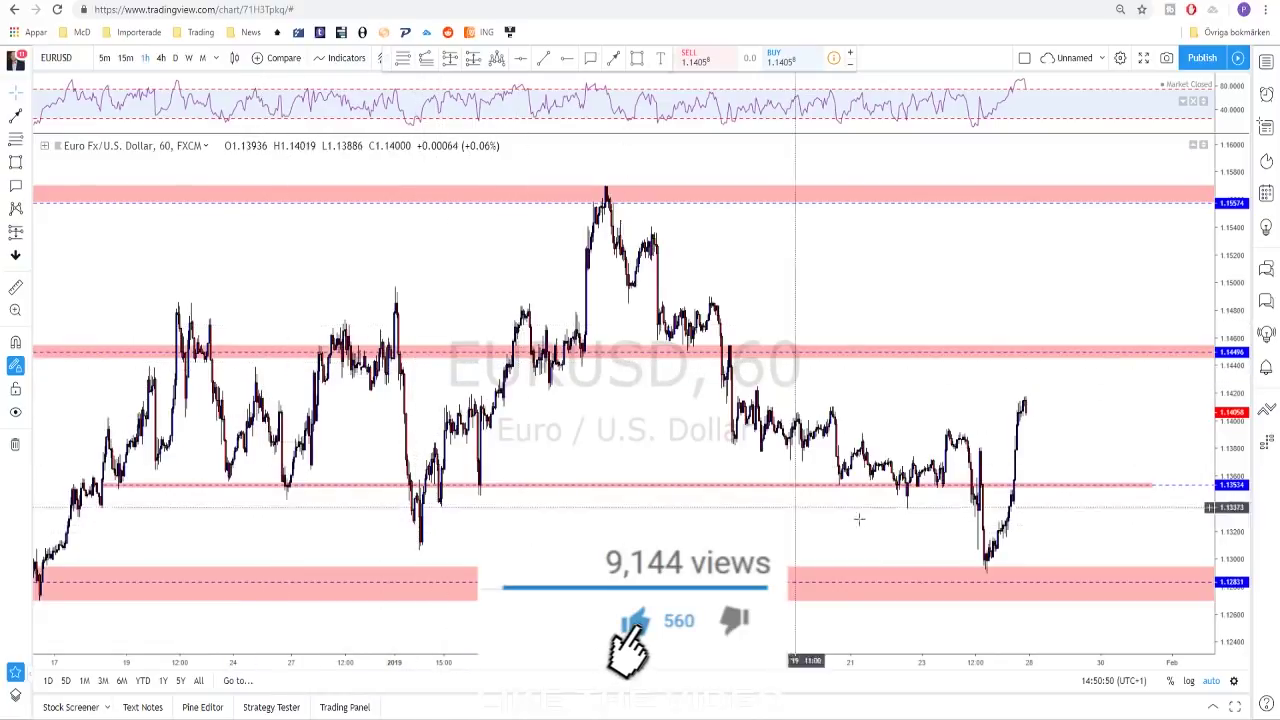
Draw a Fibonacci retracement over EURUSD's latest rebound, from the 24 January low at about 1.1289 to the high at about 1.1418
{"action": "scroll", "coordinate": [885, 522], "scroll_direction": "up", "scroll_amount": 2}
{"action": "scroll", "coordinate": [905, 530], "scroll_direction": "up", "scroll_amount": 3}
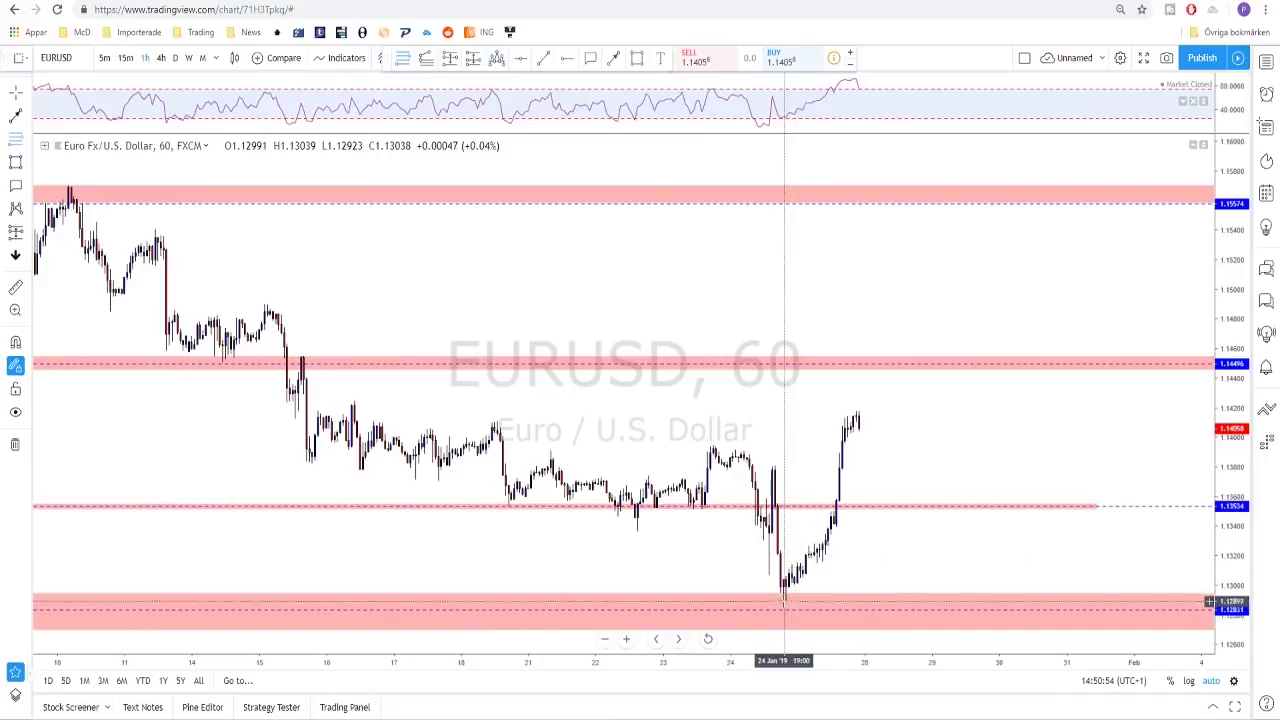
{"action": "left_click", "coordinate": [780, 601]}
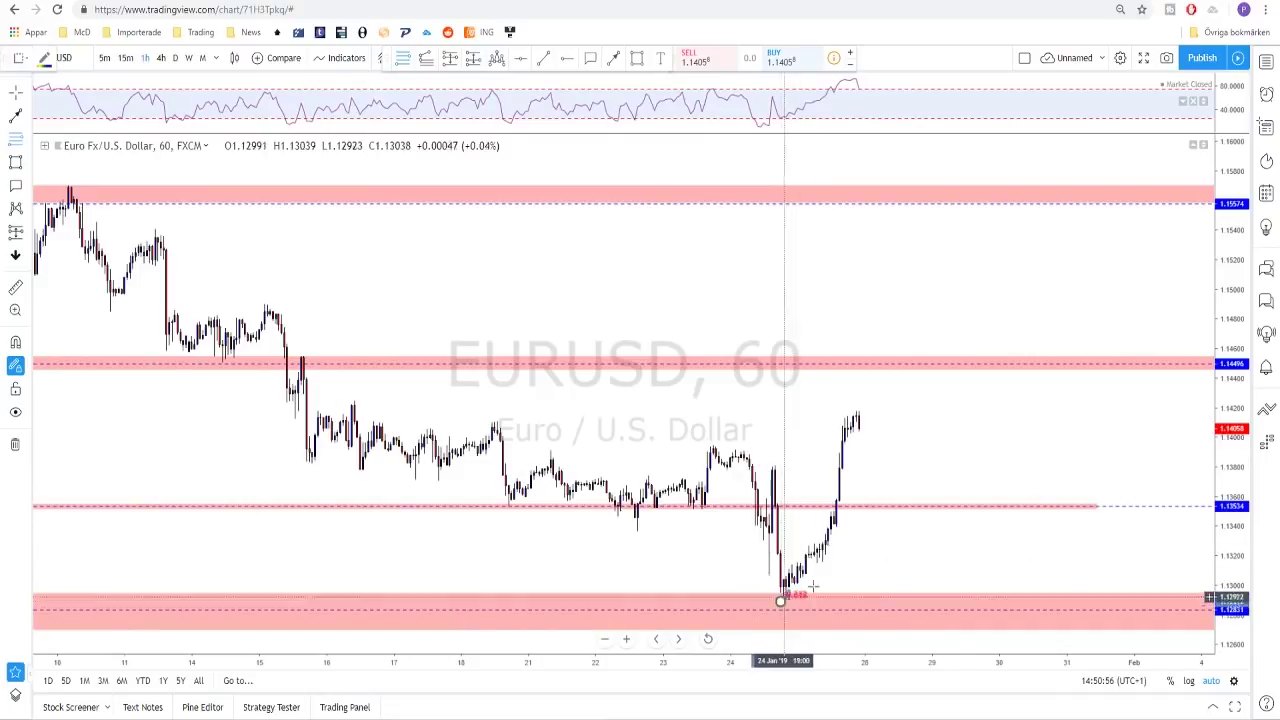
{"action": "left_click", "coordinate": [943, 408]}
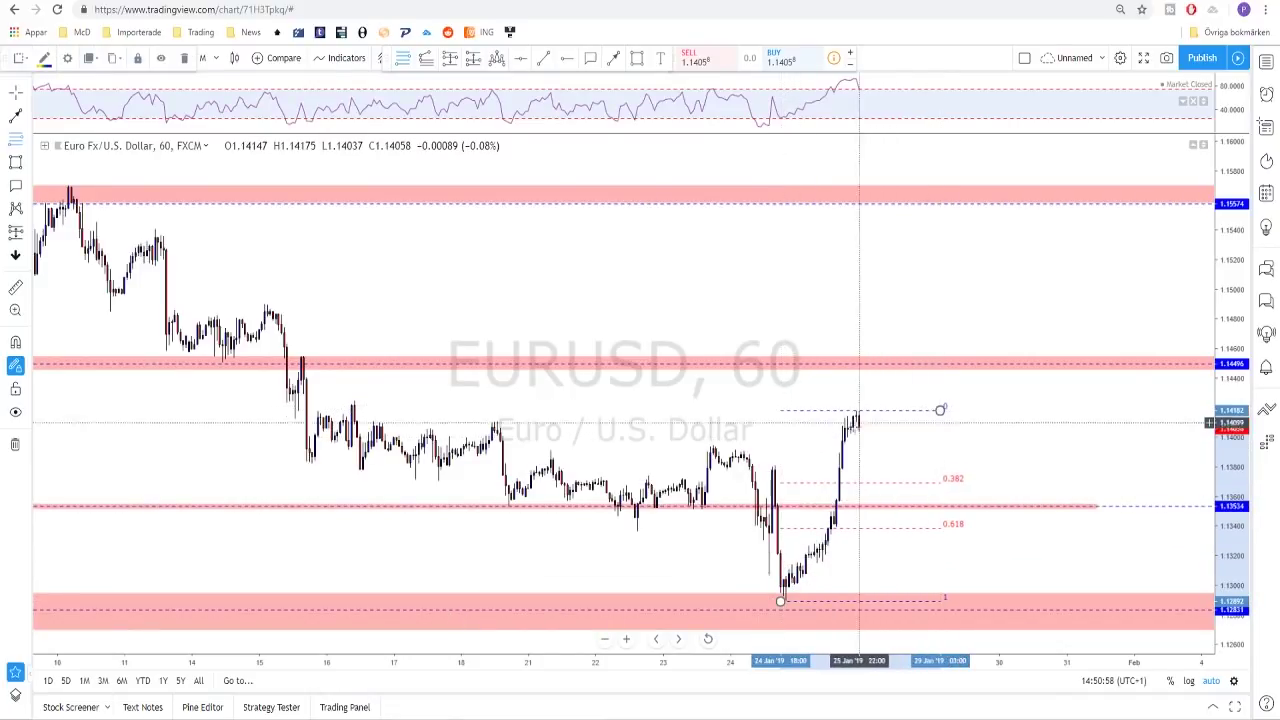
Enable the 0.5 level on the EURUSD Fibonacci retracement
{"action": "scroll", "coordinate": [815, 402], "scroll_direction": "up", "scroll_amount": 1}
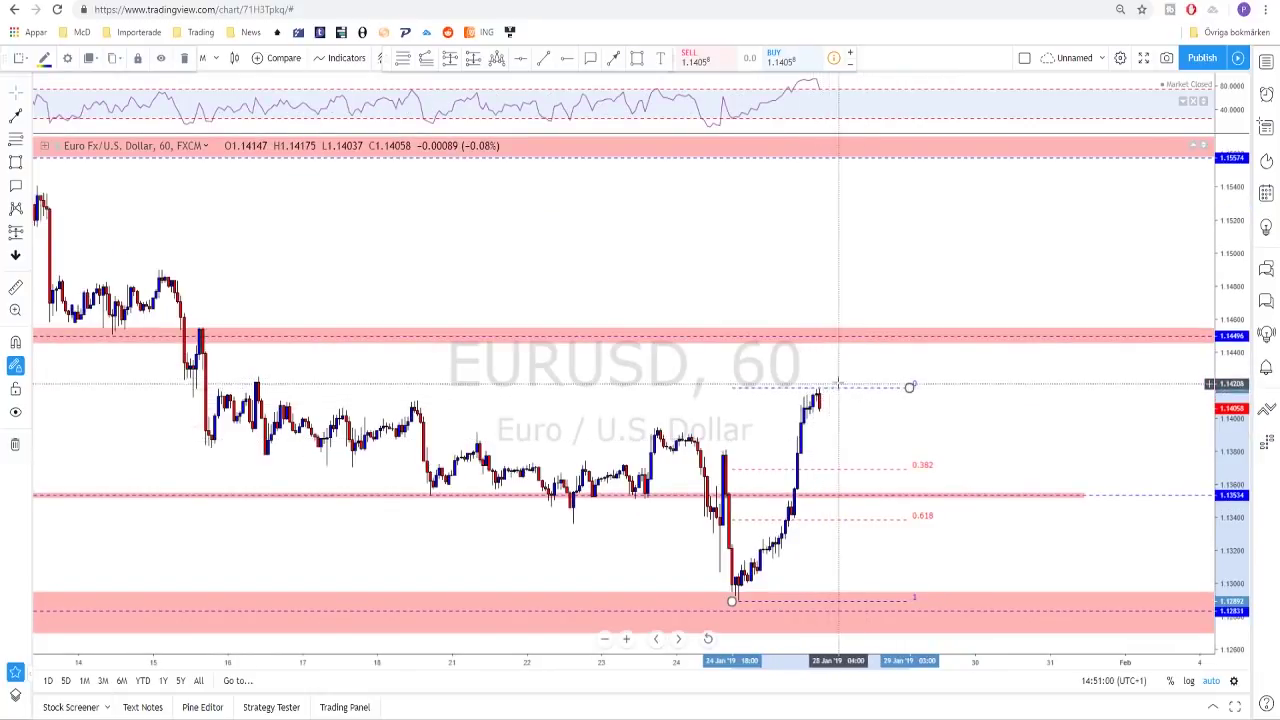
{"action": "double_click", "coordinate": [887, 478]}
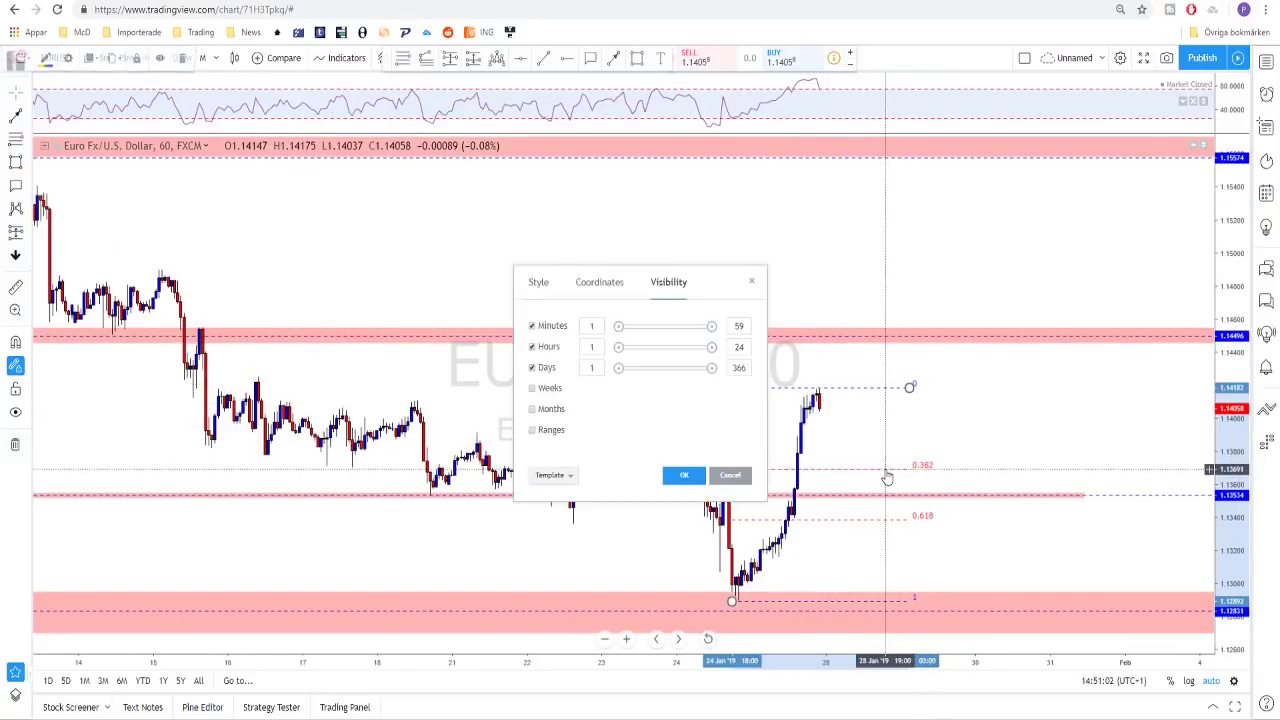
{"action": "left_click", "coordinate": [601, 283]}
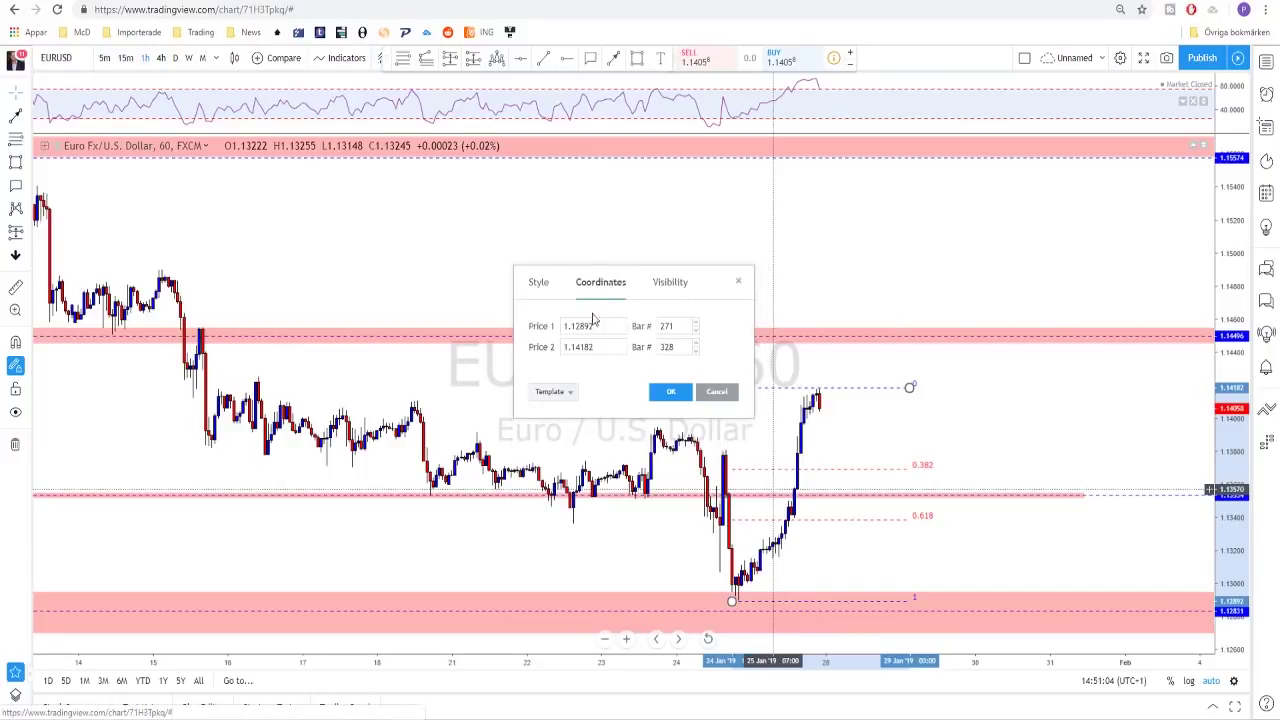
{"action": "left_click", "coordinate": [537, 285]}
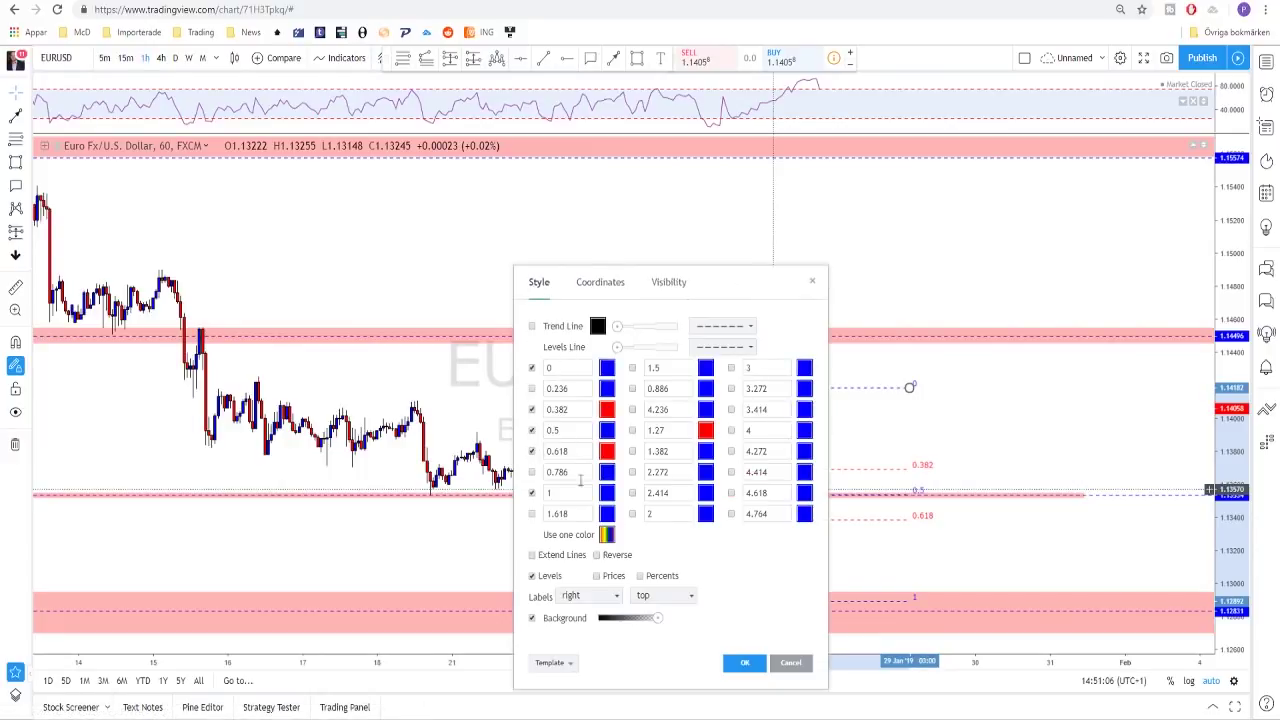
{"action": "left_click", "coordinate": [744, 663]}
Draw two connected arrows from the latest high down to the 0.5 retracement at about 1.1355, then up to about 1.1452
{"action": "scroll", "coordinate": [929, 490], "scroll_direction": "down", "scroll_amount": 2}
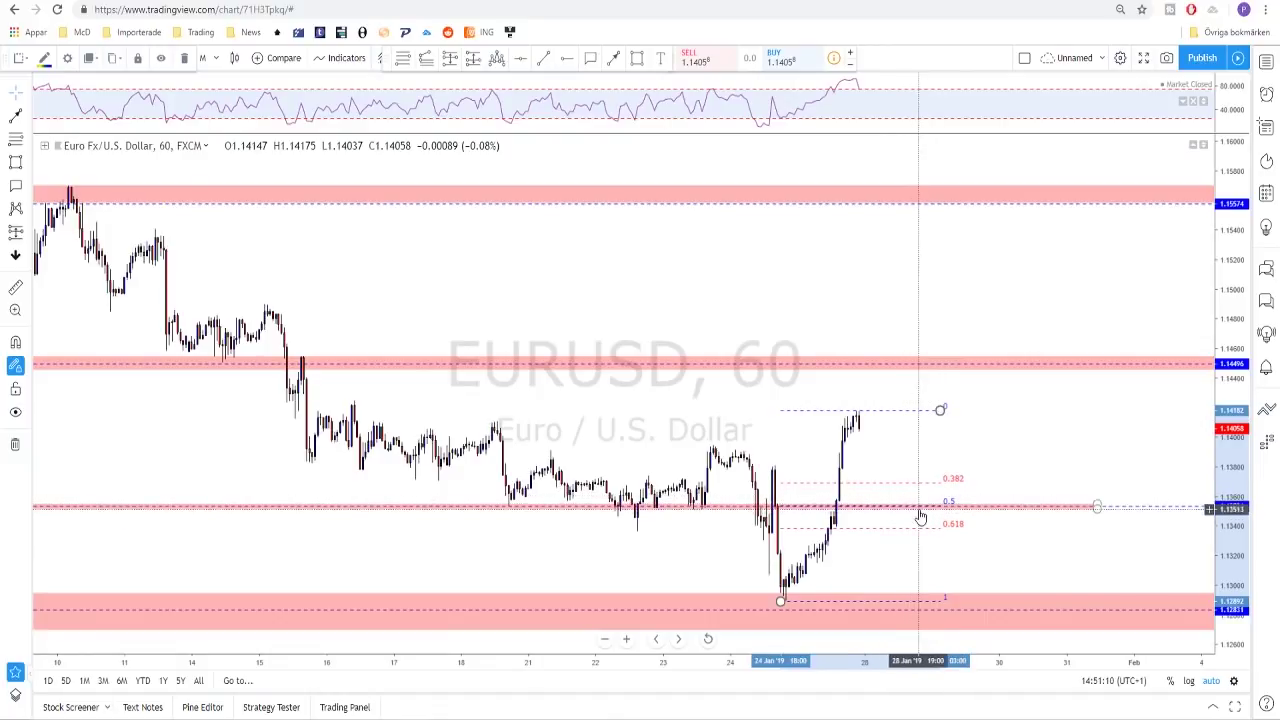
{"action": "scroll", "coordinate": [922, 513], "scroll_direction": "down", "scroll_amount": 3}
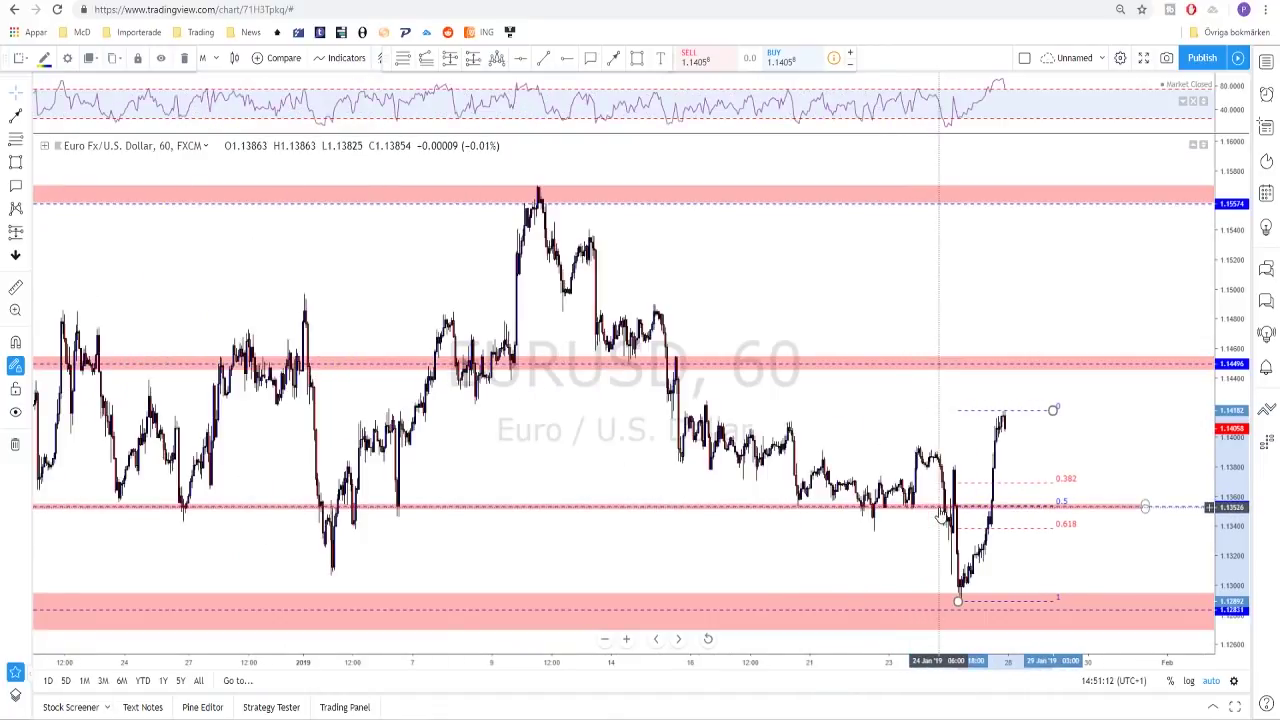
{"action": "scroll", "coordinate": [880, 500], "scroll_direction": "down", "scroll_amount": 1}
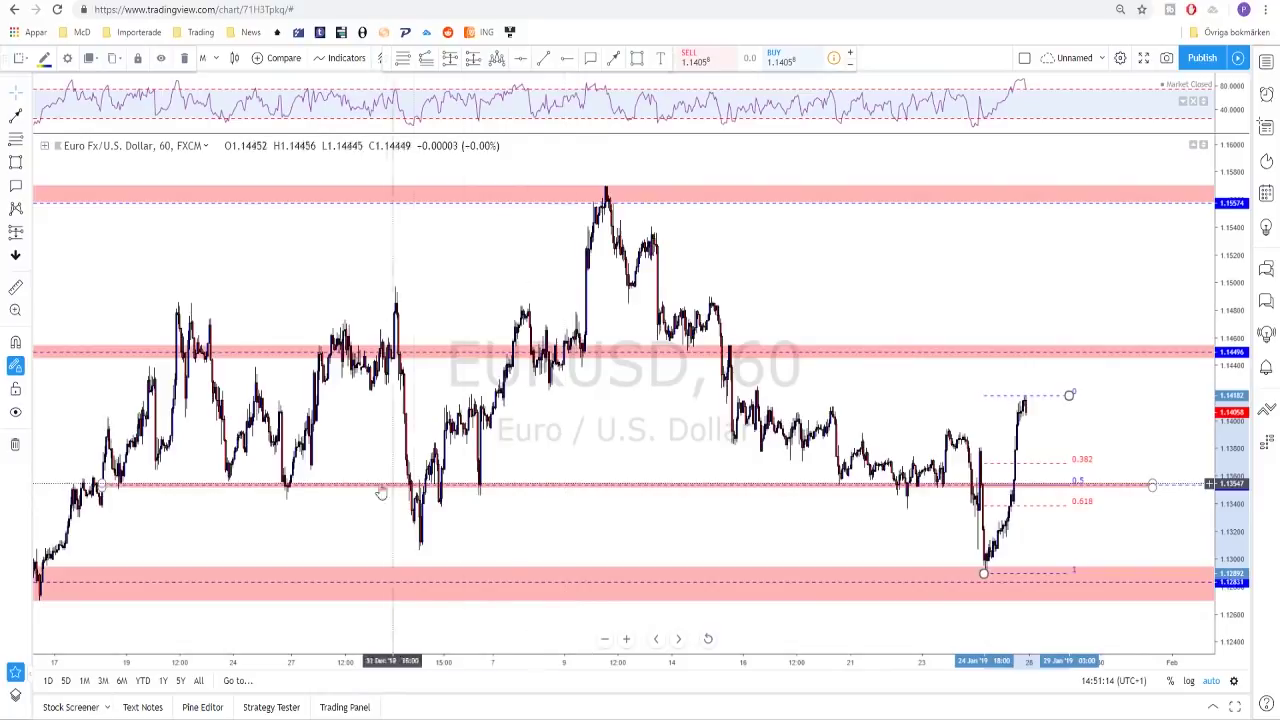
{"action": "scroll", "coordinate": [1000, 490], "scroll_direction": "up", "scroll_amount": 2}
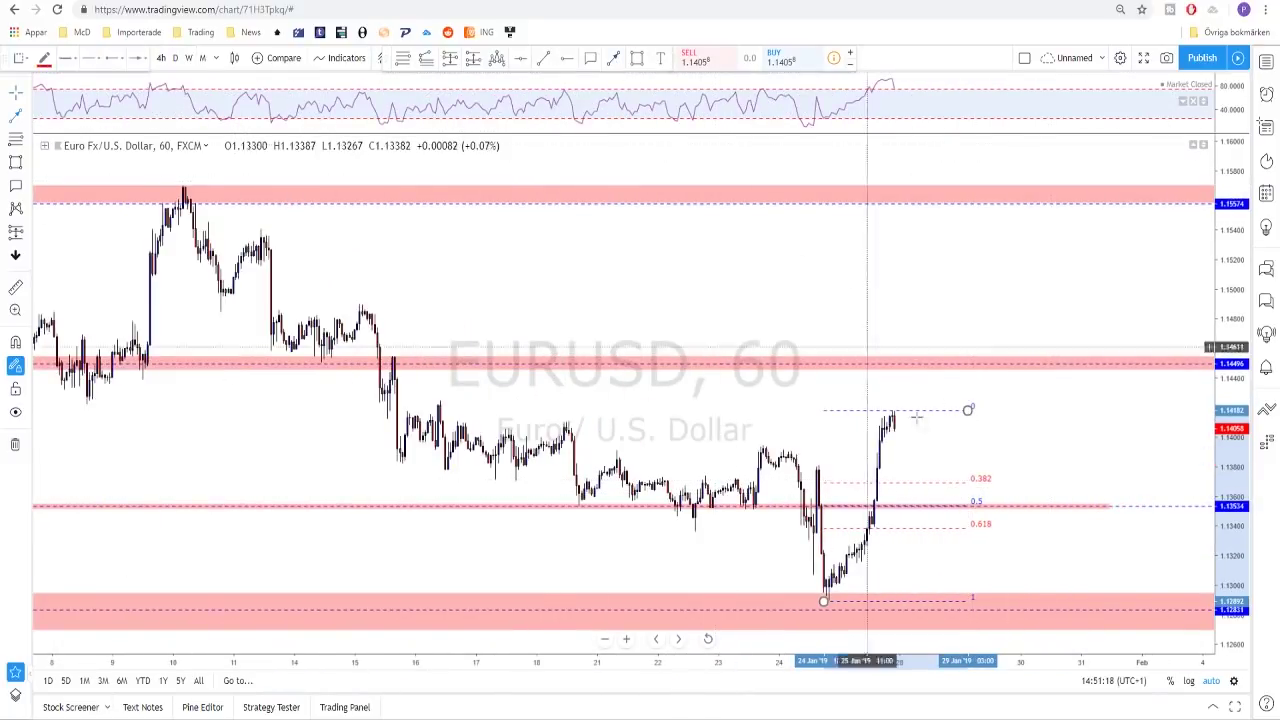
{"action": "left_click_drag", "start_coordinate": [893, 413], "coordinate": [916, 502]}
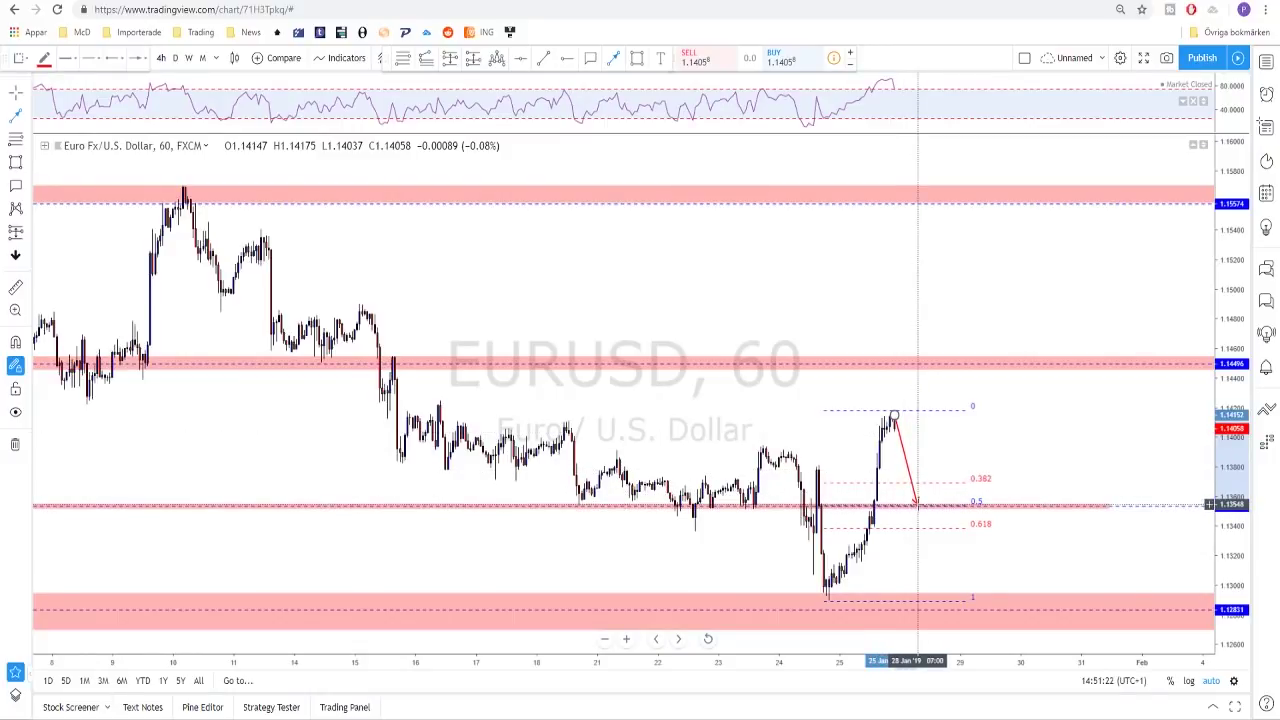
{"action": "left_click", "coordinate": [916, 502]}
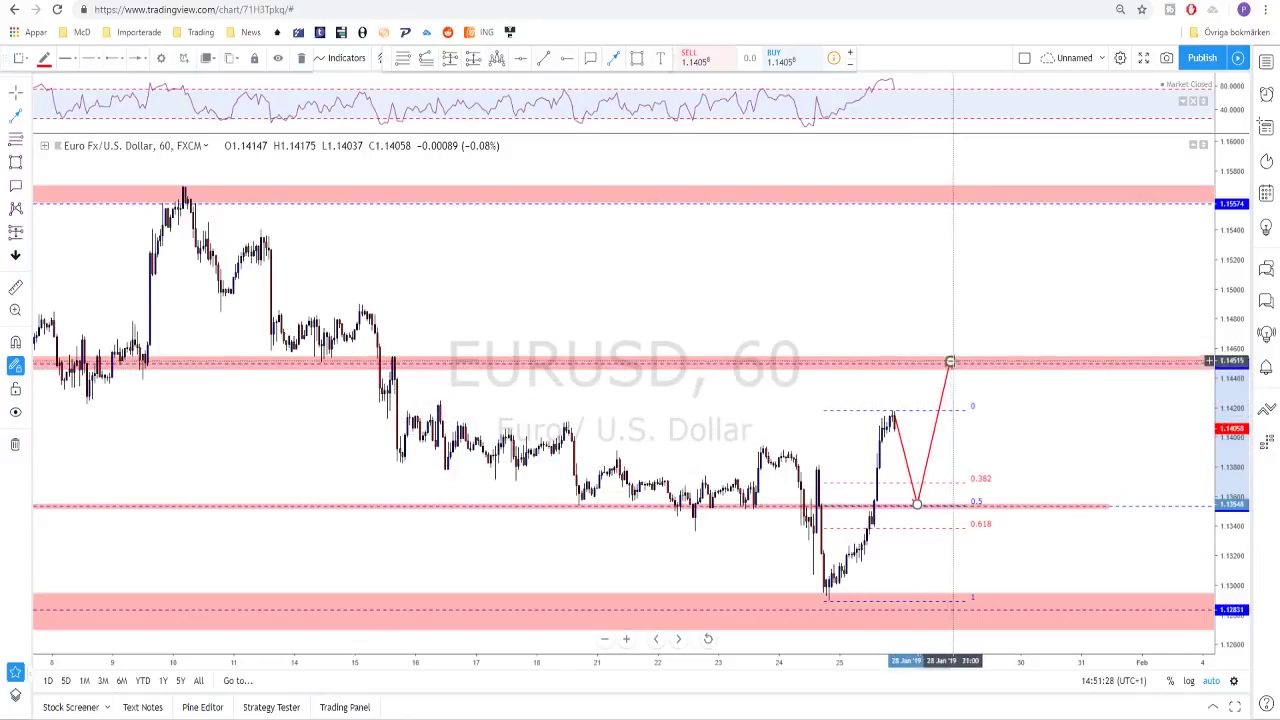
{"action": "double_click", "coordinate": [950, 361]}
Draw a thin rectangular zone across the recent January highs and lower it slightly to around 1.1387
{"action": "scroll", "coordinate": [950, 361], "scroll_direction": "down", "scroll_amount": 2}
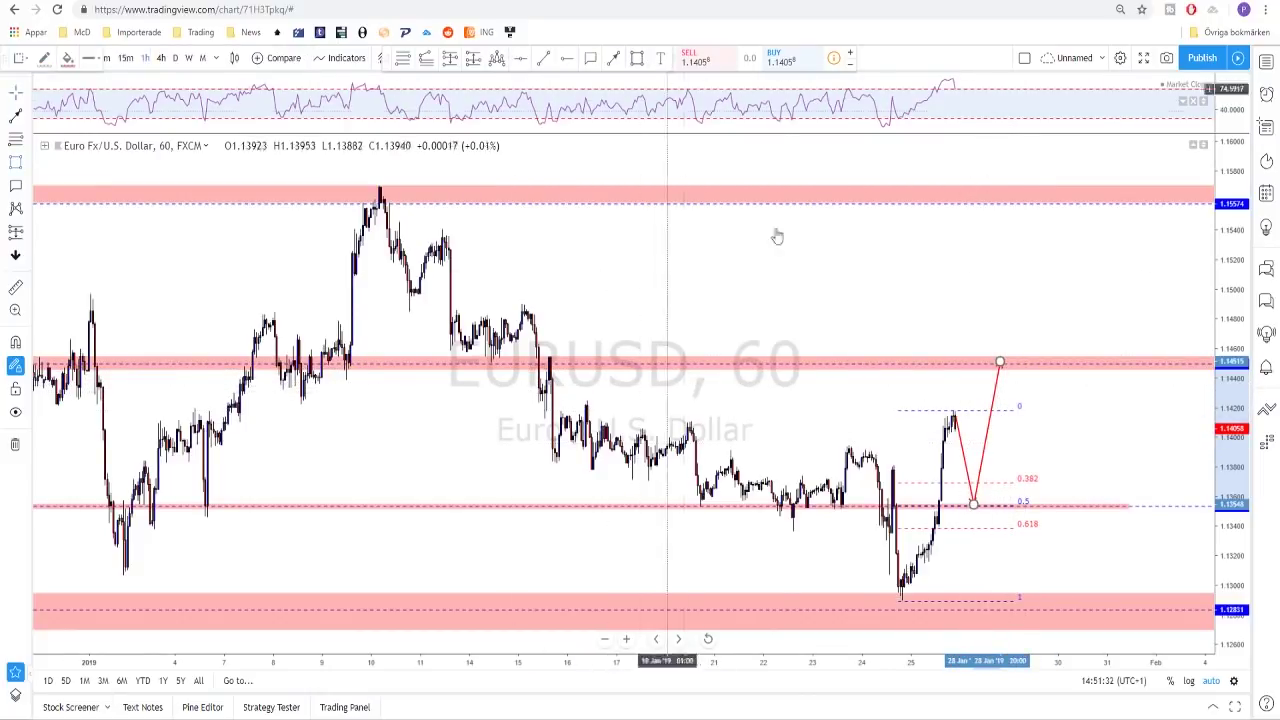
{"action": "left_click_drag", "start_coordinate": [722, 452], "coordinate": [1055, 453]}
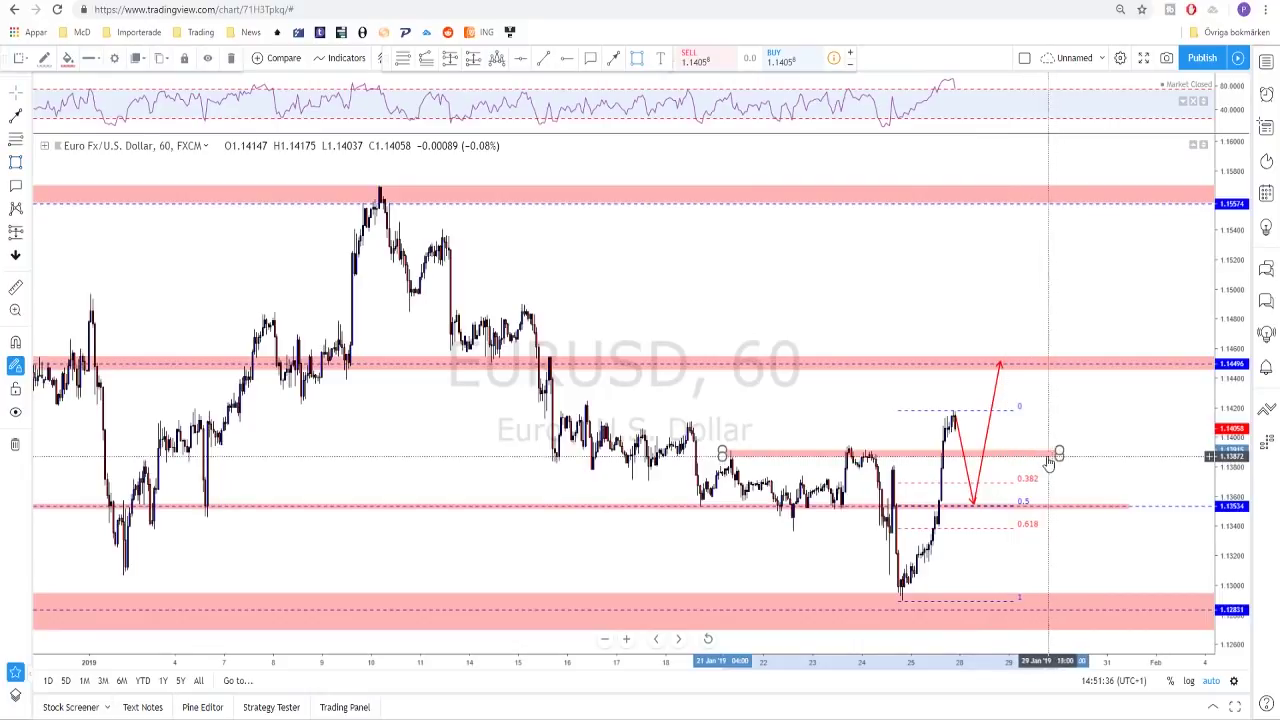
{"action": "left_click_drag", "start_coordinate": [1037, 457], "coordinate": [1016, 456]}
Enable the 0.236 level on the Fibonacci retracement
{"action": "scroll", "coordinate": [1016, 456], "scroll_direction": "up", "scroll_amount": 1}
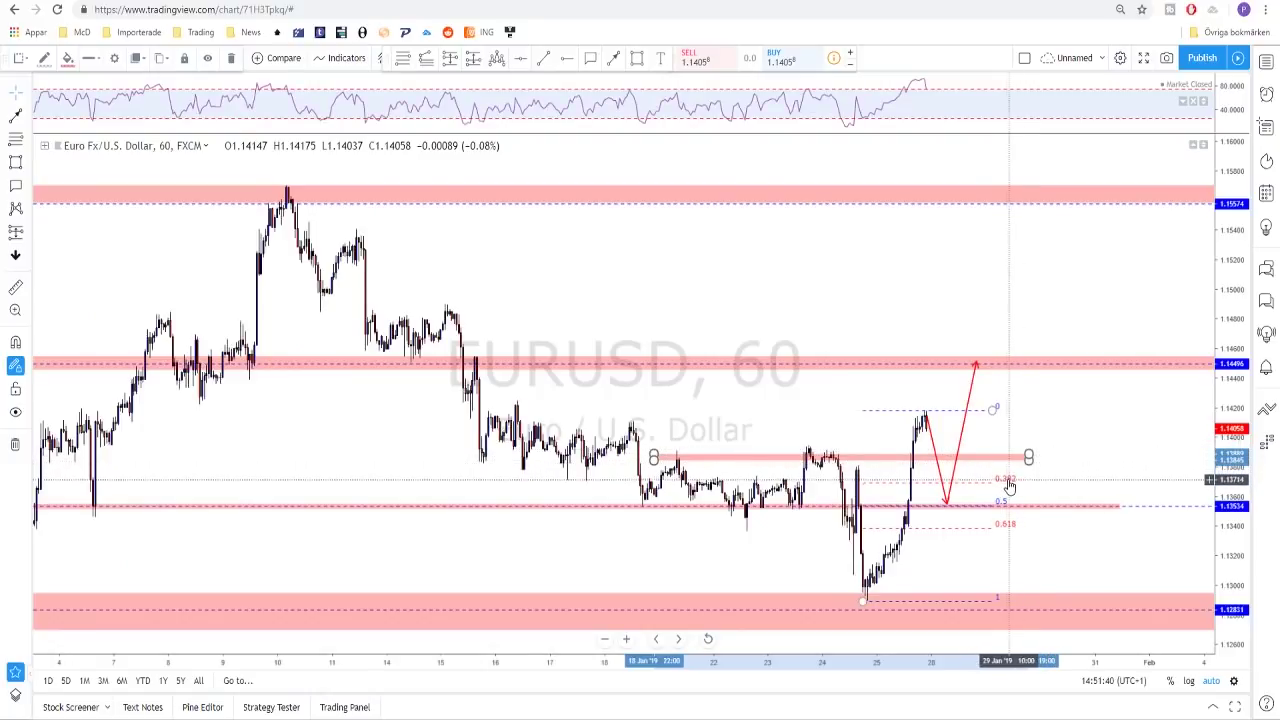
{"action": "double_click", "coordinate": [1008, 485]}
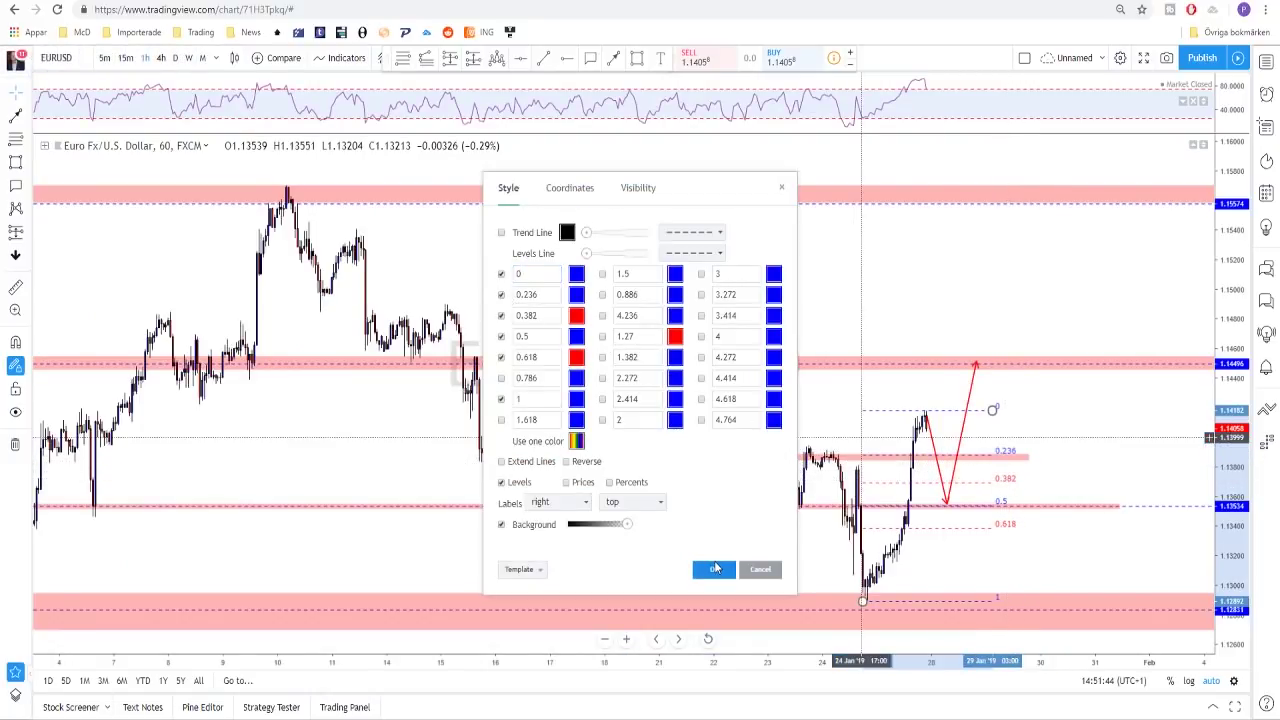
{"action": "left_click", "coordinate": [715, 568]}
{"action": "scroll", "coordinate": [937, 462], "scroll_direction": "up", "scroll_amount": 1}
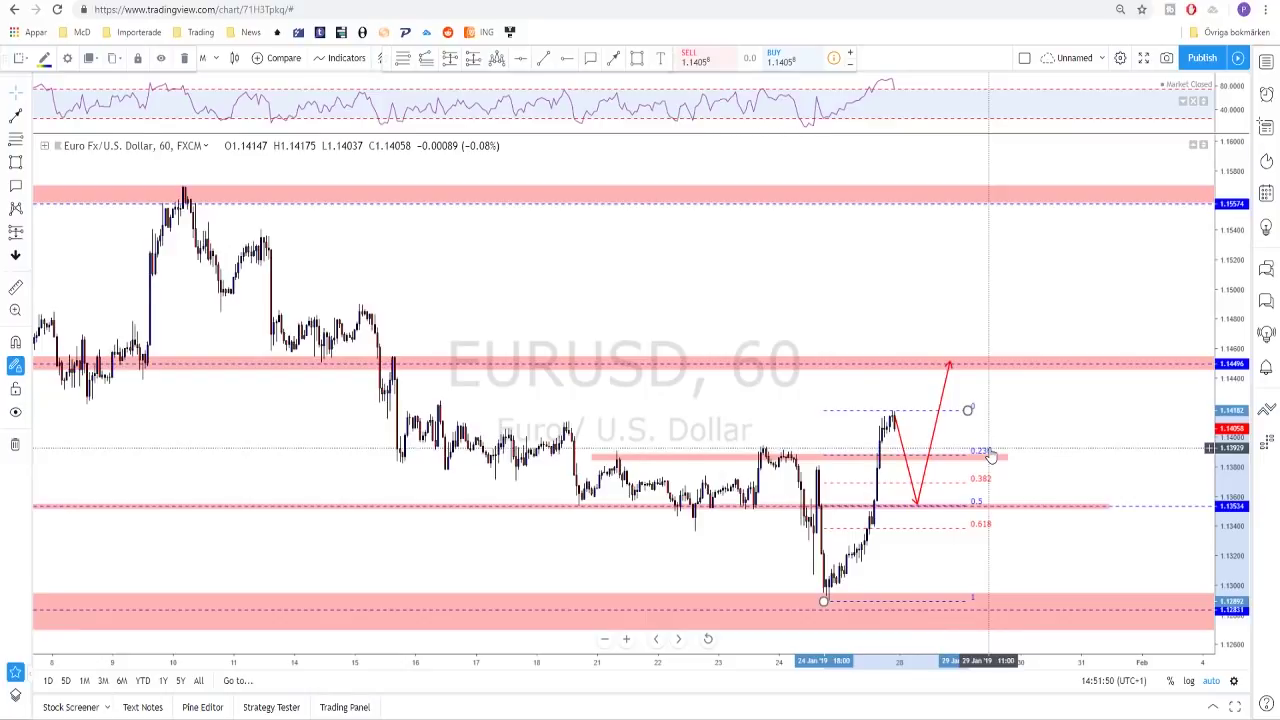
{"action": "left_click", "coordinate": [614, 60]}
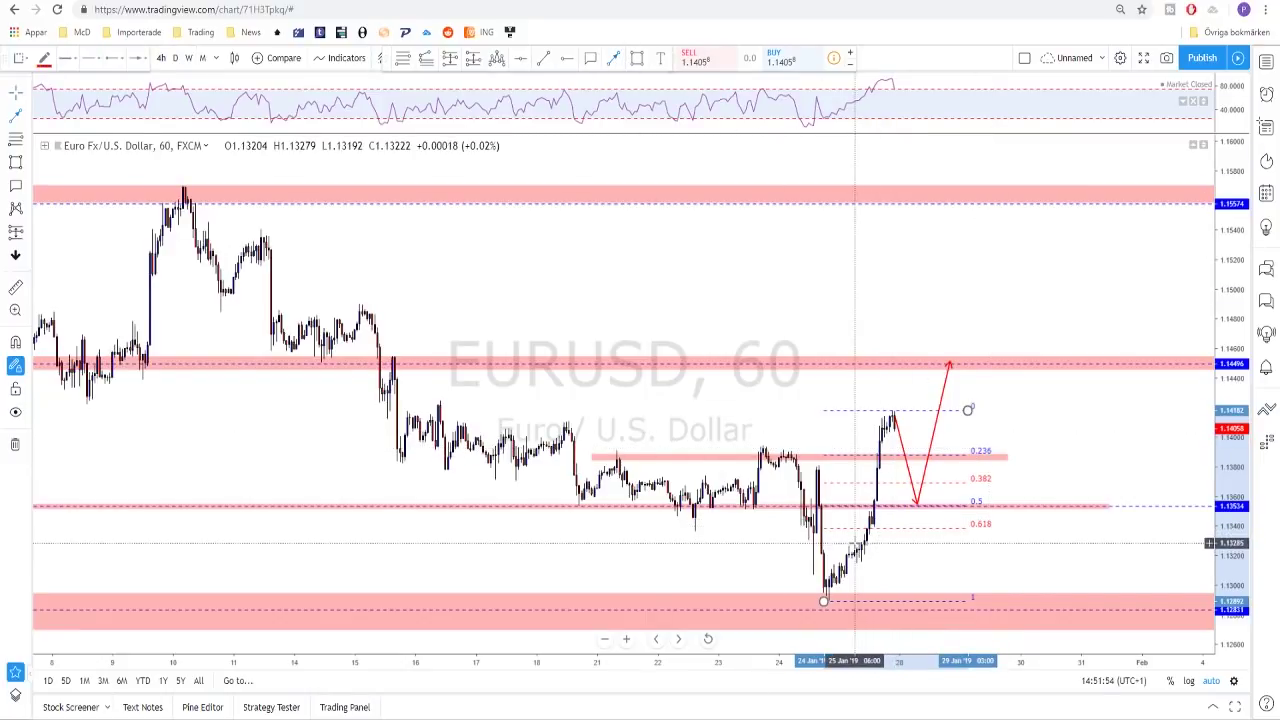
{"action": "left_click", "coordinate": [853, 543]}
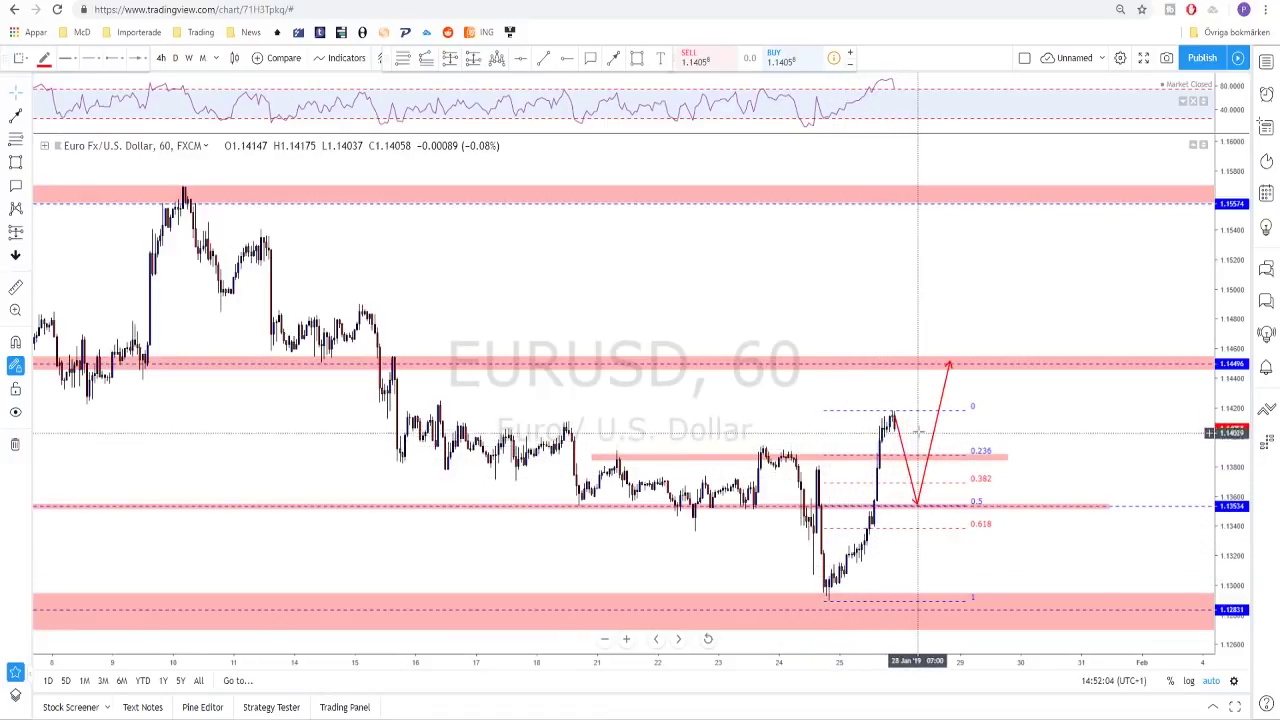
{"action": "scroll", "coordinate": [910, 436], "scroll_direction": "down", "scroll_amount": 2}
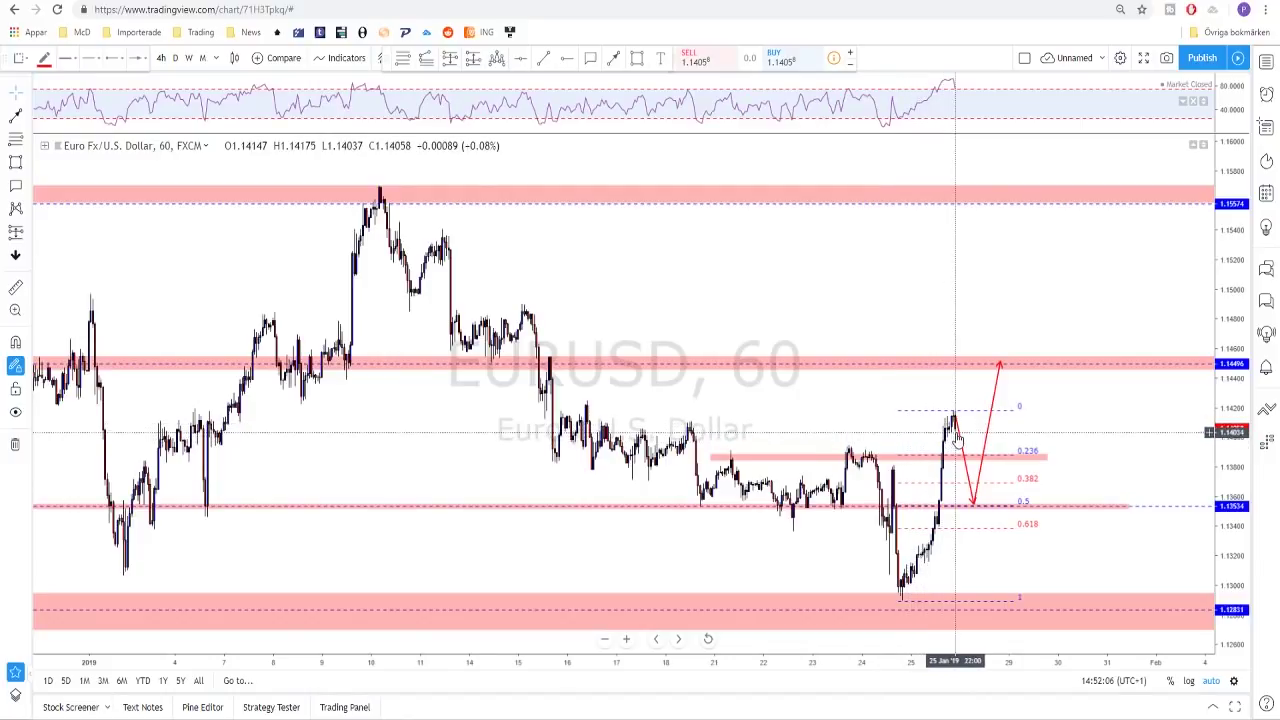
{"action": "left_click", "coordinate": [955, 456]}
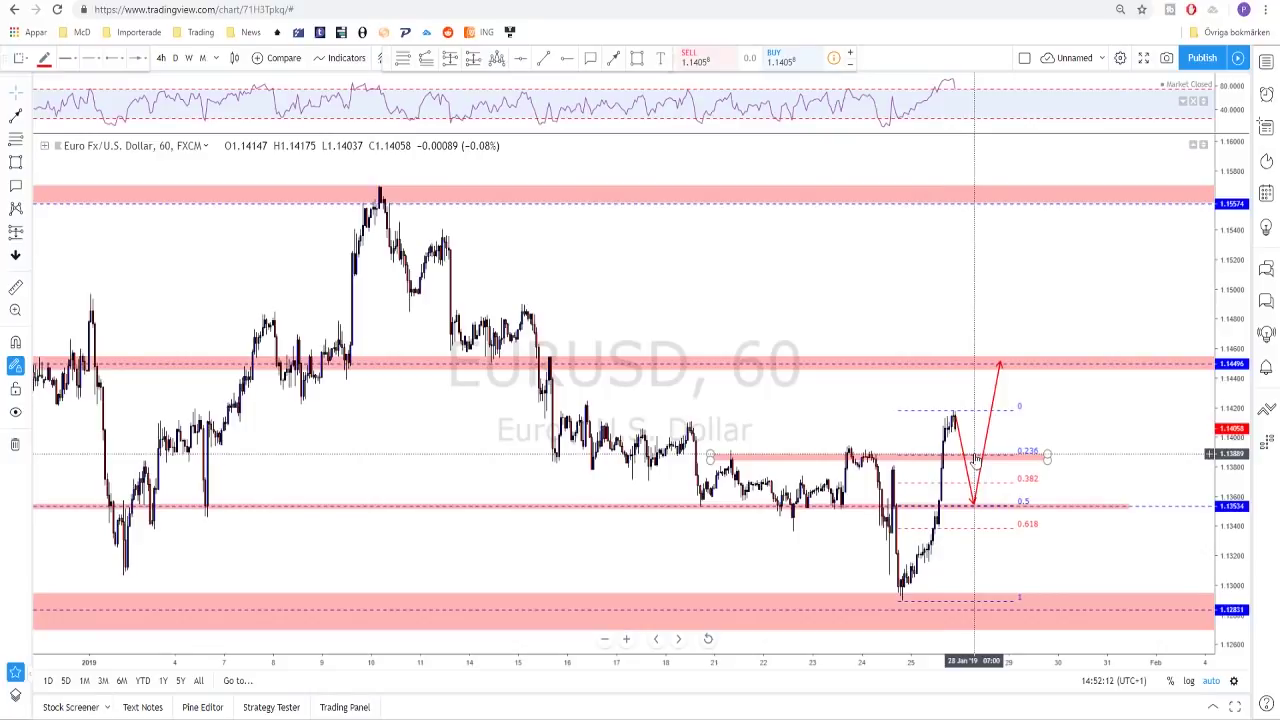
Switch the chart to GBPUSD on the daily timeframe
{"action": "key", "text": "space"}
{"action": "left_click", "coordinate": [175, 57]}
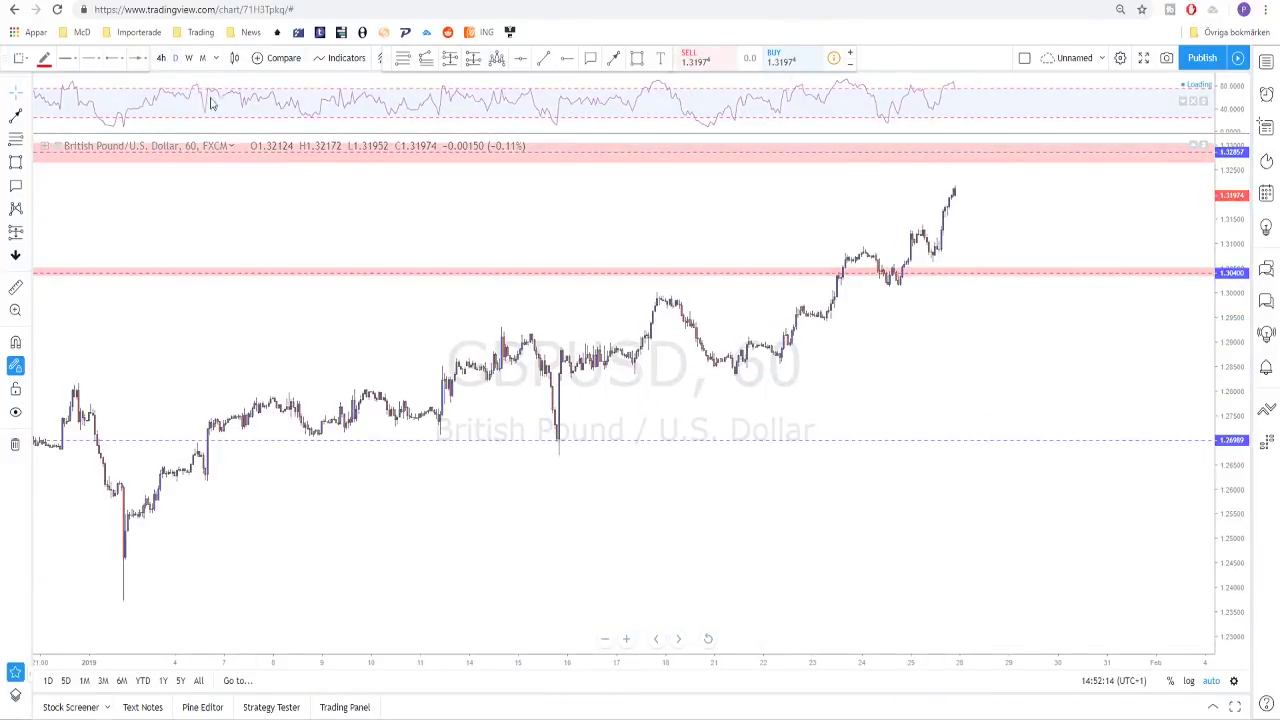
Move the start of the horizontal ray near 1.3040 back to 25 Sep '17 at 1.30442
{"action": "scroll", "coordinate": [931, 413], "scroll_direction": "up", "scroll_amount": 2}
{"action": "scroll", "coordinate": [946, 418], "scroll_direction": "down", "scroll_amount": 4}
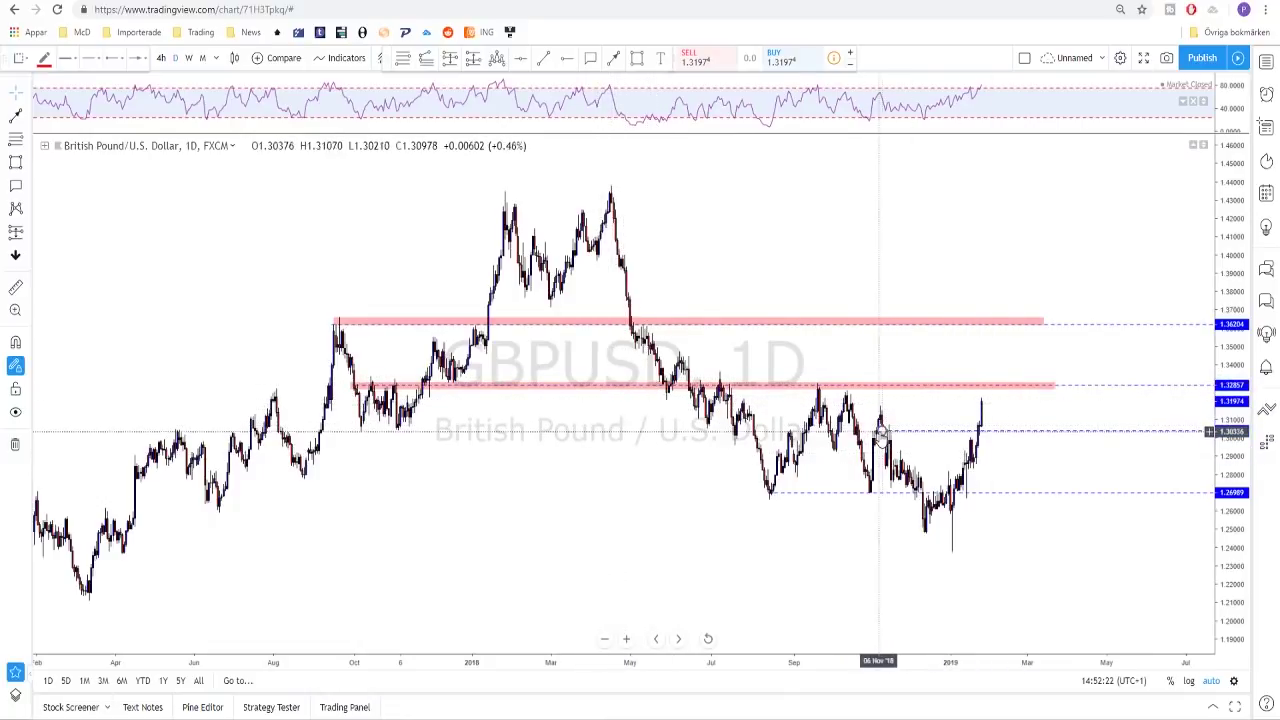
{"action": "left_click", "coordinate": [345, 429]}
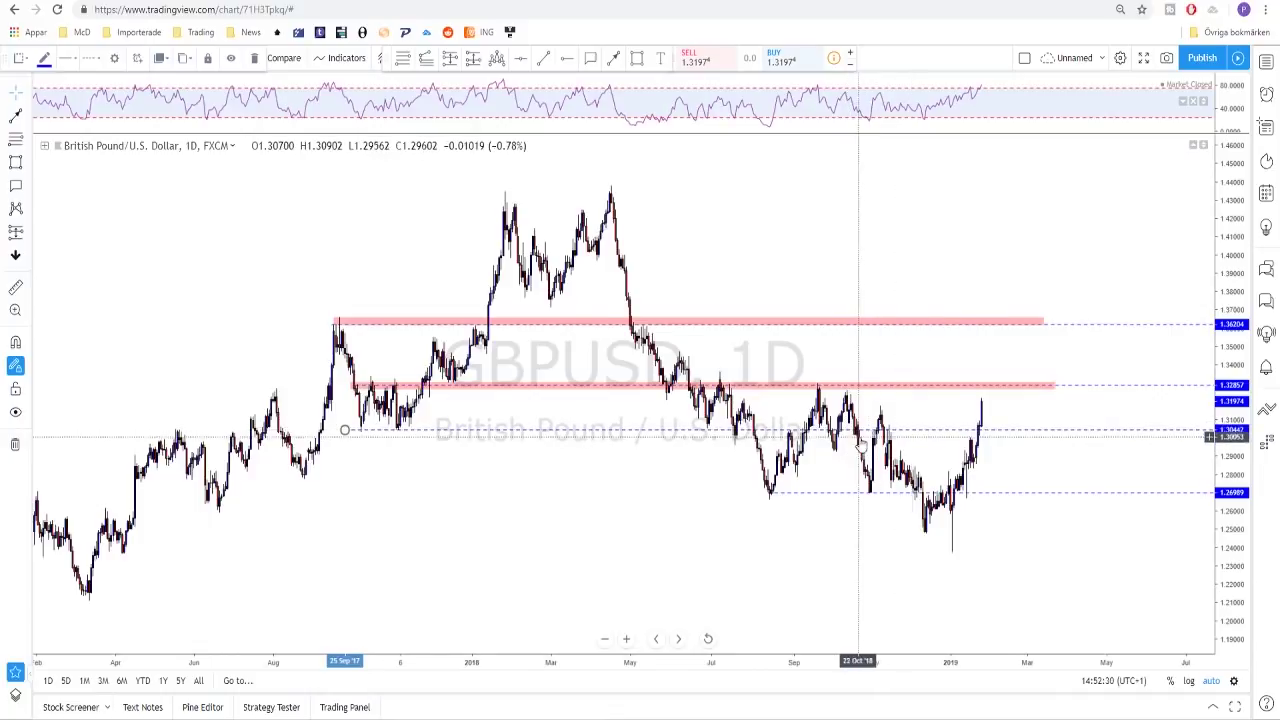
{"action": "scroll", "coordinate": [856, 440], "scroll_direction": "up", "scroll_amount": 1}
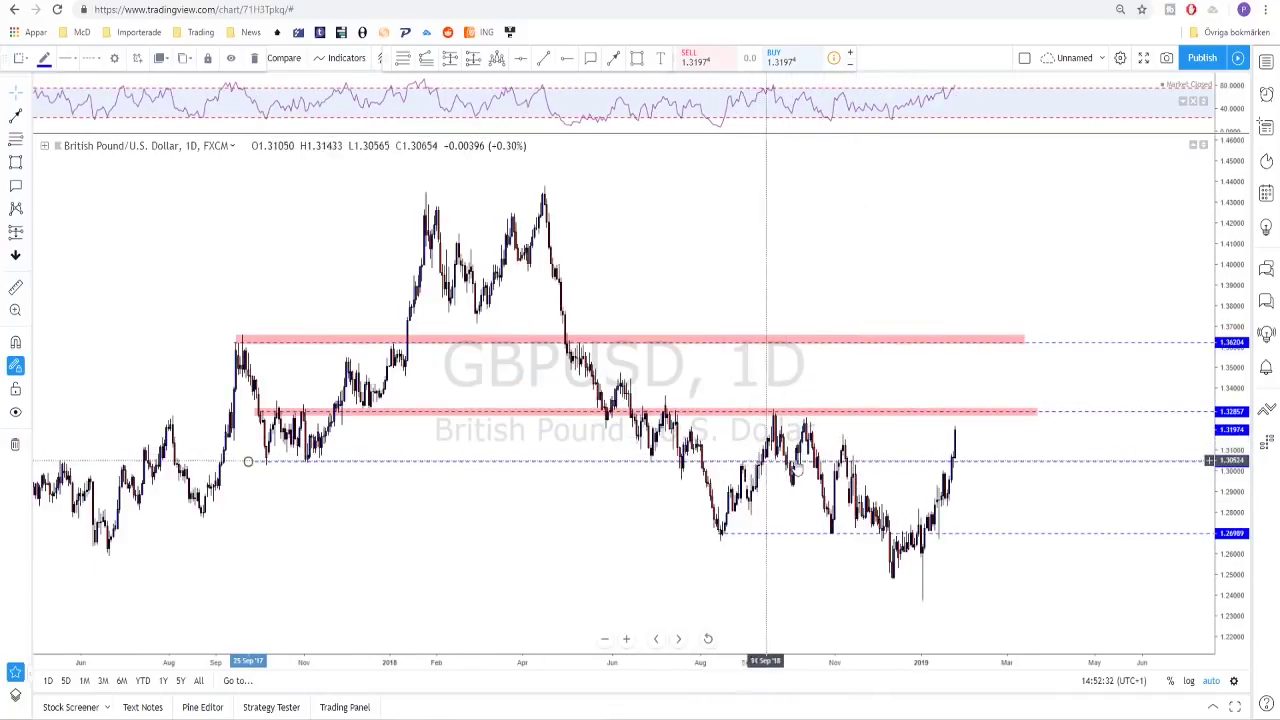
{"action": "scroll", "coordinate": [935, 455], "scroll_direction": "down", "scroll_amount": 1}
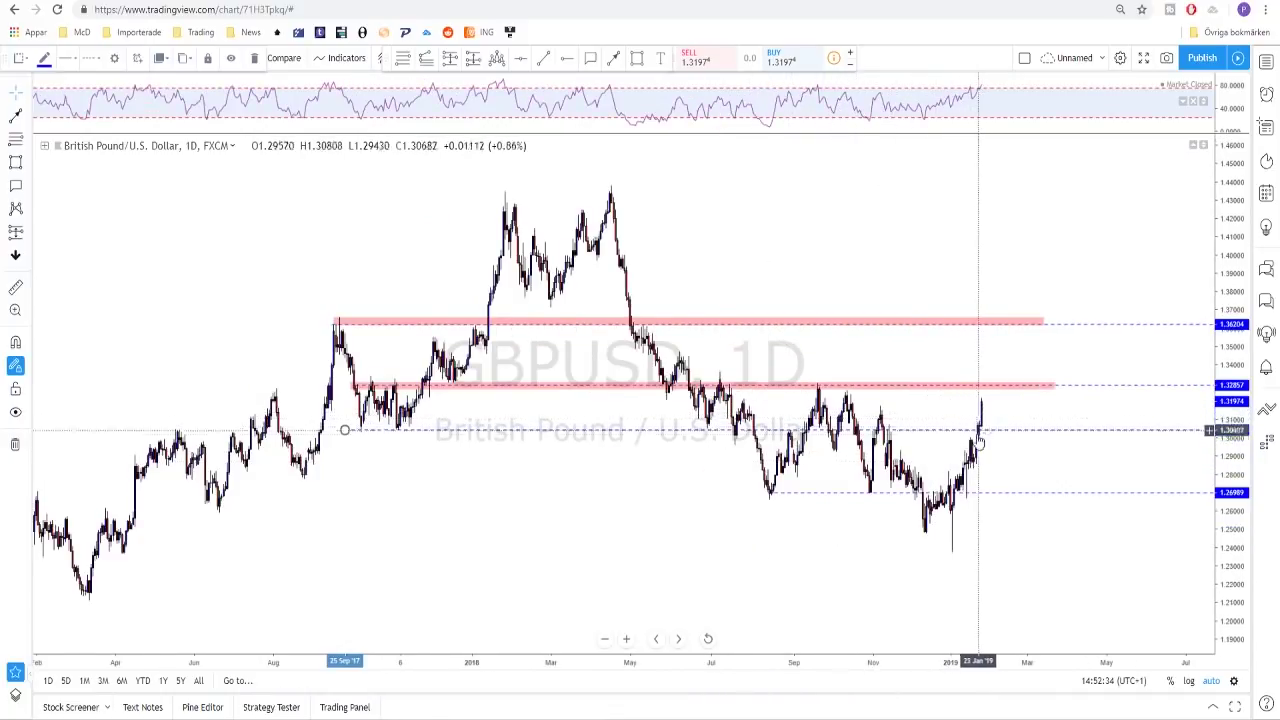
{"action": "scroll", "coordinate": [975, 430], "scroll_direction": "up", "scroll_amount": 1}
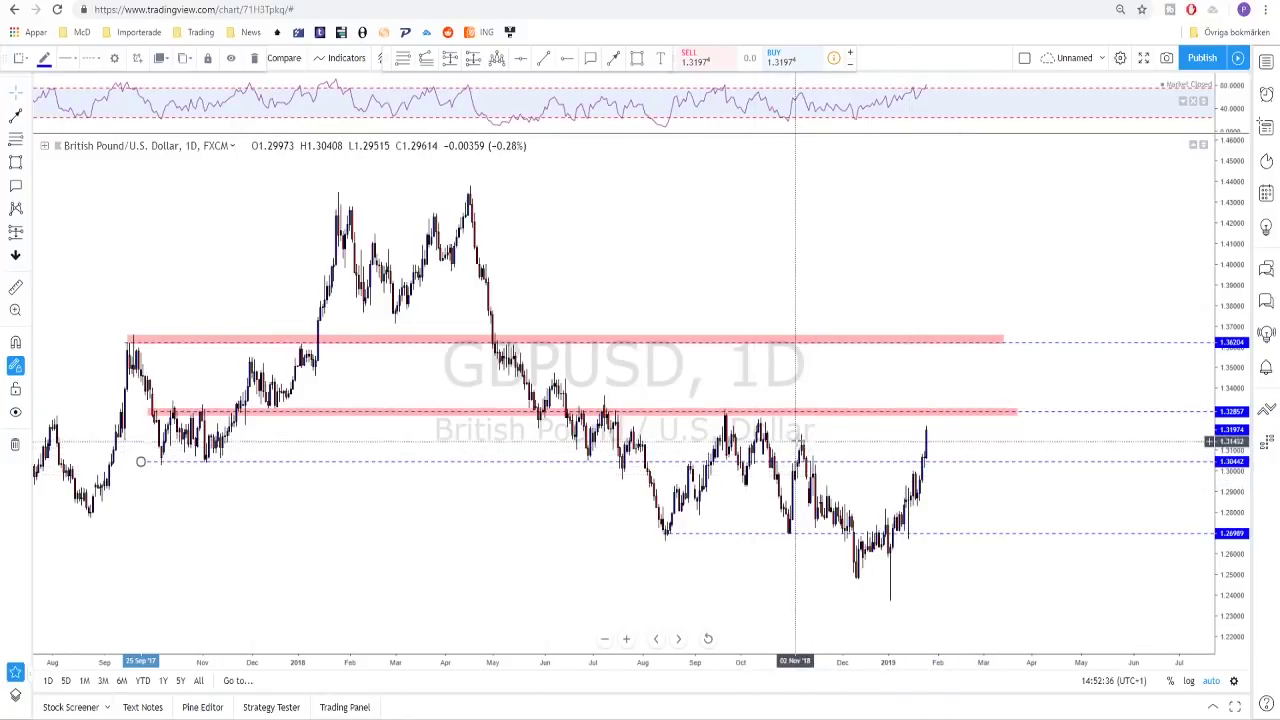
{"action": "scroll", "coordinate": [812, 432], "scroll_direction": "down", "scroll_amount": 1}
{"action": "mouse_move", "coordinate": [180, 250]}
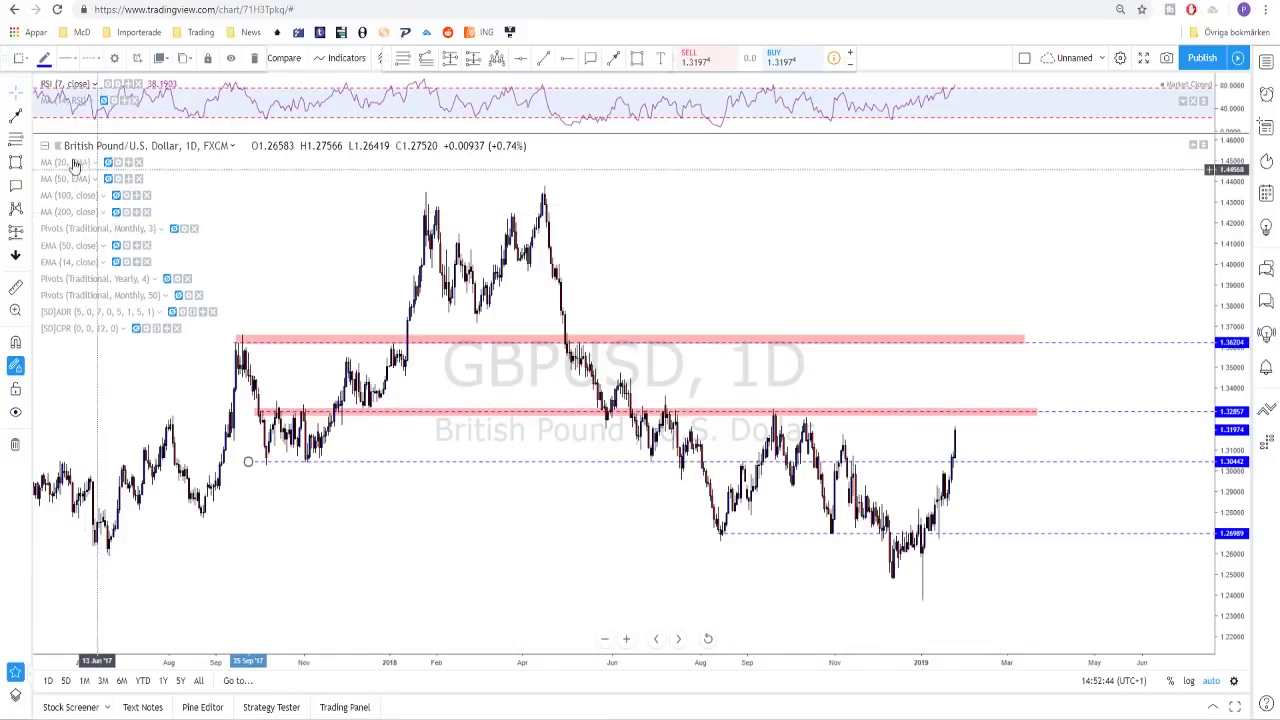
Draw an arrow from the latest GBPUSD candle up to the resistance zone at 1.32857 and delete it
{"action": "scroll", "coordinate": [788, 434], "scroll_direction": "down", "scroll_amount": 1}
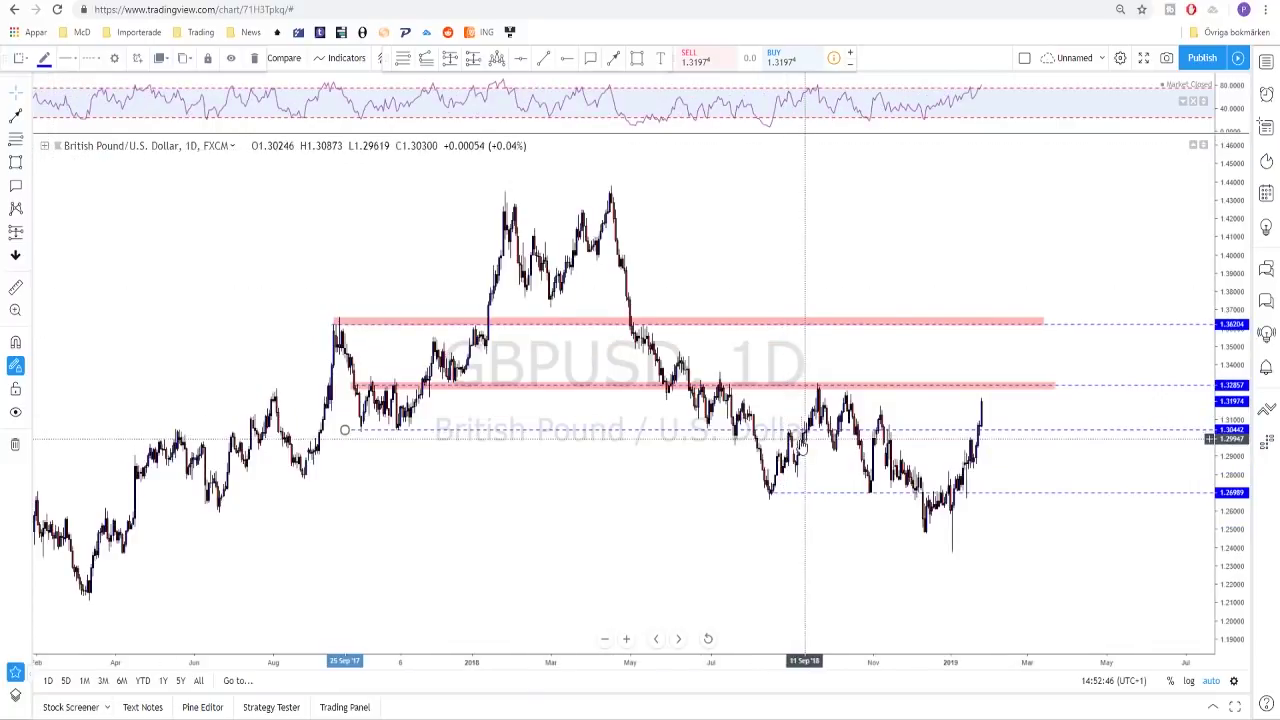
{"action": "left_click", "coordinate": [616, 59]}
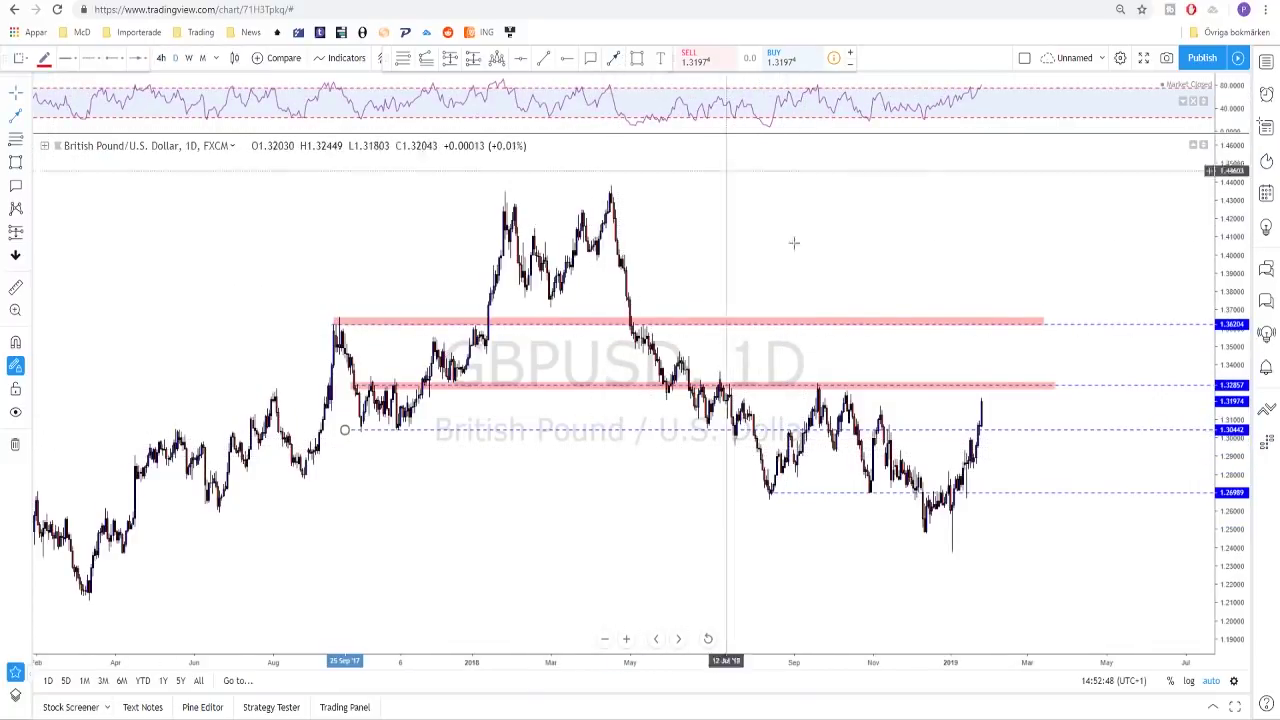
{"action": "left_click", "coordinate": [983, 407]}
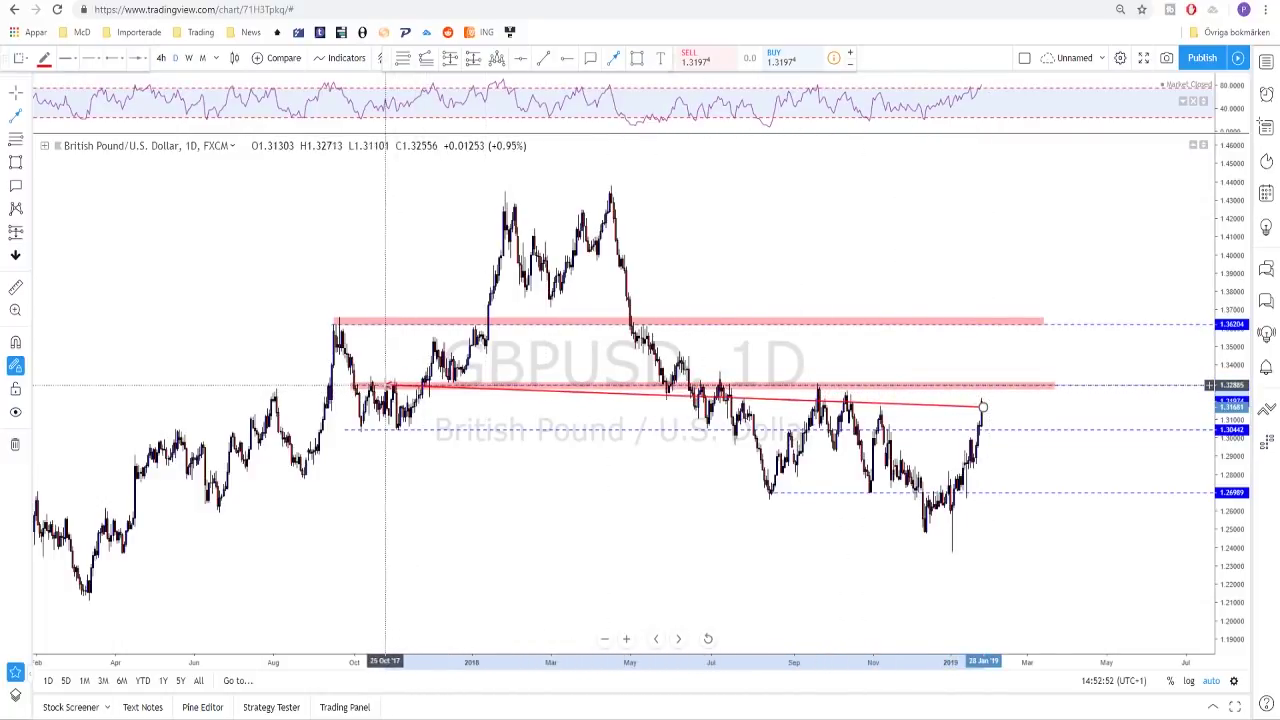
{"action": "left_click", "coordinate": [990, 385]}
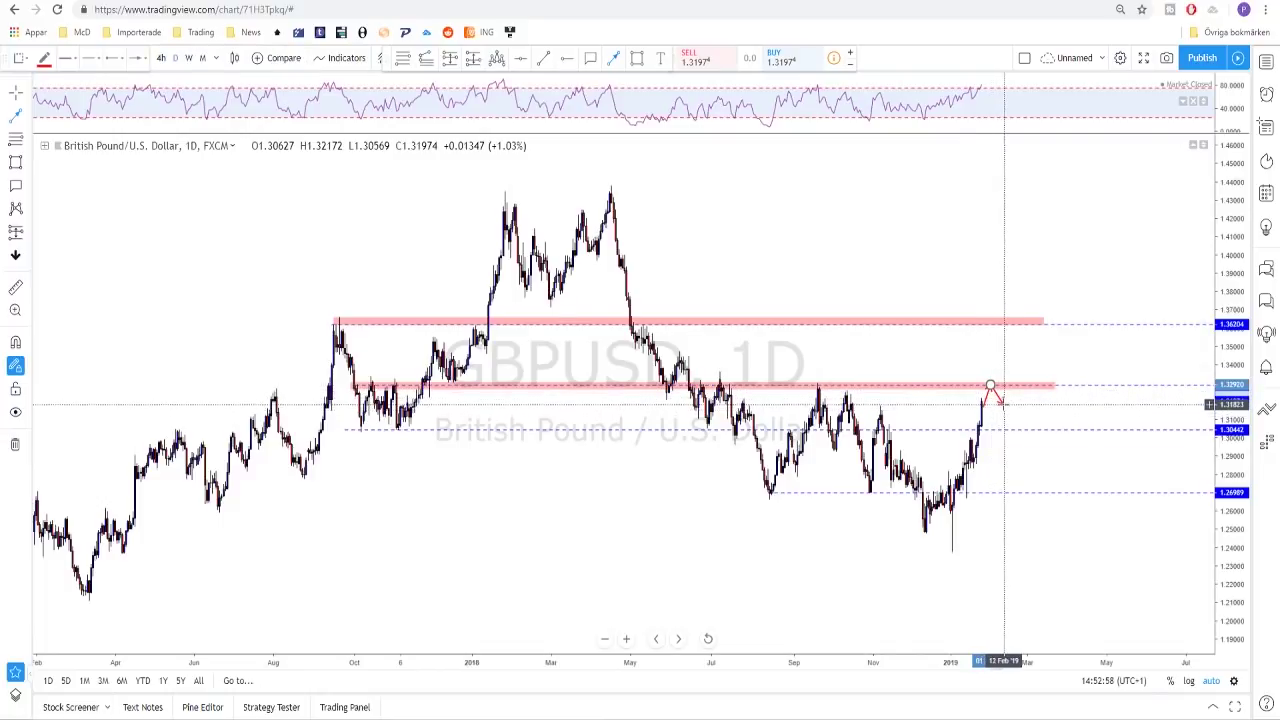
{"action": "left_click", "coordinate": [987, 403]}
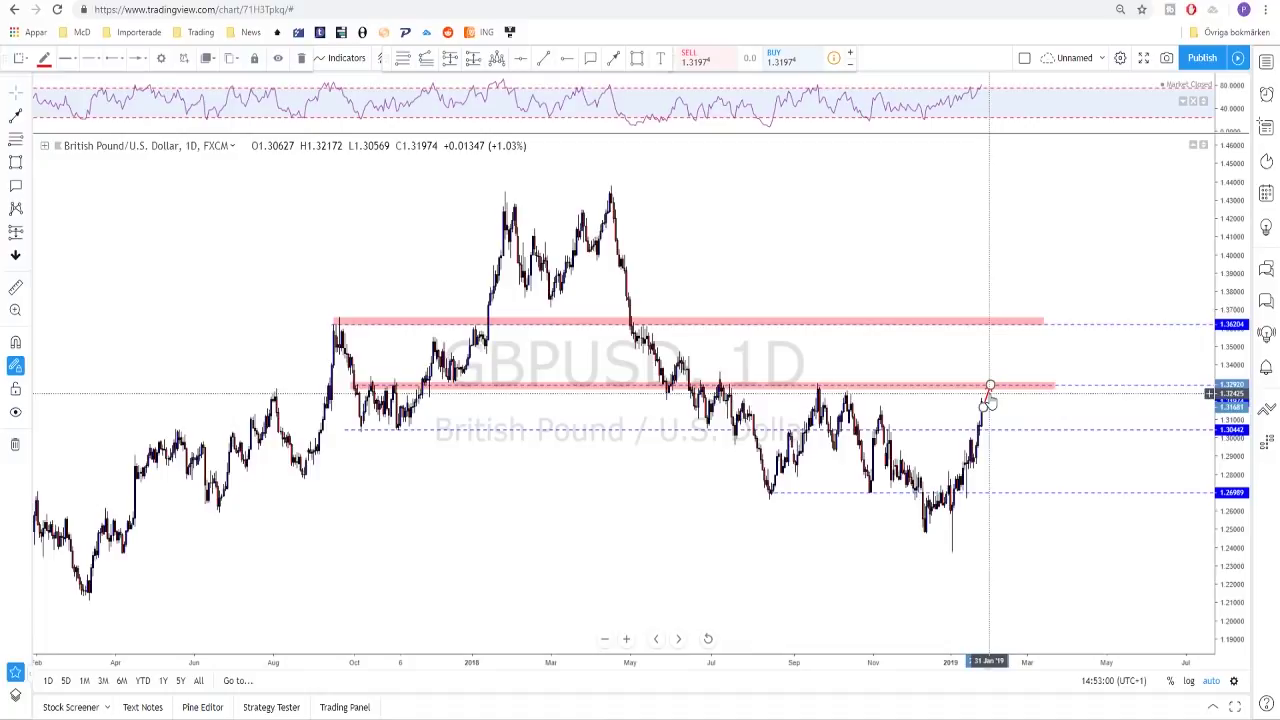
{"action": "key", "text": "Delete"}
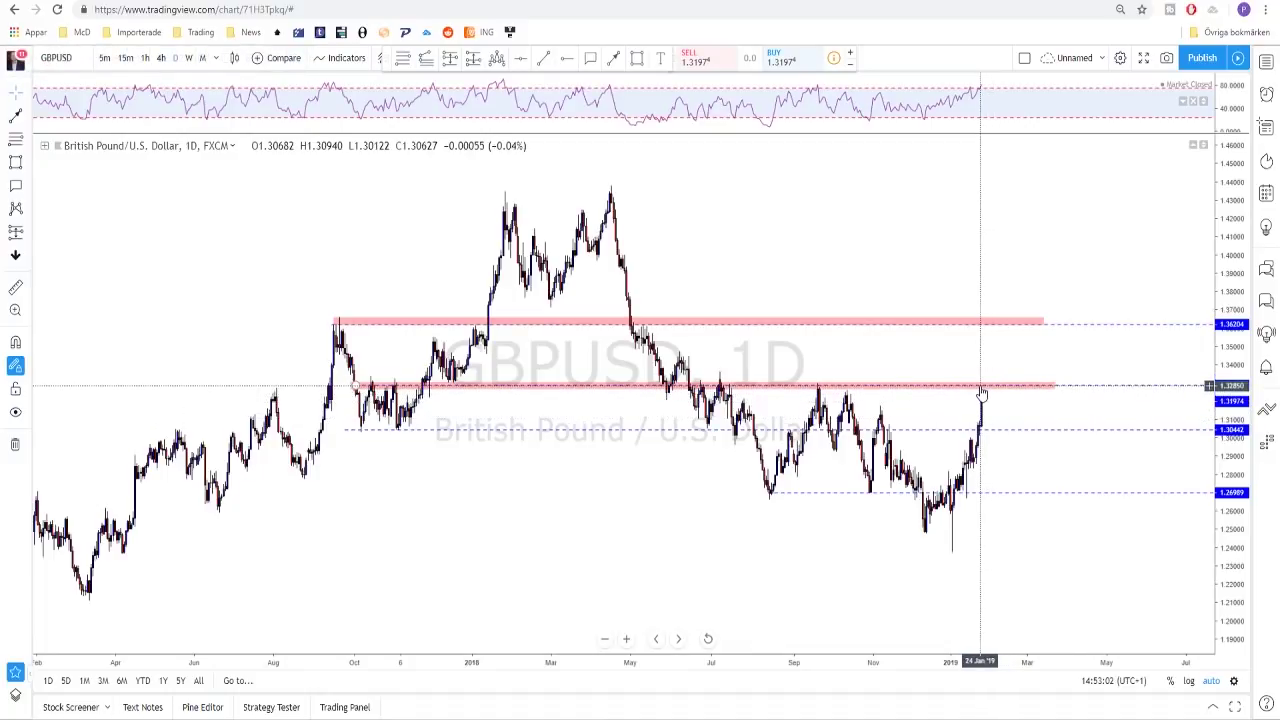
{"action": "left_click", "coordinate": [983, 390]}
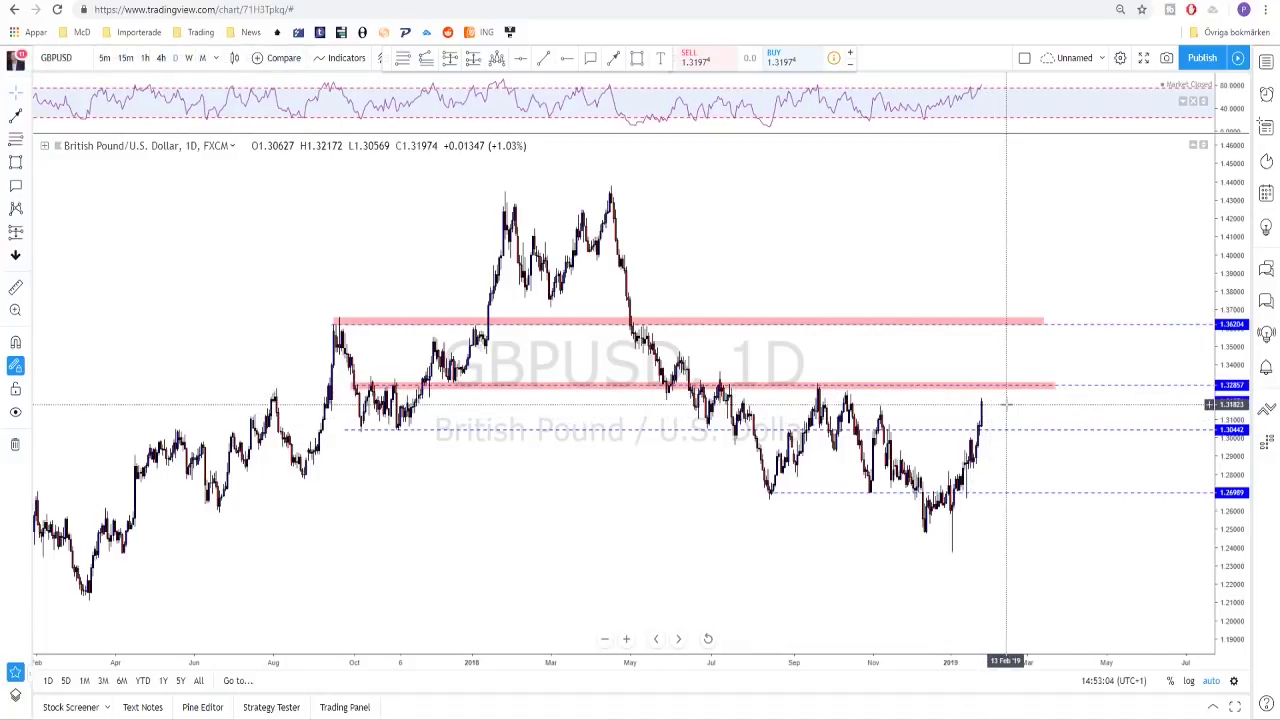
Switch the GBPUSD chart to the 4-hour timeframe and show its history back to last summer
{"action": "left_click", "coordinate": [160, 58]}
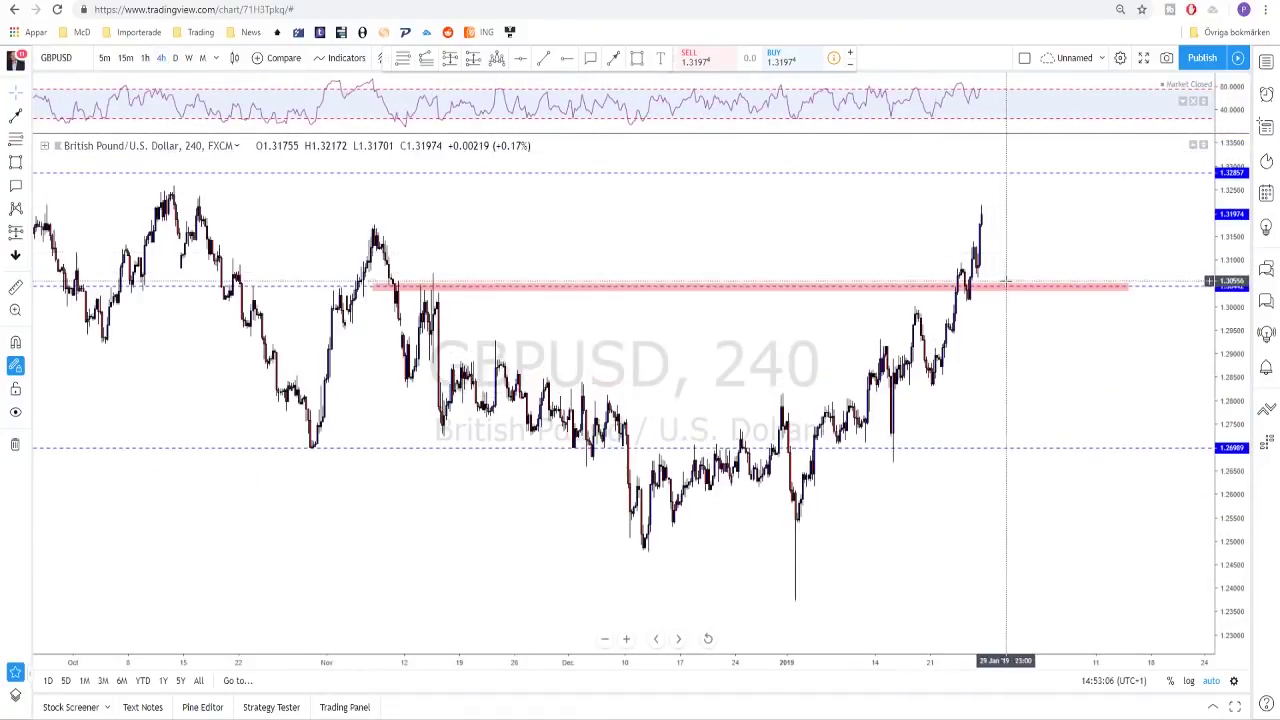
{"action": "scroll", "coordinate": [975, 350], "scroll_direction": "down", "scroll_amount": 3}
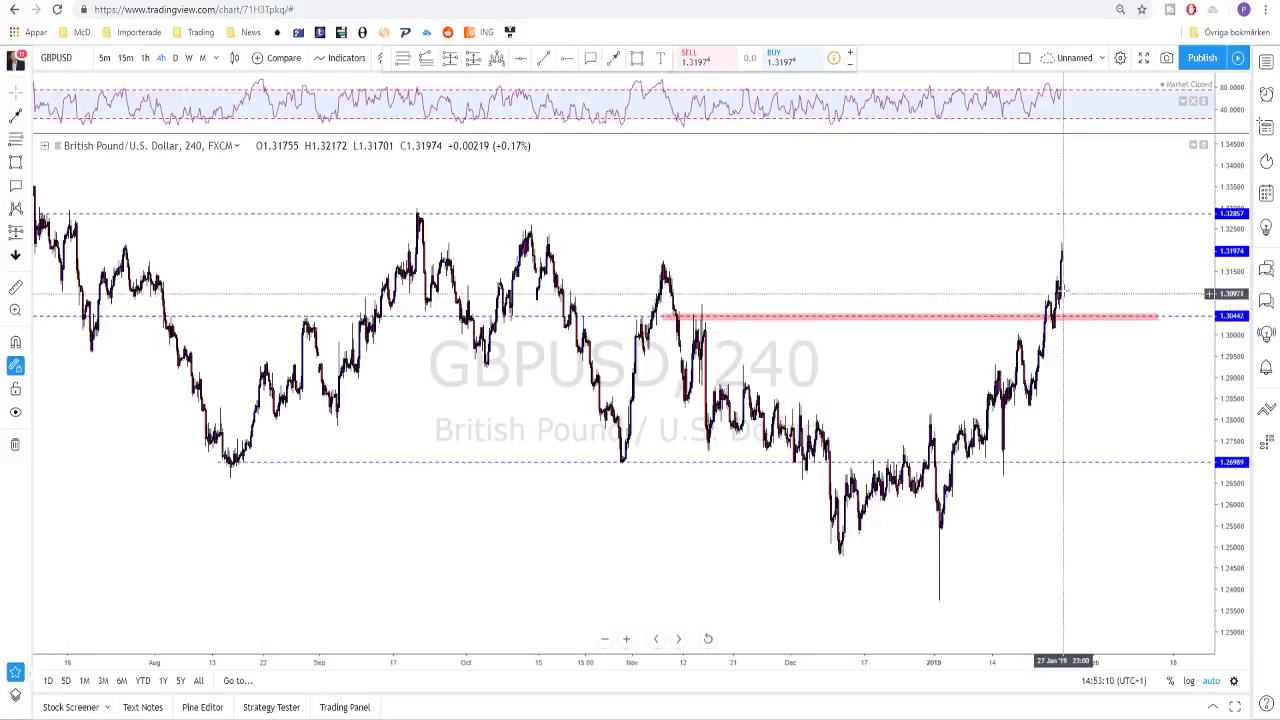
Draw a projected path of two arrows from the latest GBPUSD candle down to the 1.30442 zone and back up to the 1.32857 level
{"action": "scroll", "coordinate": [1000, 300], "scroll_direction": "up", "scroll_amount": 2}
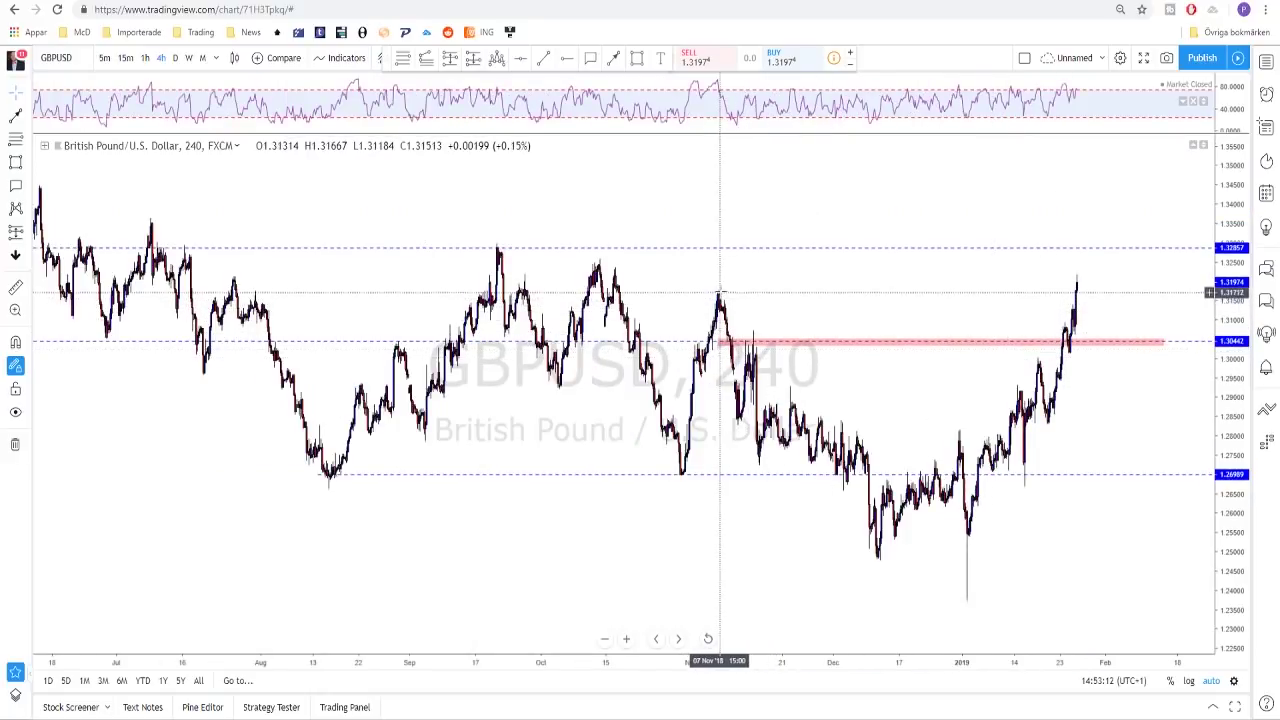
{"action": "scroll", "coordinate": [722, 295], "scroll_direction": "up", "scroll_amount": 4}
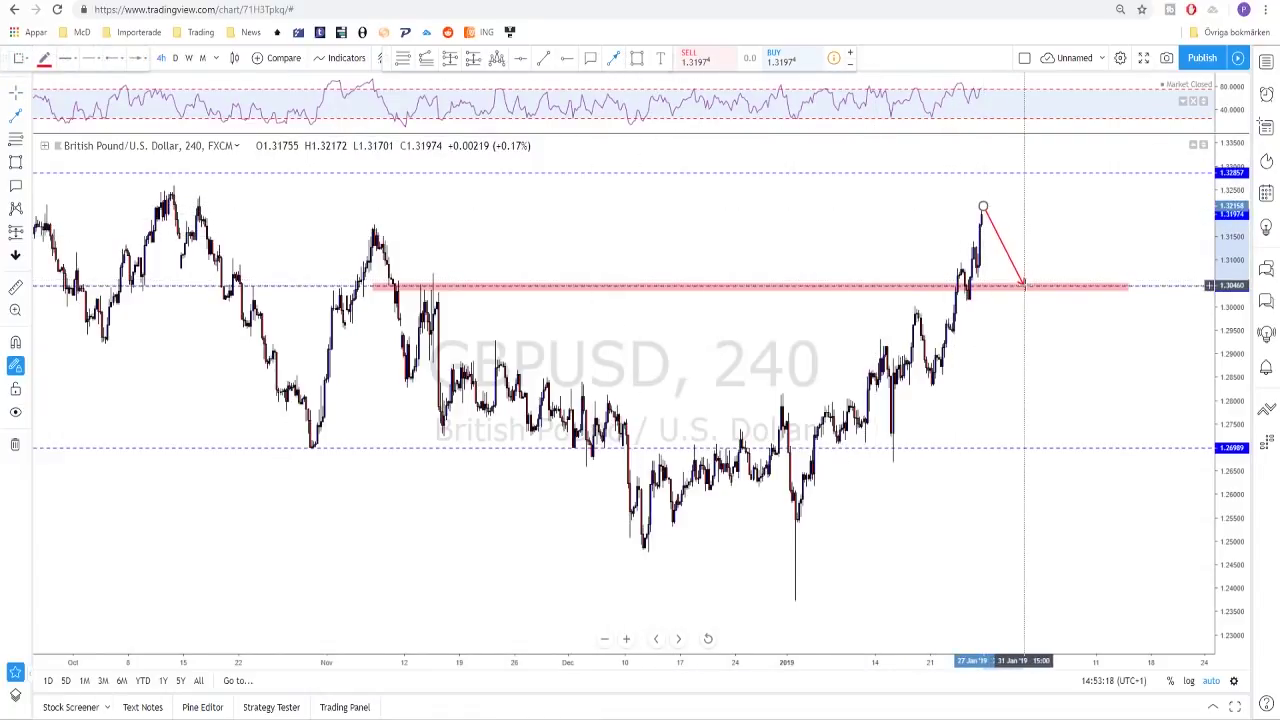
{"action": "left_click", "coordinate": [1022, 285]}
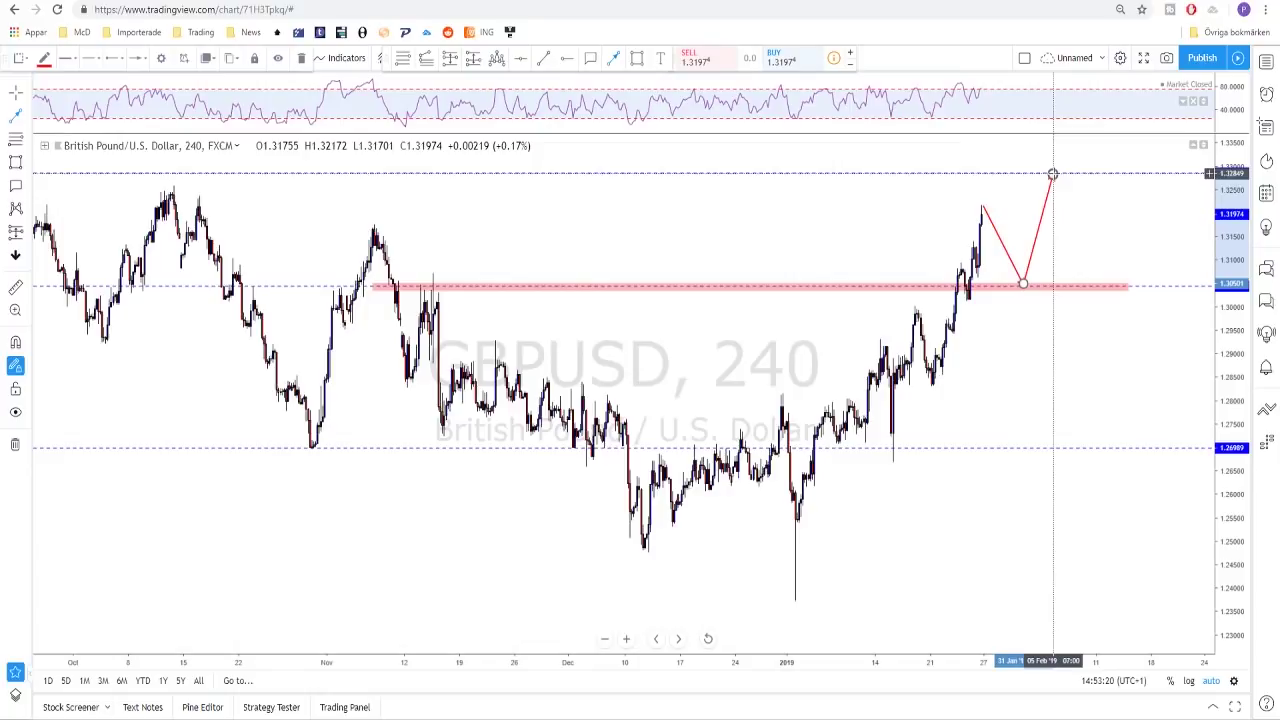
{"action": "double_click", "coordinate": [1053, 174]}
{"action": "scroll", "coordinate": [1000, 268], "scroll_direction": "down", "scroll_amount": 3}
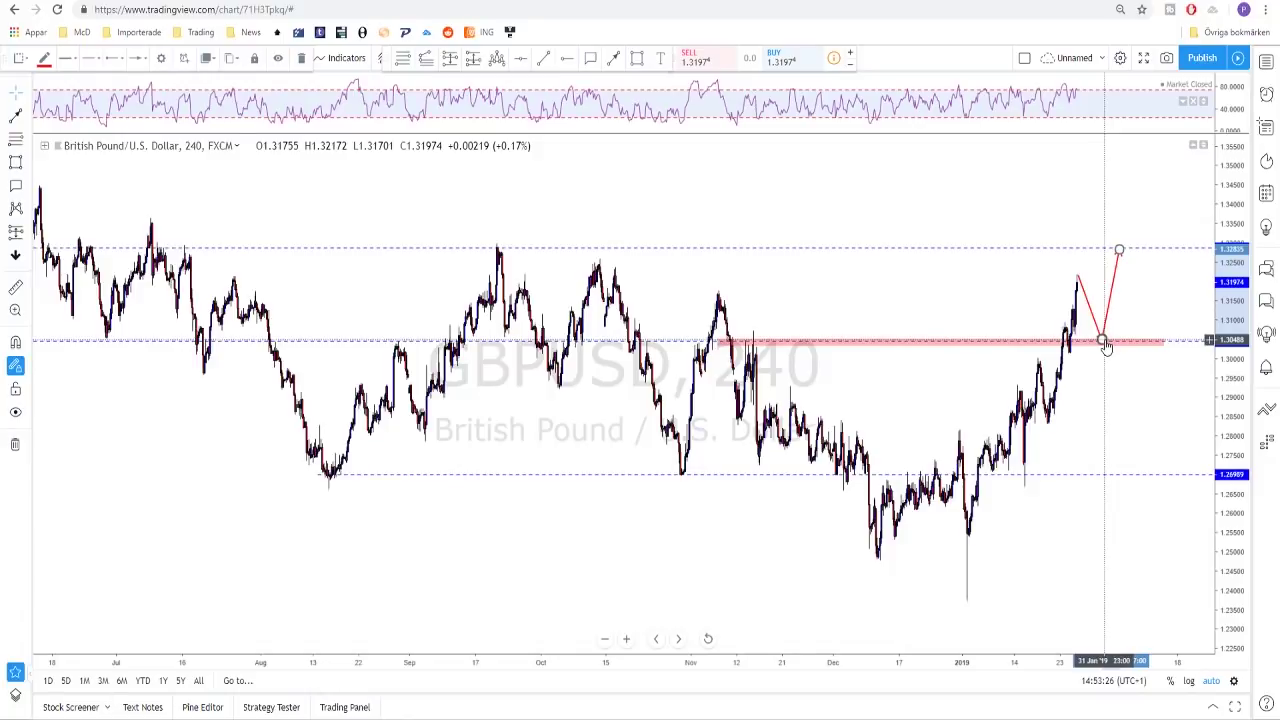
Draw a thin rectangle zone along the 1.32857 level from mid-June into February and remove it
{"action": "scroll", "coordinate": [1105, 345], "scroll_direction": "down", "scroll_amount": 4}
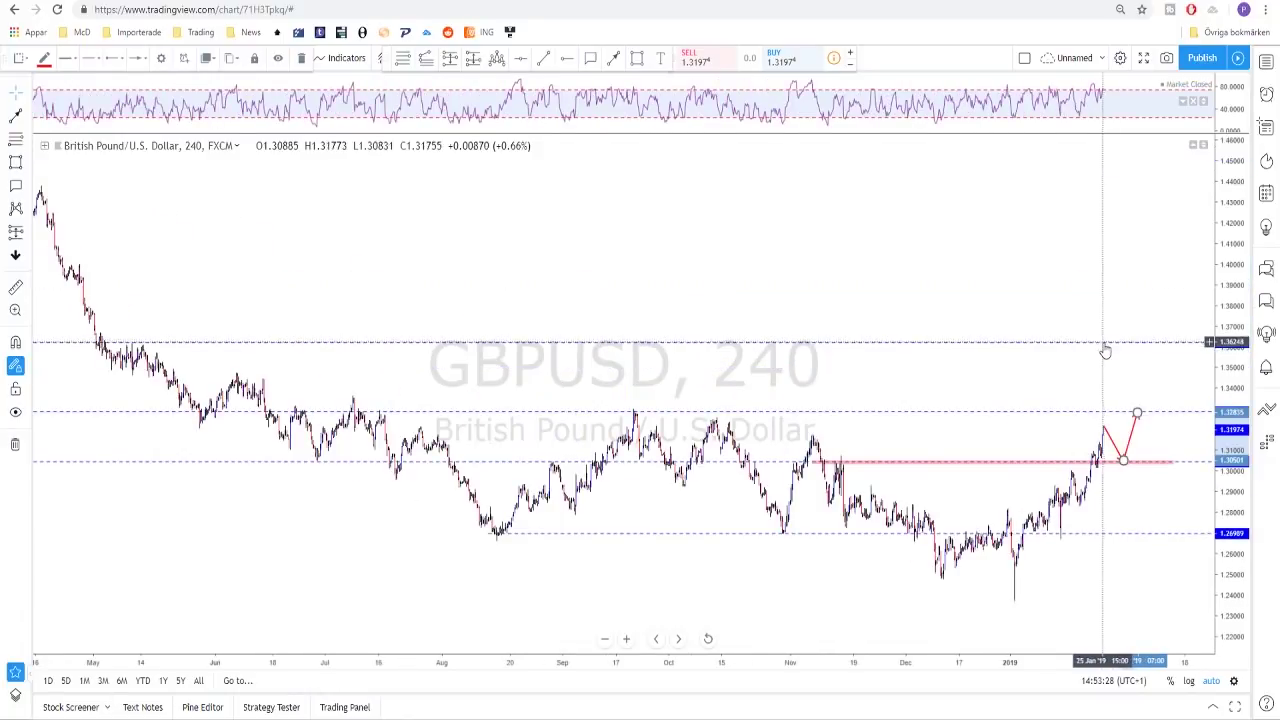
{"action": "scroll", "coordinate": [1040, 437], "scroll_direction": "up", "scroll_amount": 1}
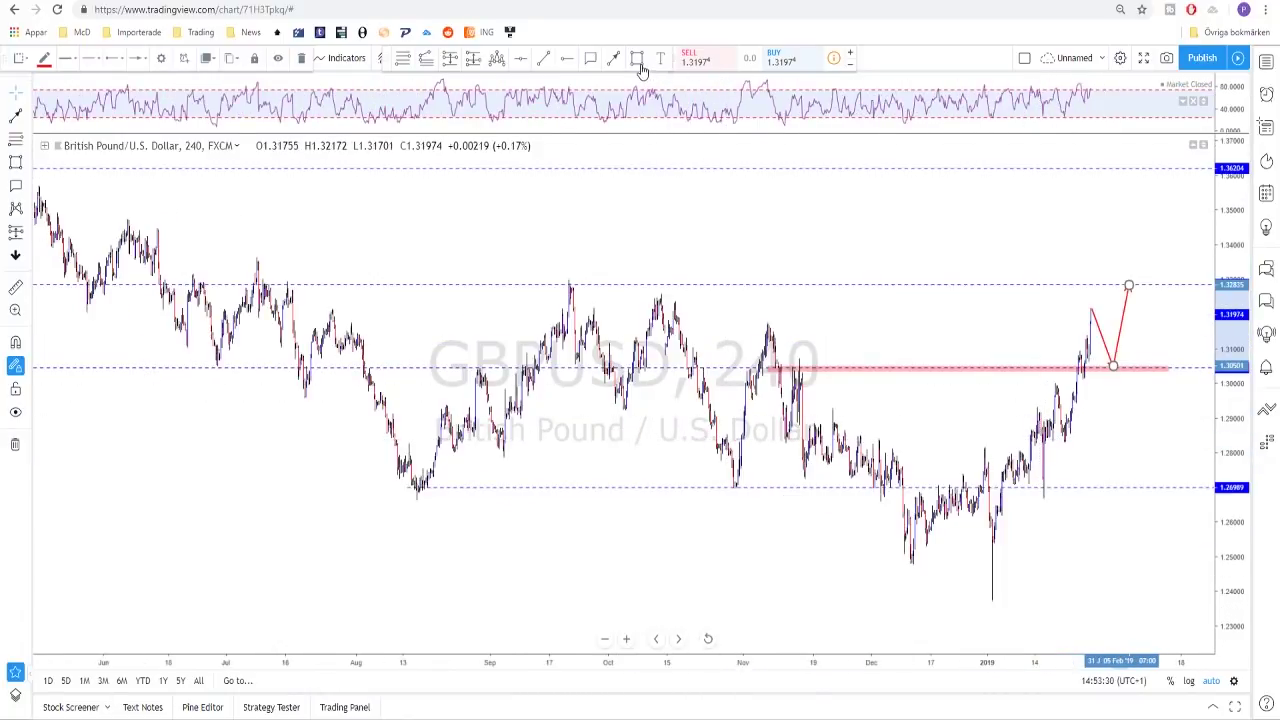
{"action": "mouse_move", "coordinate": [170, 280]}
{"action": "left_mouse_down"}
{"action": "mouse_move", "coordinate": [812, 290]}
{"action": "mouse_move", "coordinate": [871, 306]}
{"action": "mouse_move", "coordinate": [1187, 284]}
{"action": "left_mouse_up"}
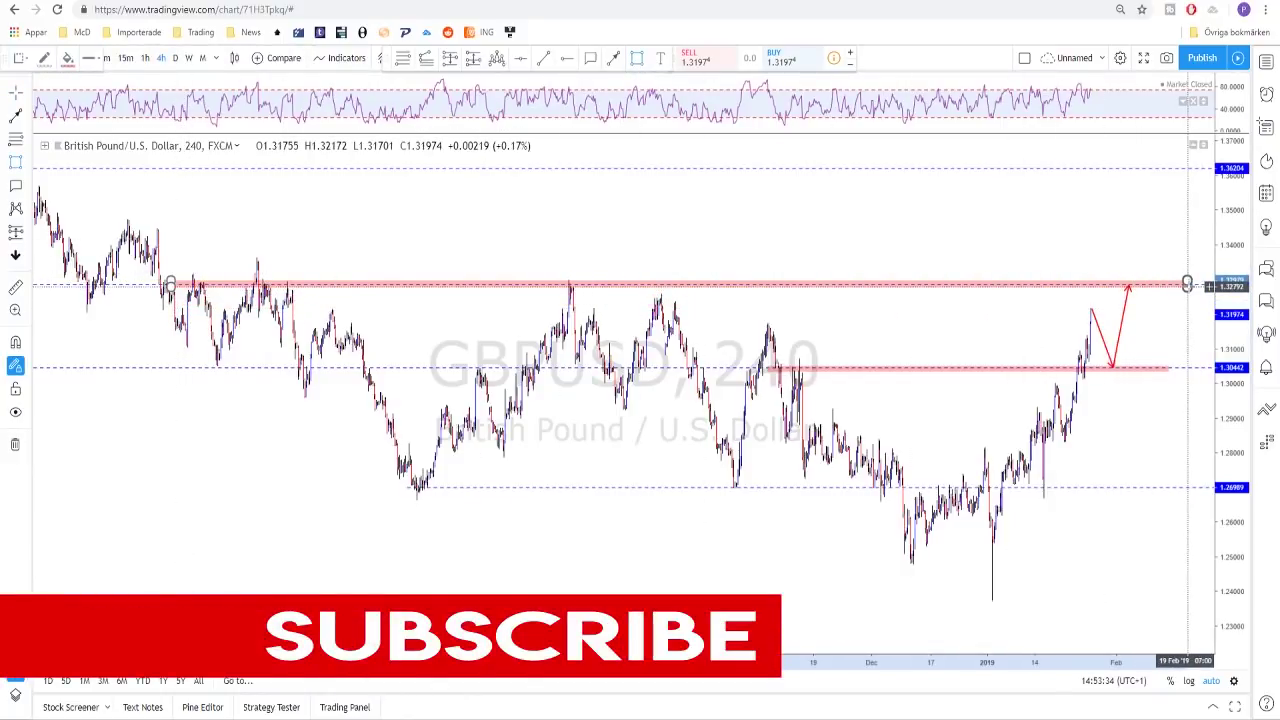
{"action": "key", "text": "Escape"}
{"action": "scroll", "coordinate": [1110, 400], "scroll_direction": "down", "scroll_amount": 2}
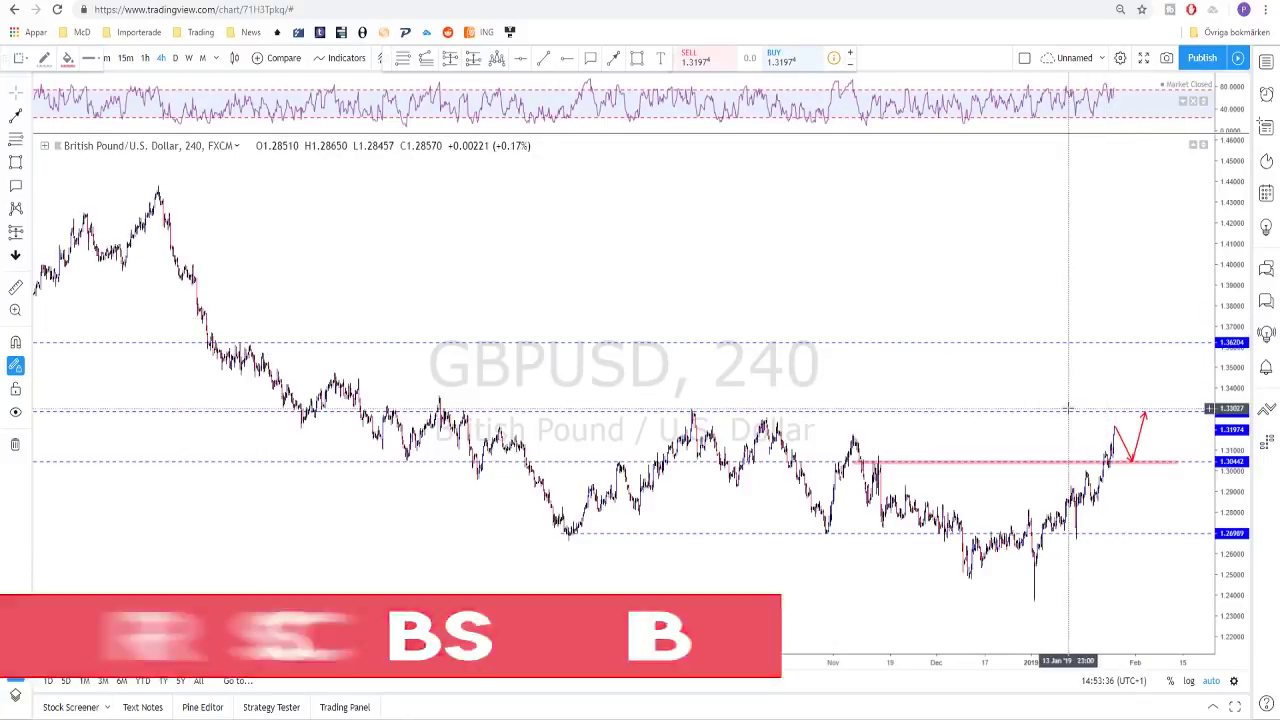
Extend the rising arrow from the 1.32857 level up to the 1.36204 level, and delete that arrow
{"action": "left_click", "coordinate": [1148, 424]}
{"action": "left_click_drag", "start_coordinate": [1150, 402], "coordinate": [1157, 344]}
{"action": "scroll", "coordinate": [1156, 350], "scroll_direction": "down", "scroll_amount": 3}
{"action": "scroll", "coordinate": [1155, 351], "scroll_direction": "down", "scroll_amount": 2}
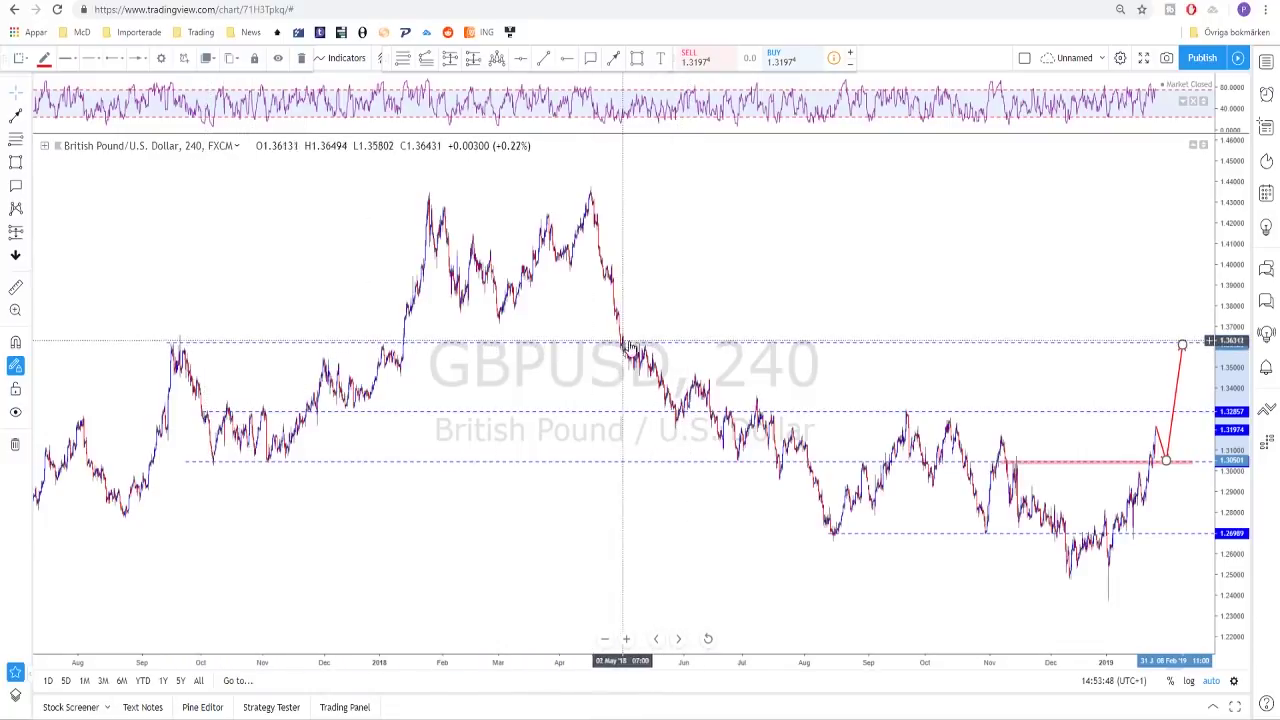
{"action": "scroll", "coordinate": [729, 345], "scroll_direction": "up", "scroll_amount": 4}
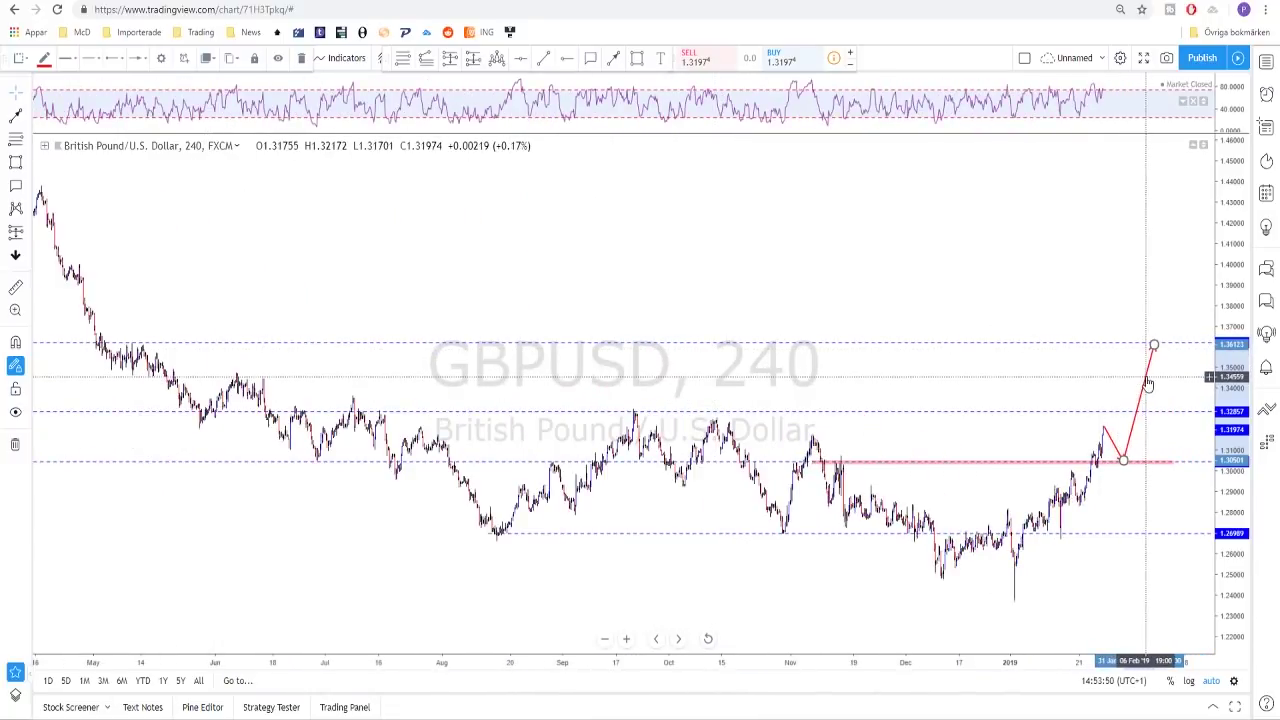
{"action": "left_click", "coordinate": [900, 412]}
{"action": "scroll", "coordinate": [849, 409], "scroll_direction": "down", "scroll_amount": 2}
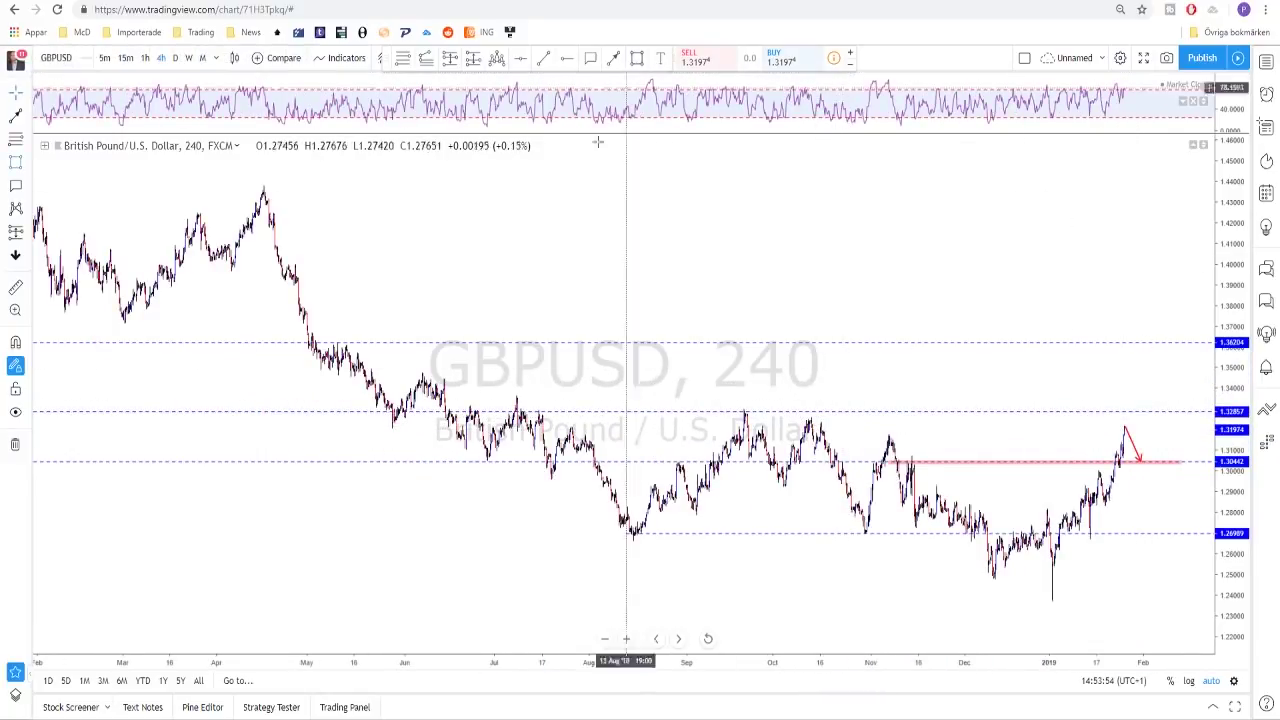
Draw a wider resistance zone from about 1.324 to 1.332, starting 3 Jun '18, and remove it
{"action": "key", "text": "alt+shift+r"}
{"action": "left_click_drag", "start_coordinate": [408, 408], "coordinate": [1158, 421]}
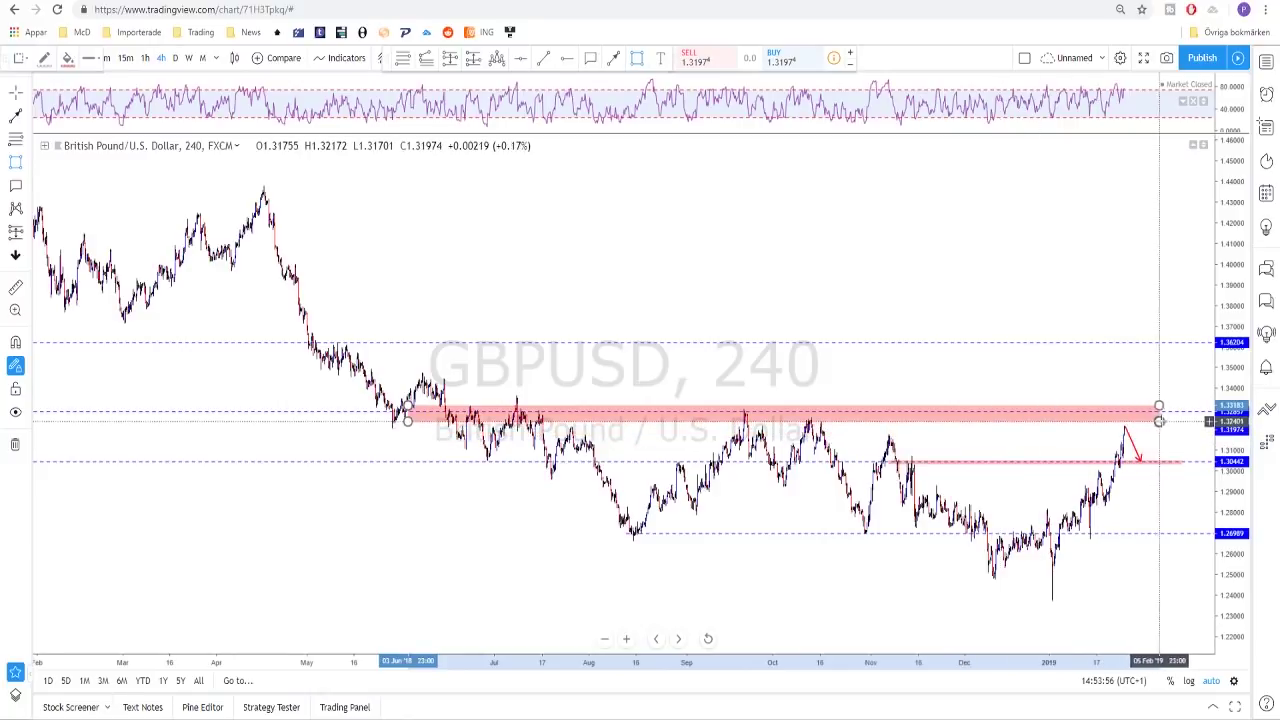
{"action": "scroll", "coordinate": [1080, 368], "scroll_direction": "down", "scroll_amount": 2}
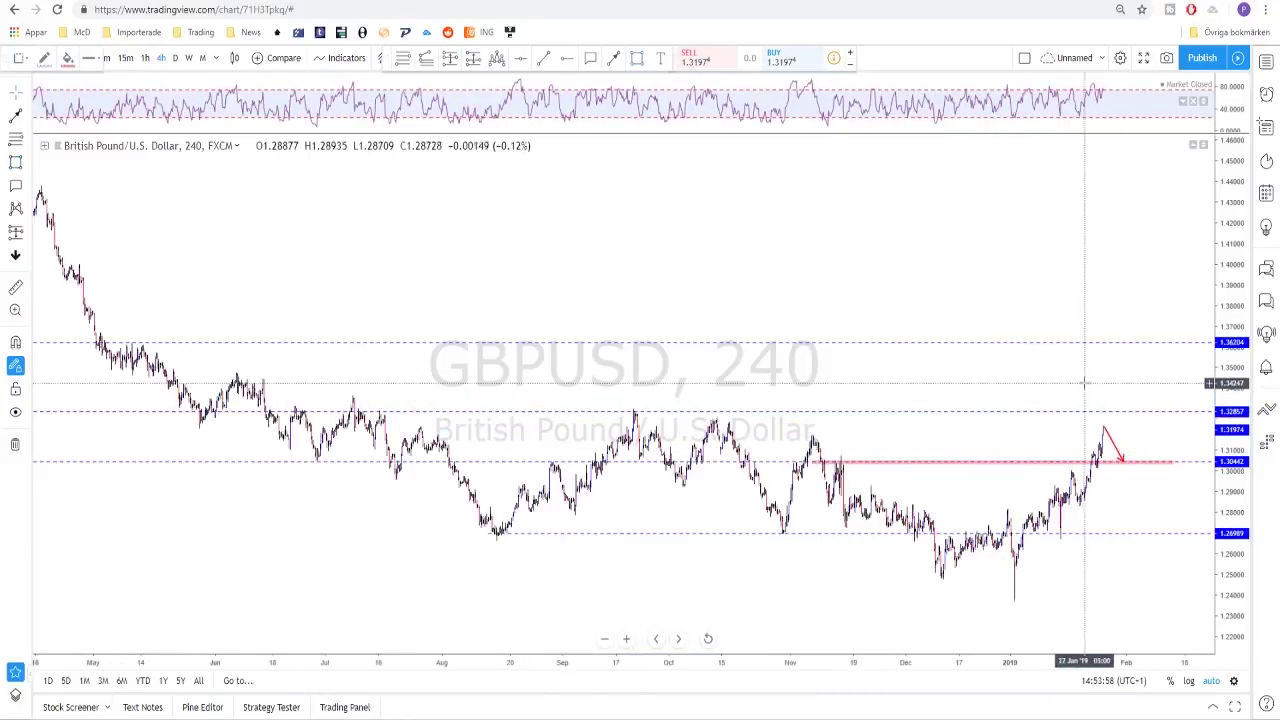
Switch the chart to USDJPY on the daily timeframe
{"action": "key", "text": "Down"}
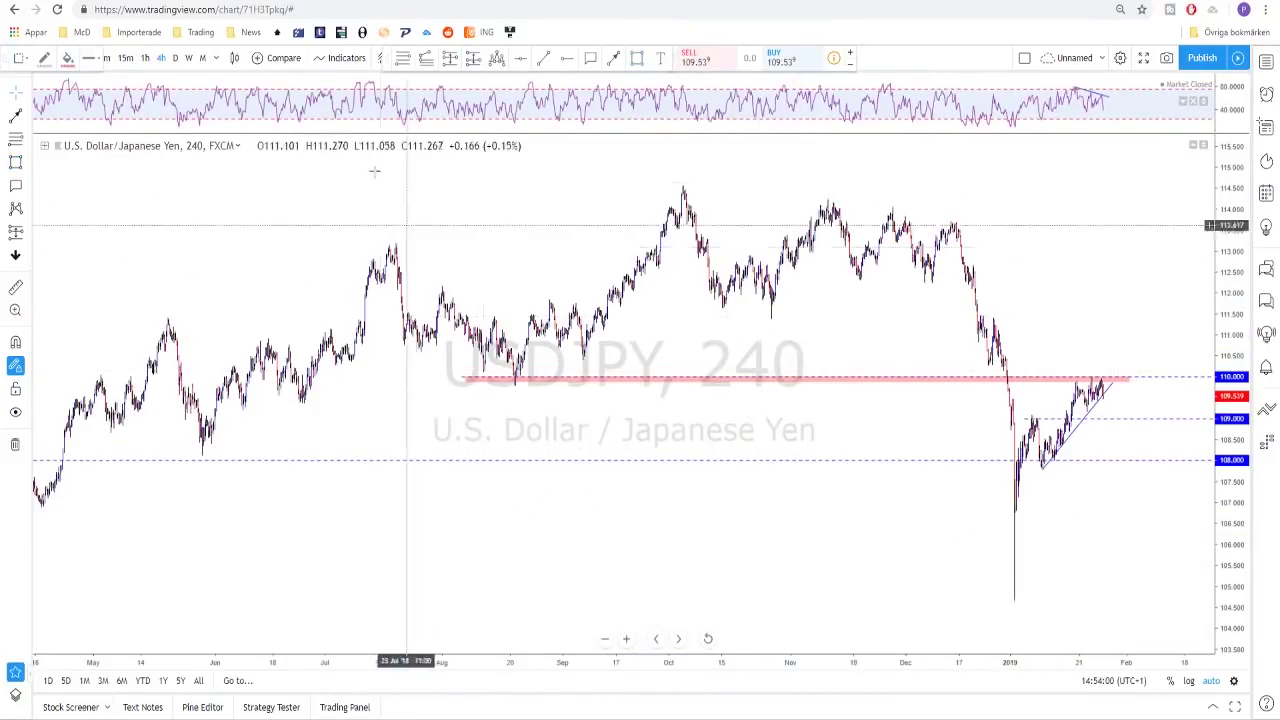
{"action": "left_click", "coordinate": [175, 58]}
{"action": "scroll", "coordinate": [870, 528], "scroll_direction": "up", "scroll_amount": 5}
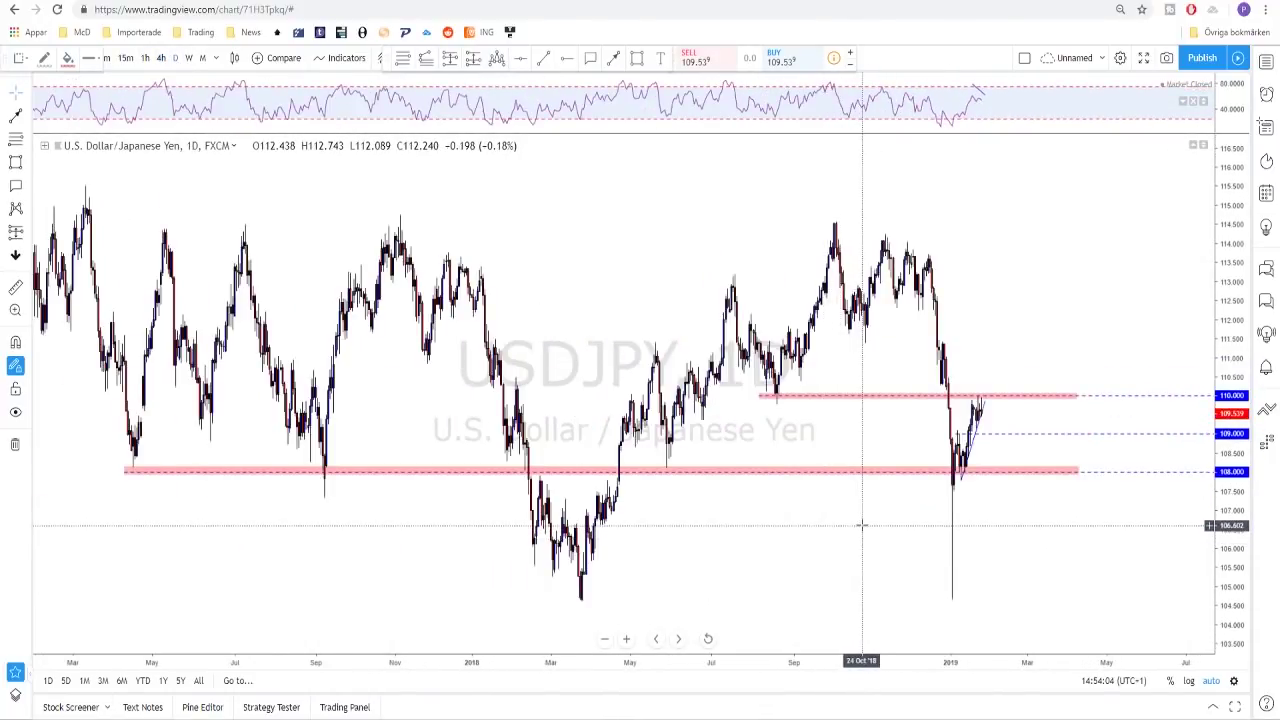
Examine the daily USDJPY price action around the 108.000 and 110.000 zones and the short rising trendline
{"action": "scroll", "coordinate": [855, 530], "scroll_direction": "up", "scroll_amount": 2}
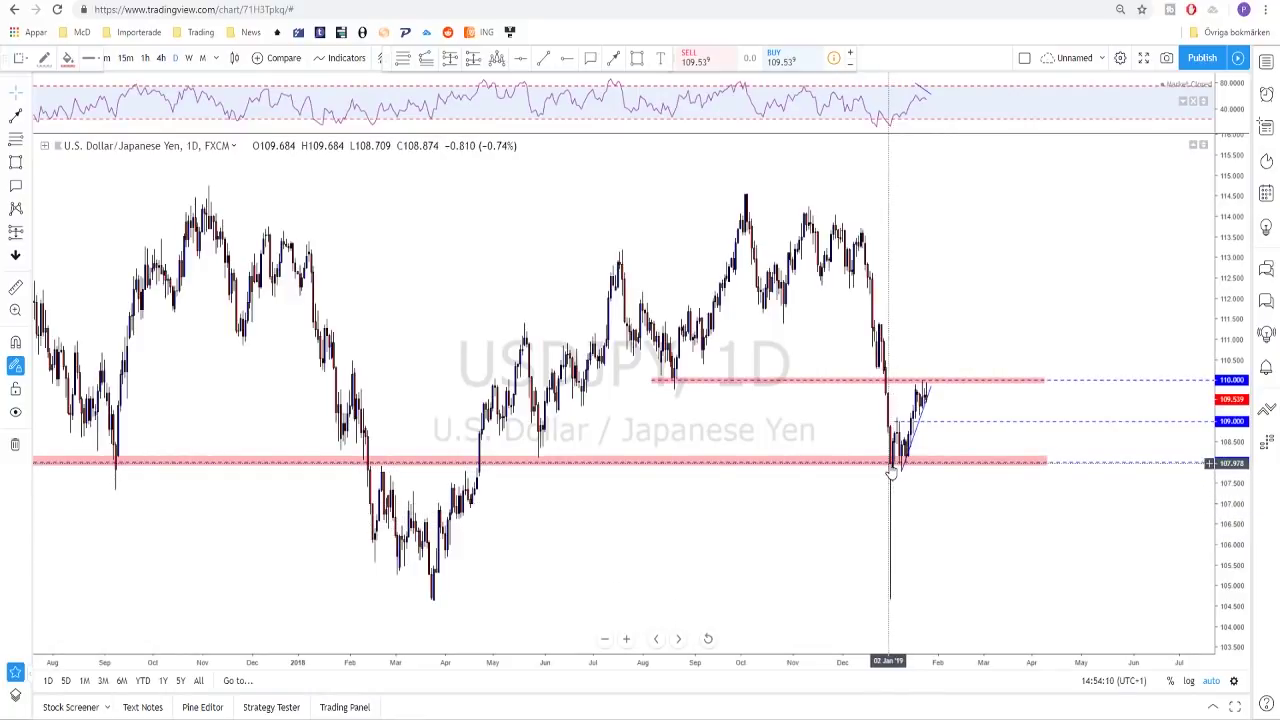
{"action": "scroll", "coordinate": [890, 472], "scroll_direction": "up", "scroll_amount": 3}
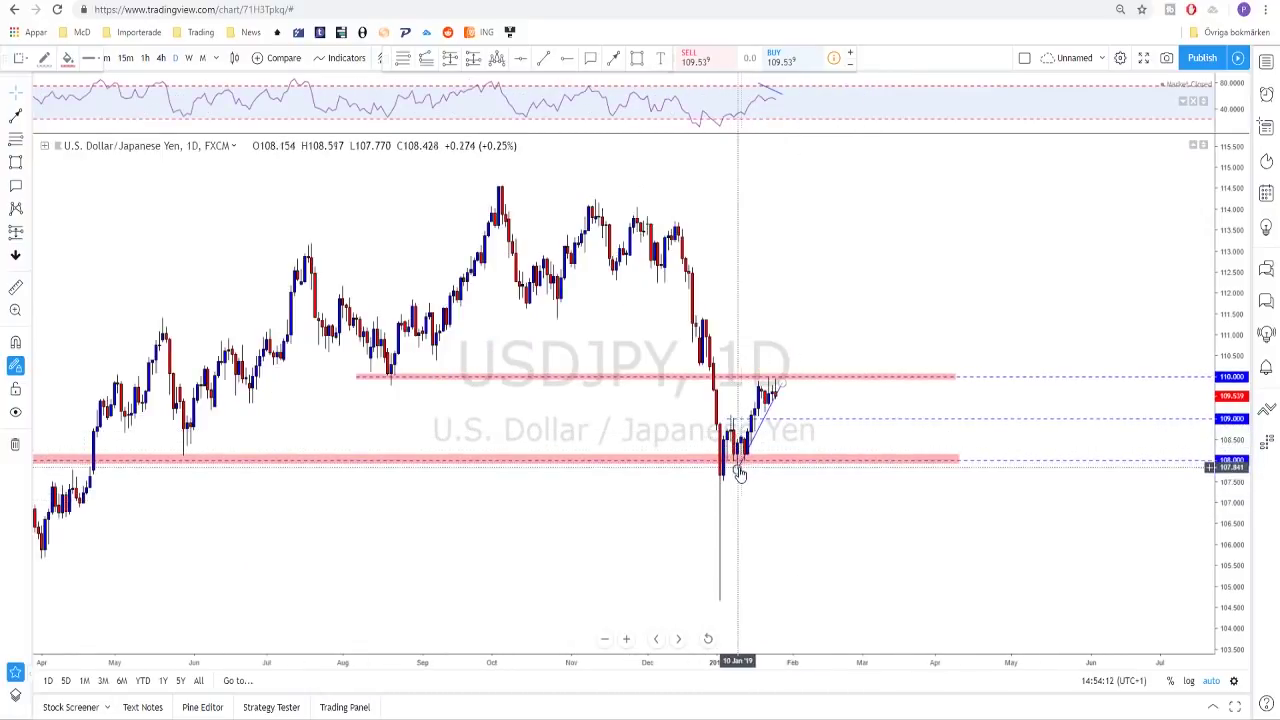
{"action": "scroll", "coordinate": [794, 506], "scroll_direction": "down", "scroll_amount": 2}
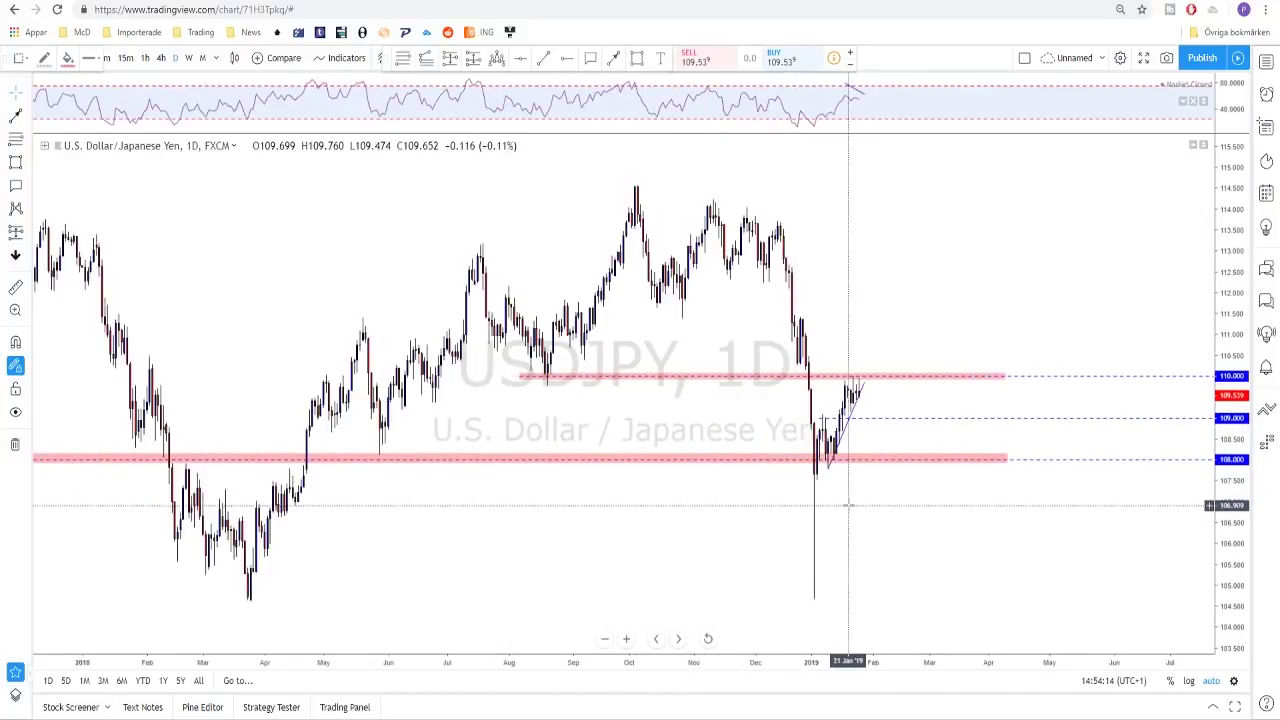
{"action": "scroll", "coordinate": [849, 505], "scroll_direction": "up", "scroll_amount": 1}
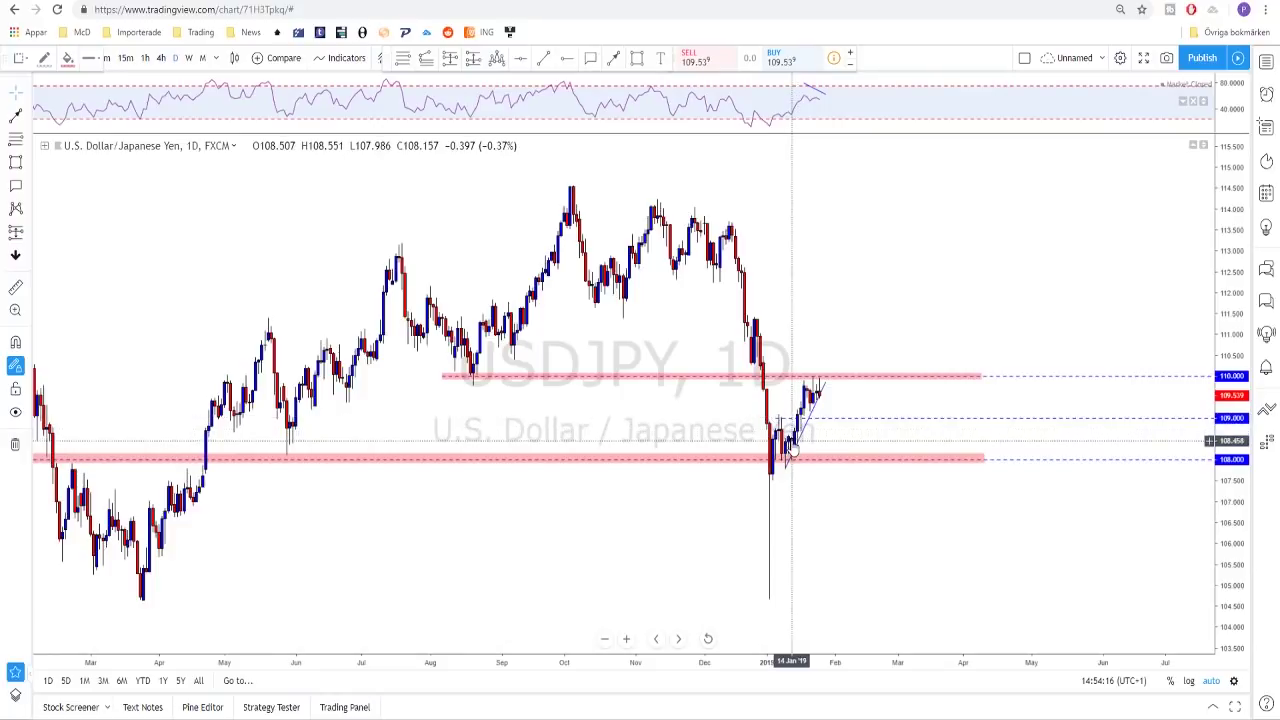
{"action": "scroll", "coordinate": [810, 440], "scroll_direction": "down", "scroll_amount": 1}
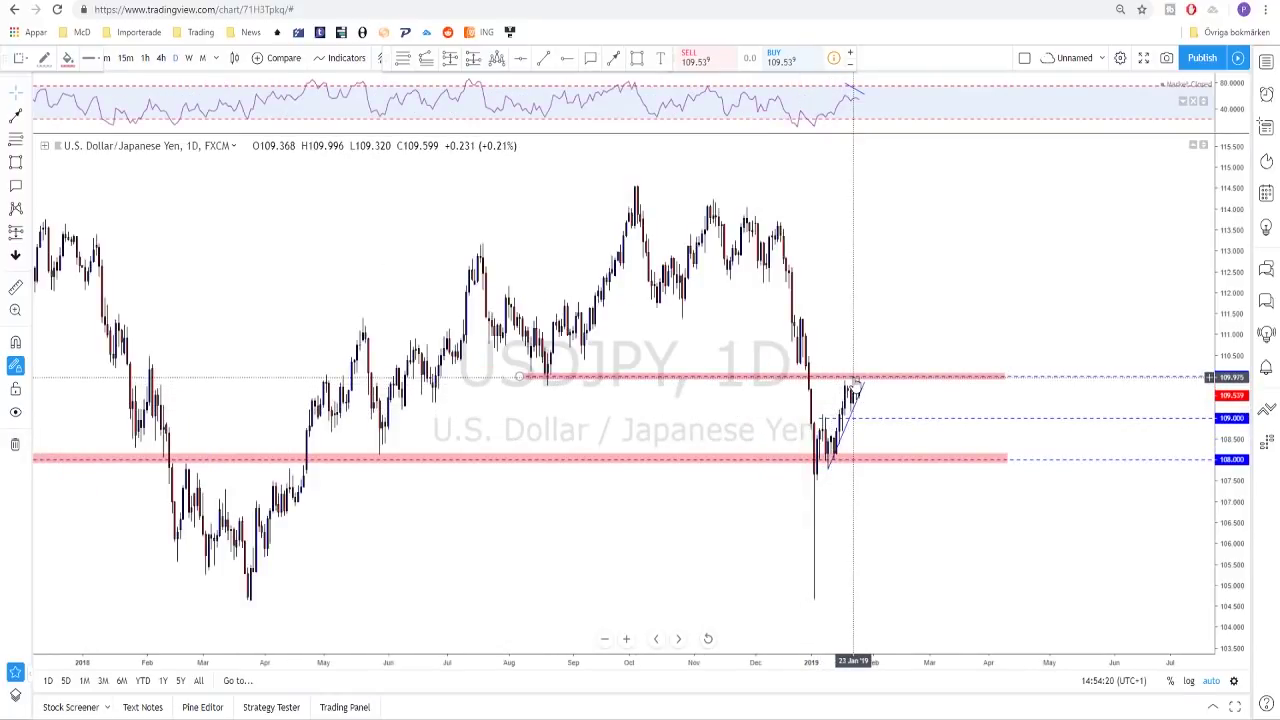
{"action": "scroll", "coordinate": [855, 385], "scroll_direction": "up", "scroll_amount": 3}
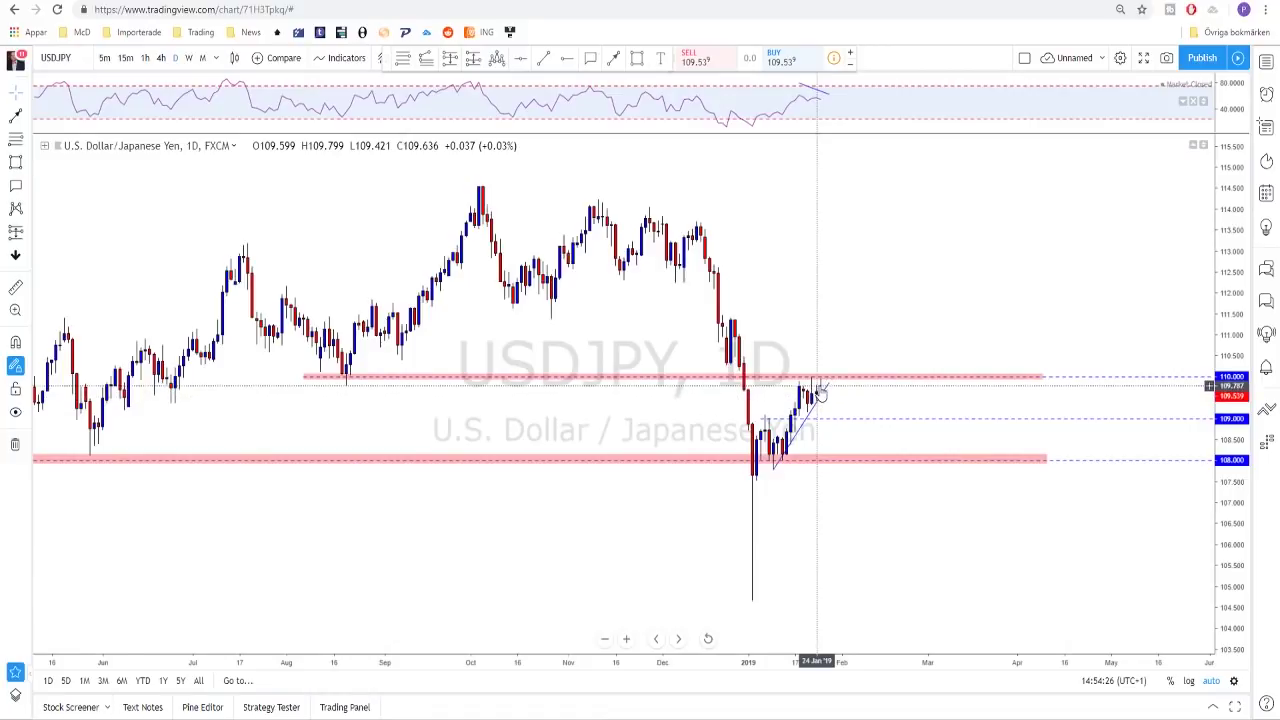
{"action": "scroll", "coordinate": [790, 392], "scroll_direction": "up", "scroll_amount": 1}
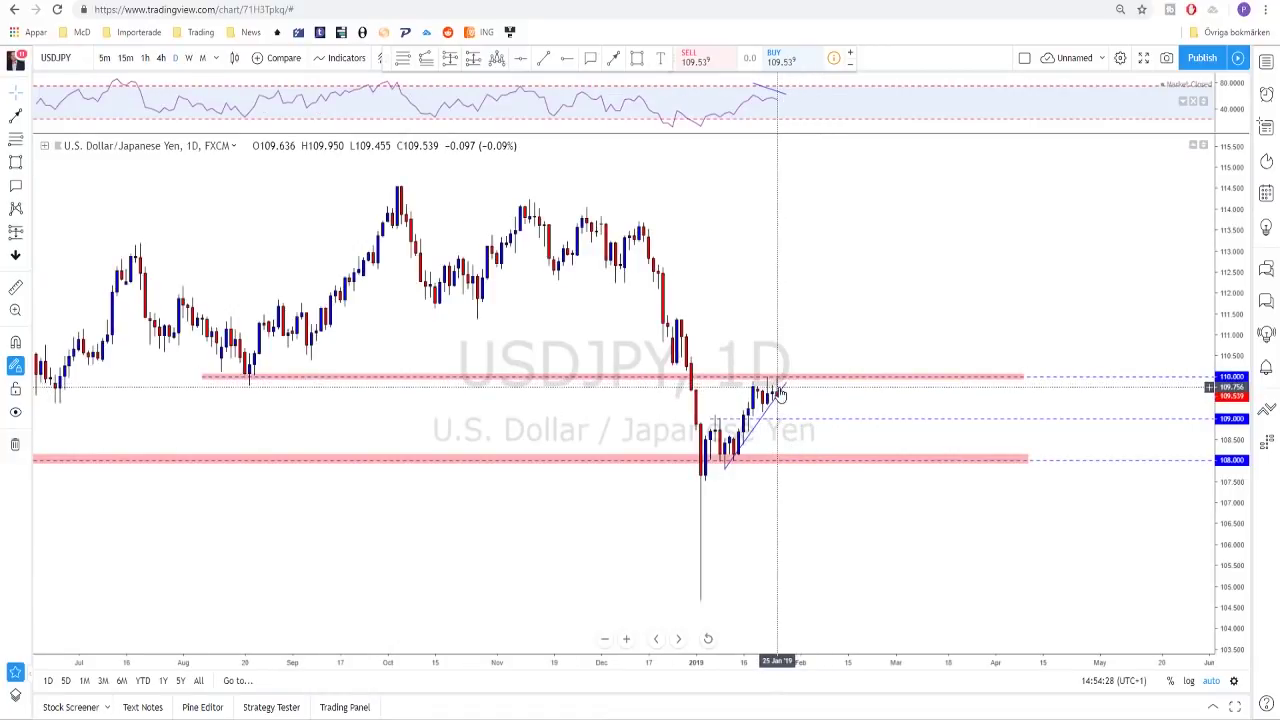
{"action": "scroll", "coordinate": [780, 395], "scroll_direction": "down", "scroll_amount": 1}
{"action": "scroll", "coordinate": [725, 330], "scroll_direction": "down", "scroll_amount": 1}
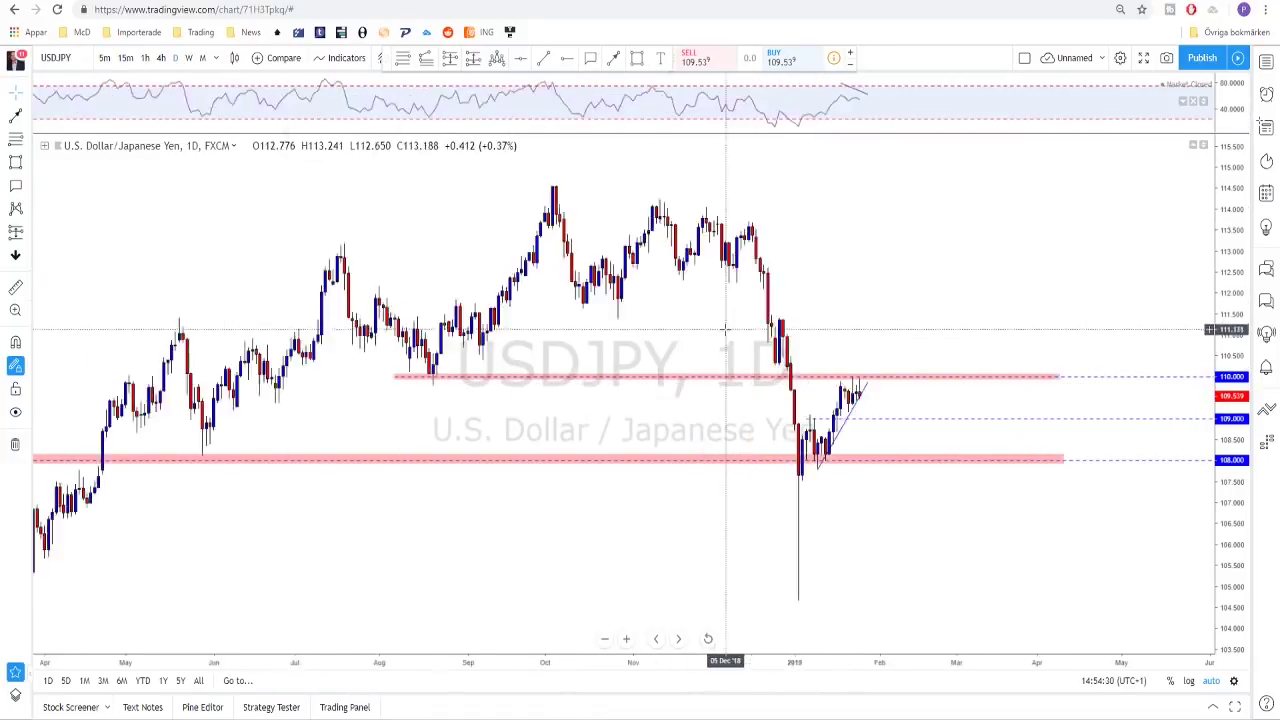
{"action": "scroll", "coordinate": [725, 330], "scroll_direction": "down", "scroll_amount": 1}
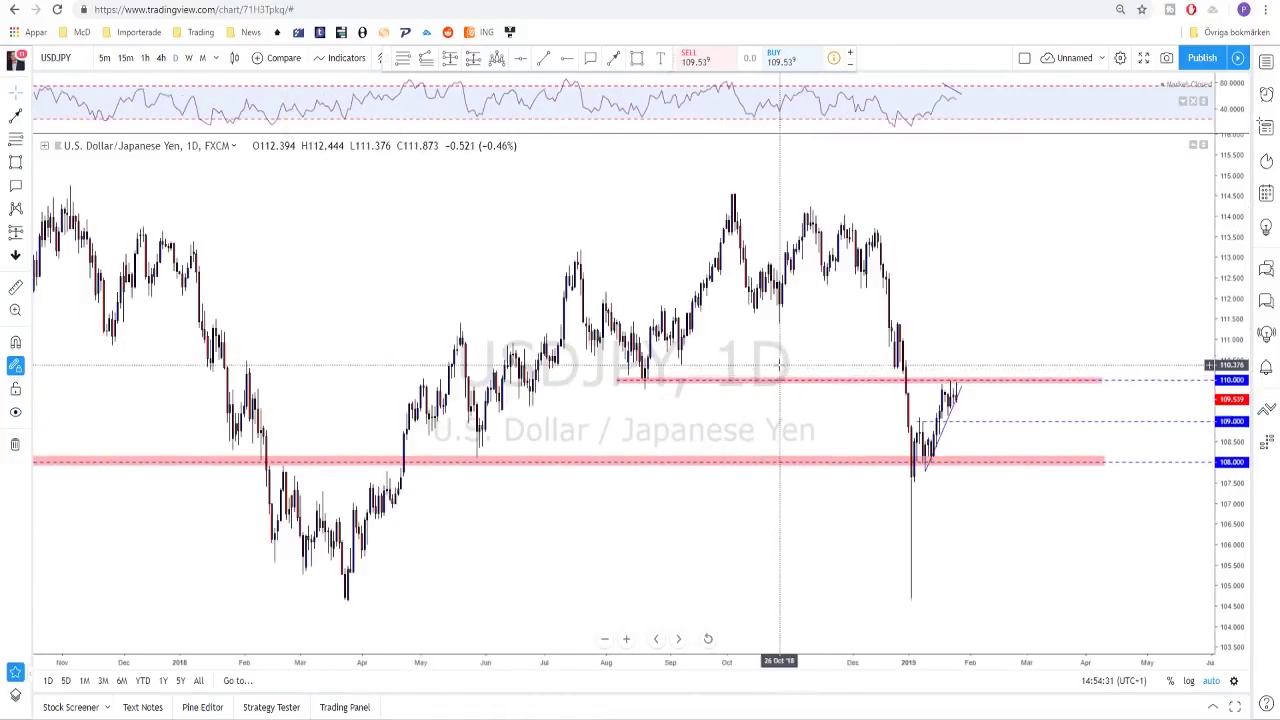
{"action": "left_click", "coordinate": [645, 386]}
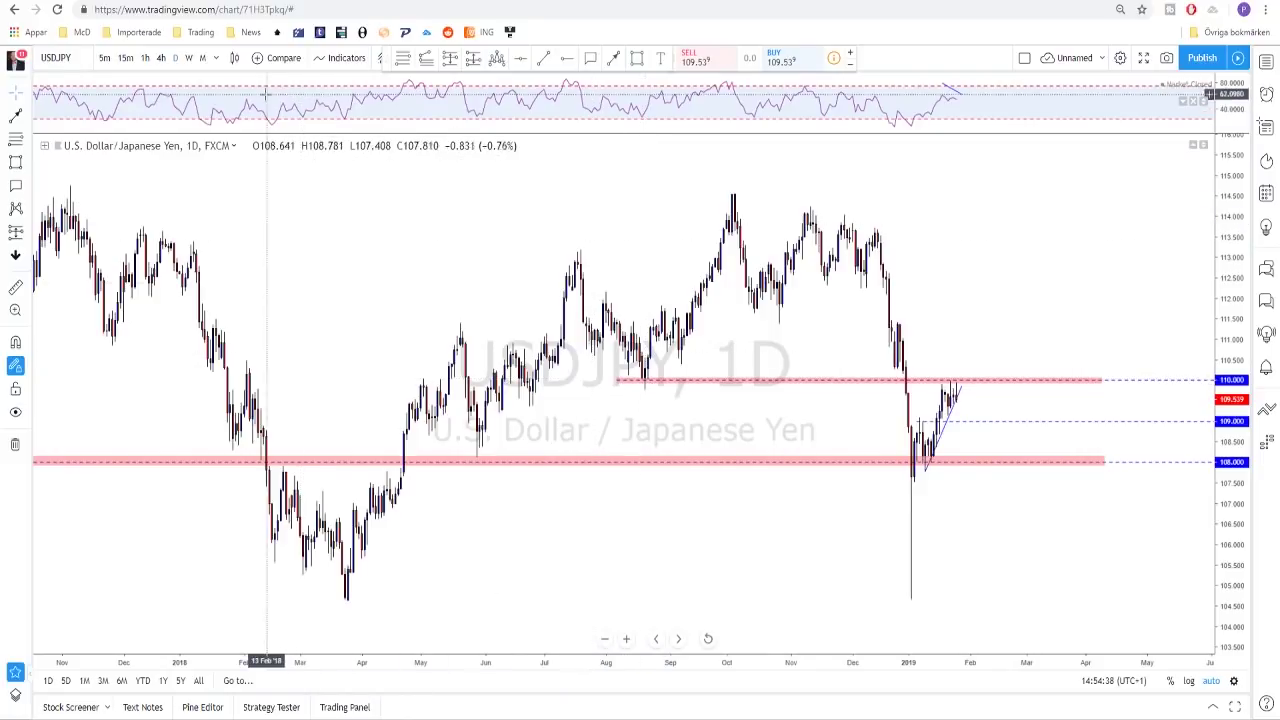
Switch USDJPY to the 4-hour timeframe and stretch the price scale around the rising trendline and the 110.000 zone
{"action": "left_click", "coordinate": [161, 58]}
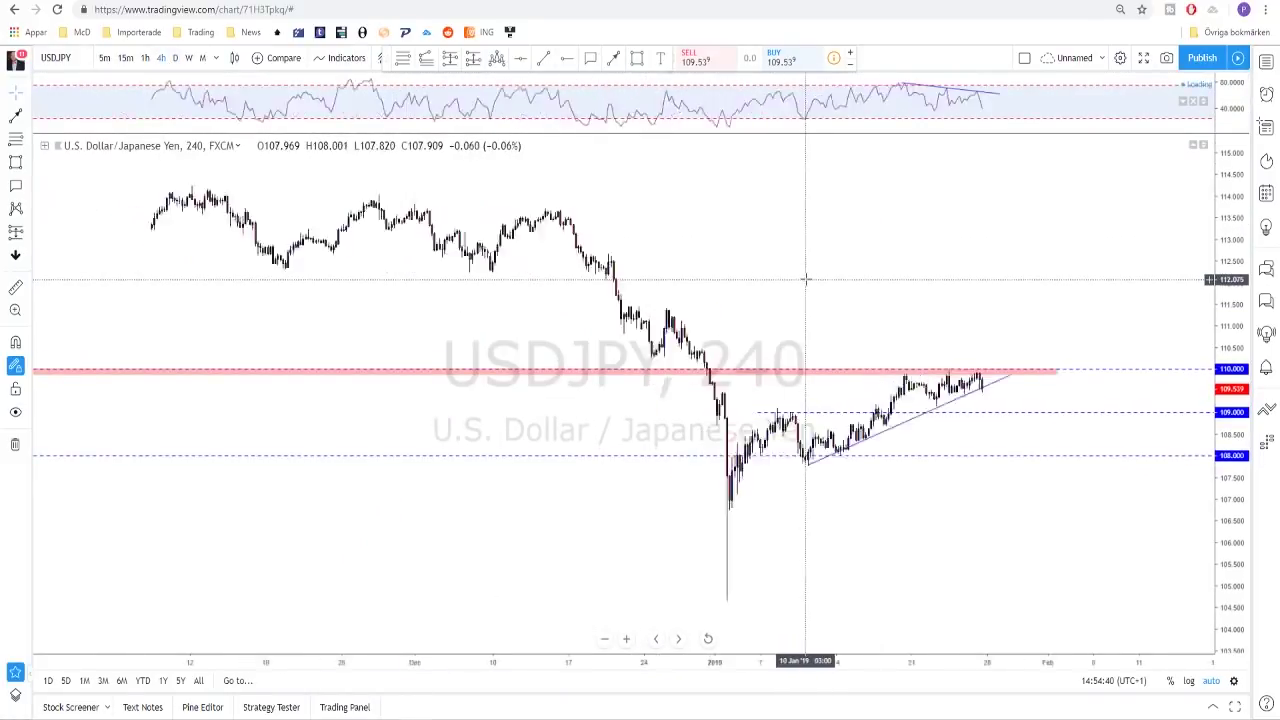
{"action": "scroll", "coordinate": [876, 285], "scroll_direction": "up", "scroll_amount": 5}
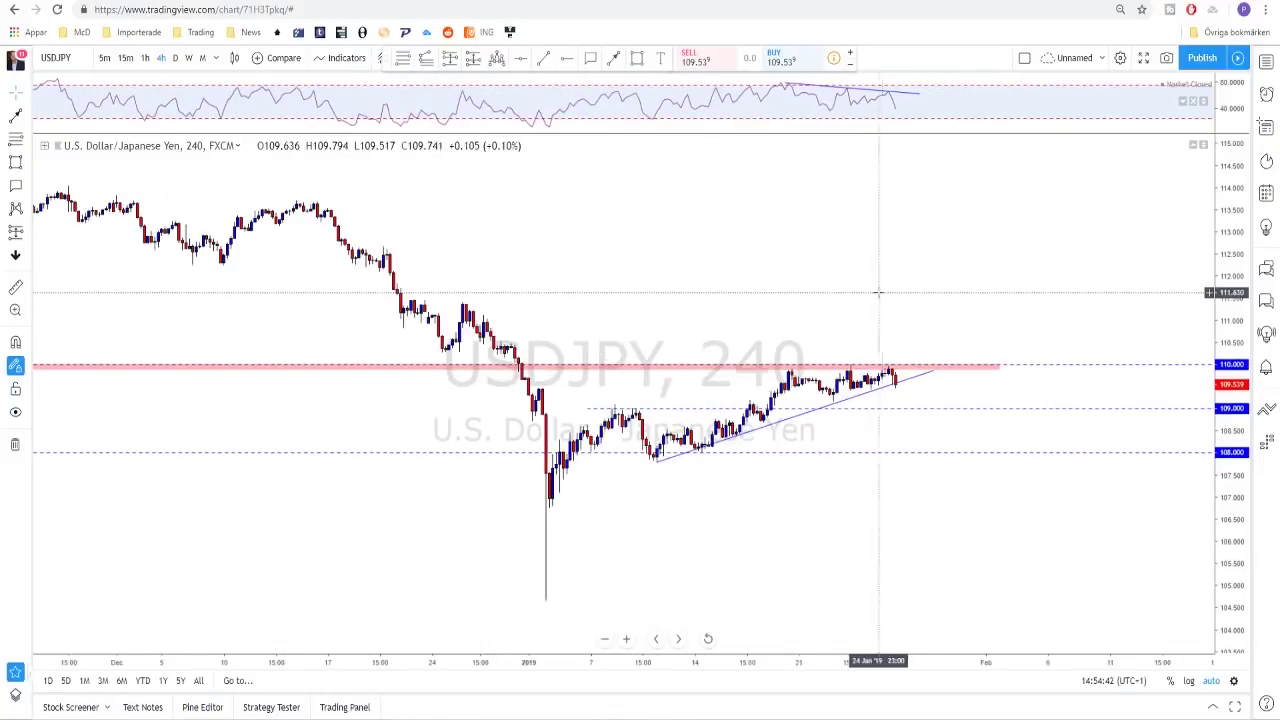
{"action": "left_click_drag", "start_coordinate": [1248, 458], "coordinate": [1246, 500]}
{"action": "scroll", "coordinate": [994, 286], "scroll_direction": "down", "scroll_amount": 2}
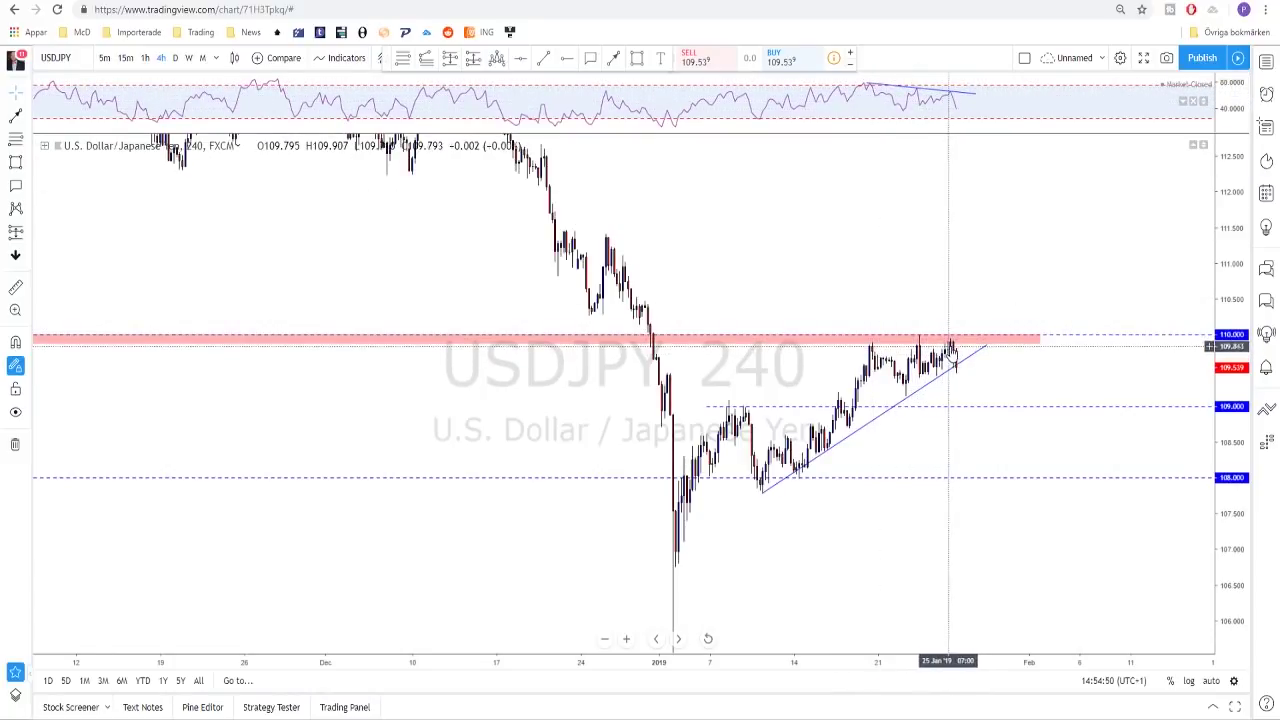
{"action": "scroll", "coordinate": [952, 352], "scroll_direction": "down", "scroll_amount": 3}
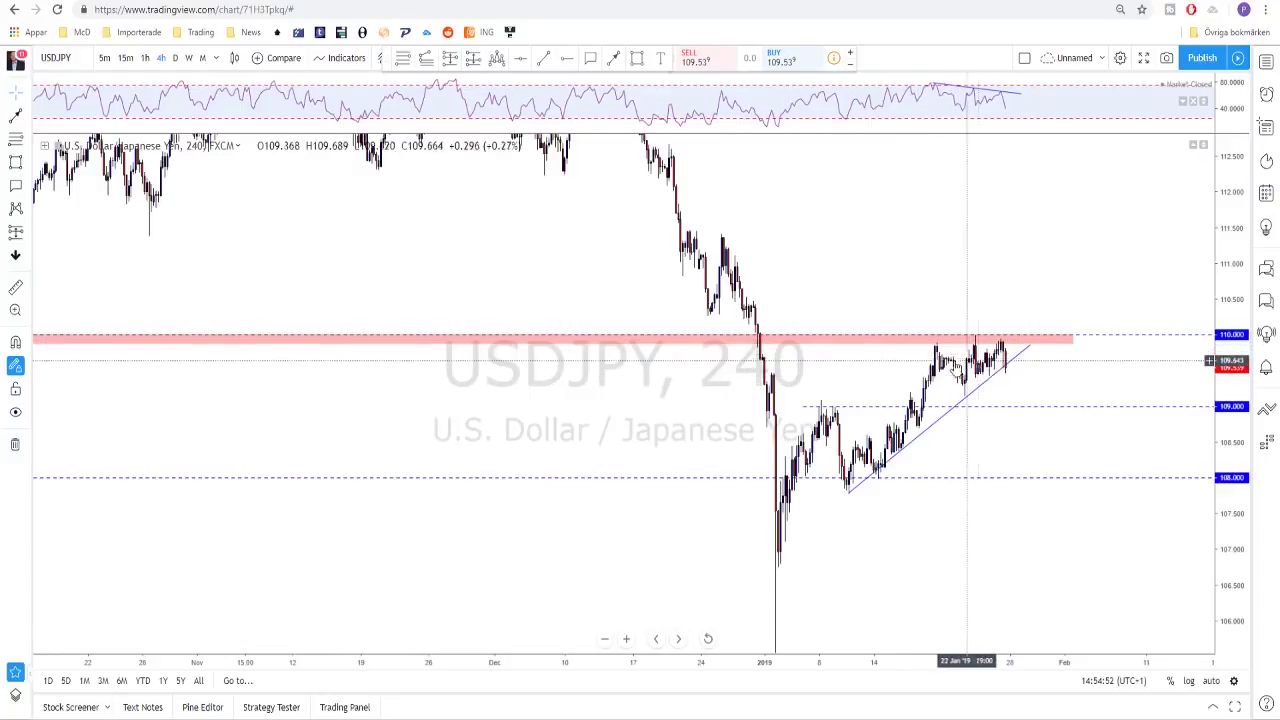
{"action": "scroll", "coordinate": [990, 368], "scroll_direction": "up", "scroll_amount": 2}
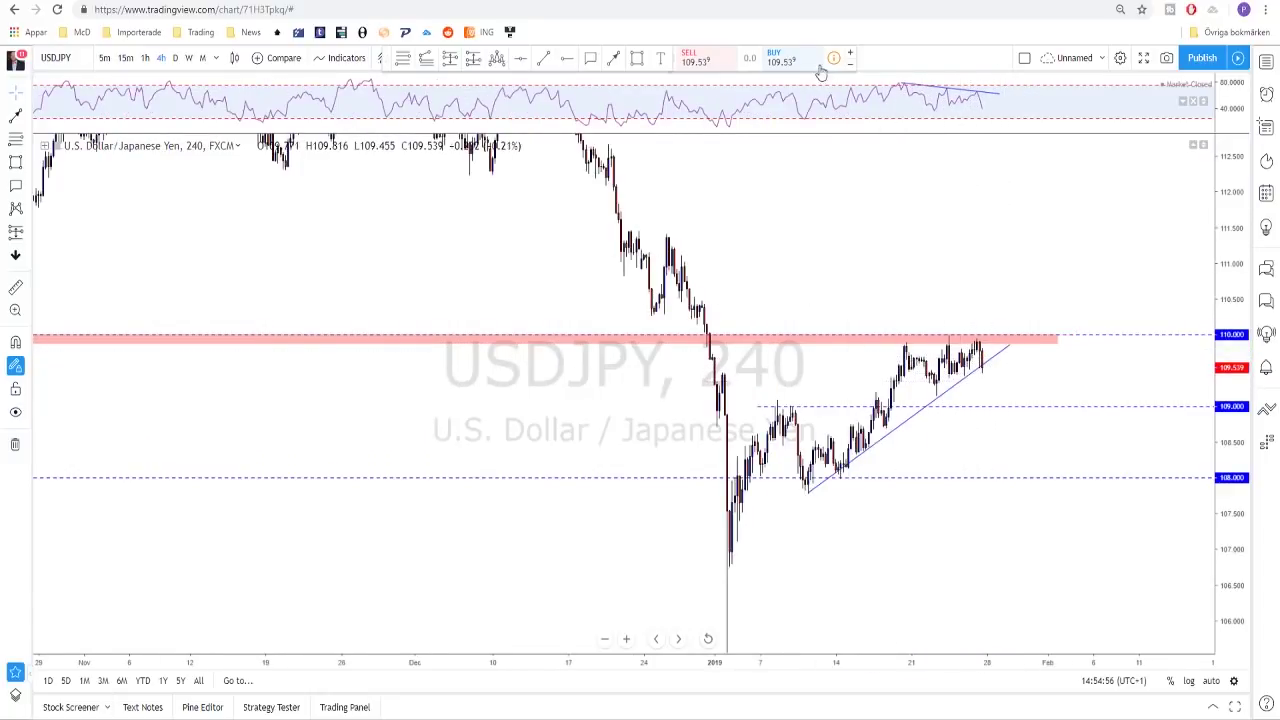
Draw a projected path of two arrows from the latest USDJPY candle down to the 109.000 level and back up to about 109.49
{"action": "left_click", "coordinate": [615, 60]}
{"action": "left_click_drag", "start_coordinate": [980, 357], "coordinate": [993, 403]}
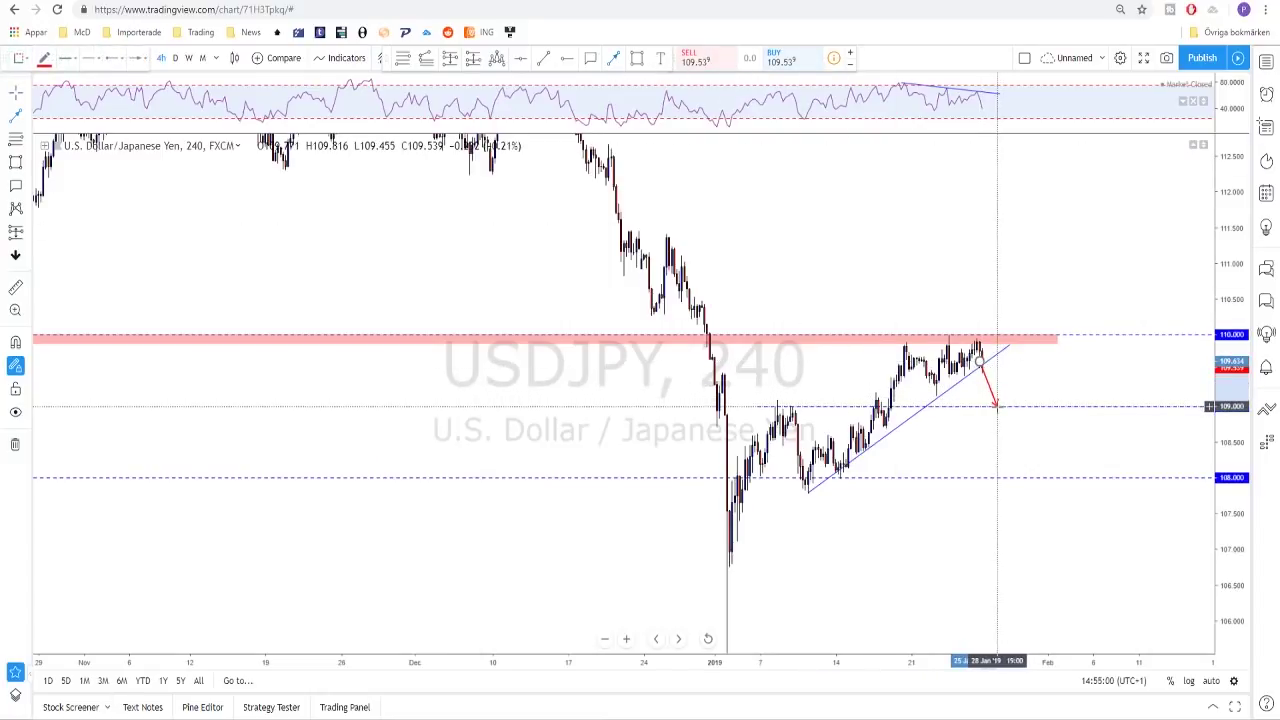
{"action": "left_click", "coordinate": [996, 406]}
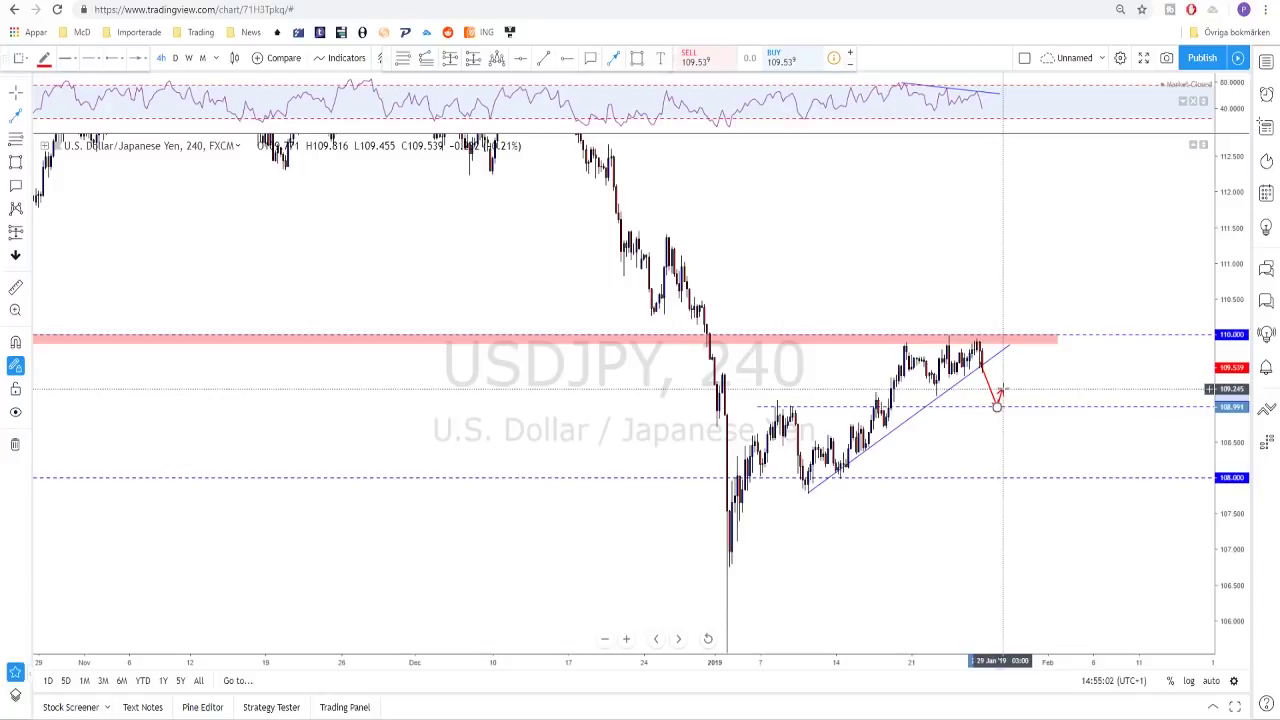
{"action": "left_click", "coordinate": [1002, 390]}
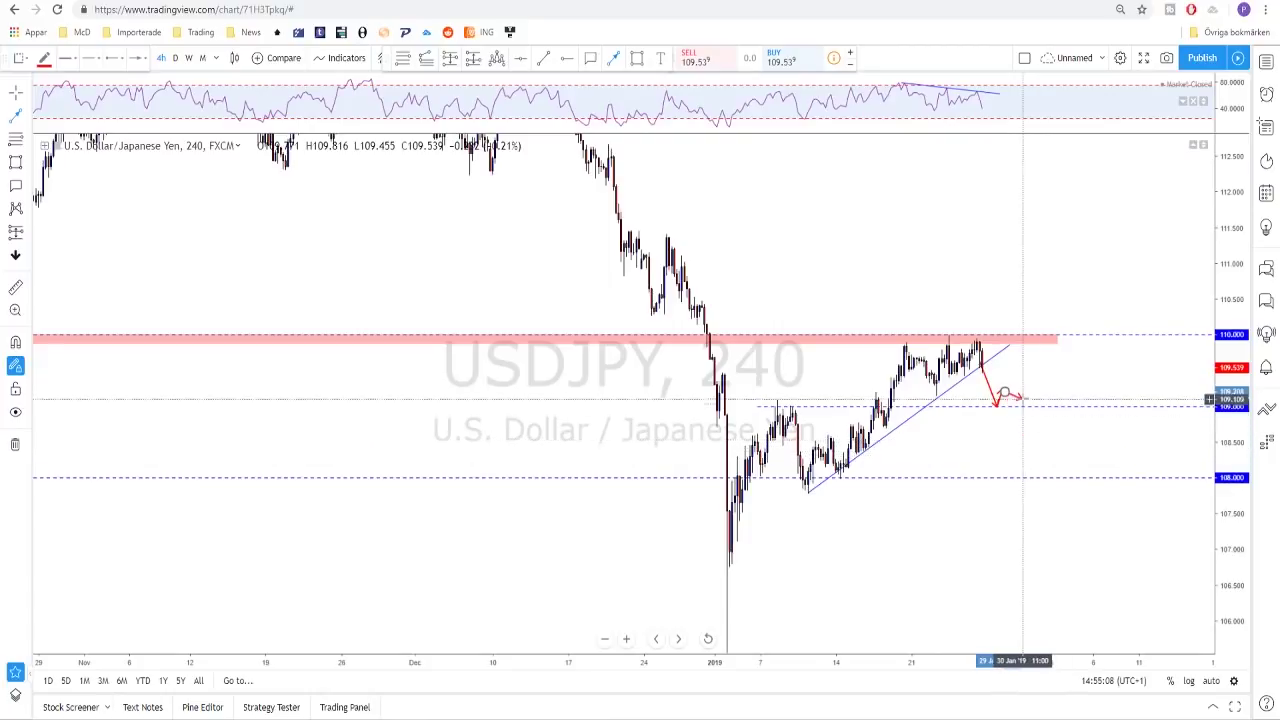
{"action": "double_click", "coordinate": [1005, 380]}
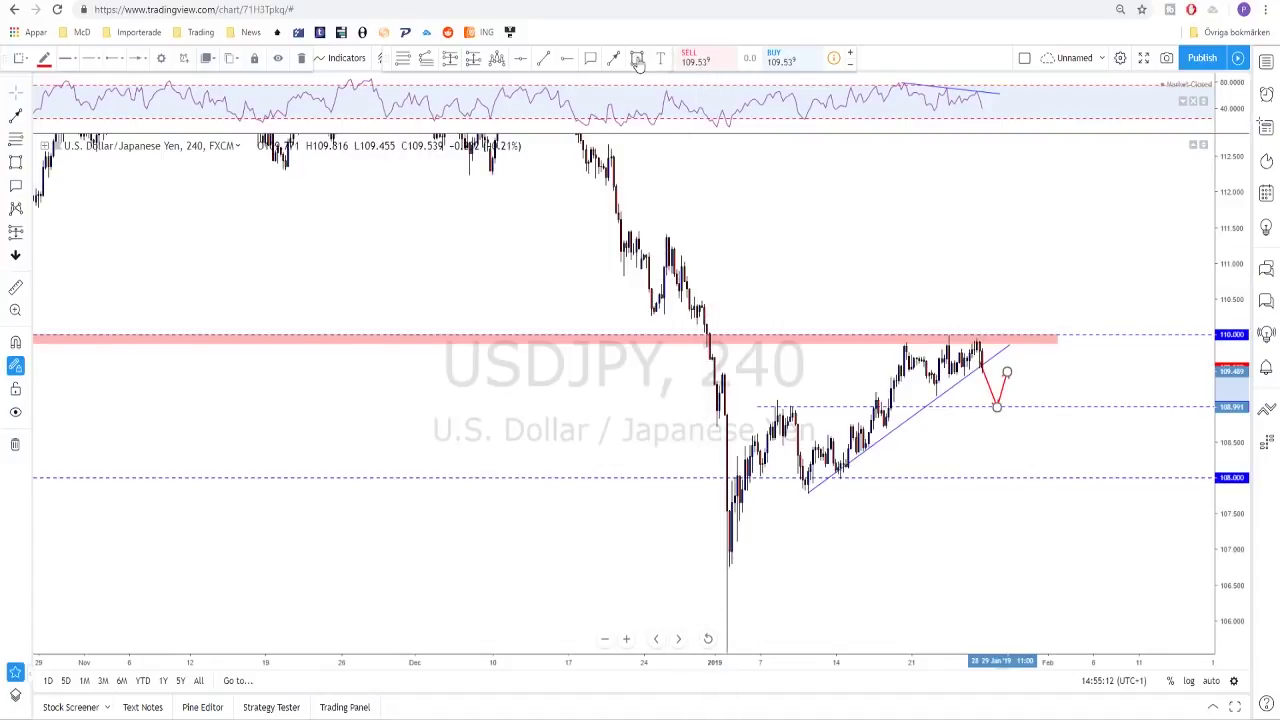
Draw a thin rectangle zone along the 109.000 level and raise the tip of the rising arrow to the 110.000 zone
{"action": "left_click_drag", "start_coordinate": [762, 402], "coordinate": [1057, 410]}
{"action": "left_click_drag", "start_coordinate": [1005, 378], "coordinate": [1011, 341]}
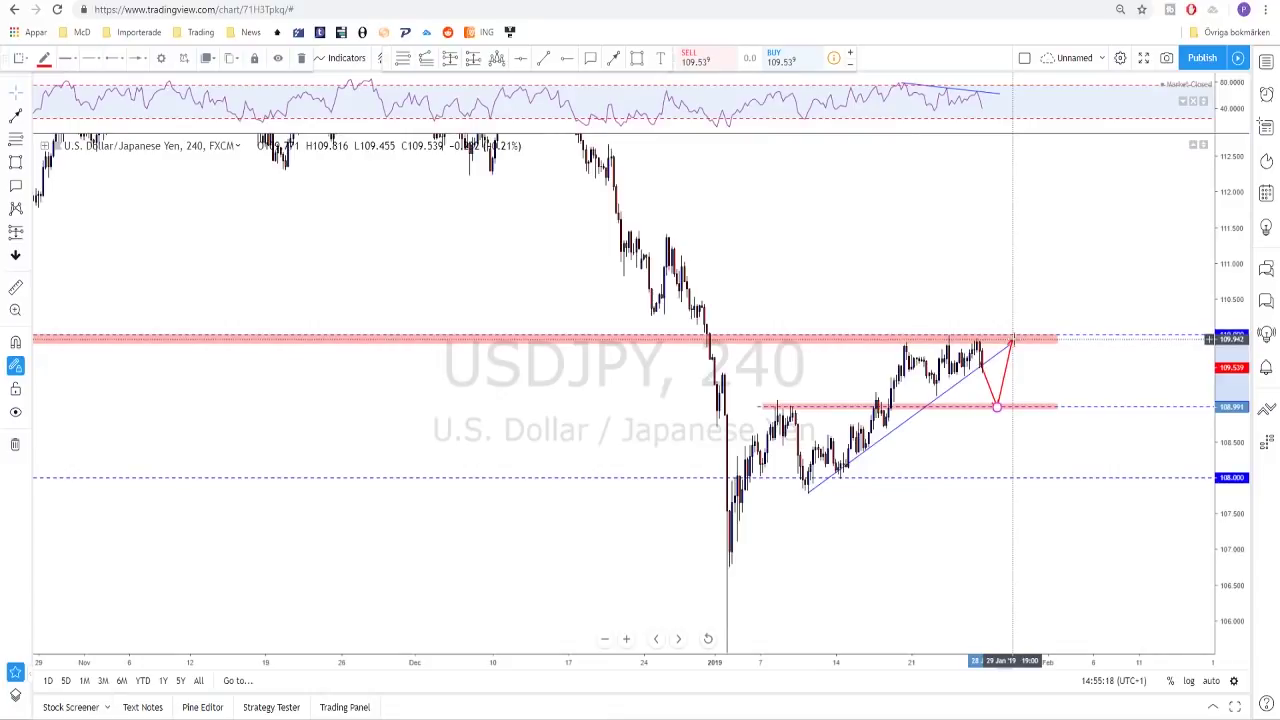
Restore the automatic USDJPY price scale and delete the two arrows of the projected path to 109.000 and back
{"action": "left_click", "coordinate": [1020, 362]}
{"action": "scroll", "coordinate": [1100, 375], "scroll_direction": "down", "scroll_amount": 2}
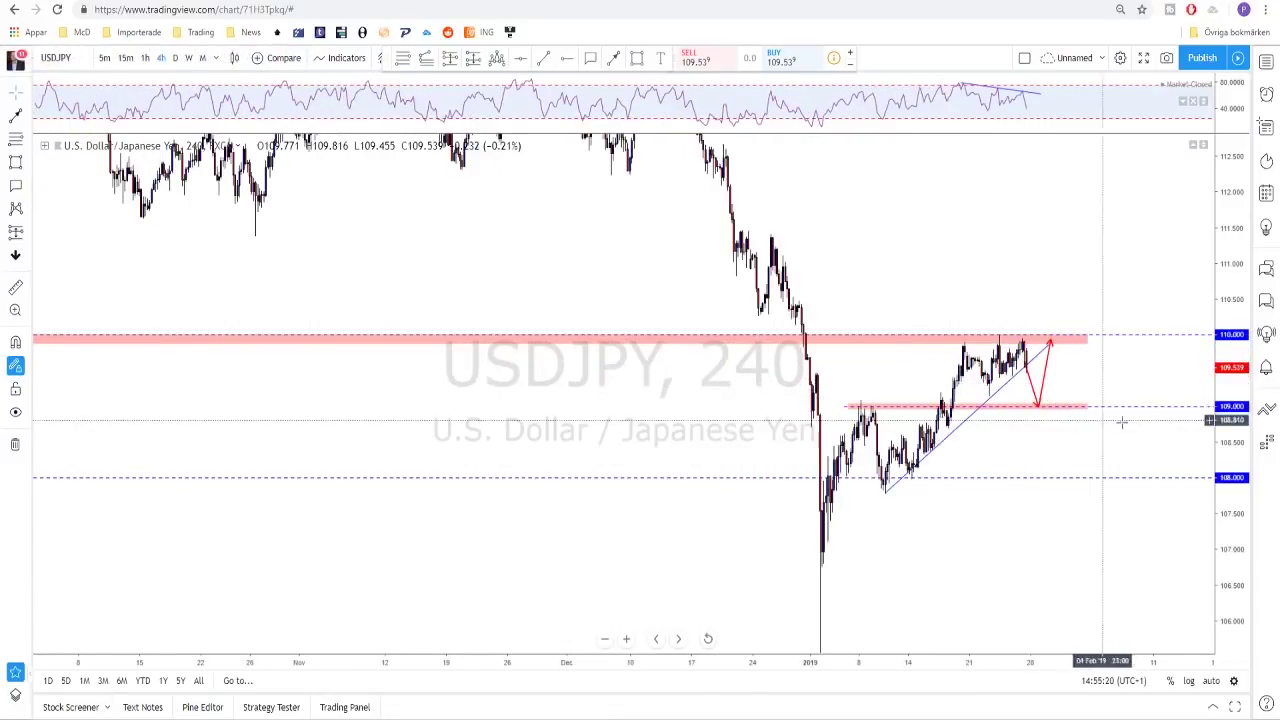
{"action": "double_click", "coordinate": [1235, 290]}
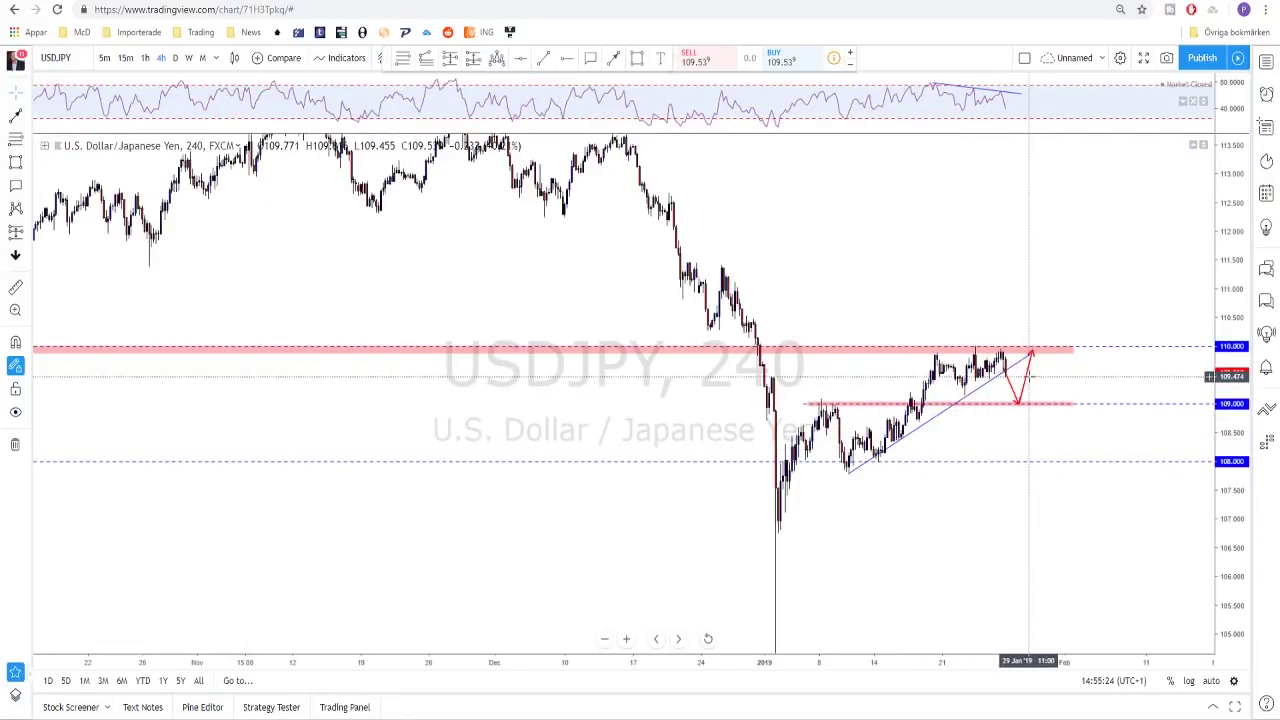
{"action": "key", "text": "Escape"}
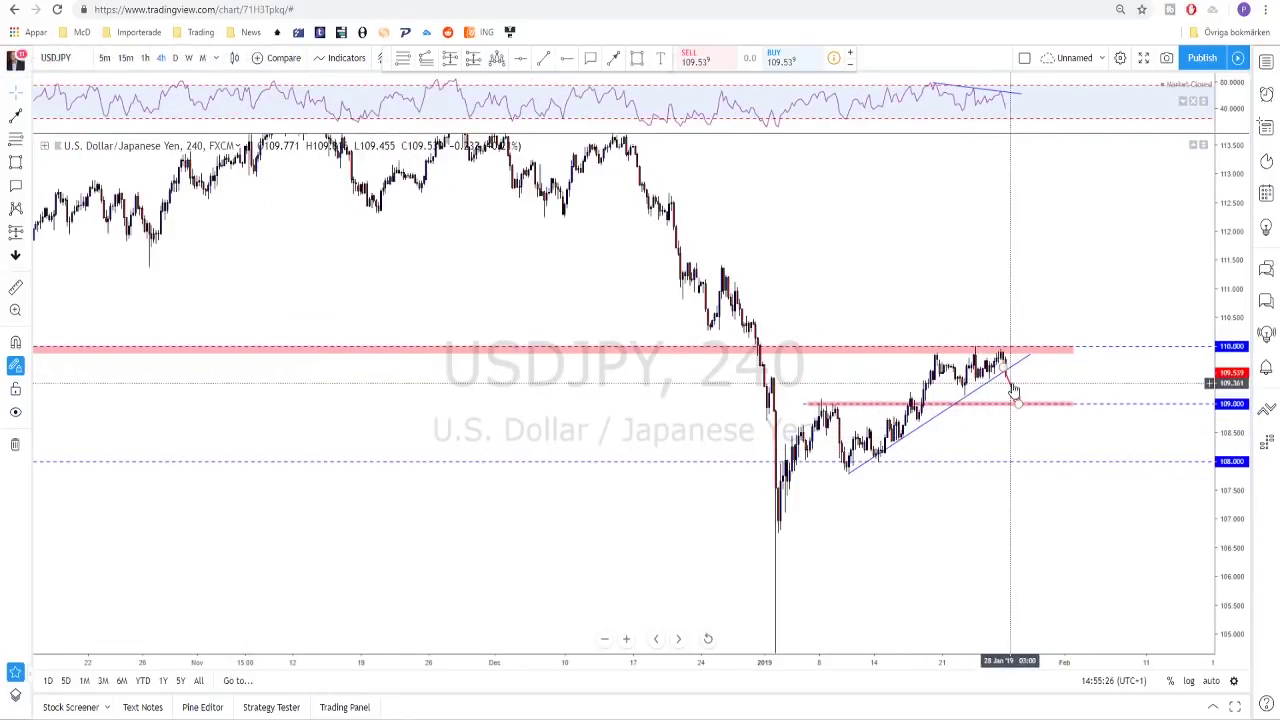
{"action": "key", "text": "Escape"}
{"action": "scroll", "coordinate": [1110, 368], "scroll_direction": "down", "scroll_amount": 3}
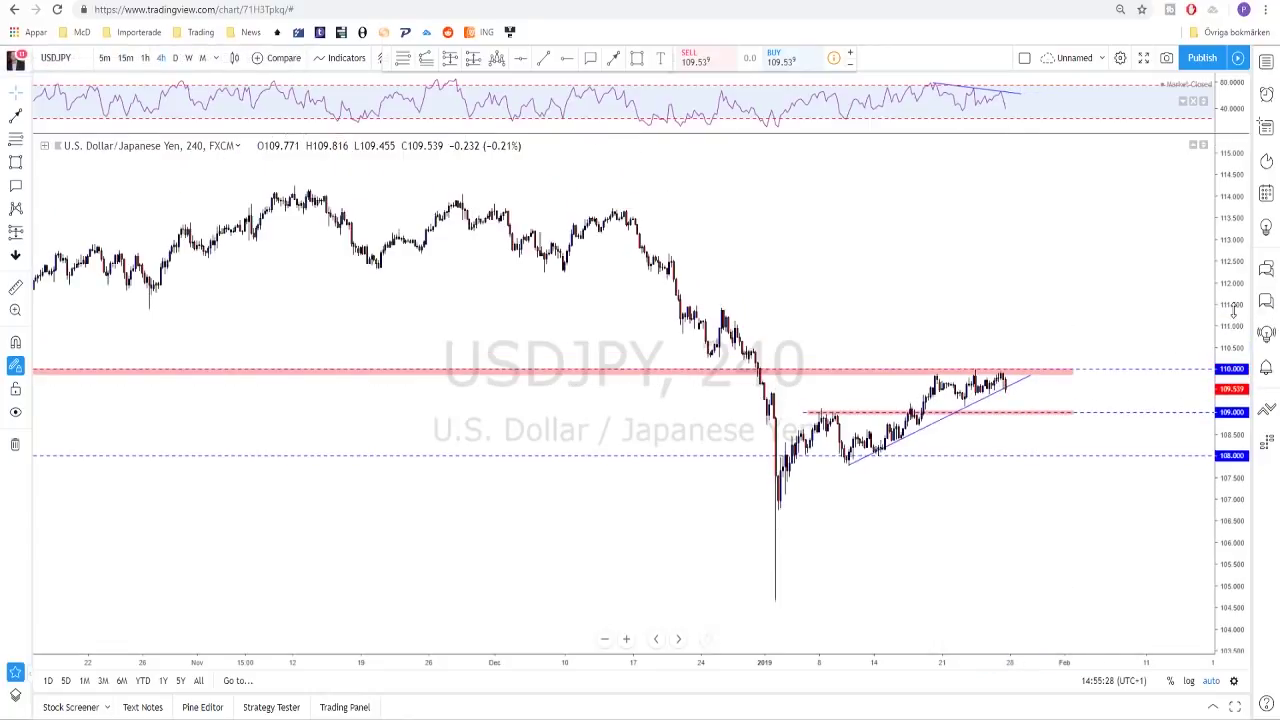
Sketch a USDJPY arrow path breaking above the 110.000 zone, retesting it and rising to about 111.36, and remove it again
{"action": "scroll", "coordinate": [1107, 375], "scroll_direction": "down", "scroll_amount": 4}
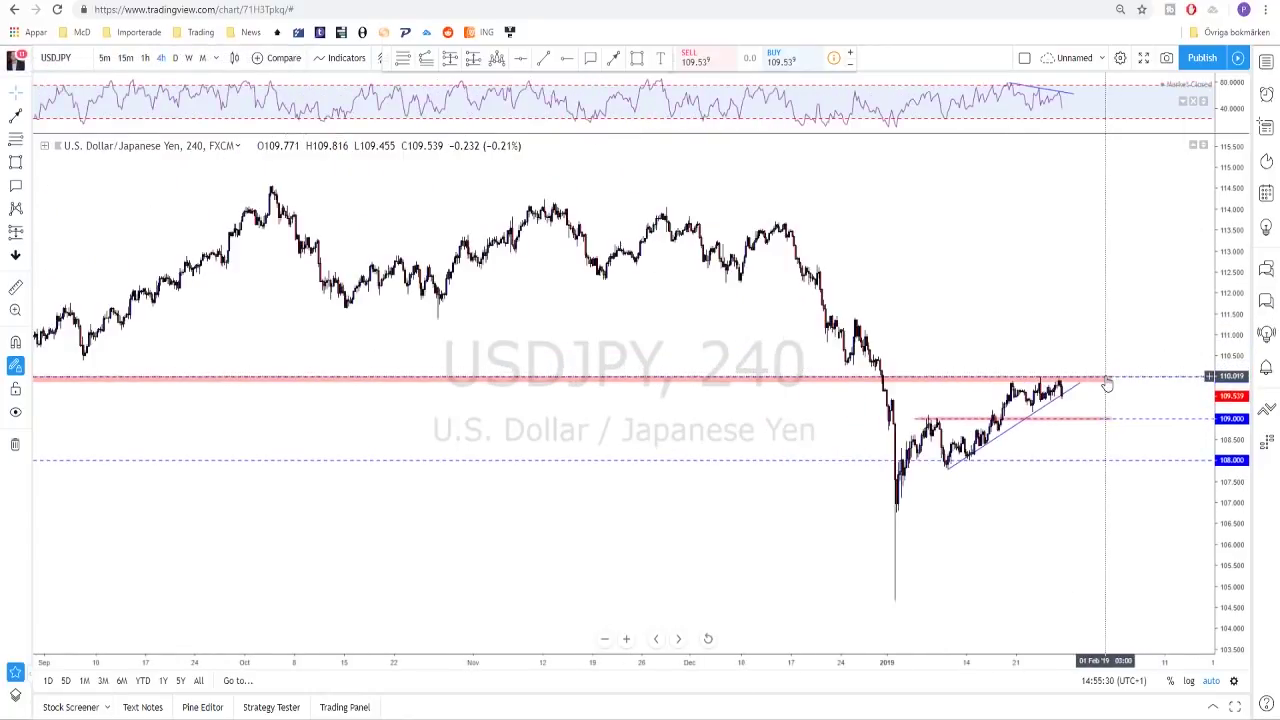
{"action": "scroll", "coordinate": [1105, 390], "scroll_direction": "up", "scroll_amount": 3}
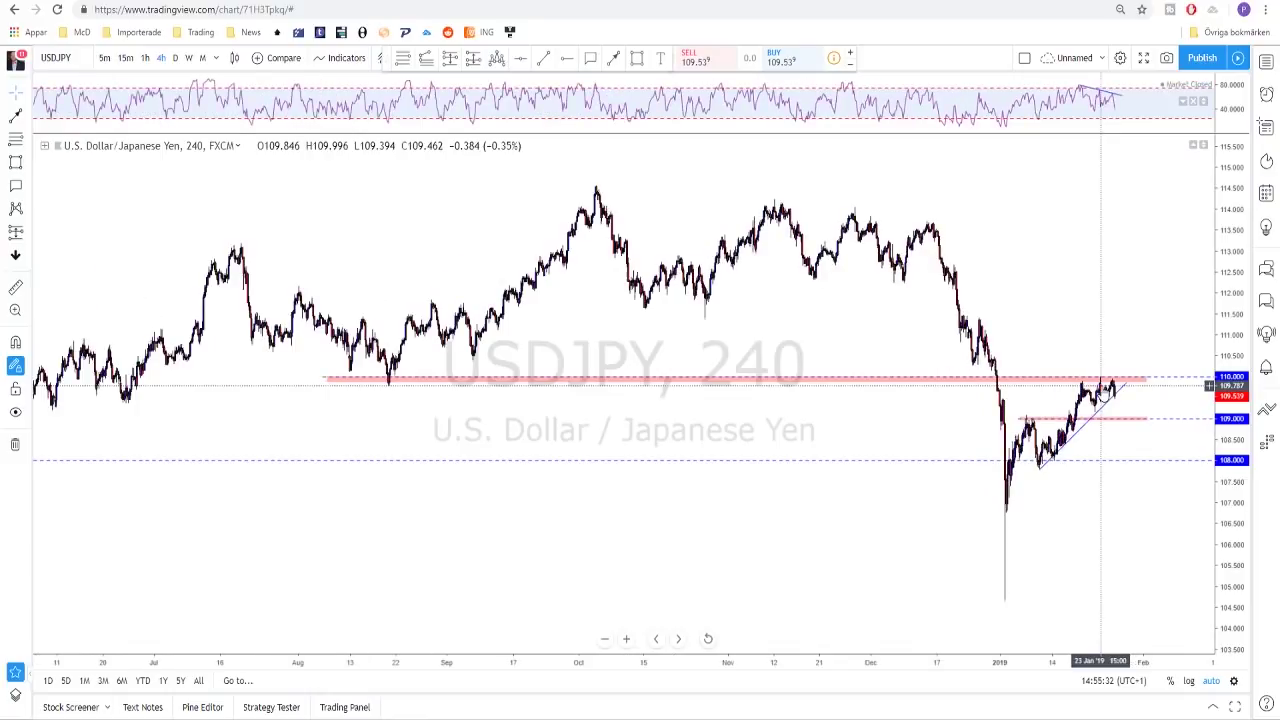
{"action": "scroll", "coordinate": [1060, 393], "scroll_direction": "up", "scroll_amount": 3}
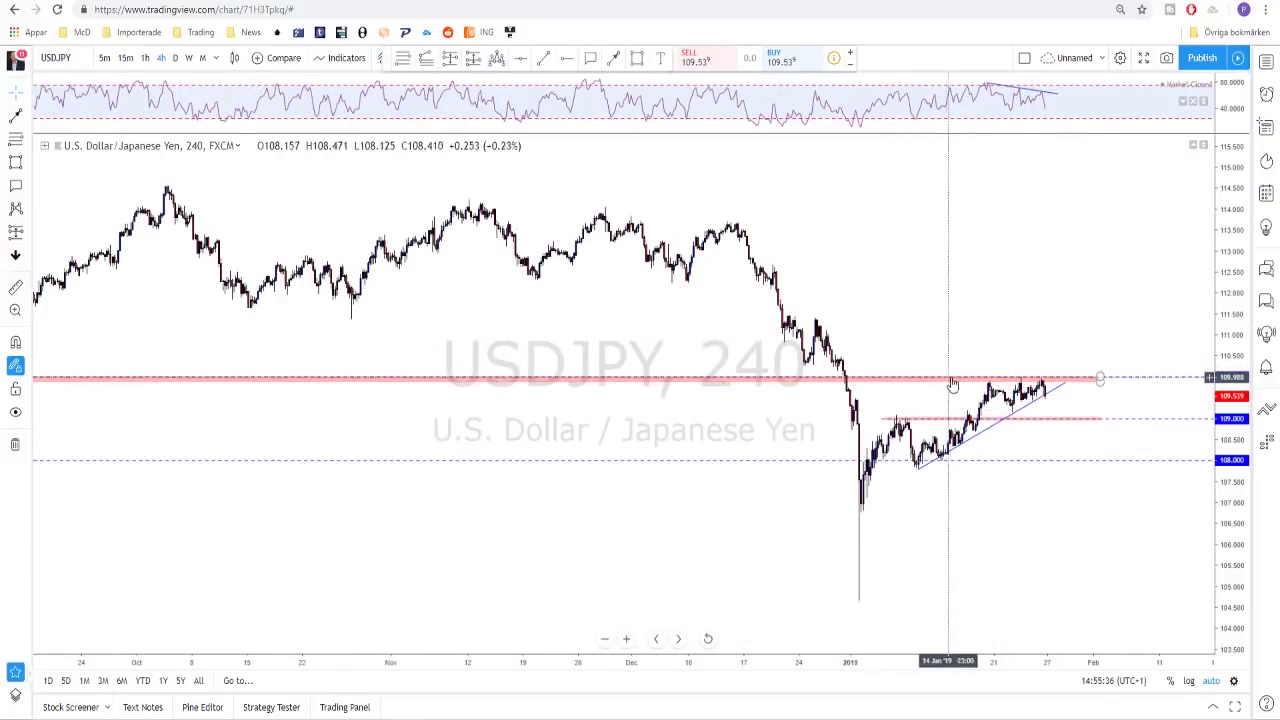
{"action": "left_click", "coordinate": [612, 60]}
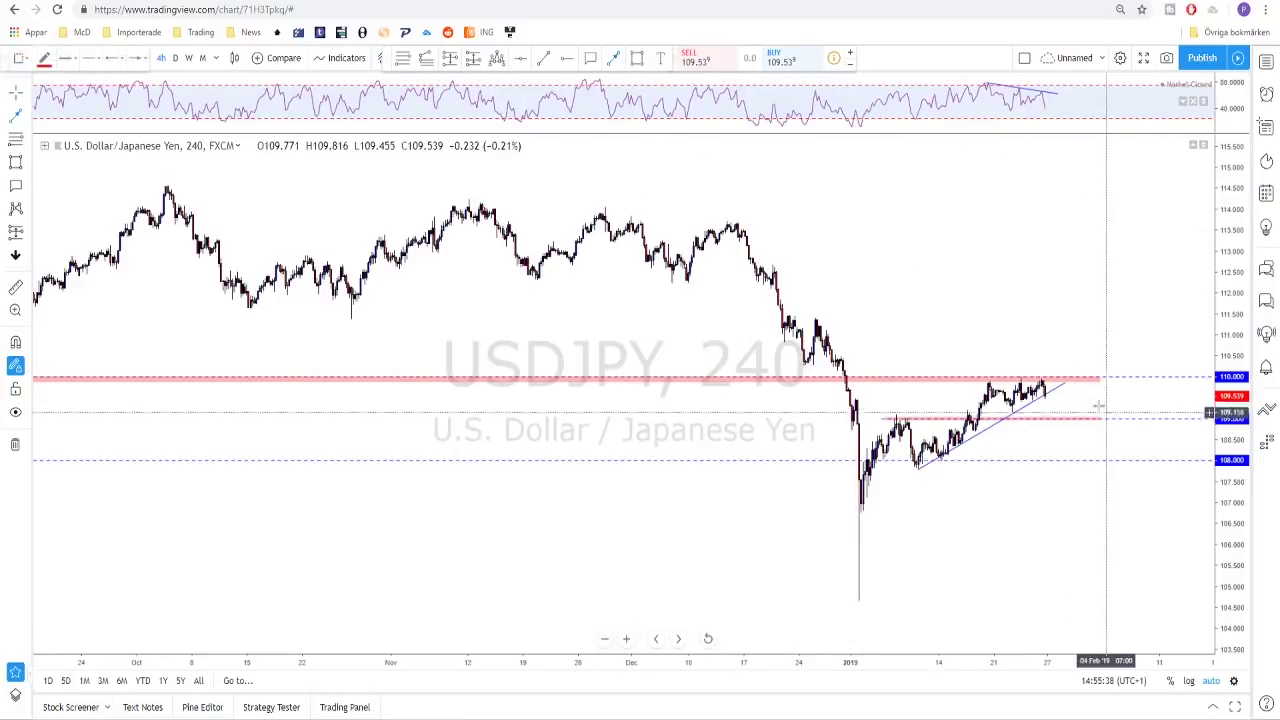
{"action": "mouse_move", "coordinate": [1049, 395]}
{"action": "left_mouse_down"}
{"action": "mouse_move", "coordinate": [1056, 370]}
{"action": "mouse_move", "coordinate": [1067, 382]}
{"action": "mouse_move", "coordinate": [1081, 322]}
{"action": "left_mouse_up"}
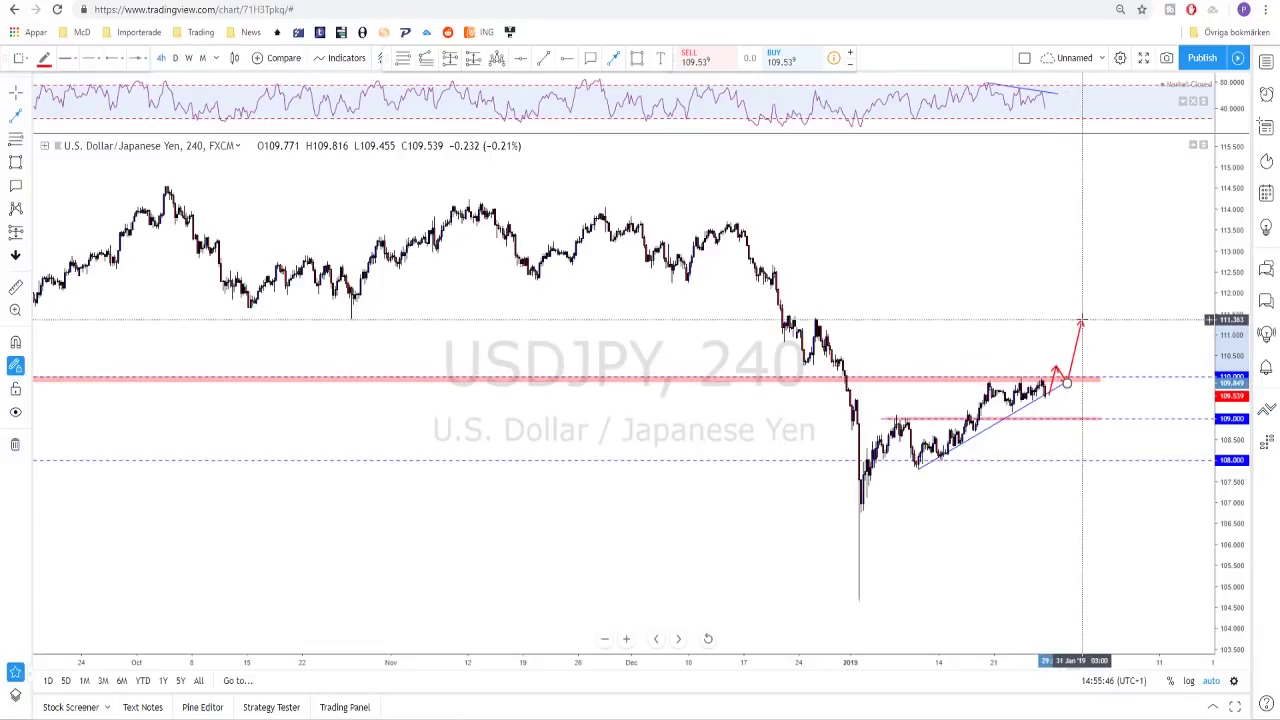
{"action": "key", "text": "ctrl+z"}
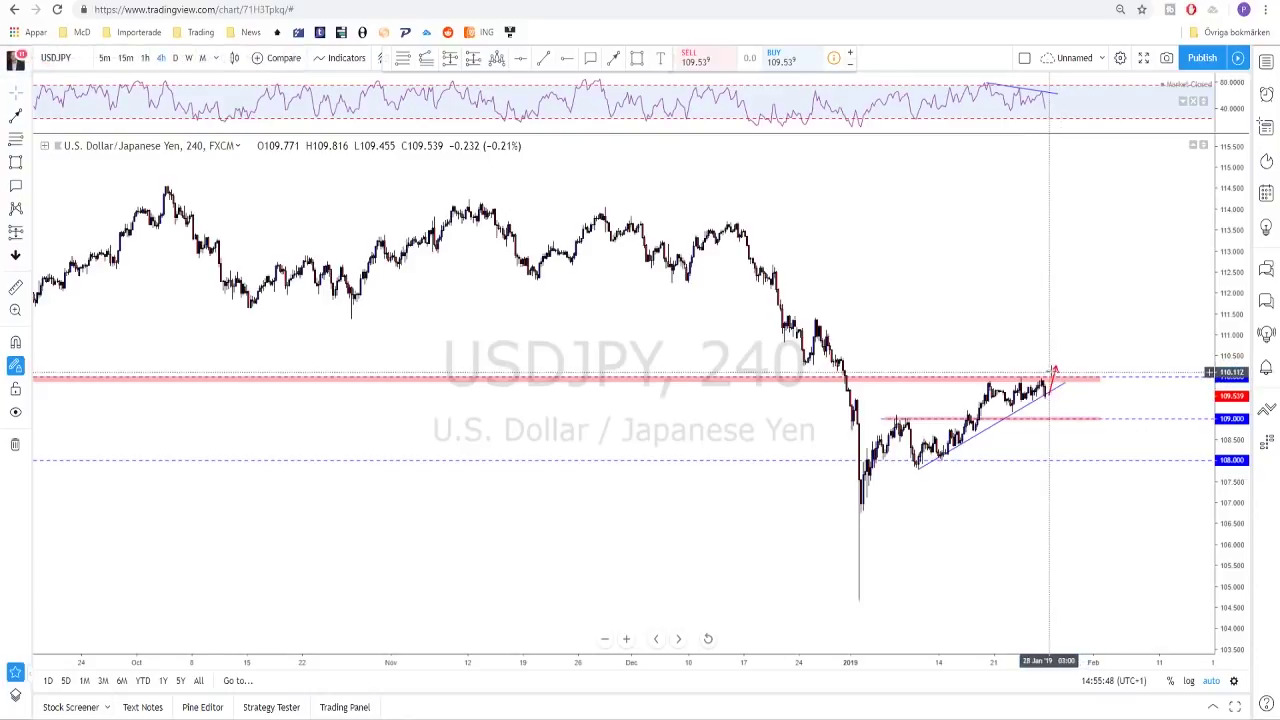
{"action": "key", "text": "ctrl+z"}
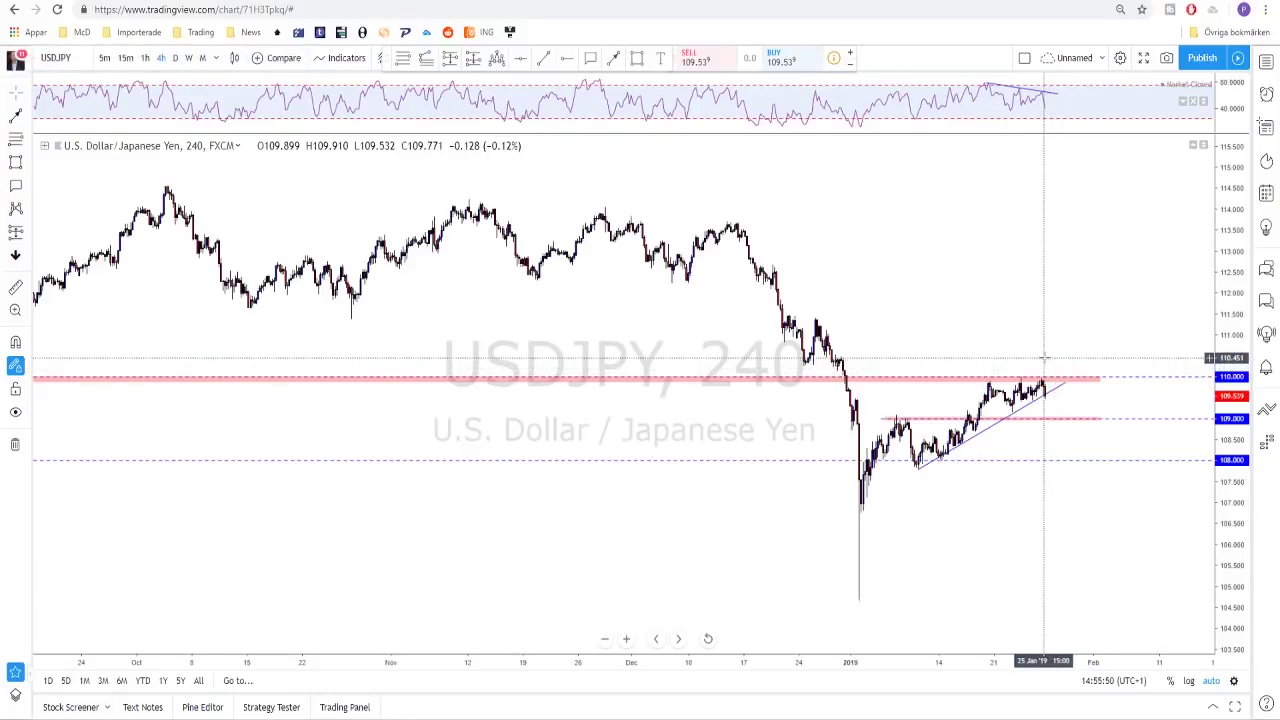
Open USDCAD on the daily timeframe and delete the existing Fibonacci drawing with the 1.272 to 2.272 extension levels
{"action": "key", "text": "Down"}
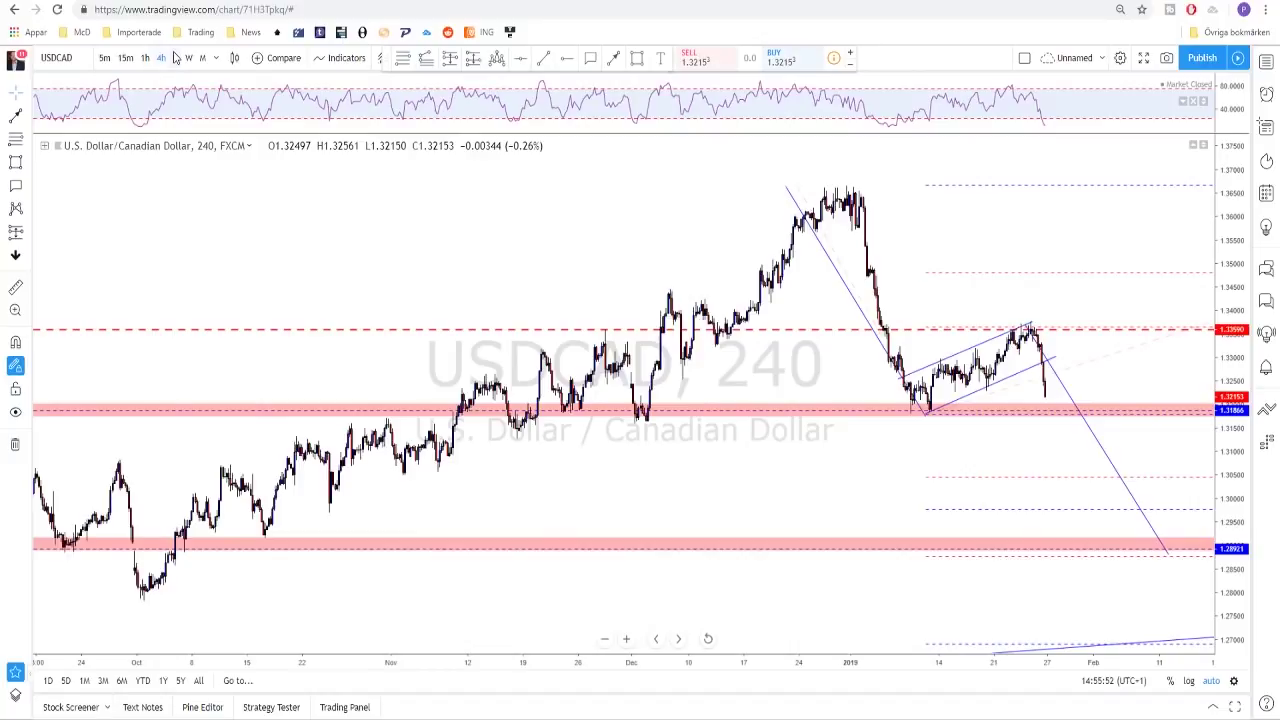
{"action": "left_click", "coordinate": [175, 57]}
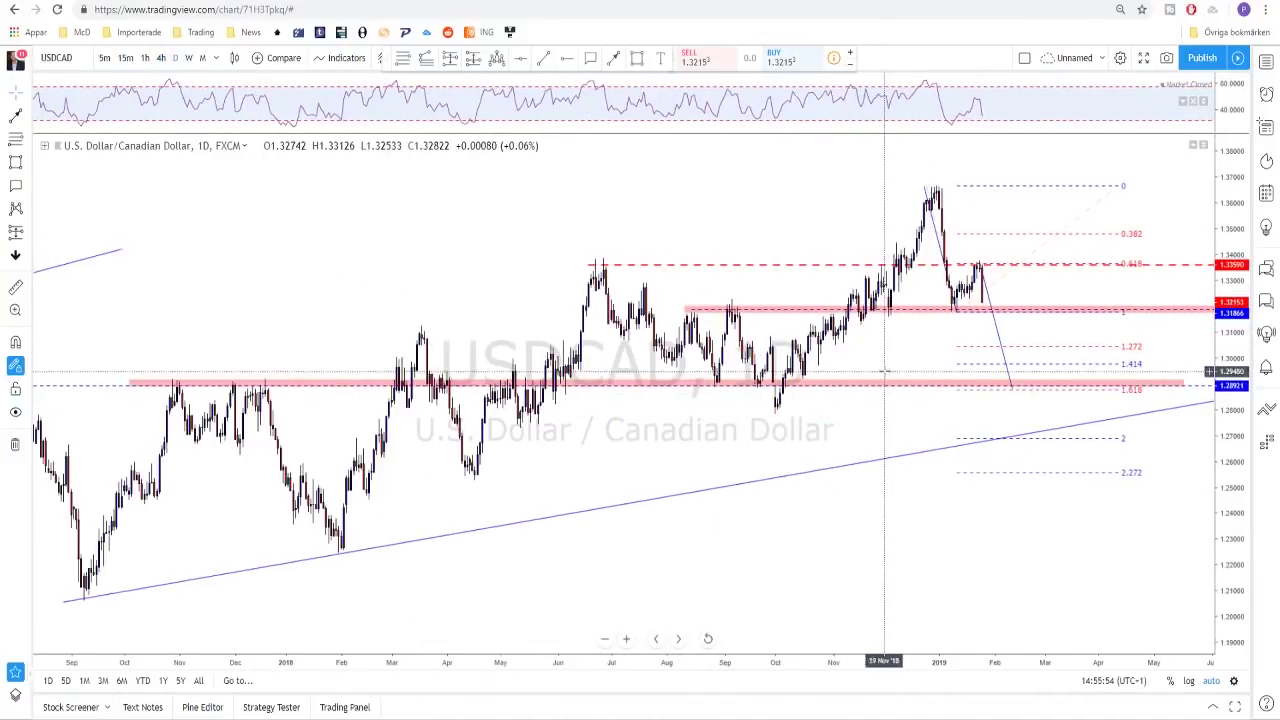
{"action": "scroll", "coordinate": [884, 371], "scroll_direction": "up", "scroll_amount": 3}
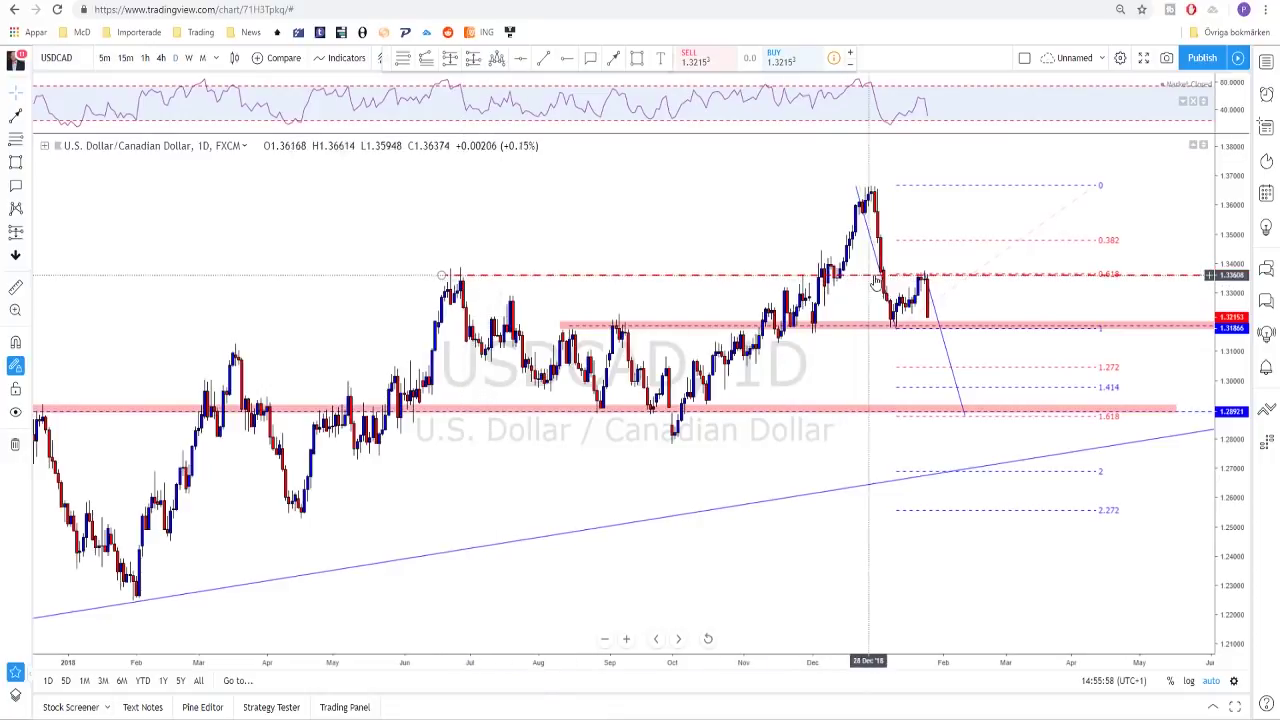
{"action": "scroll", "coordinate": [932, 280], "scroll_direction": "up", "scroll_amount": 1}
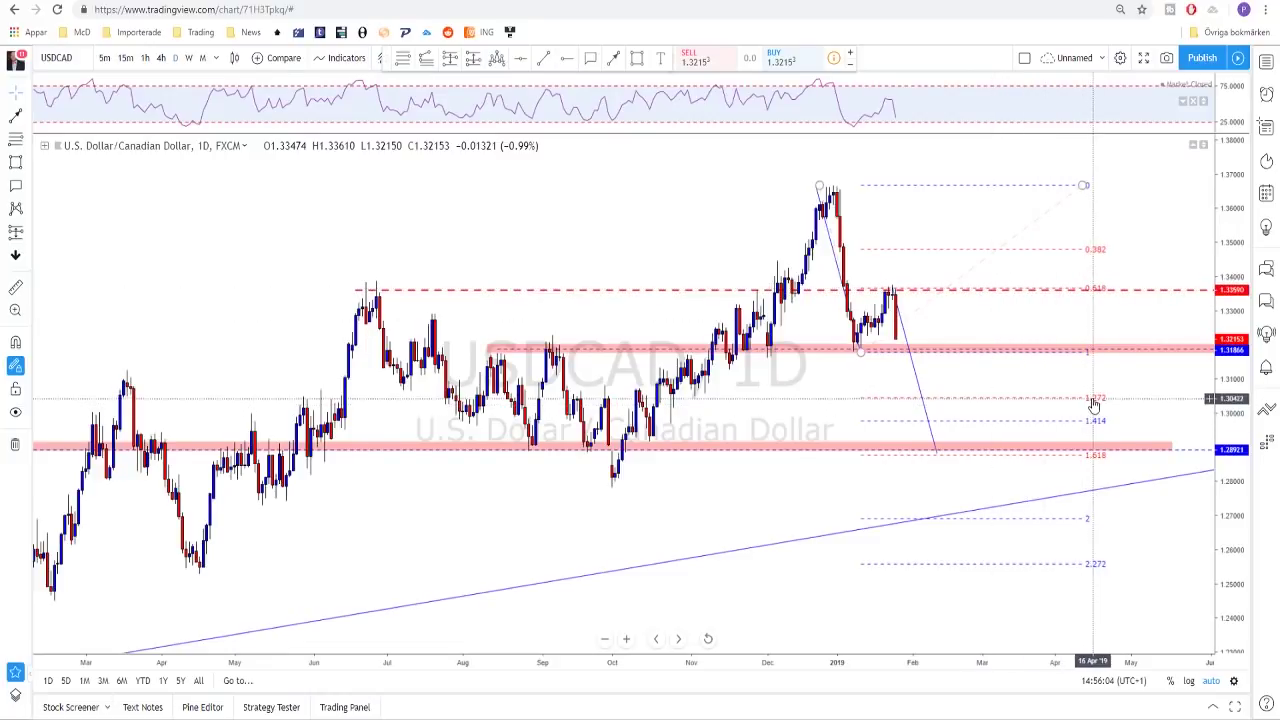
{"action": "key", "text": "Delete"}
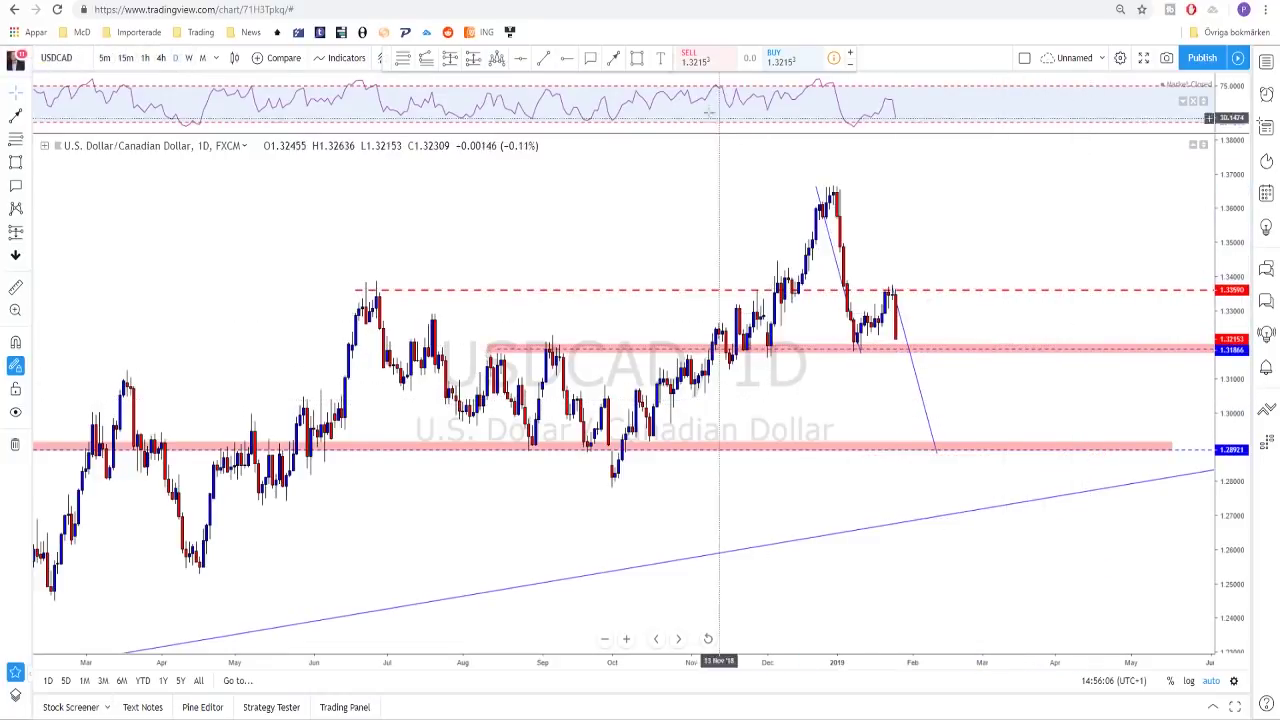
Draw a Fibonacci retracement from the USDCAD high at 1.36660 down to about 1.318 and hide its 0.236 level
{"action": "left_click", "coordinate": [402, 58]}
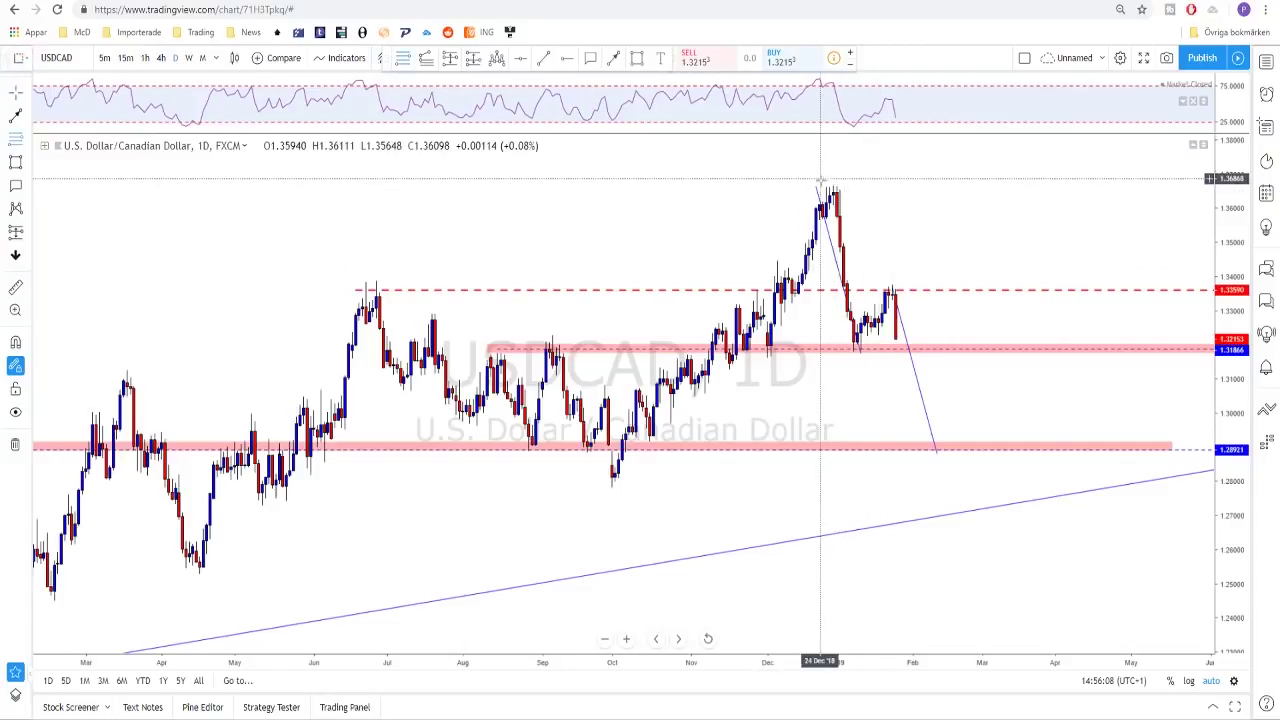
{"action": "left_click", "coordinate": [817, 185]}
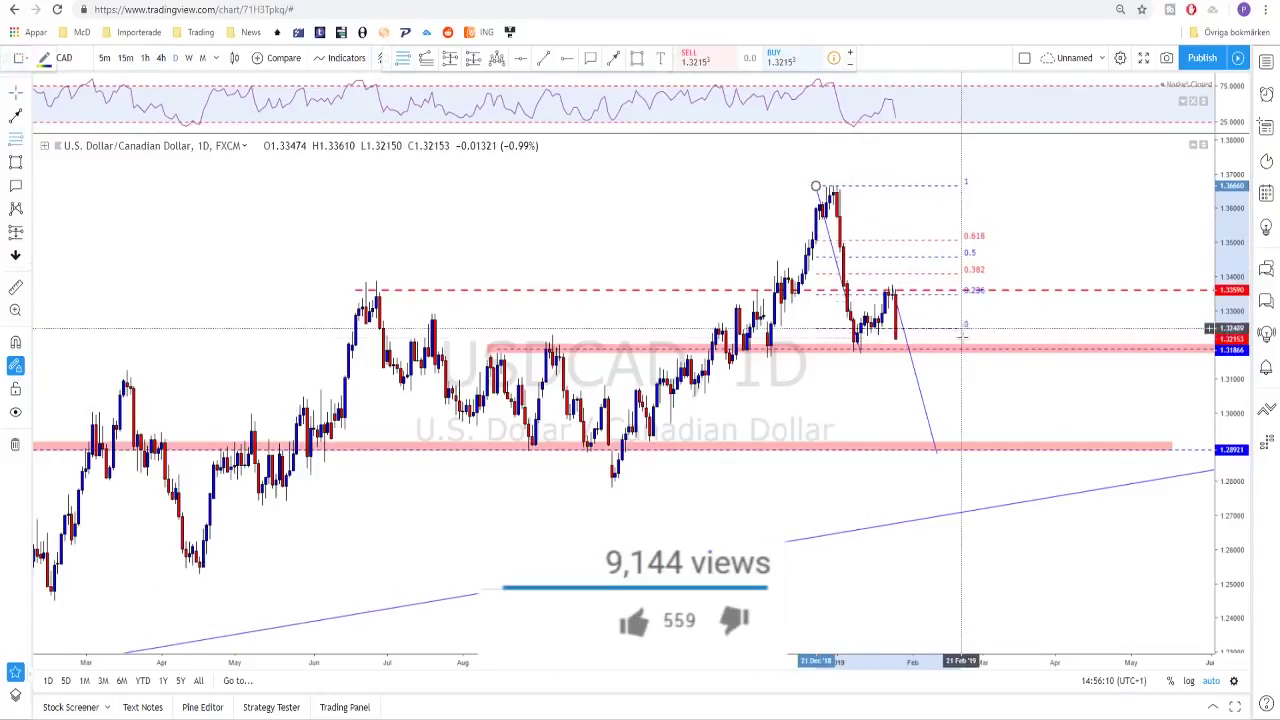
{"action": "left_click", "coordinate": [961, 350]}
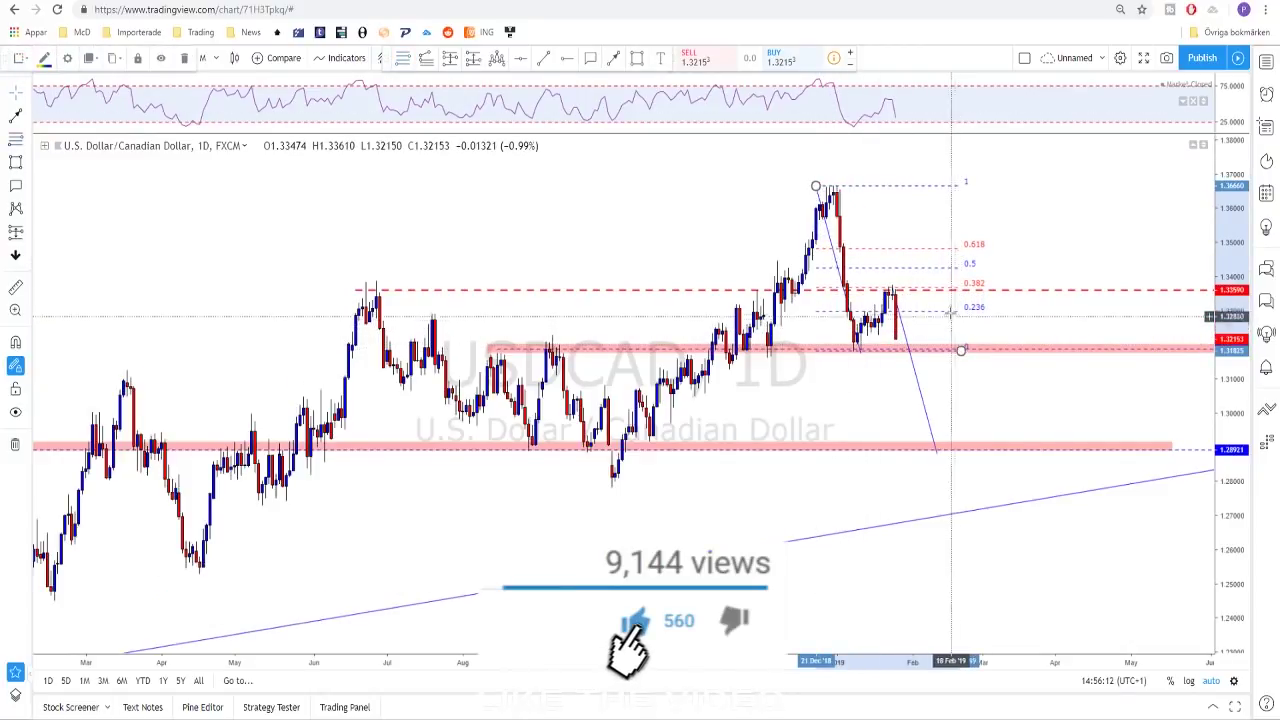
{"action": "double_click", "coordinate": [949, 320]}
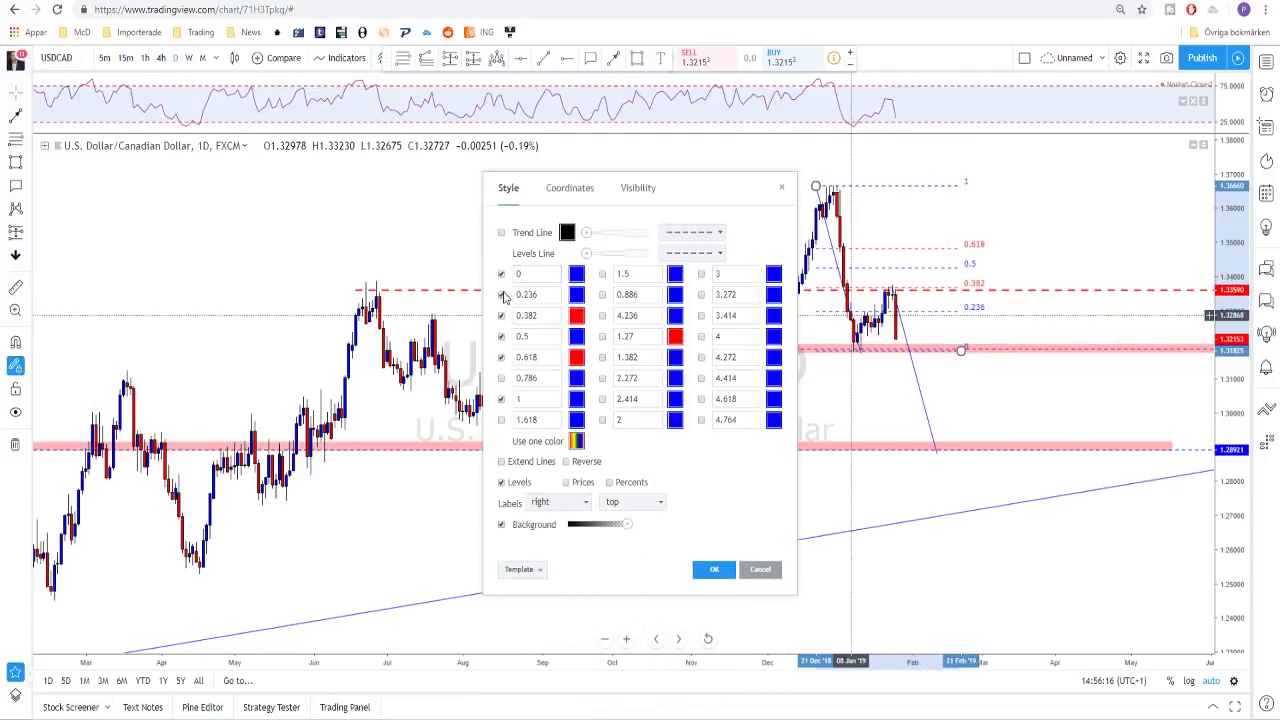
{"action": "left_click", "coordinate": [712, 569]}
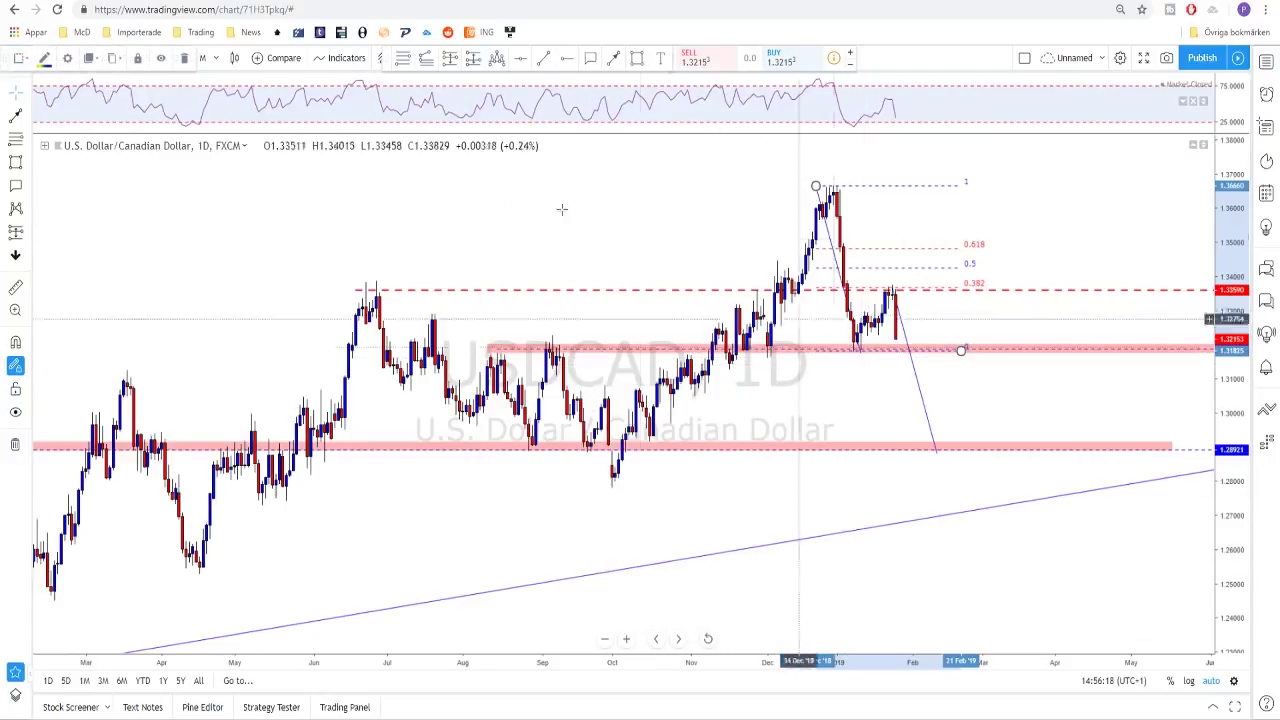
Switch USDCAD to the 4-hour timeframe and shorten the Fibonacci retracement so it ends at 5 February 2019
{"action": "left_click", "coordinate": [161, 57]}
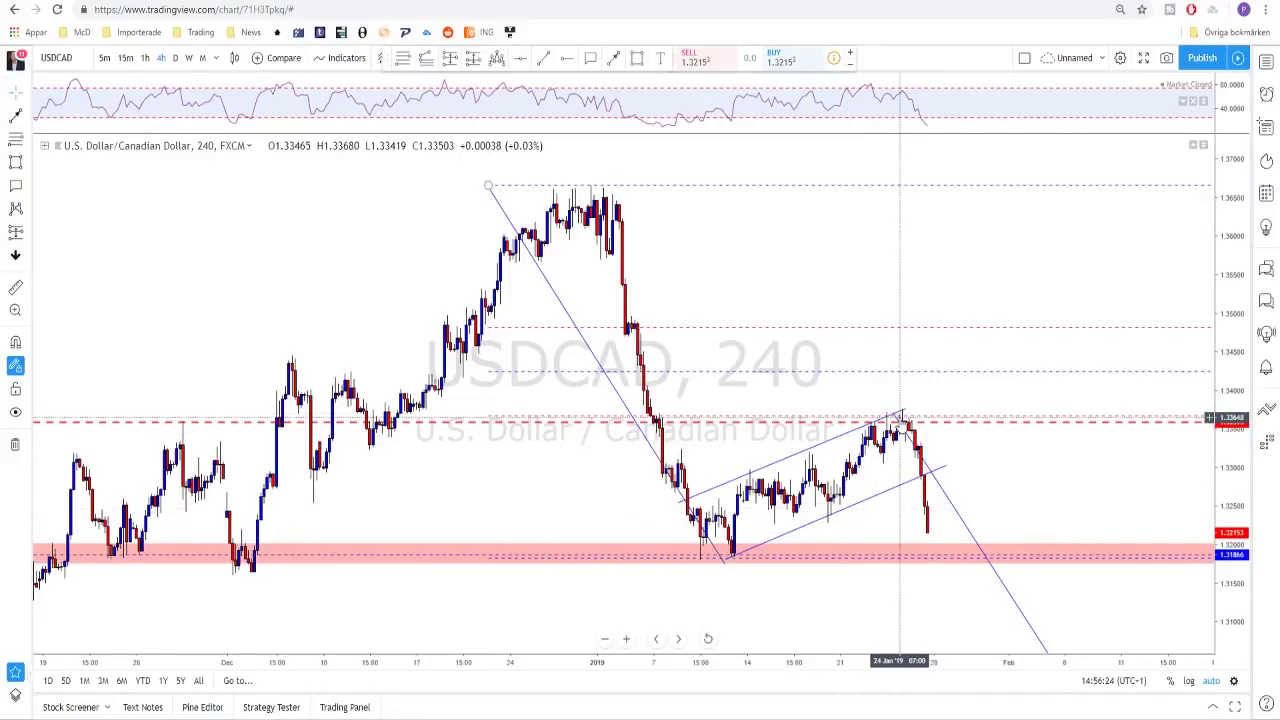
{"action": "scroll", "coordinate": [900, 420], "scroll_direction": "down", "scroll_amount": 3}
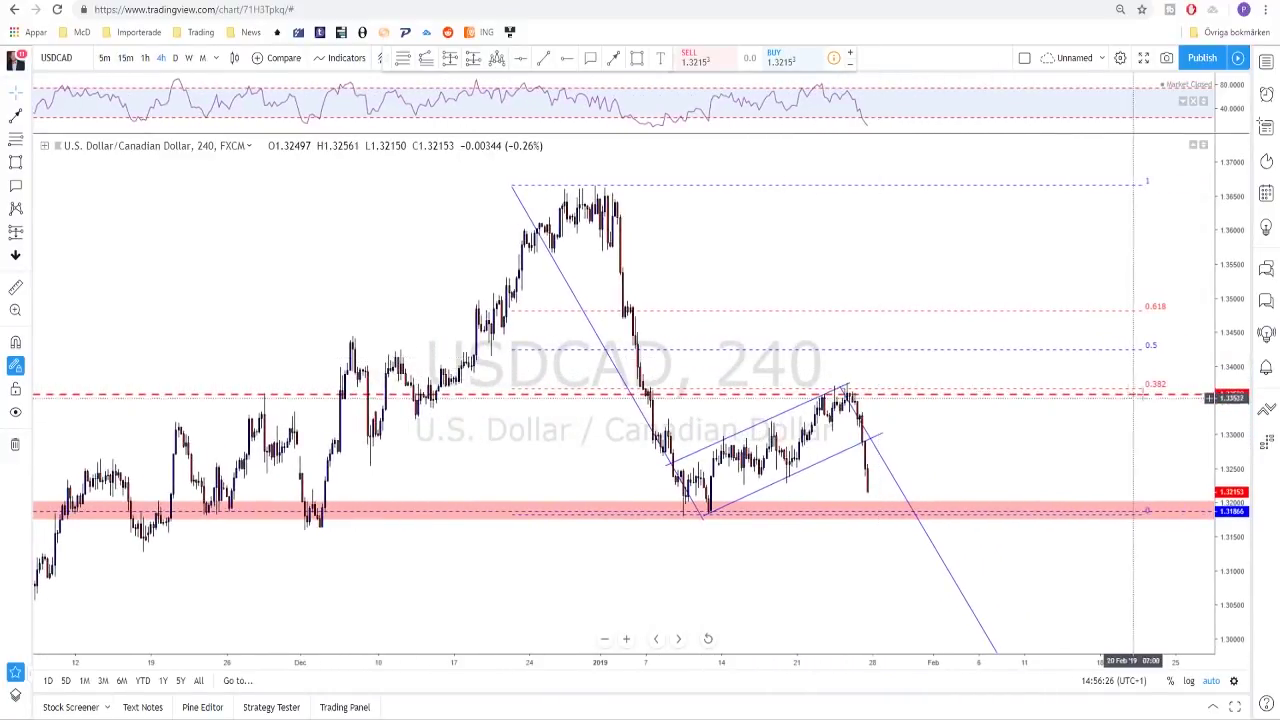
{"action": "left_click_drag", "start_coordinate": [1145, 512], "coordinate": [977, 513]}
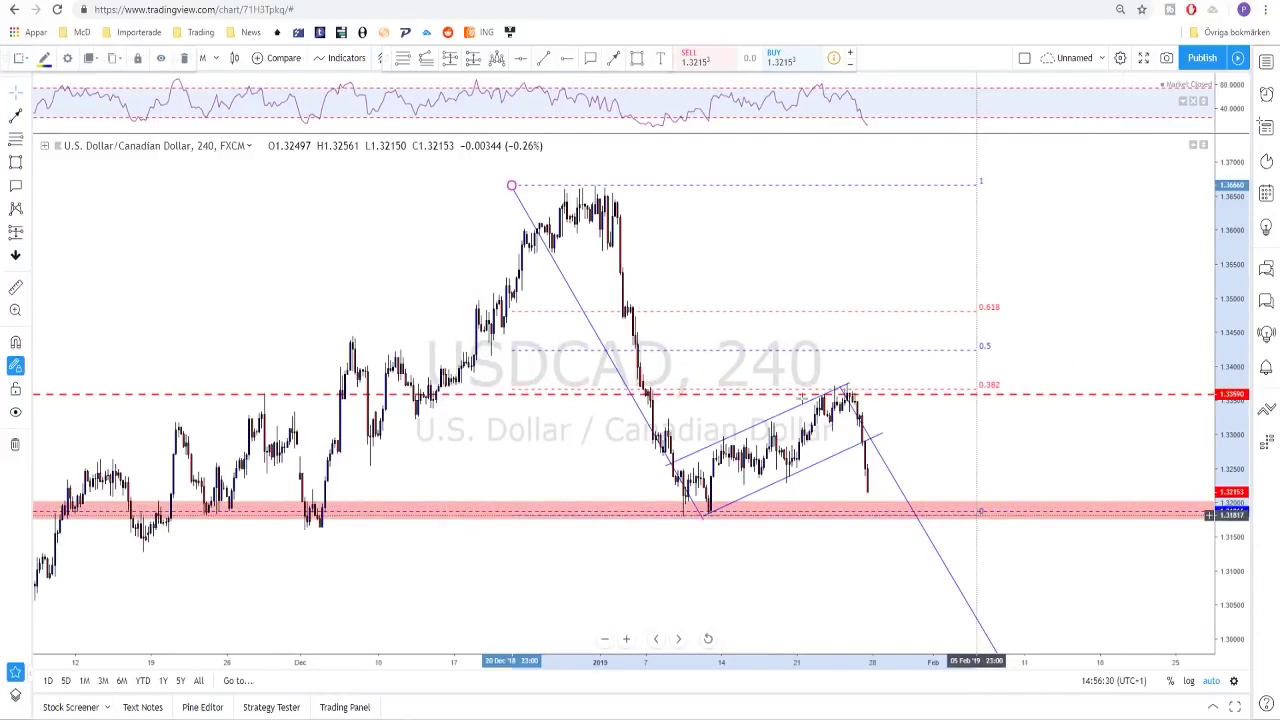
{"action": "scroll", "coordinate": [977, 513], "scroll_direction": "down", "scroll_amount": 3}
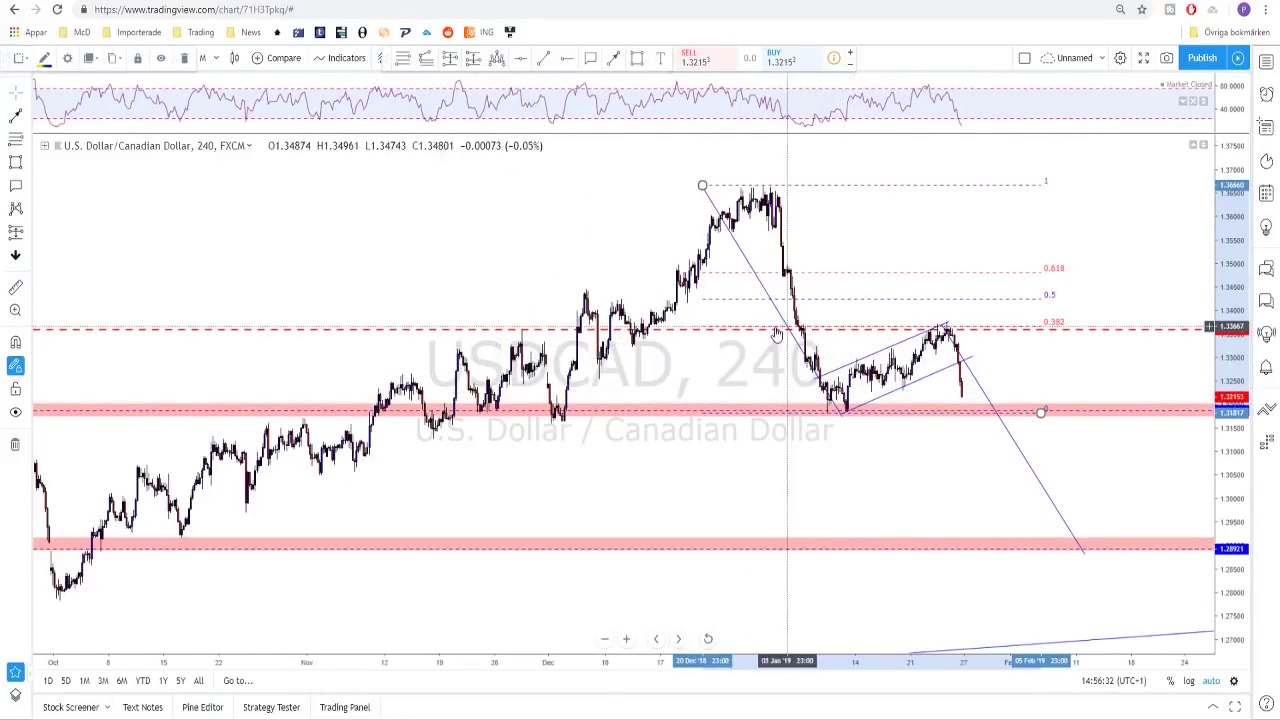
{"action": "scroll", "coordinate": [916, 383], "scroll_direction": "up", "scroll_amount": 3}
{"action": "scroll", "coordinate": [880, 389], "scroll_direction": "up", "scroll_amount": 1}
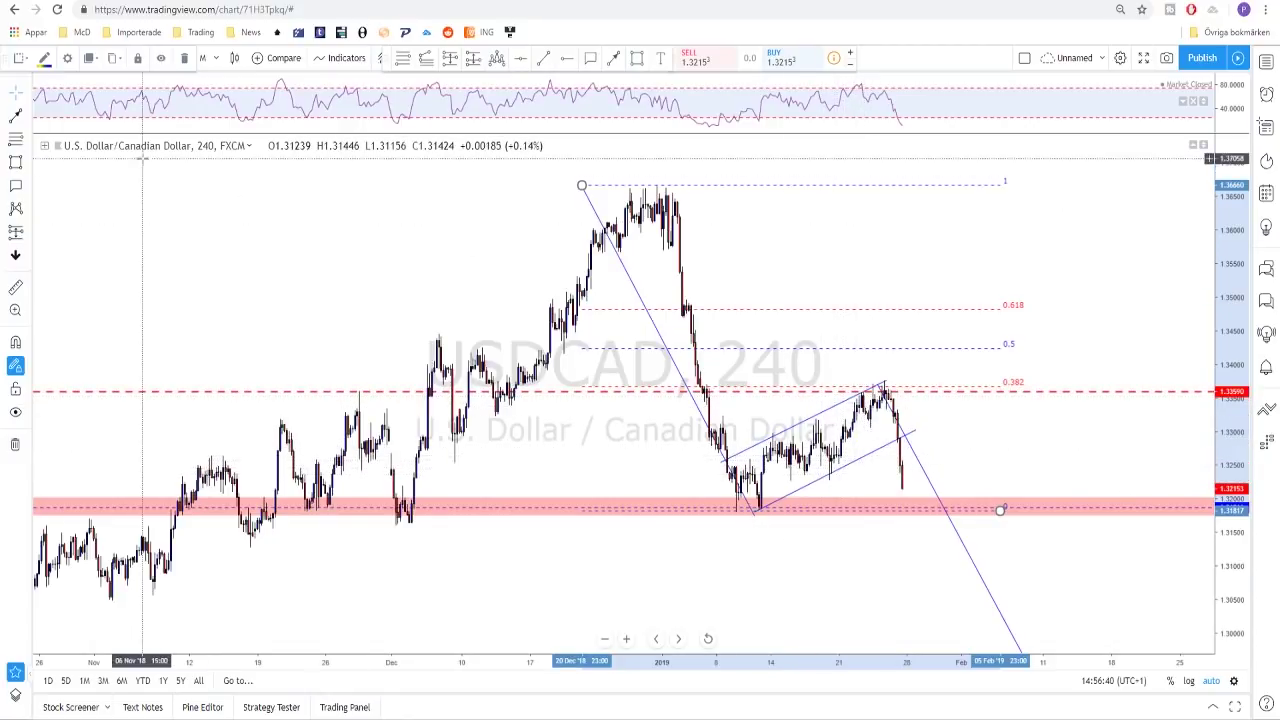
{"action": "left_click", "coordinate": [300, 262]}
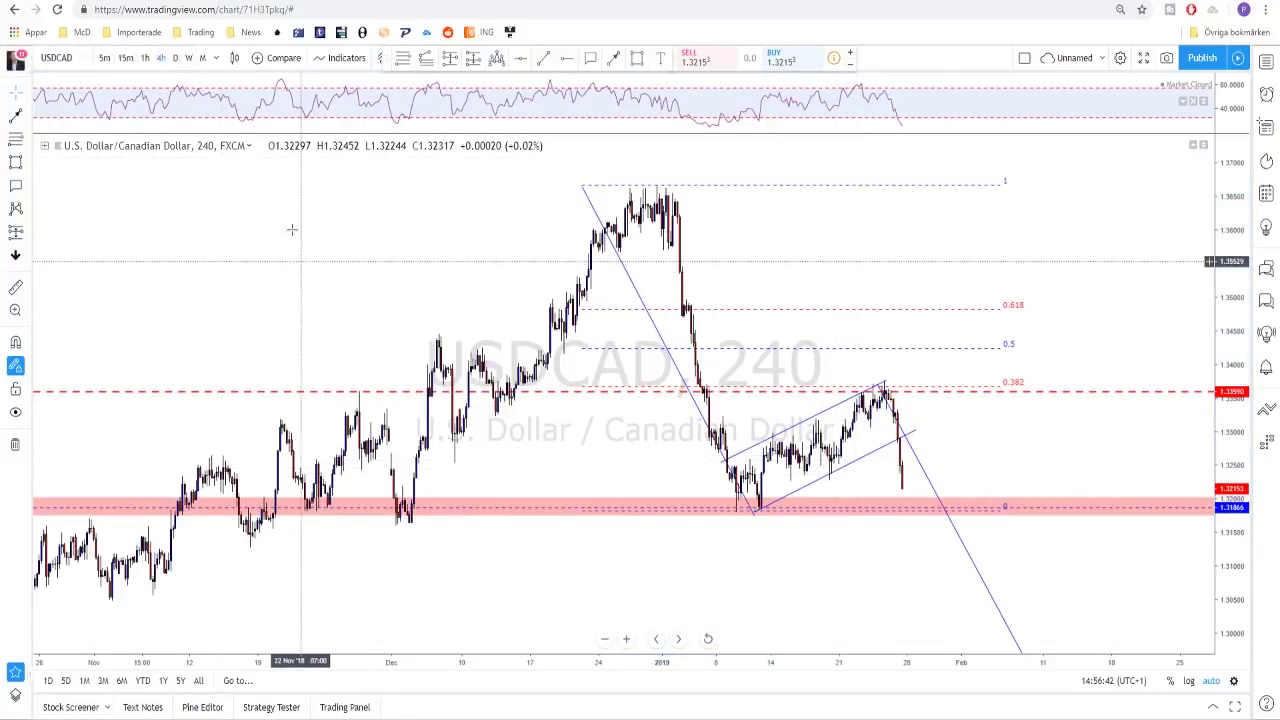
Switch USDCAD back to the daily timeframe and enlarge the recent price action around the 1.31866 zone
{"action": "left_click", "coordinate": [175, 57]}
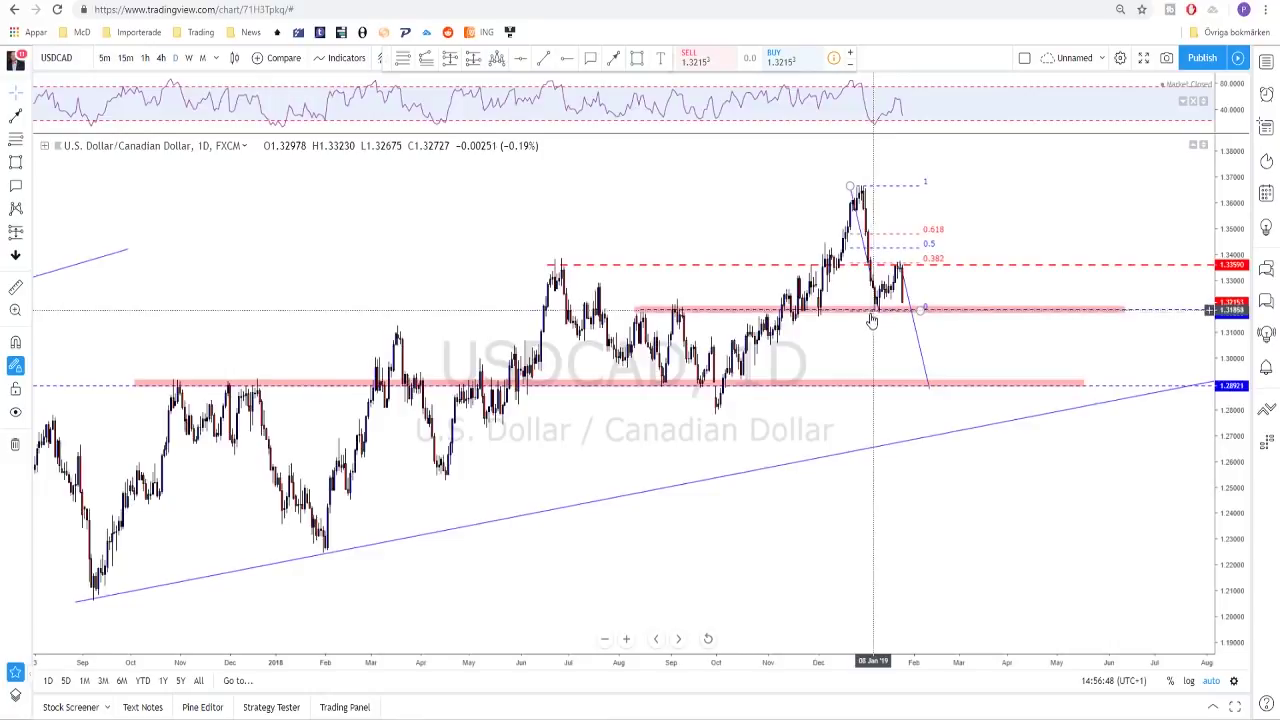
{"action": "scroll", "coordinate": [872, 320], "scroll_direction": "up", "scroll_amount": 4}
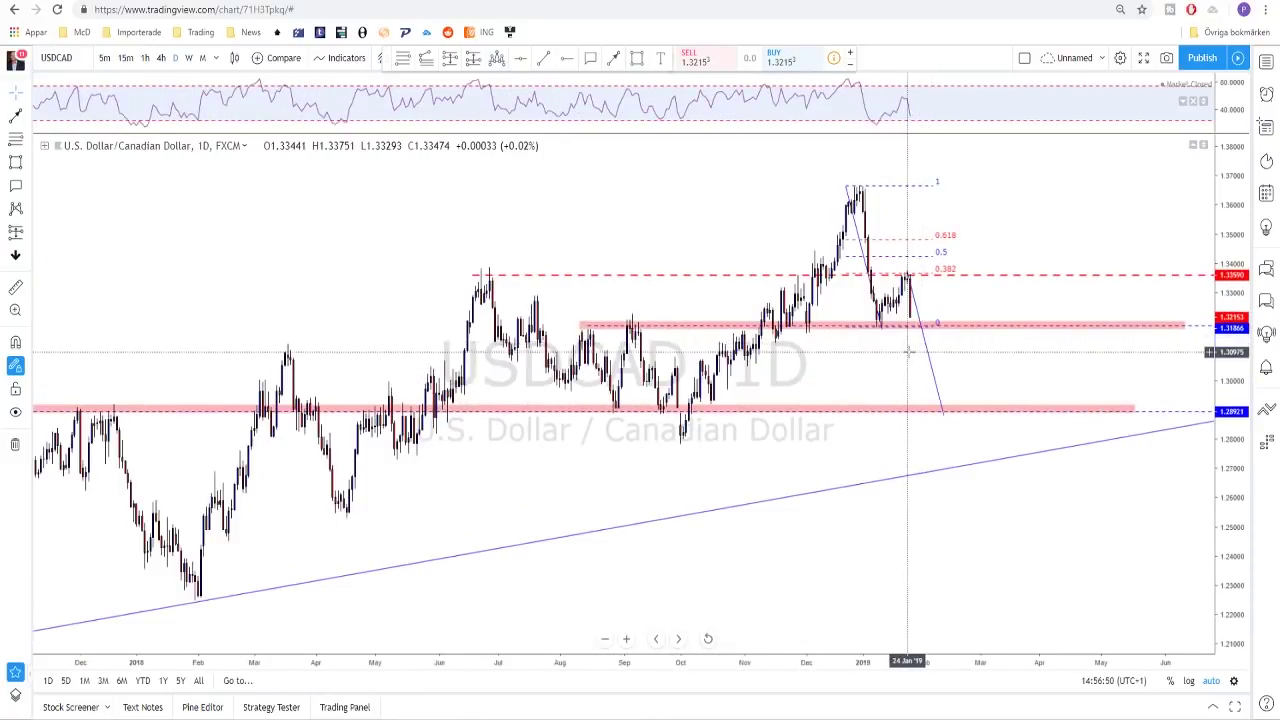
Sketch a USDCAD arrow path below the 1.31866 zone, back up to it and down to about 1.2876, and remove the arrows
{"action": "scroll", "coordinate": [907, 350], "scroll_direction": "up", "scroll_amount": 1}
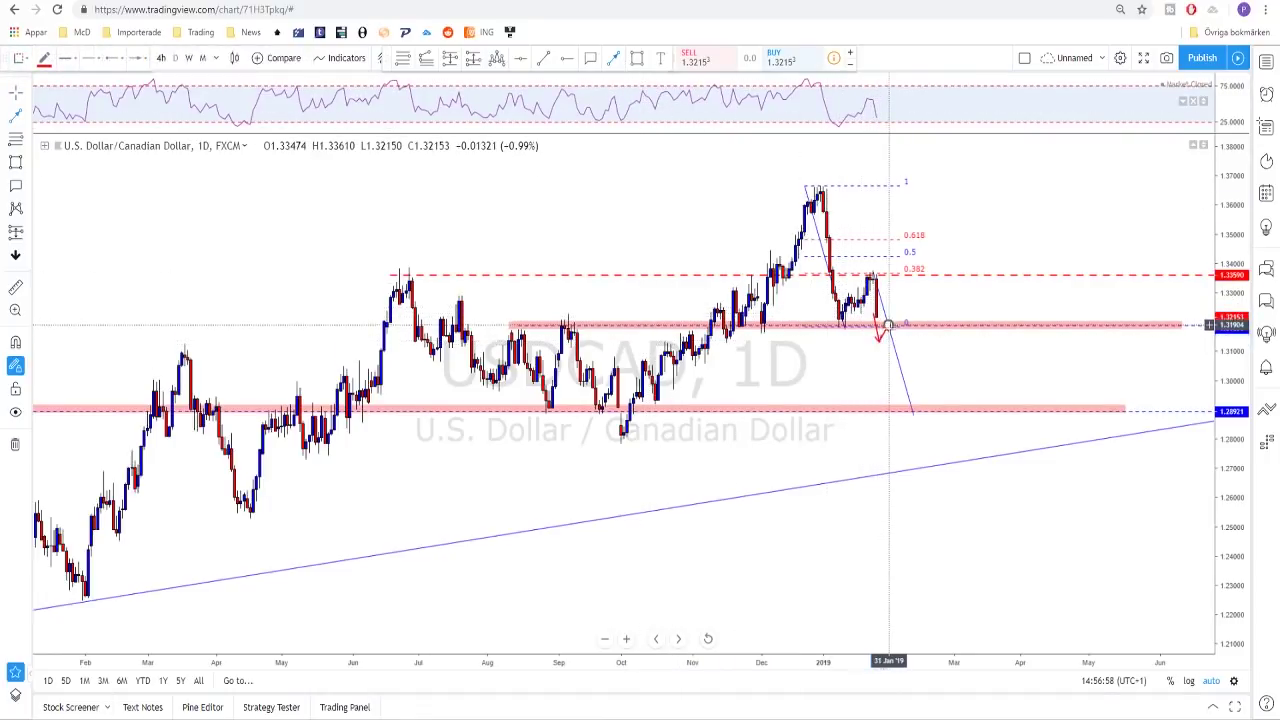
{"action": "left_click_drag", "start_coordinate": [888, 325], "coordinate": [908, 410]}
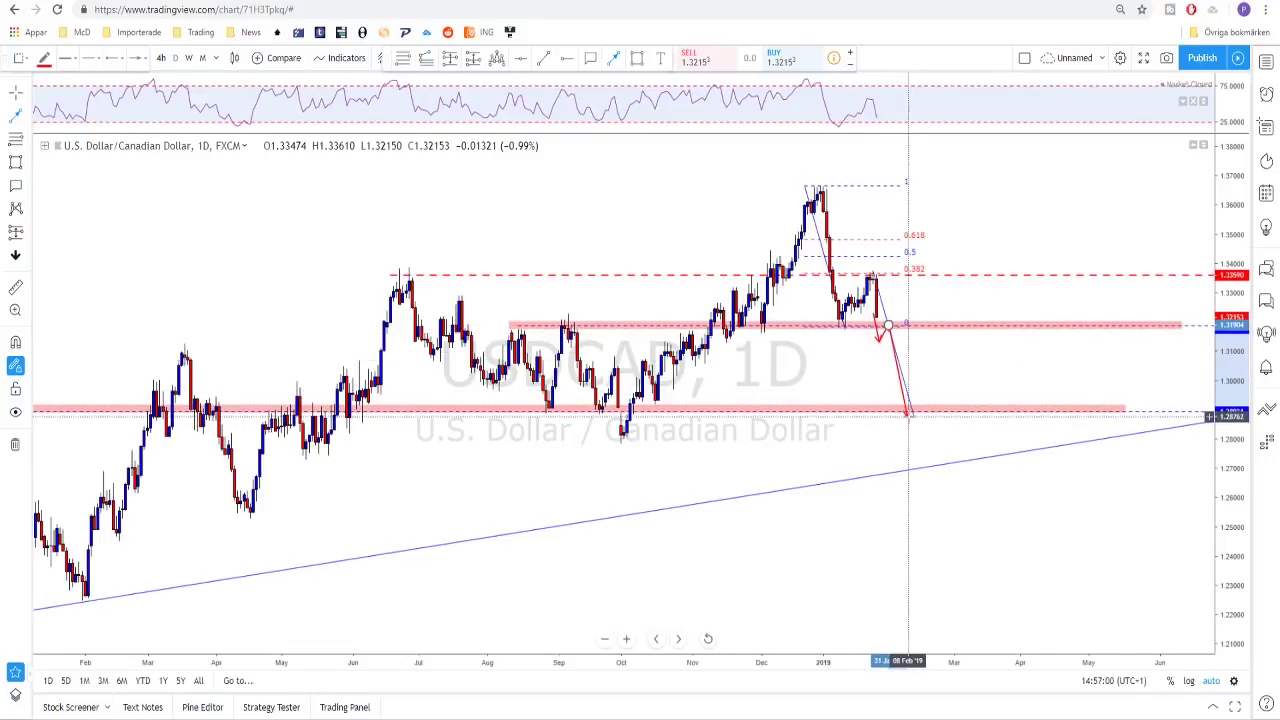
{"action": "left_click_drag", "start_coordinate": [888, 413], "coordinate": [883, 330]}
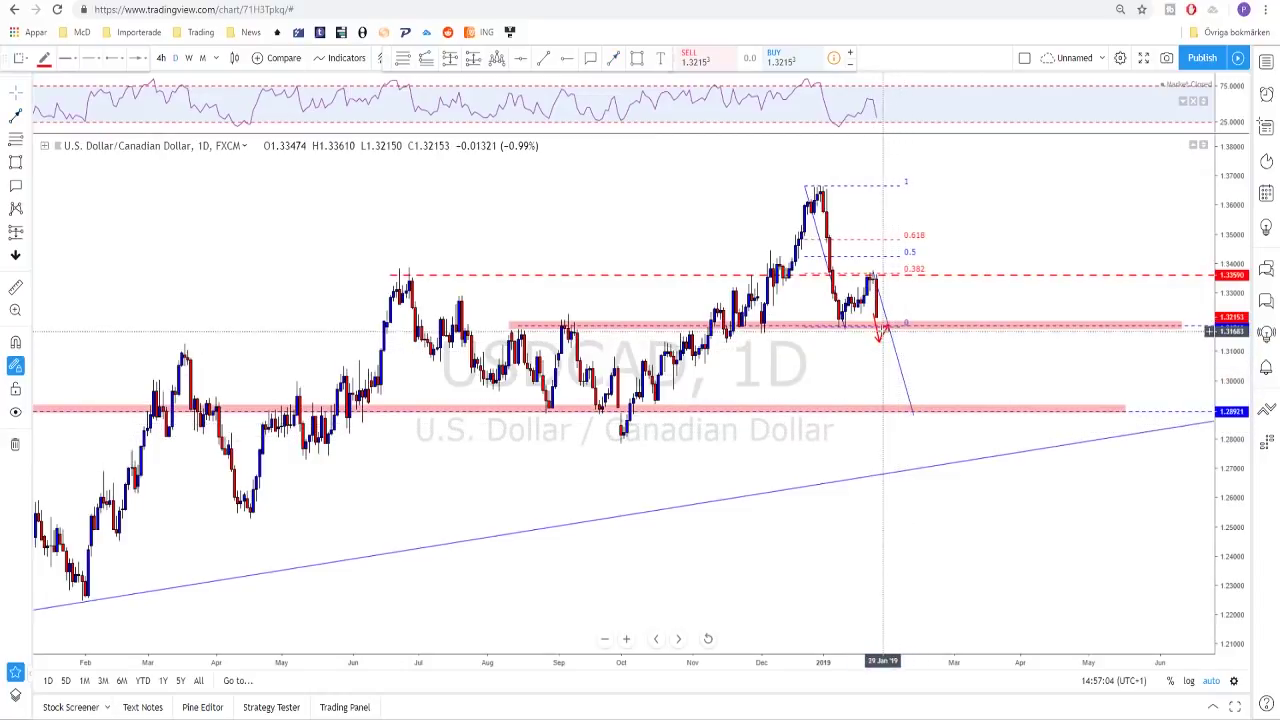
{"action": "key", "text": "Escape"}
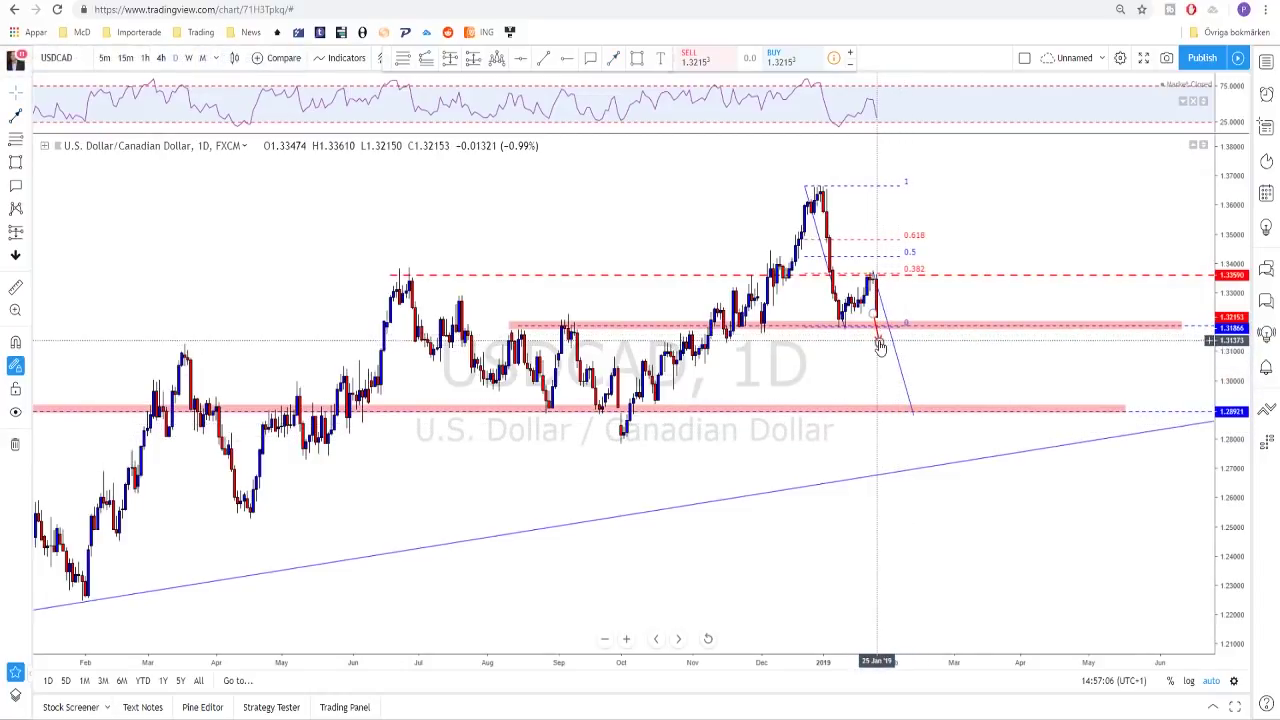
Remove the Fibonacci retracement drawn from the December 2018 high on the USDCAD daily chart
{"action": "scroll", "coordinate": [885, 370], "scroll_direction": "up", "scroll_amount": 2}
{"action": "scroll", "coordinate": [886, 390], "scroll_direction": "left", "scroll_amount": 2}
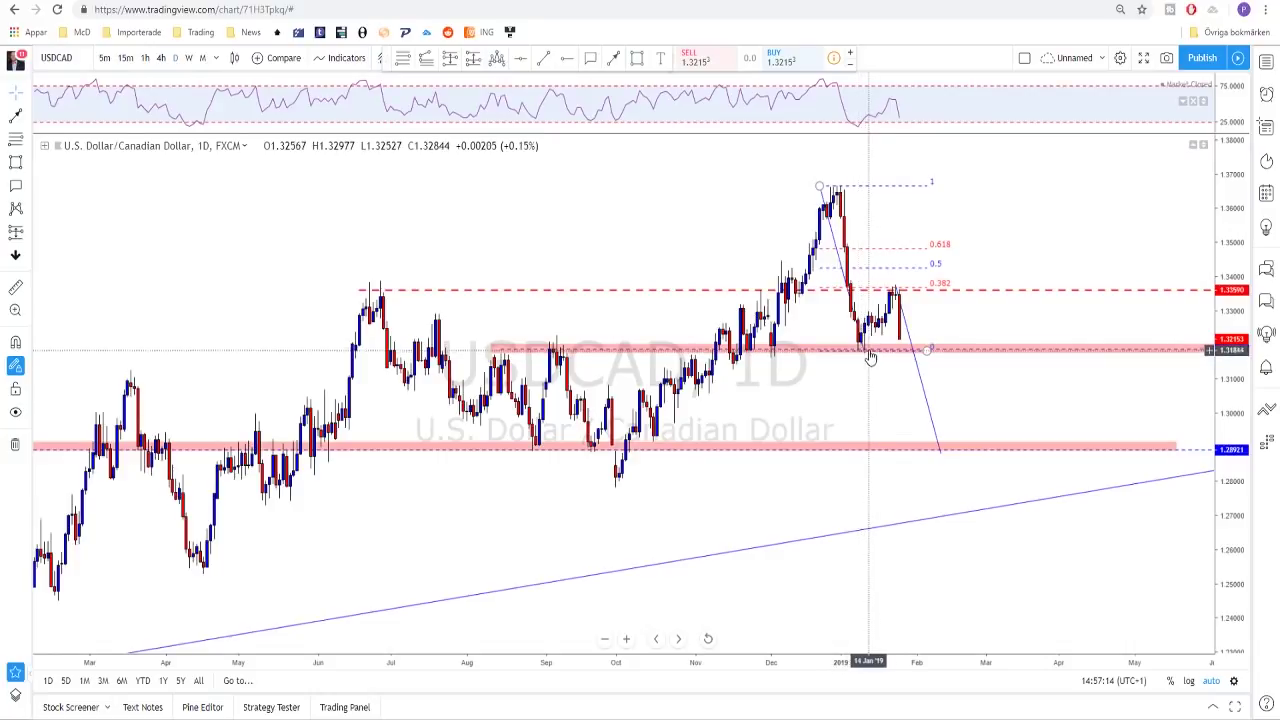
{"action": "scroll", "coordinate": [870, 358], "scroll_direction": "up", "scroll_amount": 1}
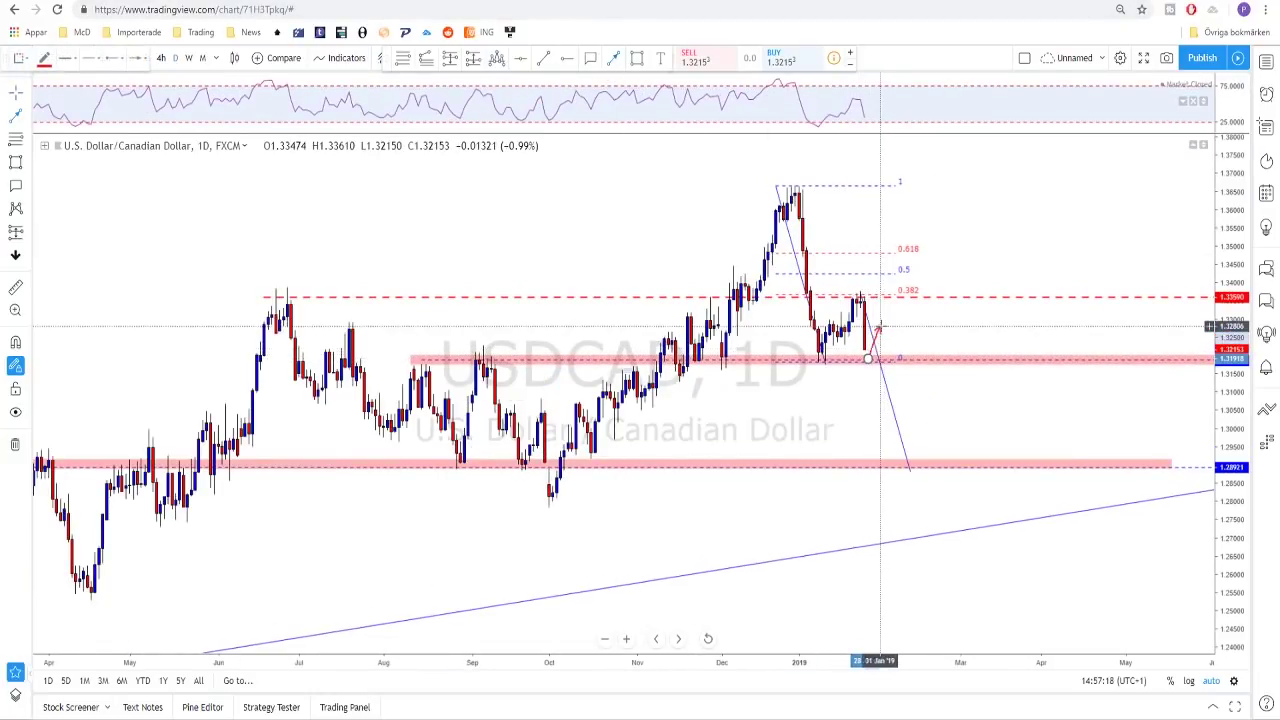
{"action": "scroll", "coordinate": [880, 326], "scroll_direction": "down", "scroll_amount": 1}
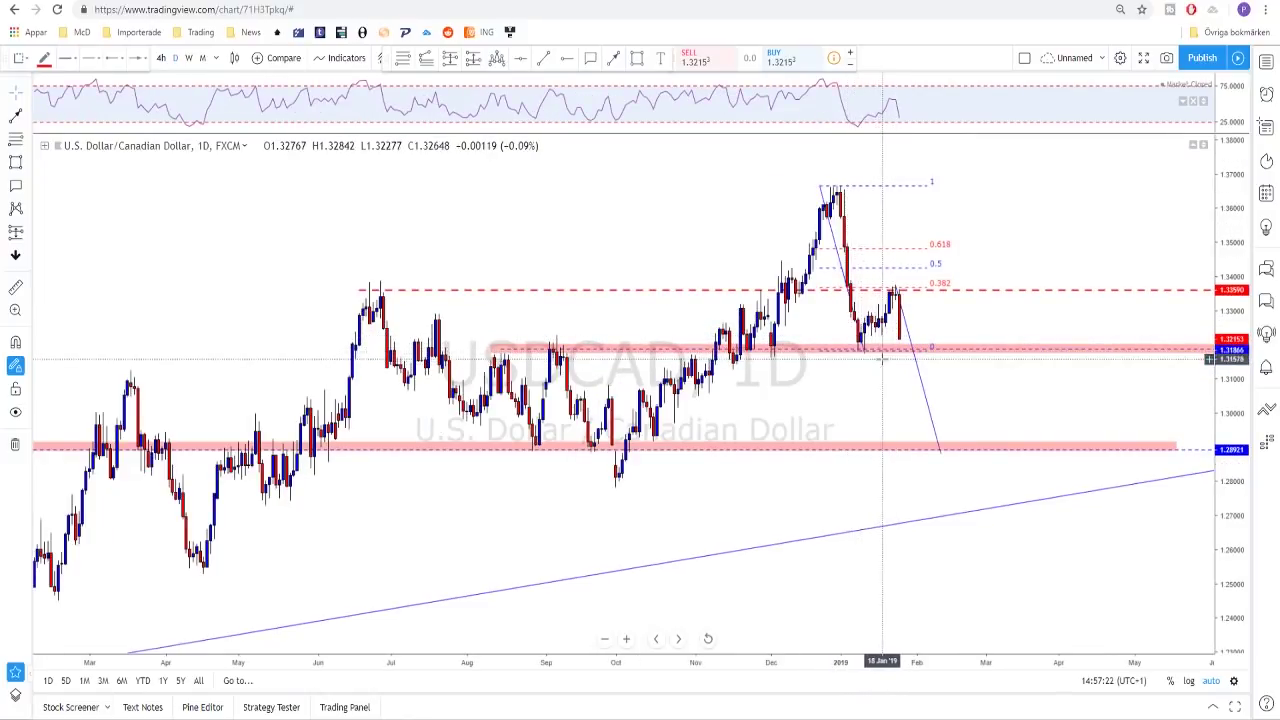
{"action": "left_click", "coordinate": [917, 256]}
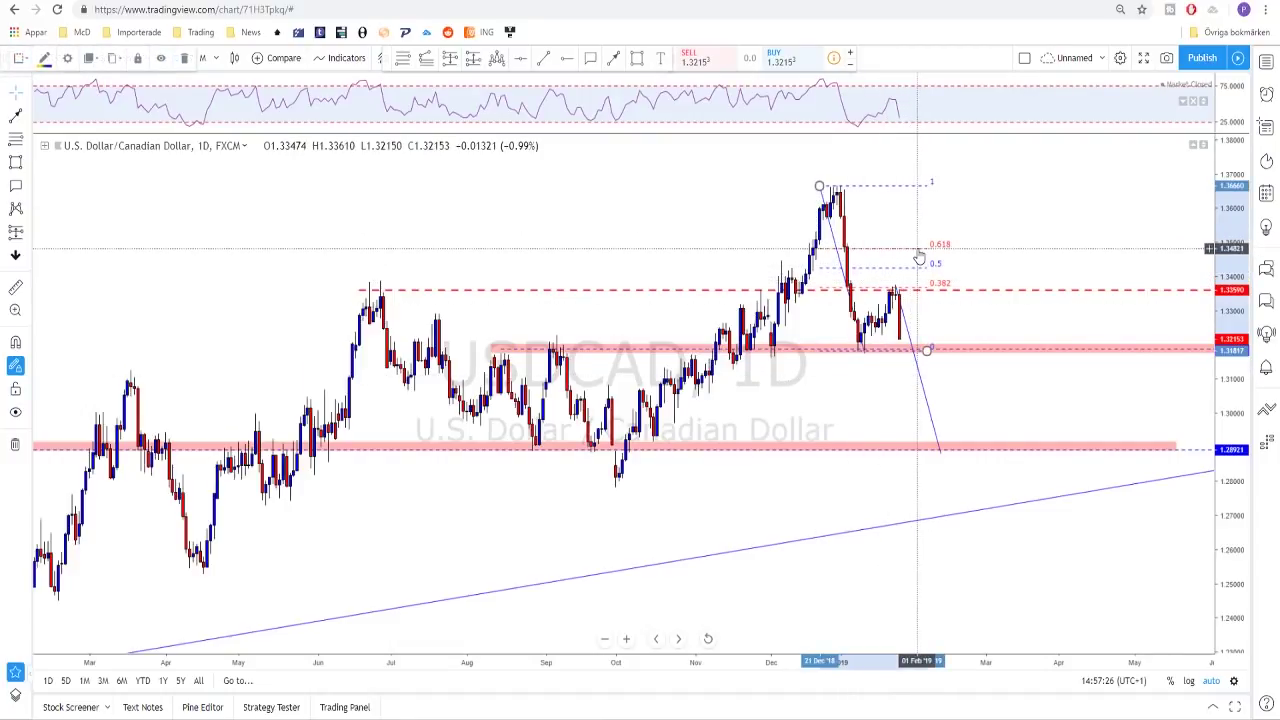
{"action": "key", "text": "Delete"}
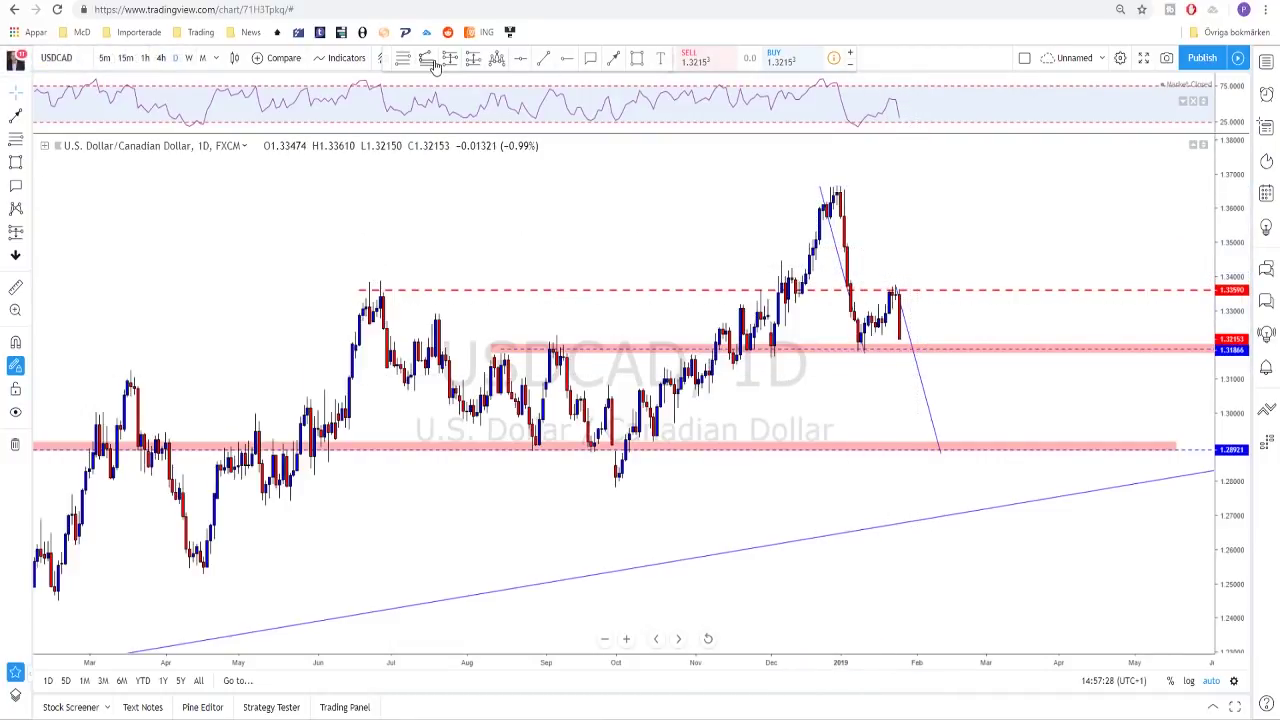
Draw a Fibonacci extension on USDCAD from the high at about 1.36641 to the low at about 1.31768 and back up to the high
{"action": "left_click", "coordinate": [812, 187]}
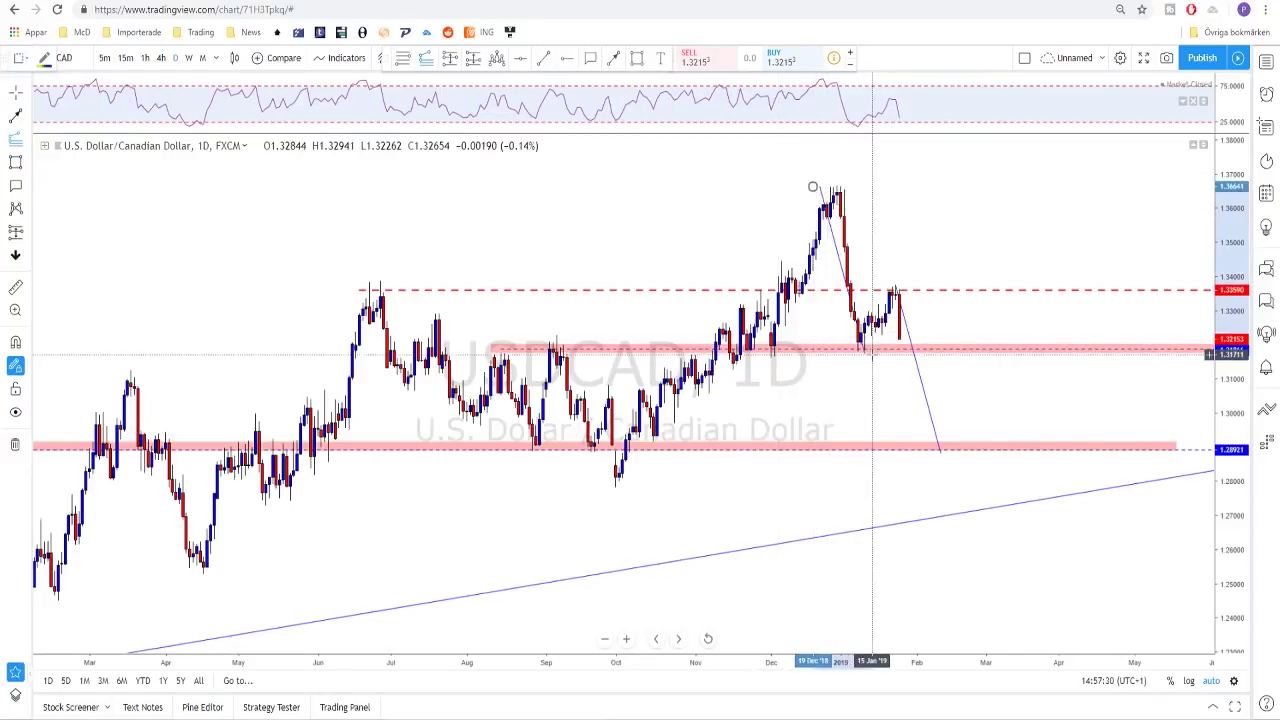
{"action": "left_click", "coordinate": [864, 352]}
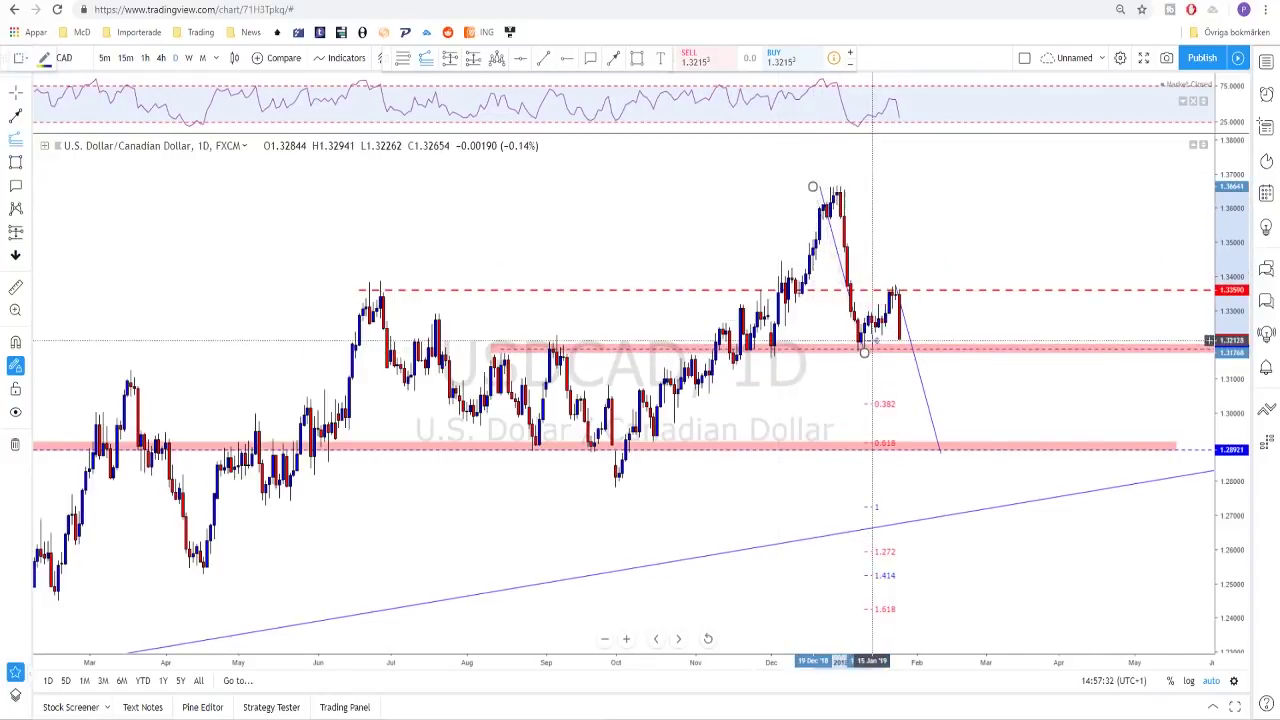
{"action": "left_click", "coordinate": [996, 186]}
{"action": "scroll", "coordinate": [1015, 380], "scroll_direction": "down", "scroll_amount": 2}
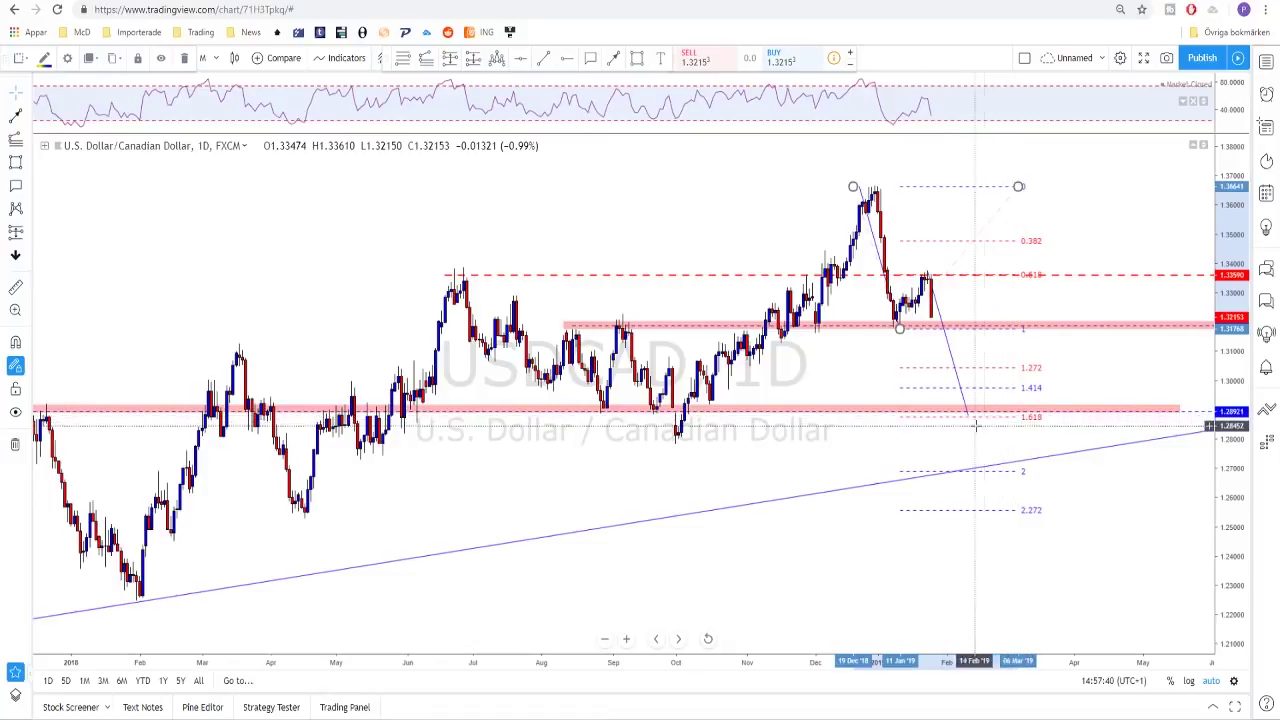
{"action": "scroll", "coordinate": [985, 424], "scroll_direction": "up", "scroll_amount": 1}
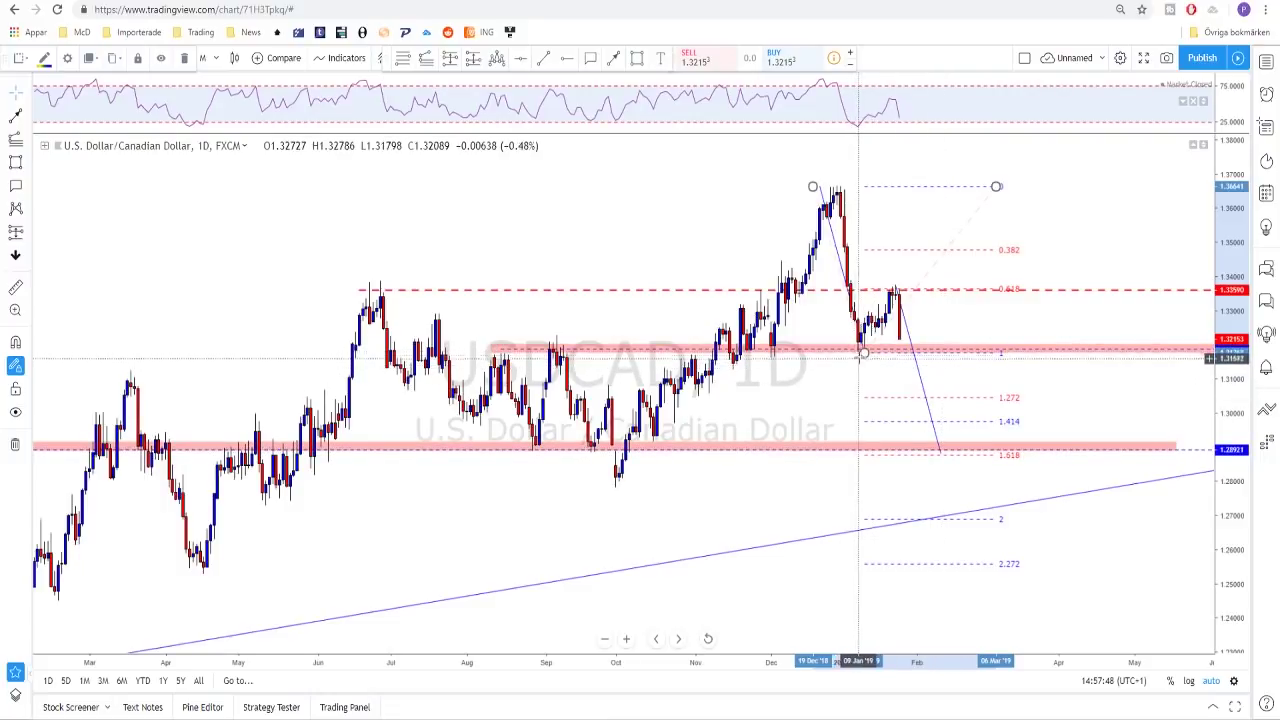
{"action": "left_click", "coordinate": [862, 358]}
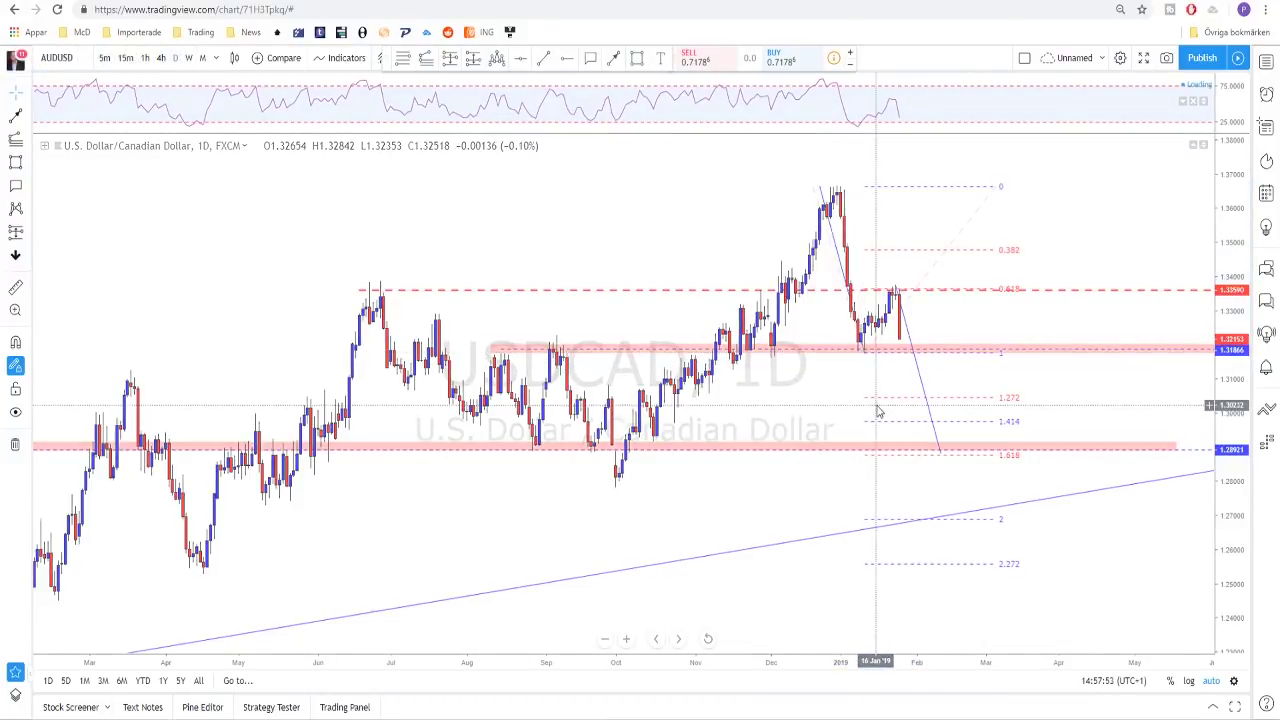
Switch the chart to AUDUSD and inspect the daily falling trendline and the recent swings between 0.70730 and 0.73808
{"action": "key", "text": "space"}
{"action": "scroll", "coordinate": [791, 372], "scroll_direction": "down", "scroll_amount": 5}
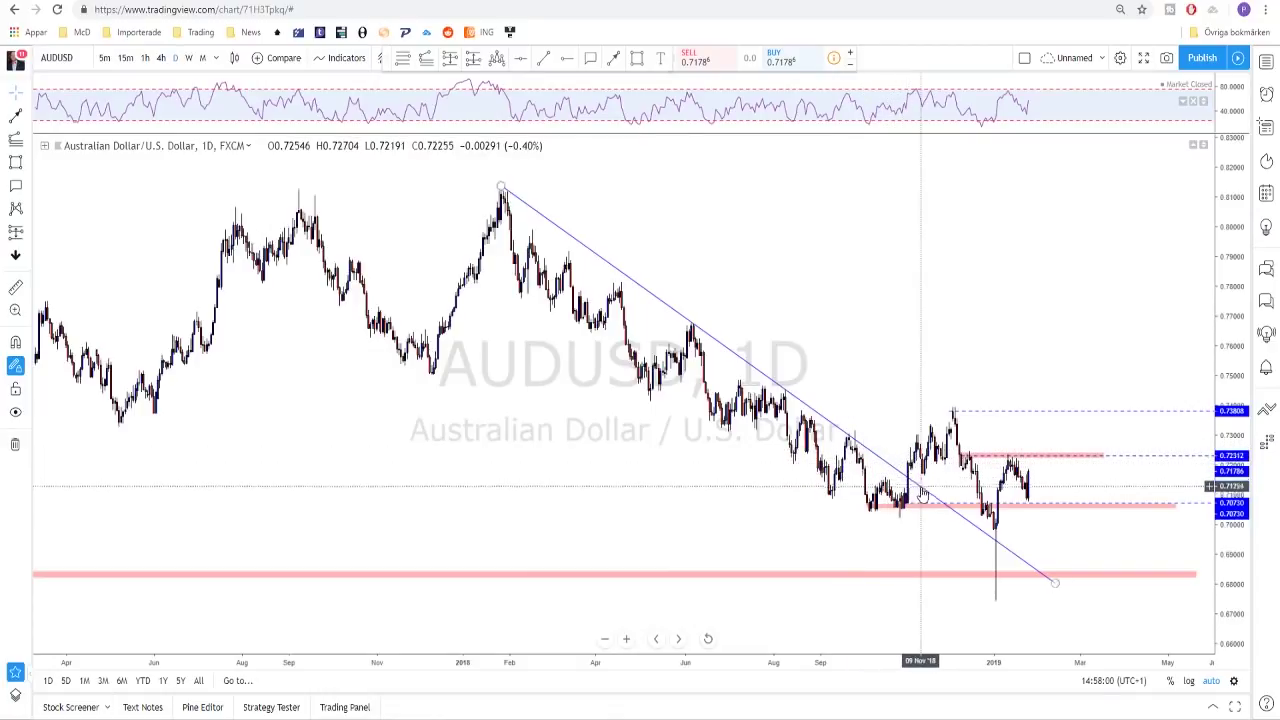
{"action": "scroll", "coordinate": [895, 495], "scroll_direction": "up", "scroll_amount": 1}
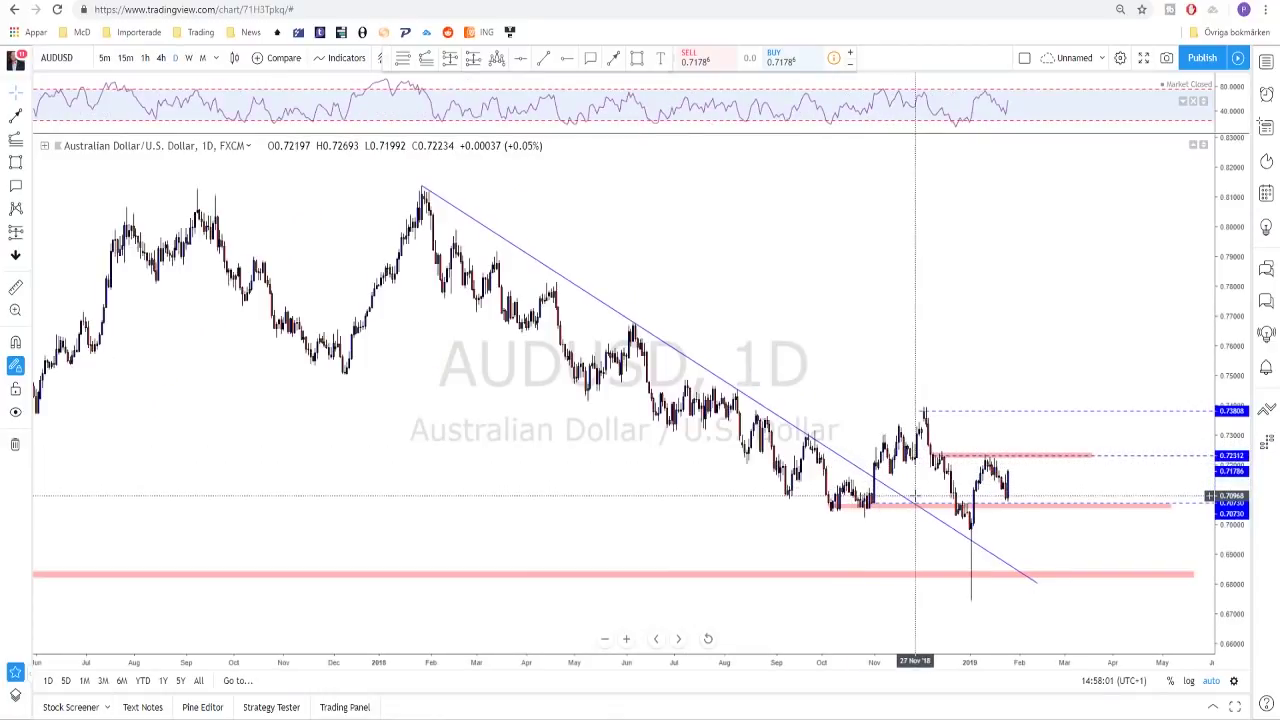
{"action": "left_click", "coordinate": [921, 411]}
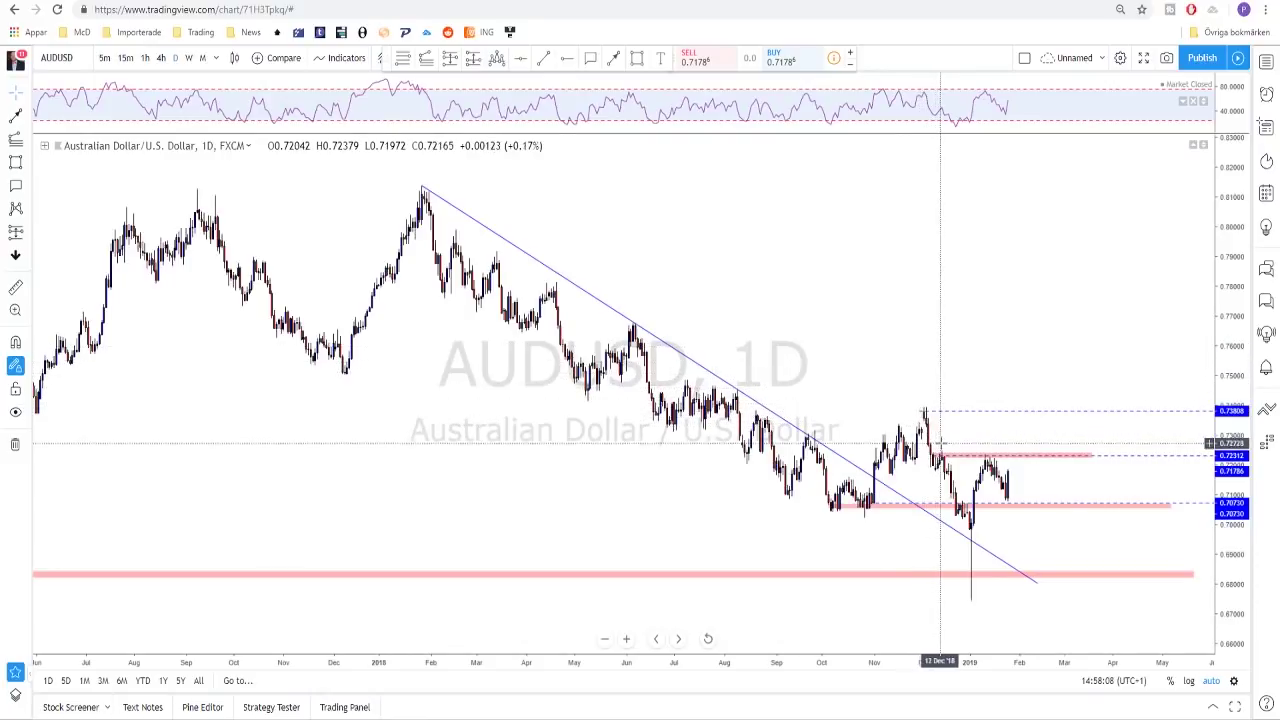
{"action": "scroll", "coordinate": [900, 515], "scroll_direction": "up", "scroll_amount": 2}
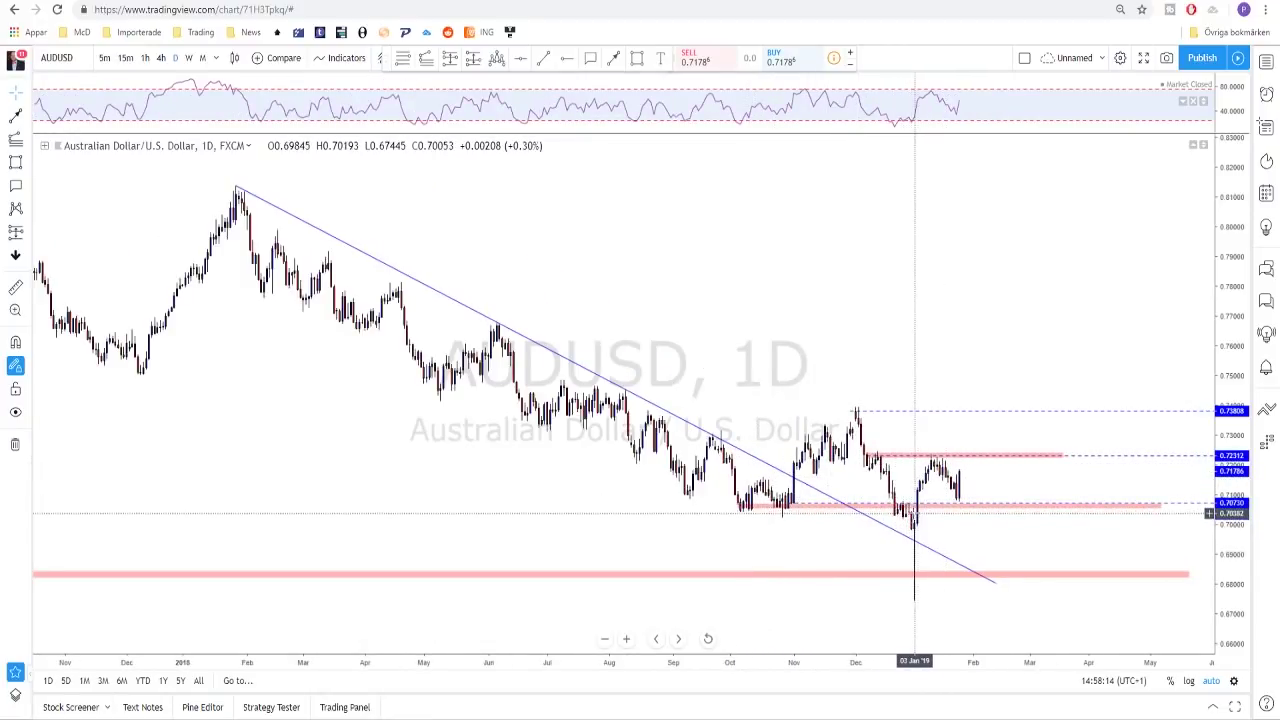
Examine AUDUSD's daily history back to early 2009 around the lowest support zone, and return to the recent price action
{"action": "scroll", "coordinate": [917, 590], "scroll_direction": "down", "scroll_amount": 6}
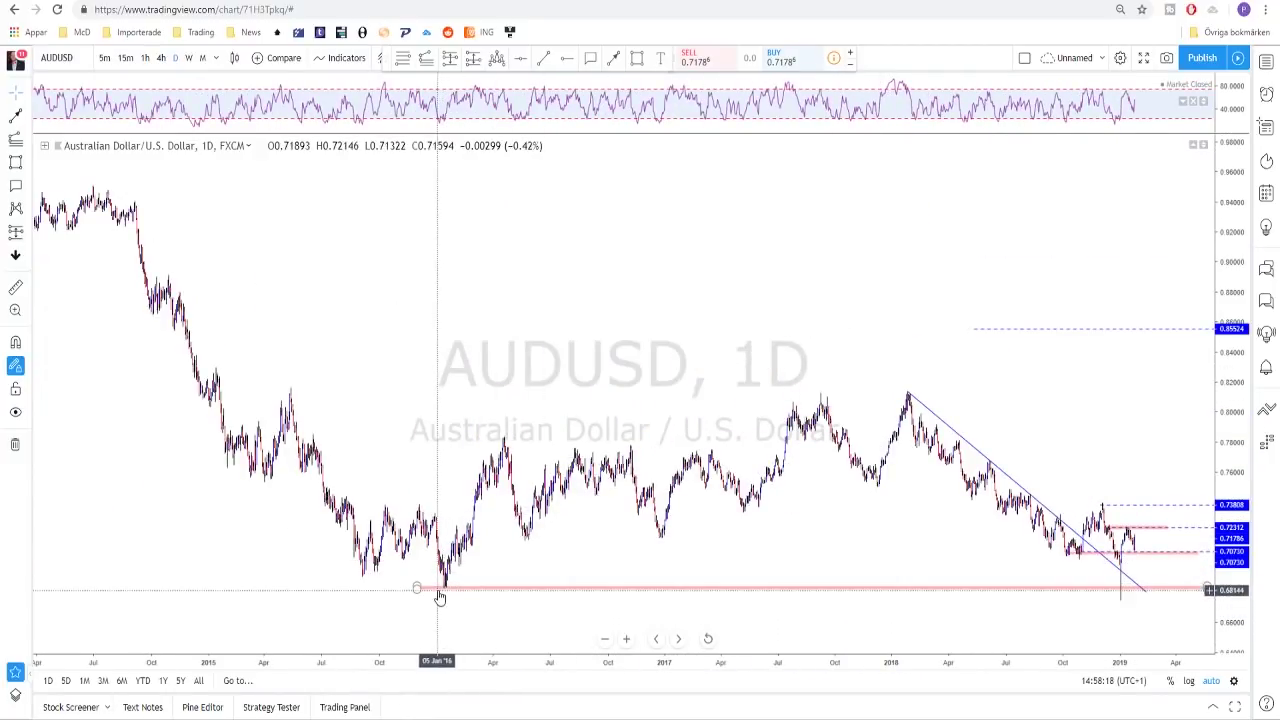
{"action": "scroll", "coordinate": [537, 594], "scroll_direction": "down", "scroll_amount": 4}
{"action": "scroll", "coordinate": [630, 600], "scroll_direction": "down", "scroll_amount": 5}
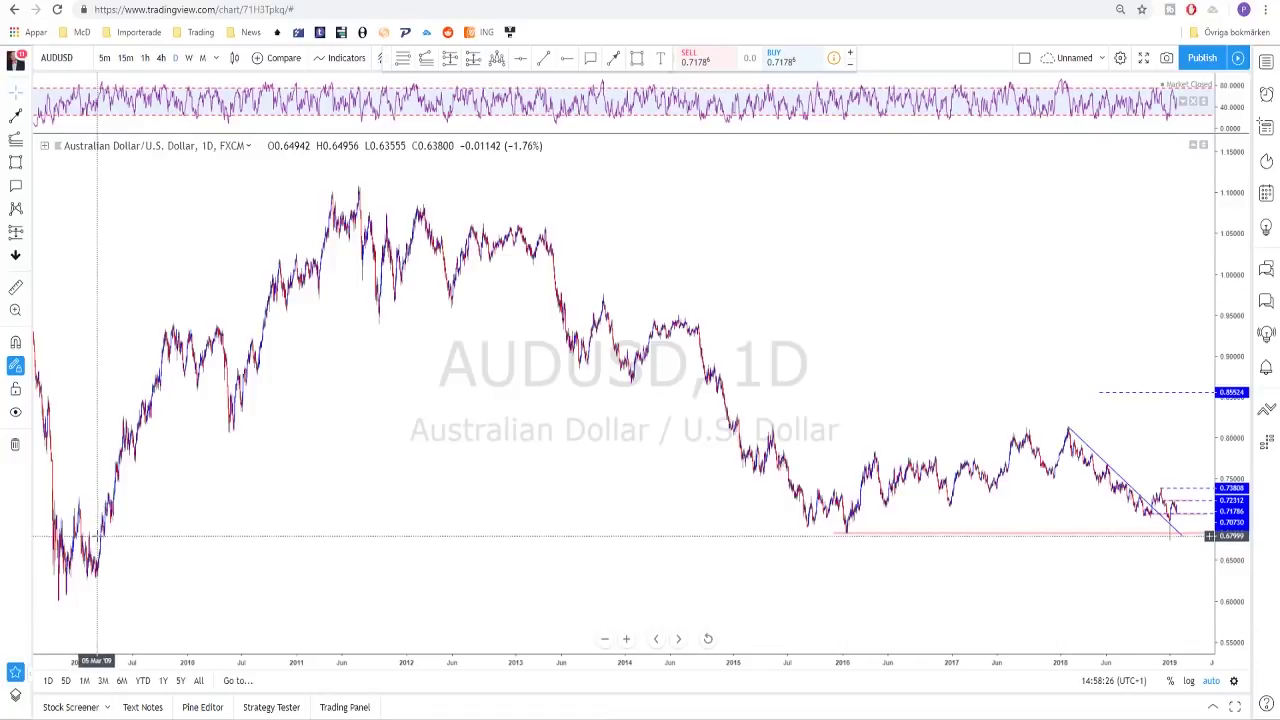
{"action": "scroll", "coordinate": [520, 540], "scroll_direction": "up", "scroll_amount": 5}
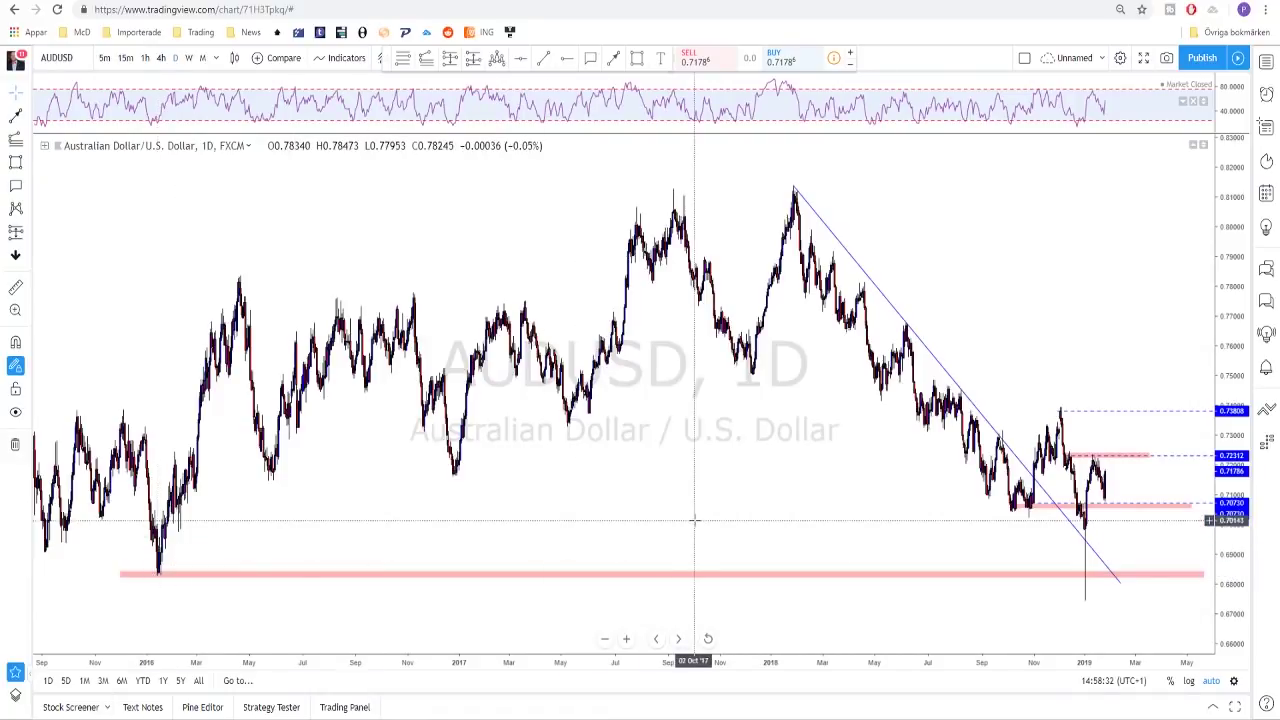
{"action": "scroll", "coordinate": [694, 600], "scroll_direction": "up", "scroll_amount": 3}
{"action": "scroll", "coordinate": [990, 600], "scroll_direction": "up", "scroll_amount": 3}
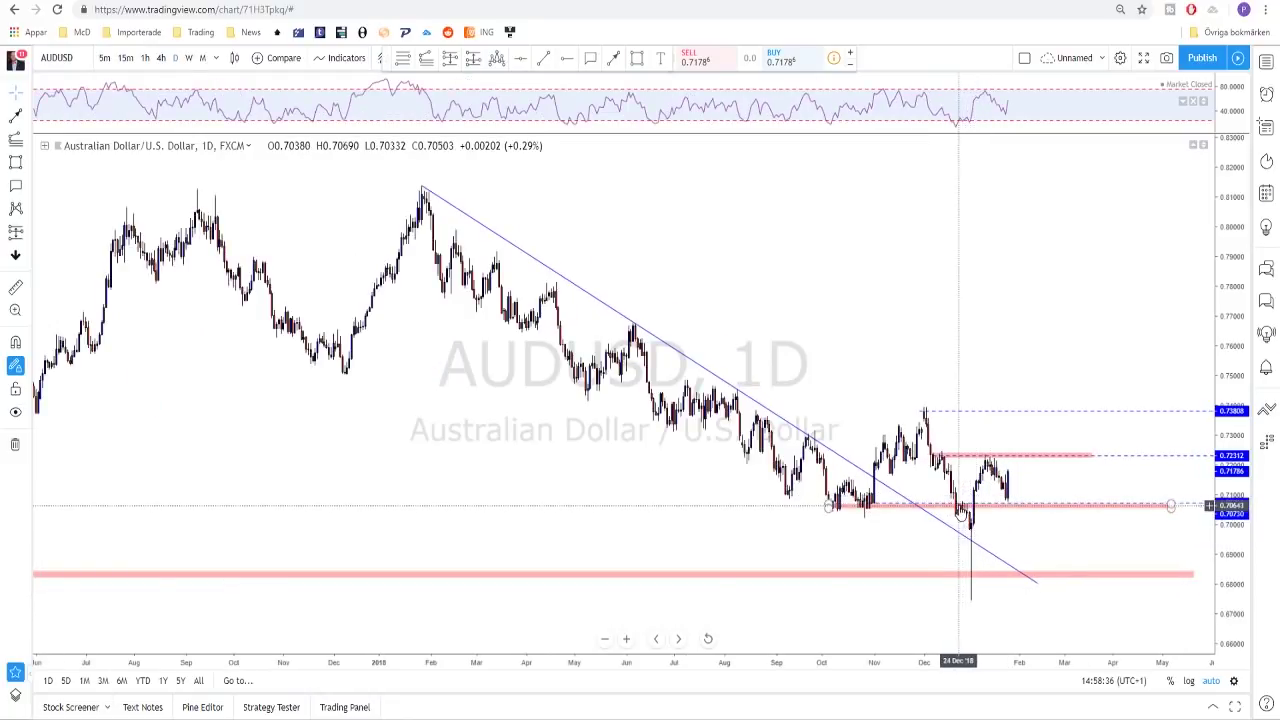
{"action": "scroll", "coordinate": [940, 500], "scroll_direction": "up", "scroll_amount": 2}
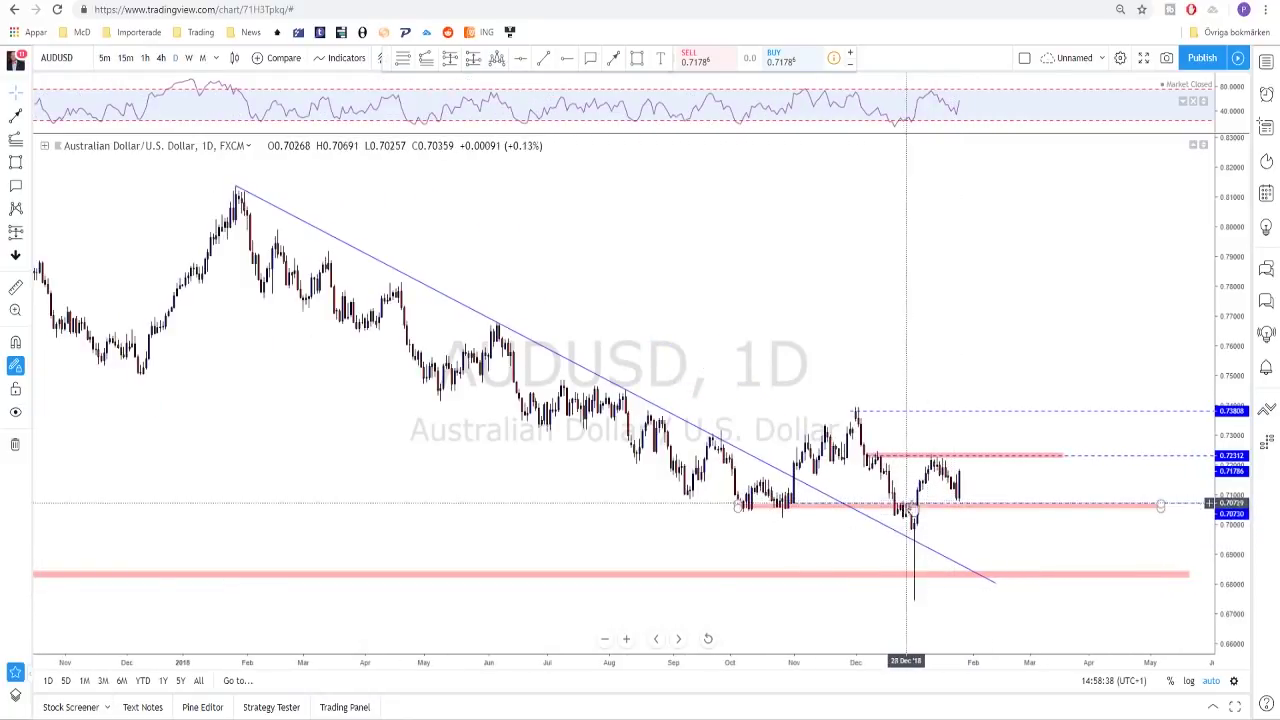
{"action": "scroll", "coordinate": [931, 457], "scroll_direction": "up", "scroll_amount": 2}
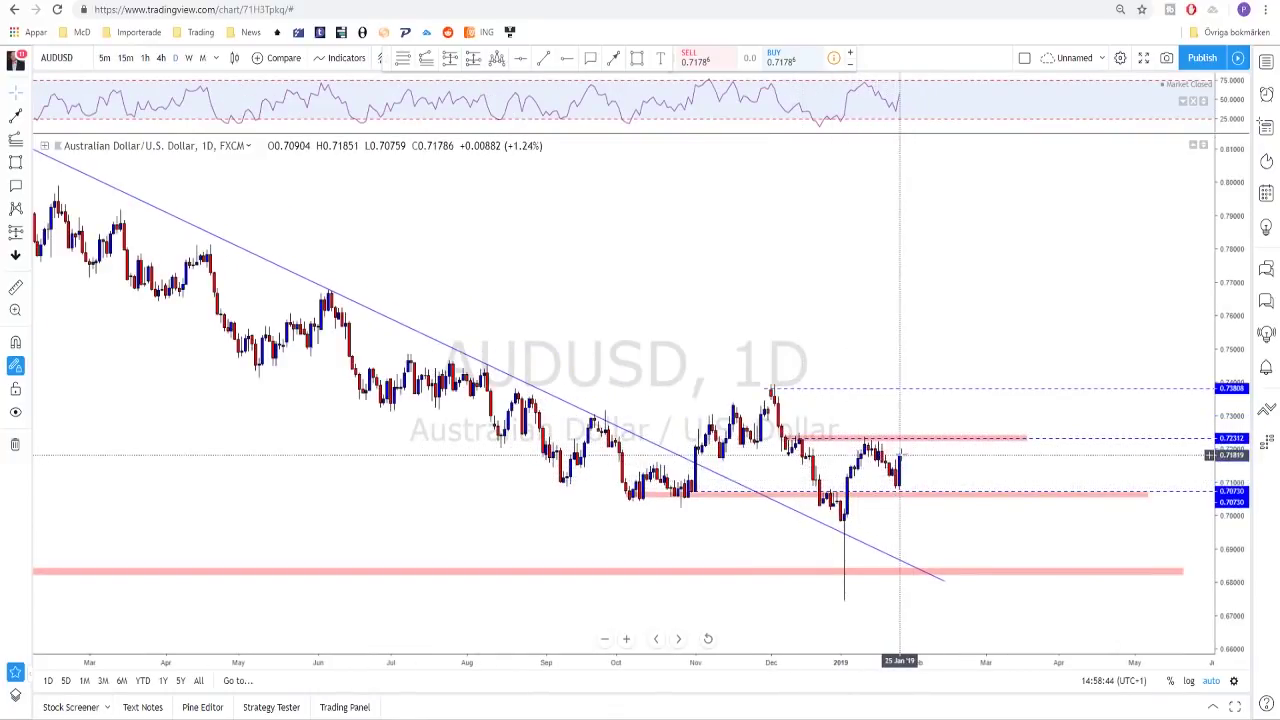
{"action": "scroll", "coordinate": [903, 466], "scroll_direction": "up", "scroll_amount": 1}
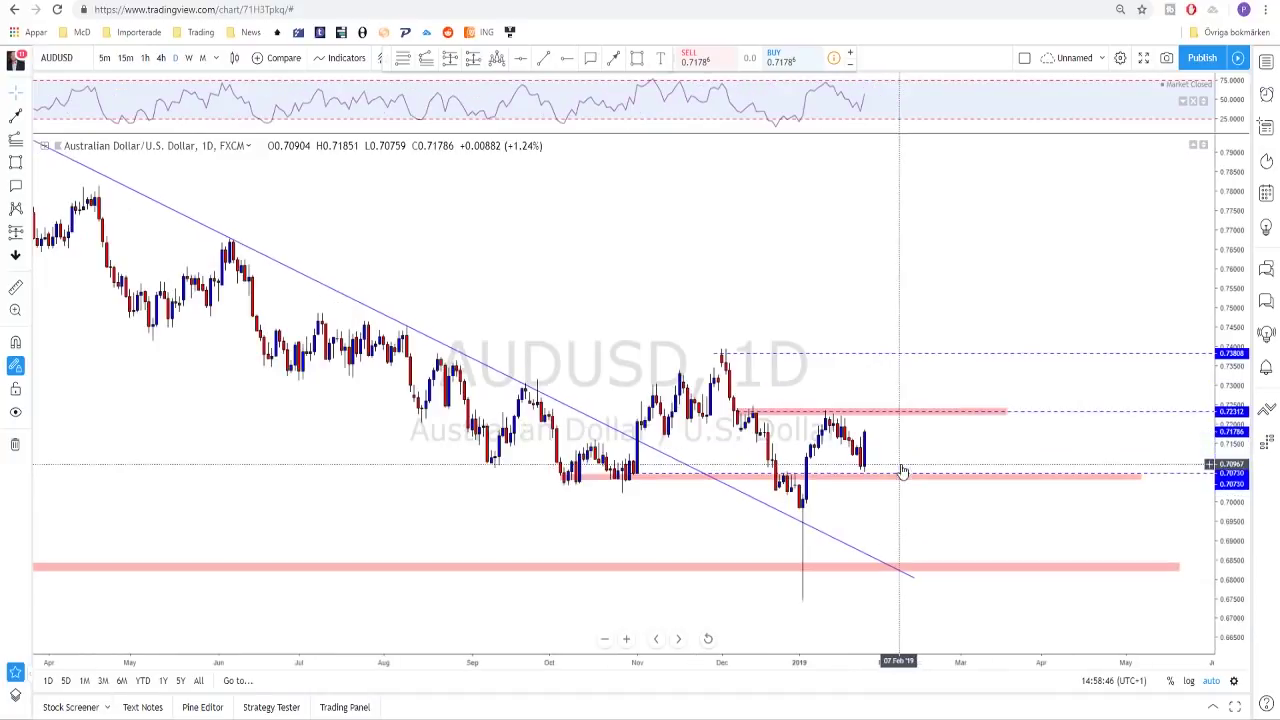
Switch AUDUSD to the 4-hour timeframe and sketch a zigzag arrow path from 0.7171 through the 0.72312 zone up to the 0.73808 zone
{"action": "left_click", "coordinate": [160, 58]}
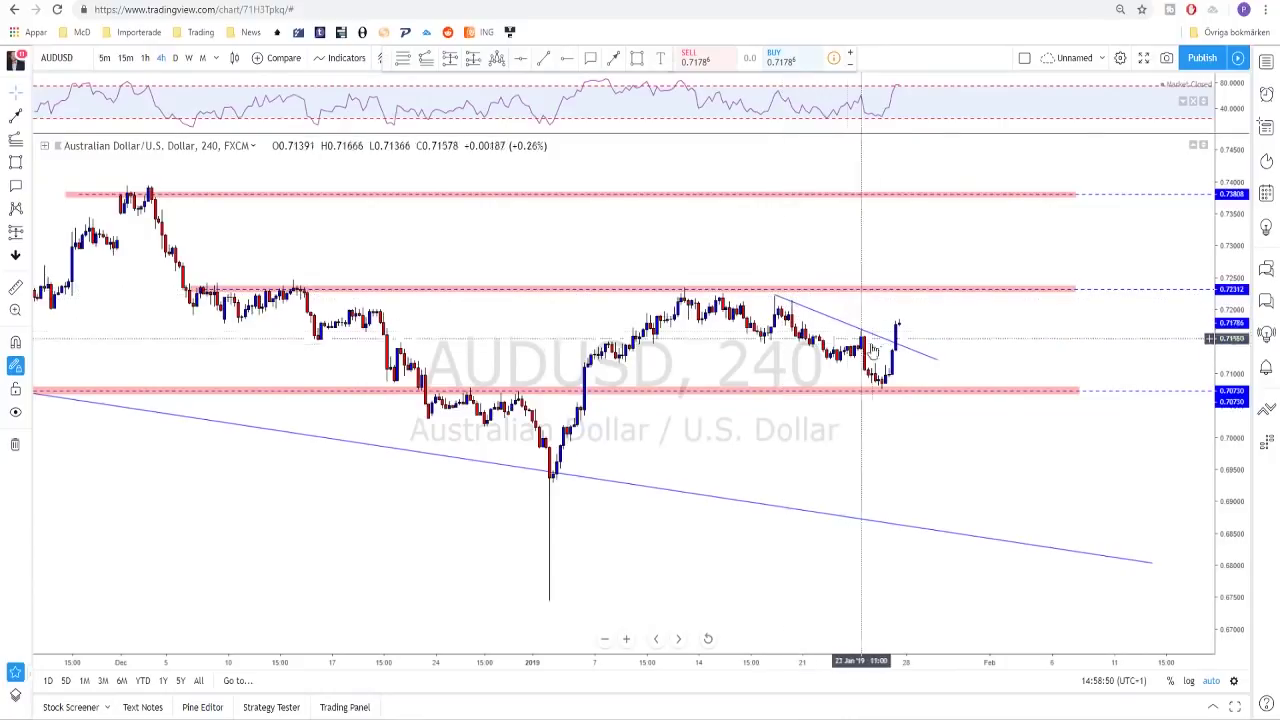
{"action": "scroll", "coordinate": [932, 370], "scroll_direction": "down", "scroll_amount": 1}
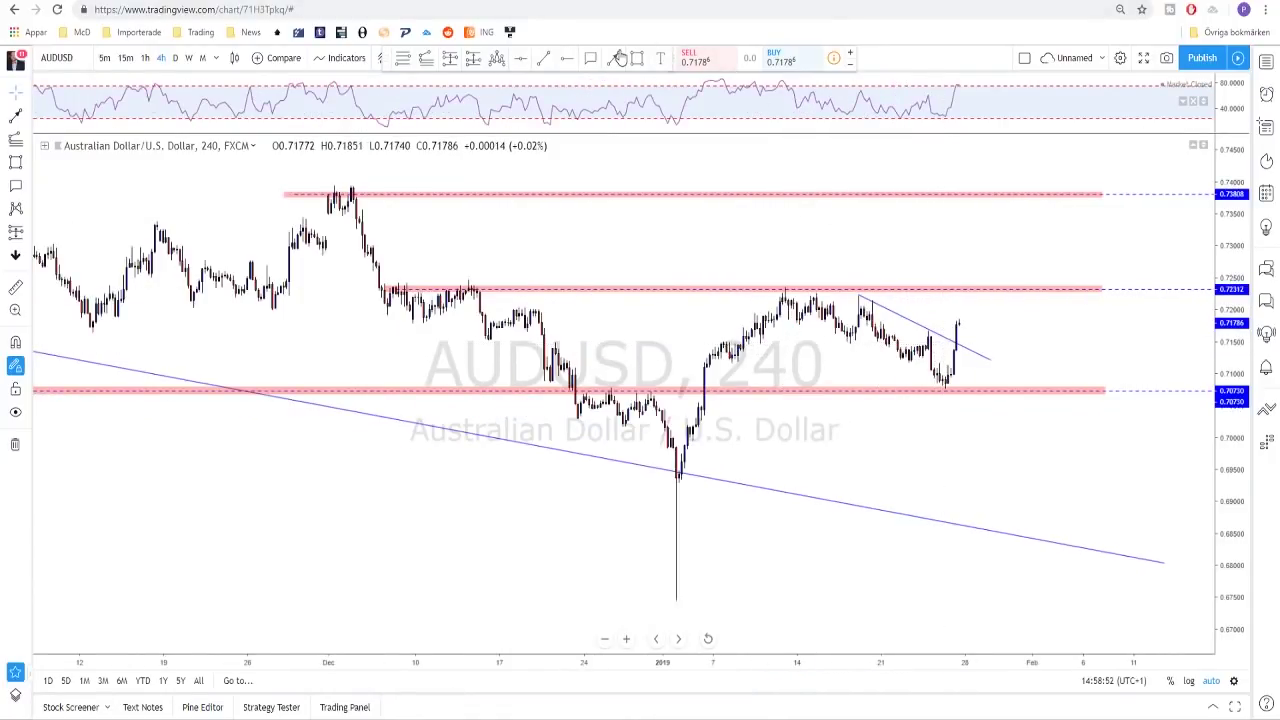
{"action": "left_click_drag", "start_coordinate": [958, 328], "coordinate": [966, 292]}
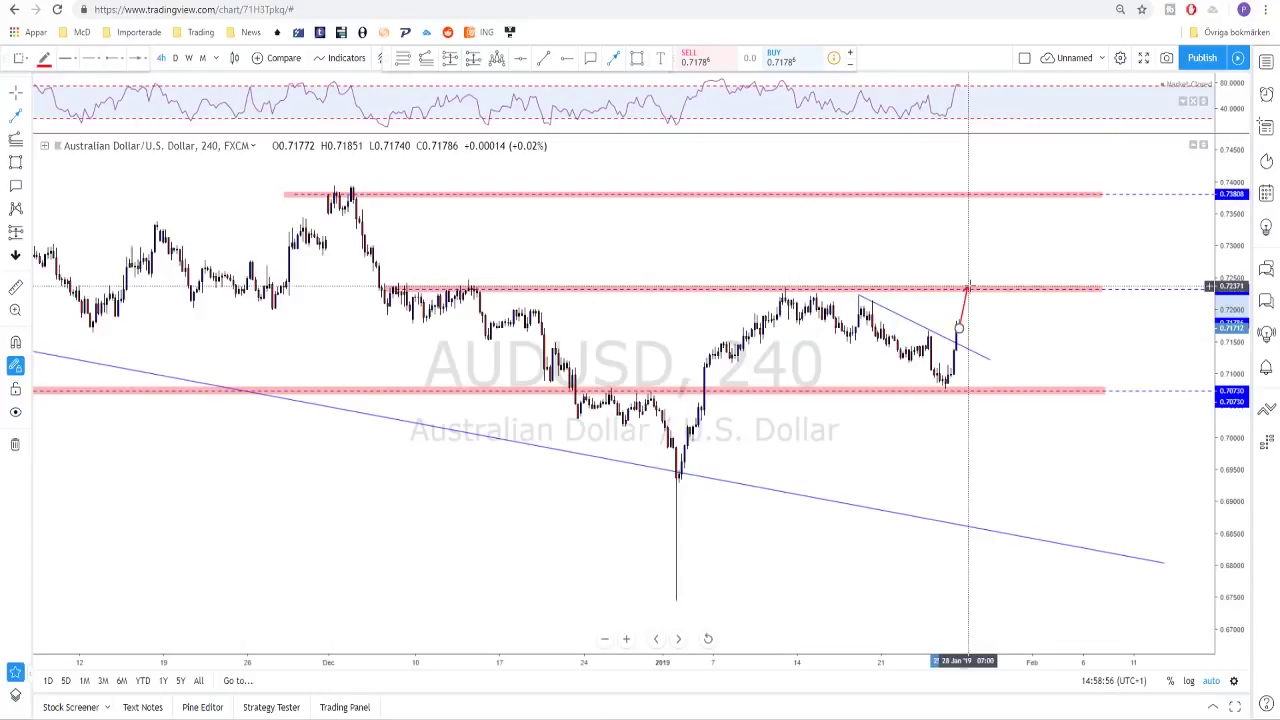
{"action": "left_click", "coordinate": [967, 288]}
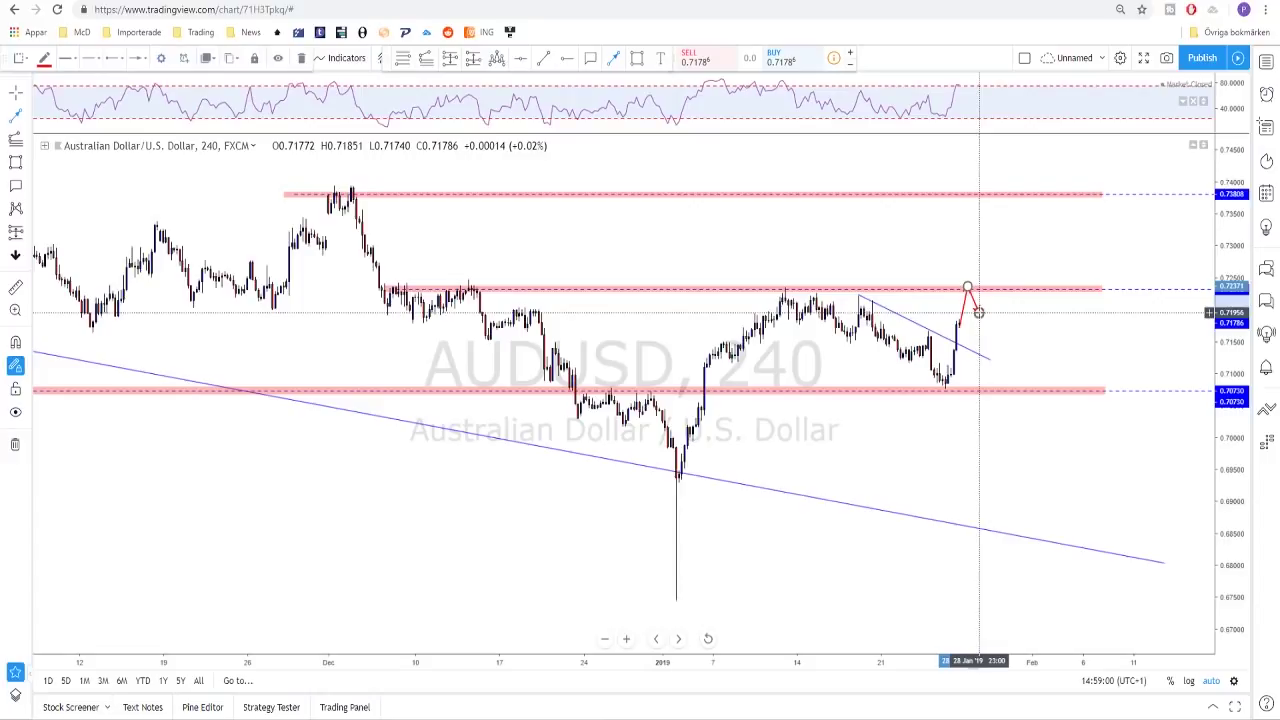
{"action": "left_click", "coordinate": [978, 312]}
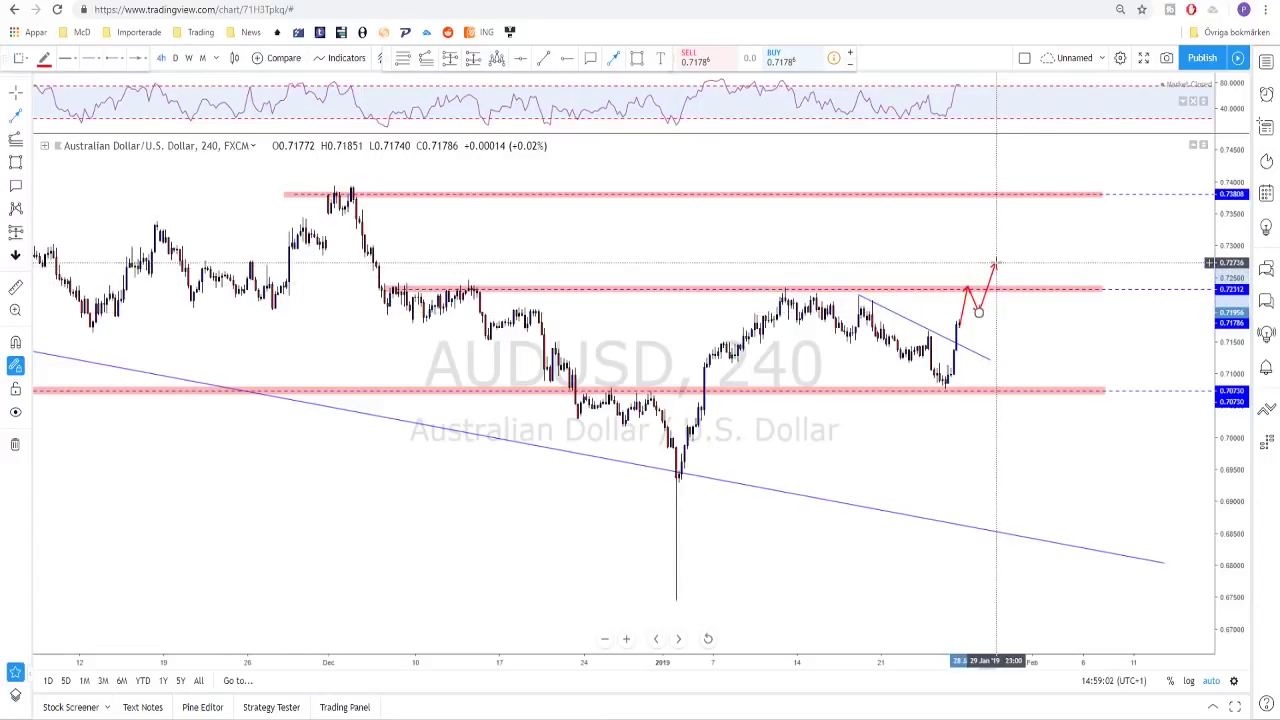
{"action": "left_click", "coordinate": [995, 263]}
{"action": "left_click", "coordinate": [1006, 291]}
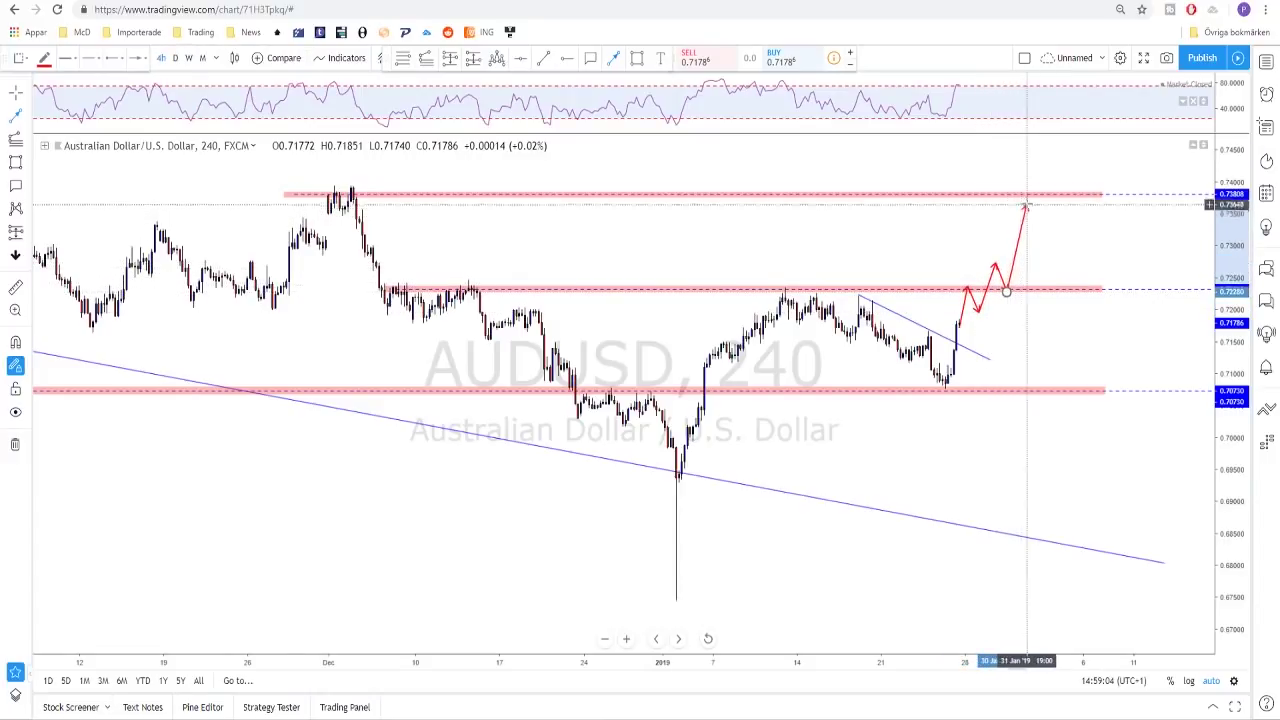
{"action": "double_click", "coordinate": [1031, 193]}
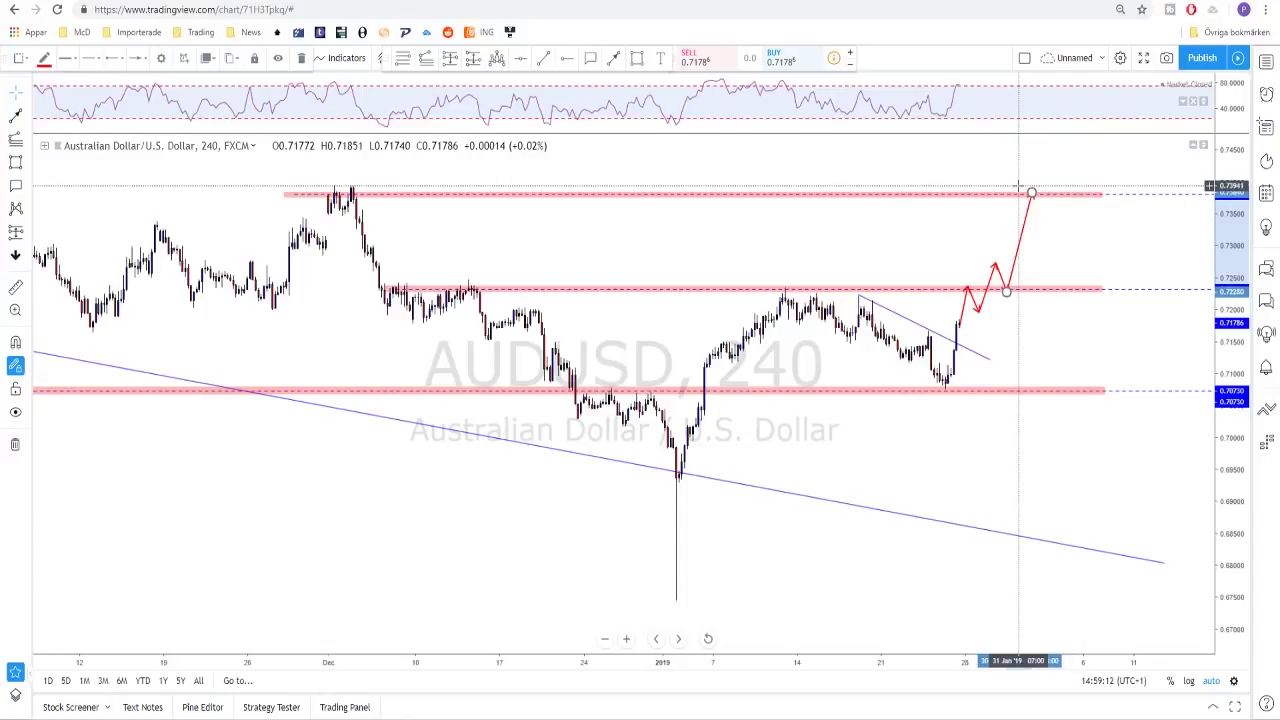
{"action": "right_click", "coordinate": [986, 205]}
{"action": "left_click", "coordinate": [920, 229]}
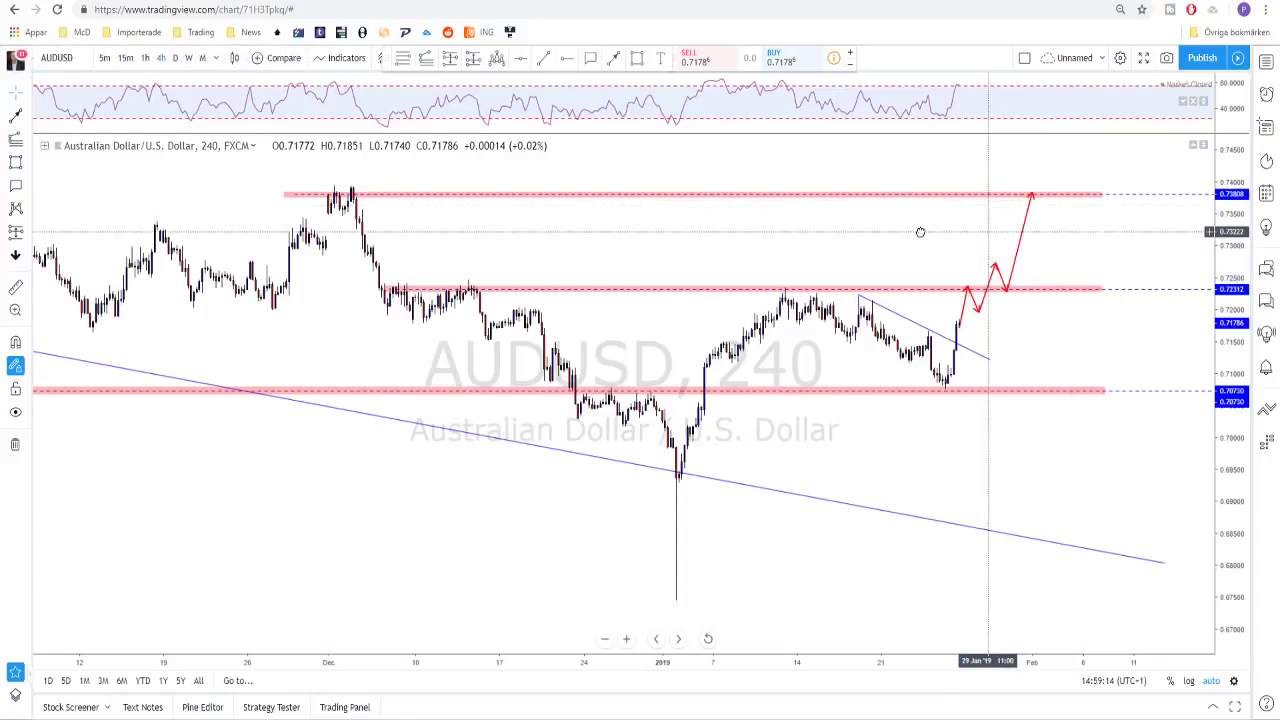
Switch AUDUSD to the 1-hour timeframe and enlarge the recent rally from the 0.70730 zone
{"action": "left_click", "coordinate": [153, 59]}
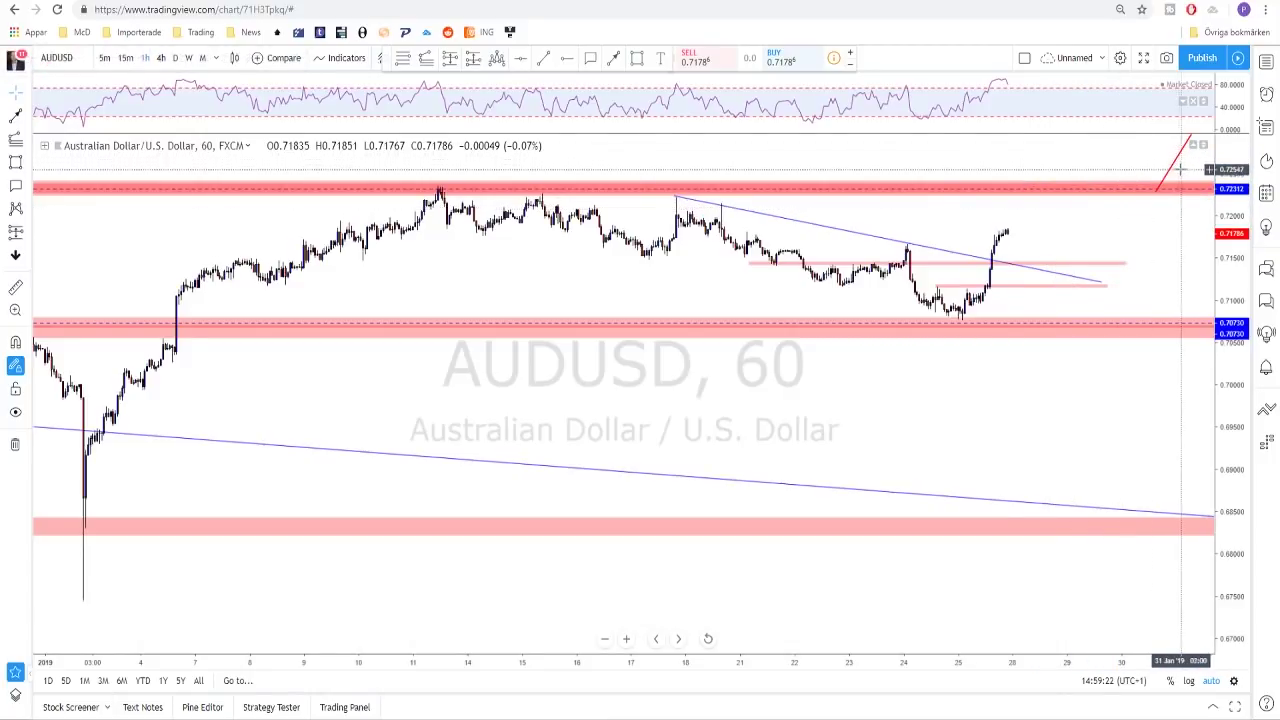
{"action": "scroll", "coordinate": [1049, 266], "scroll_direction": "up", "scroll_amount": 4}
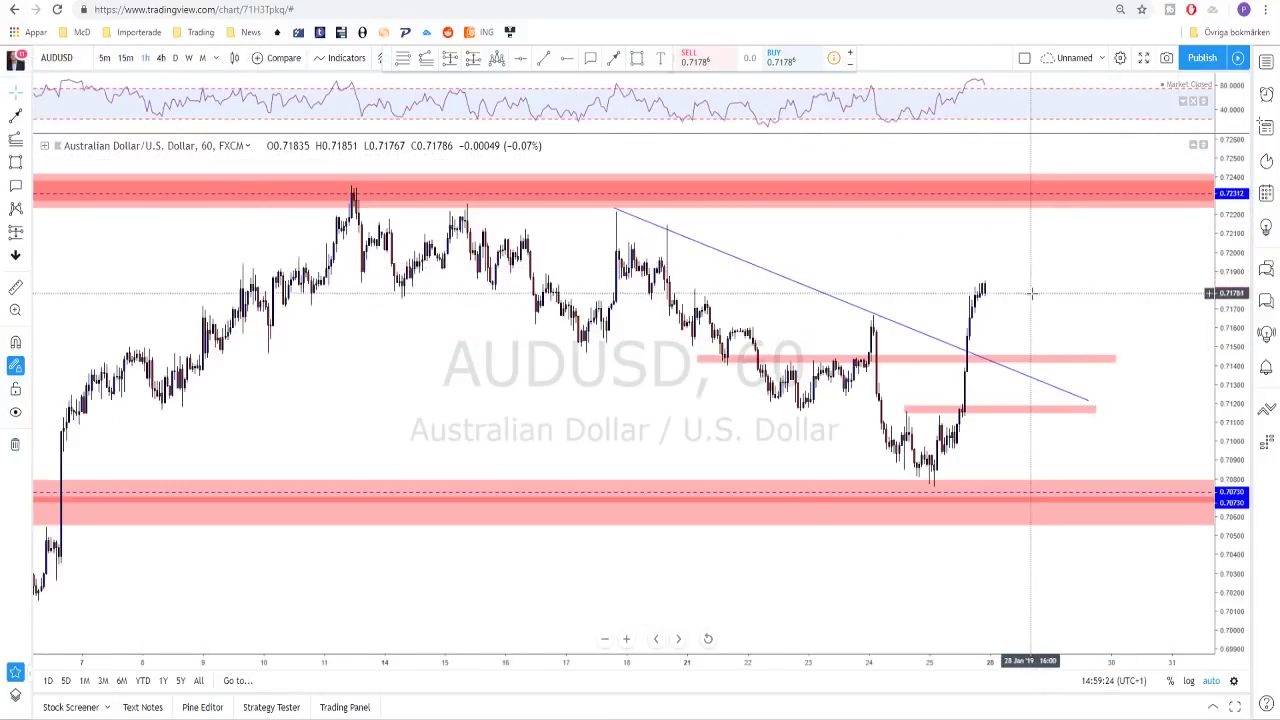
{"action": "scroll", "coordinate": [900, 425], "scroll_direction": "up", "scroll_amount": 2}
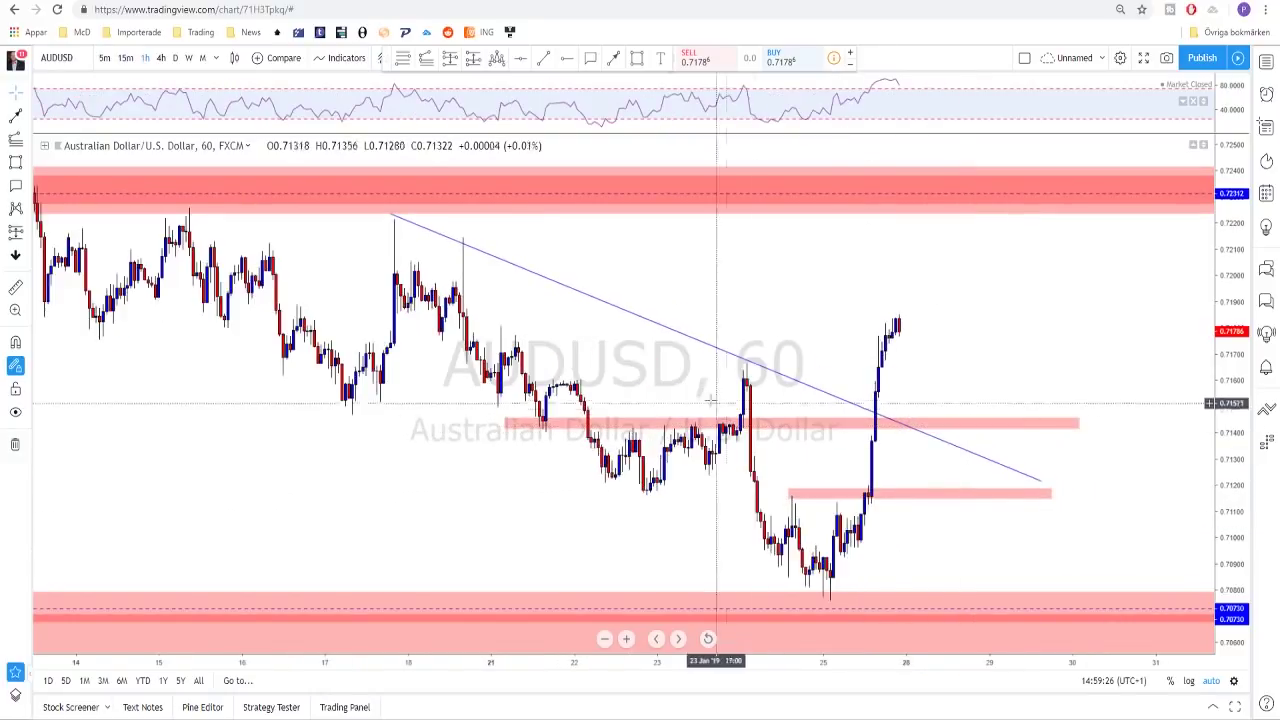
{"action": "scroll", "coordinate": [741, 372], "scroll_direction": "up", "scroll_amount": 2}
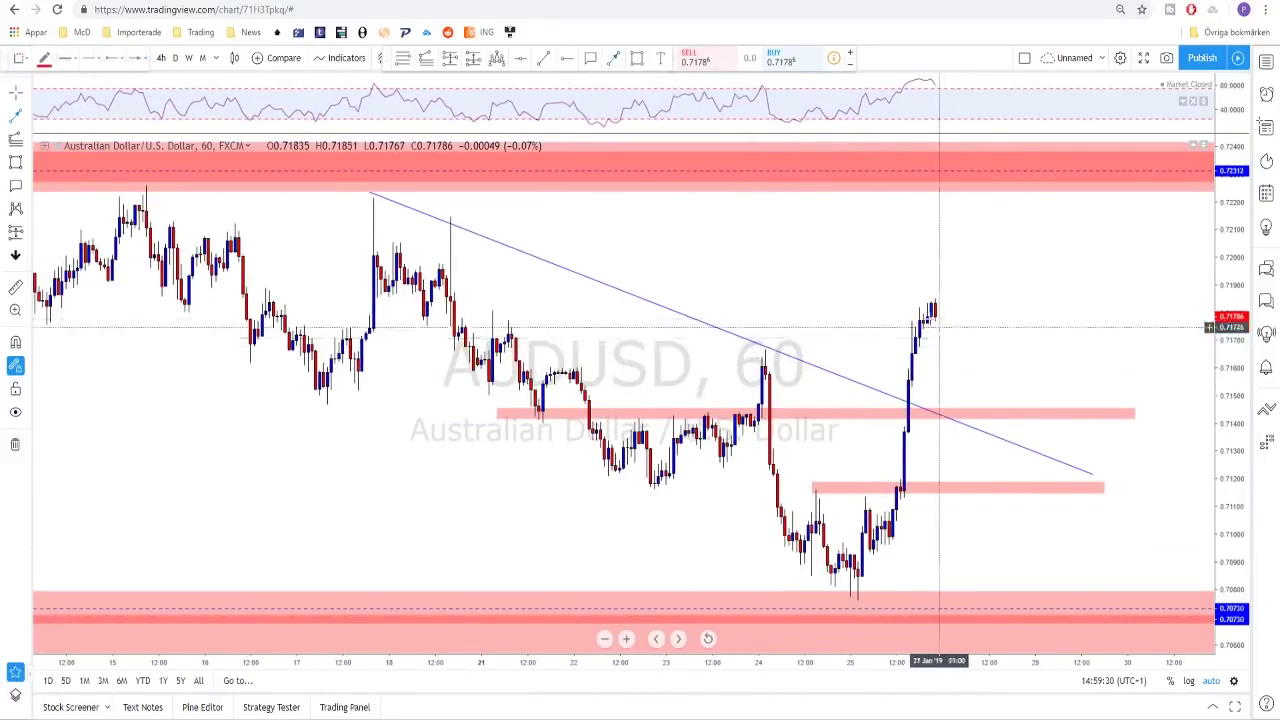
{"action": "left_click", "coordinate": [931, 303]}
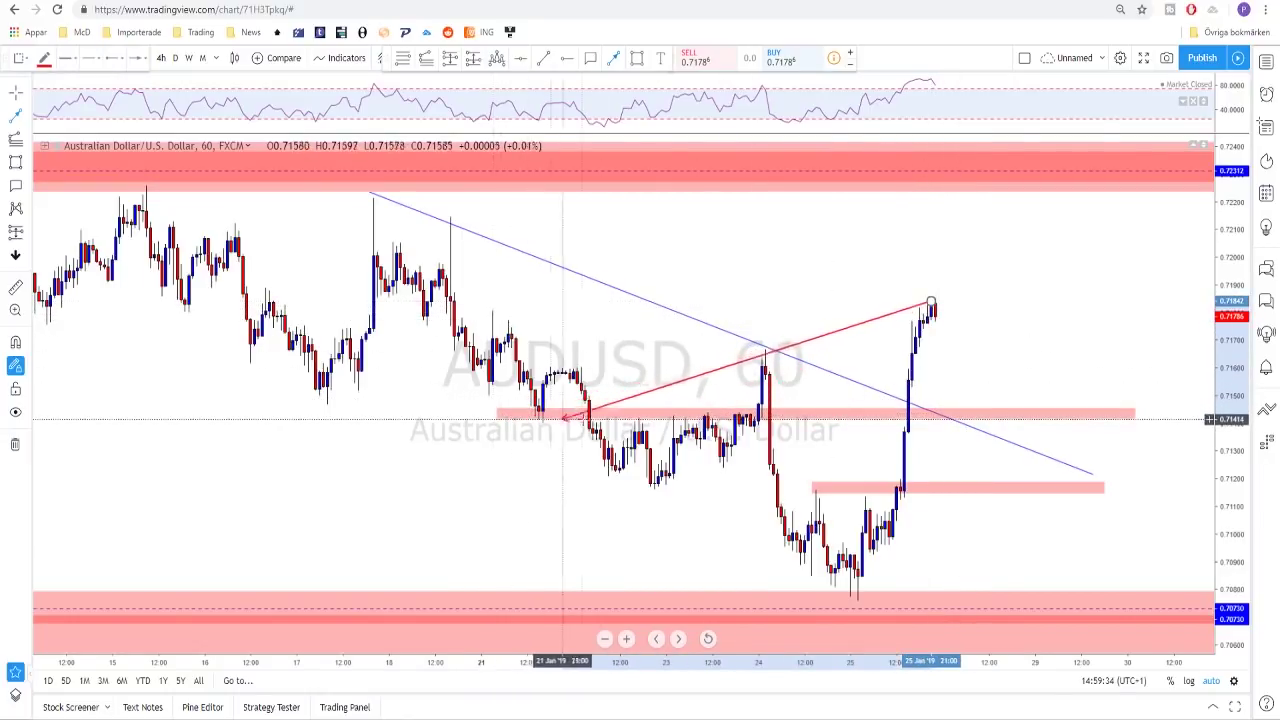
{"action": "key", "text": "Escape"}
{"action": "scroll", "coordinate": [860, 300], "scroll_direction": "up", "scroll_amount": 2}
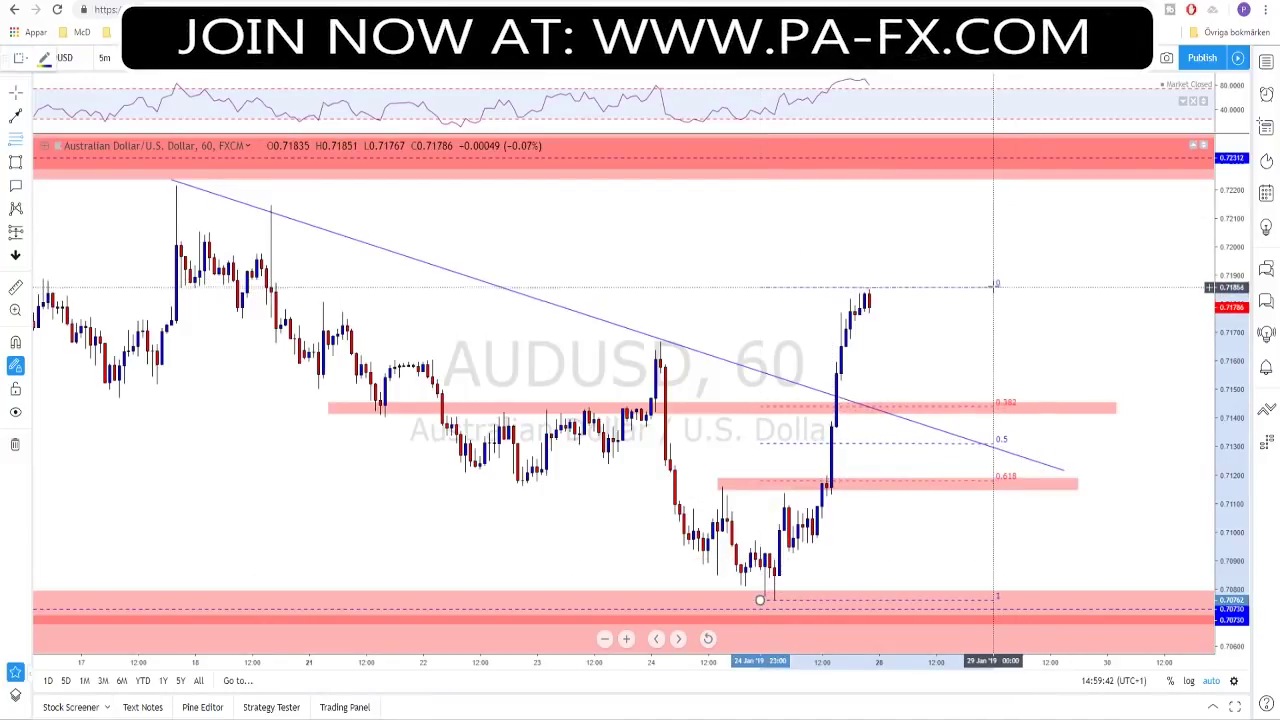
Complete AUDUSD's 1-hour Fibonacci retracement from the 0.70762 low up to the recent high at about 0.7186
{"action": "left_click", "coordinate": [992, 287]}
{"action": "scroll", "coordinate": [992, 287], "scroll_direction": "down", "scroll_amount": 1}
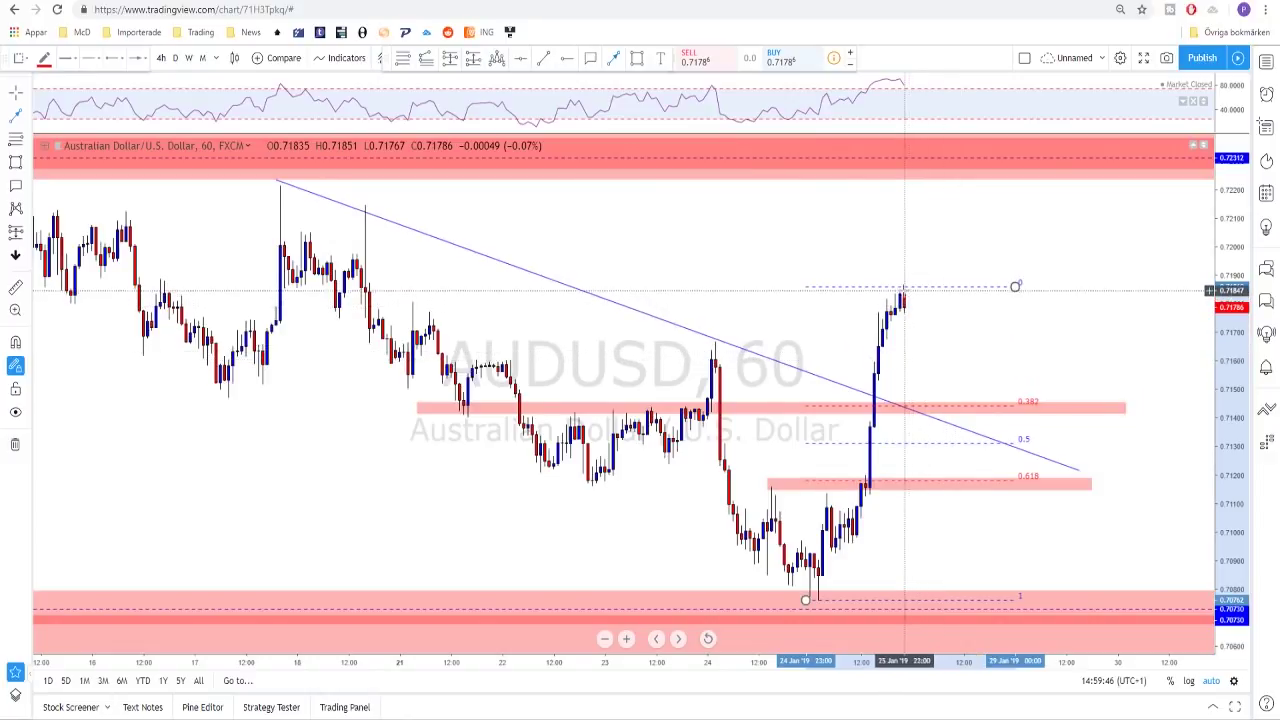
Sketch an arrow path from about 0.7185 down to the 0.382 retracement zone at about 0.7143 and back up to about 0.7162
{"action": "left_click", "coordinate": [900, 293]}
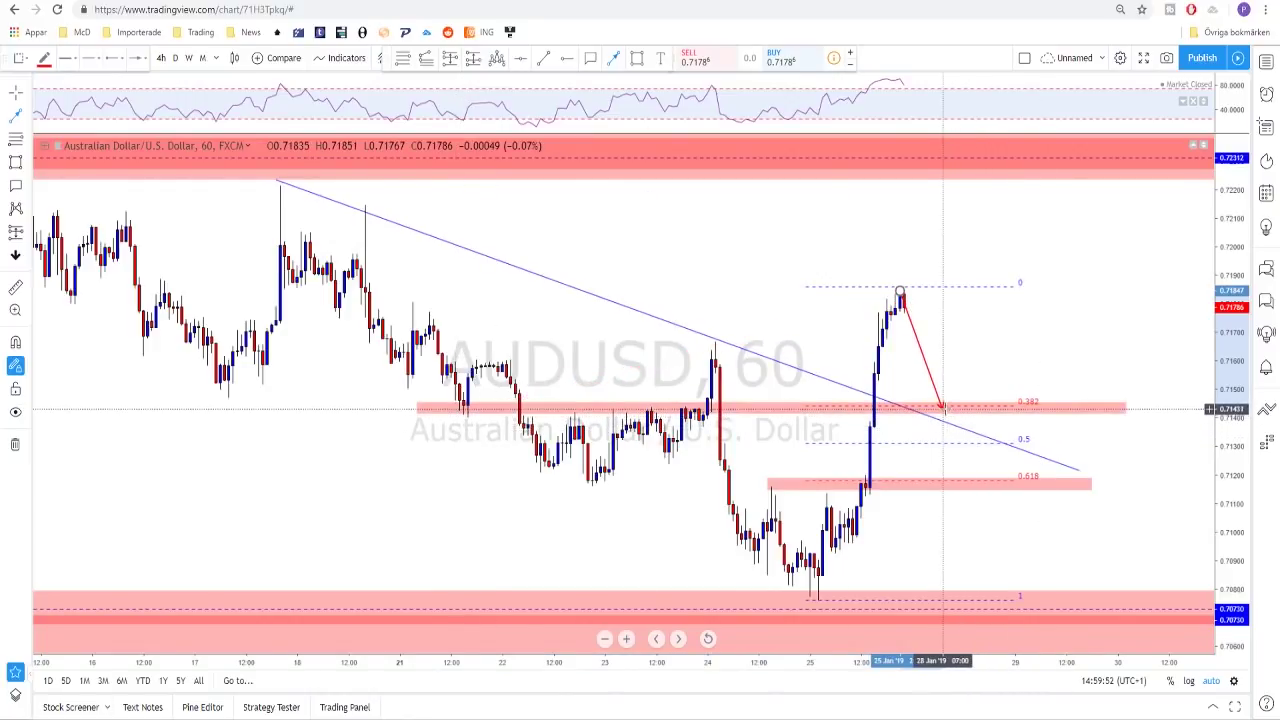
{"action": "left_click", "coordinate": [933, 409]}
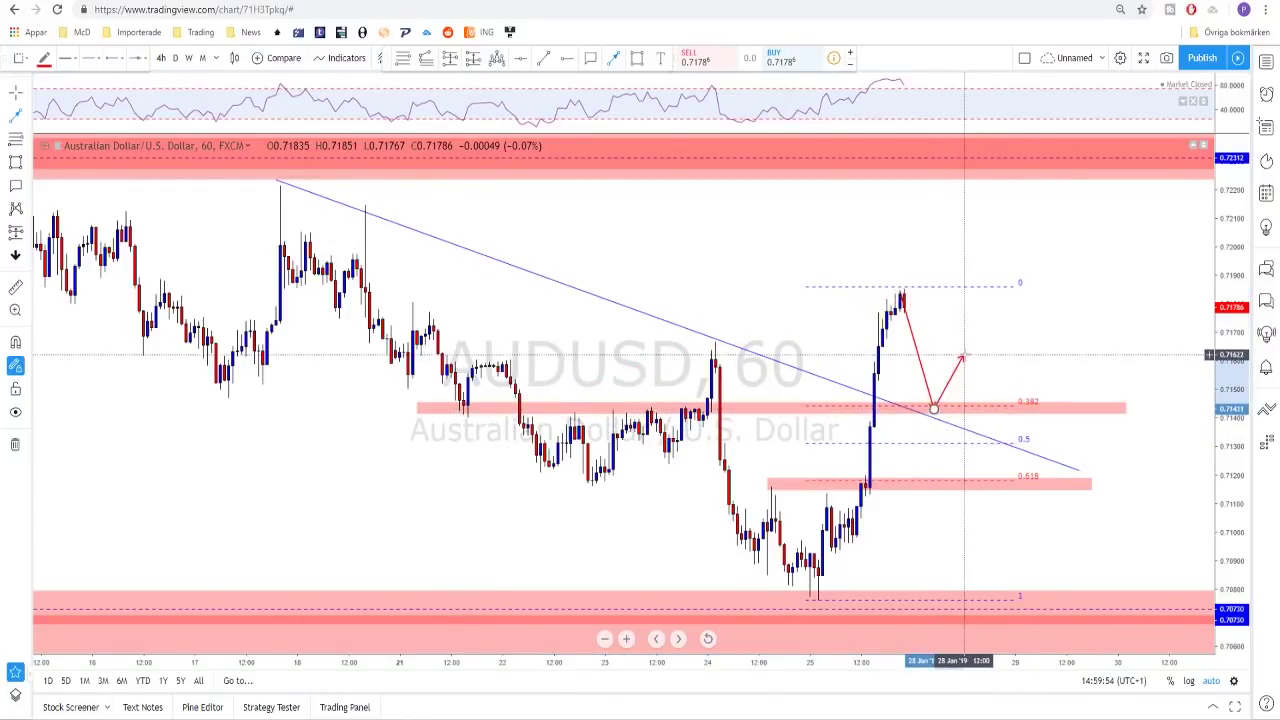
{"action": "left_click", "coordinate": [963, 355]}
{"action": "scroll", "coordinate": [889, 393], "scroll_direction": "down", "scroll_amount": 3}
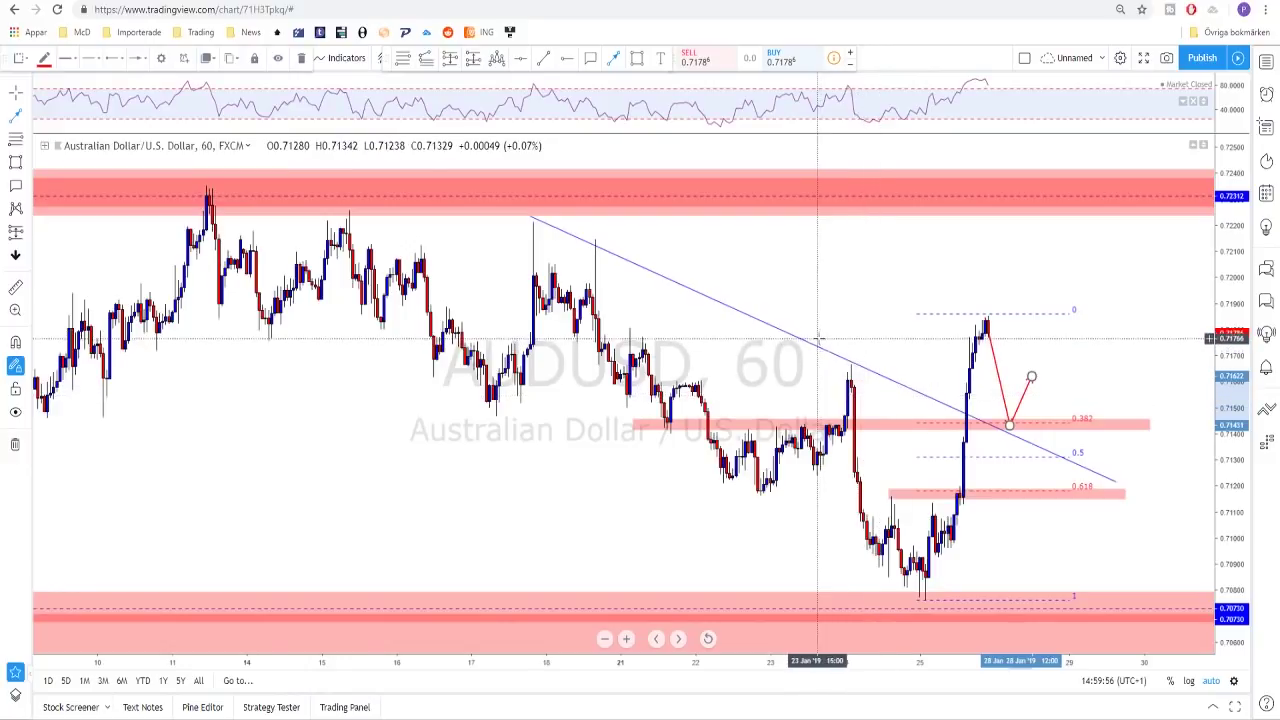
{"action": "scroll", "coordinate": [997, 441], "scroll_direction": "up", "scroll_amount": 2}
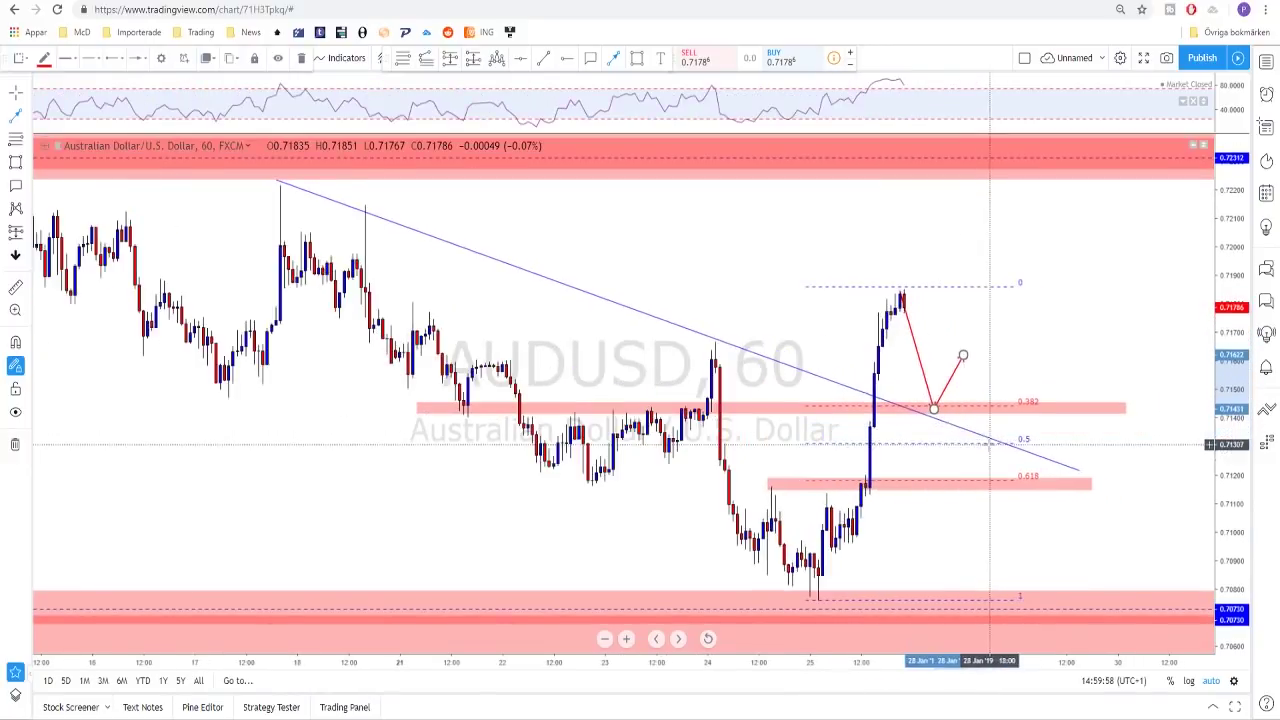
Sketch a second arrow path from about 0.7151 down to the 0.618 retracement zone at about 0.7119 and back up to about 0.7140
{"action": "left_click", "coordinate": [913, 385]}
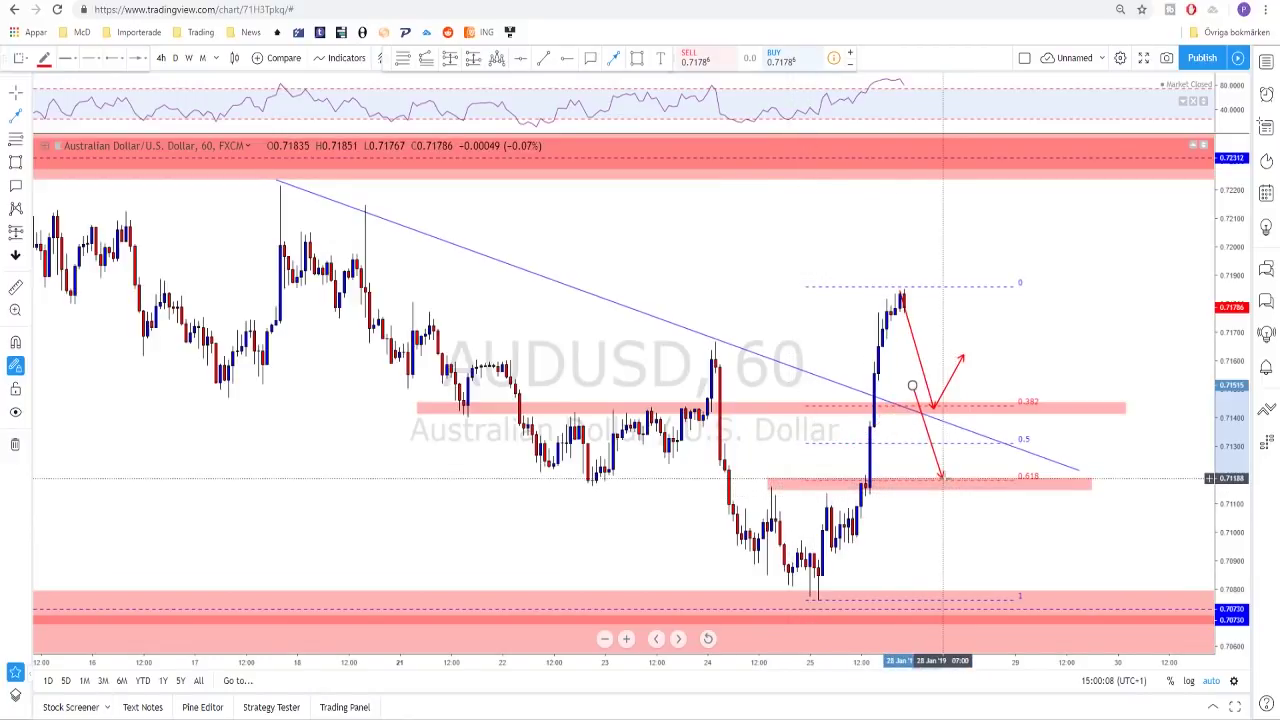
{"action": "left_click", "coordinate": [942, 478]}
{"action": "double_click", "coordinate": [963, 420]}
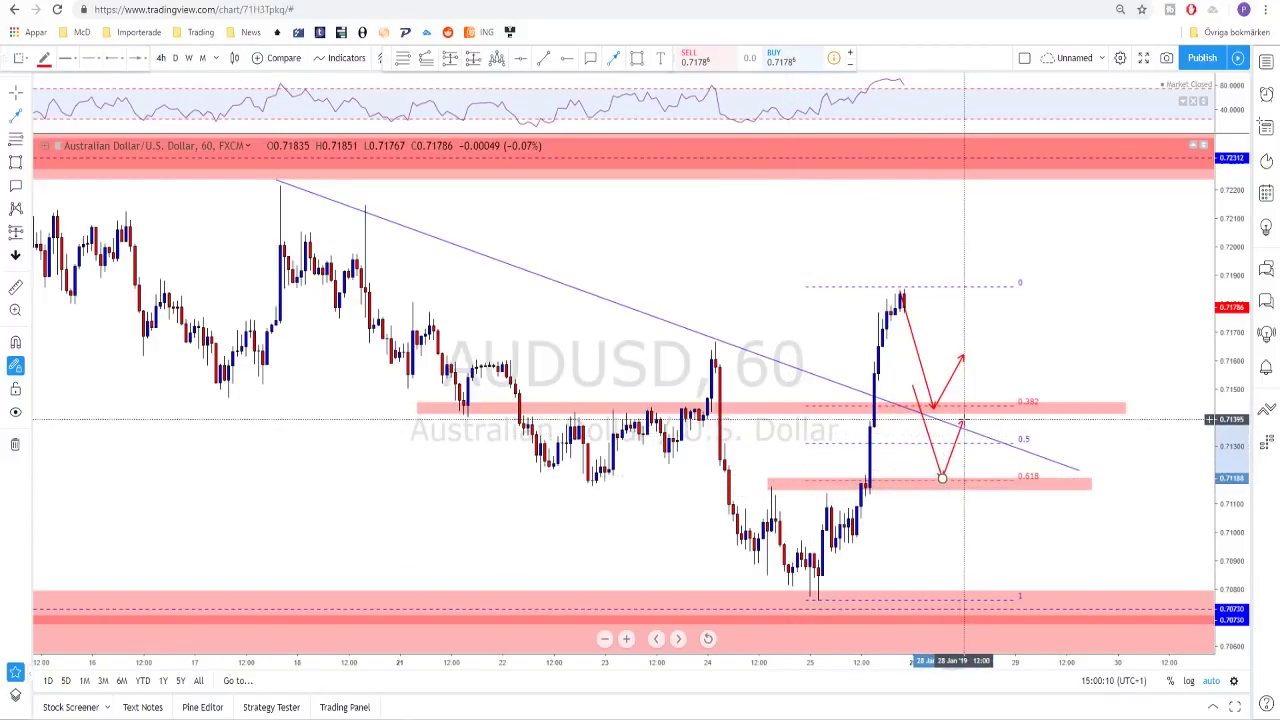
{"action": "left_click", "coordinate": [998, 357]}
Switch the chart to USDCHF and set it to the daily timeframe
{"action": "scroll", "coordinate": [1000, 360], "scroll_direction": "down", "scroll_amount": 4}
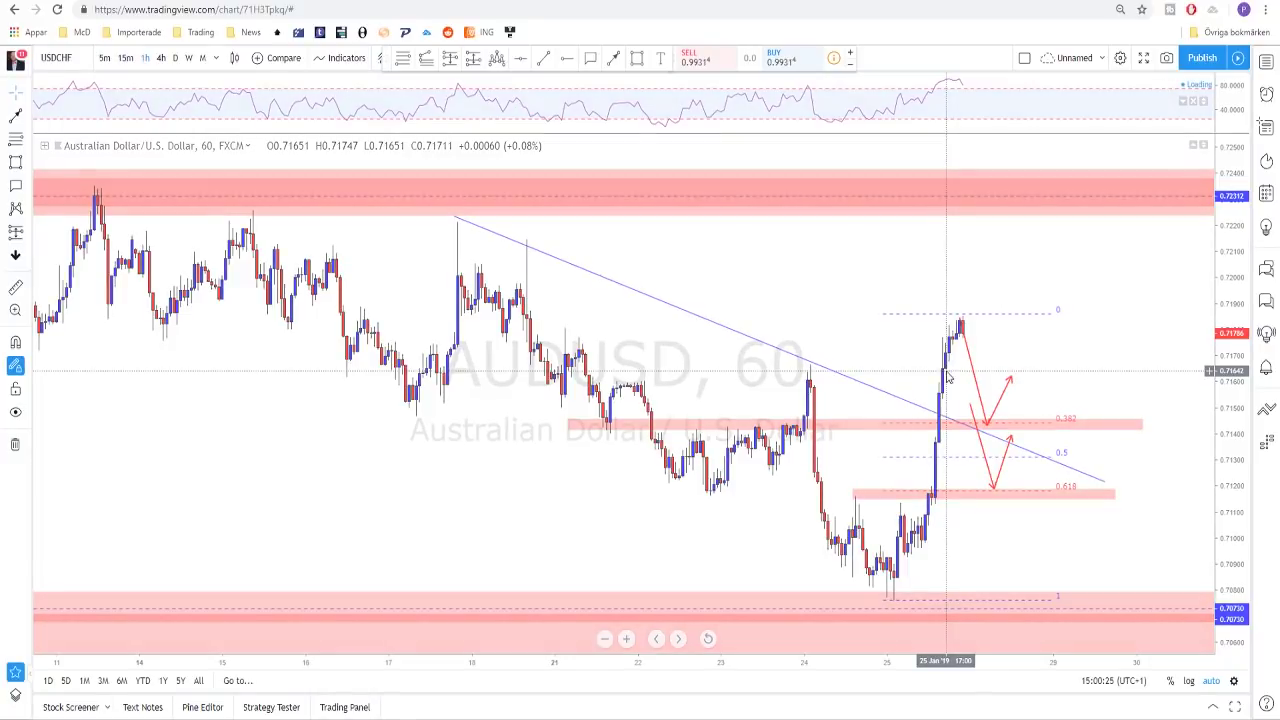
{"action": "key", "text": "space"}
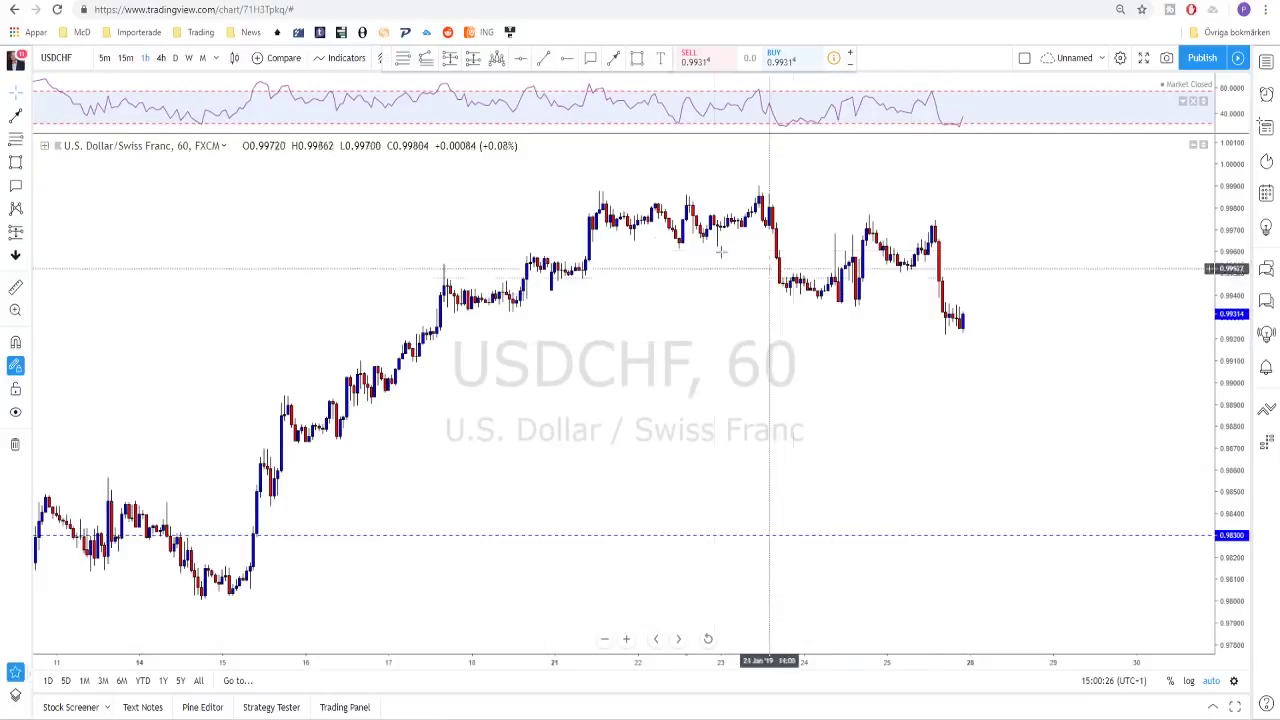
{"action": "left_click", "coordinate": [175, 58]}
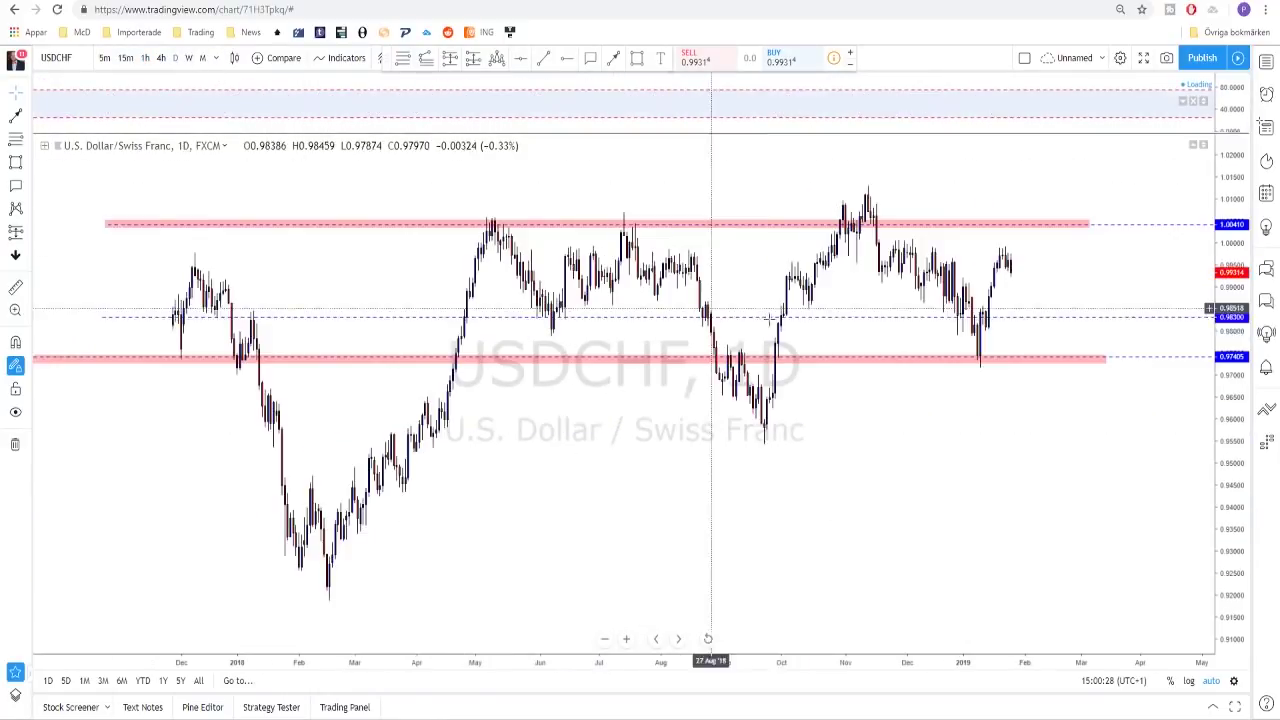
Examine USDCHF's daily price reactions at the 0.97405 support zone and the 1.00410 resistance zone
{"action": "left_click", "coordinate": [918, 359]}
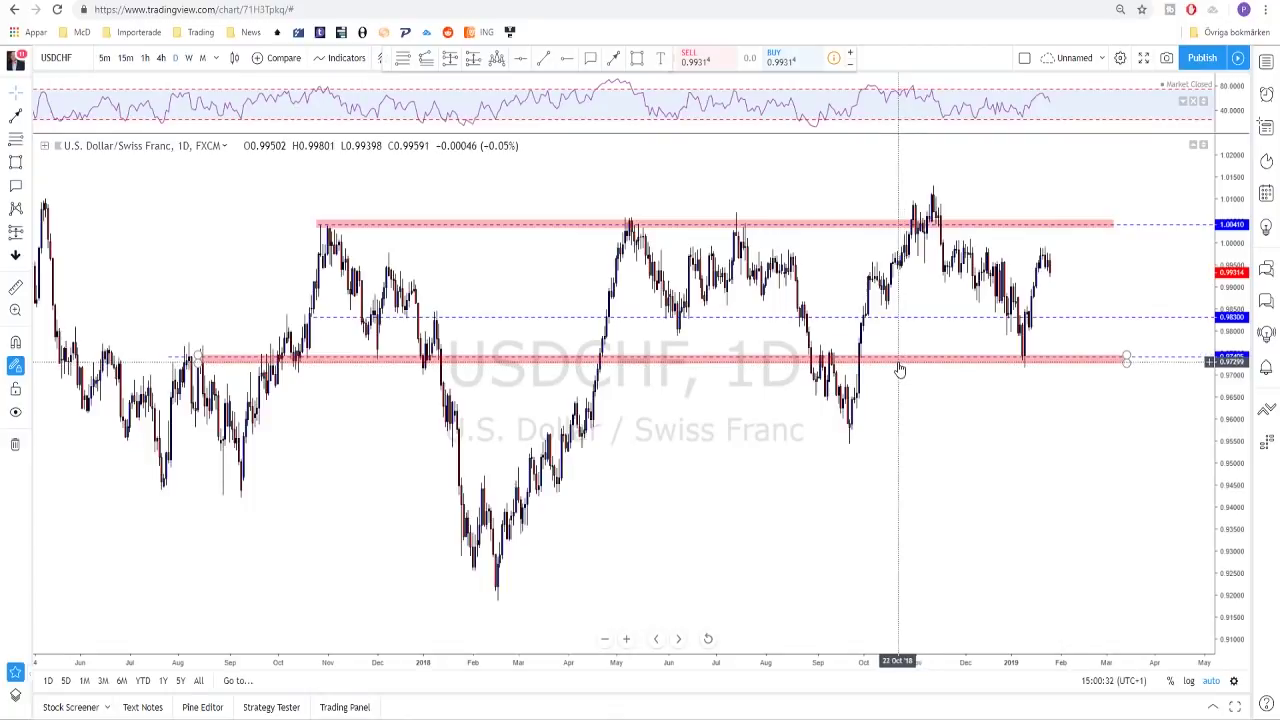
{"action": "left_click", "coordinate": [820, 380]}
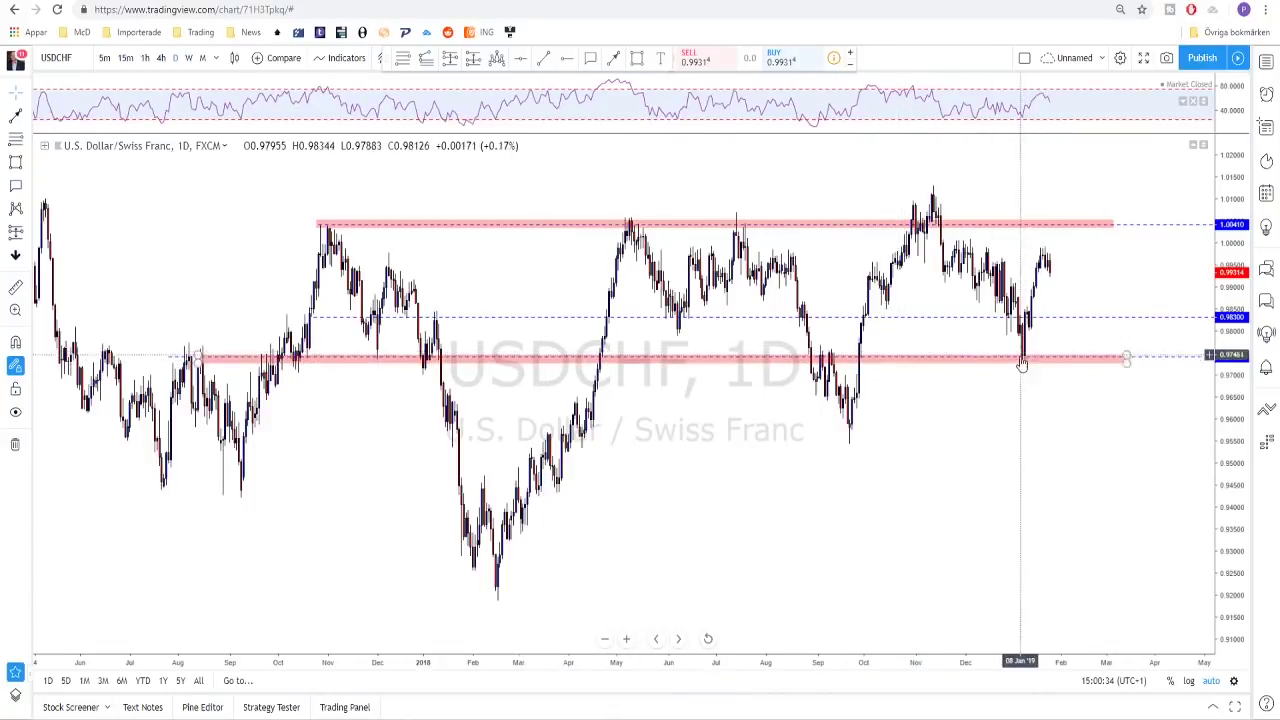
{"action": "left_click", "coordinate": [880, 226]}
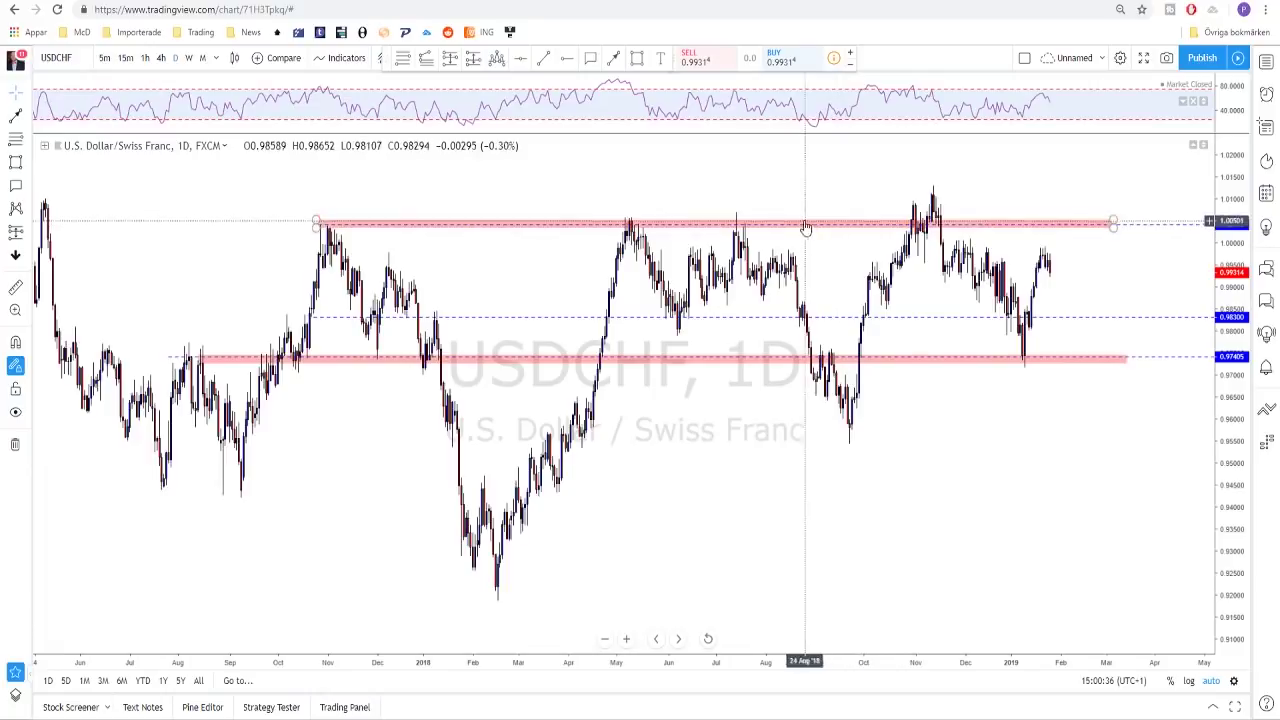
{"action": "left_click", "coordinate": [628, 231]}
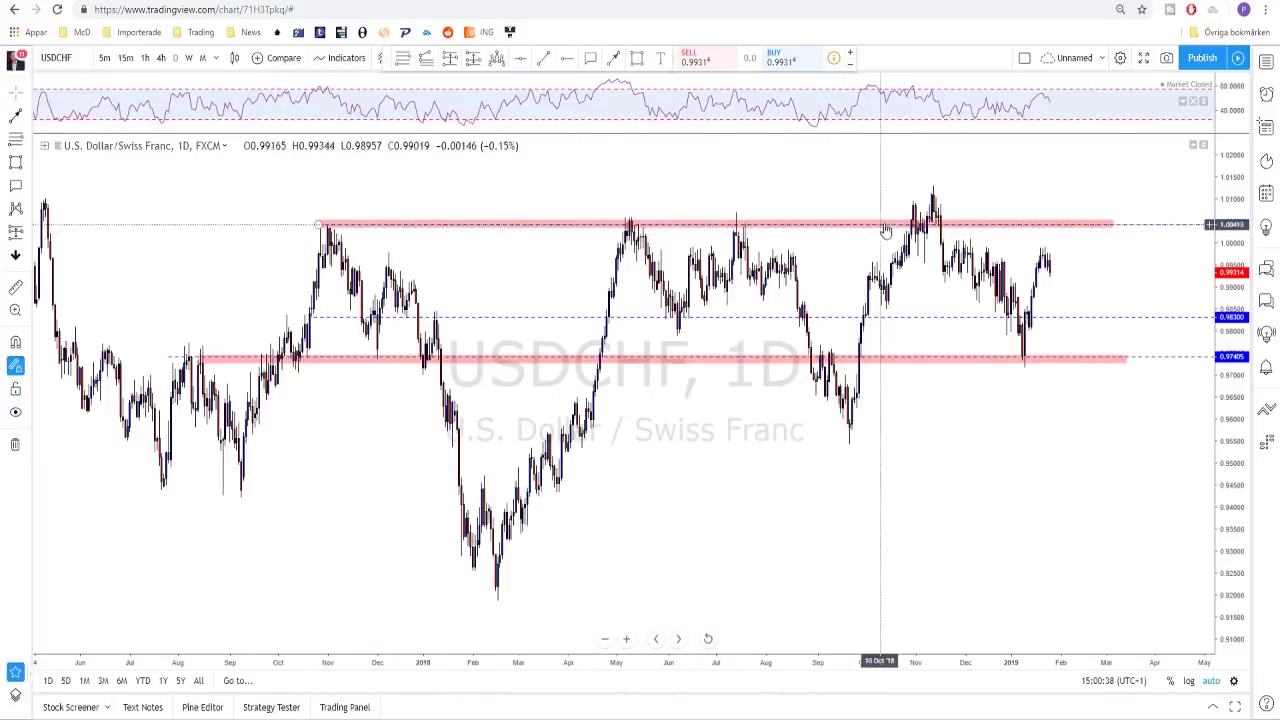
{"action": "scroll", "coordinate": [940, 232], "scroll_direction": "up", "scroll_amount": 1}
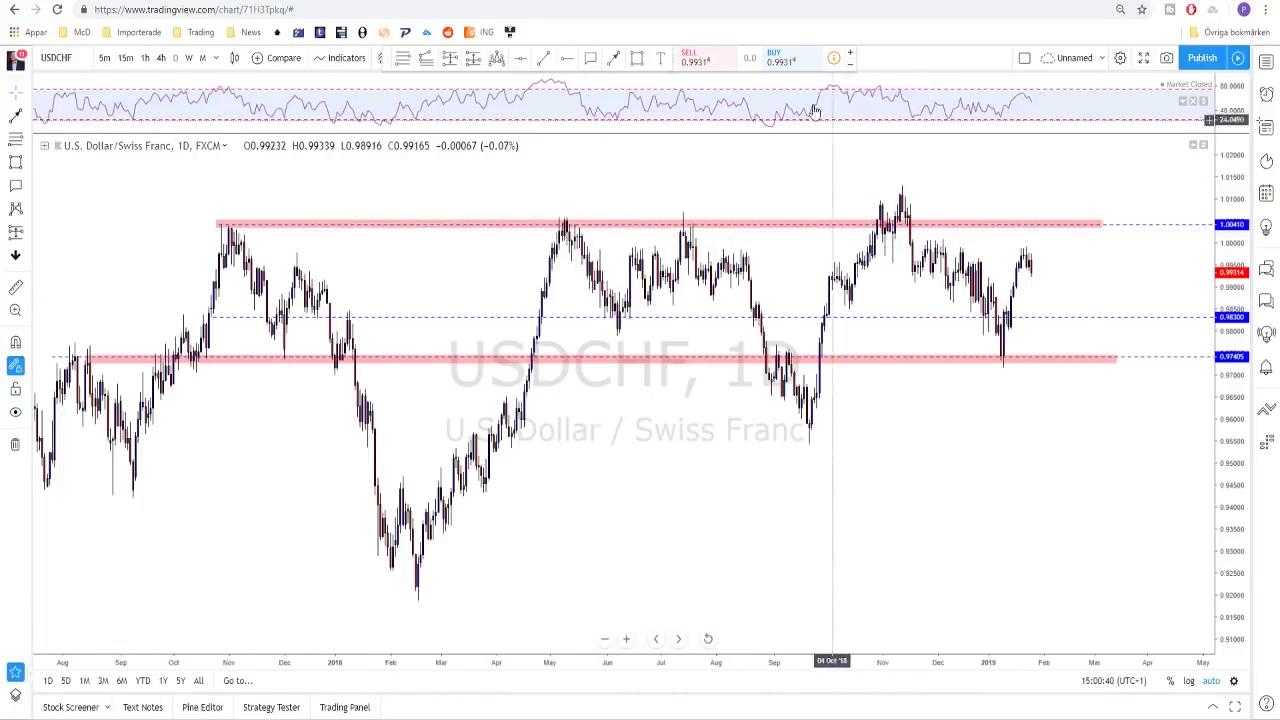
Sketch an arrow on the daily chart from about 0.9946 down to the 0.98300 level, and delete it
{"action": "left_click", "coordinate": [1033, 270]}
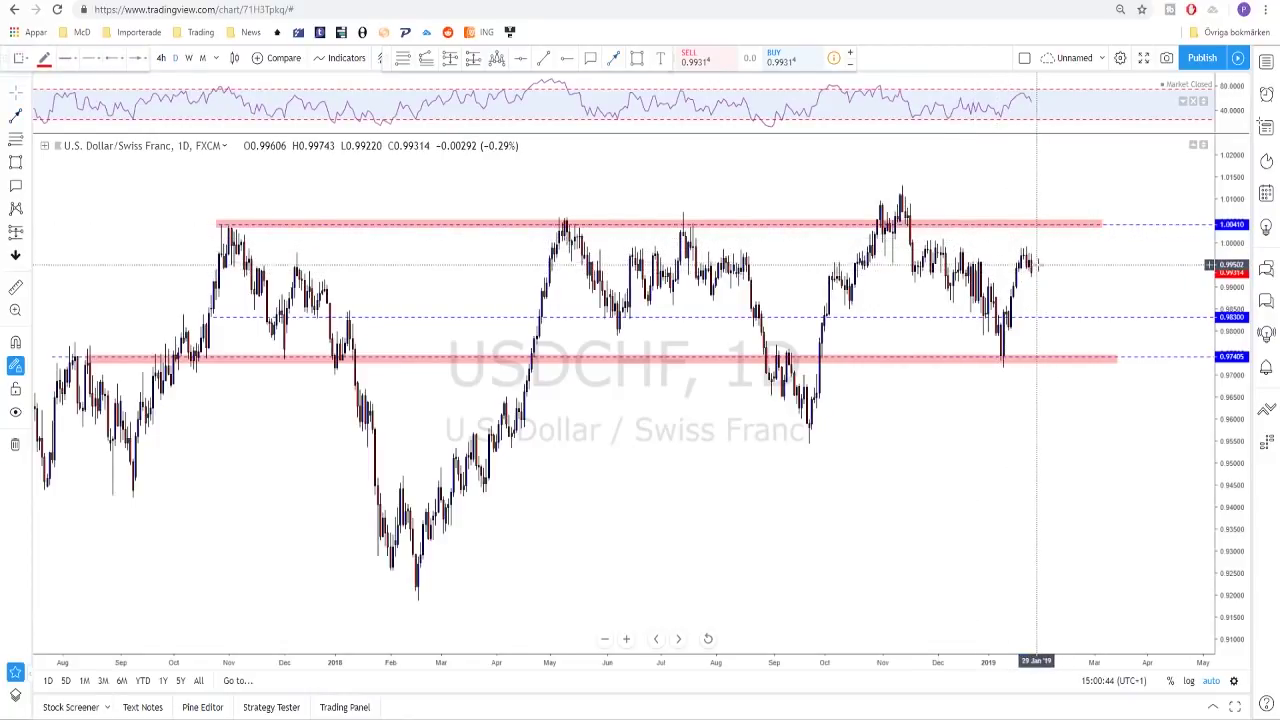
{"action": "scroll", "coordinate": [1000, 265], "scroll_direction": "up", "scroll_amount": 2}
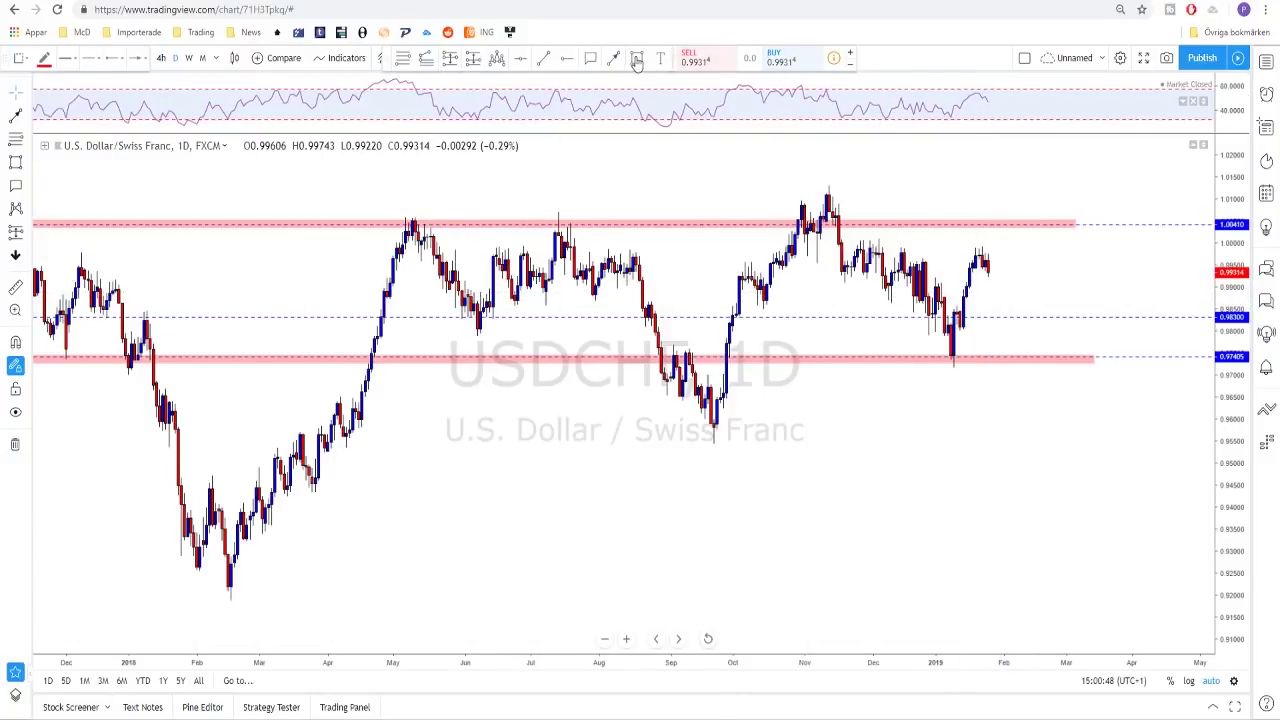
{"action": "left_click", "coordinate": [986, 265]}
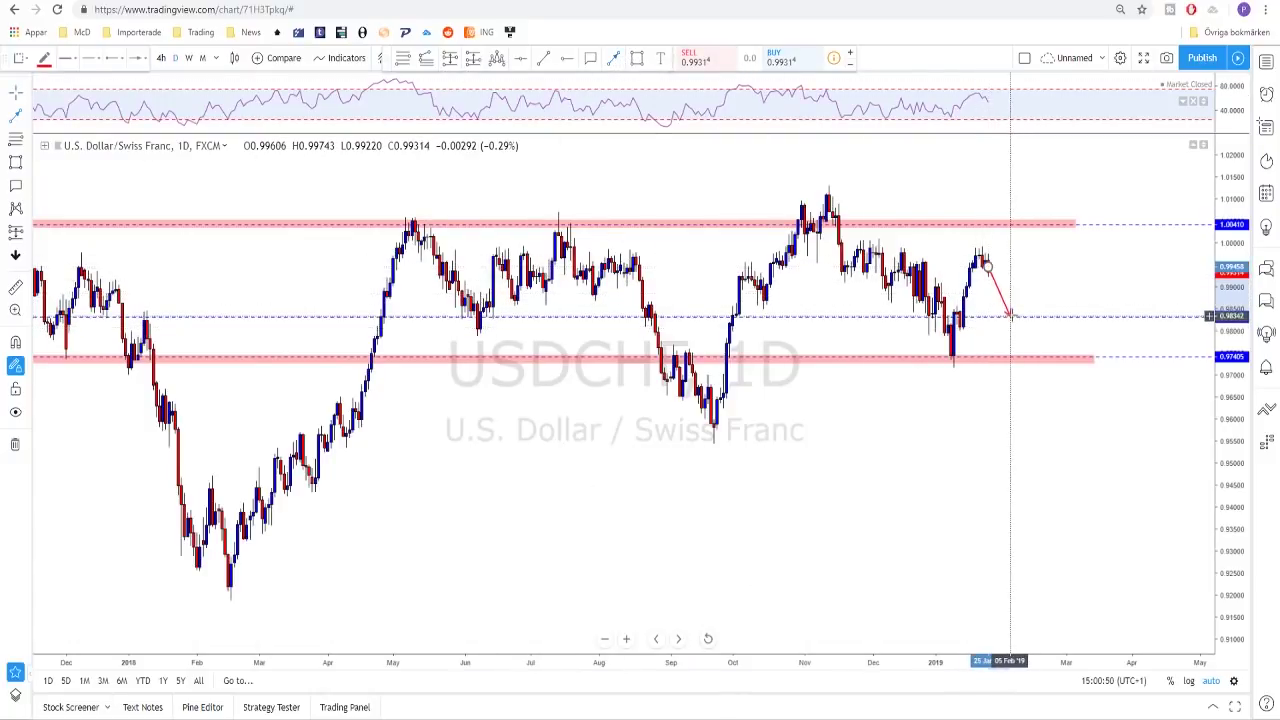
{"action": "left_click", "coordinate": [1006, 317]}
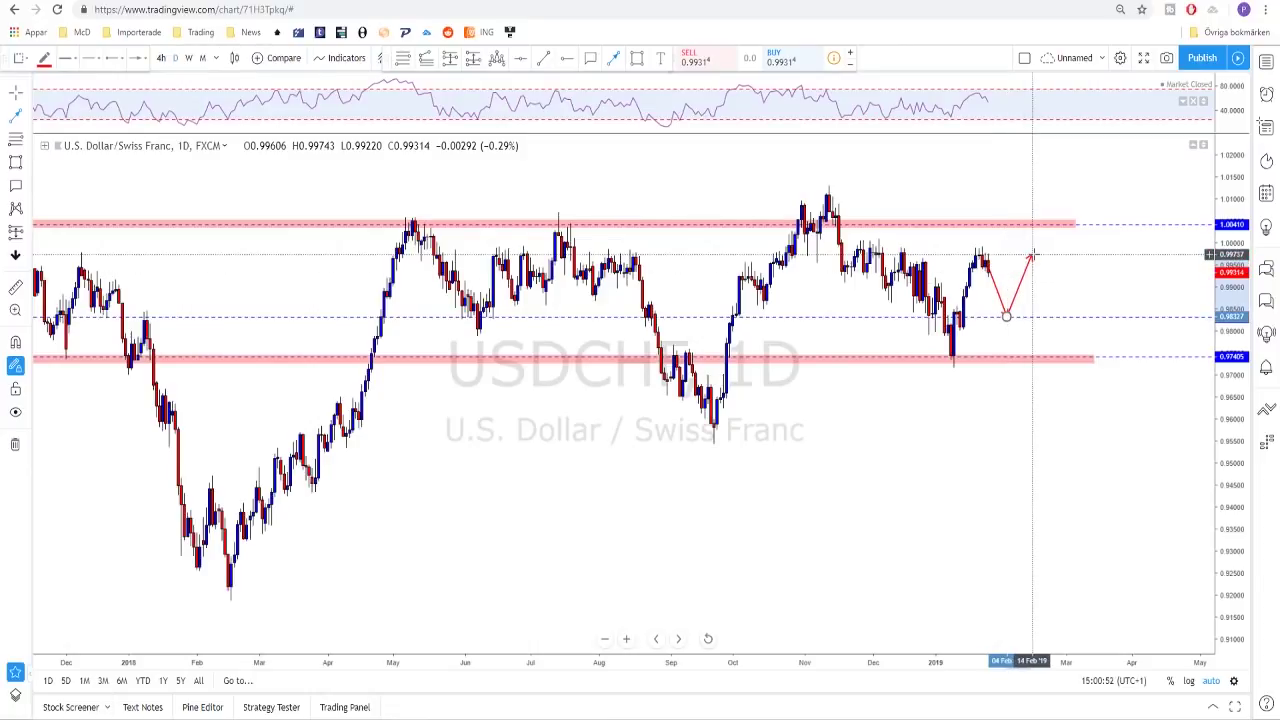
{"action": "key", "text": "Escape"}
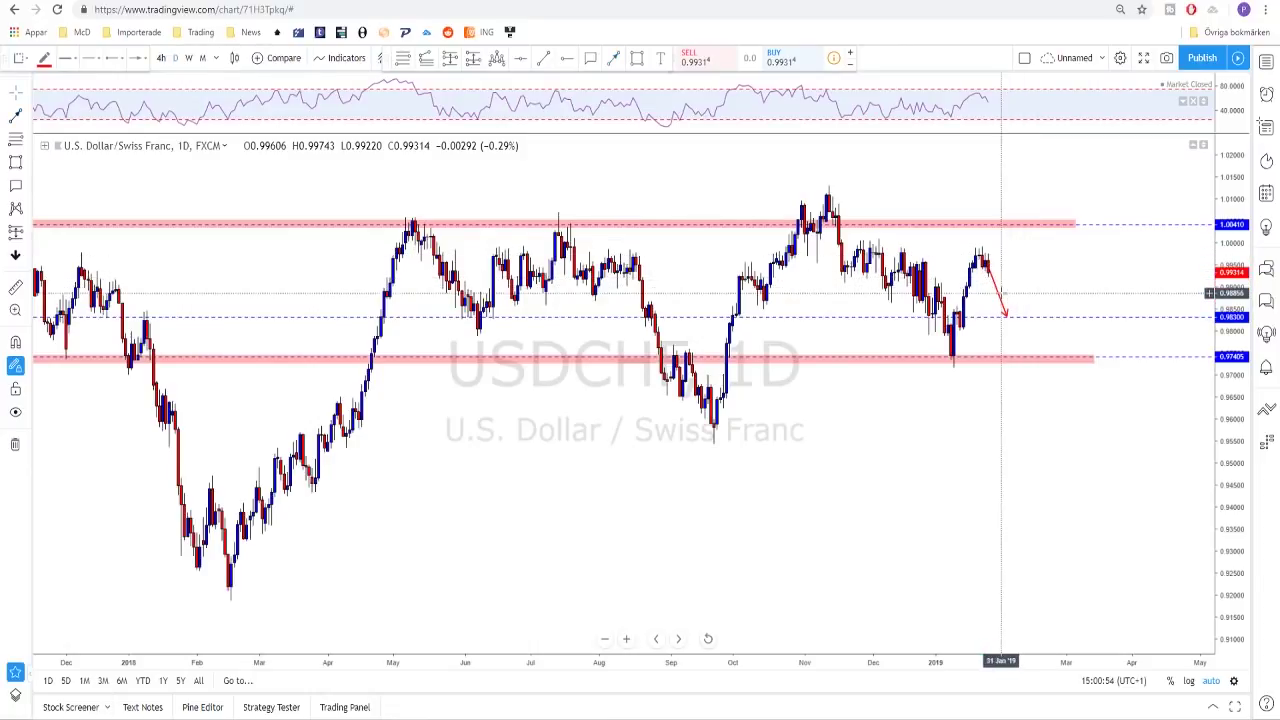
{"action": "key", "text": "Delete"}
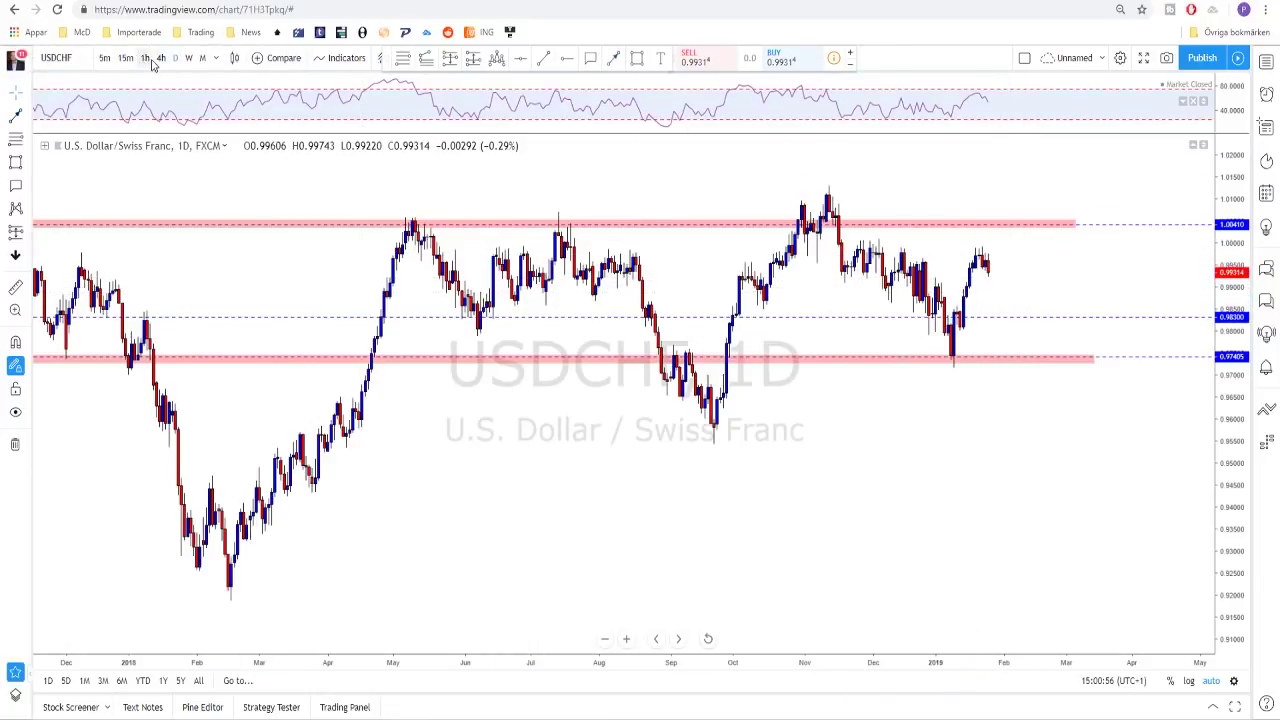
Switch USDCHF to the 4-hour timeframe and enlarge the recent highs between the 0.98300 level and the 1.00410 zone
{"action": "left_click", "coordinate": [160, 58]}
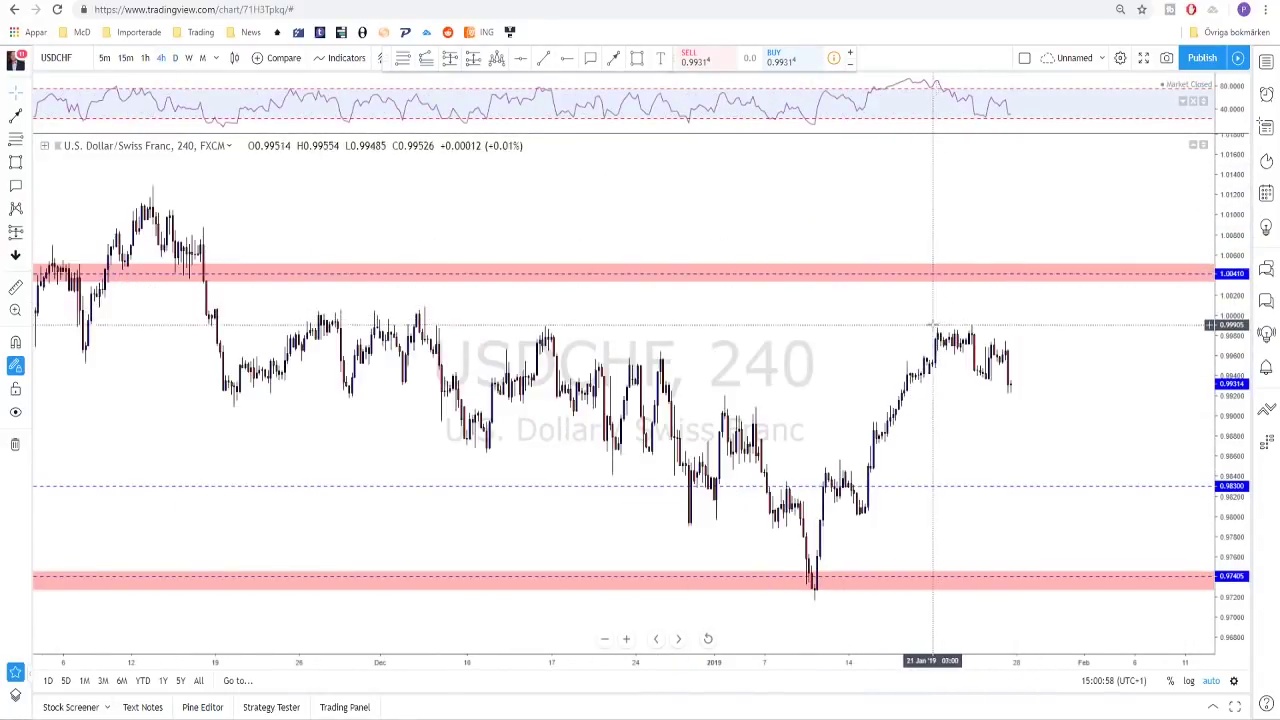
{"action": "scroll", "coordinate": [932, 325], "scroll_direction": "up", "scroll_amount": 2}
{"action": "scroll", "coordinate": [1000, 420], "scroll_direction": "up", "scroll_amount": 2}
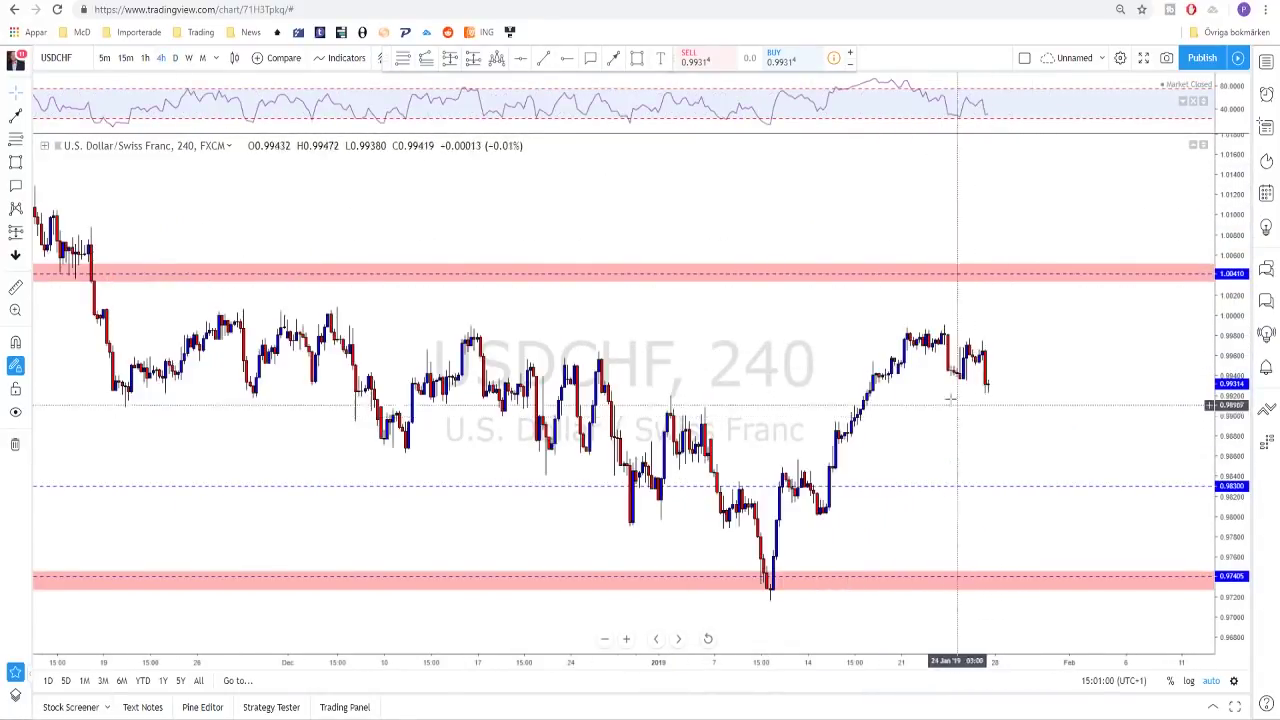
{"action": "scroll", "coordinate": [950, 398], "scroll_direction": "up", "scroll_amount": 2}
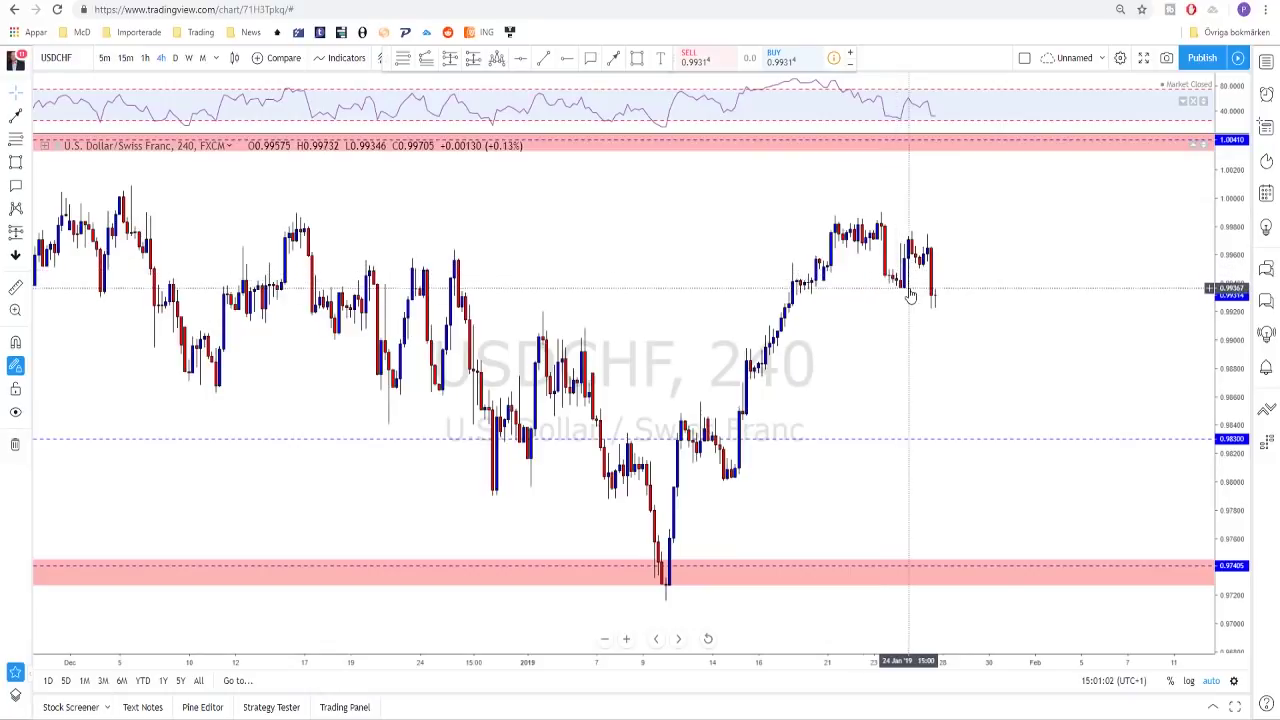
Draw a nearly horizontal trend line at about 0.9936 along the recent 4-hour lows, from 17 Jan to 1 Feb 2019
{"action": "left_click", "coordinate": [543, 60]}
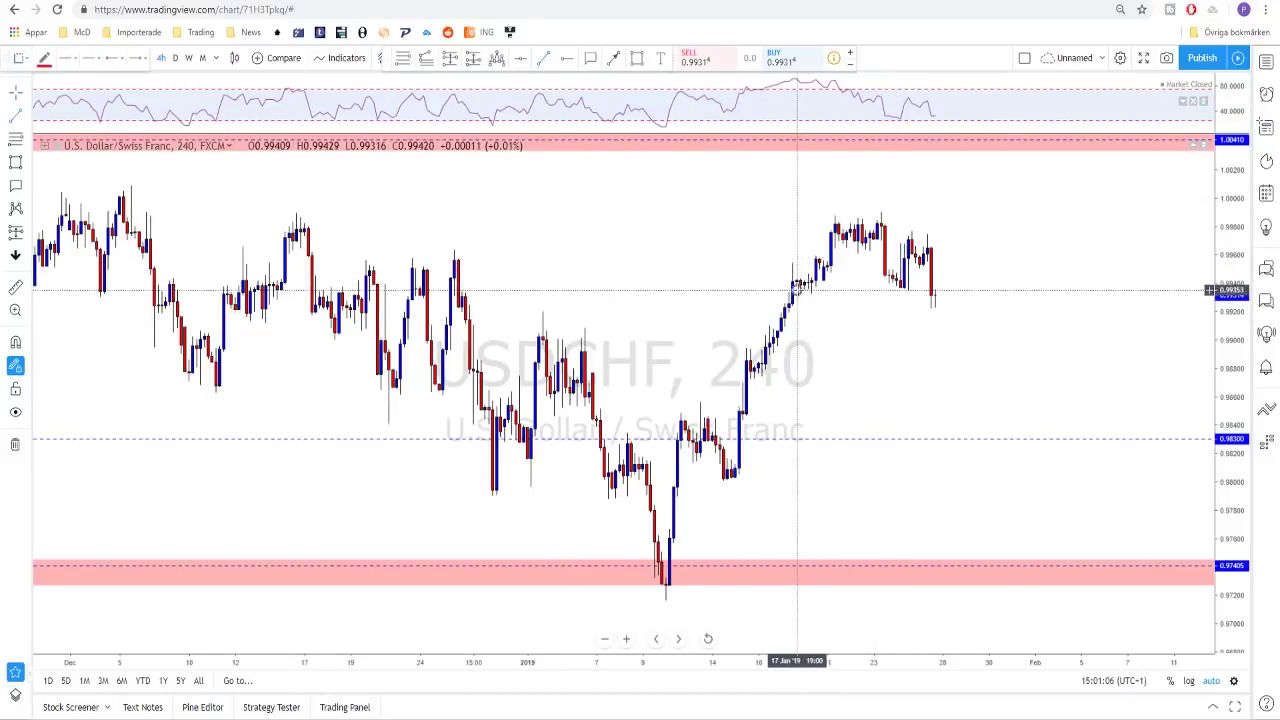
{"action": "left_click", "coordinate": [797, 288]}
{"action": "left_click", "coordinate": [1050, 287]}
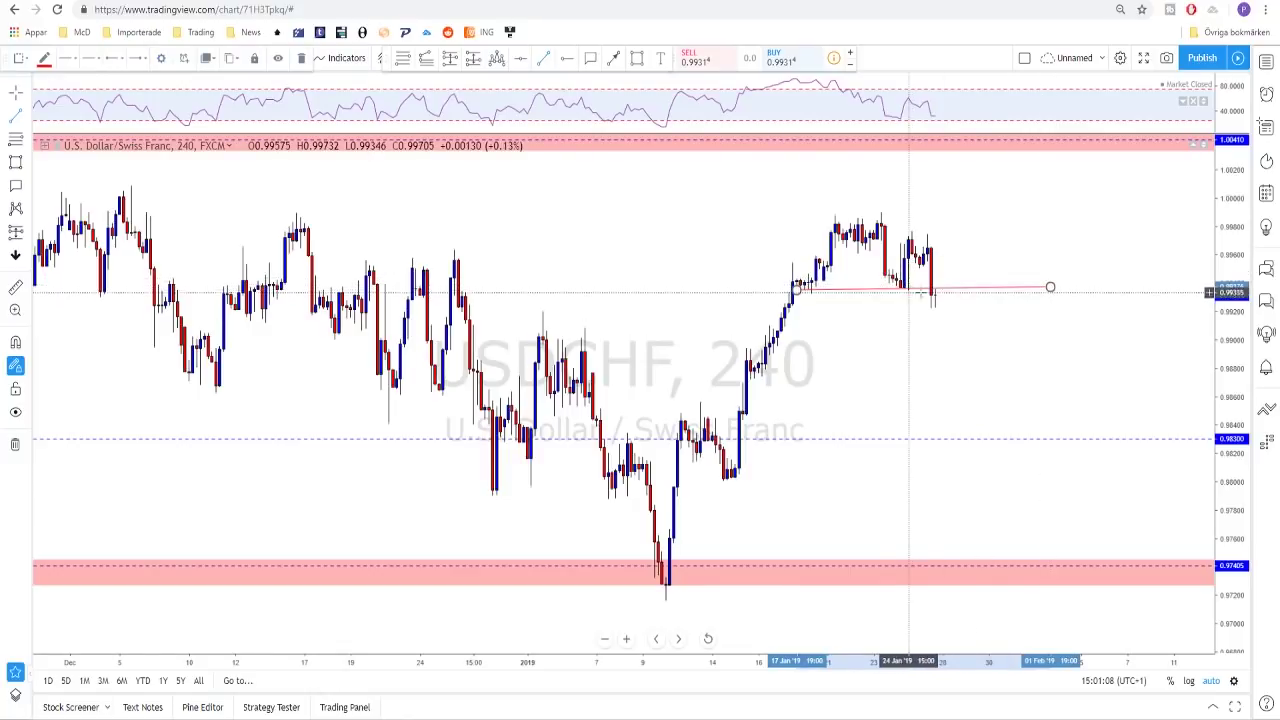
{"action": "scroll", "coordinate": [922, 287], "scroll_direction": "down", "scroll_amount": 1}
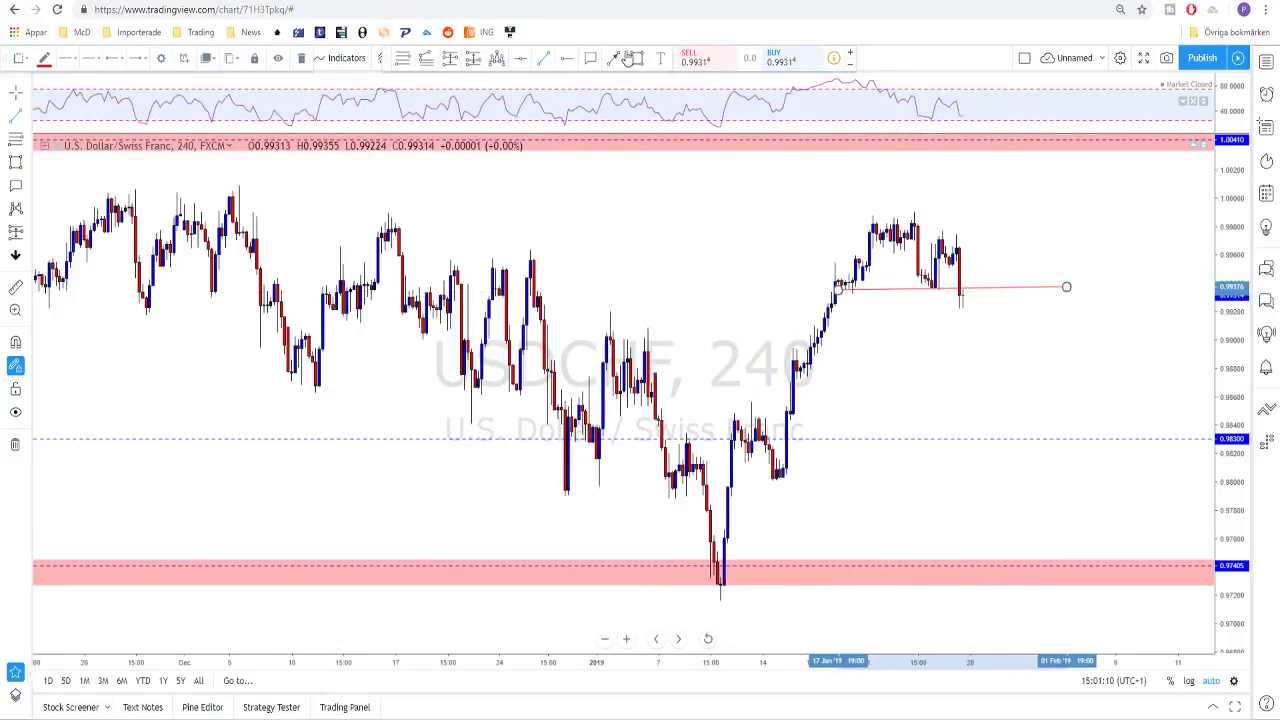
Sketch arrows pointing at the recent lower high and at the candle breaking the 0.9936 line, and delete them
{"action": "mouse_move", "coordinate": [940, 192]}
{"action": "left_mouse_down"}
{"action": "mouse_move", "coordinate": [940, 232]}
{"action": "mouse_move", "coordinate": [970, 238]}
{"action": "left_mouse_up"}
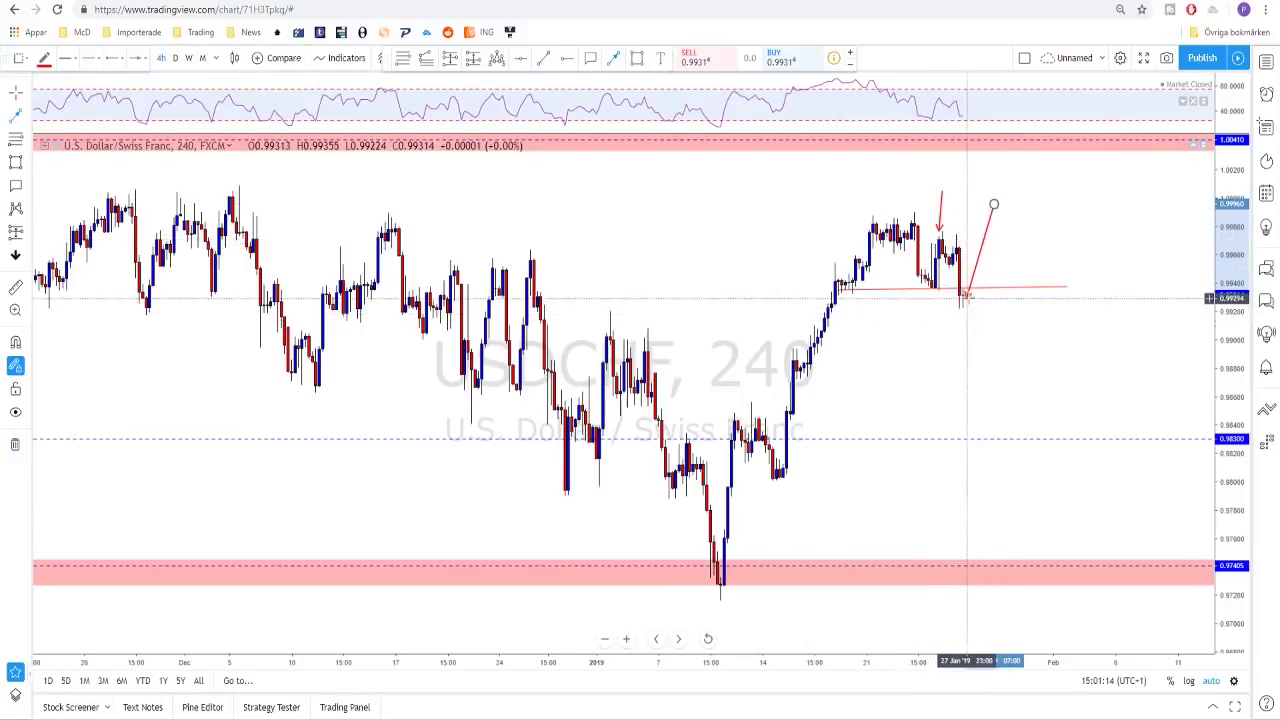
{"action": "key", "text": "Delete"}
{"action": "key", "text": "Delete"}
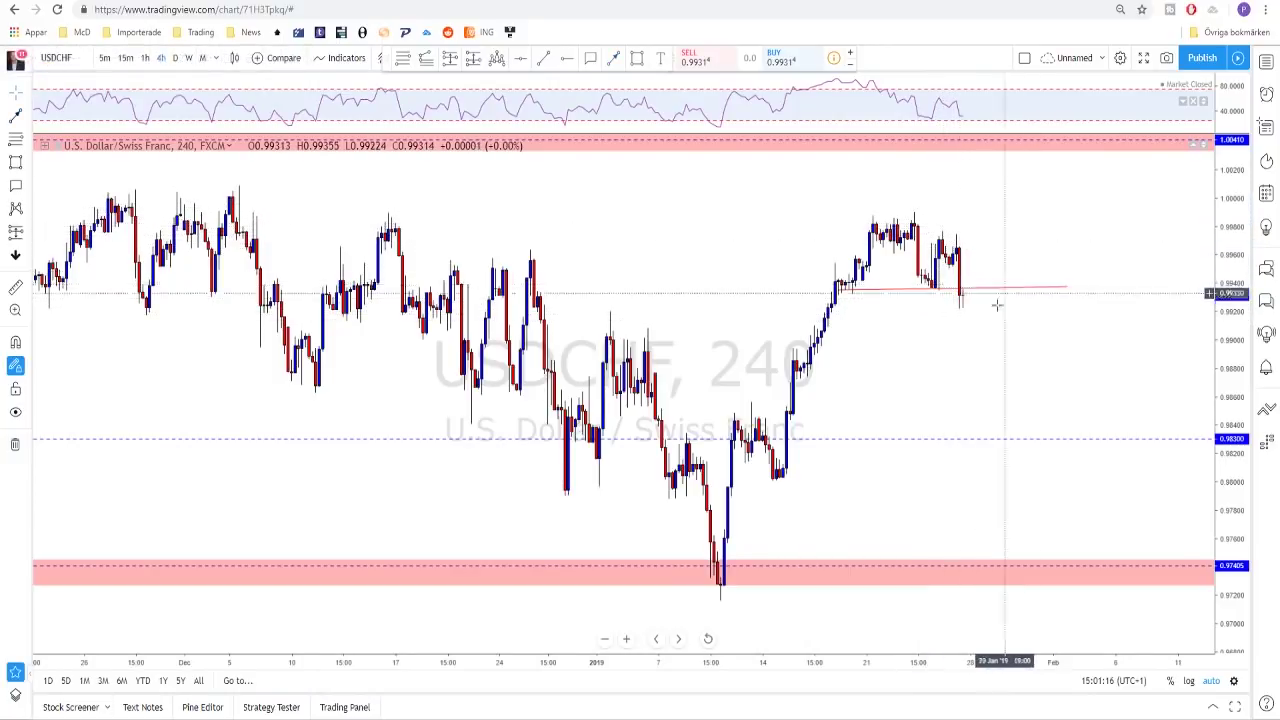
Draw an arrow from the broken line at about 0.9935 down to the 0.98300 level, checking that level's earlier price reactions
{"action": "scroll", "coordinate": [997, 330], "scroll_direction": "down", "scroll_amount": 1}
{"action": "scroll", "coordinate": [998, 380], "scroll_direction": "up", "scroll_amount": 1}
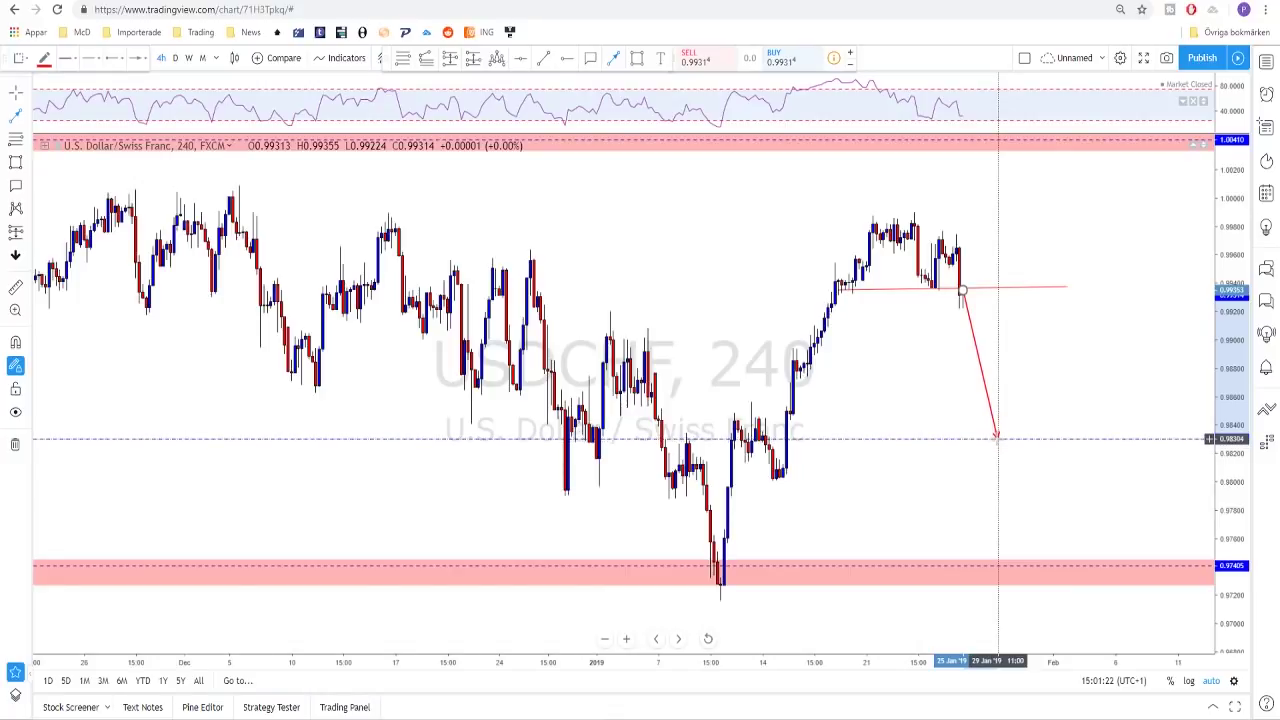
{"action": "scroll", "coordinate": [817, 434], "scroll_direction": "down", "scroll_amount": 2}
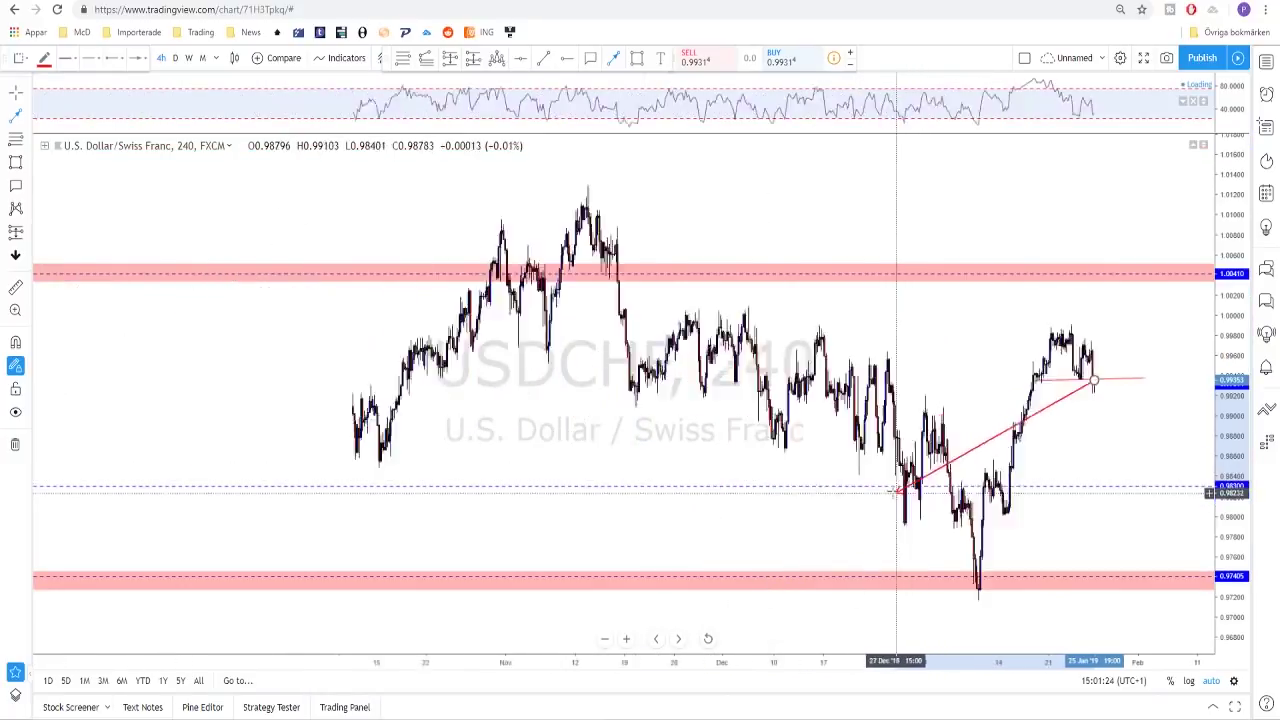
{"action": "scroll", "coordinate": [897, 490], "scroll_direction": "down", "scroll_amount": 3}
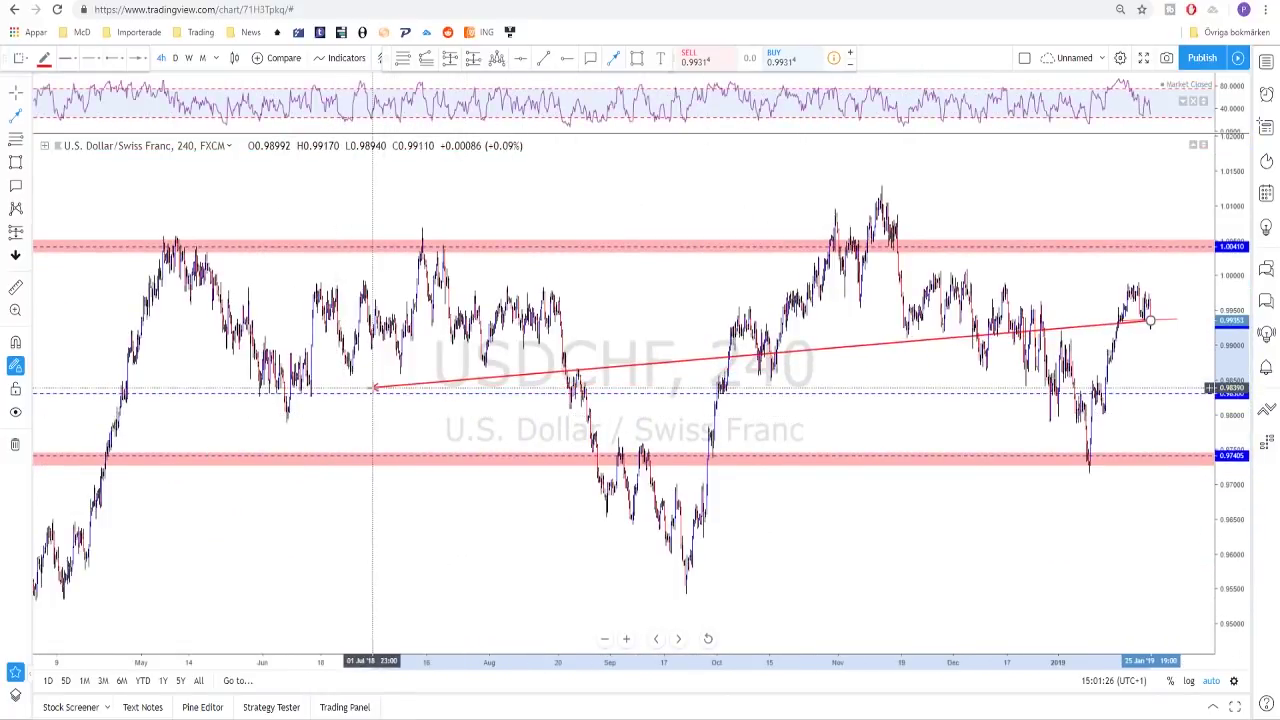
{"action": "scroll", "coordinate": [150, 390], "scroll_direction": "down", "scroll_amount": 3}
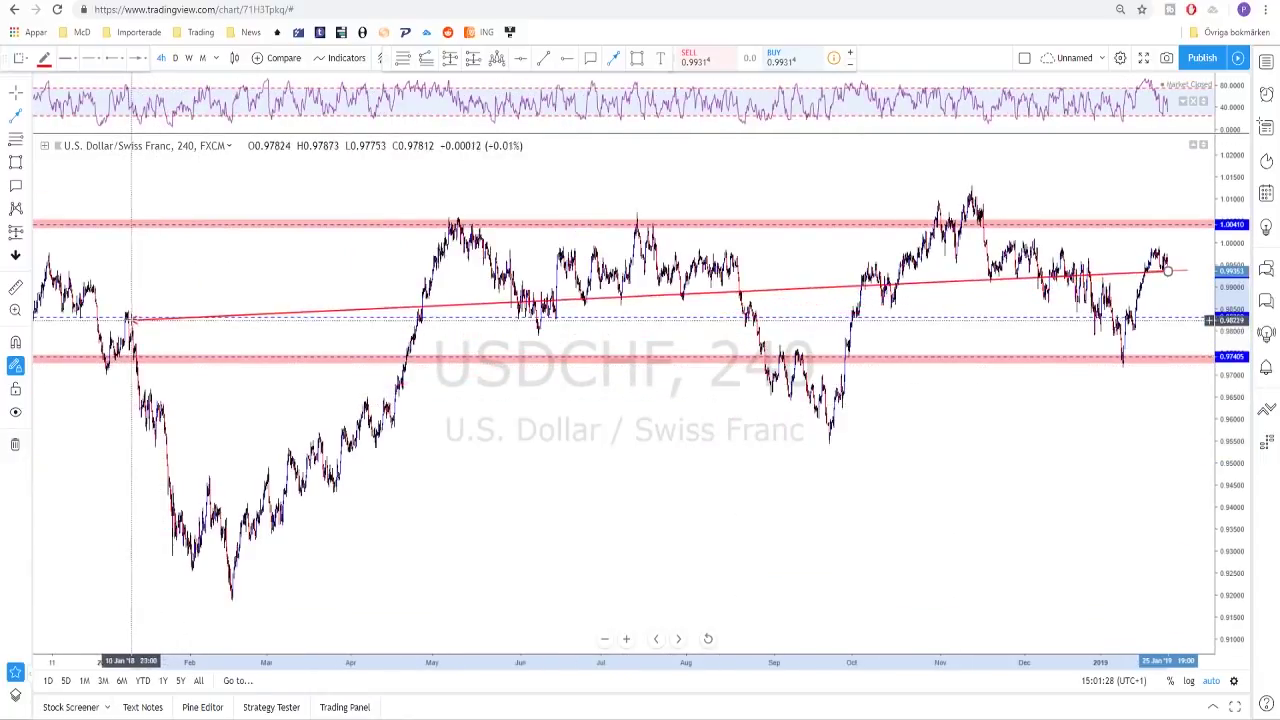
{"action": "scroll", "coordinate": [90, 318], "scroll_direction": "down", "scroll_amount": 2}
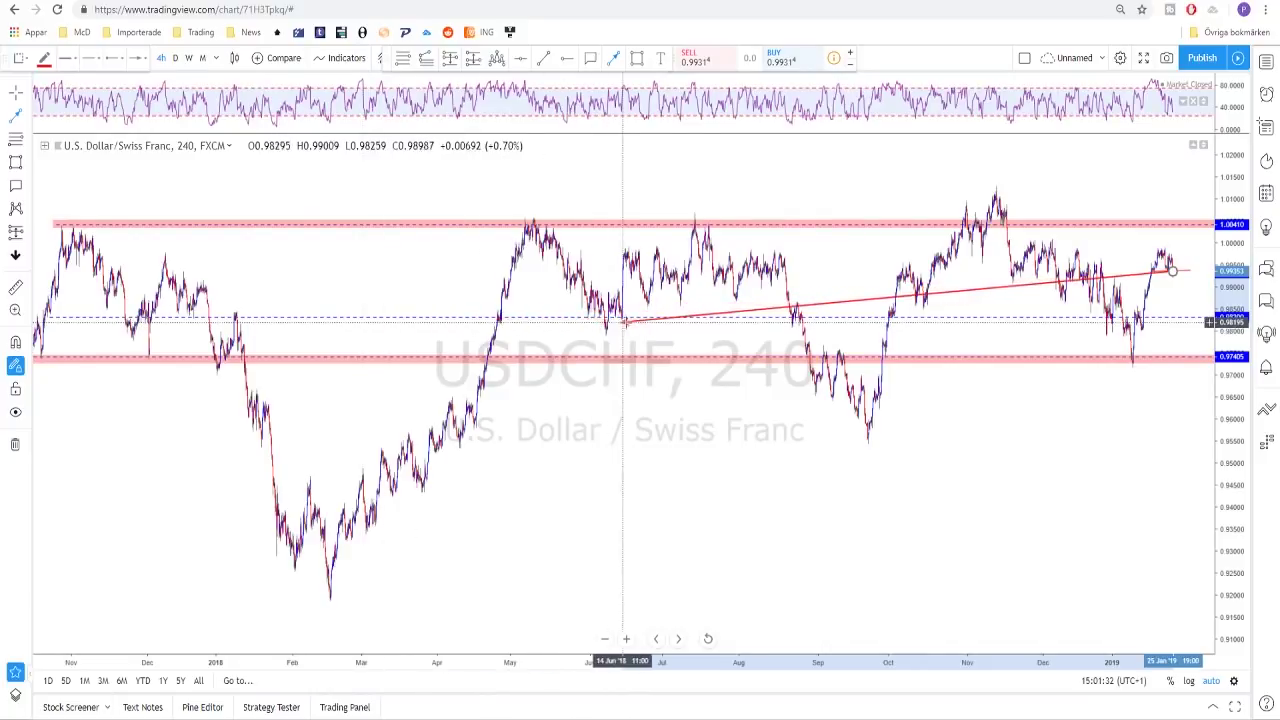
{"action": "left_click", "coordinate": [1190, 320]}
{"action": "scroll", "coordinate": [1186, 297], "scroll_direction": "up", "scroll_amount": 3}
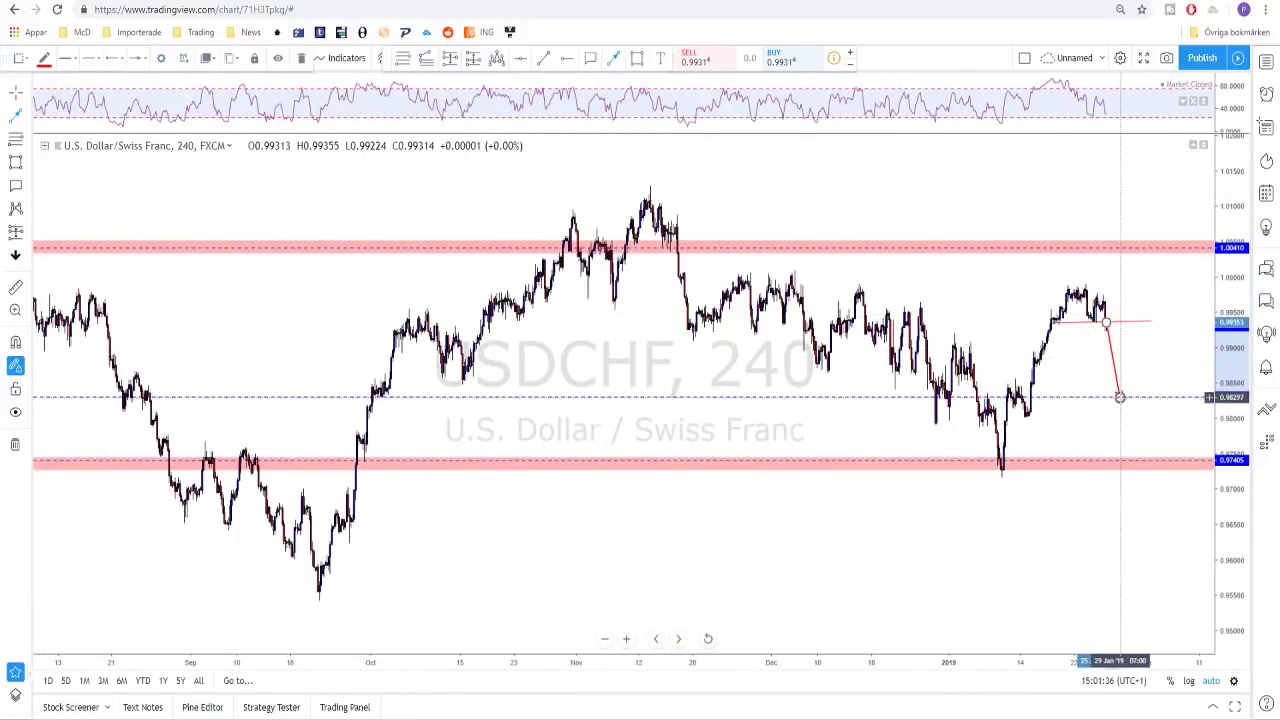
Extend the projected USDCHF path with an arrow from the 0.98300 level back up to about 0.9905
{"action": "left_click", "coordinate": [1120, 397]}
{"action": "scroll", "coordinate": [1124, 350], "scroll_direction": "up", "scroll_amount": 2}
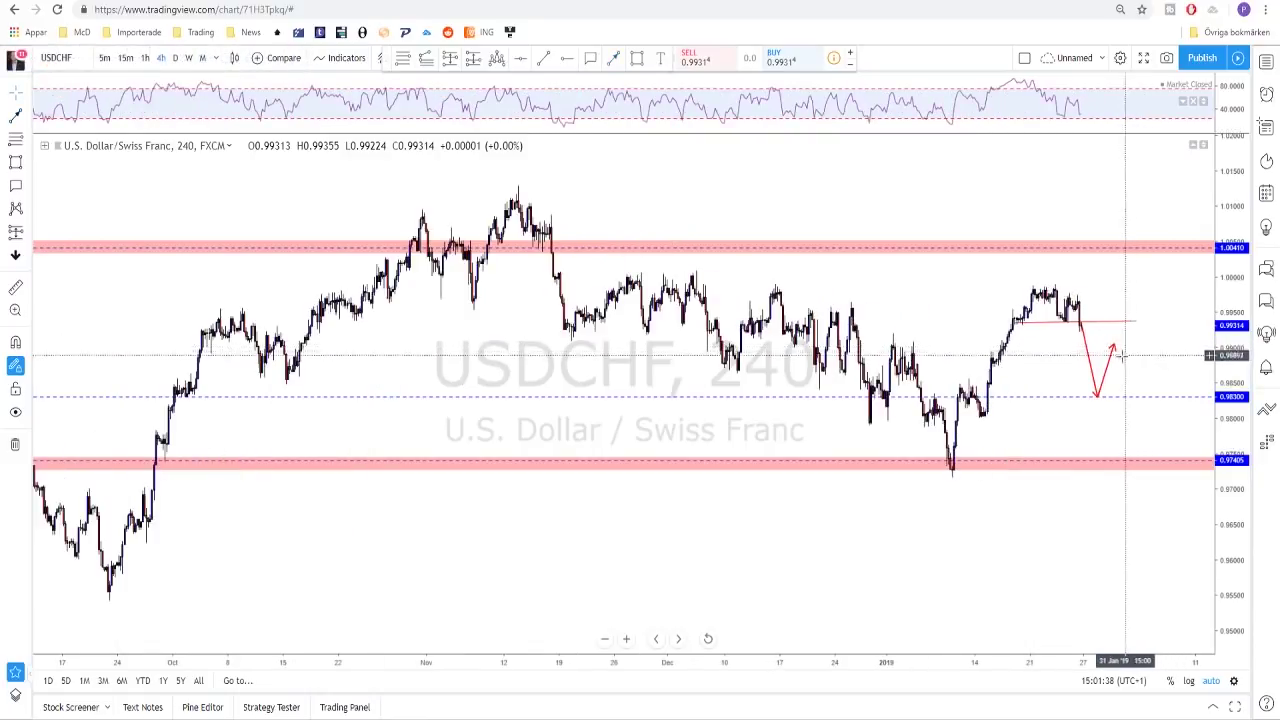
{"action": "scroll", "coordinate": [1110, 352], "scroll_direction": "up", "scroll_amount": 1}
Open the NZDUSD chart on the daily timeframe and enlarge the recent price action around the 0.68519 and 0.67132 zones
{"action": "key", "text": "Down"}
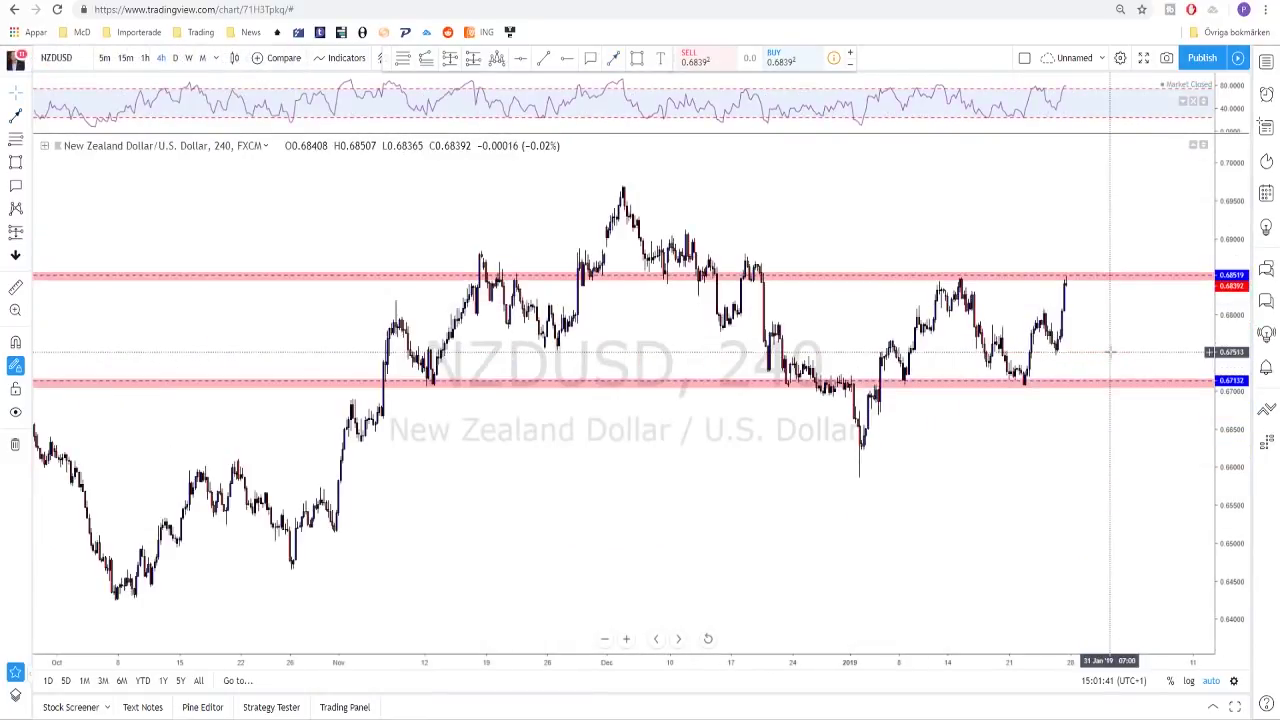
{"action": "left_click", "coordinate": [175, 58]}
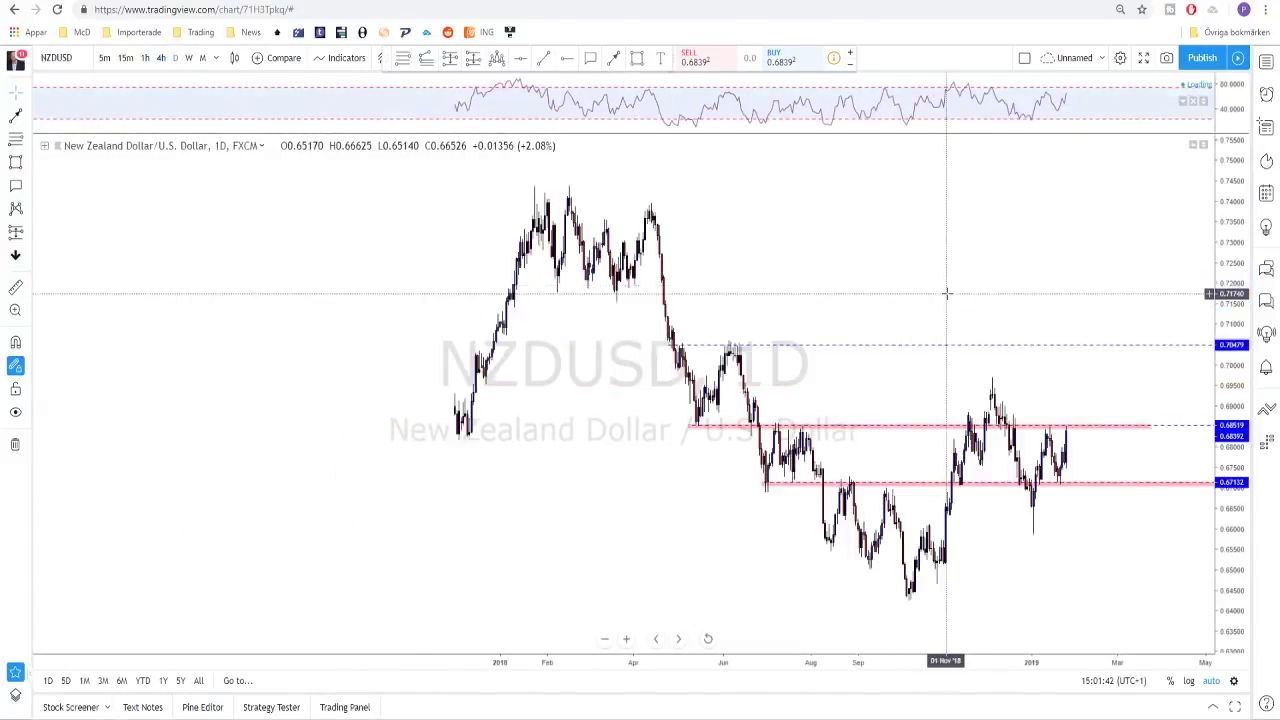
{"action": "scroll", "coordinate": [914, 386], "scroll_direction": "up", "scroll_amount": 4}
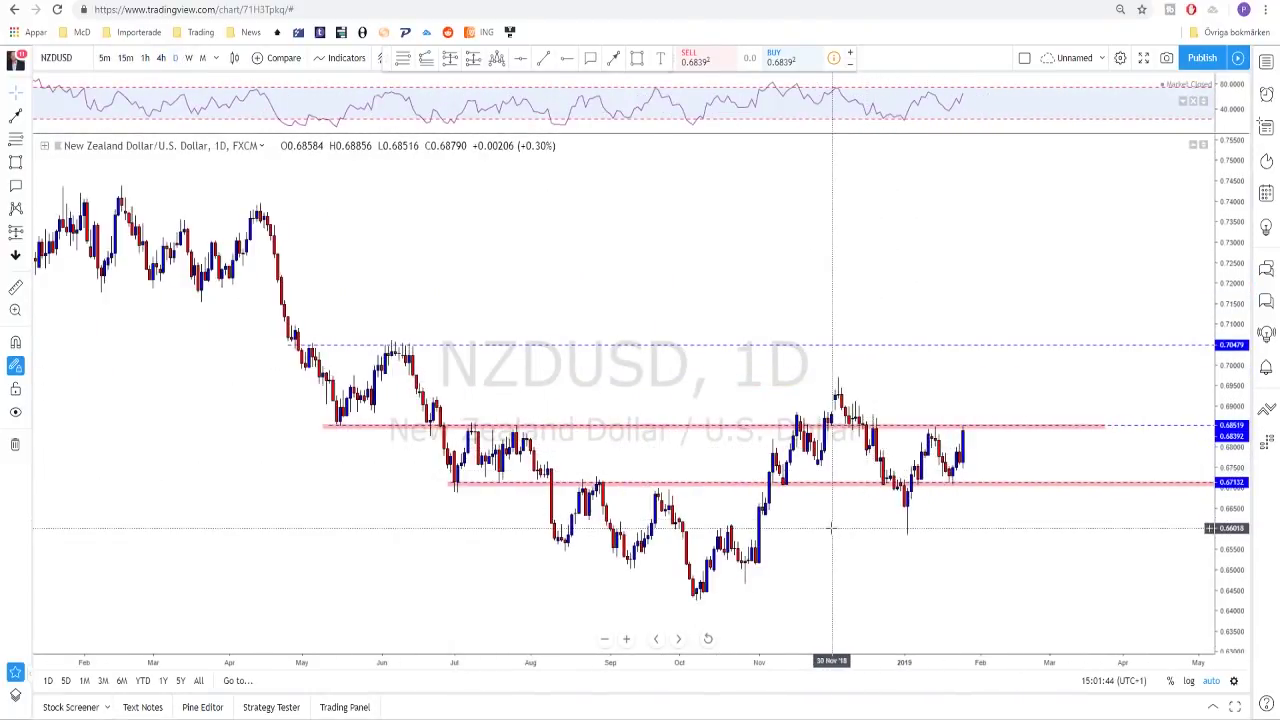
{"action": "scroll", "coordinate": [900, 500], "scroll_direction": "up", "scroll_amount": 3}
{"action": "scroll", "coordinate": [930, 505], "scroll_direction": "down", "scroll_amount": 1}
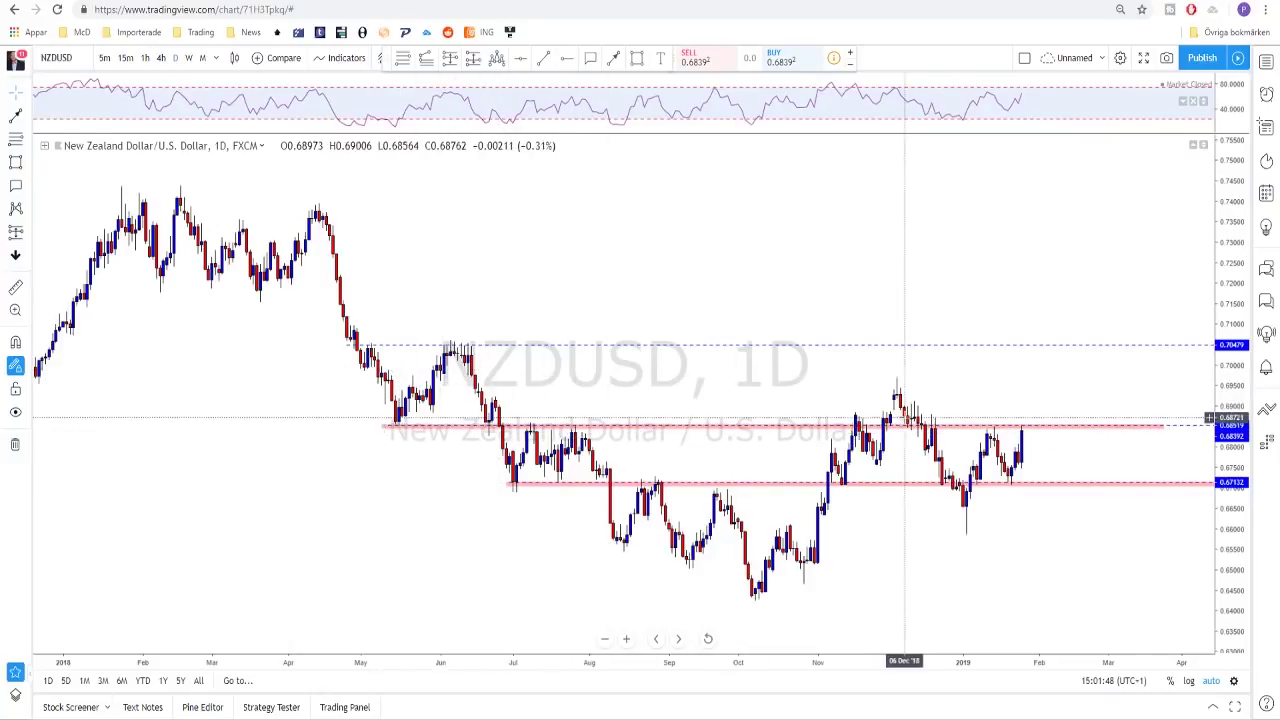
Sketch a small arrow at the latest daily candle just below the 0.68519 zone, and delete it
{"action": "scroll", "coordinate": [926, 420], "scroll_direction": "up", "scroll_amount": 2}
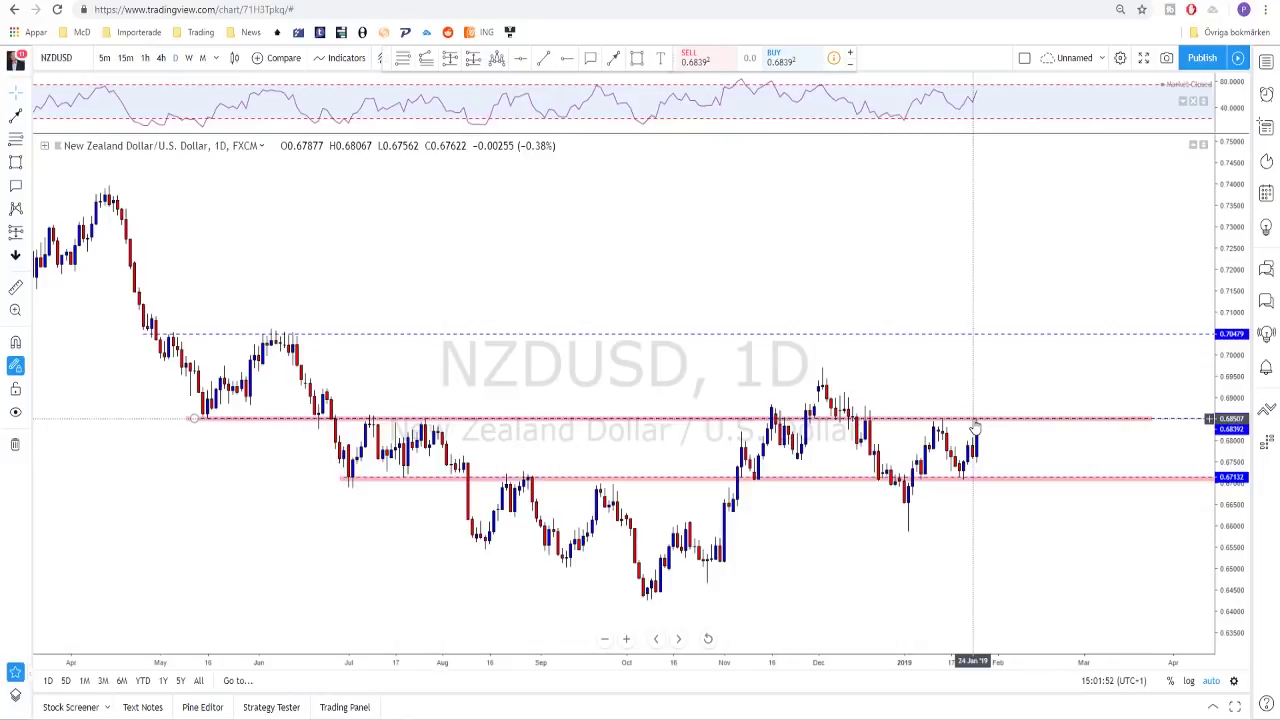
{"action": "scroll", "coordinate": [975, 428], "scroll_direction": "down", "scroll_amount": 1}
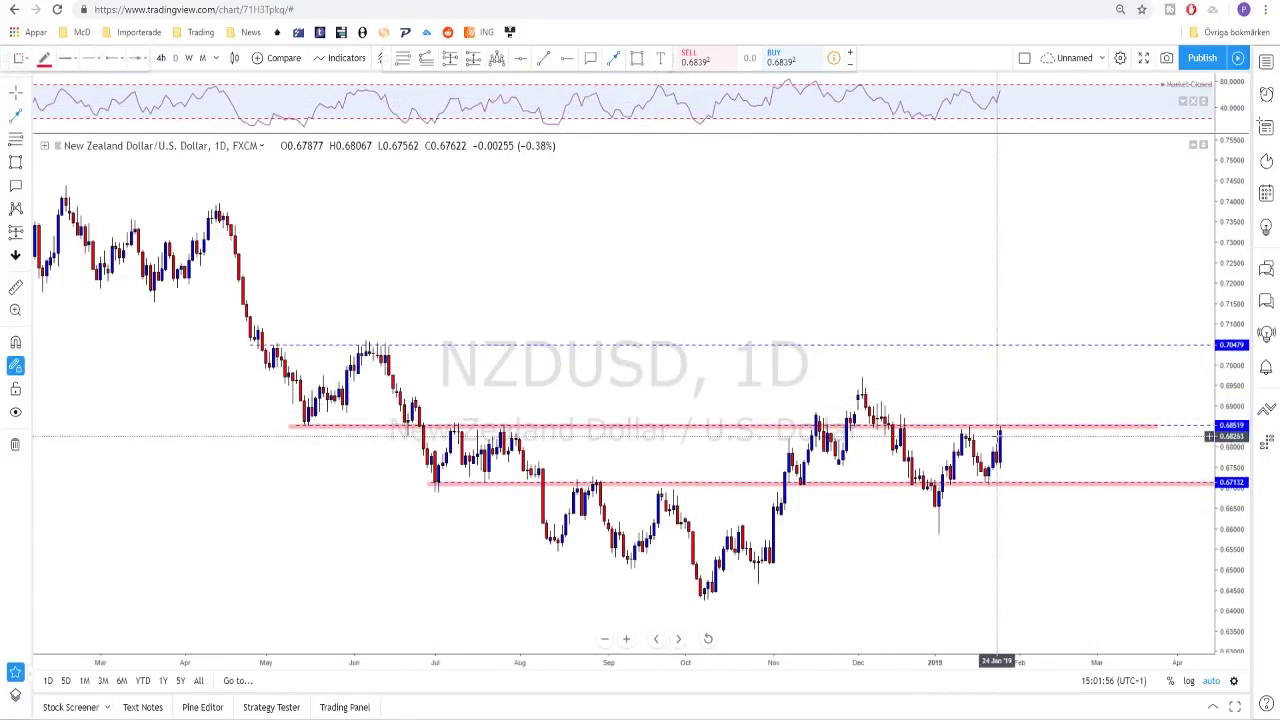
{"action": "mouse_move", "coordinate": [1000, 421]}
{"action": "left_mouse_down"}
{"action": "mouse_move", "coordinate": [975, 428]}
{"action": "mouse_move", "coordinate": [1004, 420]}
{"action": "mouse_move", "coordinate": [1027, 374]}
{"action": "mouse_move", "coordinate": [870, 378]}
{"action": "mouse_move", "coordinate": [966, 344]}
{"action": "mouse_move", "coordinate": [1023, 345]}
{"action": "mouse_move", "coordinate": [1005, 420]}
{"action": "left_mouse_up"}
{"action": "key", "text": "Delete"}
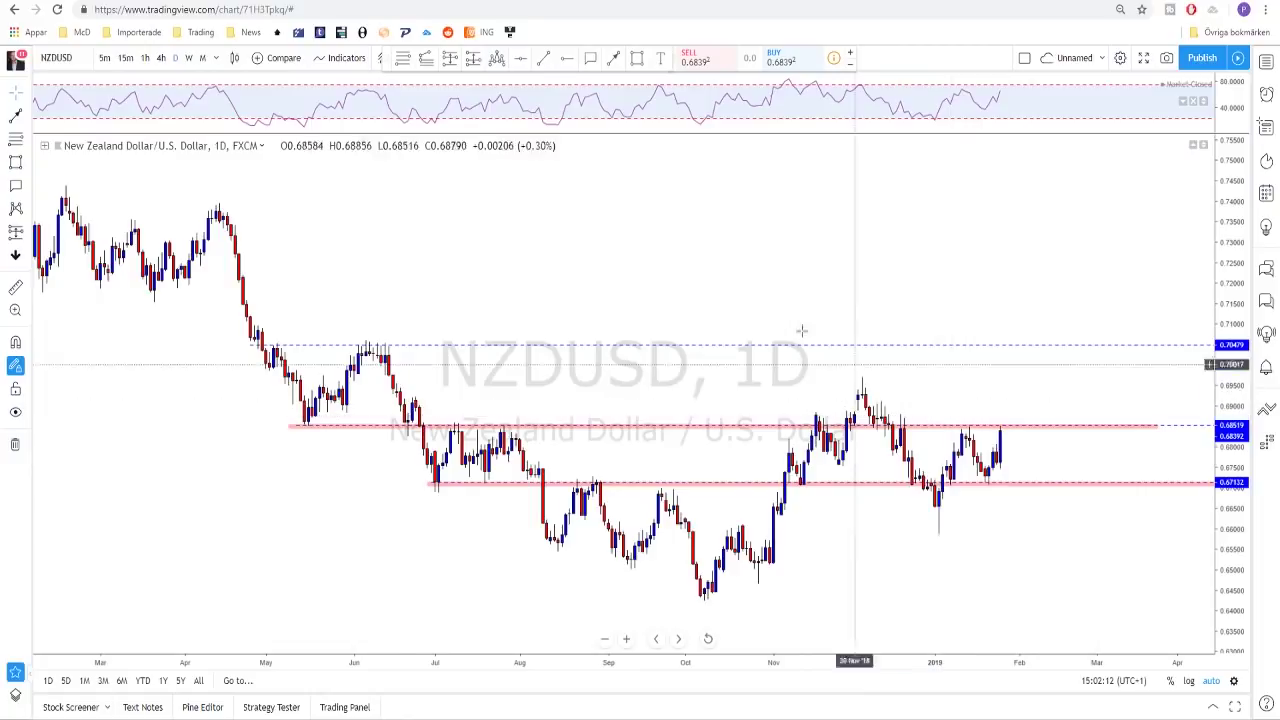
Switch NZDUSD to the 4-hour timeframe and check earlier price reactions at the 0.68519 zone
{"action": "left_click", "coordinate": [160, 58]}
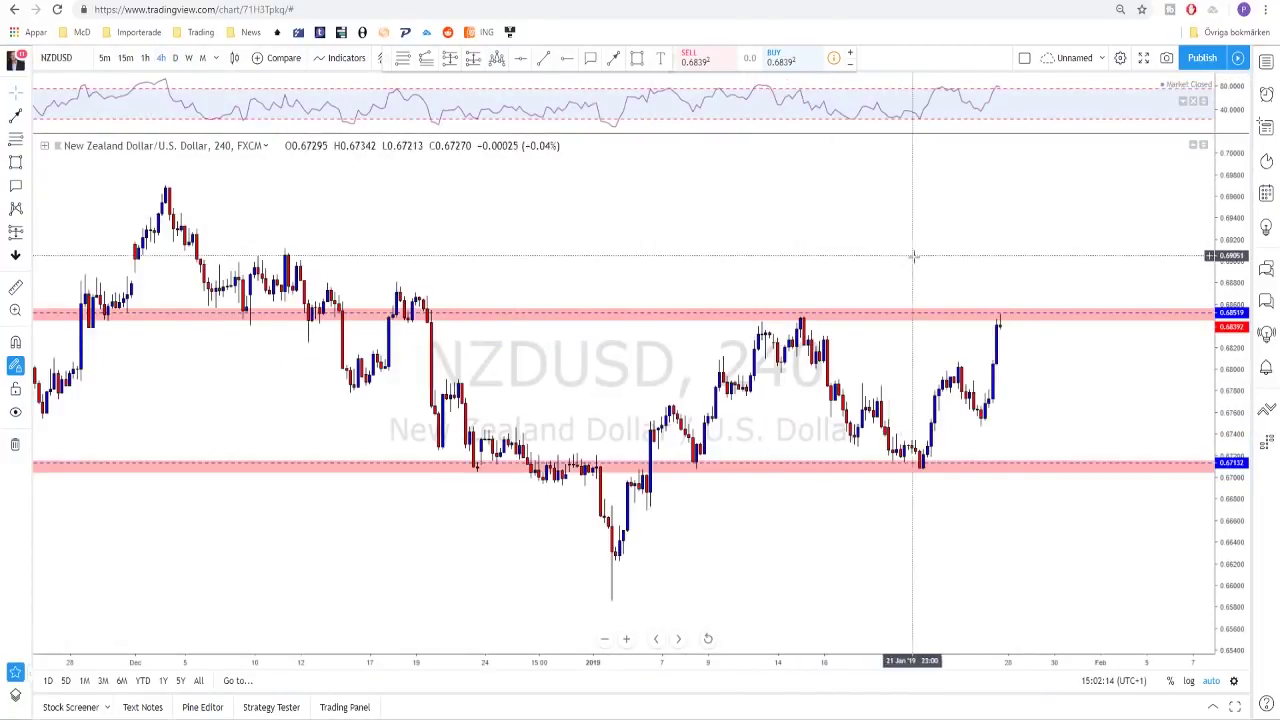
{"action": "scroll", "coordinate": [1014, 334], "scroll_direction": "down", "scroll_amount": 3}
{"action": "scroll", "coordinate": [1070, 320], "scroll_direction": "down", "scroll_amount": 2}
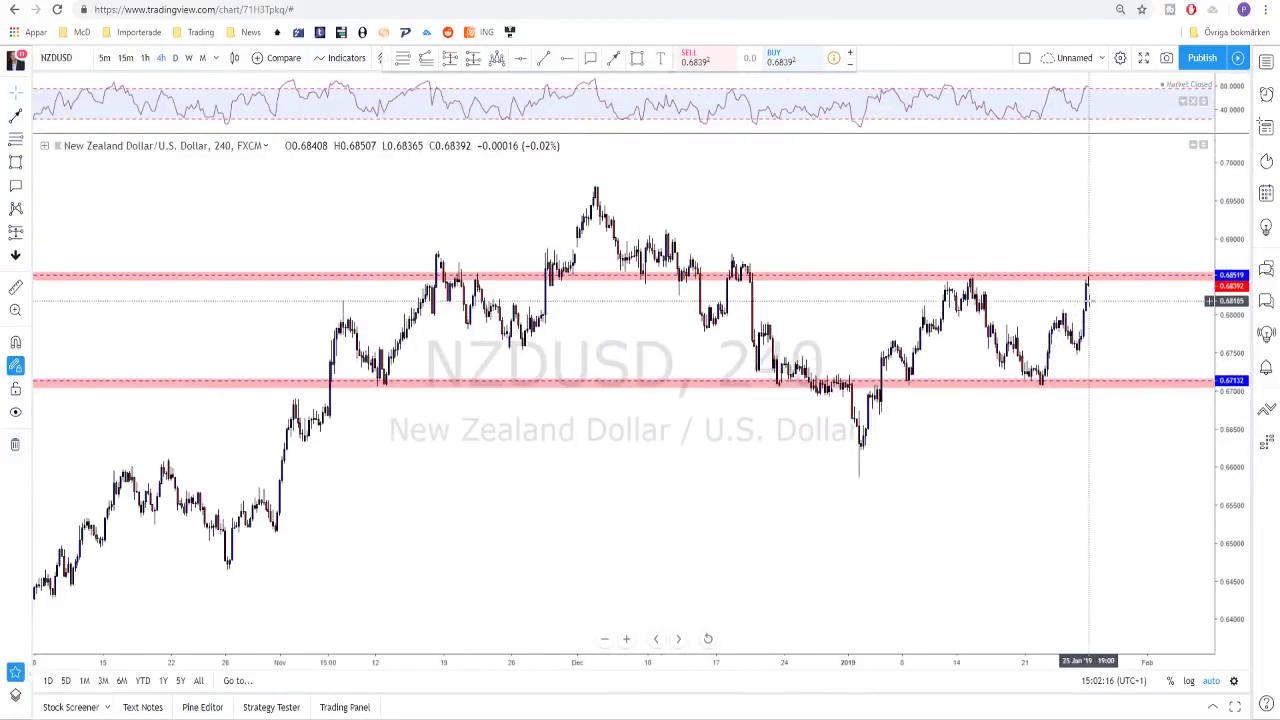
{"action": "scroll", "coordinate": [1072, 277], "scroll_direction": "down", "scroll_amount": 5}
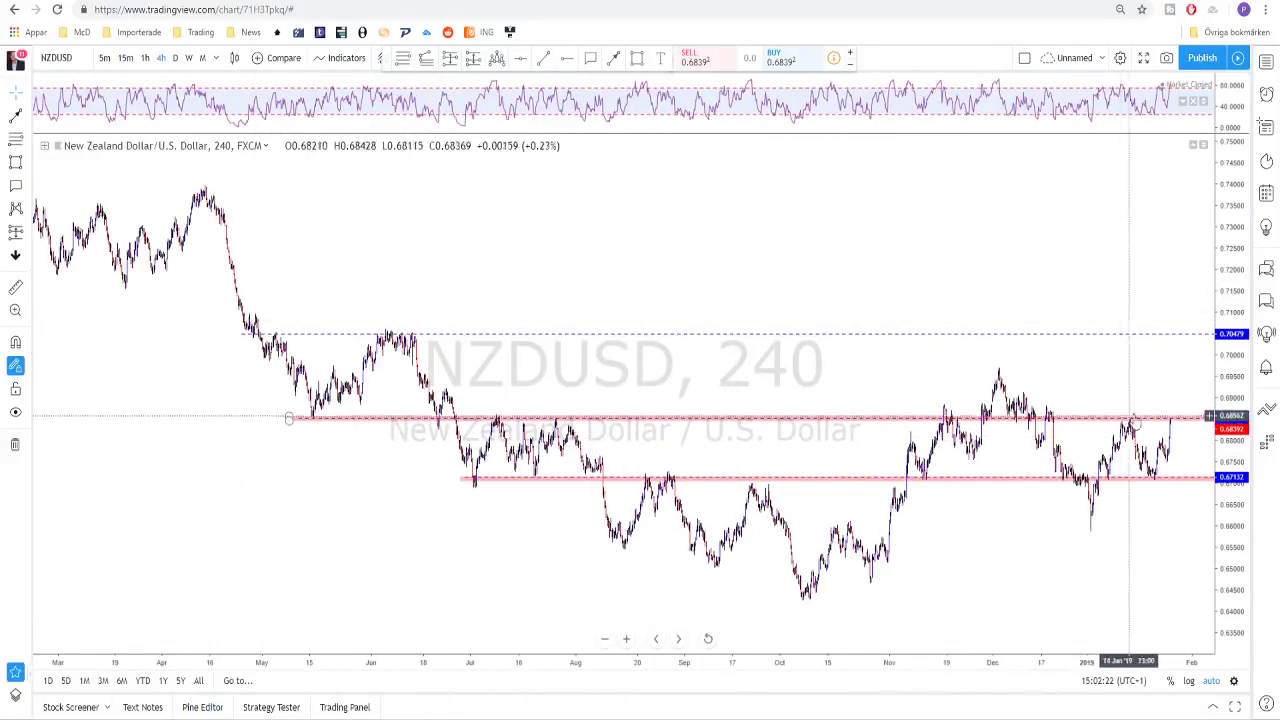
Try a Fibonacci retracement over the first upswing from about 0.6708 to 0.6808, and delete it
{"action": "scroll", "coordinate": [1037, 410], "scroll_direction": "up", "scroll_amount": 5}
{"action": "scroll", "coordinate": [821, 398], "scroll_direction": "up", "scroll_amount": 4}
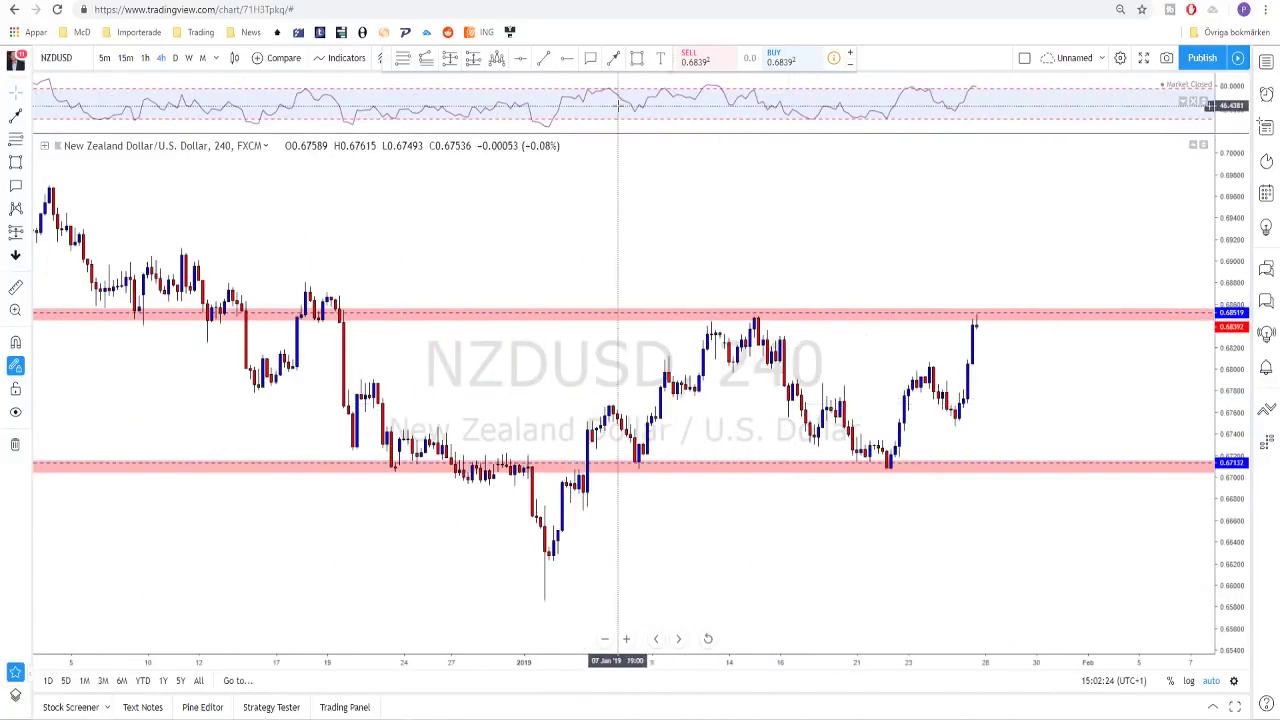
{"action": "left_click", "coordinate": [874, 466]}
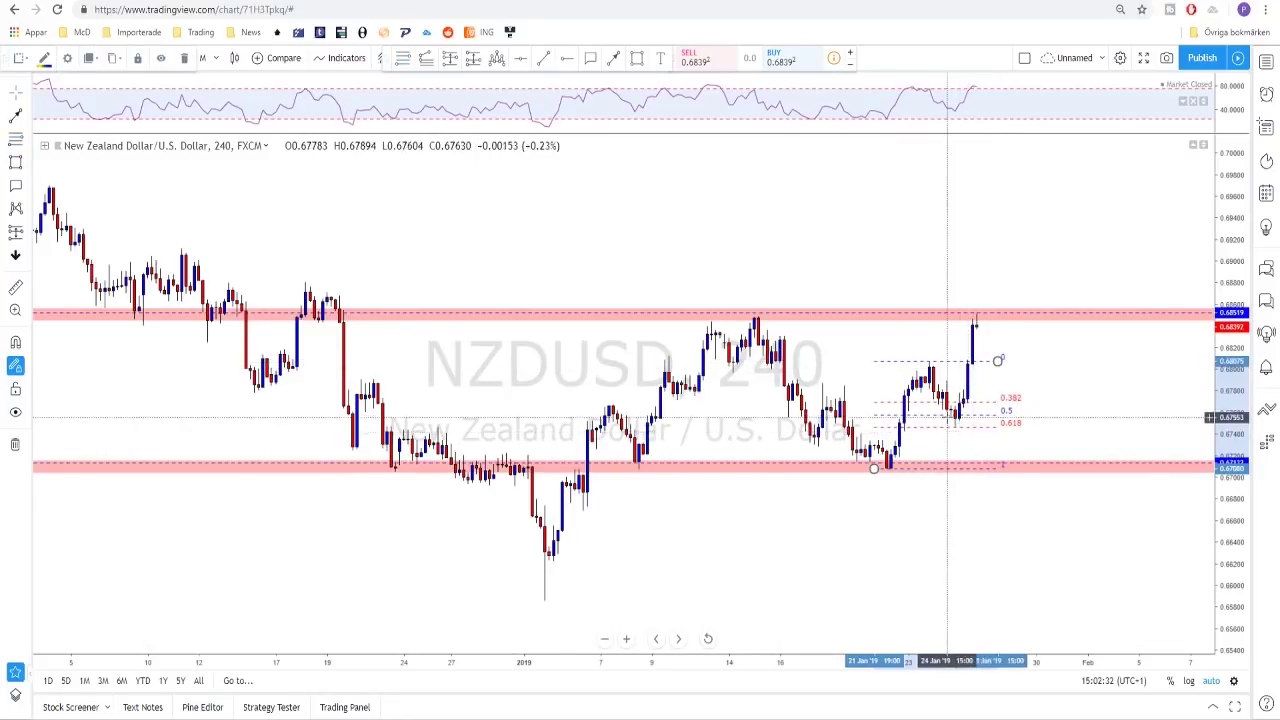
{"action": "key", "text": "Delete"}
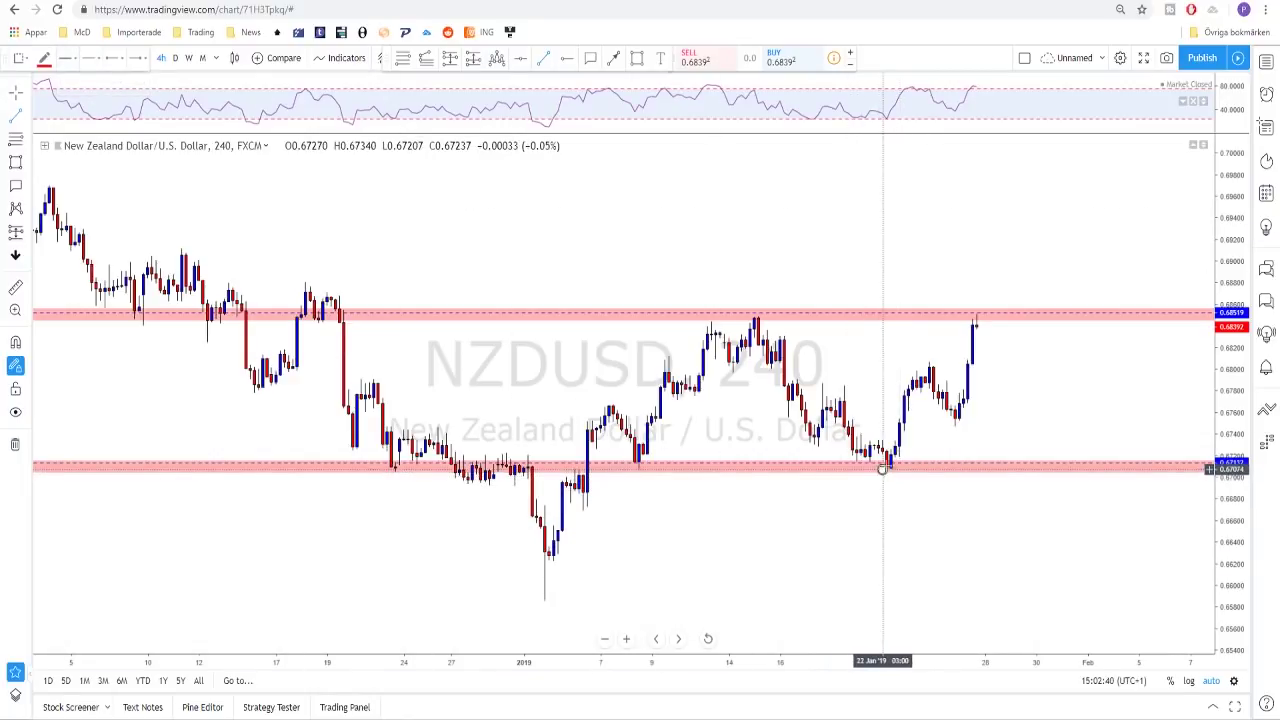
Draw trend lines along the two recent upswings, from about 0.6707 to 0.6805 and from the following low to the 0.68519 zone
{"action": "mouse_move", "coordinate": [882, 468]}
{"action": "left_mouse_down"}
{"action": "mouse_move", "coordinate": [925, 363]}
{"action": "mouse_move", "coordinate": [921, 380]}
{"action": "left_mouse_up"}
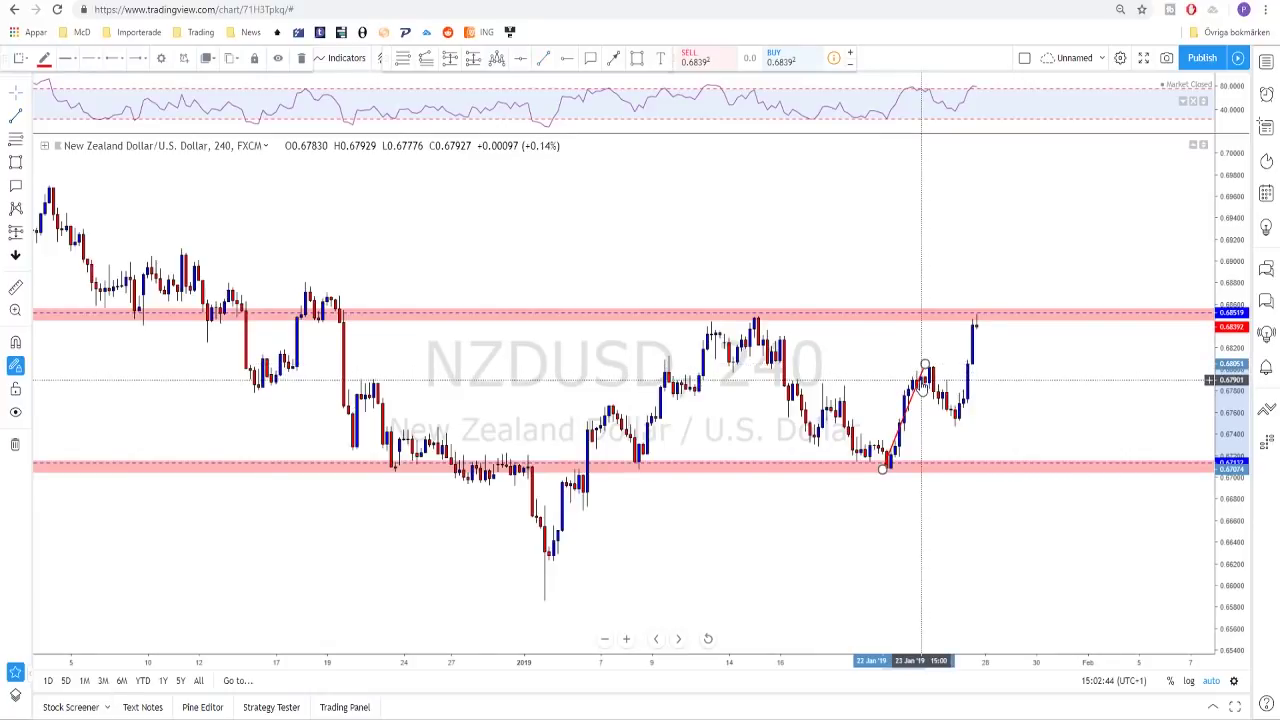
{"action": "left_click_drag", "start_coordinate": [955, 425], "coordinate": [997, 320]}
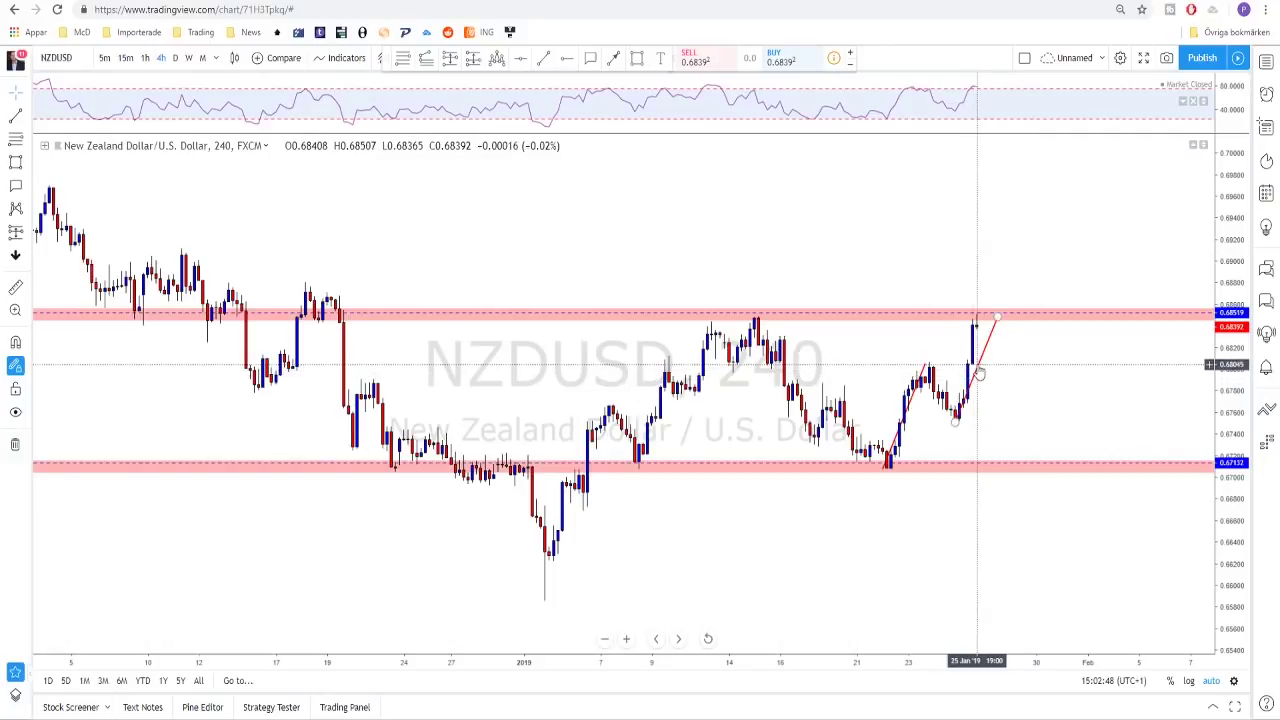
{"action": "left_click", "coordinate": [970, 390]}
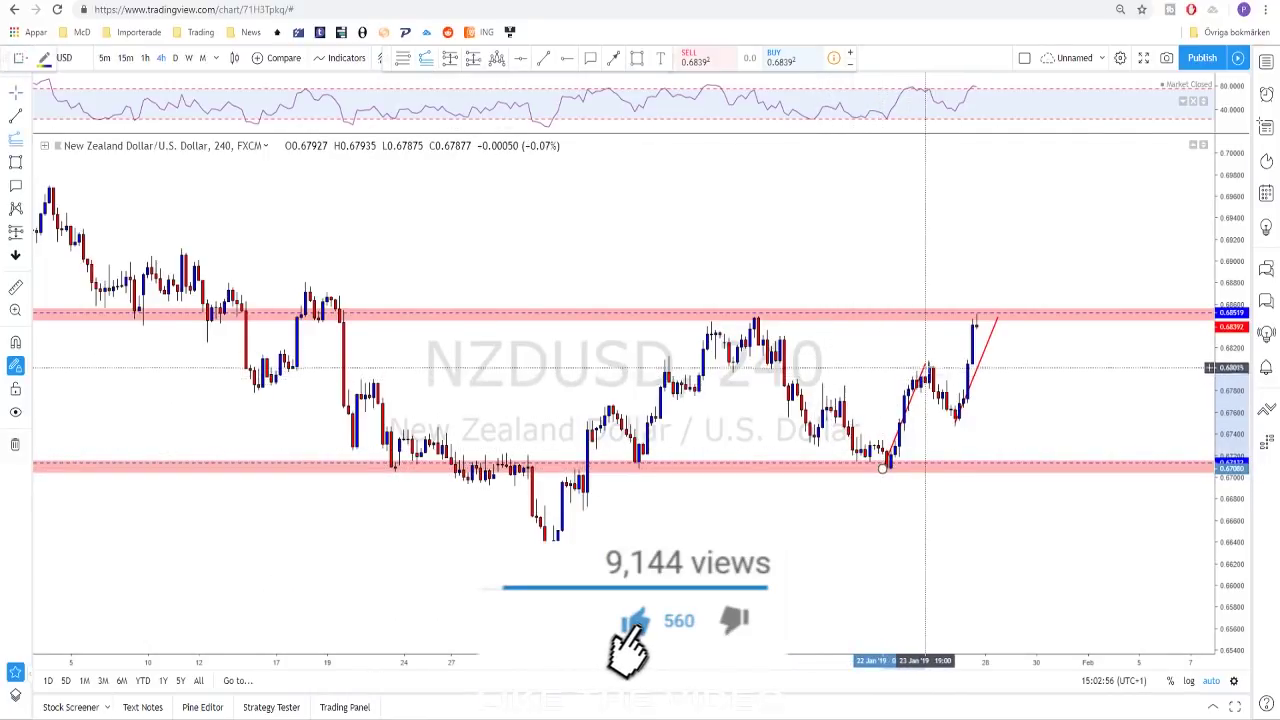
Place a trend-based Fibonacci extension from the 0.6708 low to the 0.6808 high, with its third point back at about 0.6709
{"action": "left_click", "coordinate": [925, 360]}
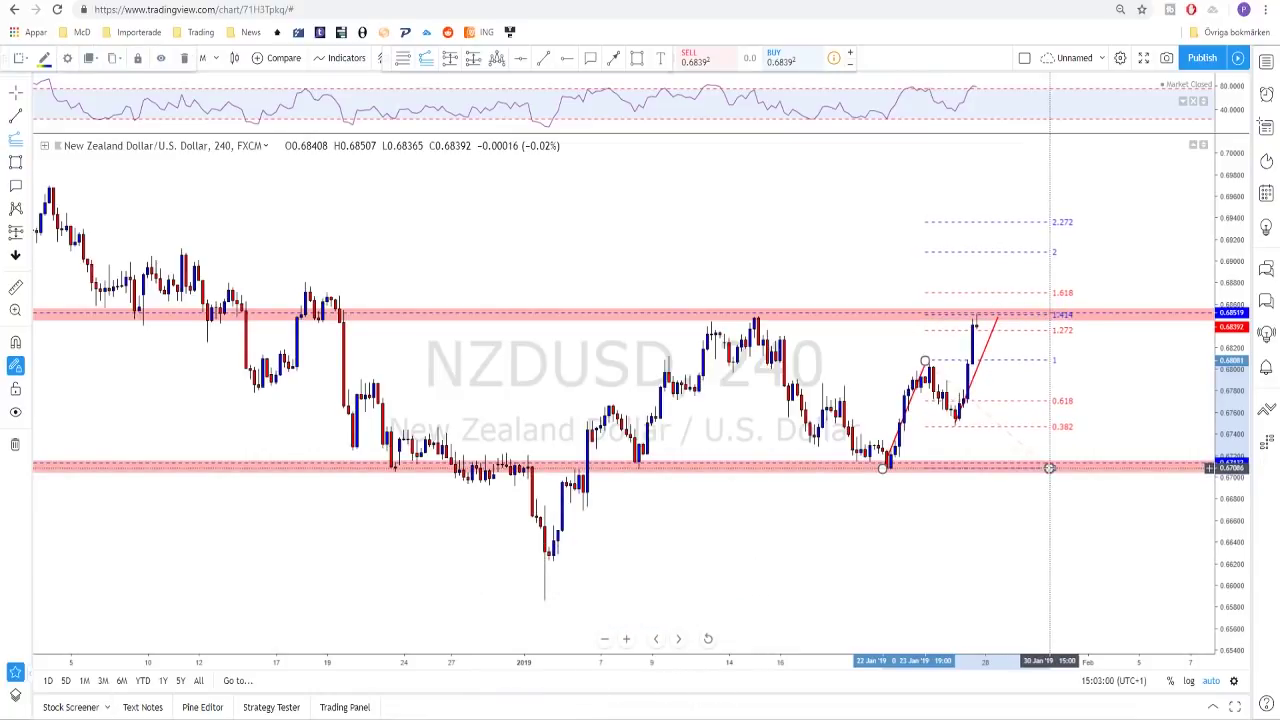
{"action": "left_click", "coordinate": [1049, 468]}
{"action": "scroll", "coordinate": [1050, 330], "scroll_direction": "up", "scroll_amount": 2}
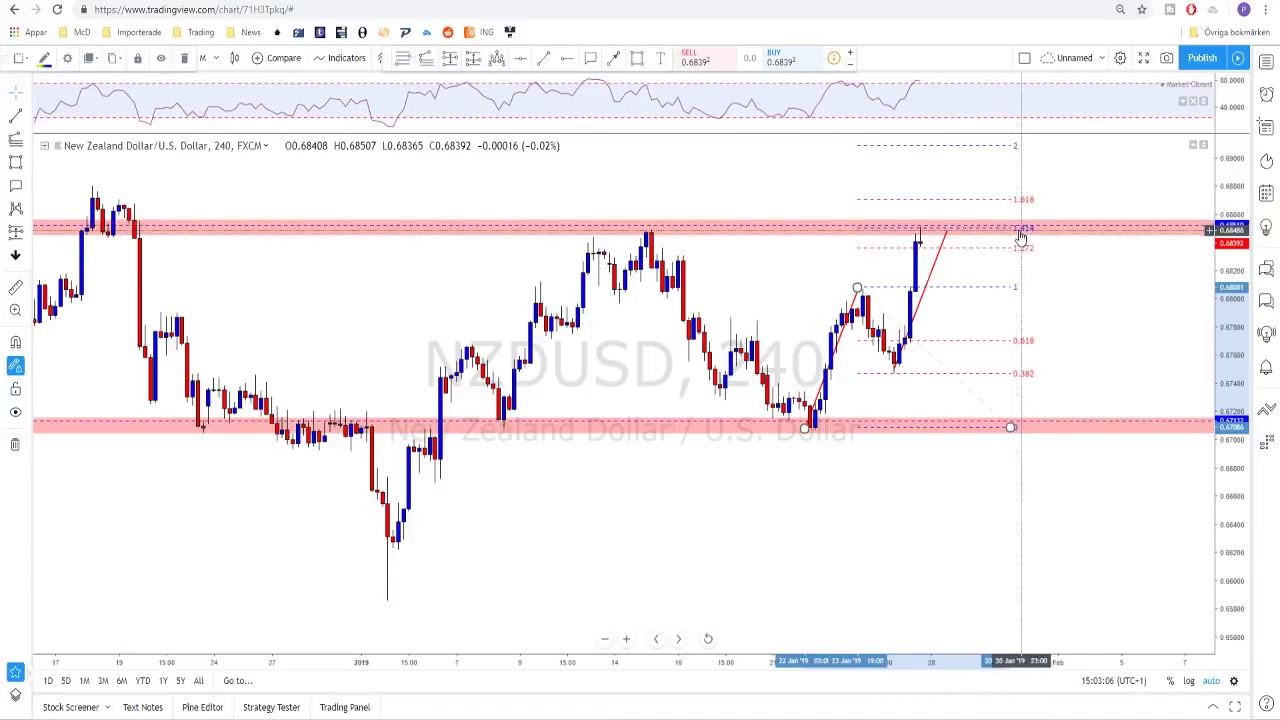
{"action": "scroll", "coordinate": [1020, 238], "scroll_direction": "up", "scroll_amount": 3}
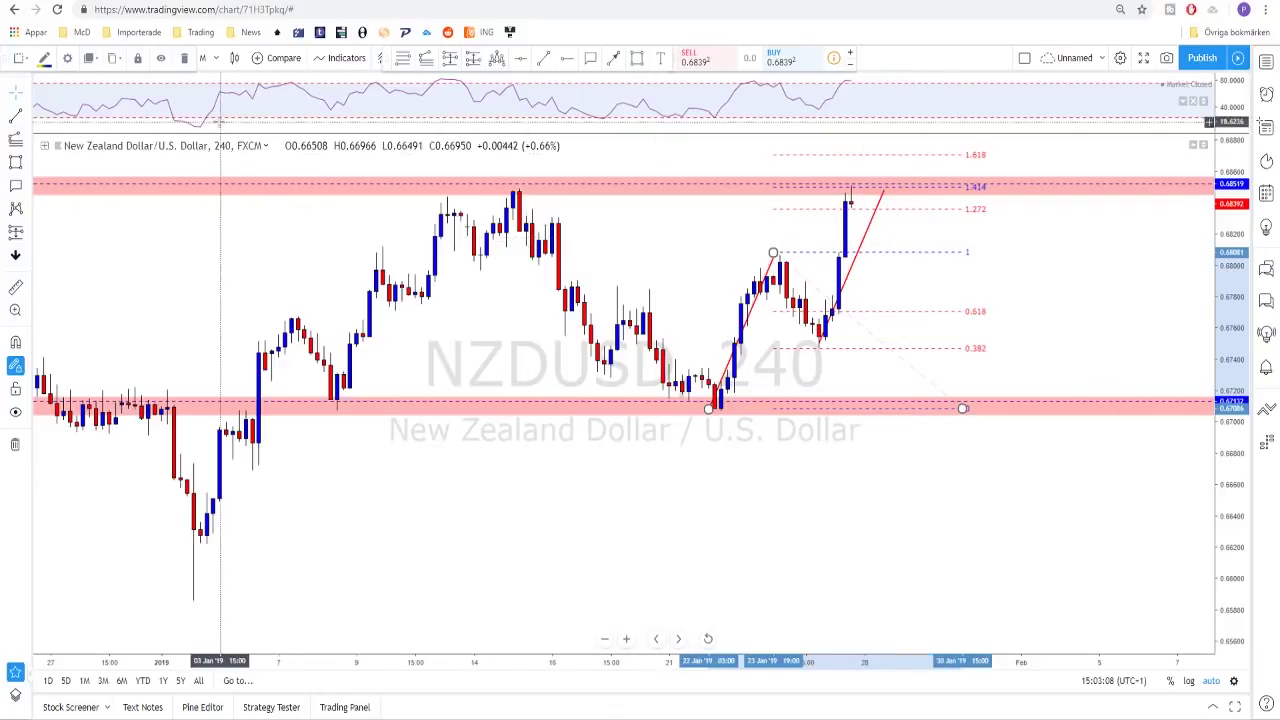
Switch NZDUSD to the 1-hour timeframe and fit both upswings and the two zones in view
{"action": "right_click", "coordinate": [232, 233]}
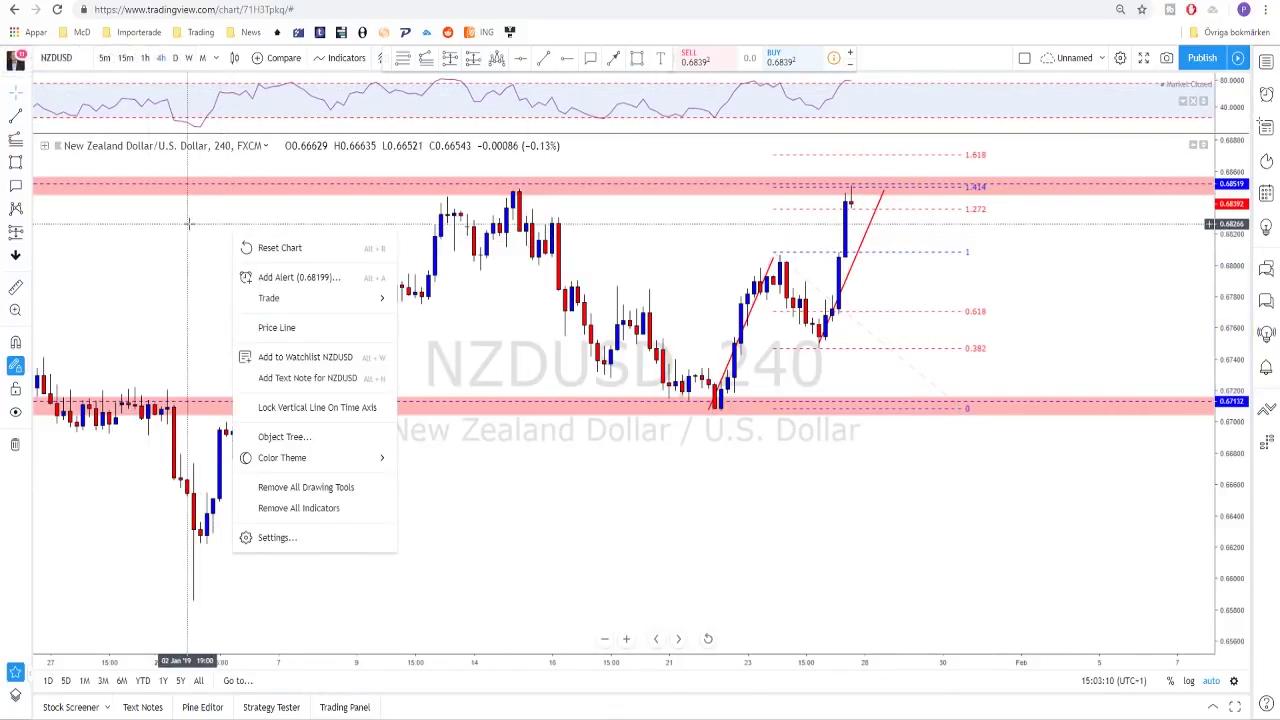
{"action": "left_click", "coordinate": [125, 45]}
{"action": "left_click", "coordinate": [145, 58]}
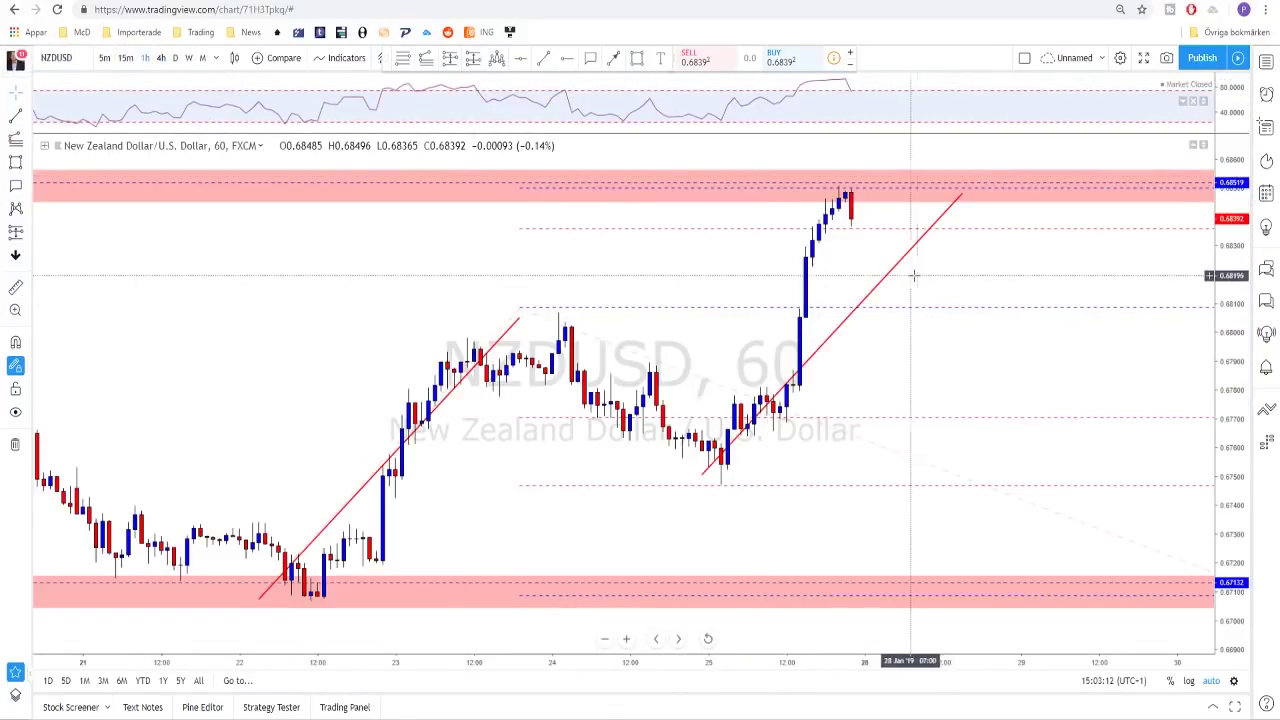
{"action": "scroll", "coordinate": [917, 278], "scroll_direction": "down", "scroll_amount": 2}
{"action": "scroll", "coordinate": [978, 283], "scroll_direction": "down", "scroll_amount": 2}
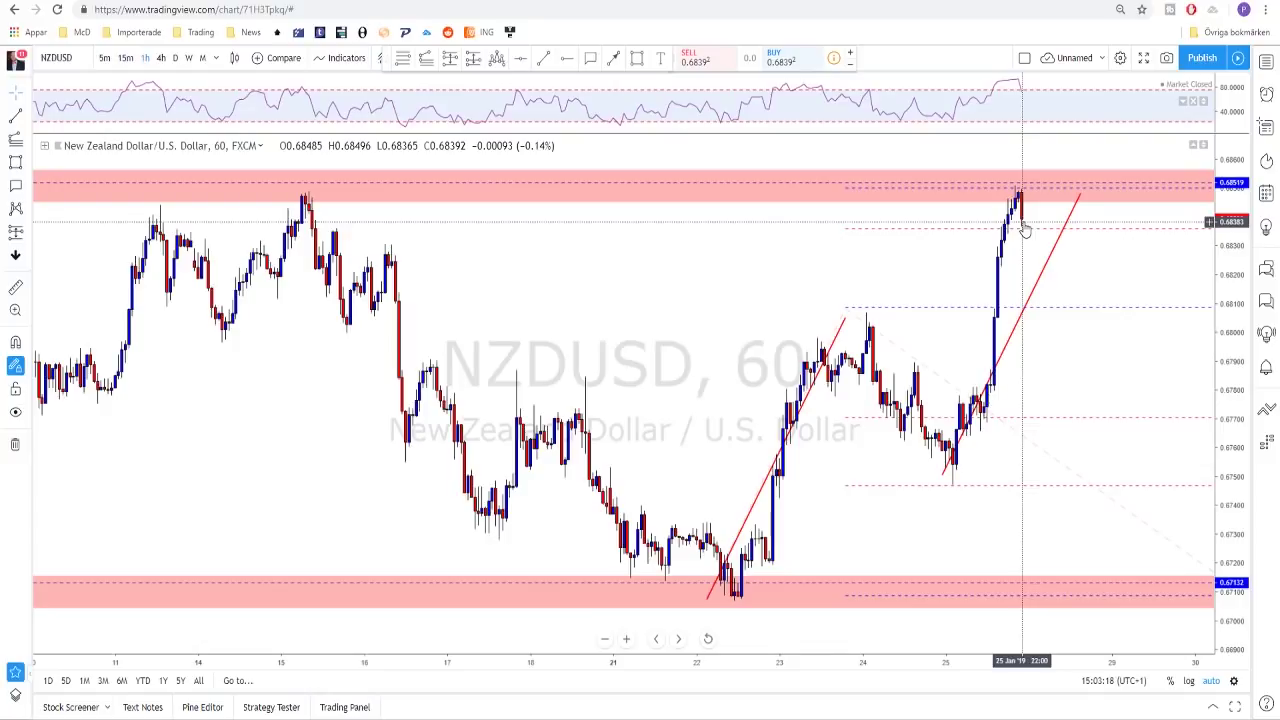
Sketch a projected zigzag of arrows from about 0.6848 down to 0.6830, up to 0.6850 and down to 0.6837
{"action": "scroll", "coordinate": [1023, 228], "scroll_direction": "up", "scroll_amount": 1}
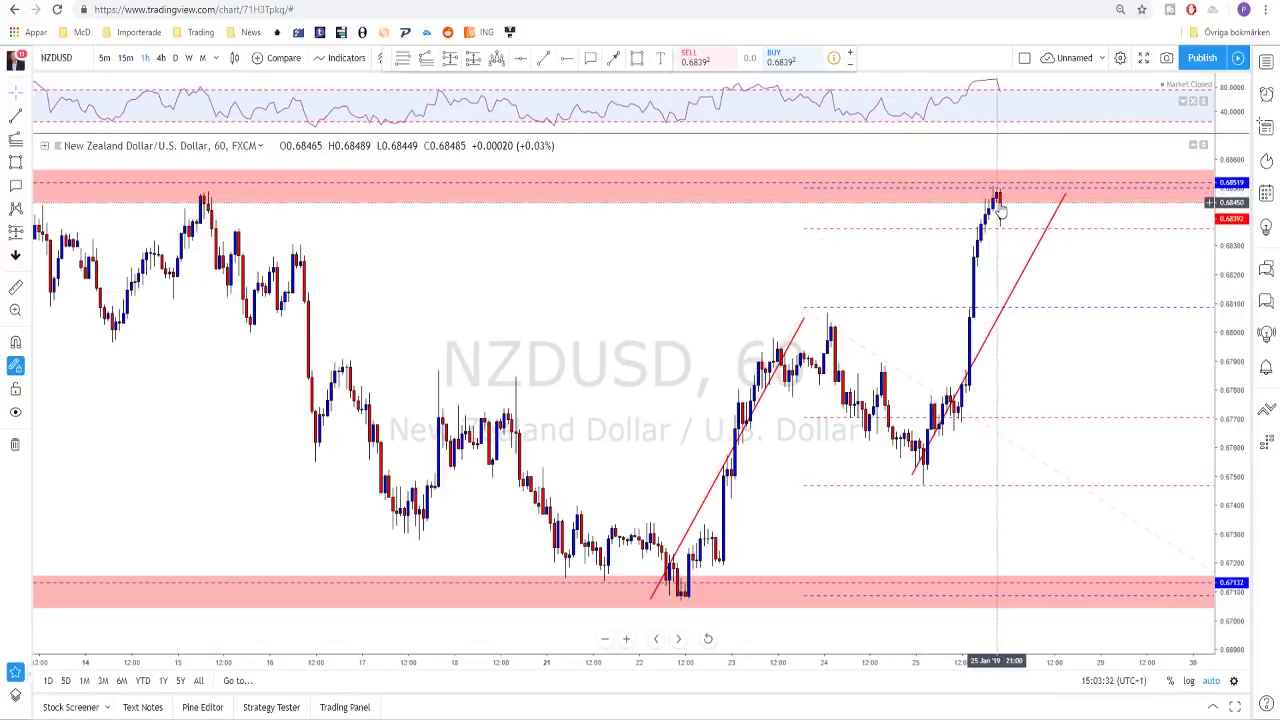
{"action": "scroll", "coordinate": [1001, 222], "scroll_direction": "down", "scroll_amount": 2}
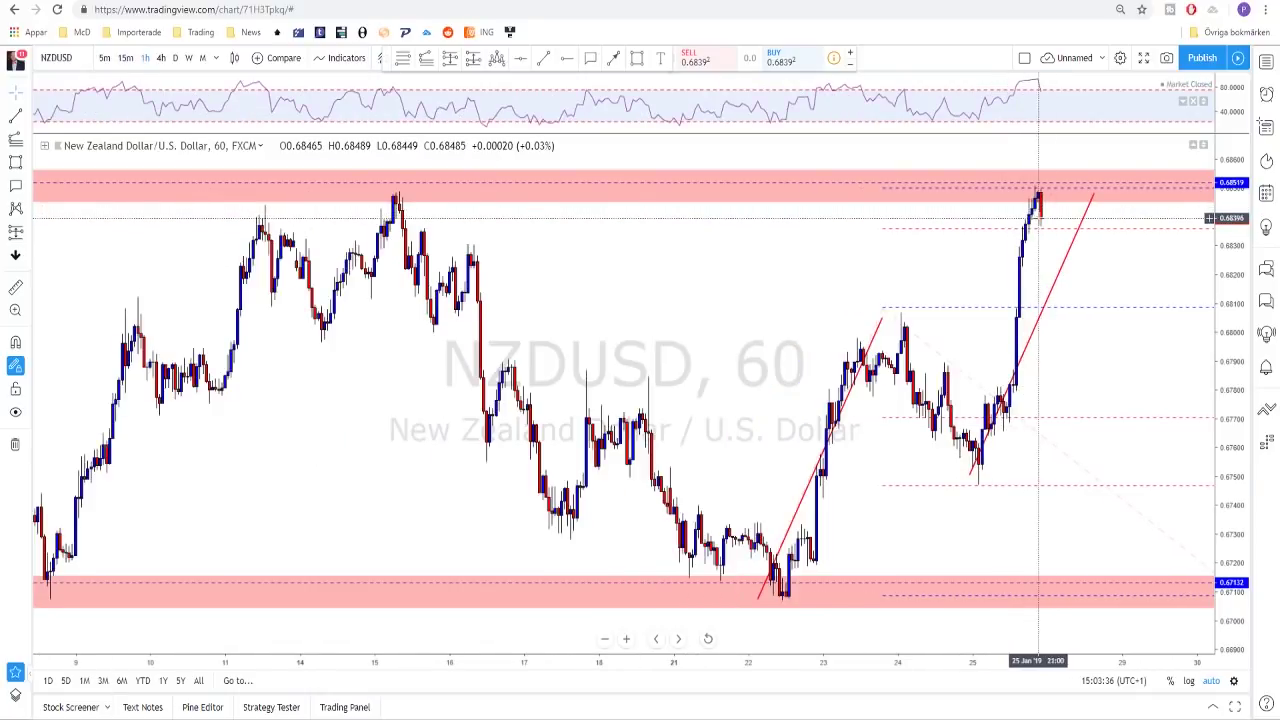
{"action": "scroll", "coordinate": [1030, 228], "scroll_direction": "up", "scroll_amount": 1}
{"action": "scroll", "coordinate": [965, 255], "scroll_direction": "up", "scroll_amount": 1}
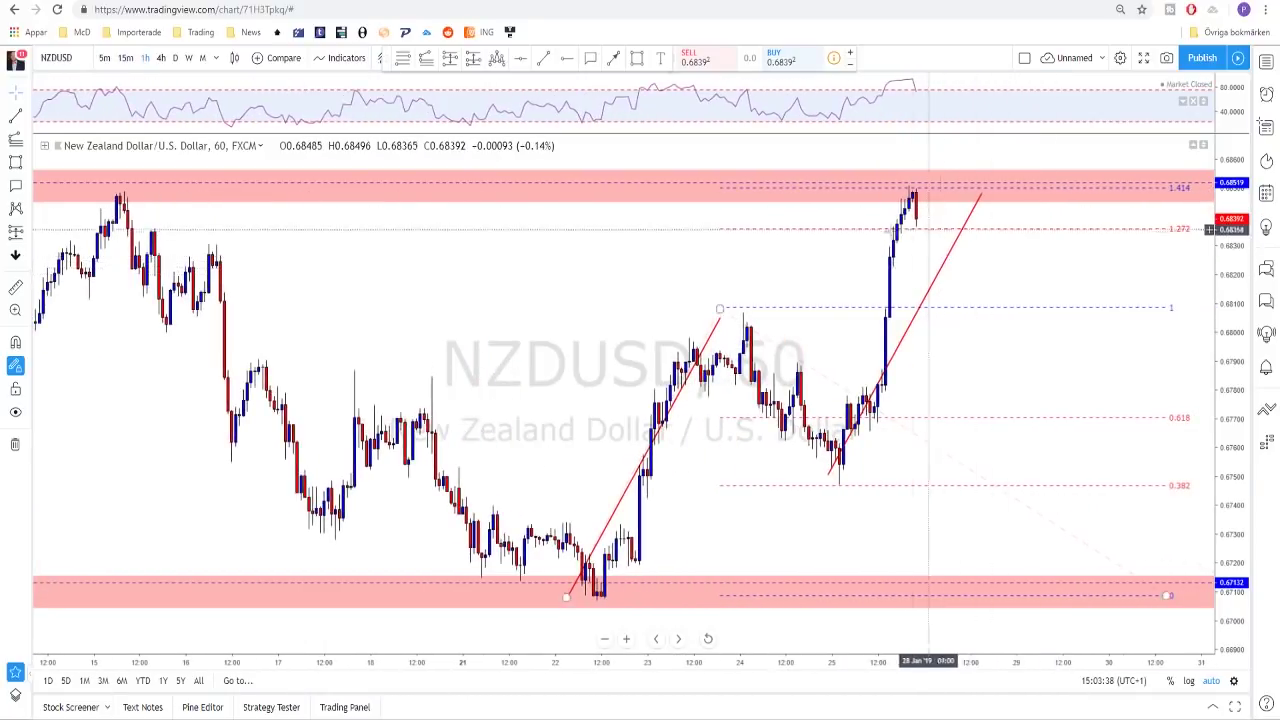
{"action": "left_click", "coordinate": [543, 57]}
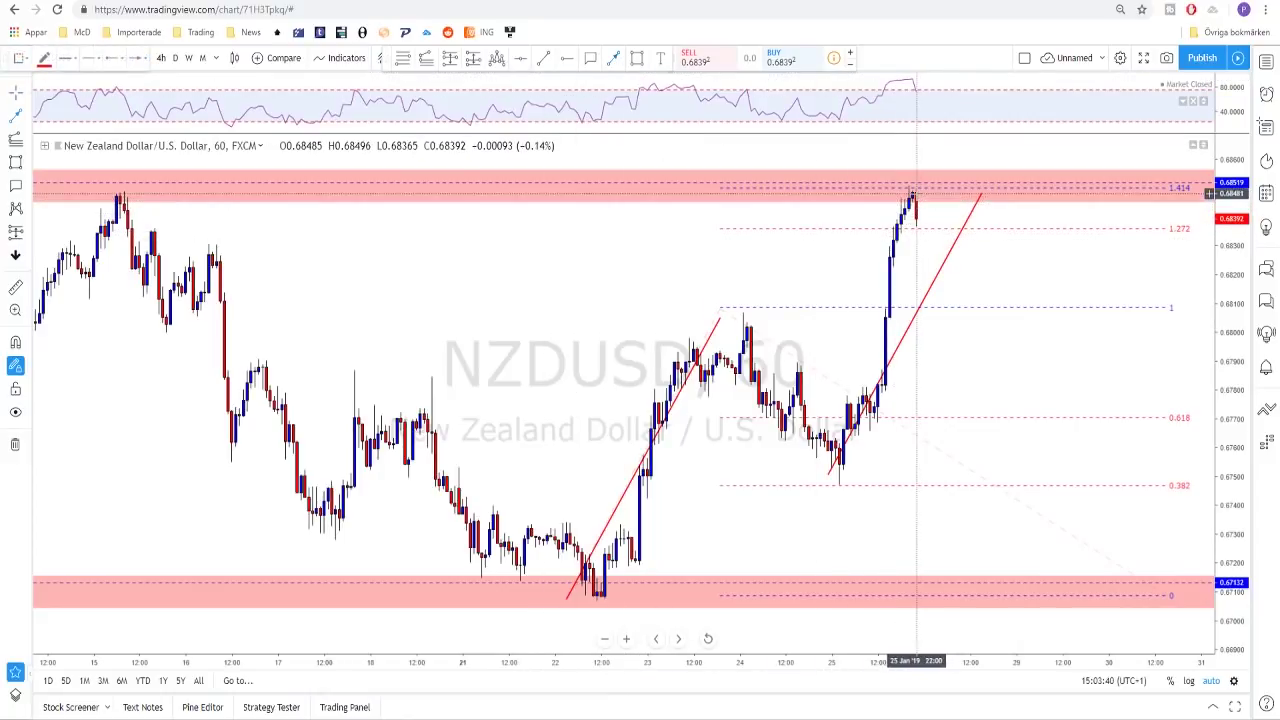
{"action": "left_click", "coordinate": [915, 192]}
{"action": "left_click", "coordinate": [928, 245]}
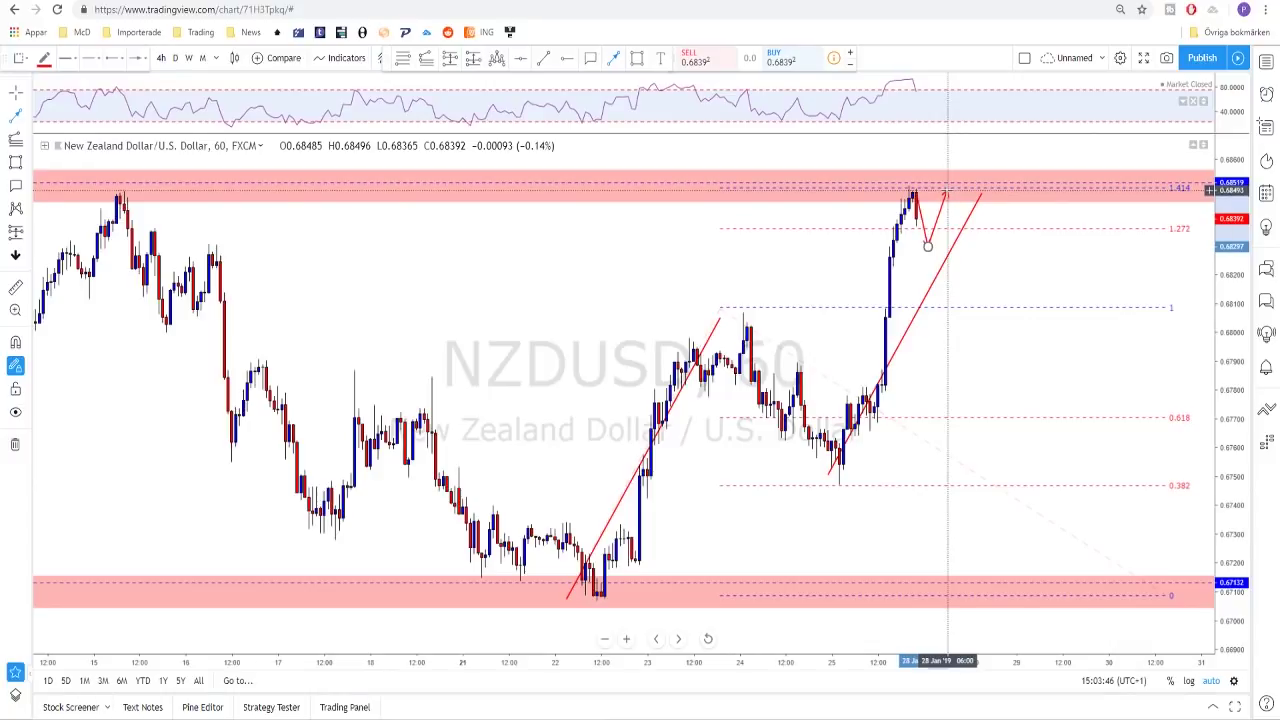
{"action": "left_click", "coordinate": [947, 188]}
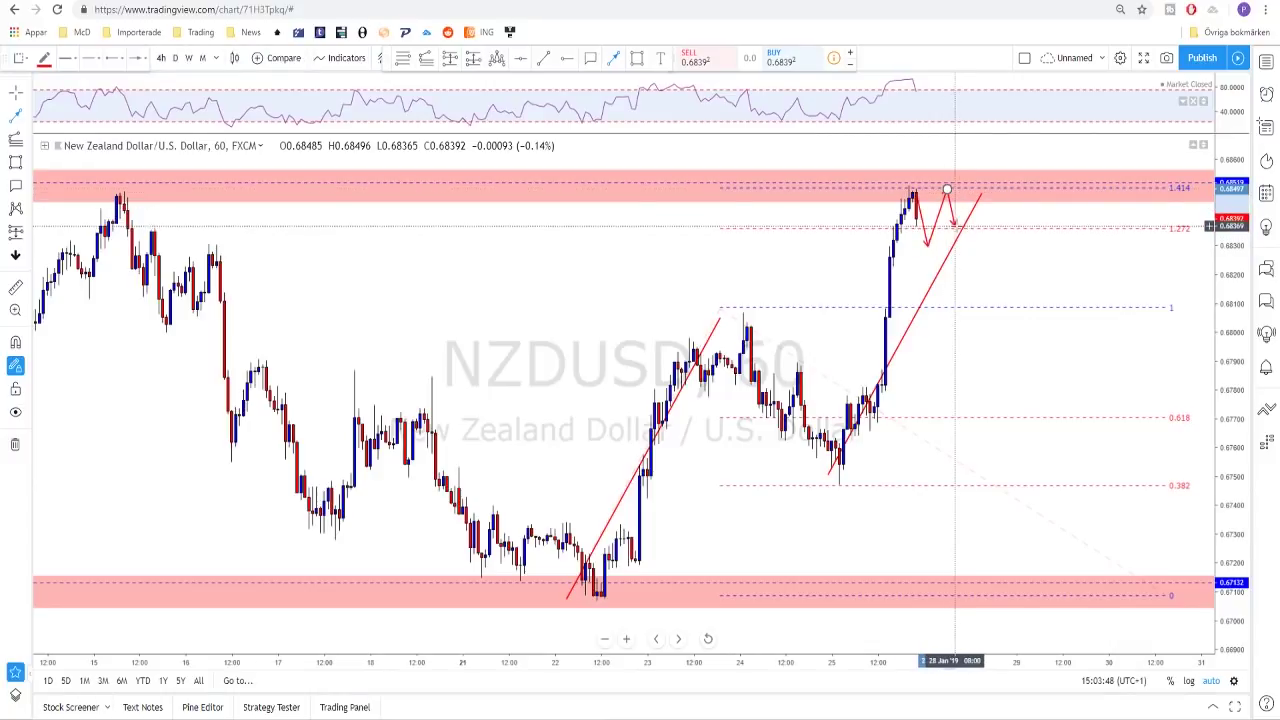
{"action": "double_click", "coordinate": [955, 225]}
Draw a falling arrow on the oscillator from its latest peak near 90 down to about 59
{"action": "left_click", "coordinate": [898, 81]}
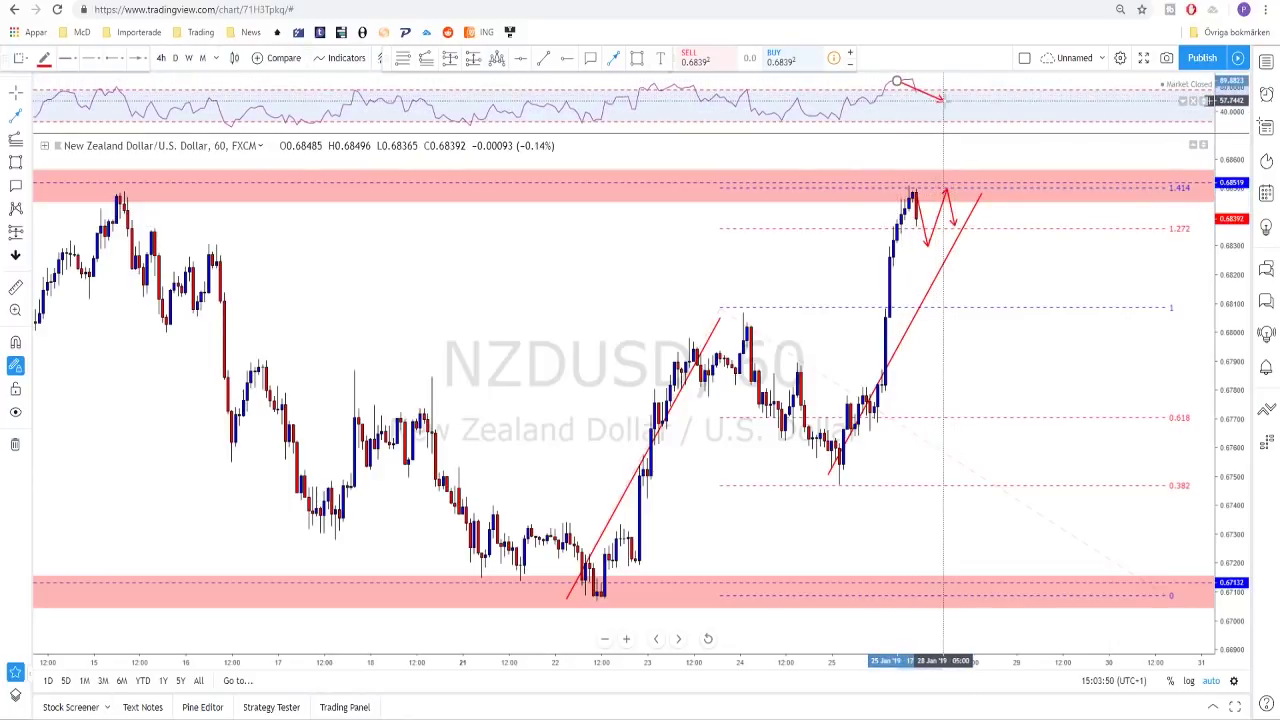
{"action": "double_click", "coordinate": [947, 99]}
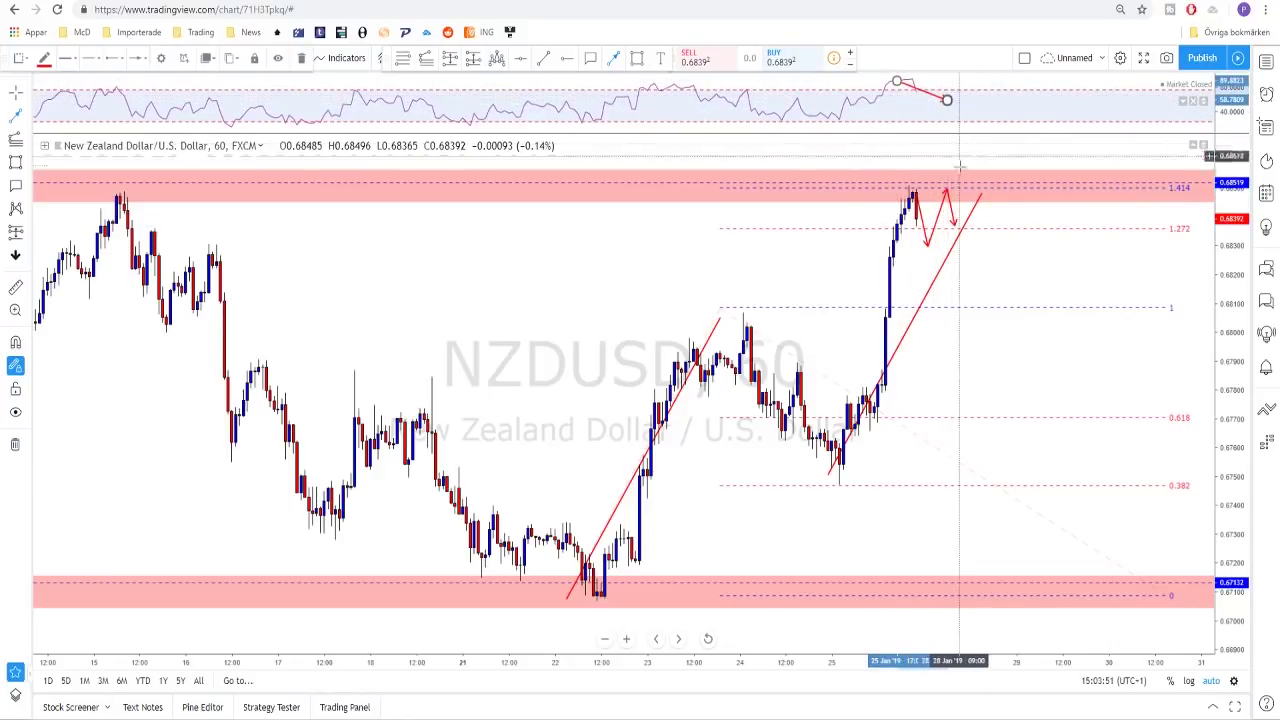
Delete the three projected price arrows beneath the 0.68519 zone, leaving the oscillator arrow in place
{"action": "left_click", "coordinate": [954, 224]}
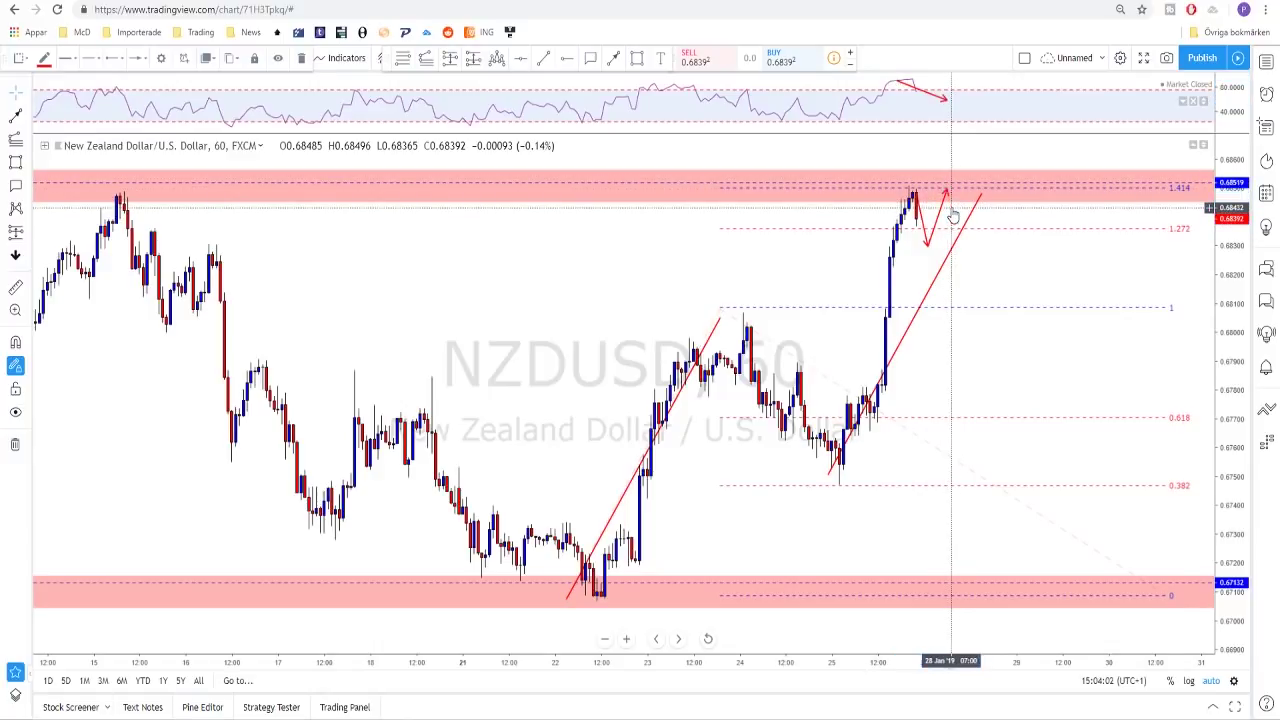
{"action": "key", "text": "Escape"}
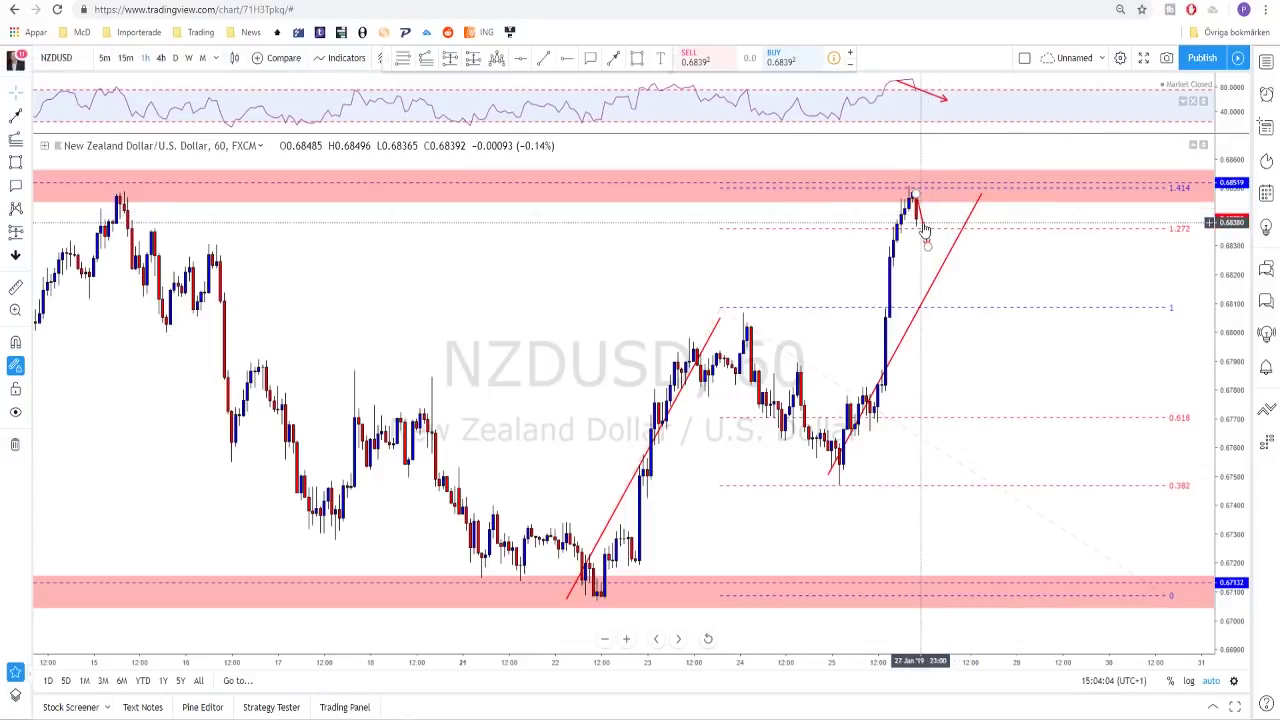
{"action": "scroll", "coordinate": [937, 240], "scroll_direction": "down", "scroll_amount": 3}
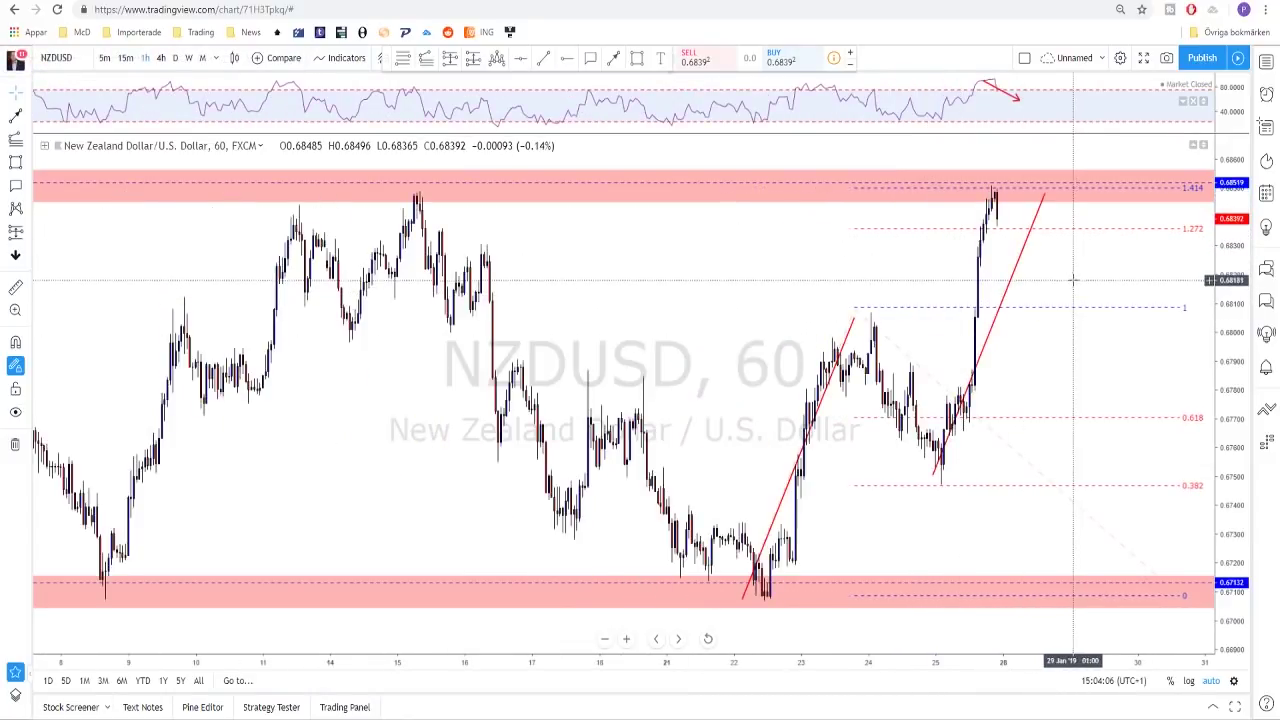
{"action": "scroll", "coordinate": [980, 290], "scroll_direction": "up", "scroll_amount": 3}
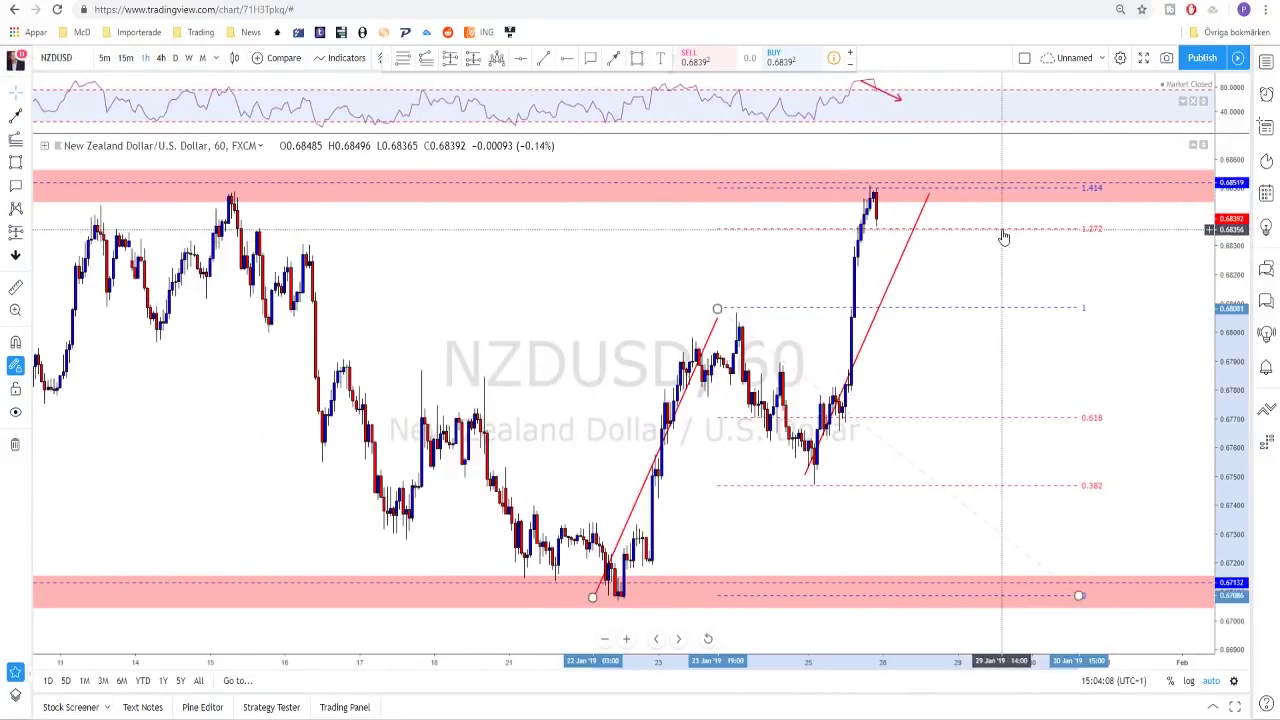
Replace the Fibonacci extension with a Fibonacci retracement from the 0.67476 swing low up to the 0.68508 high
{"action": "key", "text": "Delete"}
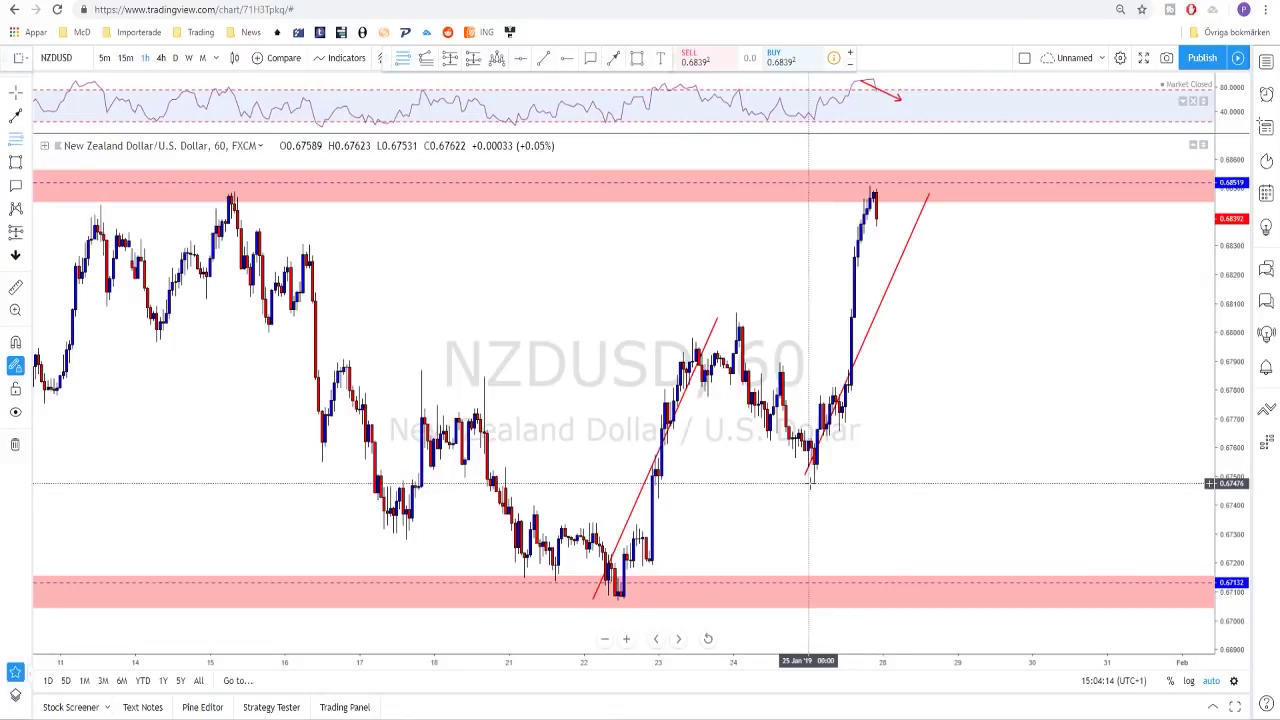
{"action": "key", "text": "alt+f"}
{"action": "left_click", "coordinate": [808, 483]}
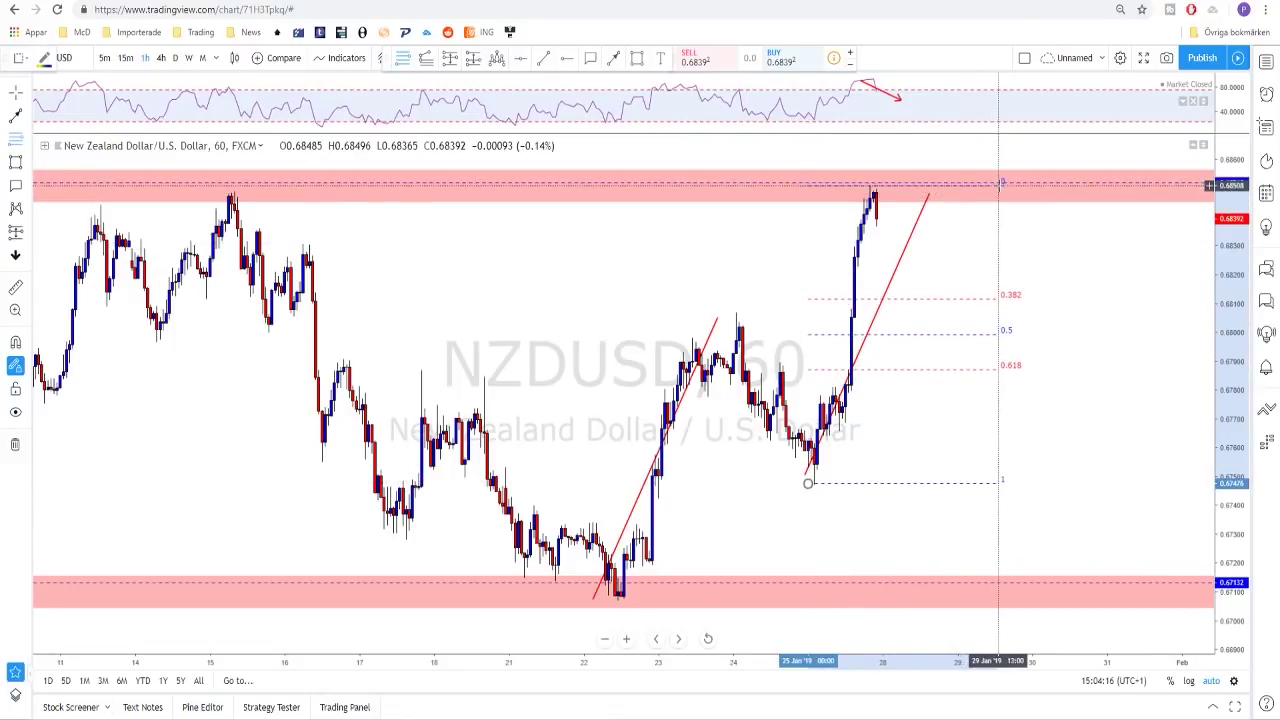
{"action": "left_click", "coordinate": [1000, 184]}
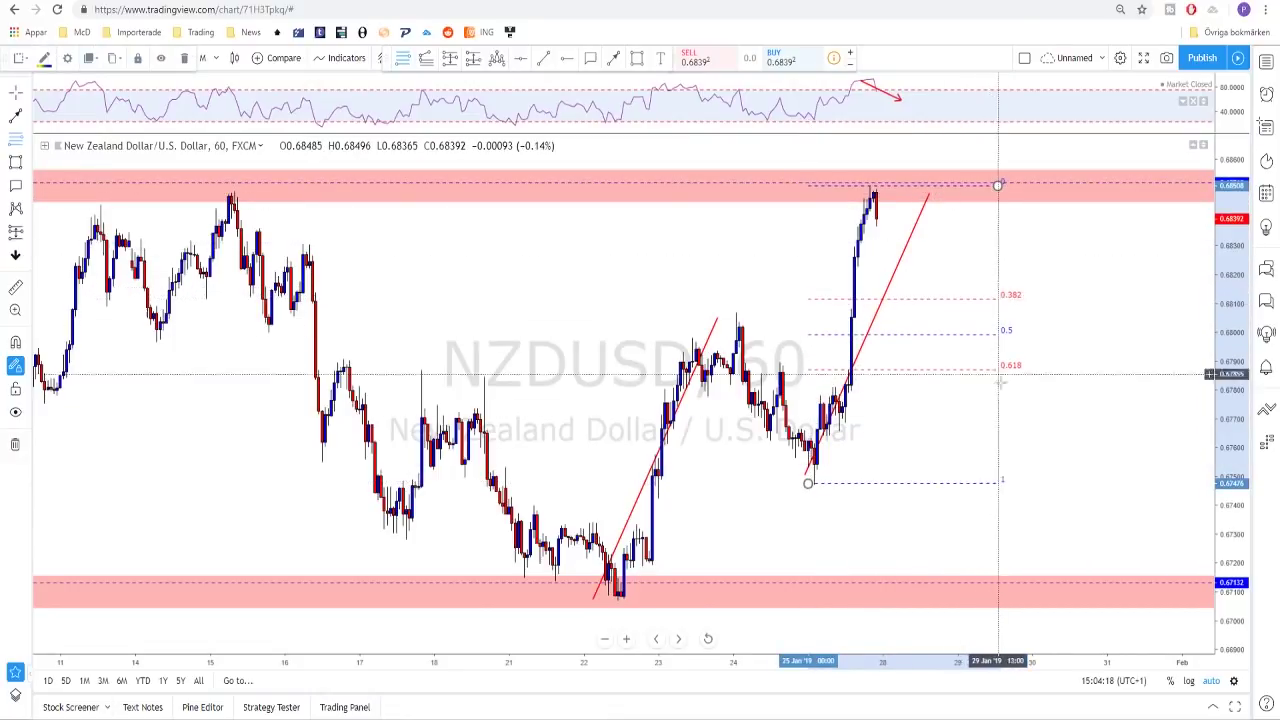
Place a short position beside the latest NZDUSD candle, with its entry at about 0.68405 and stop at about 0.68605
{"action": "scroll", "coordinate": [983, 373], "scroll_direction": "down", "scroll_amount": 2}
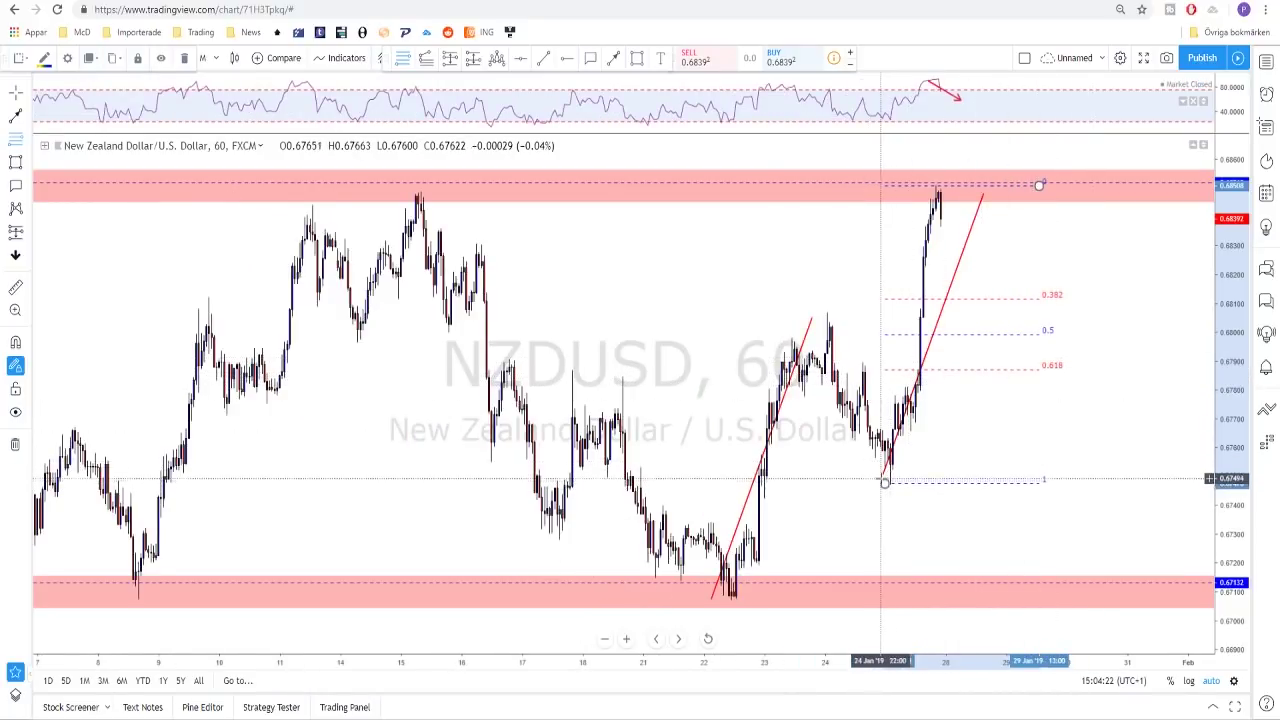
{"action": "scroll", "coordinate": [1018, 283], "scroll_direction": "up", "scroll_amount": 1}
{"action": "scroll", "coordinate": [1018, 283], "scroll_direction": "up", "scroll_amount": 2}
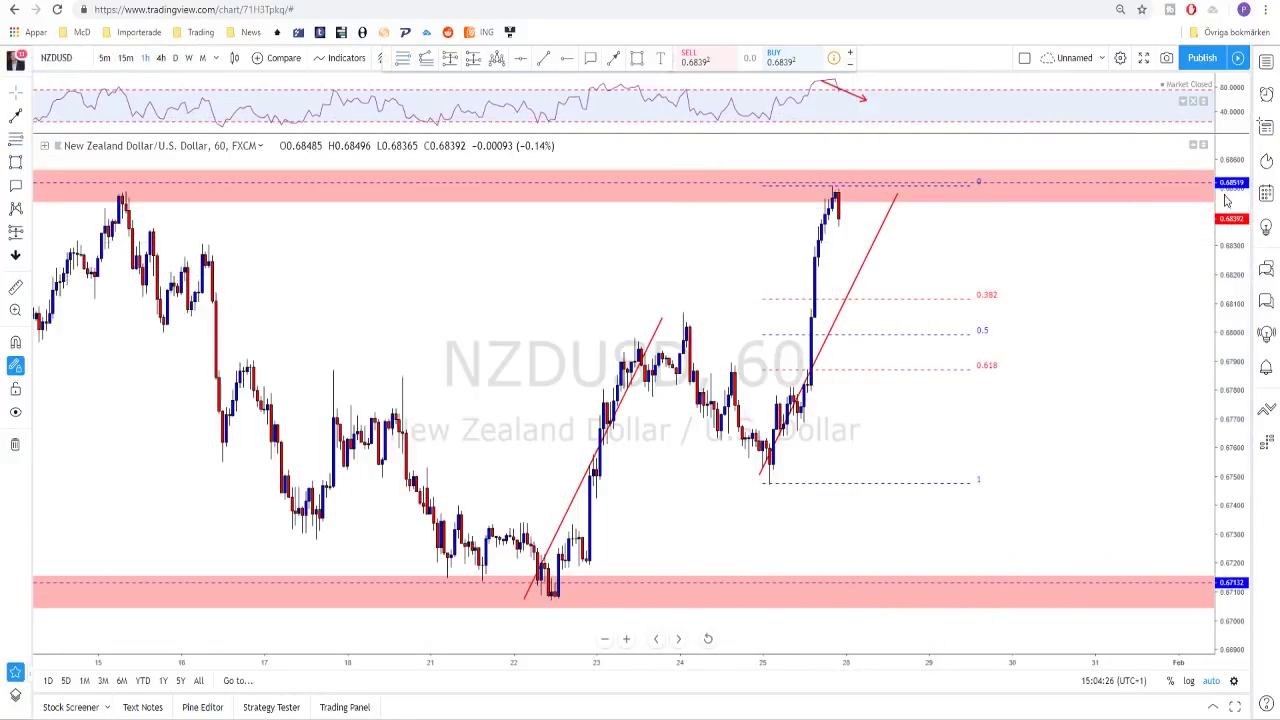
{"action": "left_click_drag", "start_coordinate": [1227, 201], "coordinate": [1228, 224]}
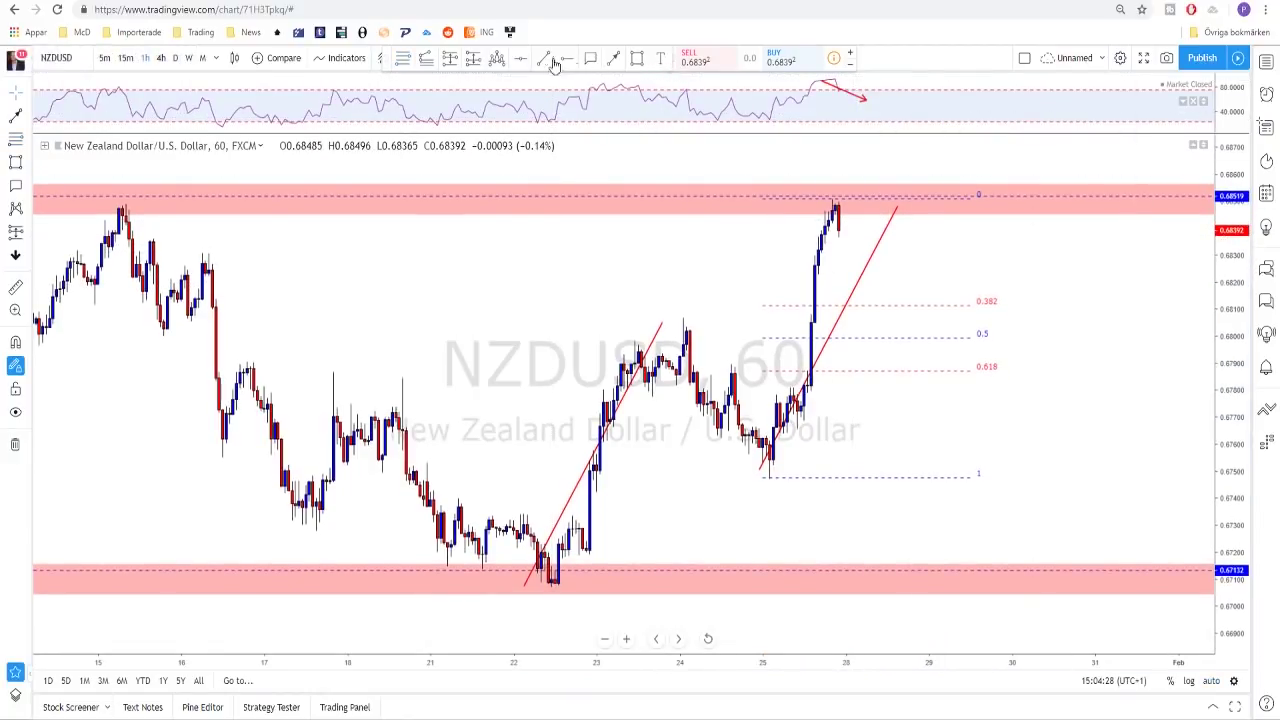
{"action": "left_click", "coordinate": [449, 57]}
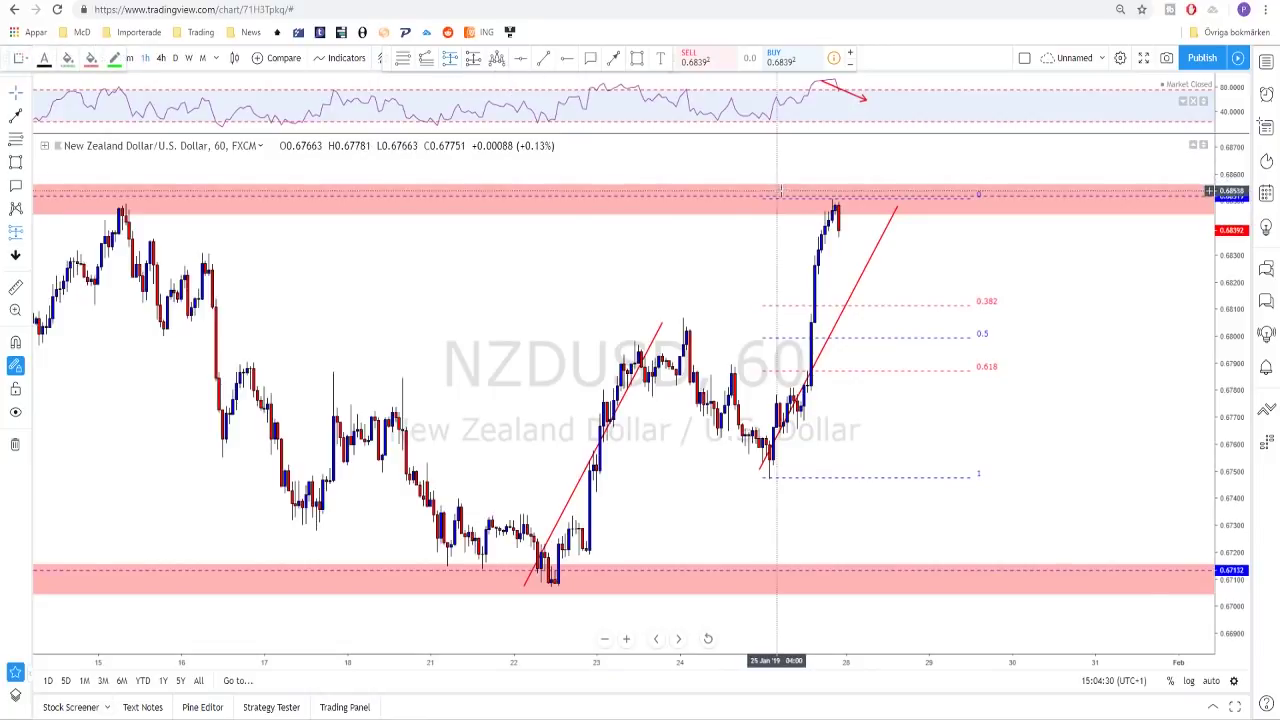
{"action": "left_click", "coordinate": [863, 236]}
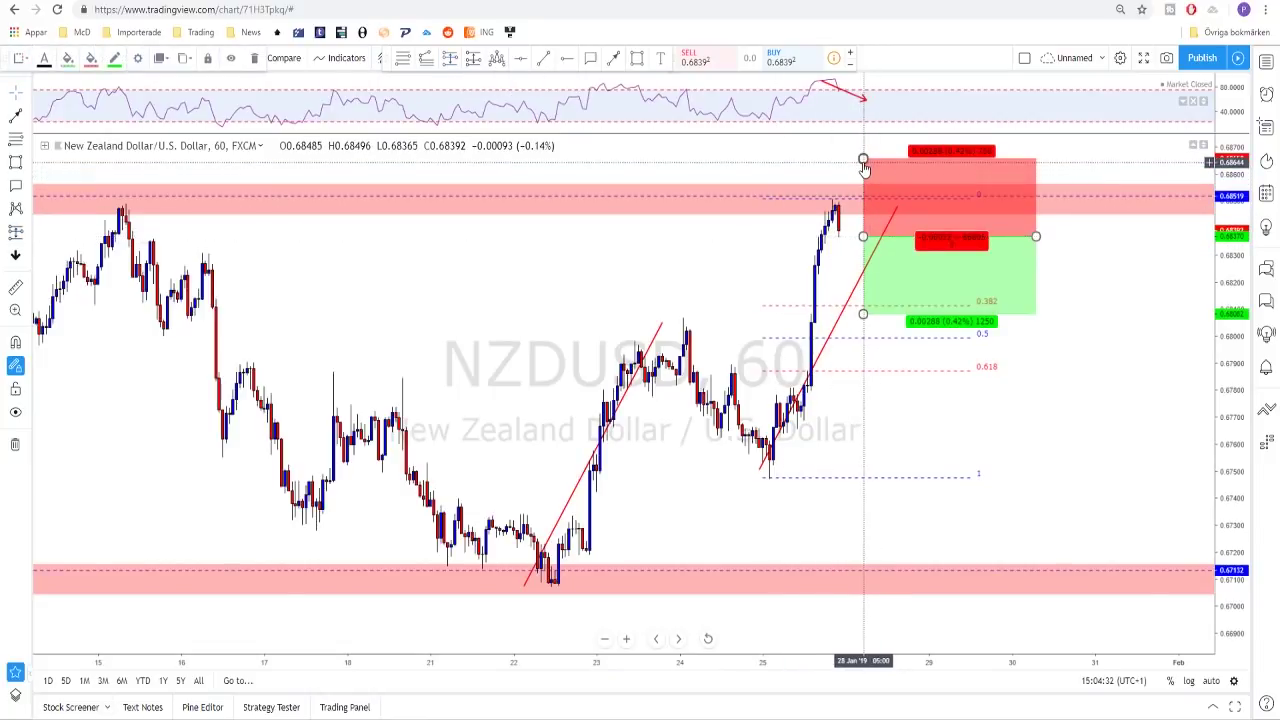
{"action": "left_click_drag", "start_coordinate": [865, 168], "coordinate": [868, 198]}
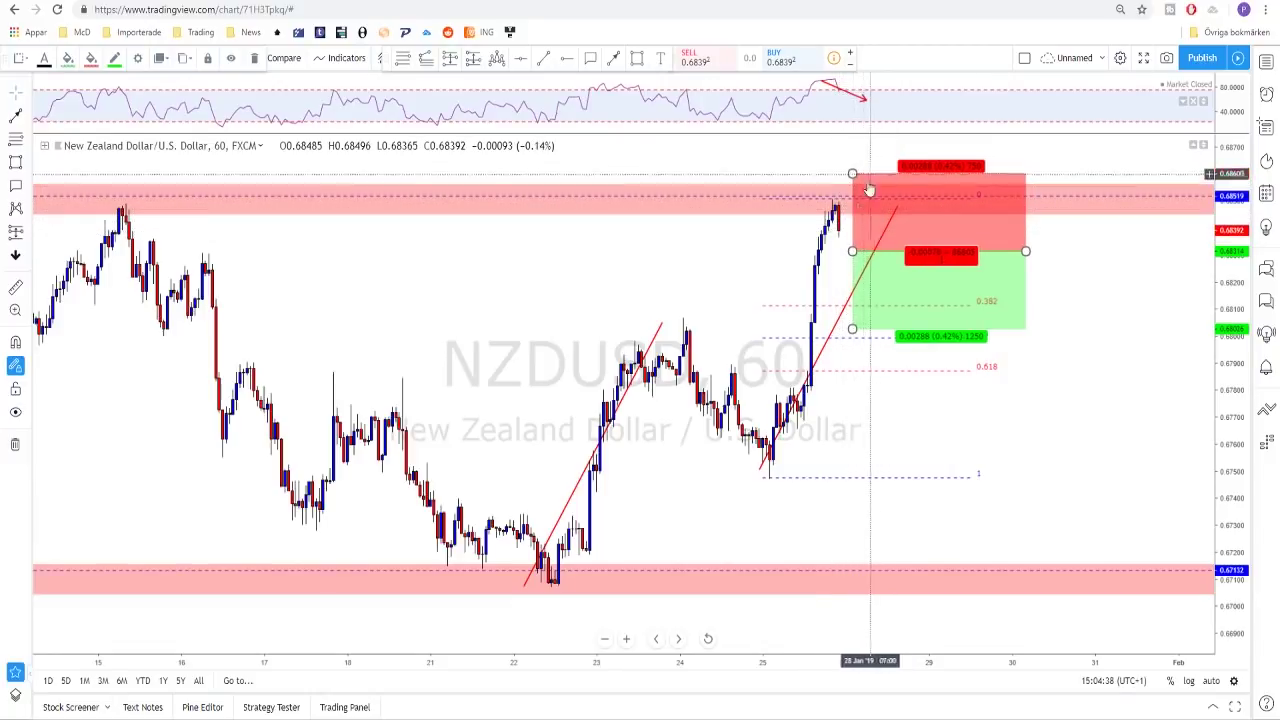
{"action": "left_click_drag", "start_coordinate": [862, 245], "coordinate": [862, 205]}
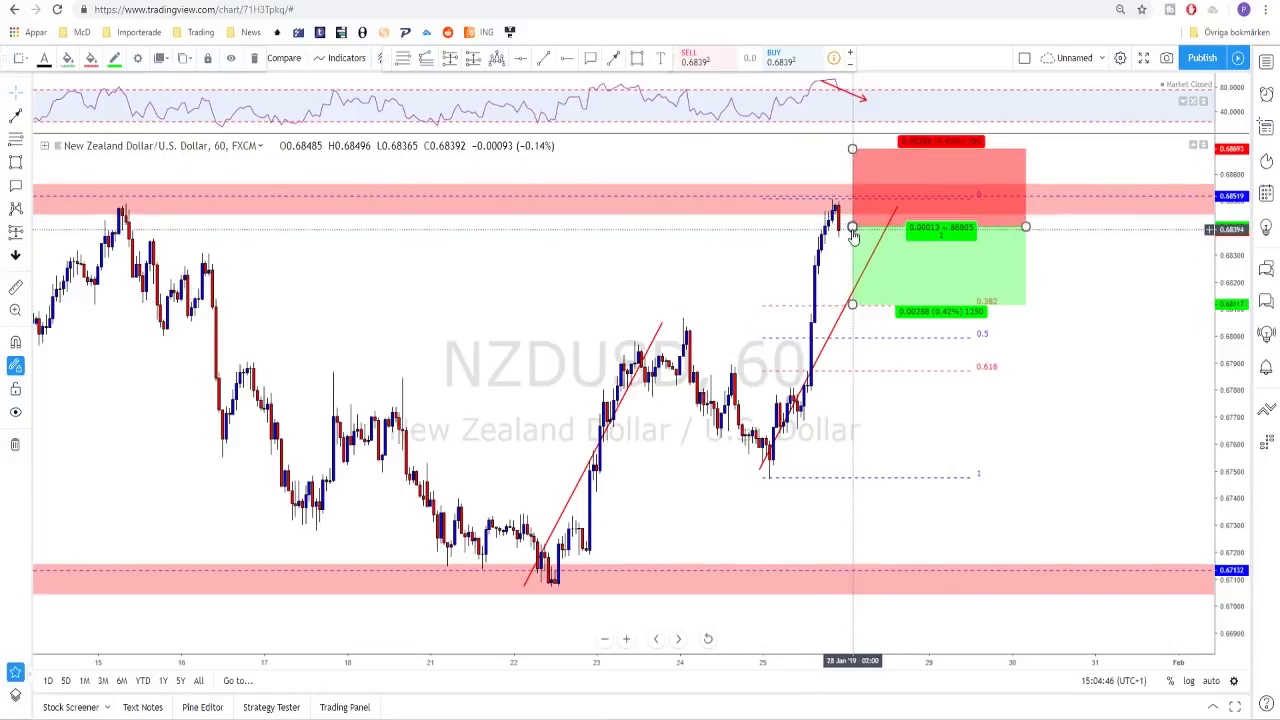
{"action": "left_click_drag", "start_coordinate": [852, 149], "coordinate": [850, 176]}
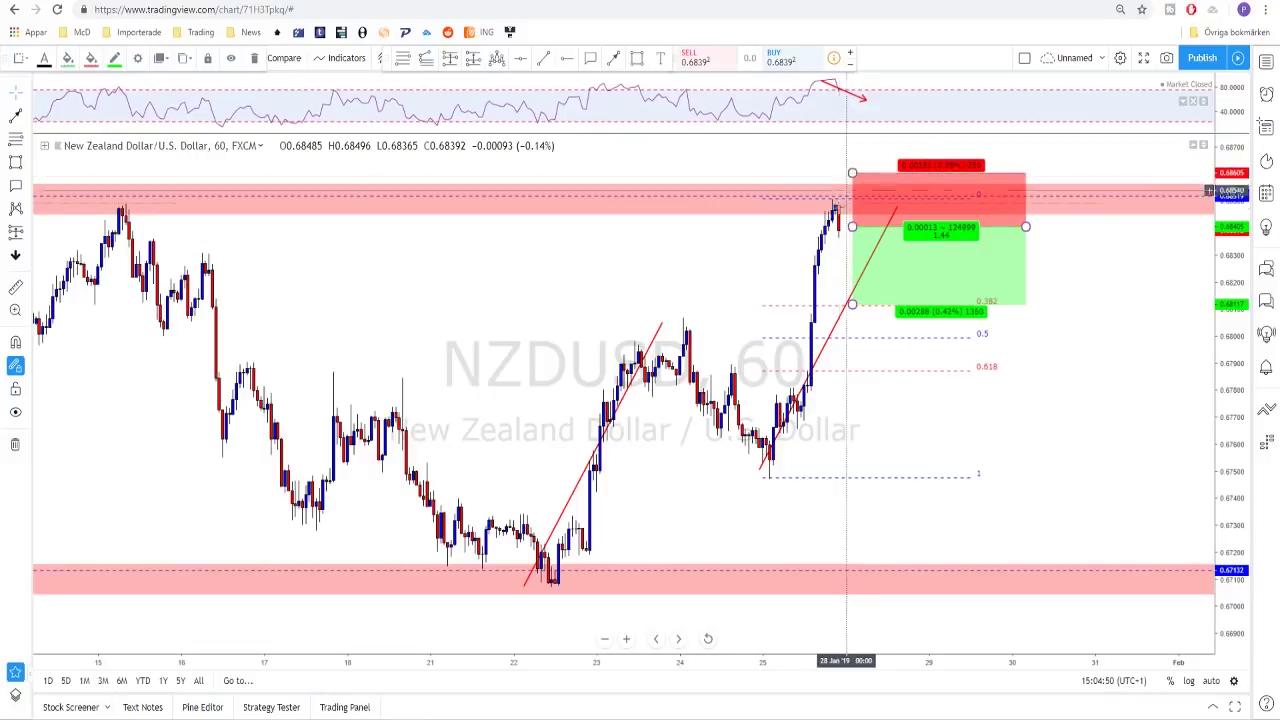
Extend the short position's target down to the 0.618 retracement at about 0.67869
{"action": "scroll", "coordinate": [850, 195], "scroll_direction": "down", "scroll_amount": 3}
{"action": "scroll", "coordinate": [850, 203], "scroll_direction": "up", "scroll_amount": 3}
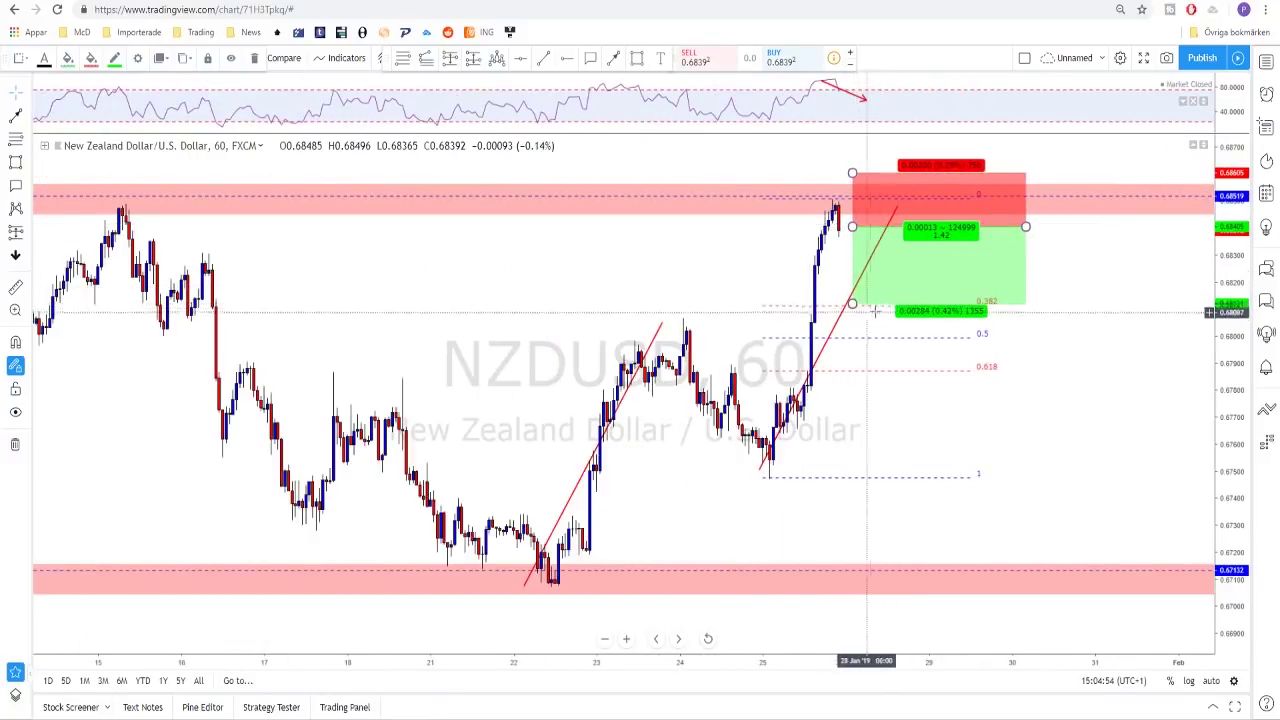
{"action": "mouse_move", "coordinate": [869, 312]}
{"action": "left_mouse_down"}
{"action": "mouse_move", "coordinate": [855, 308]}
{"action": "mouse_move", "coordinate": [858, 368]}
{"action": "left_mouse_up"}
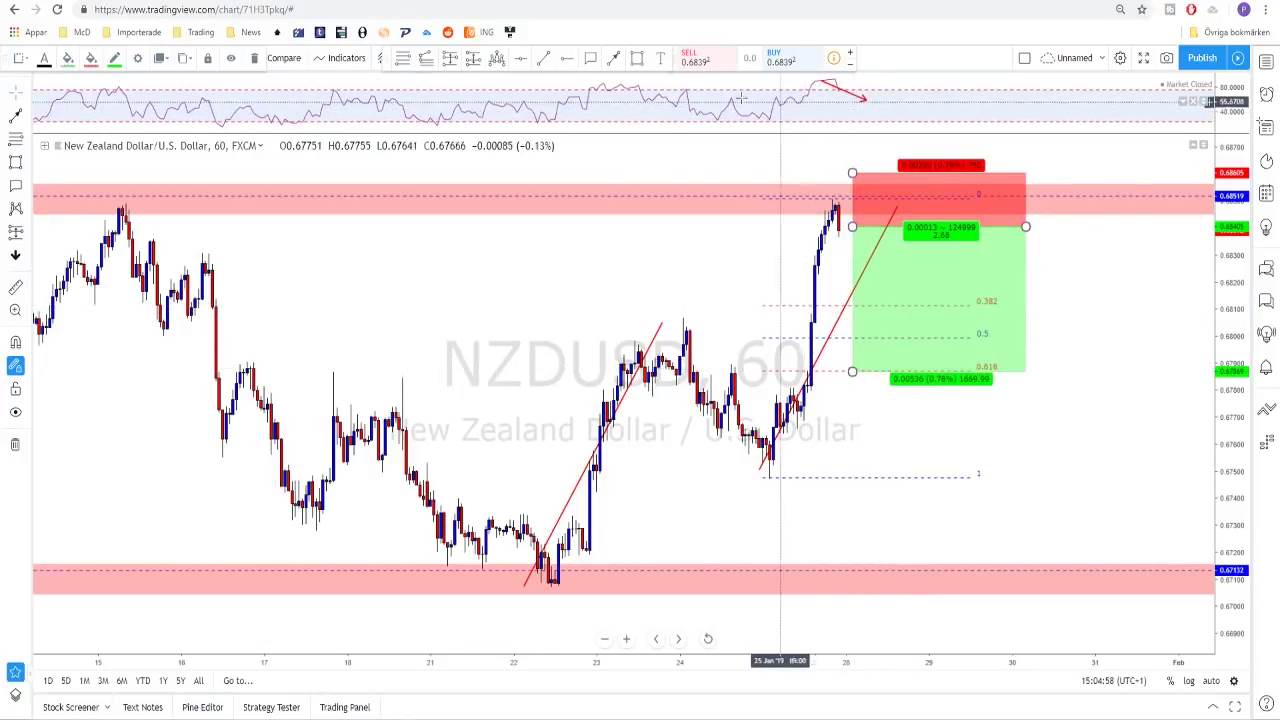
Discard the arrow started at the 0.618 retracement and delete the short position
{"action": "left_click", "coordinate": [918, 372]}
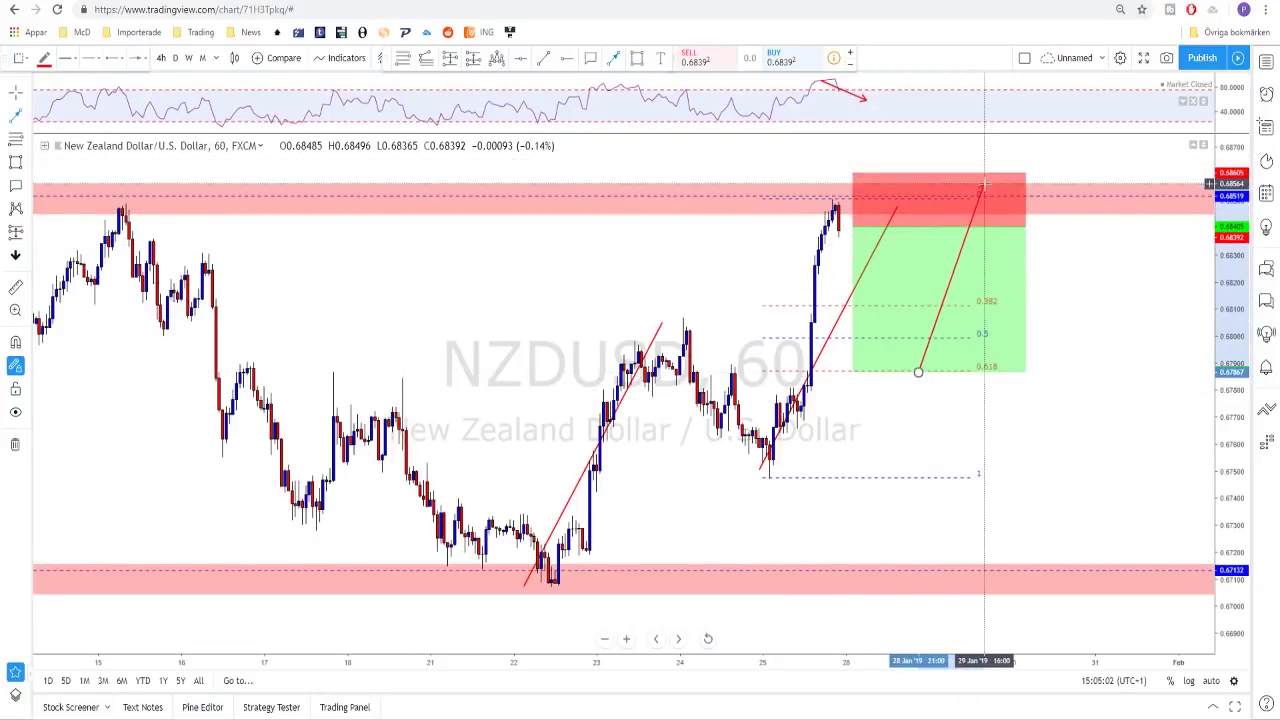
{"action": "key", "text": "Escape"}
{"action": "left_click", "coordinate": [938, 225]}
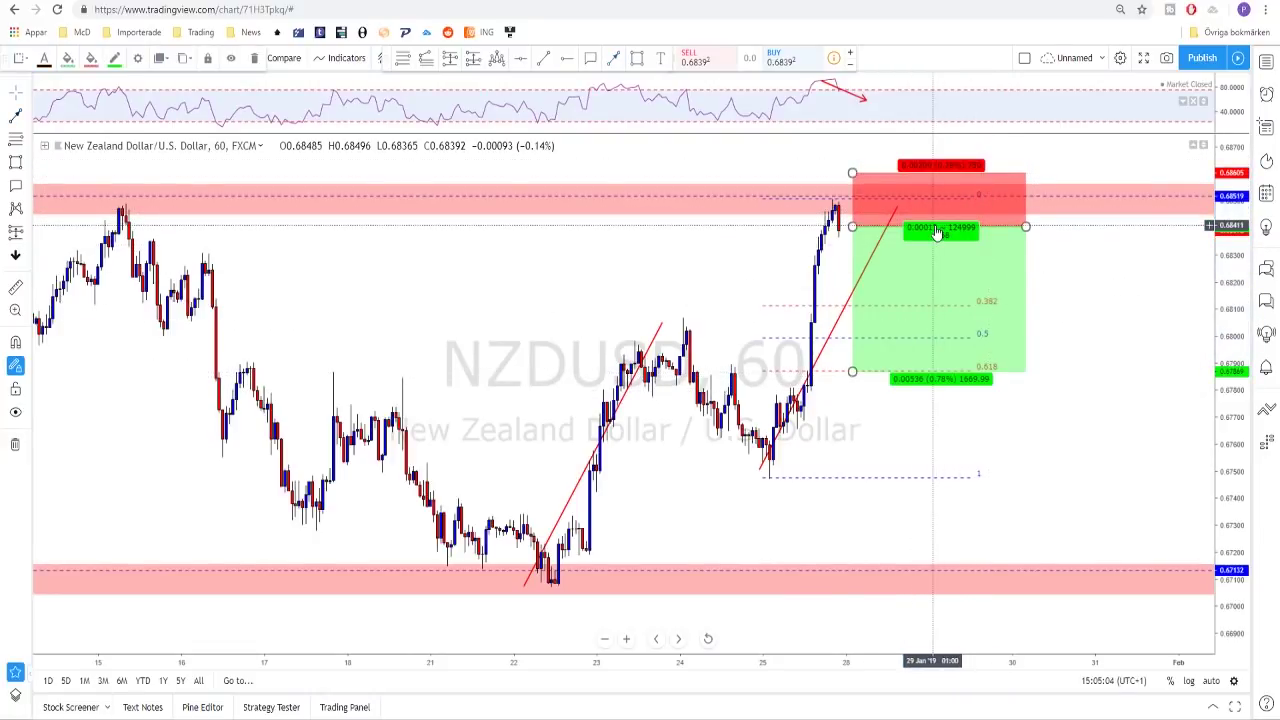
{"action": "key", "text": "Delete"}
Switch the chart to NZDCAD on the 4-hour timeframe and view the 0.90822 and 0.89197 zones
{"action": "scroll", "coordinate": [1100, 270], "scroll_direction": "down", "scroll_amount": 3}
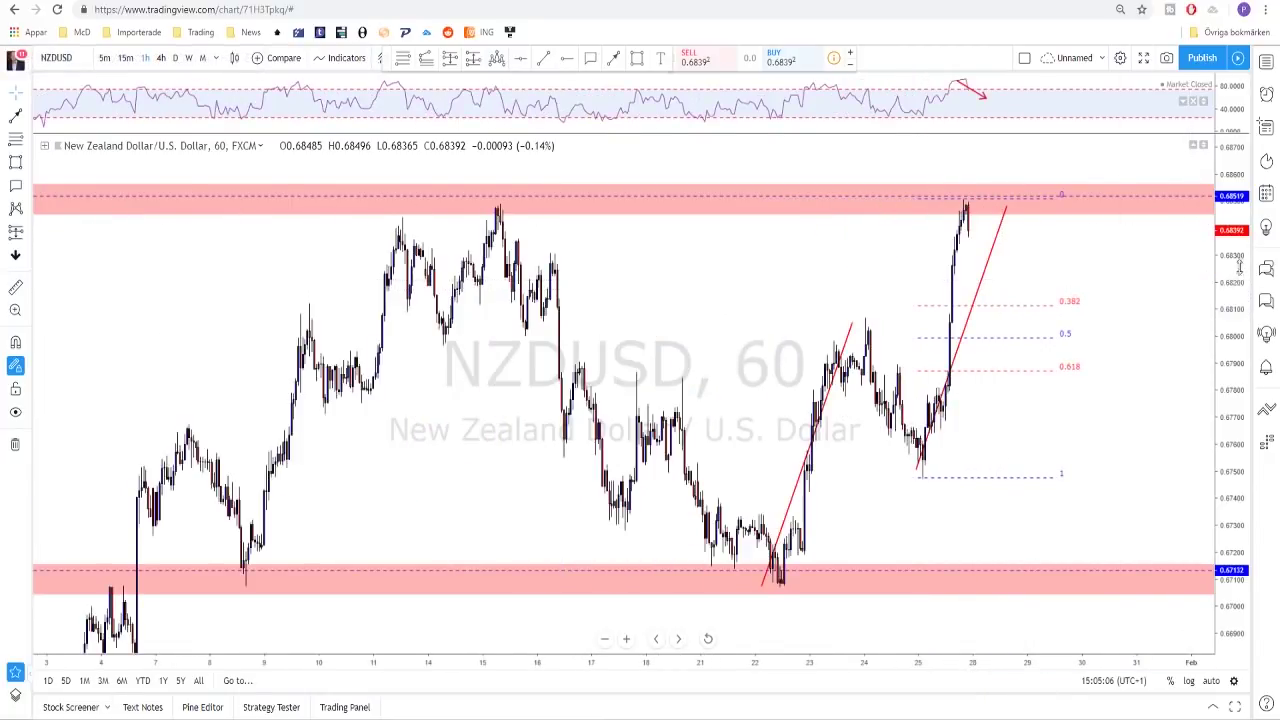
{"action": "key", "text": "space"}
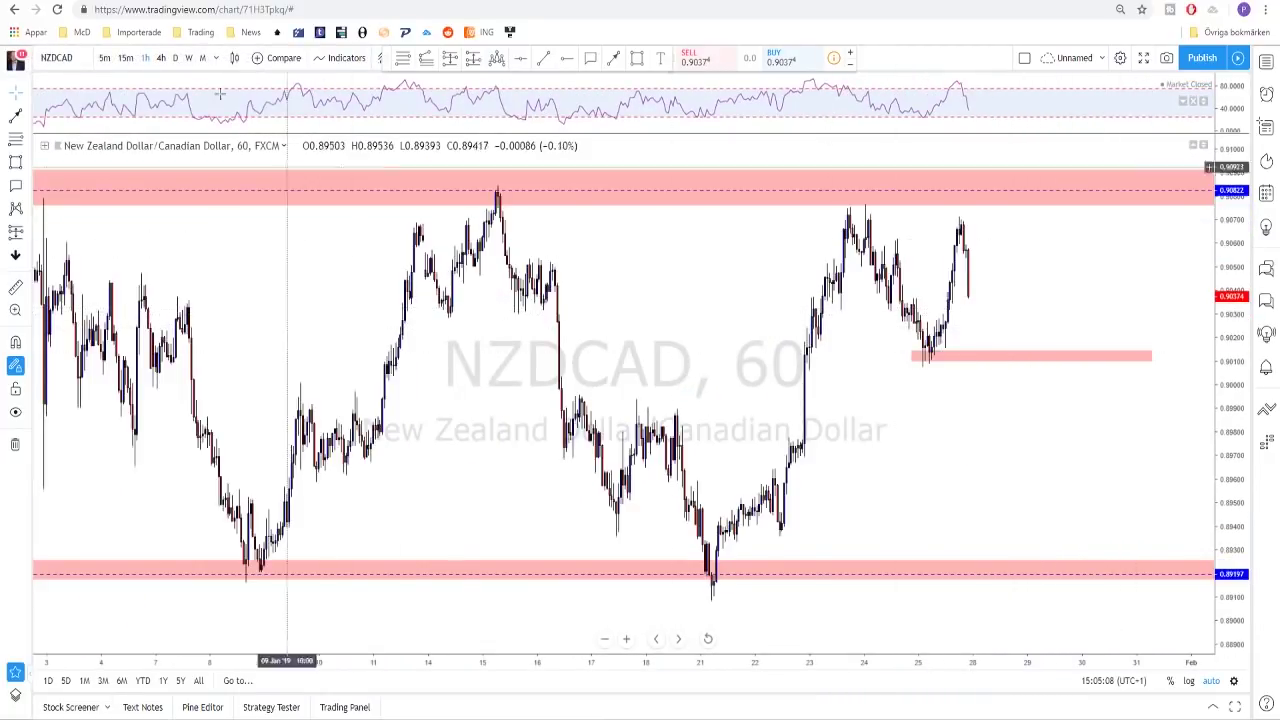
{"action": "left_click", "coordinate": [160, 57]}
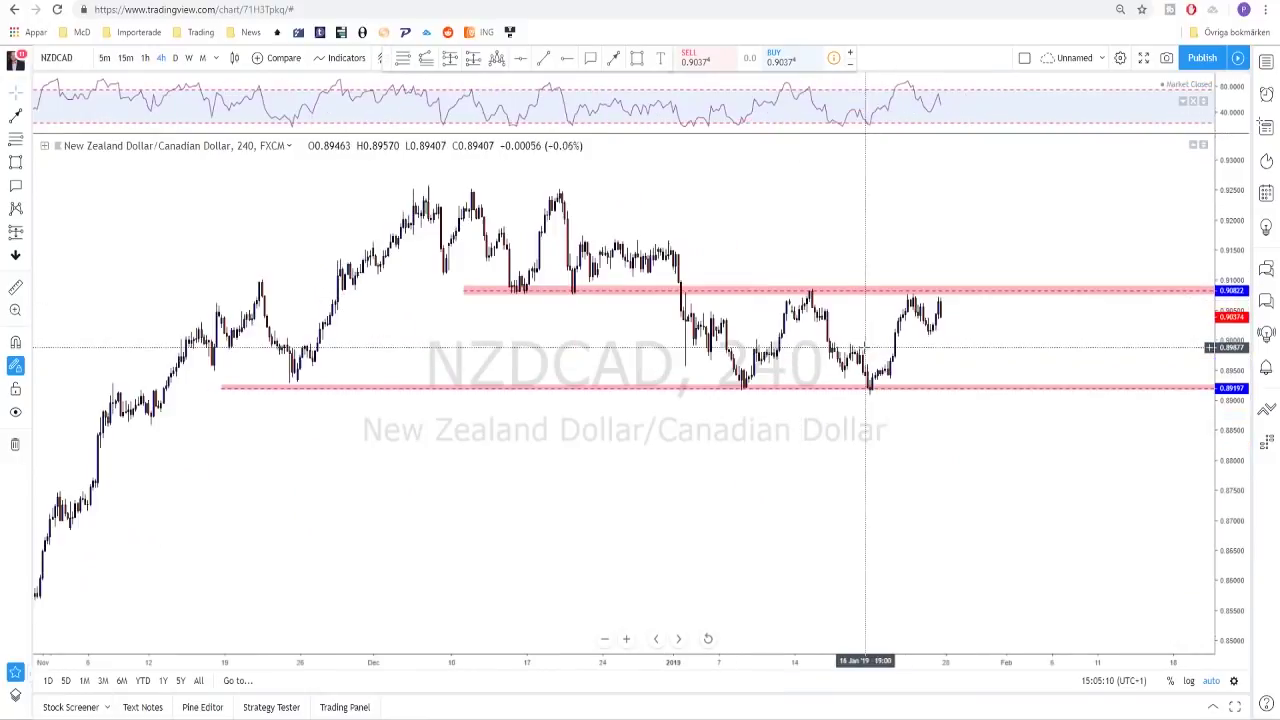
{"action": "scroll", "coordinate": [868, 362], "scroll_direction": "down", "scroll_amount": 1}
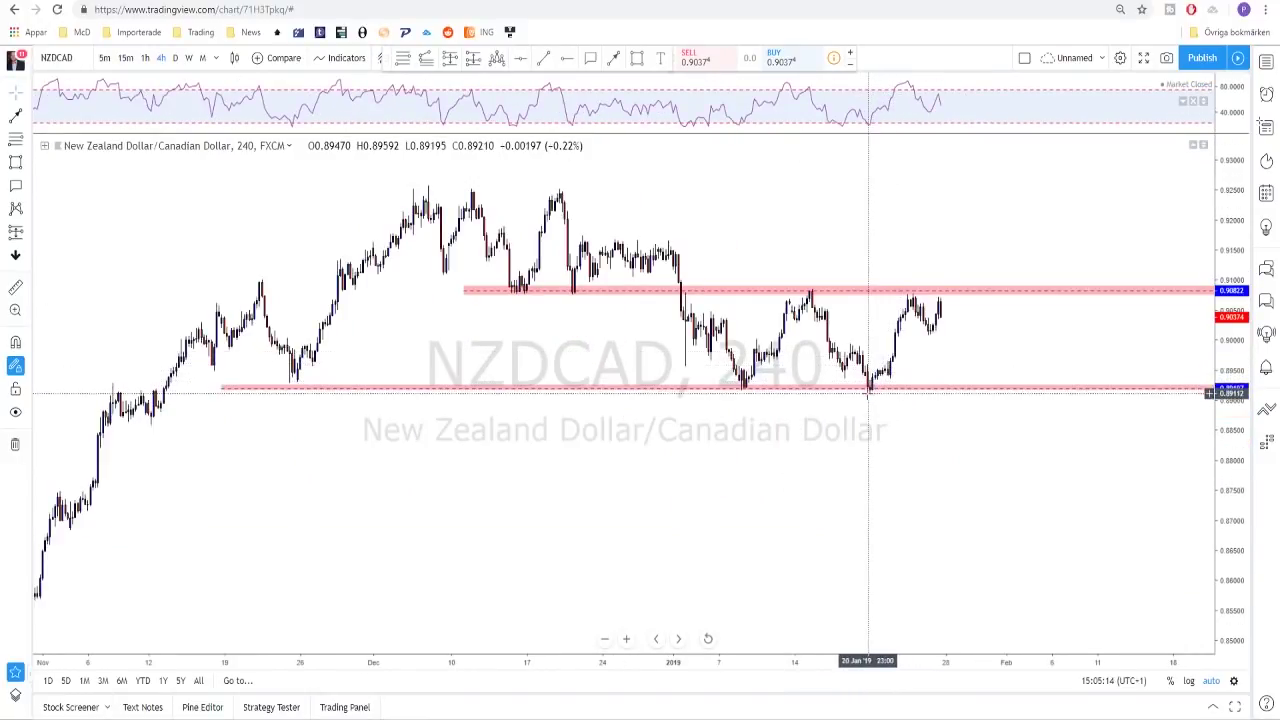
Switch NZDCAD to the daily timeframe and examine the recent swings around the 0.92274, 0.90822 and 0.89197 zones
{"action": "left_click", "coordinate": [175, 57]}
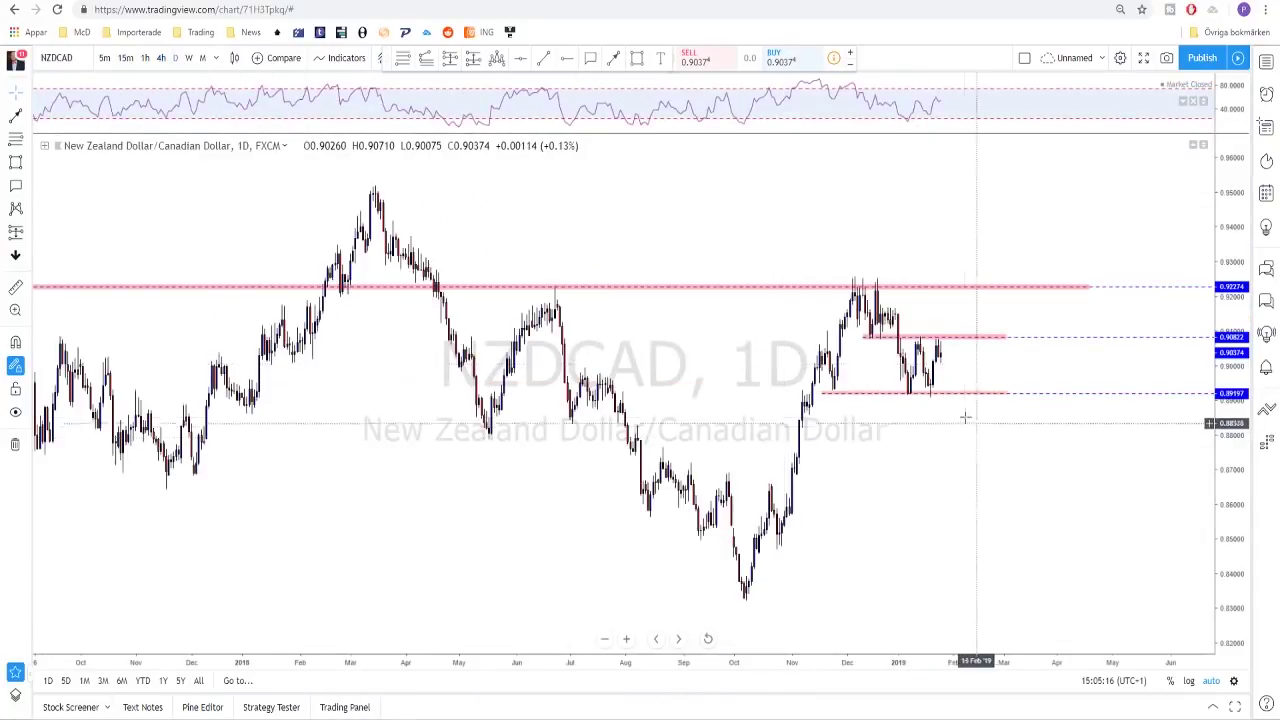
{"action": "scroll", "coordinate": [829, 400], "scroll_direction": "up", "scroll_amount": 3}
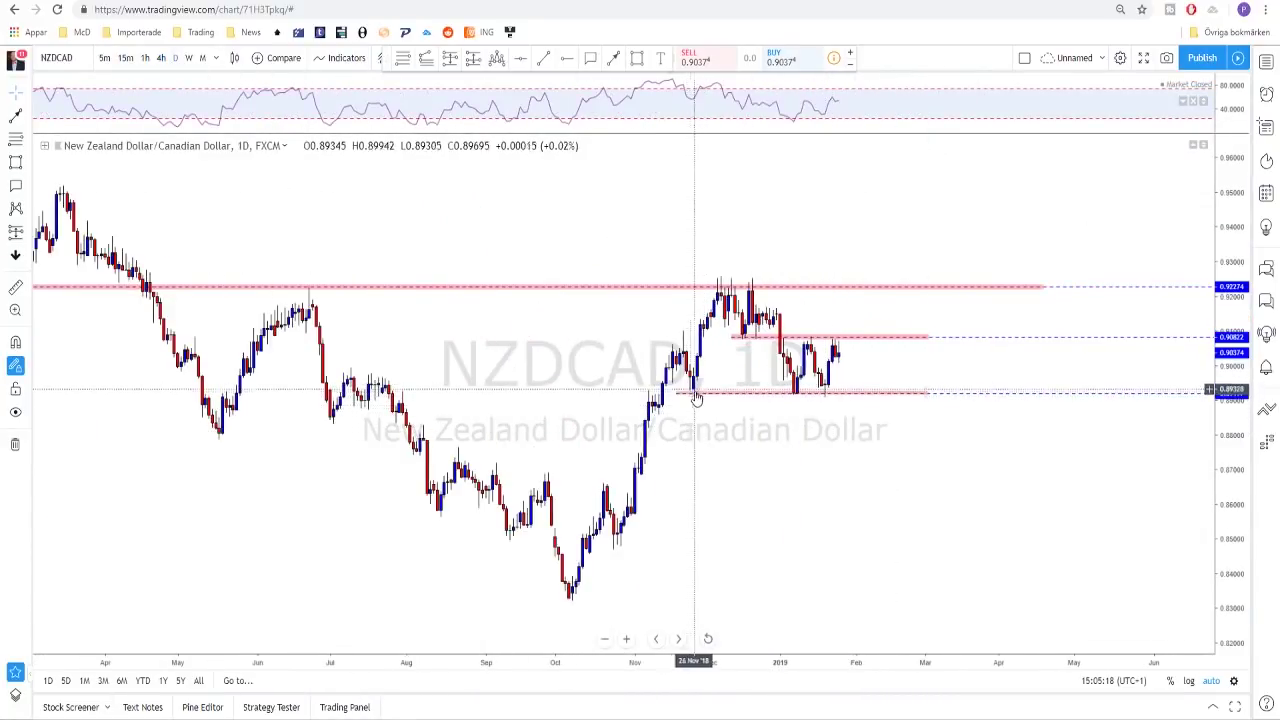
{"action": "scroll", "coordinate": [798, 393], "scroll_direction": "up", "scroll_amount": 1}
{"action": "scroll", "coordinate": [760, 390], "scroll_direction": "up", "scroll_amount": 1}
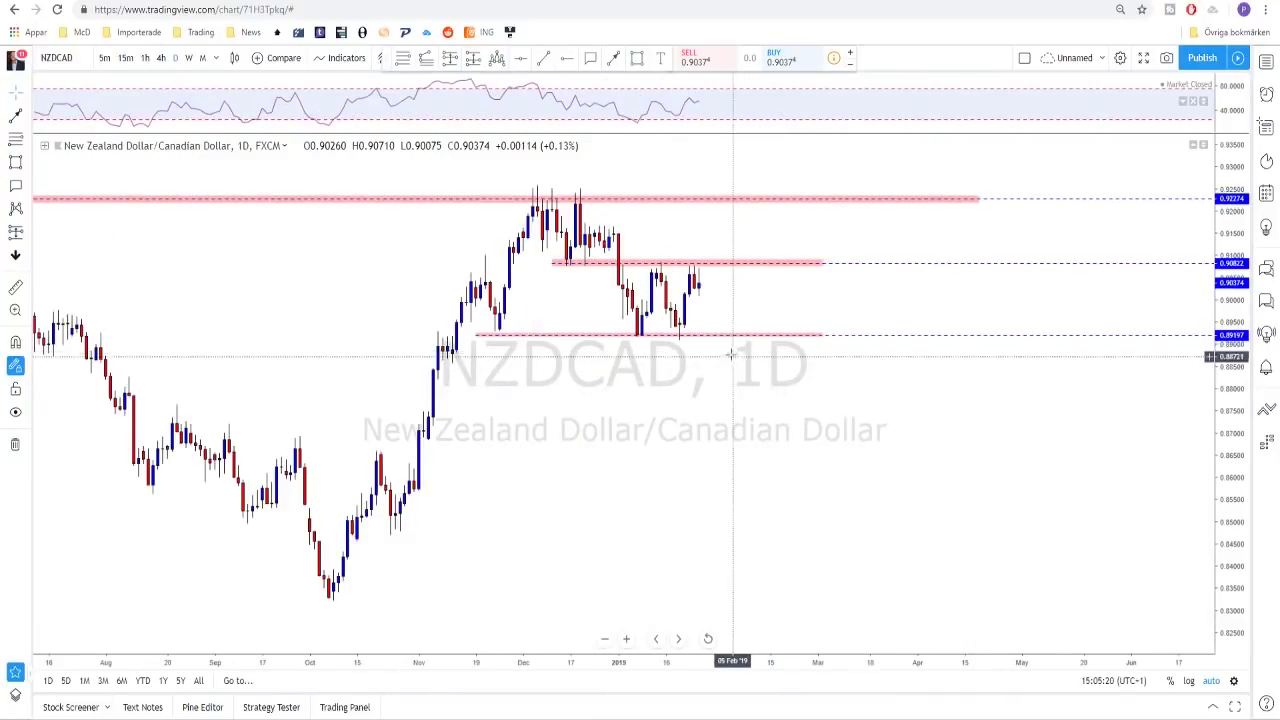
{"action": "scroll", "coordinate": [860, 314], "scroll_direction": "left", "scroll_amount": 3}
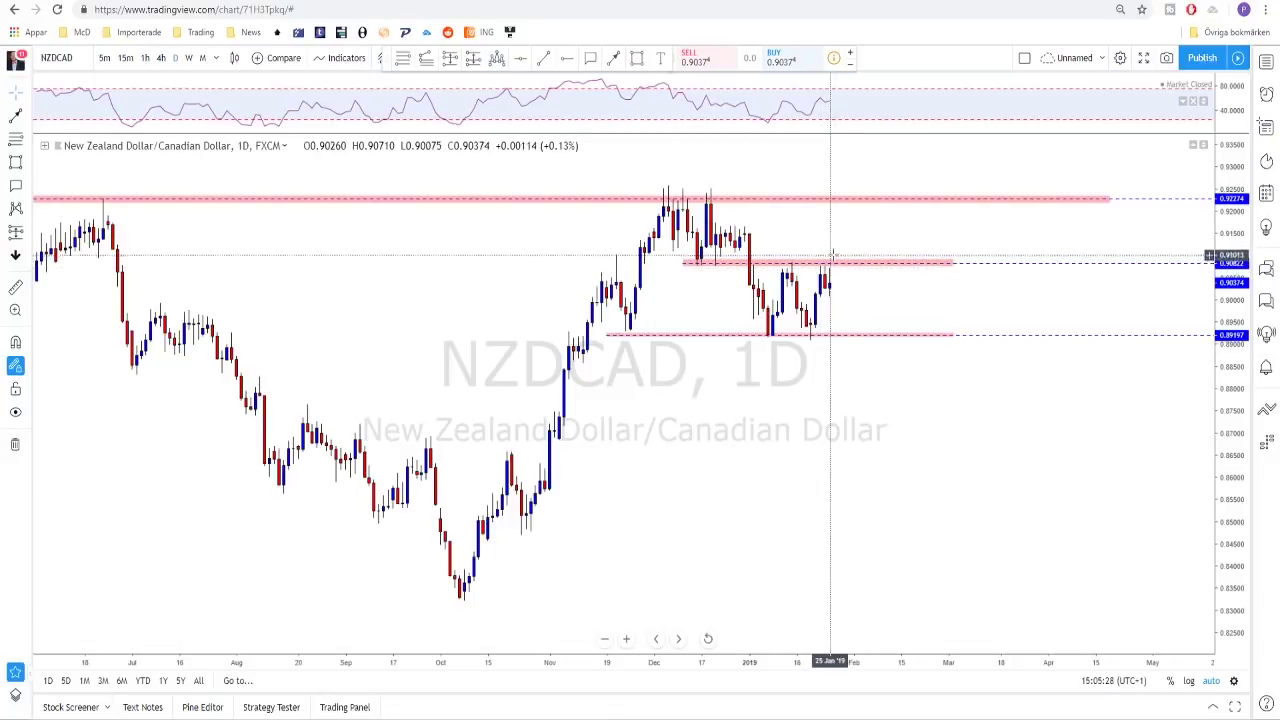
{"action": "scroll", "coordinate": [826, 276], "scroll_direction": "right", "scroll_amount": 3}
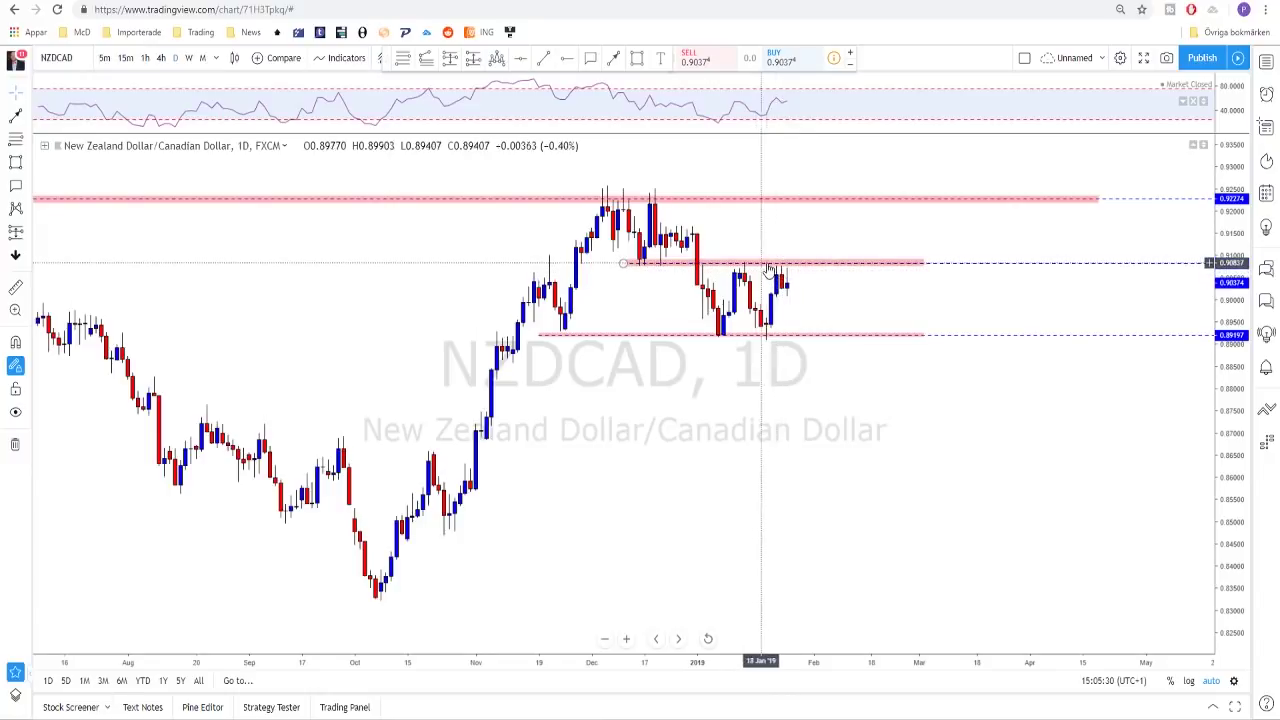
{"action": "scroll", "coordinate": [760, 272], "scroll_direction": "left", "scroll_amount": 3}
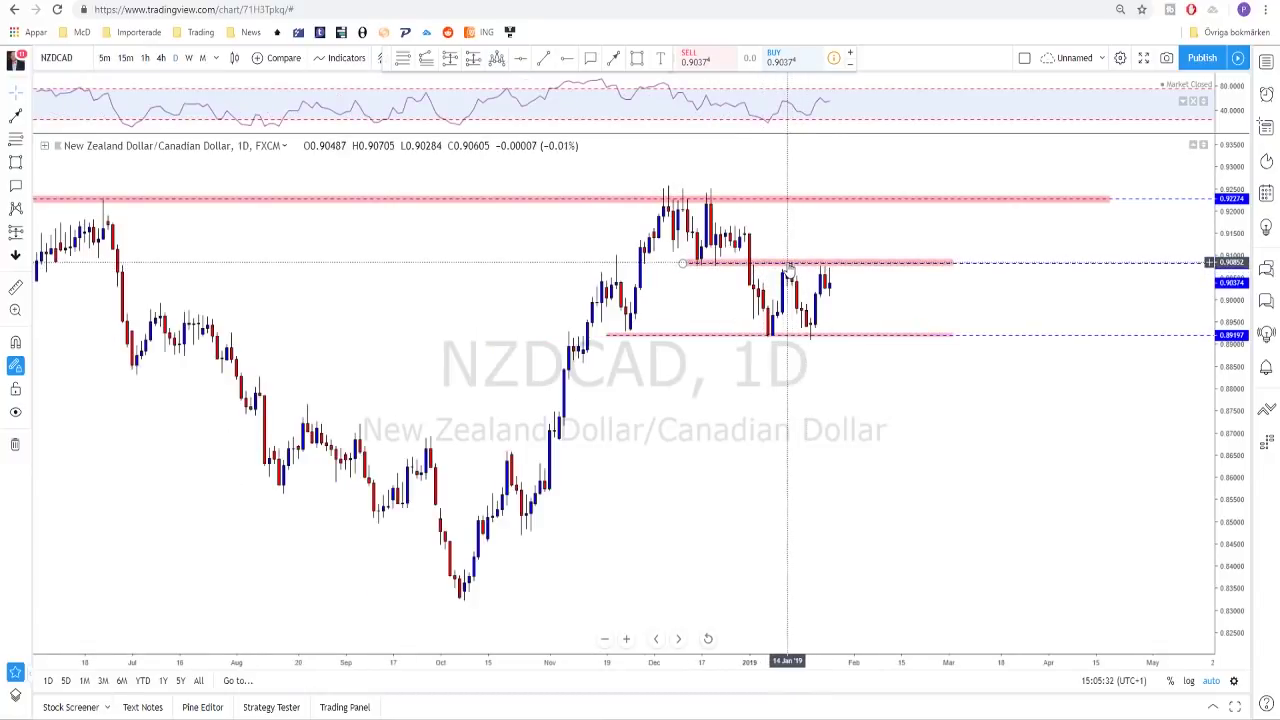
Sketch a falling arrow on the NZDCAD daily chart from just below the 0.90822 zone to the 0.89197 zone
{"action": "left_click", "coordinate": [617, 62]}
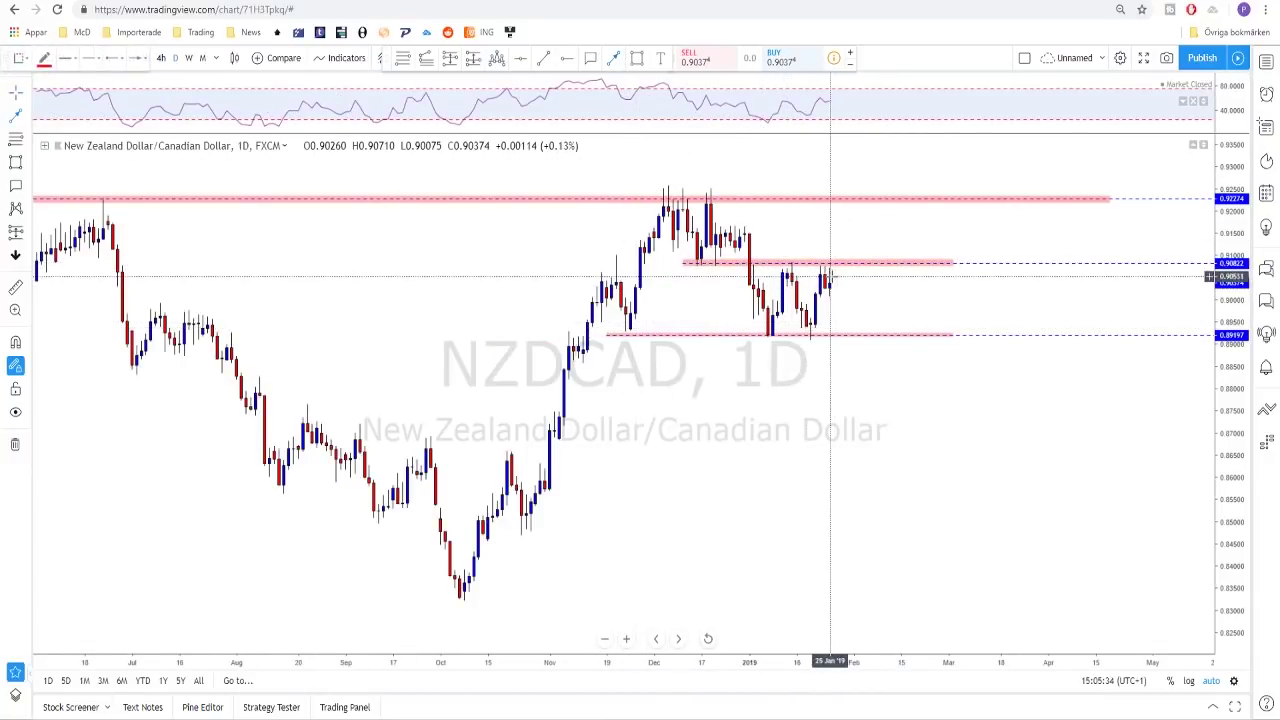
{"action": "mouse_move", "coordinate": [838, 270]}
{"action": "left_mouse_down"}
{"action": "mouse_move", "coordinate": [855, 303]}
{"action": "mouse_move", "coordinate": [848, 335]}
{"action": "left_mouse_up"}
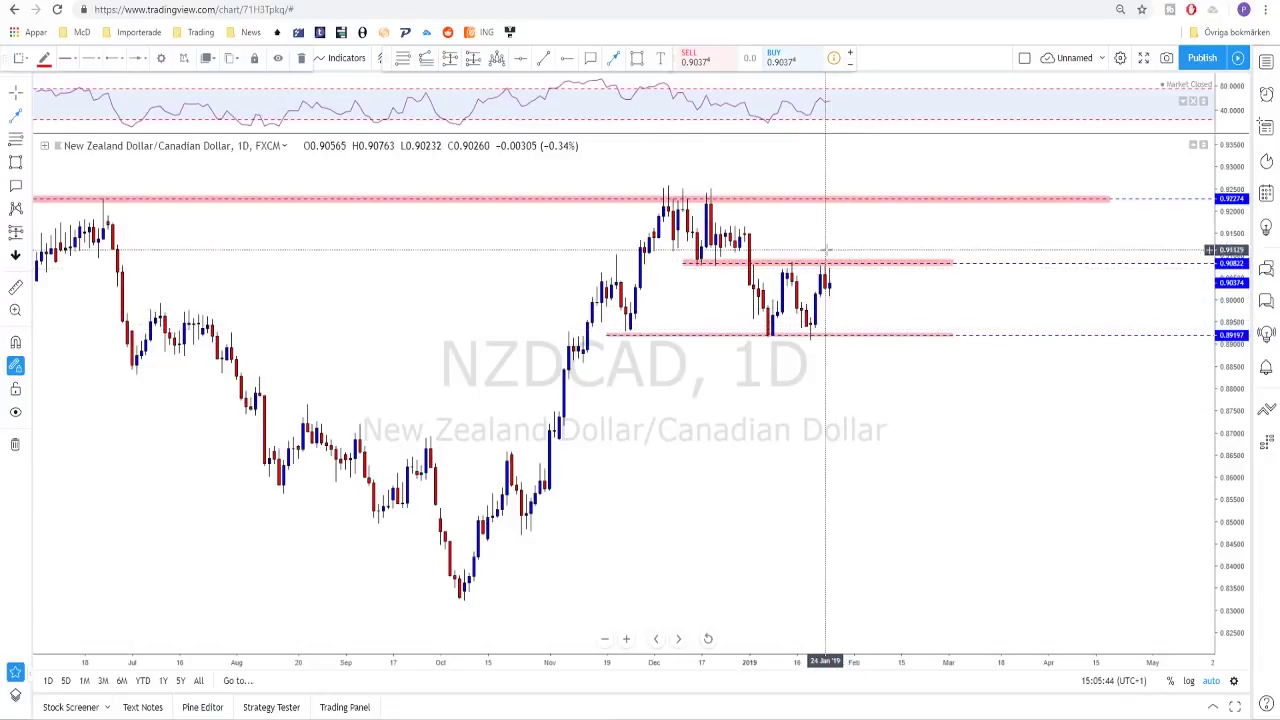
{"action": "scroll", "coordinate": [835, 263], "scroll_direction": "down", "scroll_amount": 2}
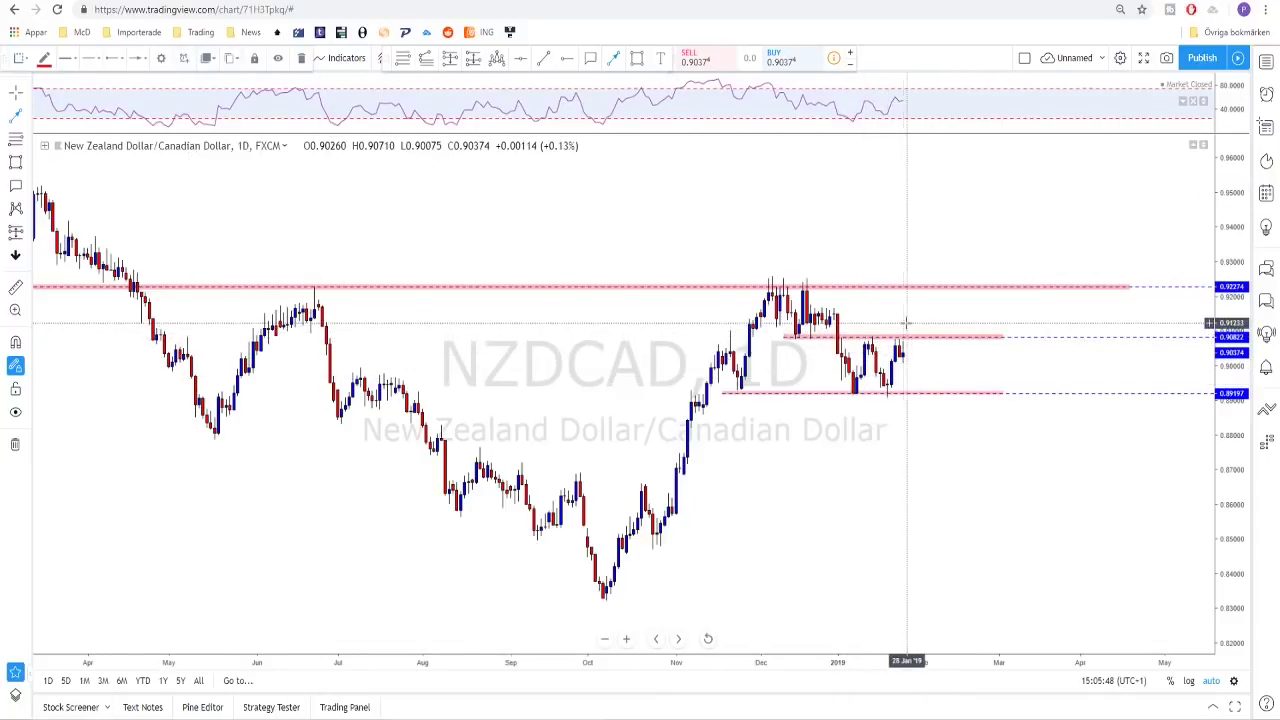
Return NZDCAD to the 4-hour timeframe and fit the price swings between the 0.90822 and 0.89197 zones in view
{"action": "left_click", "coordinate": [366, 200]}
{"action": "left_click", "coordinate": [162, 58]}
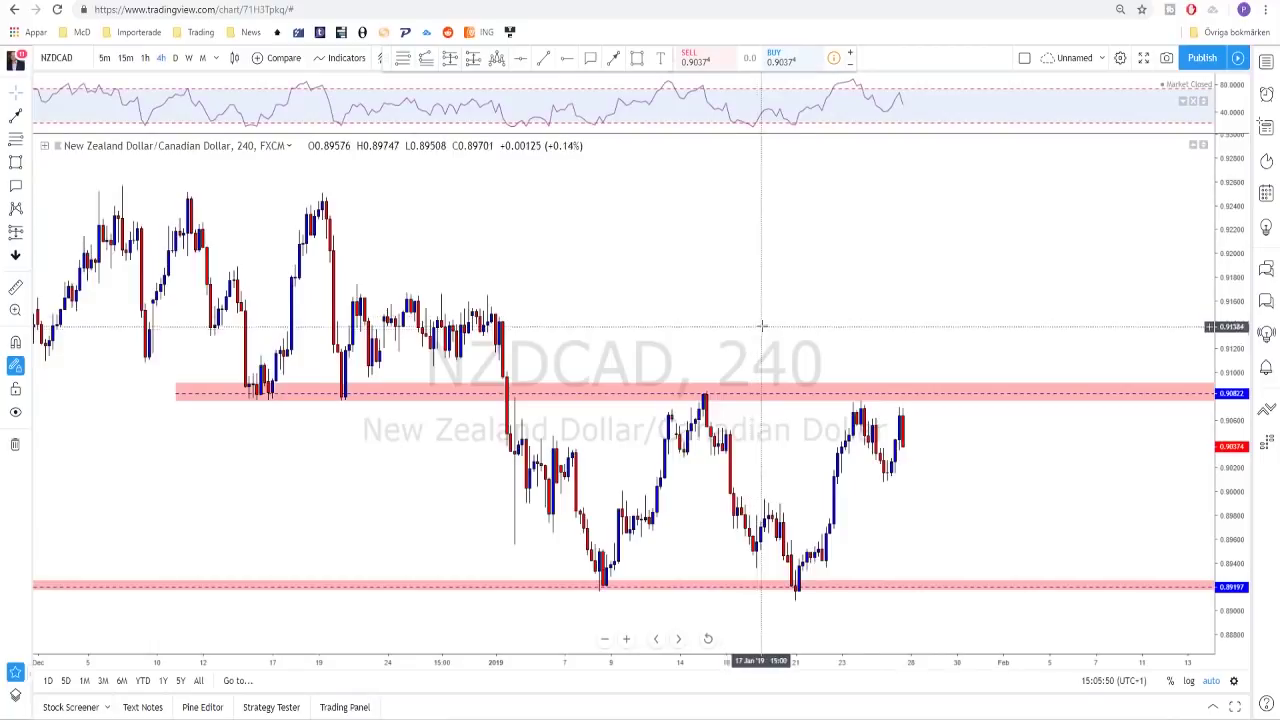
{"action": "scroll", "coordinate": [912, 360], "scroll_direction": "down", "scroll_amount": 3}
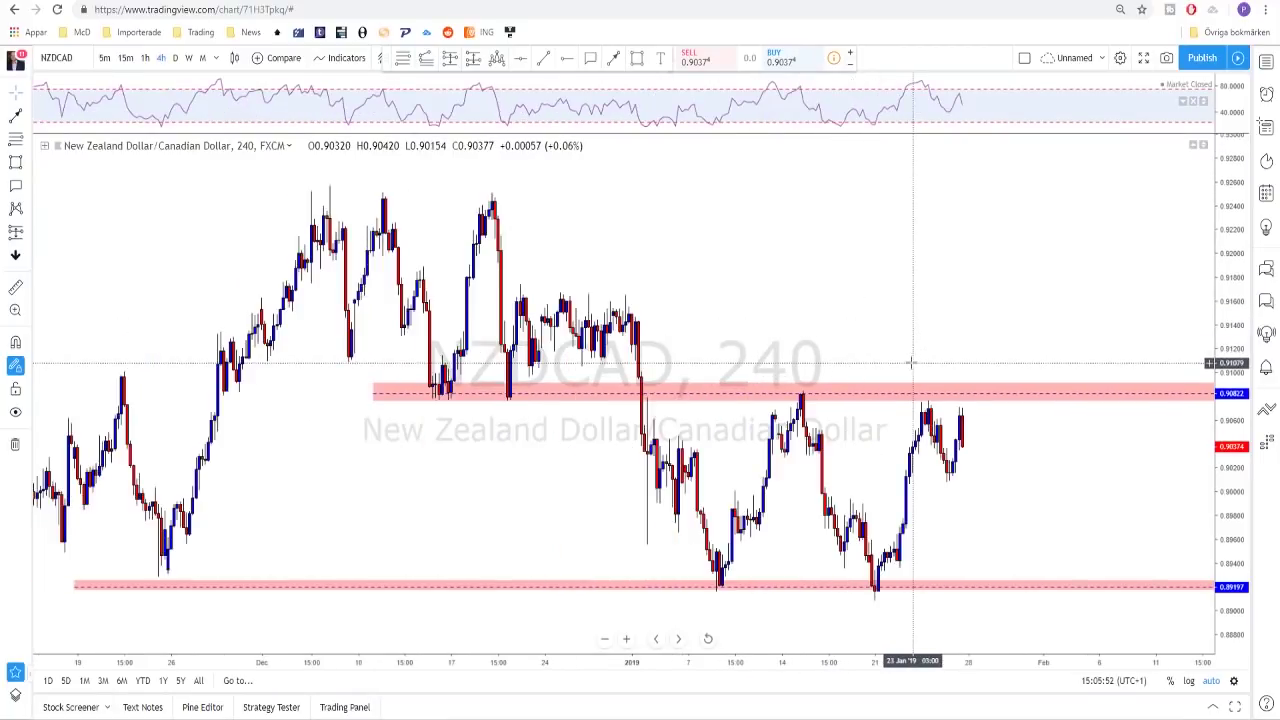
{"action": "scroll", "coordinate": [935, 340], "scroll_direction": "up", "scroll_amount": 2}
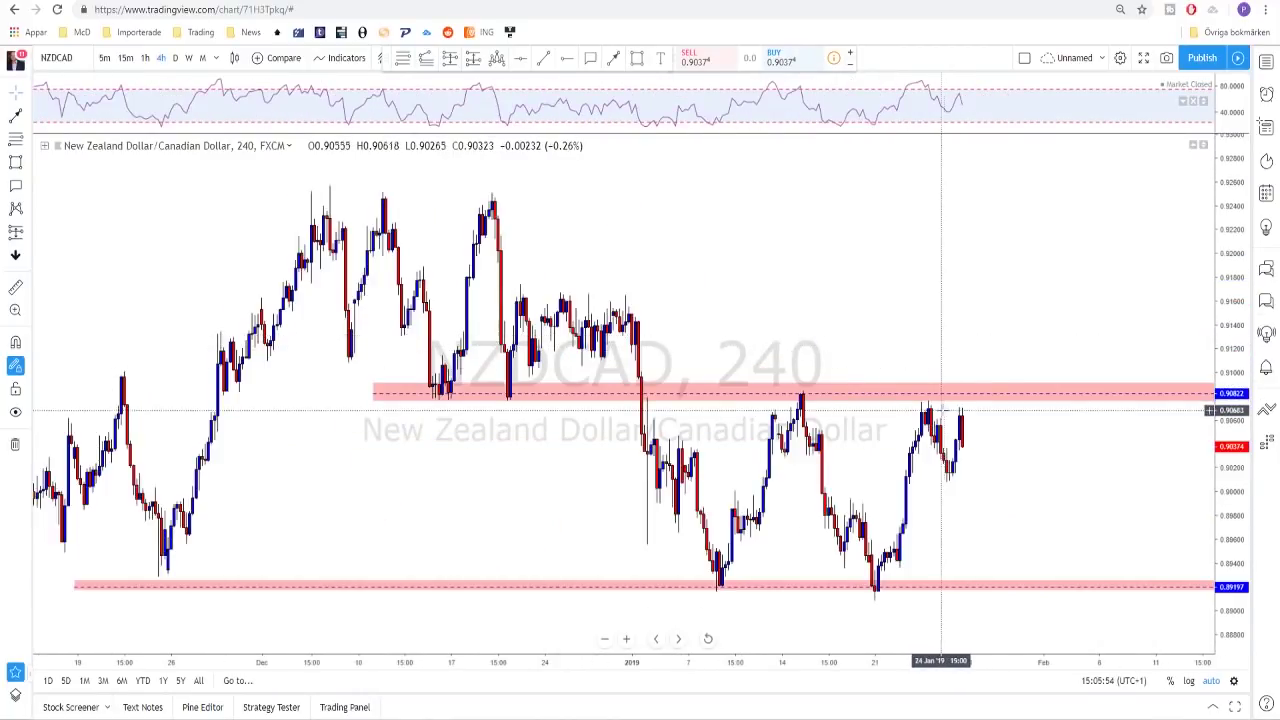
{"action": "scroll", "coordinate": [960, 390], "scroll_direction": "down", "scroll_amount": 2}
{"action": "scroll", "coordinate": [952, 407], "scroll_direction": "up", "scroll_amount": 1}
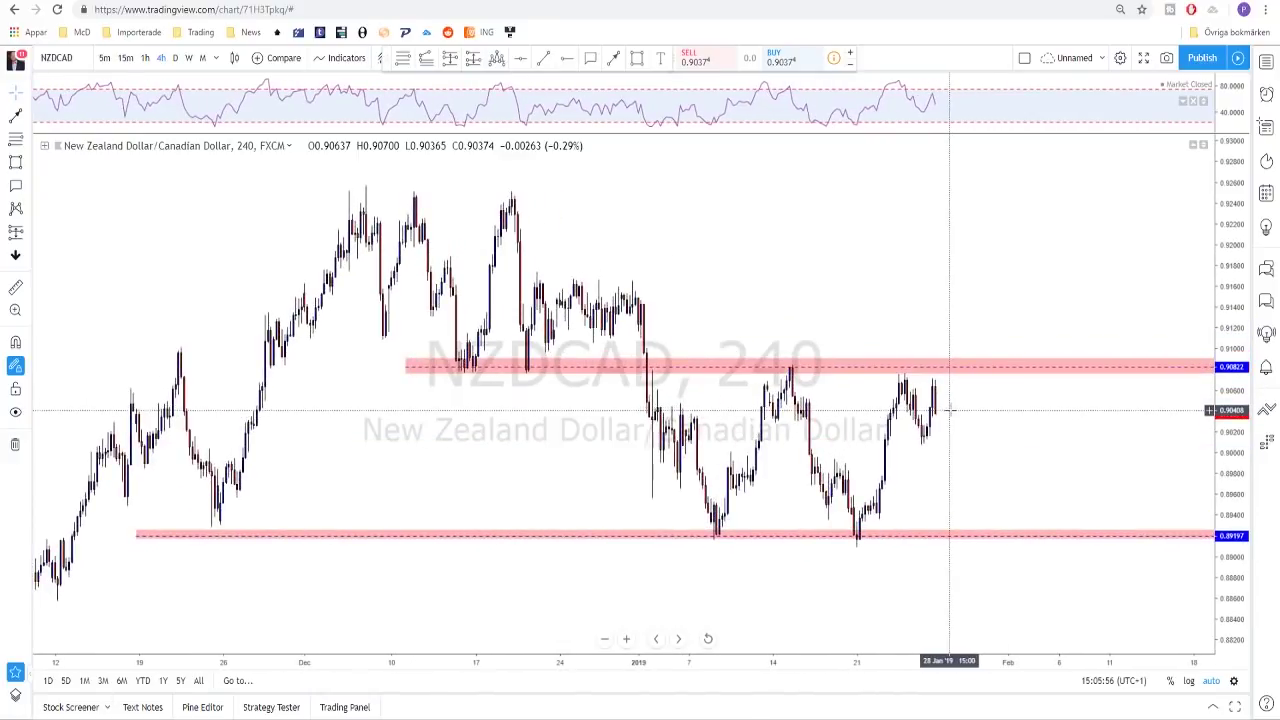
Sketch a falling arrow on the 4-hour chart from about 0.9042 down to the 0.89197 zone
{"action": "scroll", "coordinate": [952, 409], "scroll_direction": "down", "scroll_amount": 1}
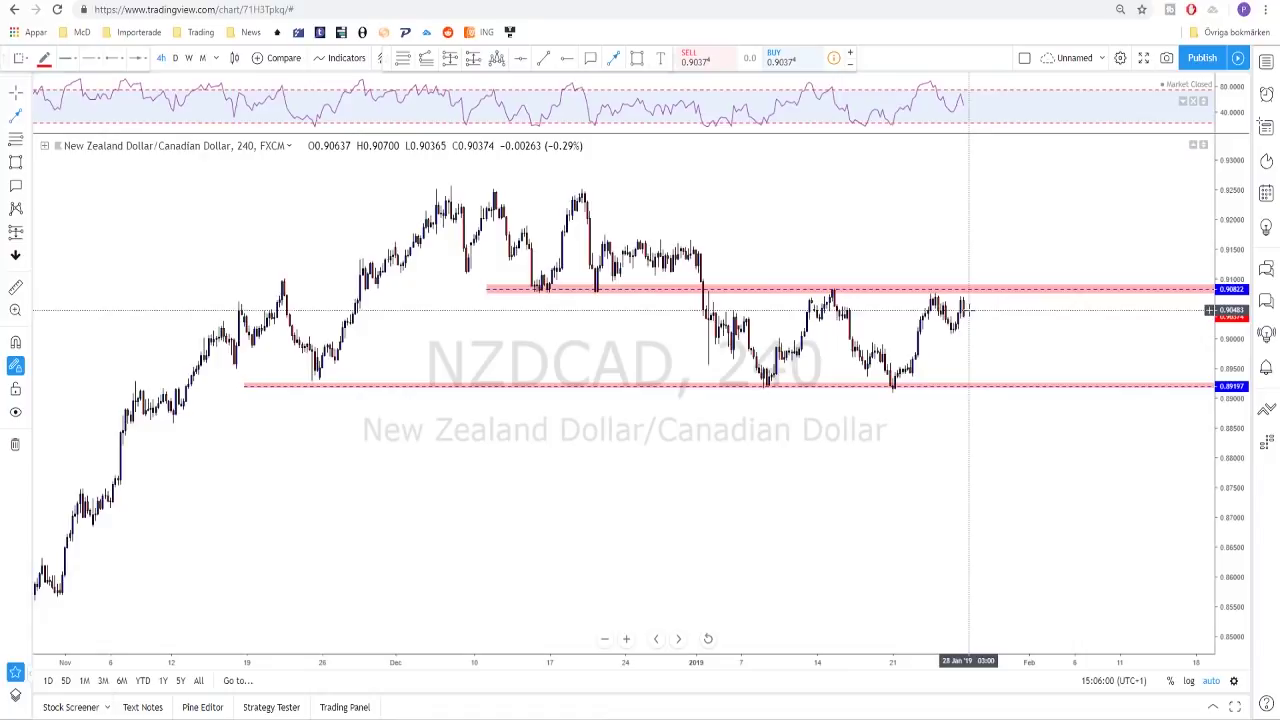
{"action": "left_click", "coordinate": [966, 314]}
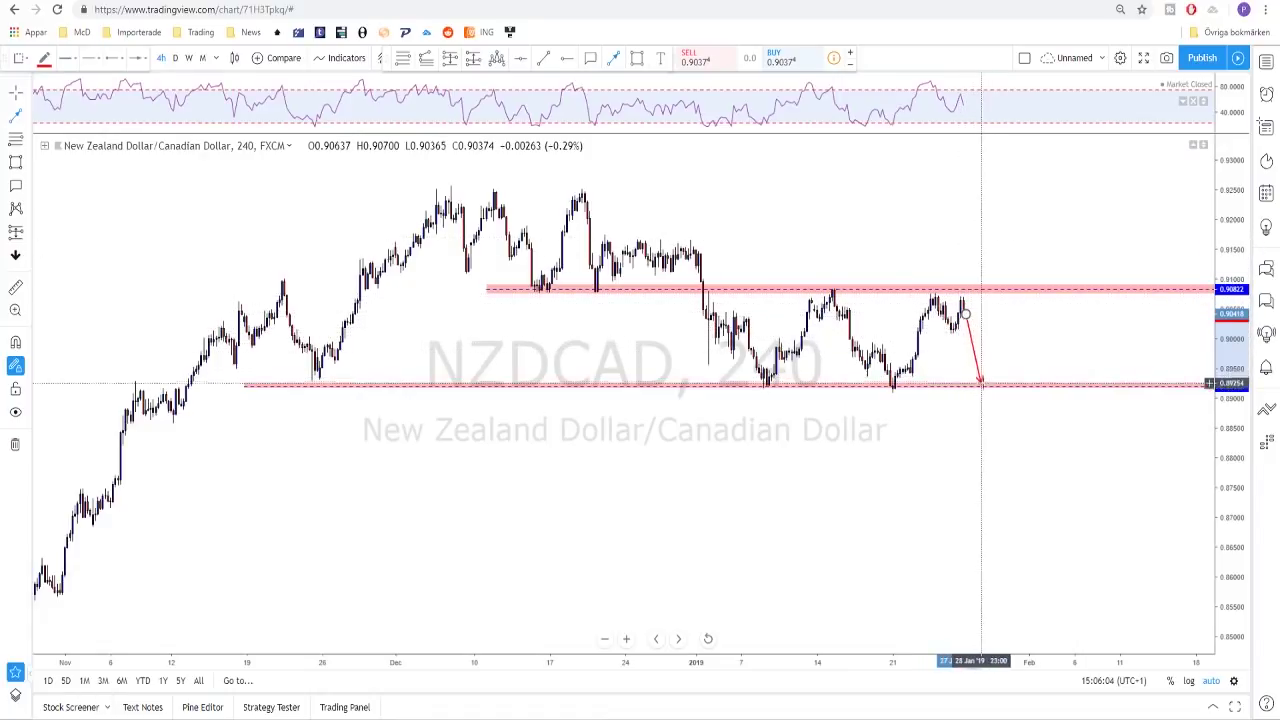
{"action": "left_click", "coordinate": [983, 385]}
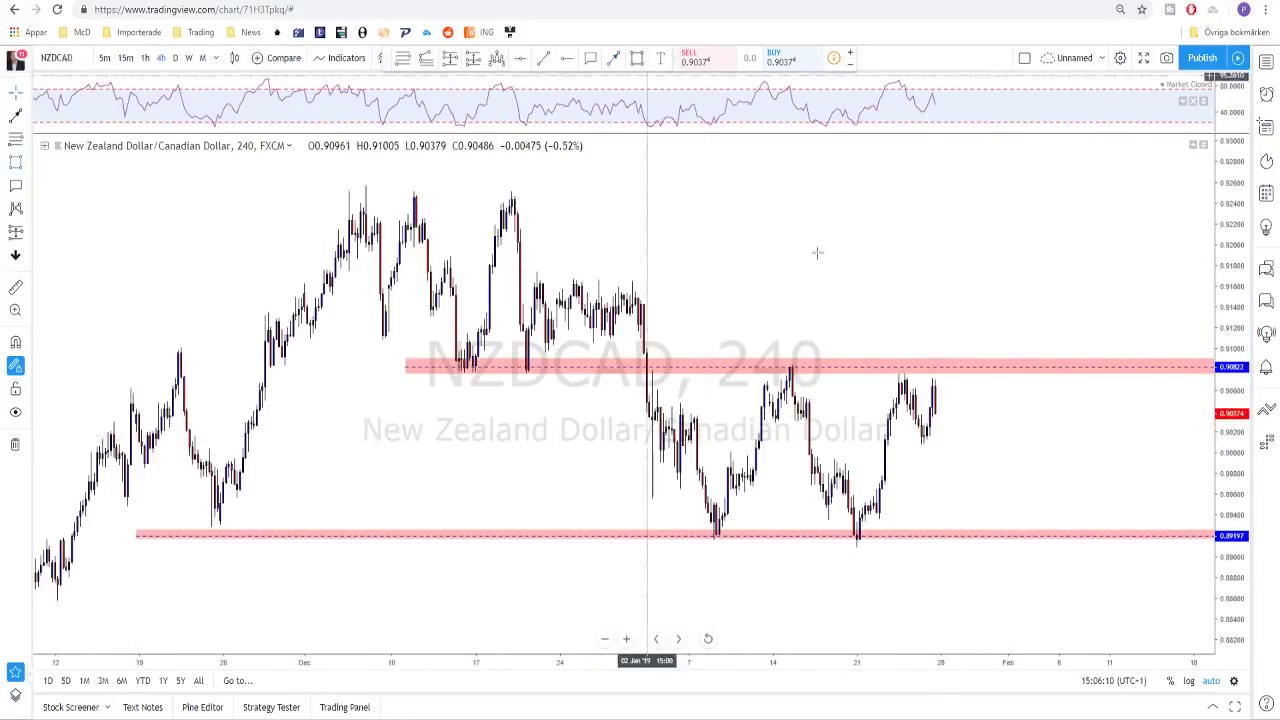
Mark a short zone at about 0.9007–0.9015 under the latest low and sketch a break-and-retest arrow path through it down to the 0.89197 zone
{"action": "left_click_drag", "start_coordinate": [909, 437], "coordinate": [1016, 444]}
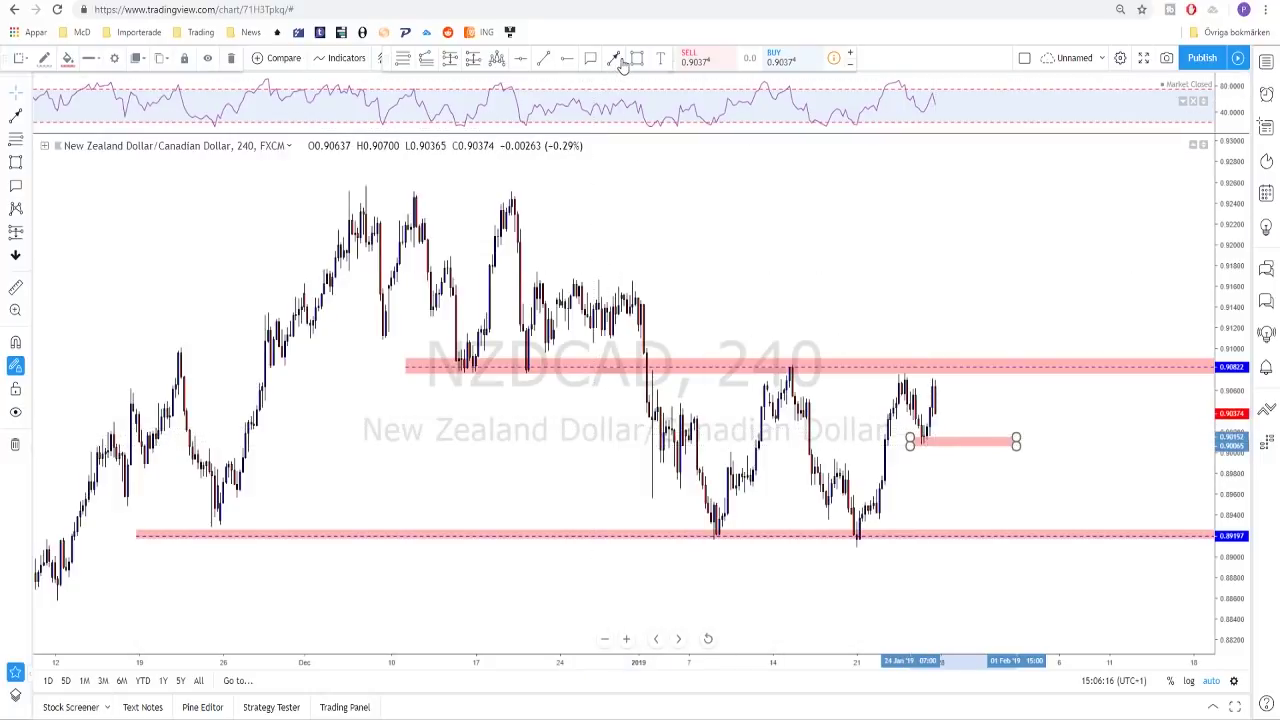
{"action": "left_click", "coordinate": [938, 428]}
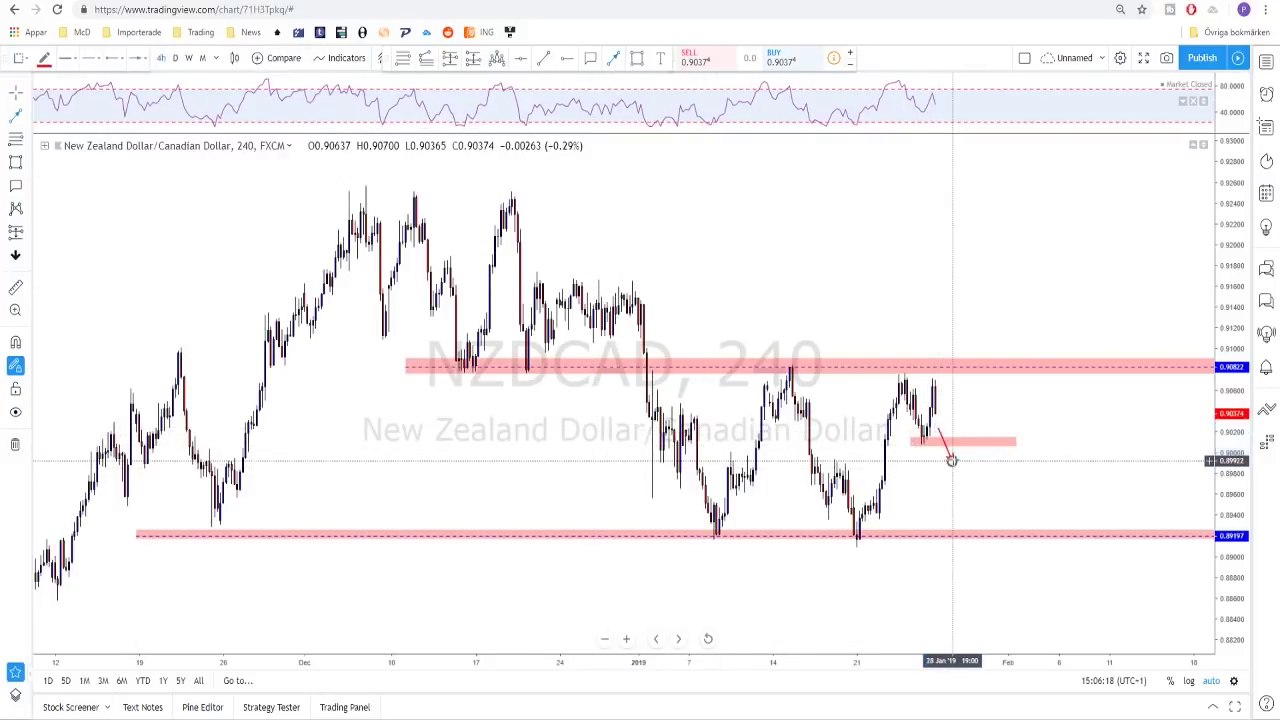
{"action": "left_click", "coordinate": [951, 459]}
{"action": "left_click", "coordinate": [960, 441]}
{"action": "left_click", "coordinate": [990, 540]}
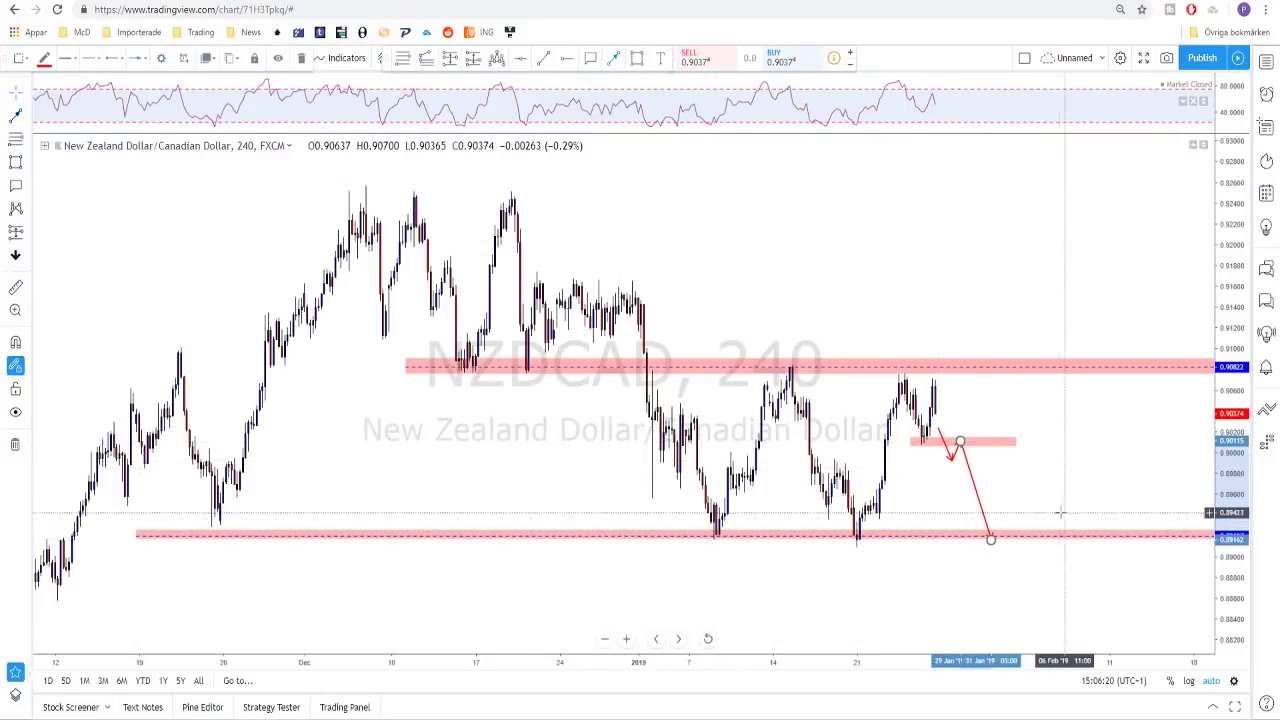
Sketch a bullish arrow path breaking above the 0.90822 zone to about 0.9114, retesting it near 0.9076 and rising to about 0.9207
{"action": "scroll", "coordinate": [1000, 516], "scroll_direction": "down", "scroll_amount": 3}
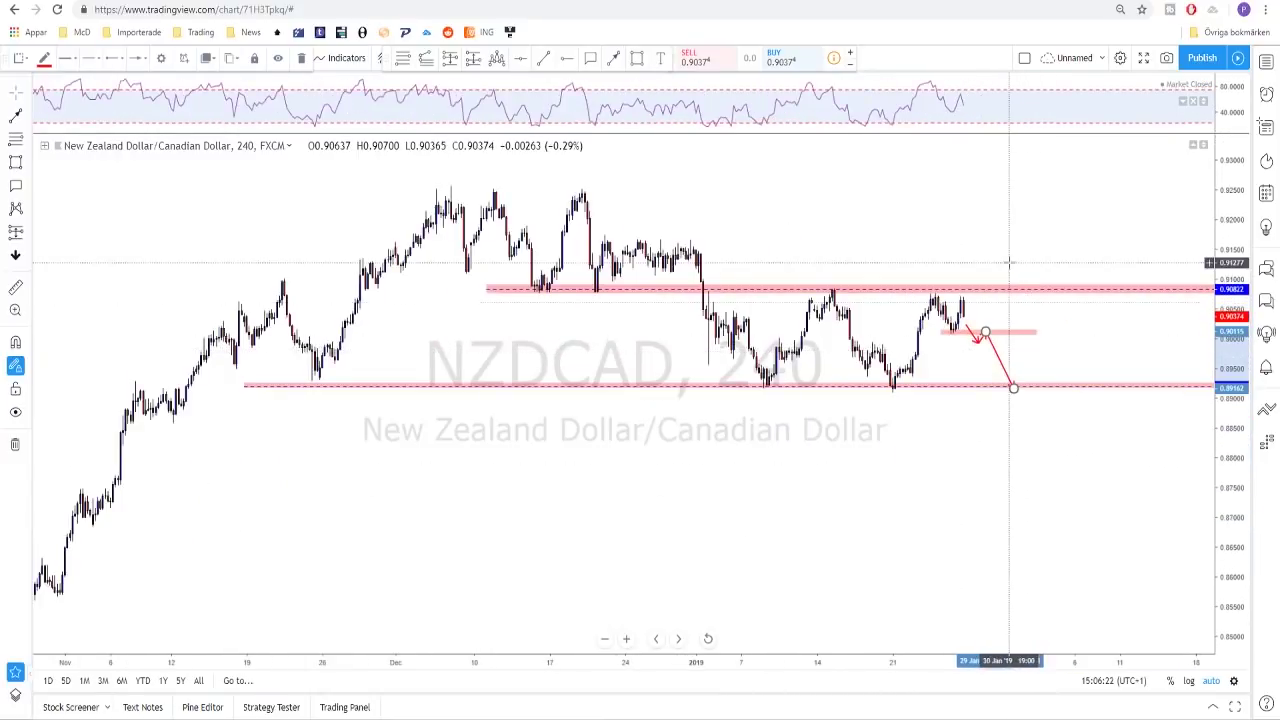
{"action": "left_click", "coordinate": [614, 58]}
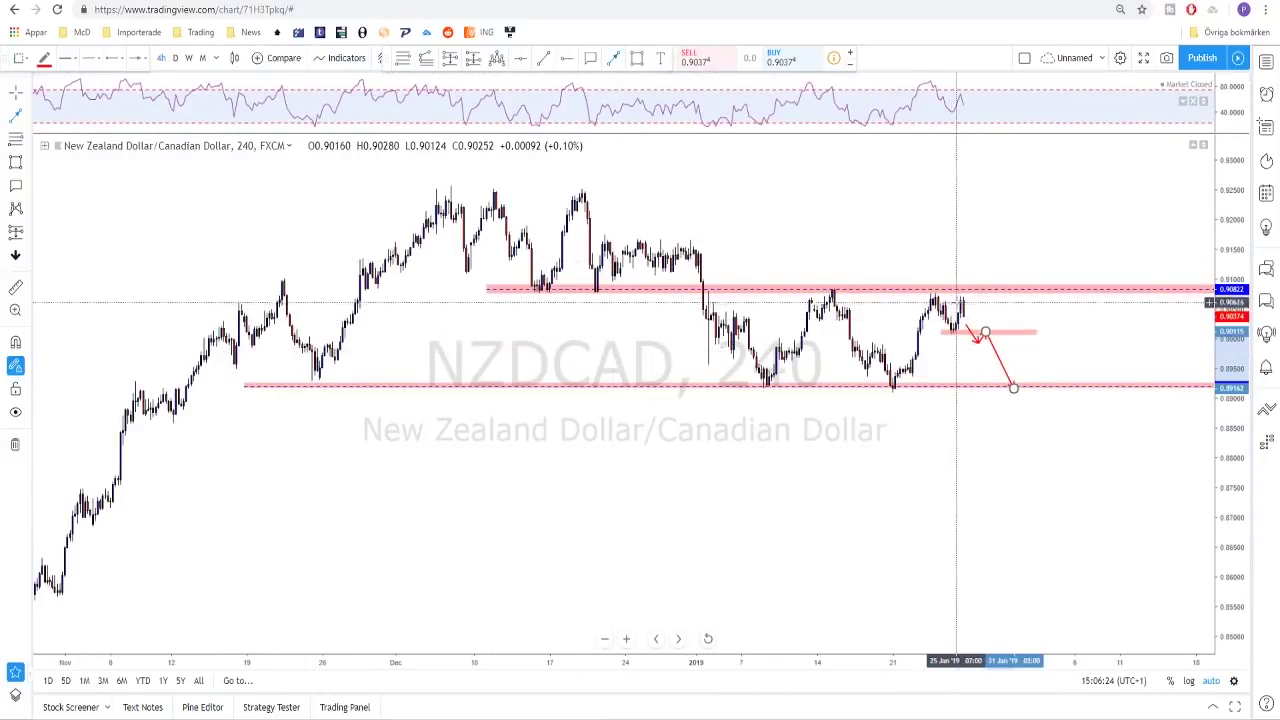
{"action": "left_click", "coordinate": [958, 297]}
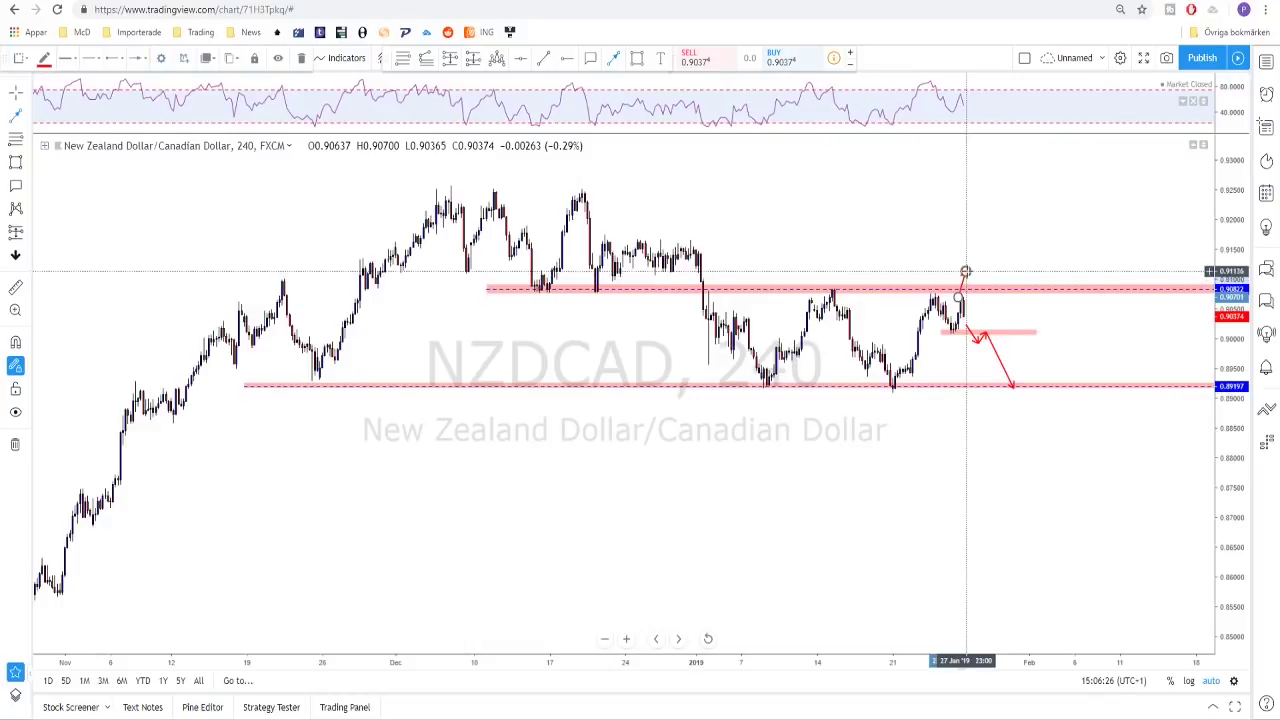
{"action": "left_click", "coordinate": [966, 270]}
{"action": "left_click", "coordinate": [972, 293]}
{"action": "left_click", "coordinate": [993, 216]}
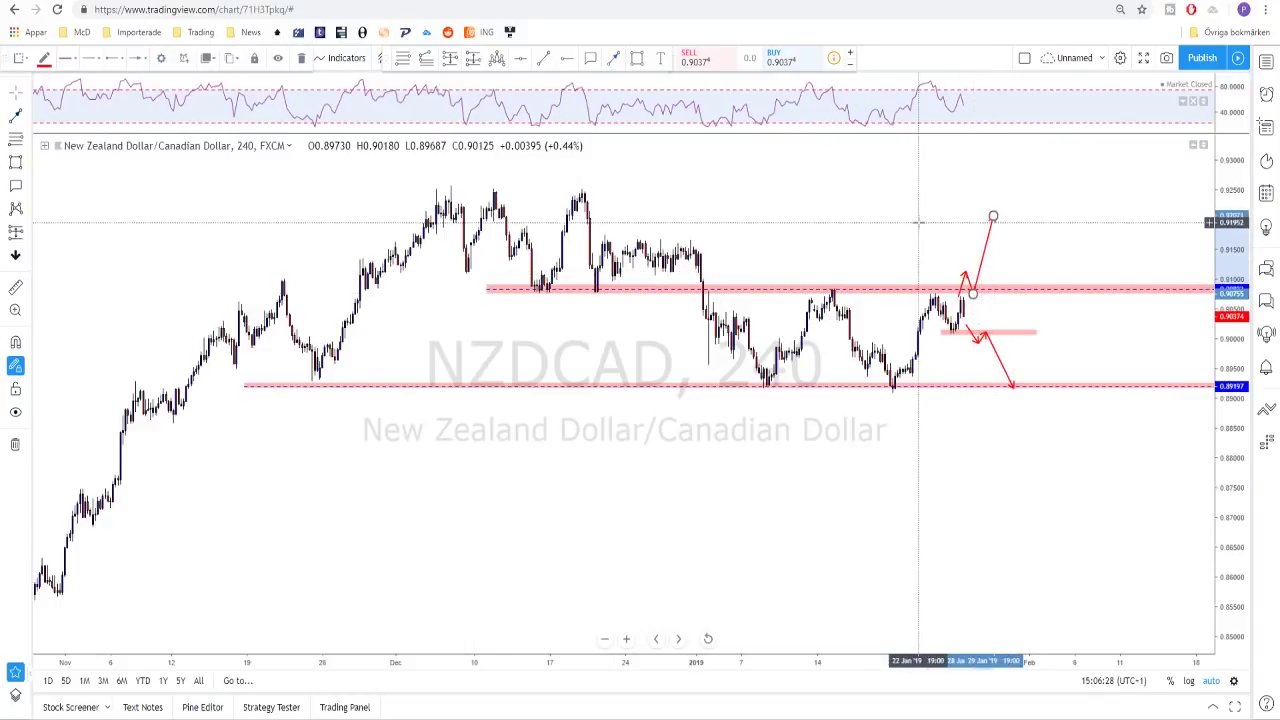
Draw a thin resistance zone at about 0.916 along the late-December highs, extending from 20 Dec '18 to 12 Feb '19
{"action": "scroll", "coordinate": [918, 222], "scroll_direction": "up", "scroll_amount": 1}
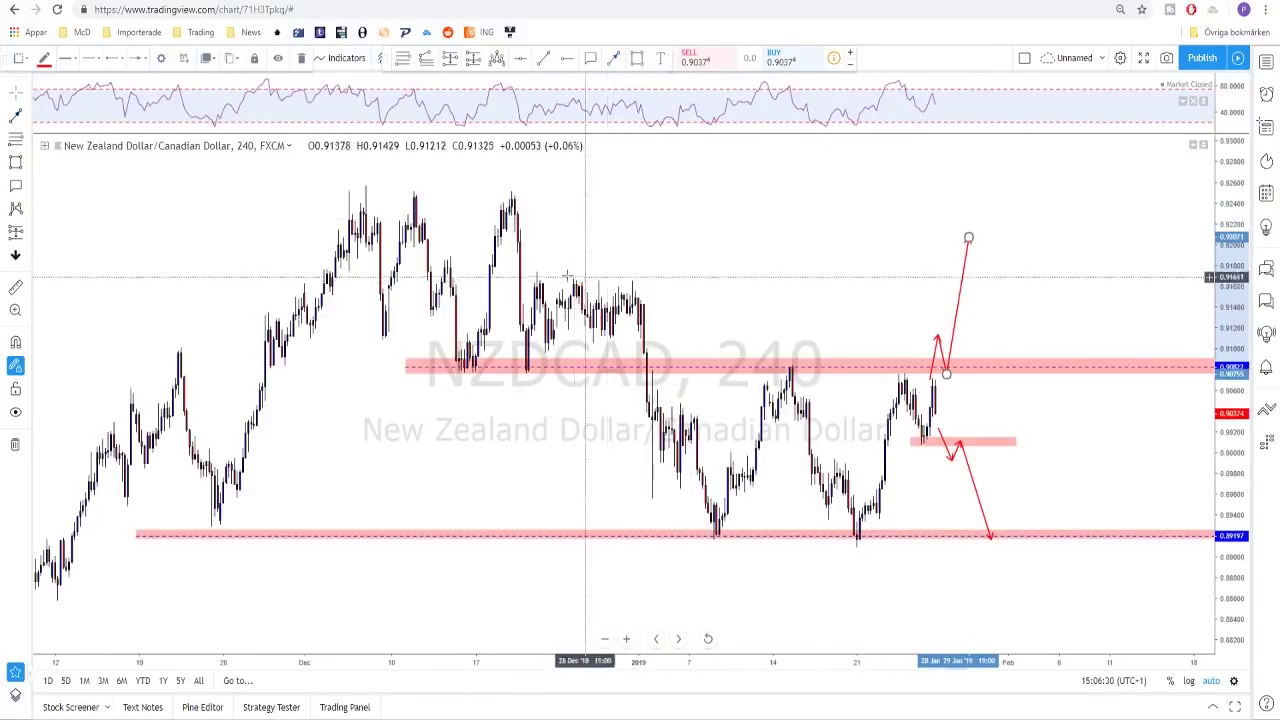
{"action": "left_click", "coordinate": [640, 62]}
{"action": "mouse_move", "coordinate": [528, 281]}
{"action": "left_mouse_down"}
{"action": "mouse_move", "coordinate": [900, 320]}
{"action": "mouse_move", "coordinate": [1128, 283]}
{"action": "left_mouse_up"}
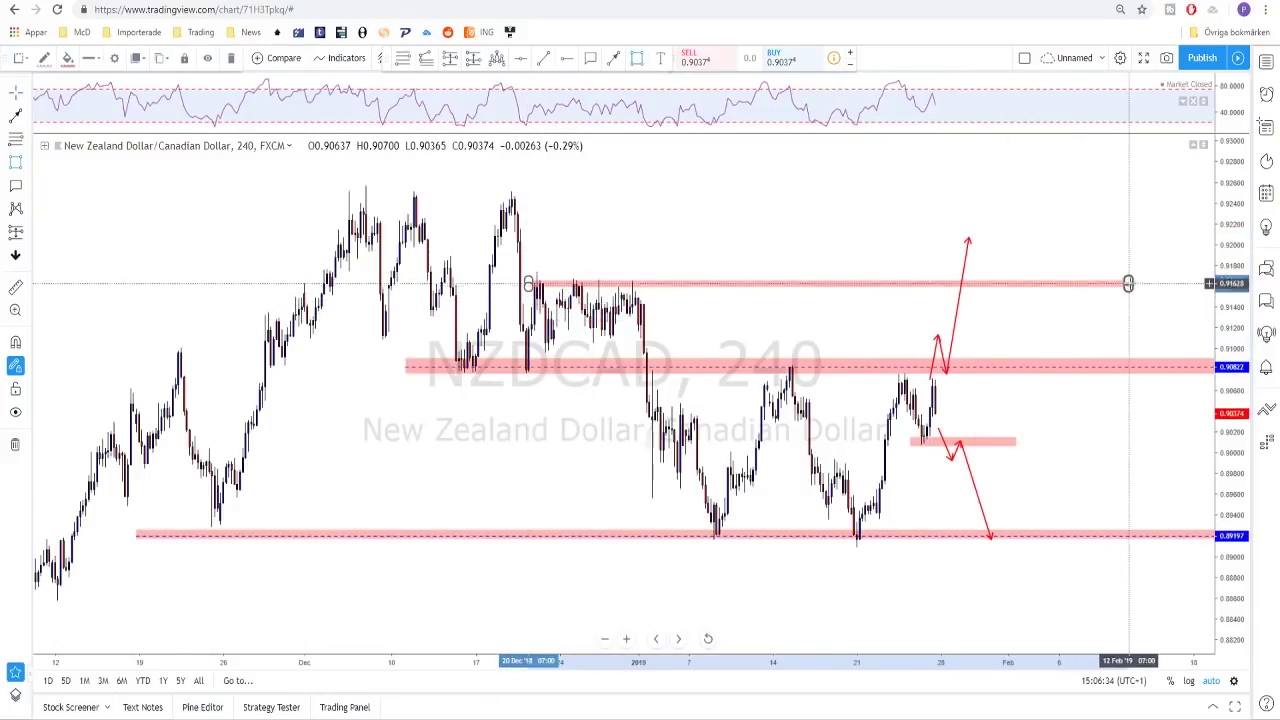
{"action": "scroll", "coordinate": [1063, 266], "scroll_direction": "down", "scroll_amount": 2}
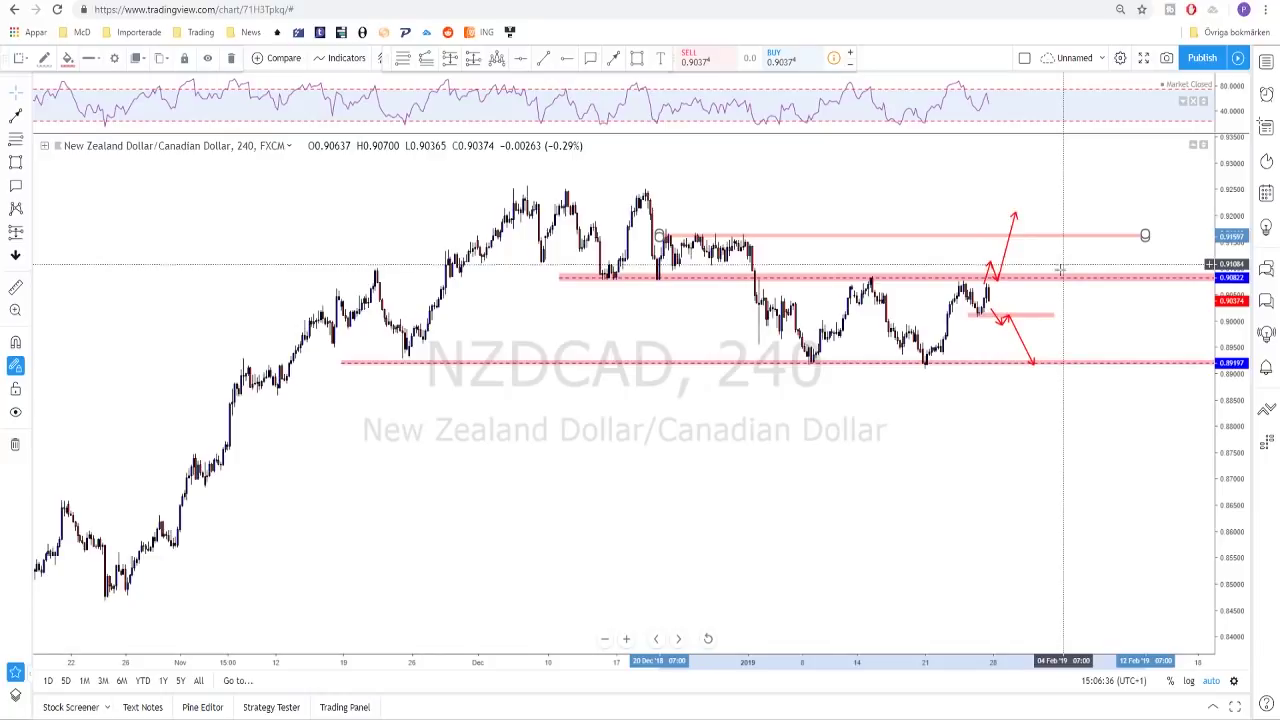